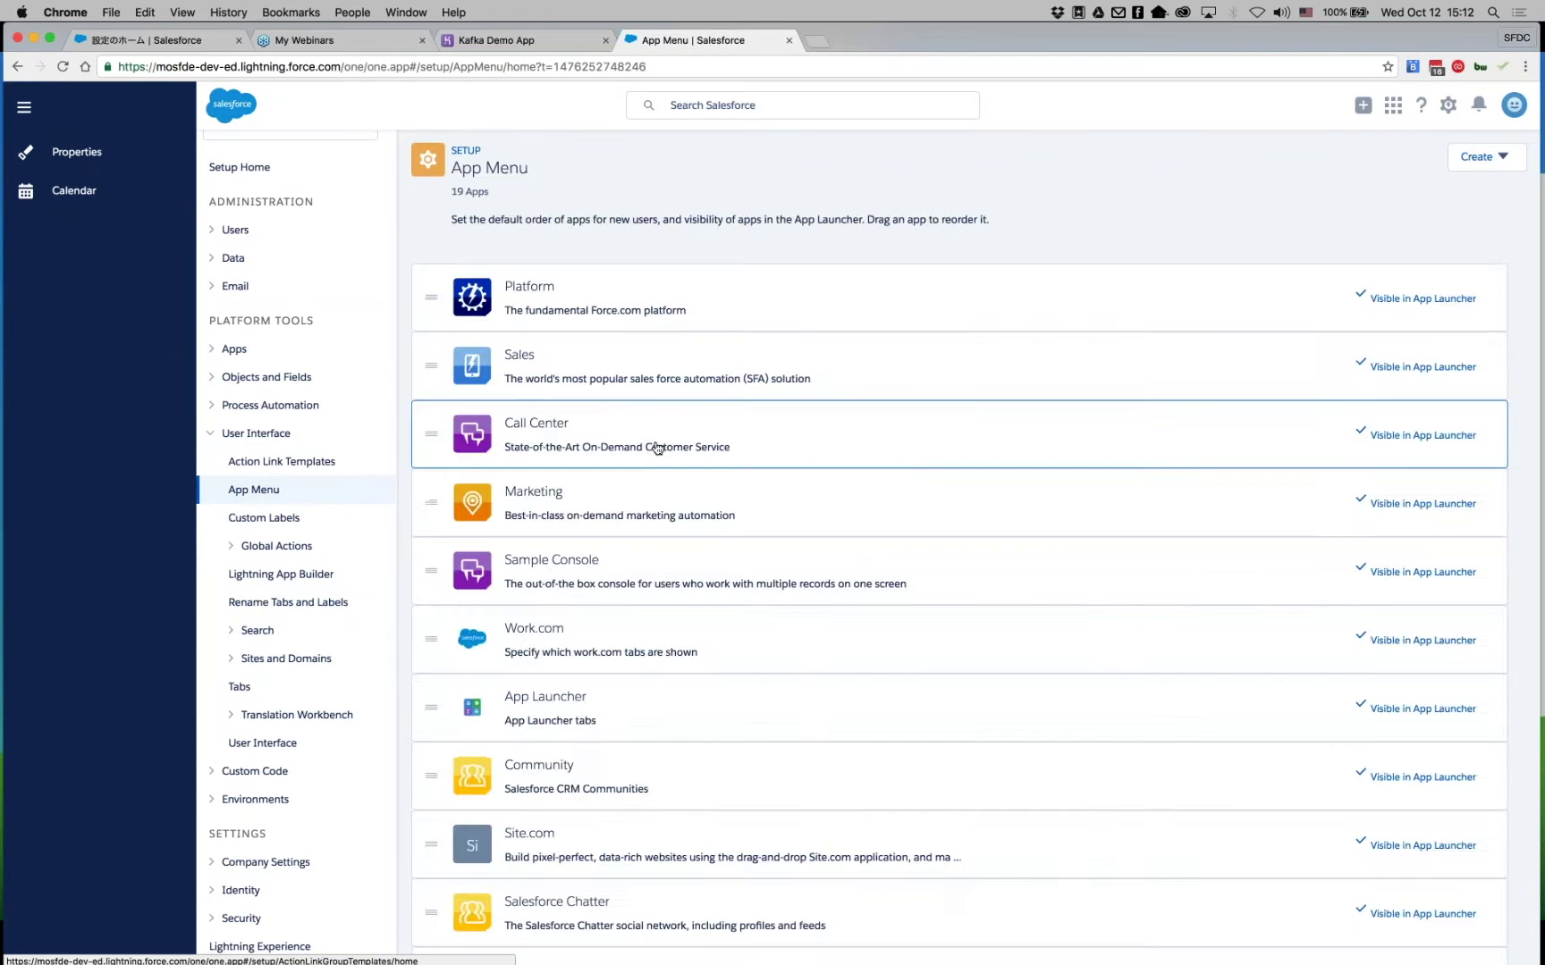
# Review the apps listed on the App Menu setup page and their App Launcher visibility.
pyautogui.scroll(-3, 655, 447)
pyautogui.scroll(3, 655, 445)
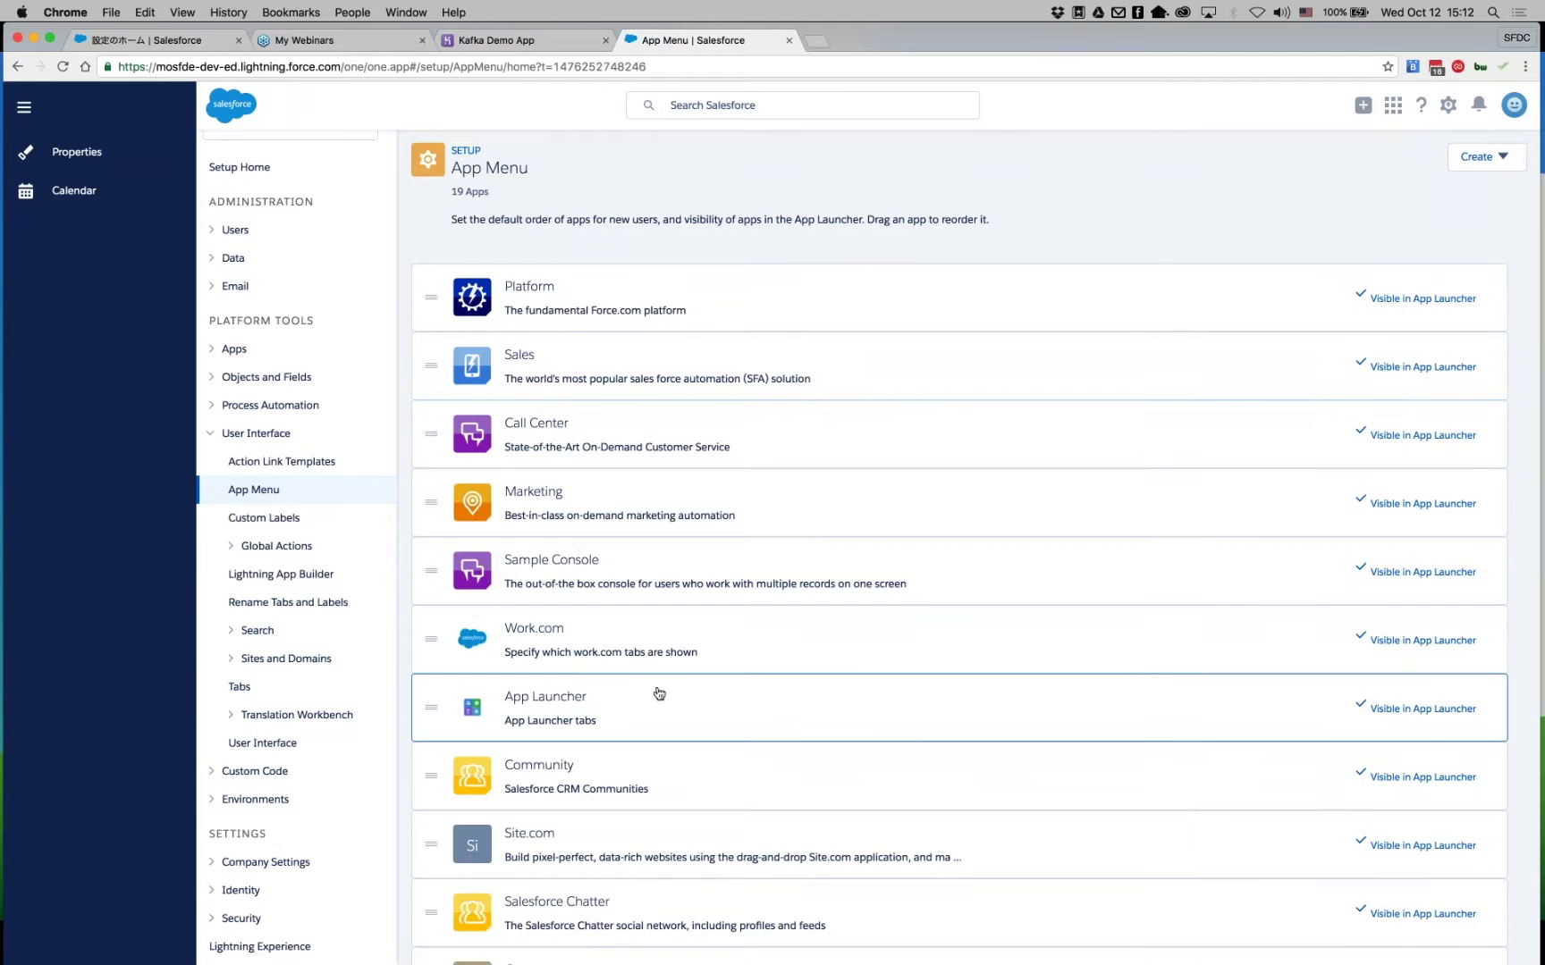
pyautogui.scroll(-4, 659, 693)
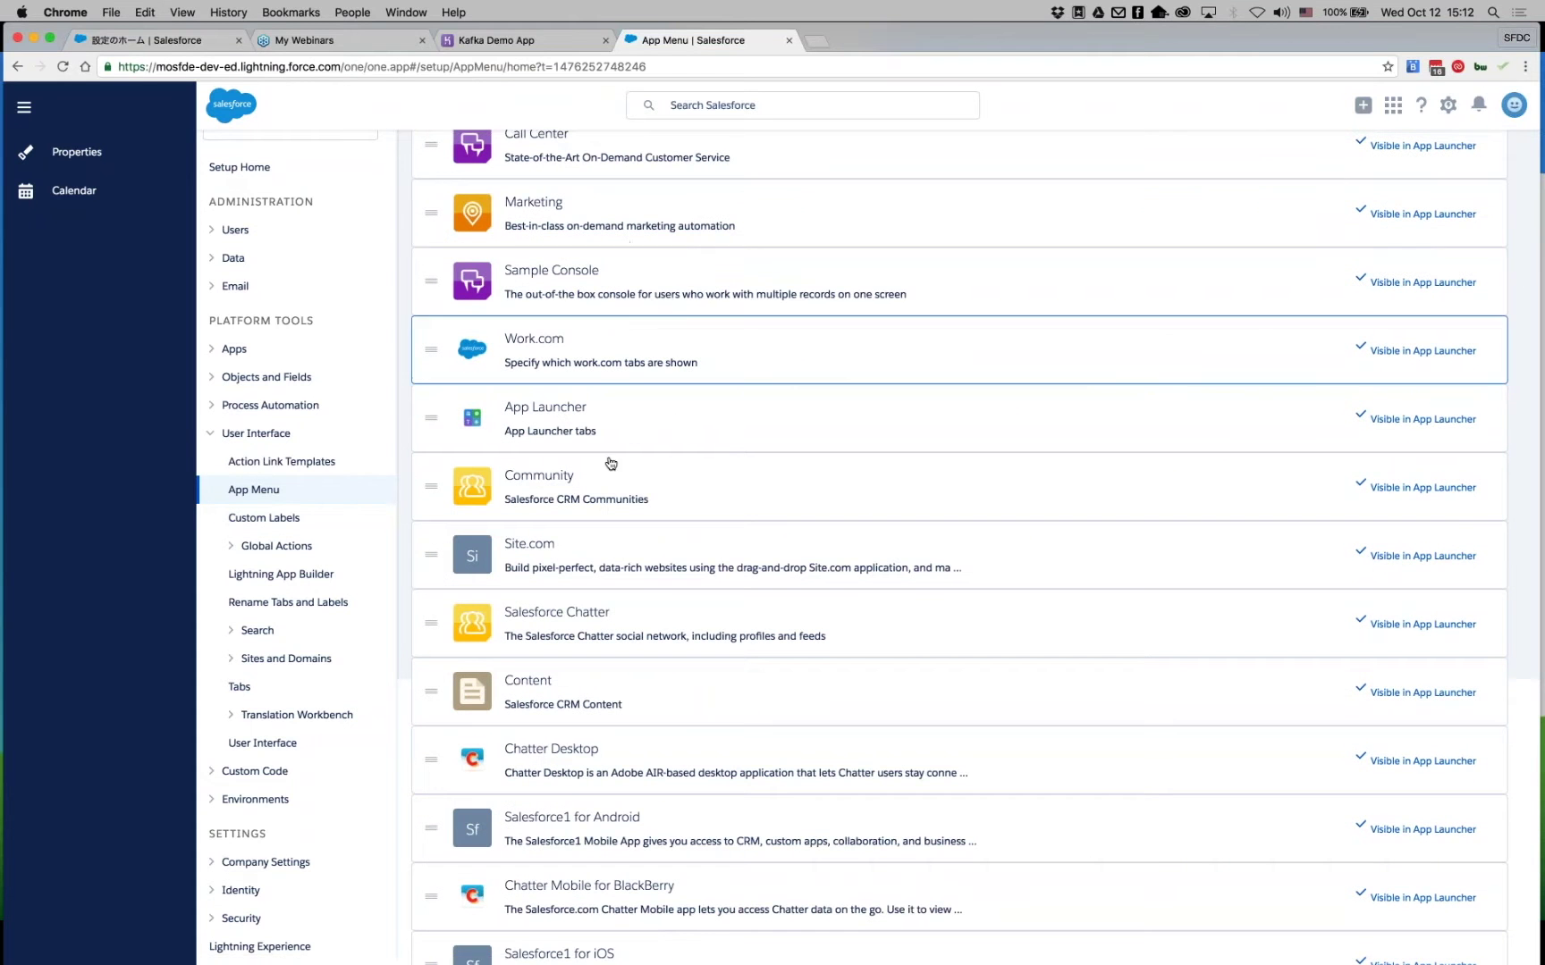
pyautogui.scroll(-1, 611, 463)
pyautogui.scroll(-2, 611, 463)
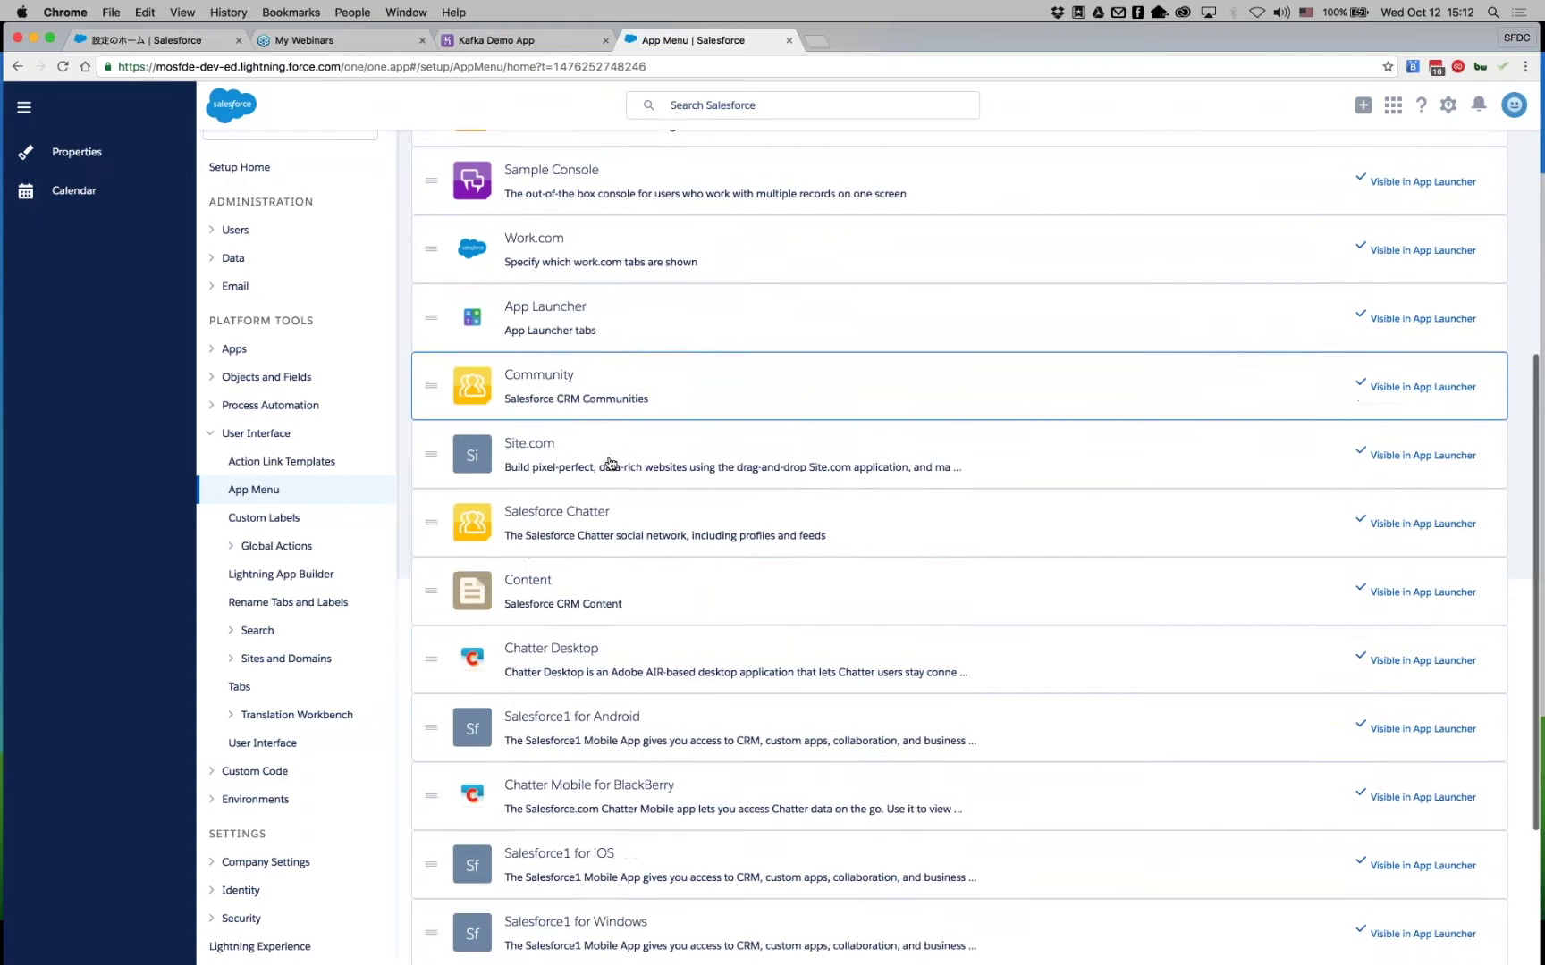
pyautogui.scroll(8, 611, 463)
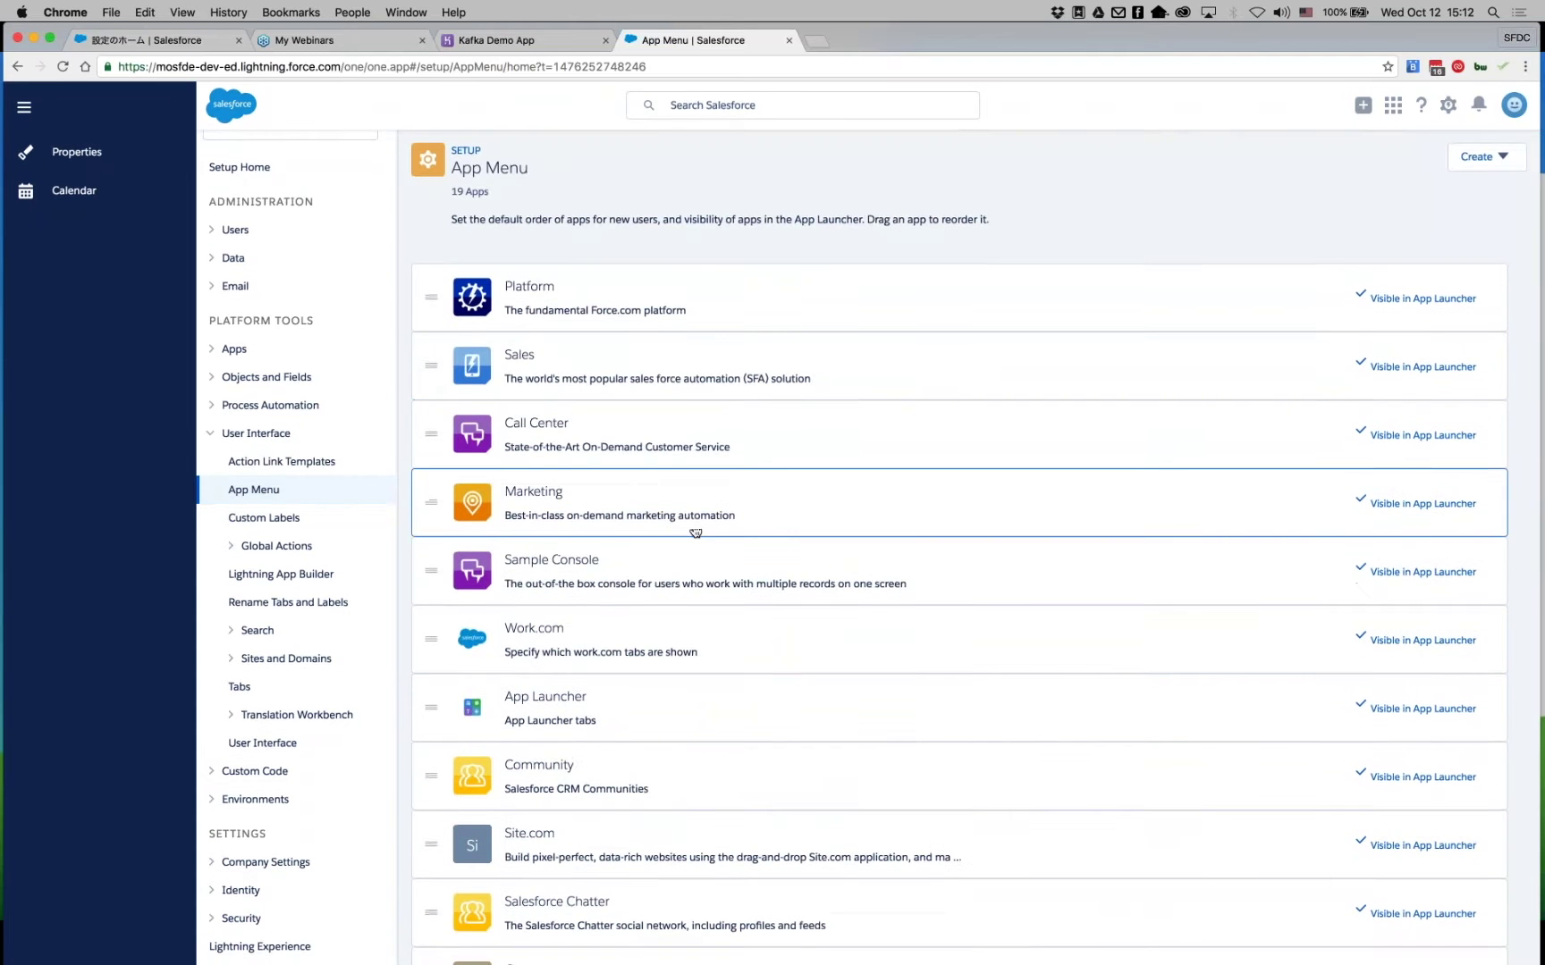
# Open アプリケーションマネージャ in the Japanese org's setup and review its list of Lightning, Classic and connected apps.
pyautogui.click(152, 40)
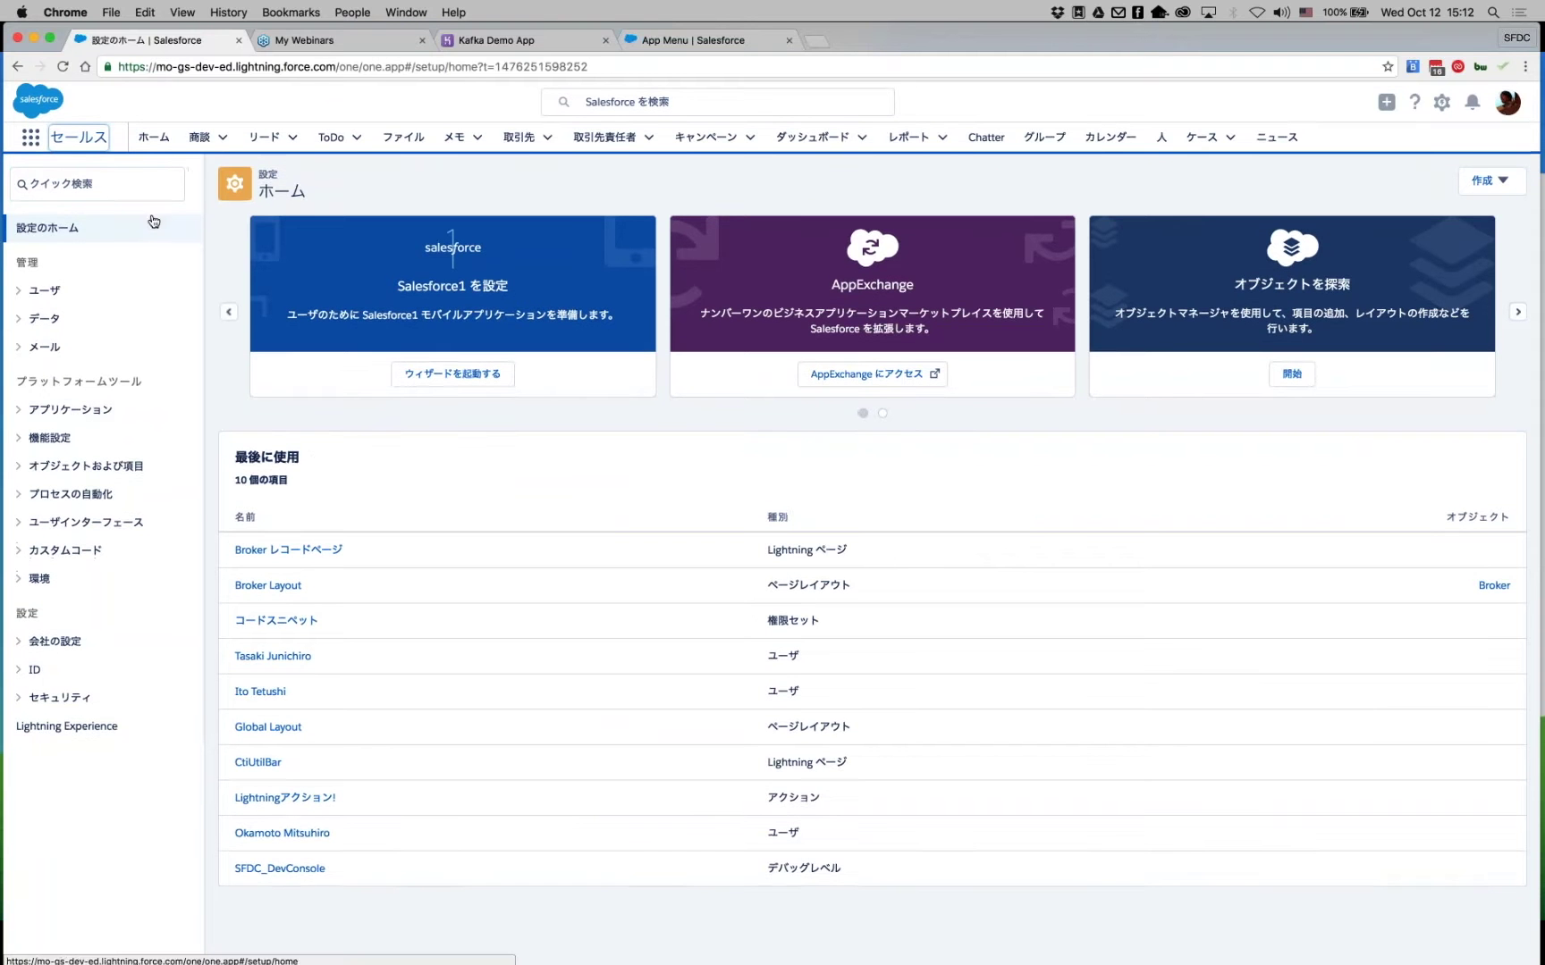
pyautogui.click(68, 409)
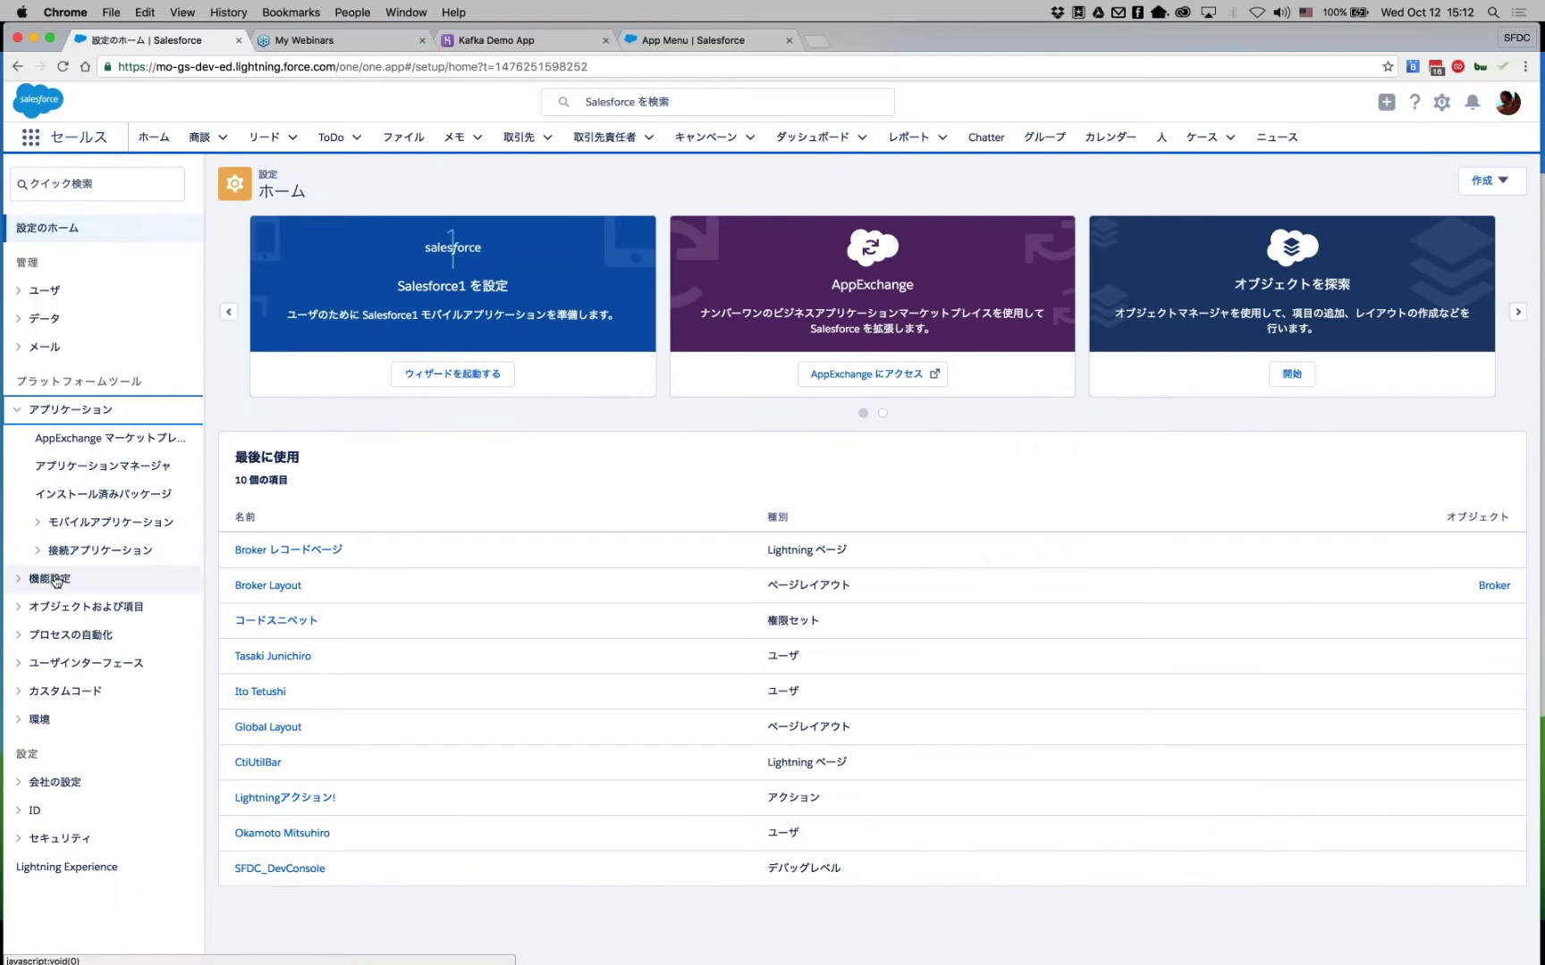
pyautogui.click(71, 475)
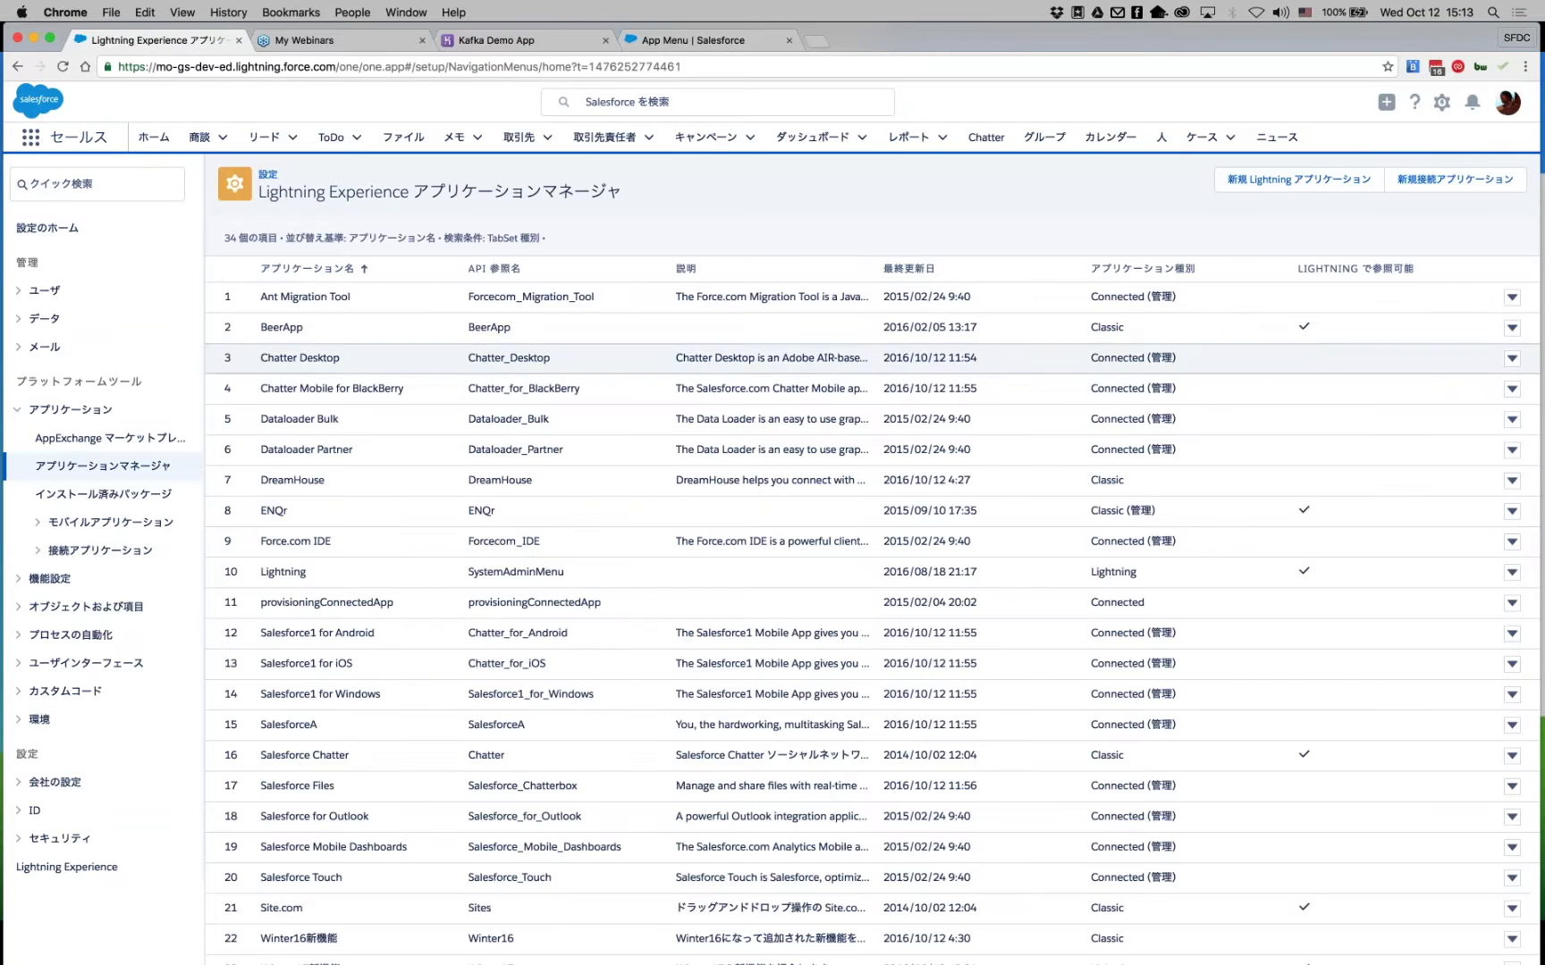
pyautogui.scroll(-5, 872, 616)
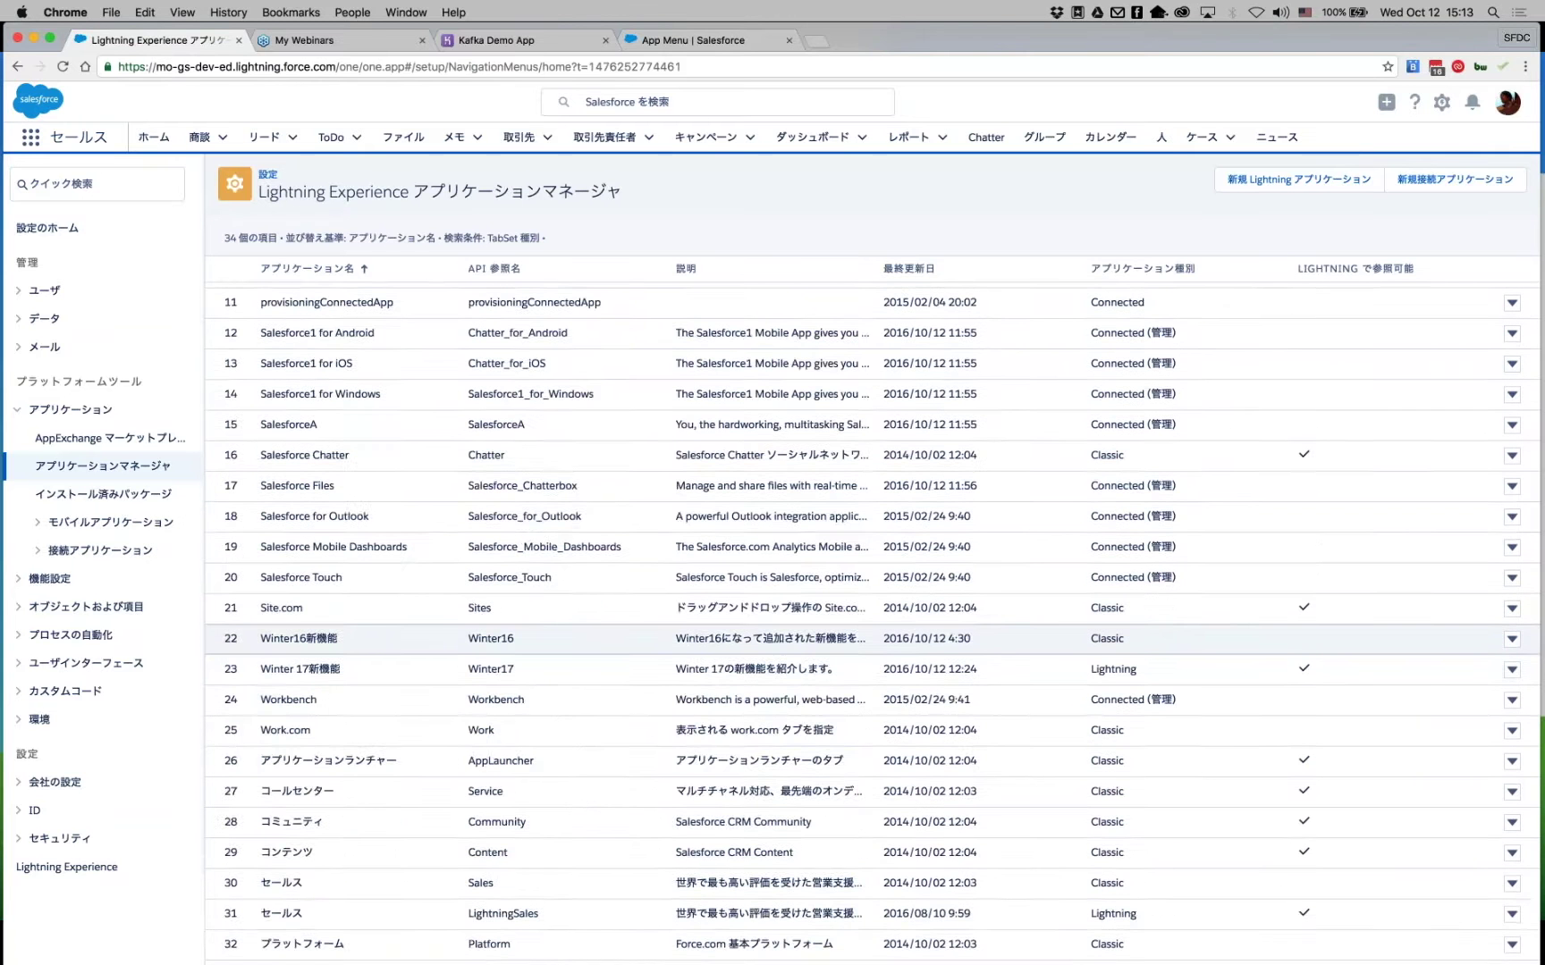
pyautogui.scroll(-2, 871, 617)
pyautogui.scroll(6, 1178, 390)
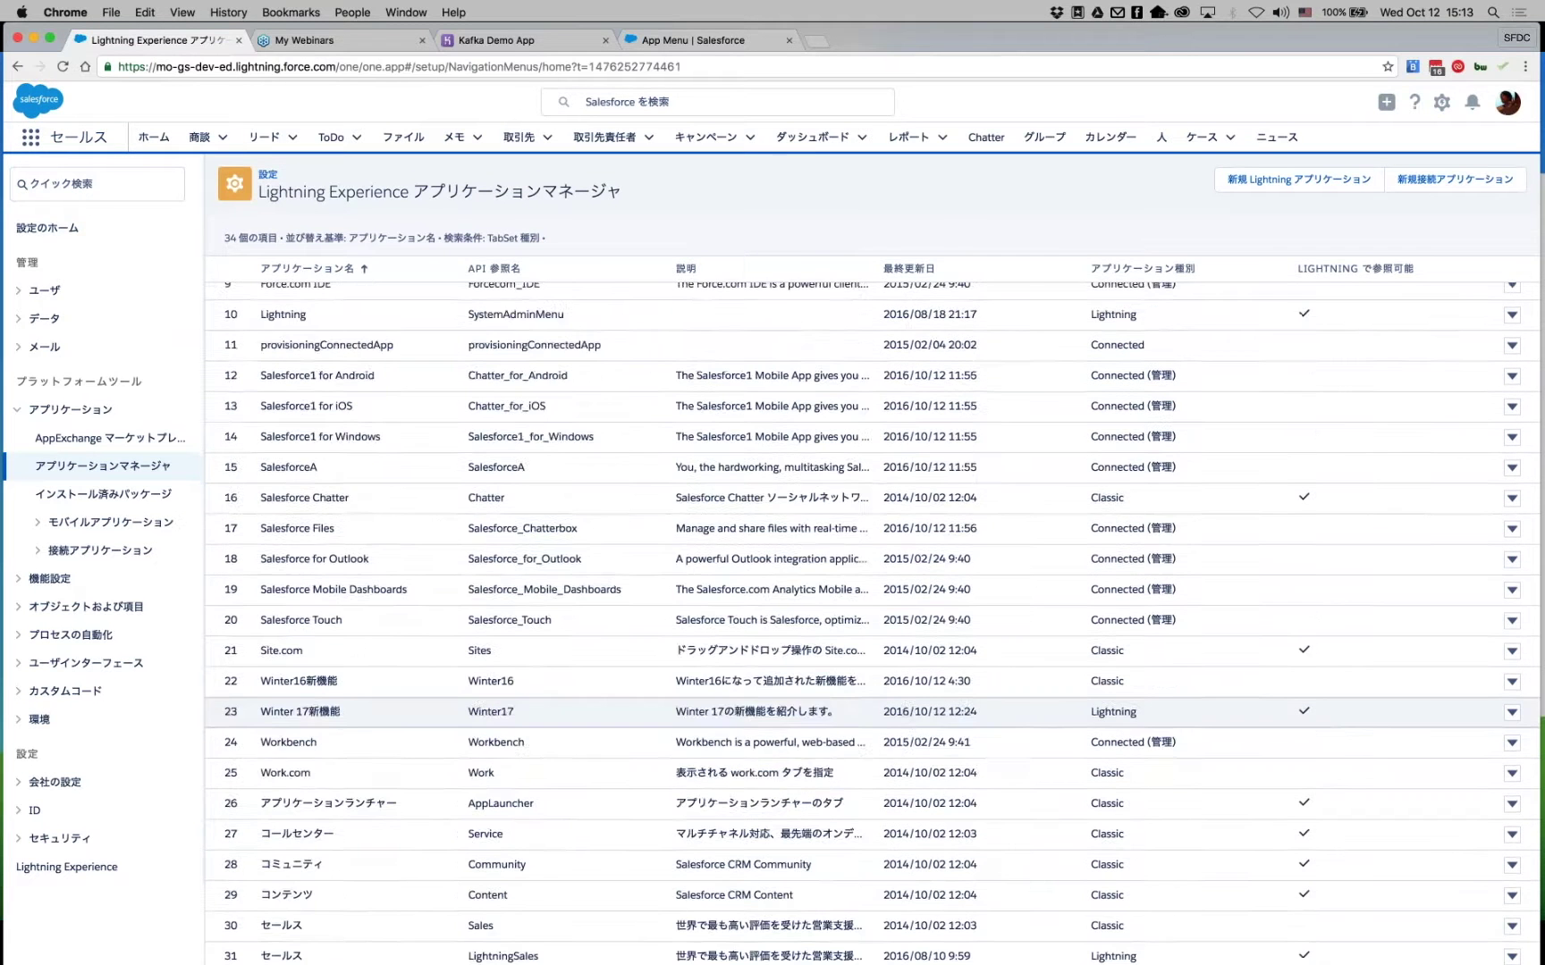
pyautogui.scroll(1, 1178, 391)
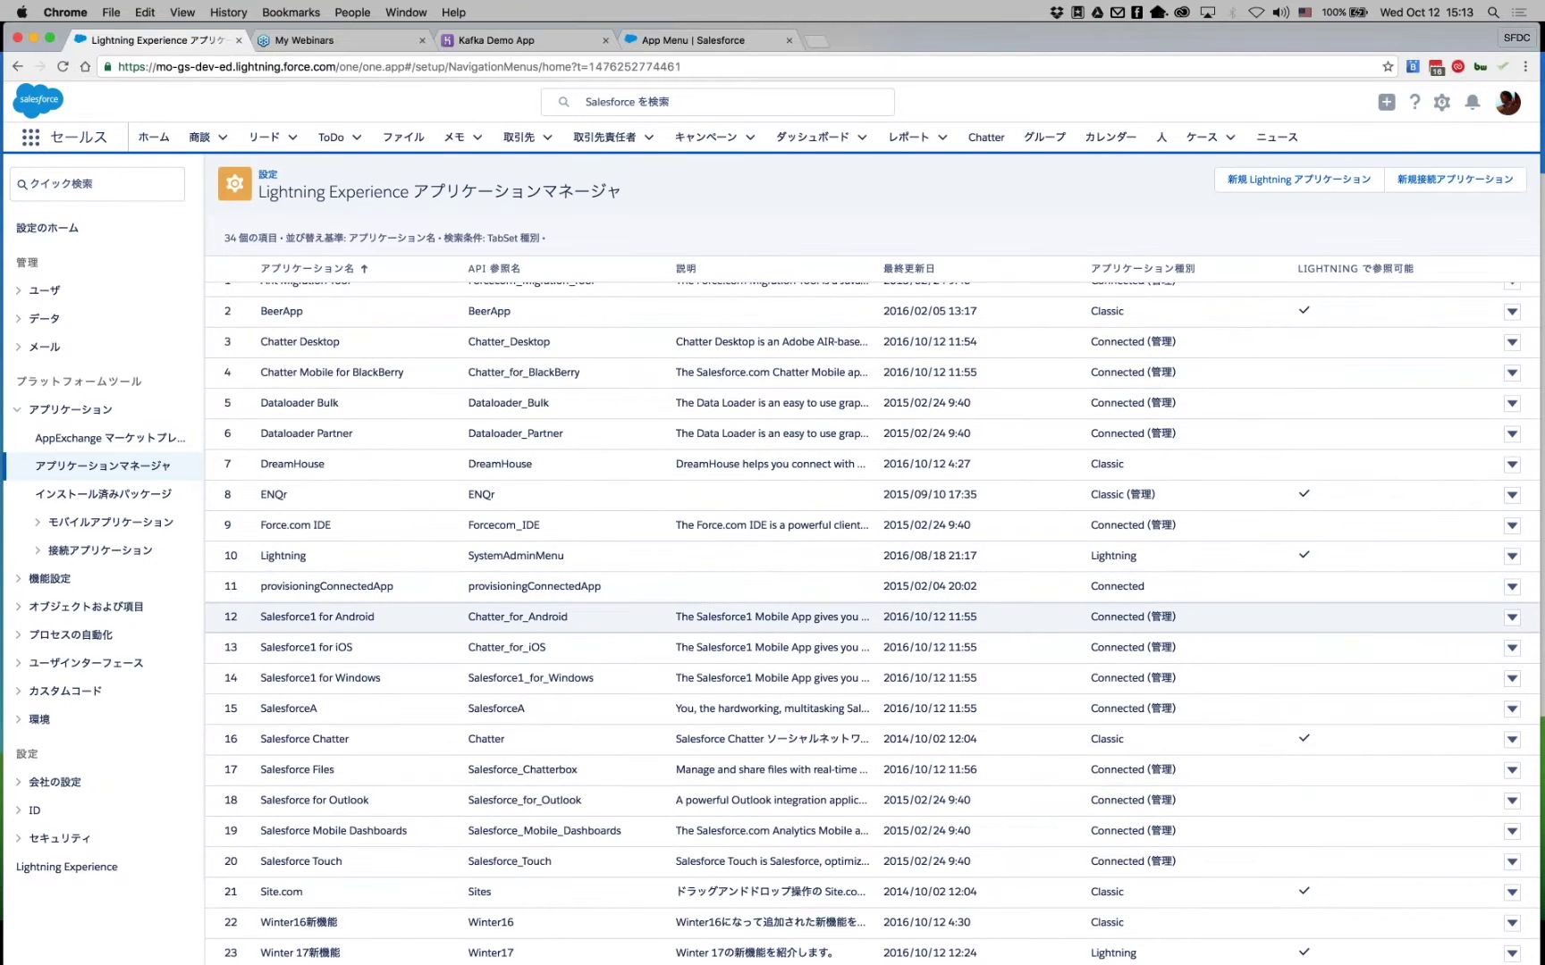
pyautogui.scroll(1, 1178, 617)
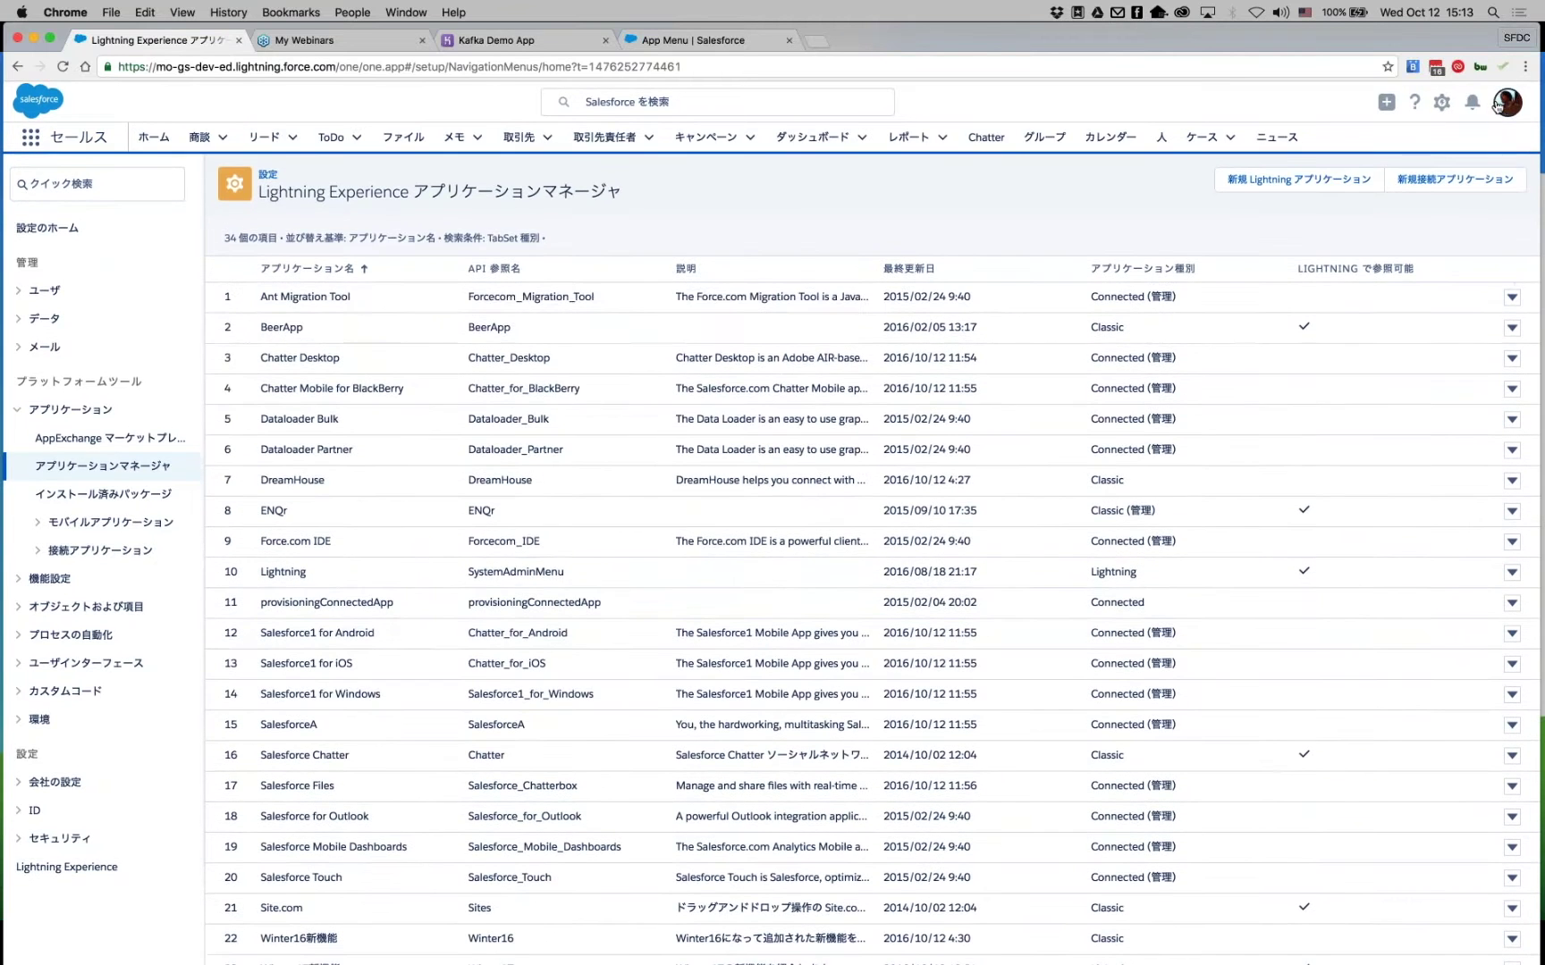
# View the apps and items available in the Japanese org's アプリケーションランチャー and close it.
pyautogui.click(1498, 105)
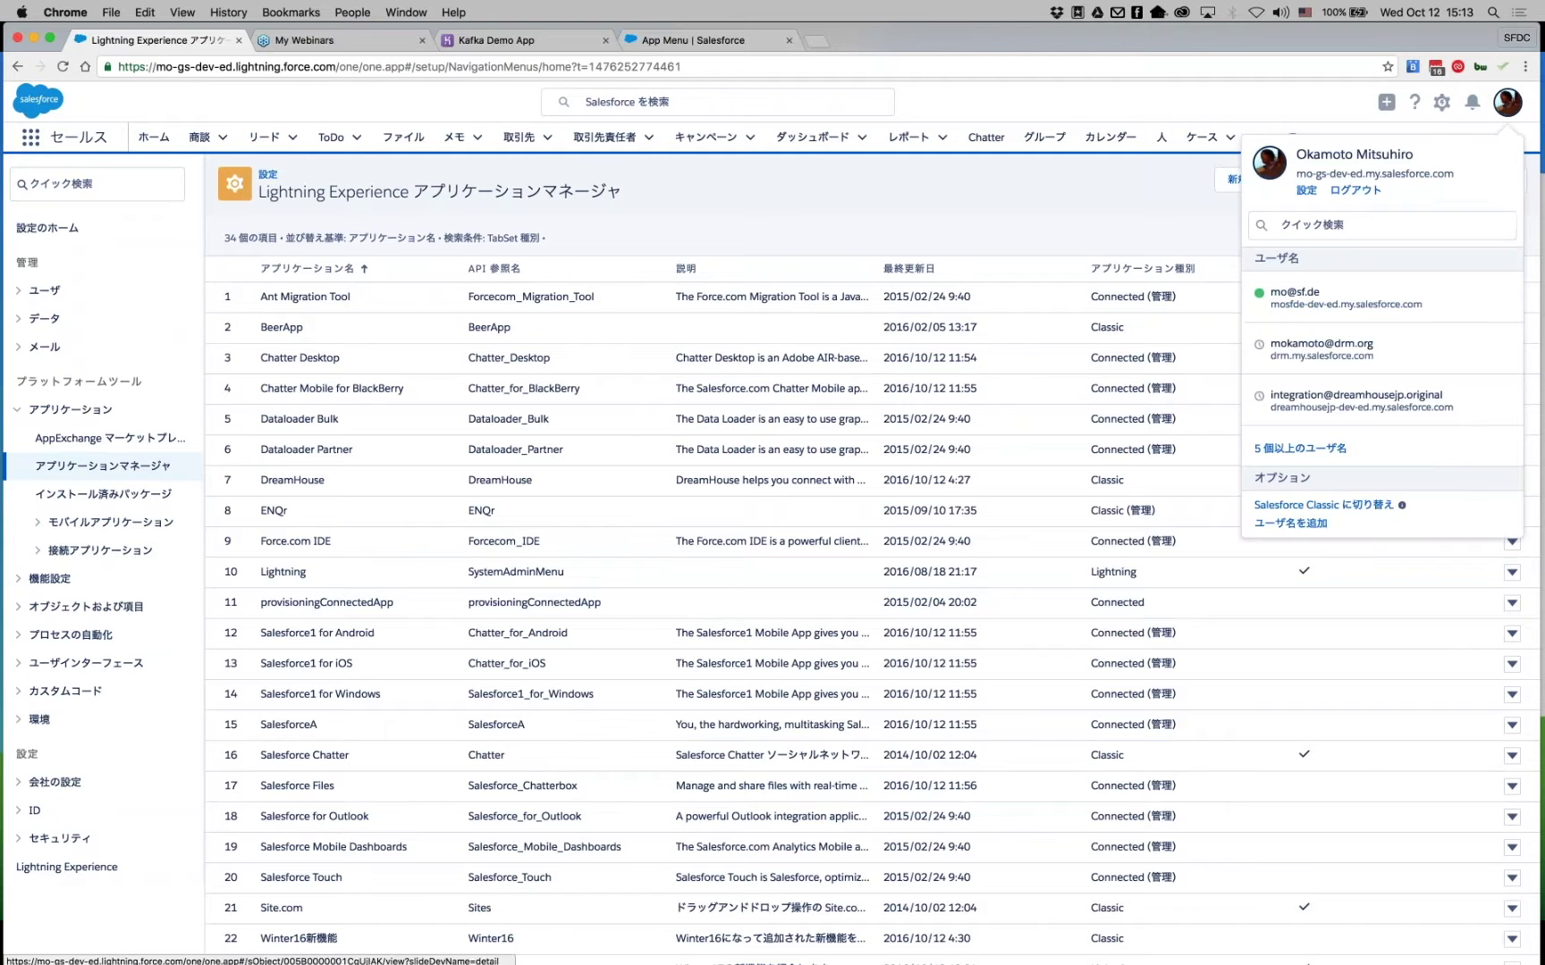
pyautogui.click(37, 135)
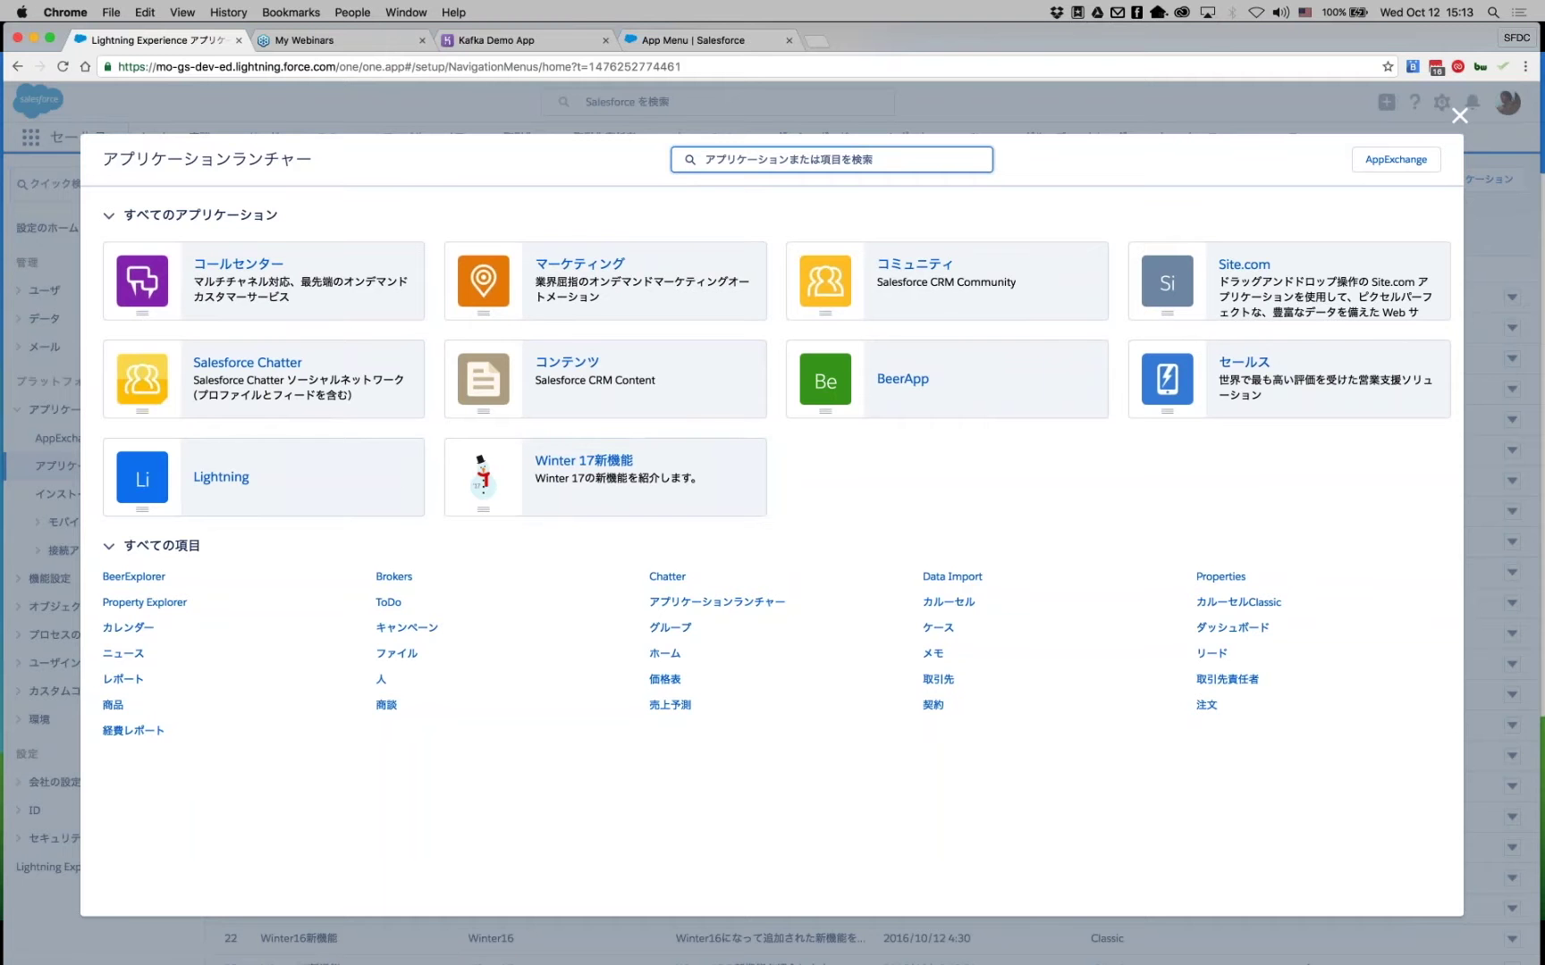
pyautogui.click(1460, 114)
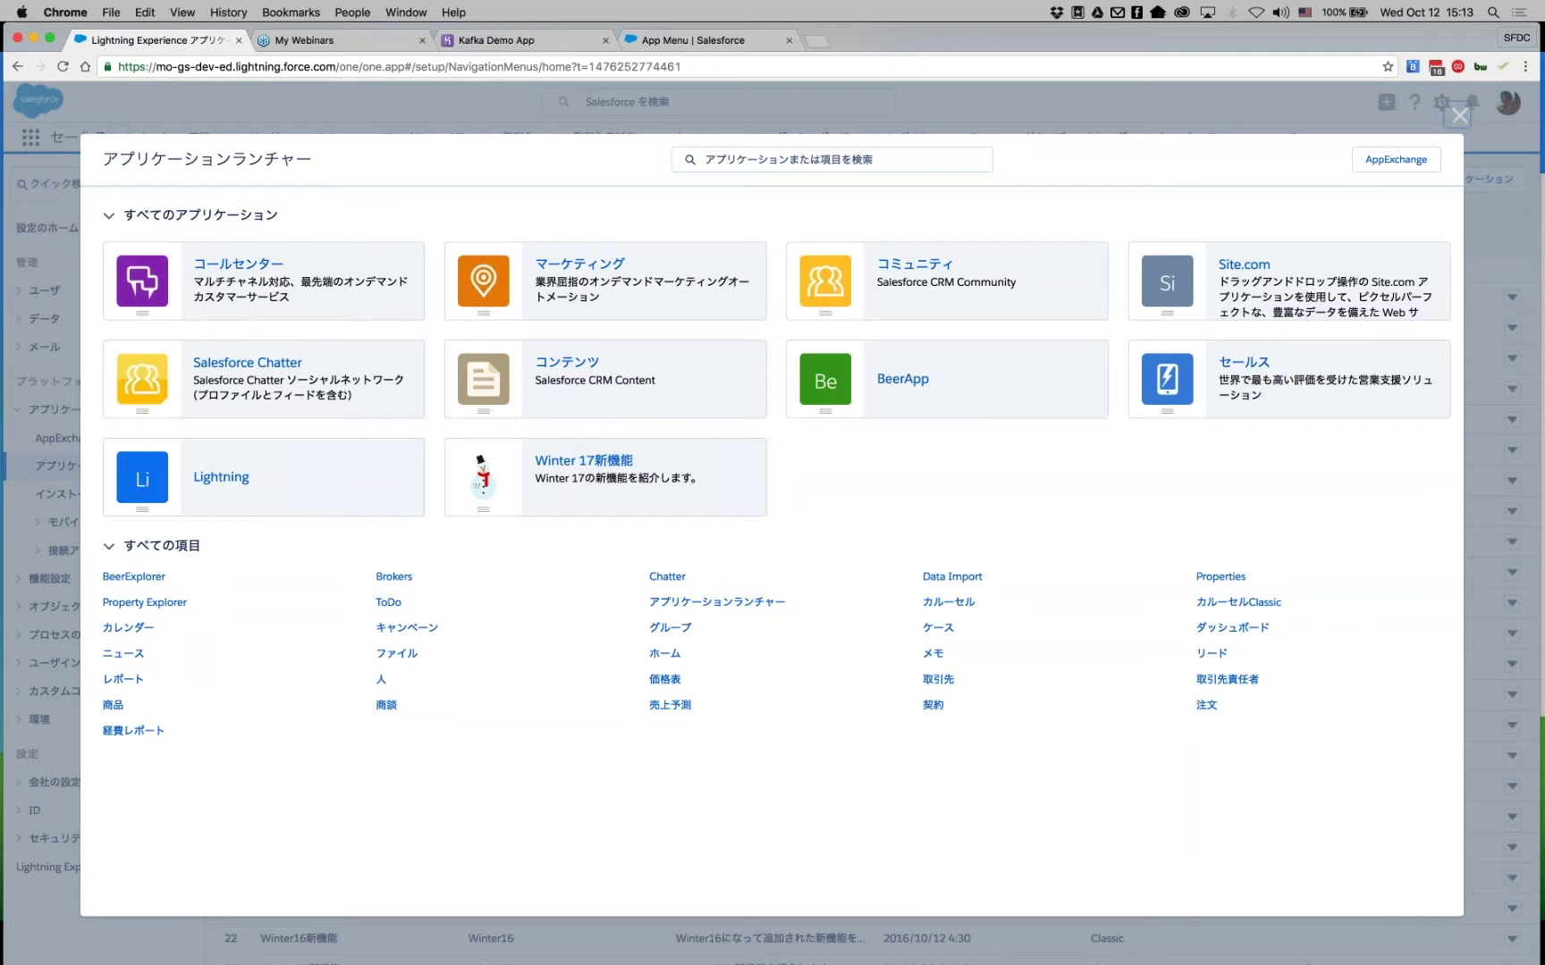
# Switch the Japanese org to Salesforce Classic and view the apps available for selection there.
pyautogui.click(1507, 102)
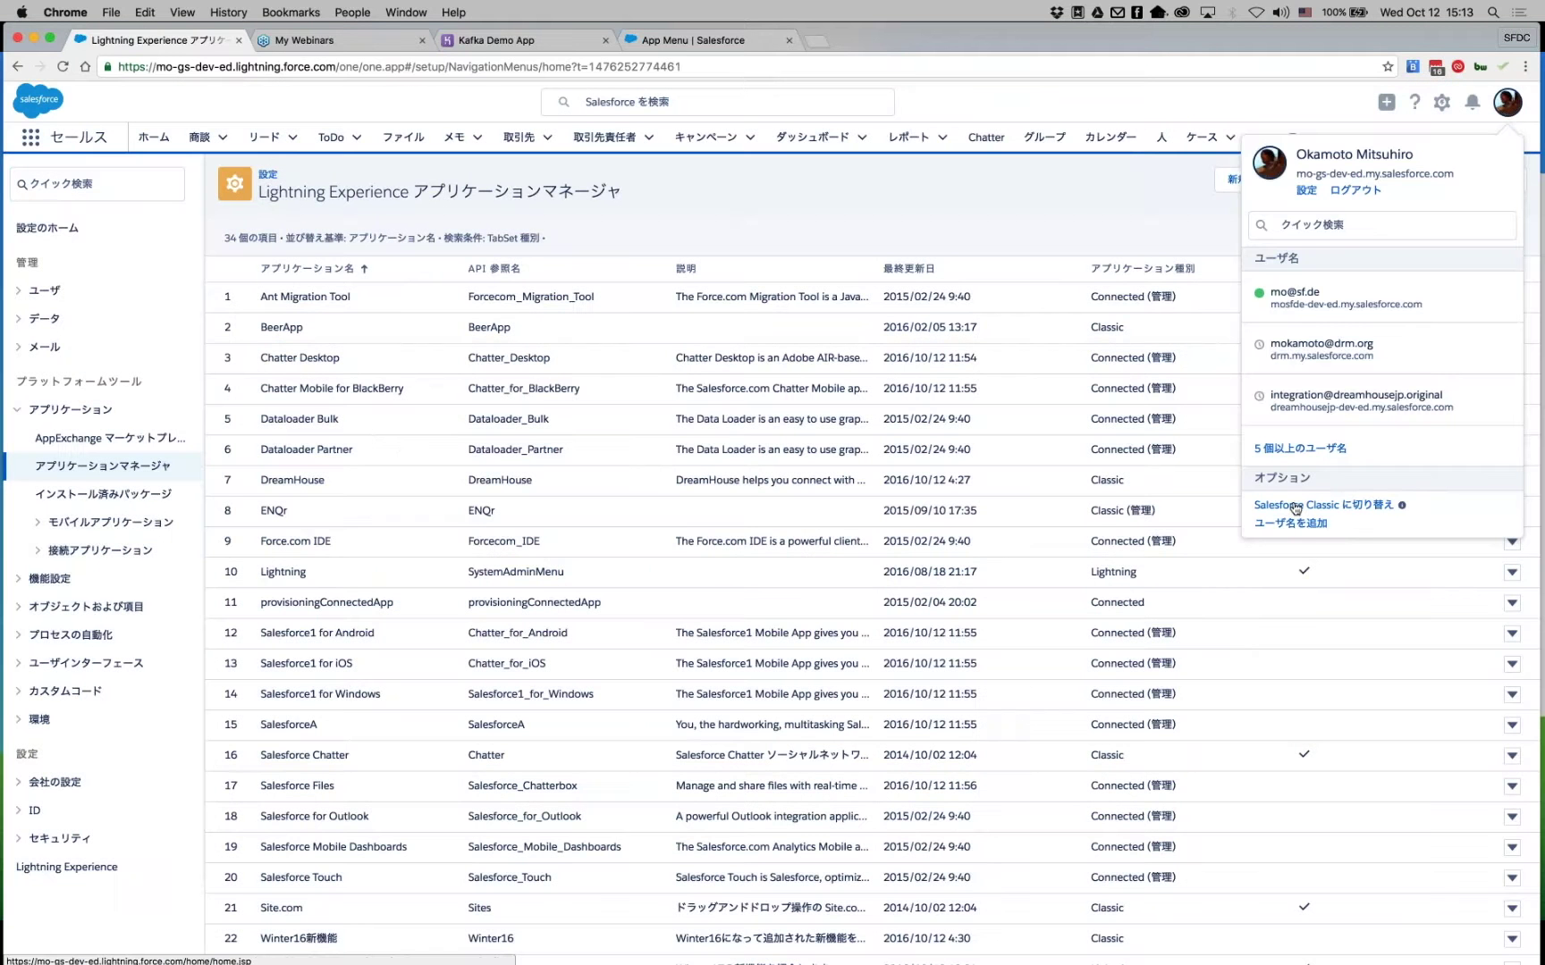
pyautogui.click(1323, 505)
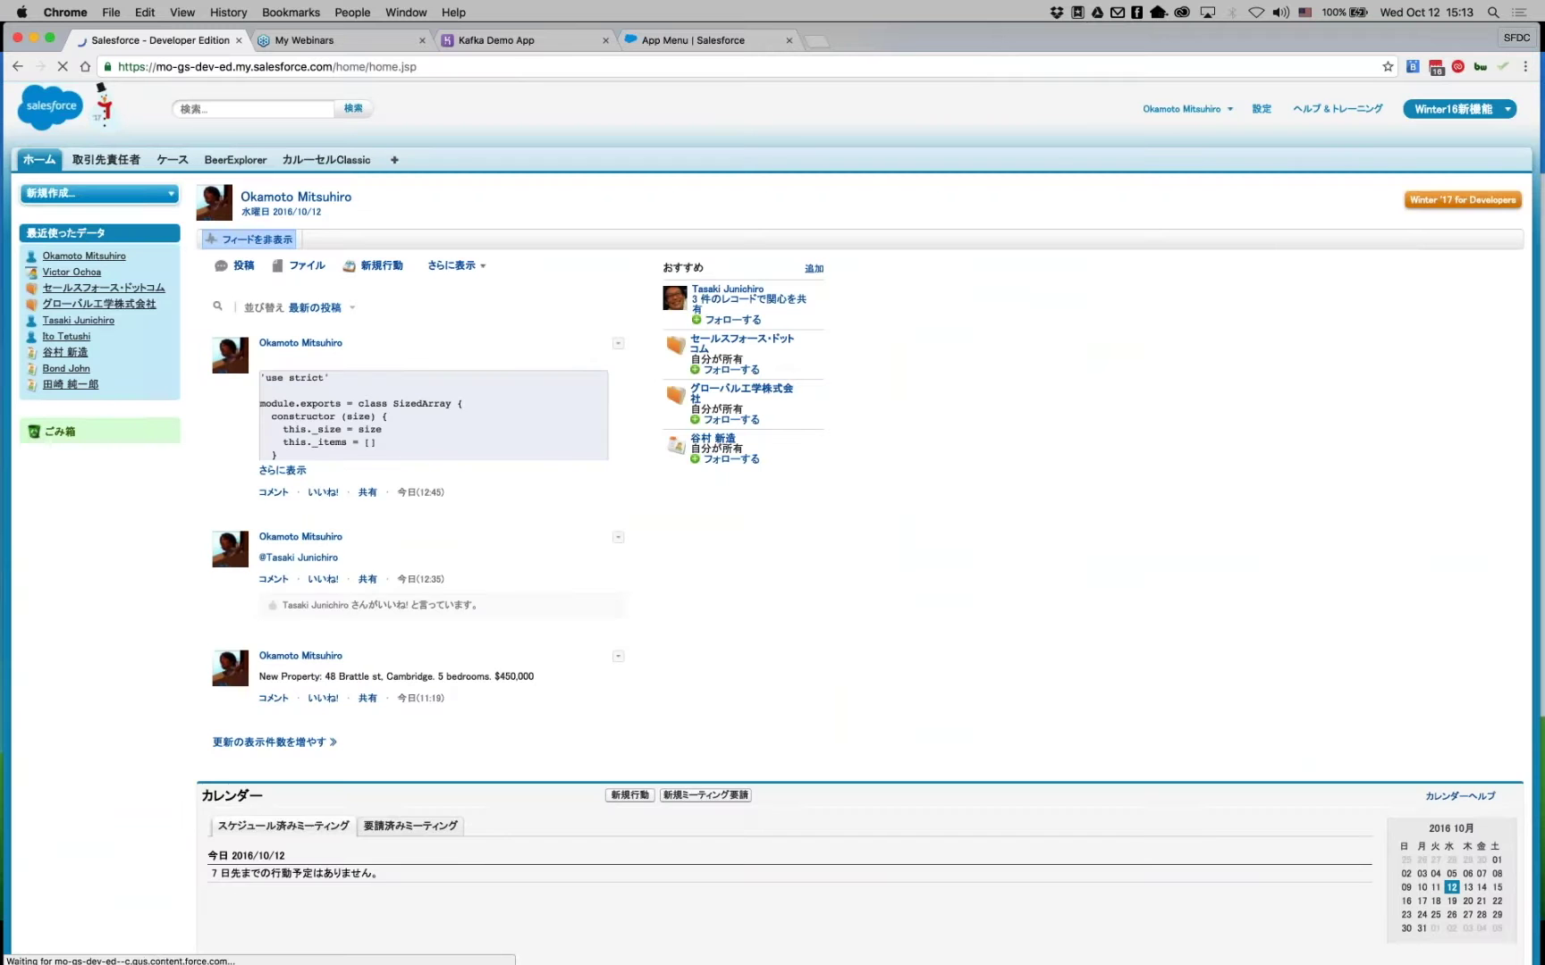
pyautogui.click(1459, 109)
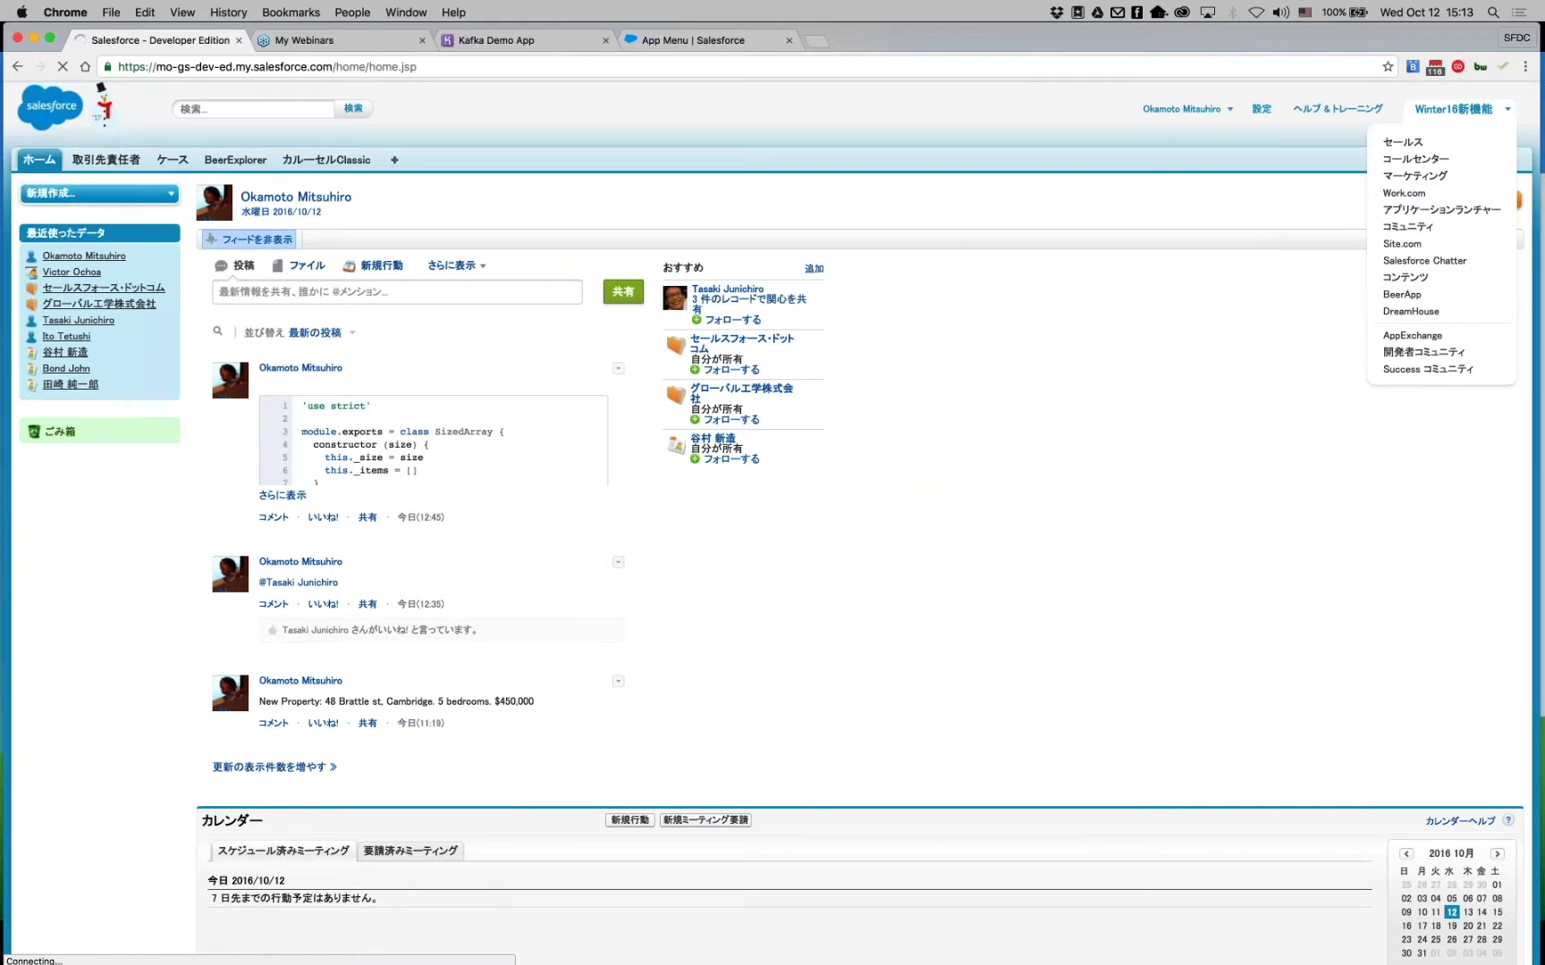
pyautogui.click(1127, 182)
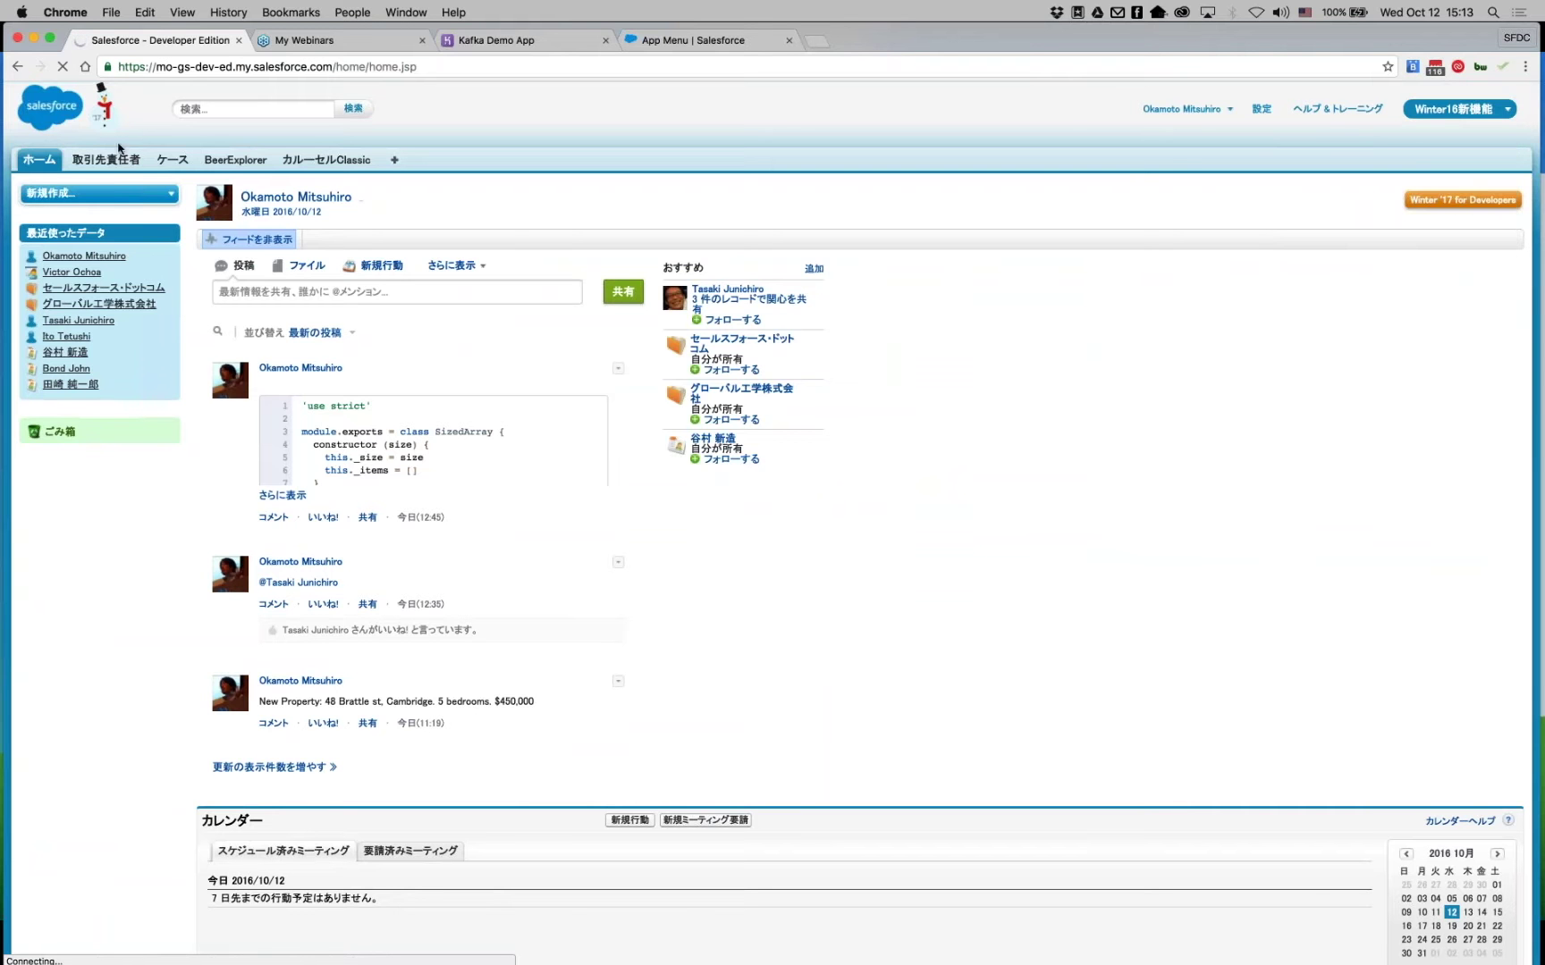
pyautogui.click(1221, 112)
pyautogui.click(1455, 108)
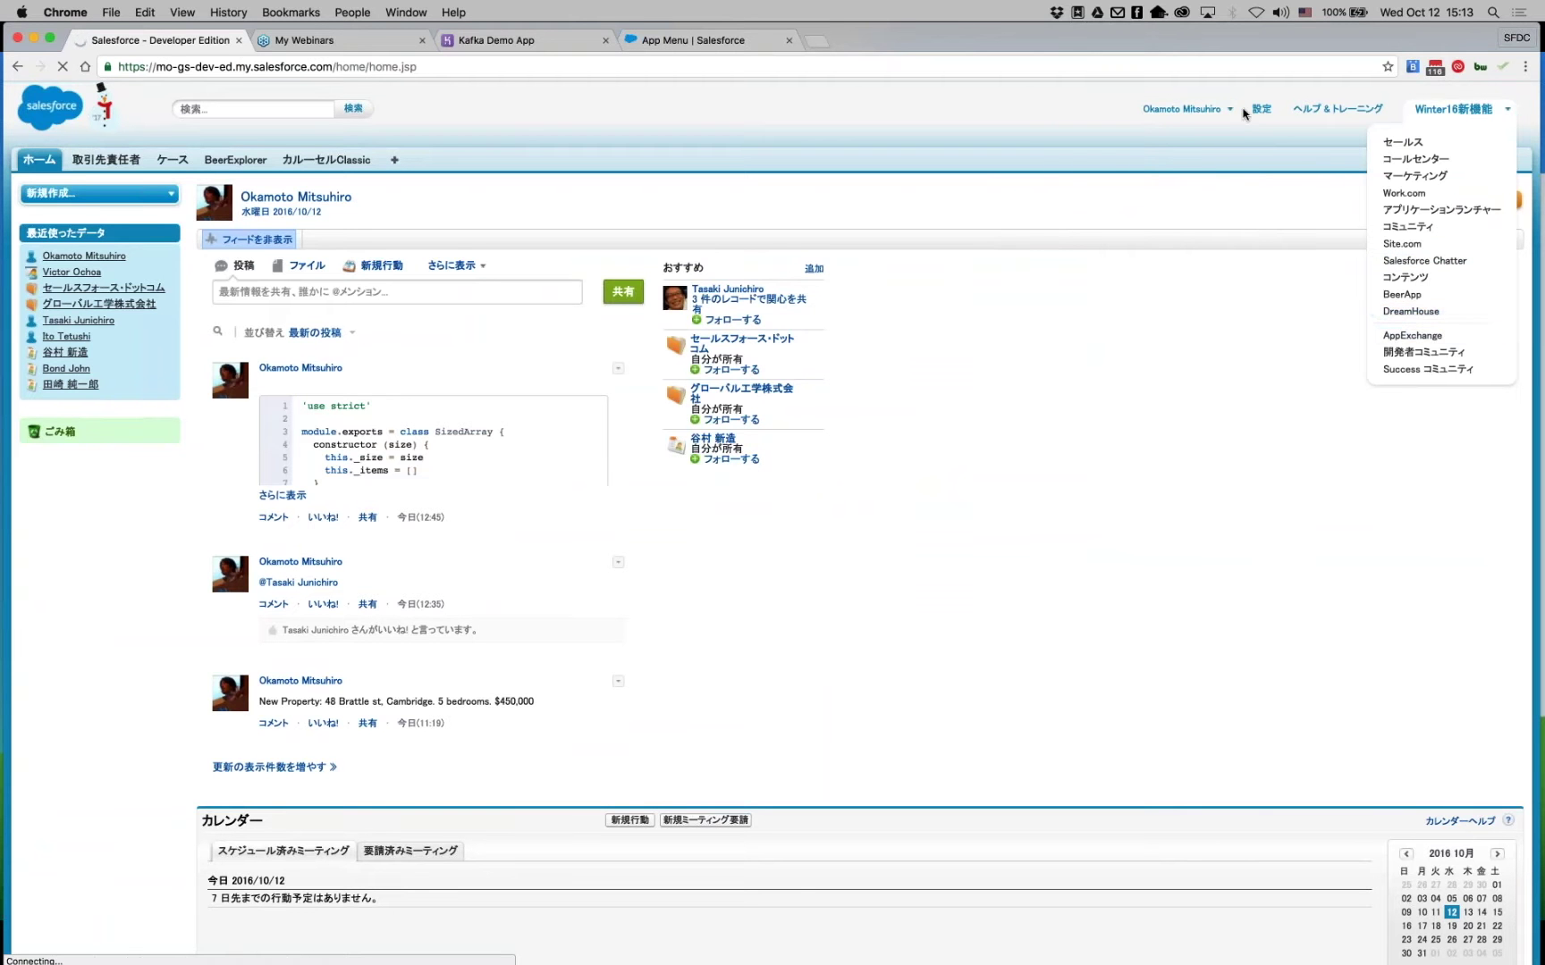
# Return to Lightning Experience and open the Winter 17新機能 app.
pyautogui.click(1189, 109)
pyautogui.click(1177, 202)
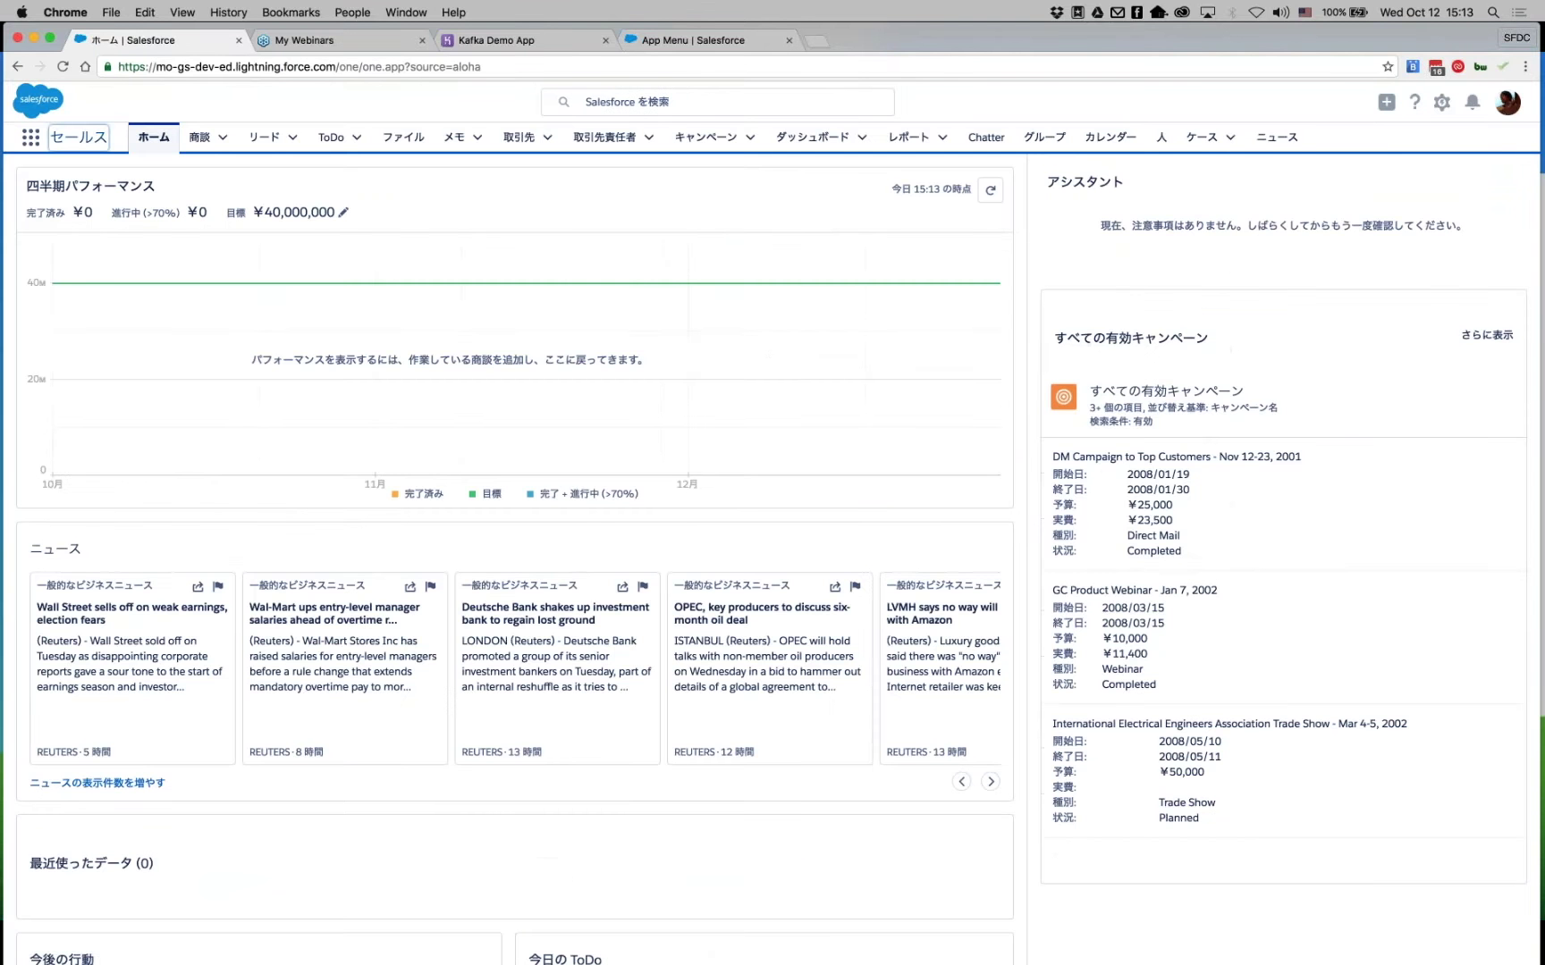
pyautogui.click(49, 144)
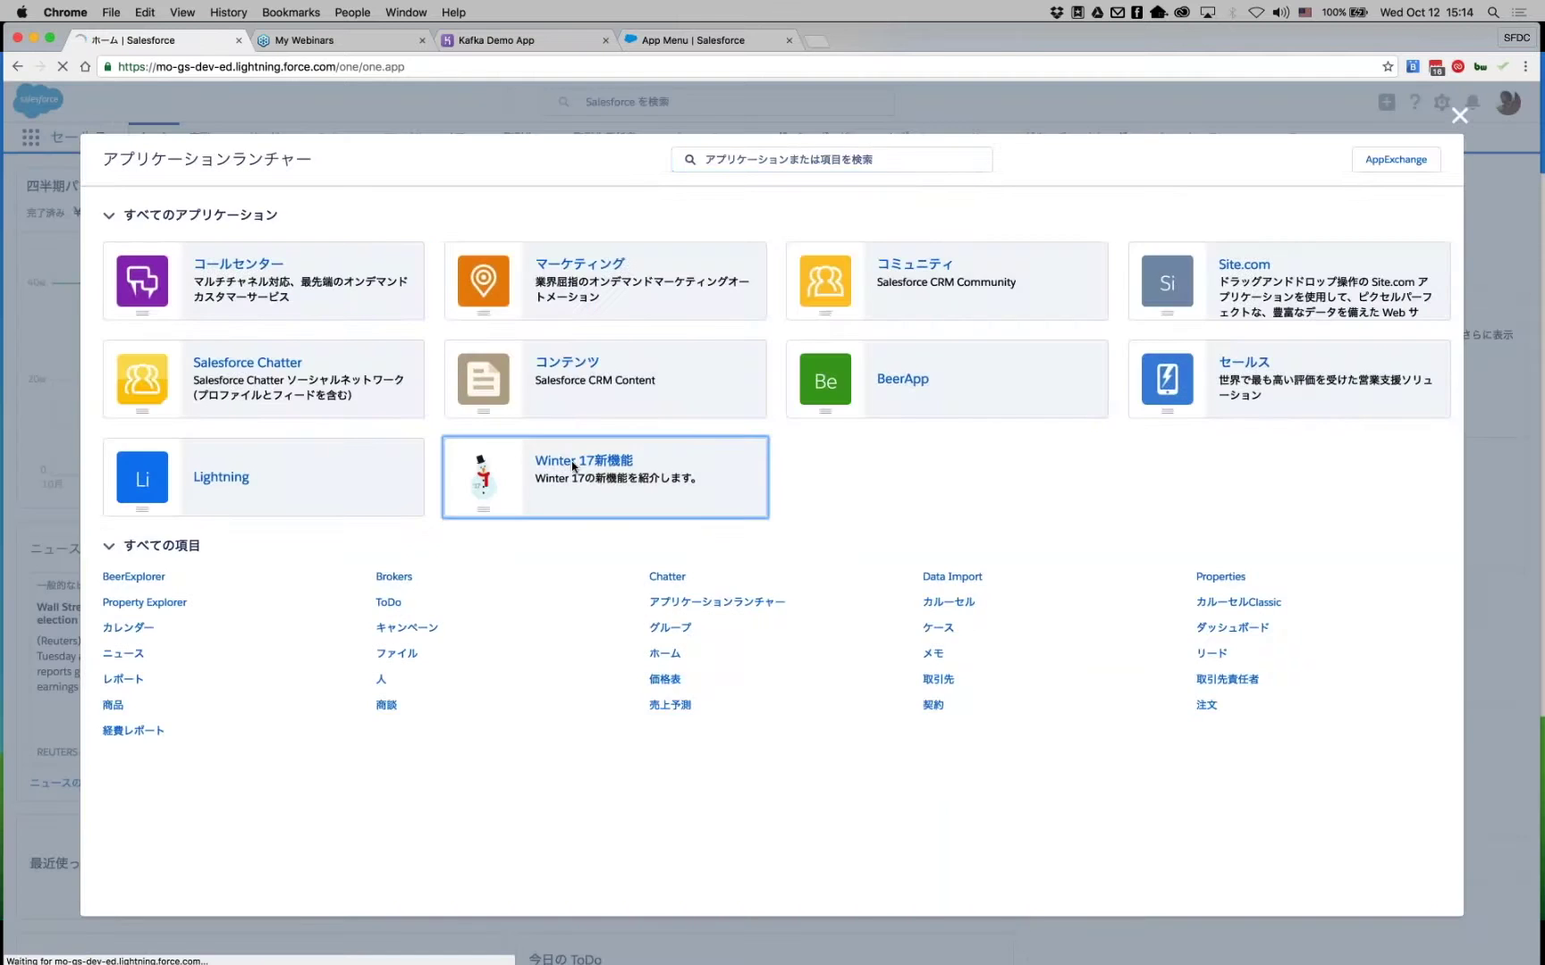
pyautogui.click(573, 466)
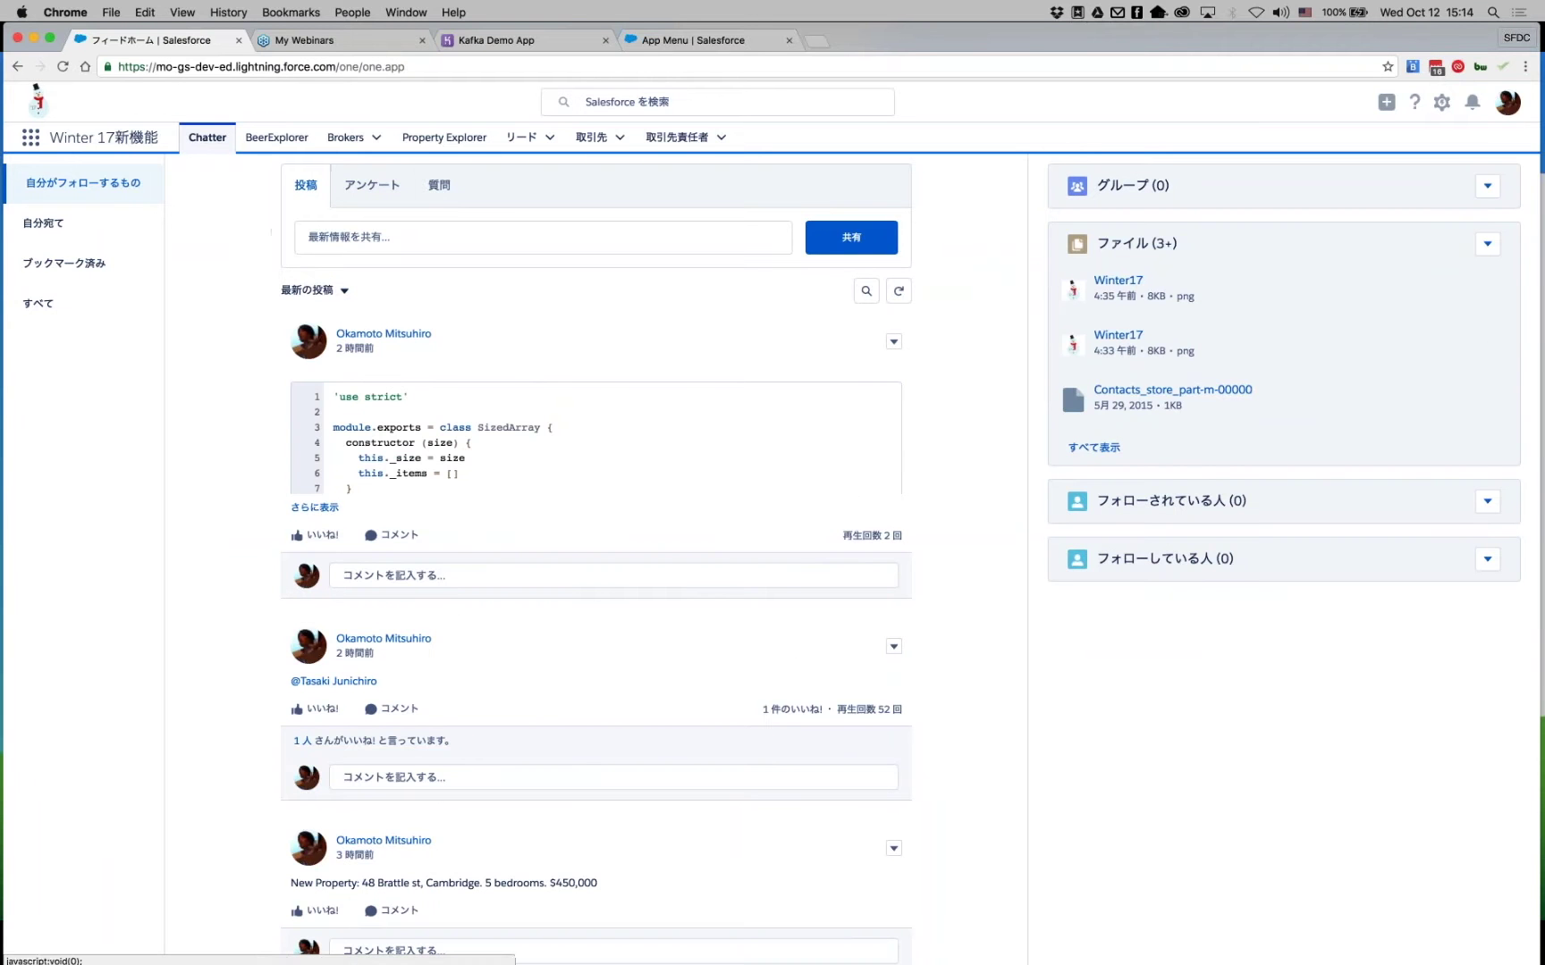
# Open the 取引先責任者 list and view the recent records and lists offered for 取引先責任者 and Brokers.
pyautogui.click(706, 141)
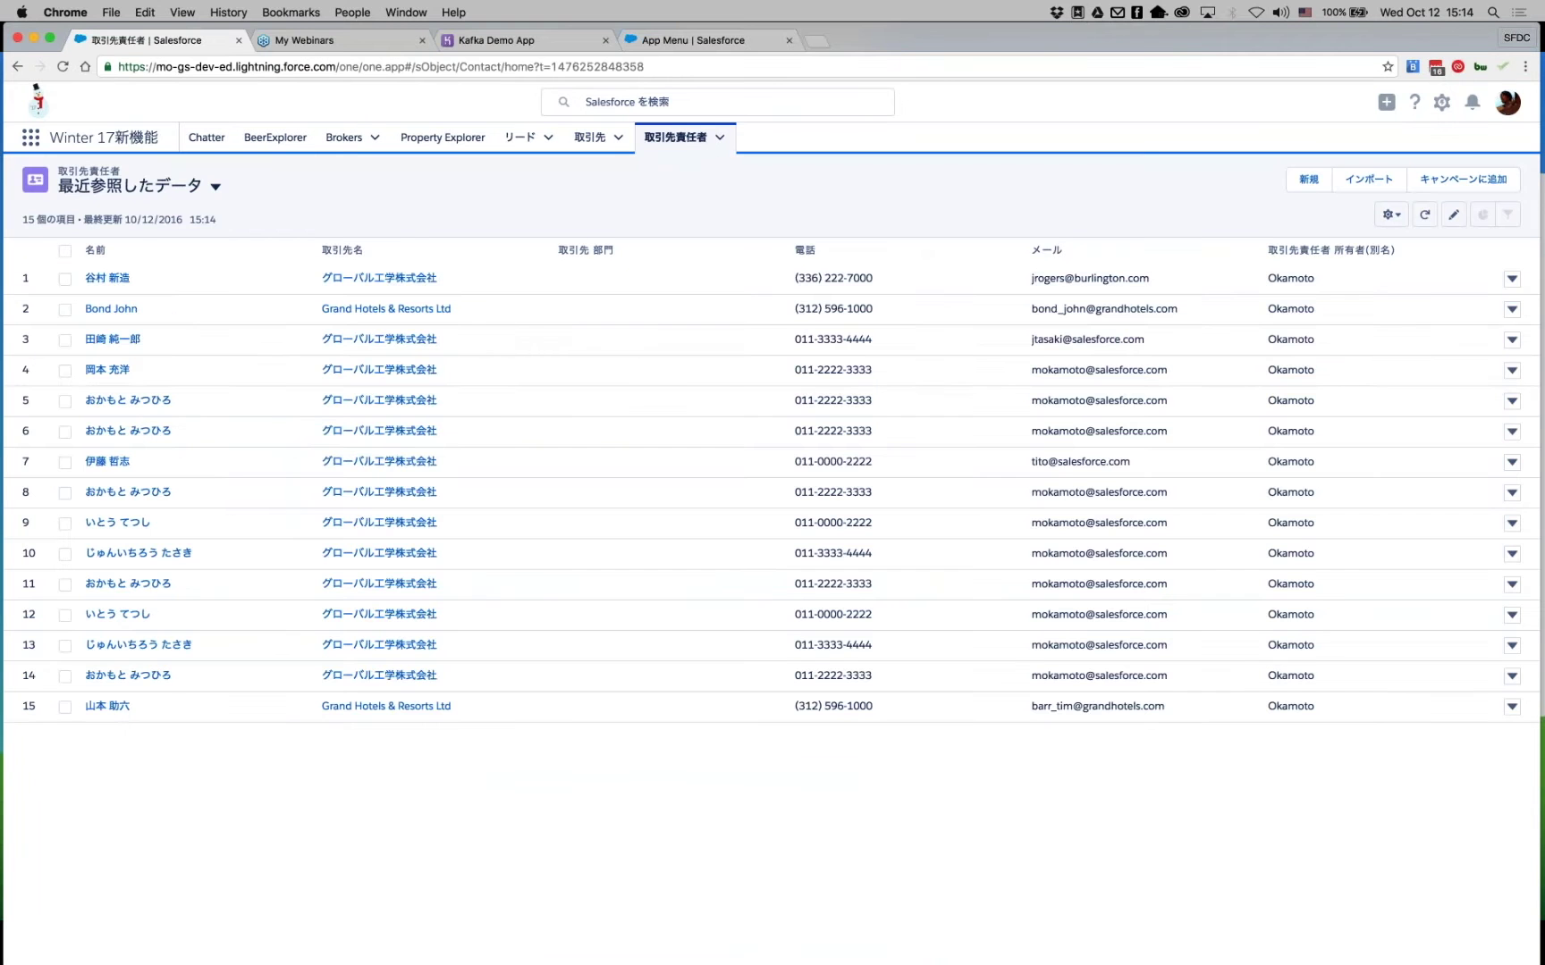
pyautogui.click(720, 139)
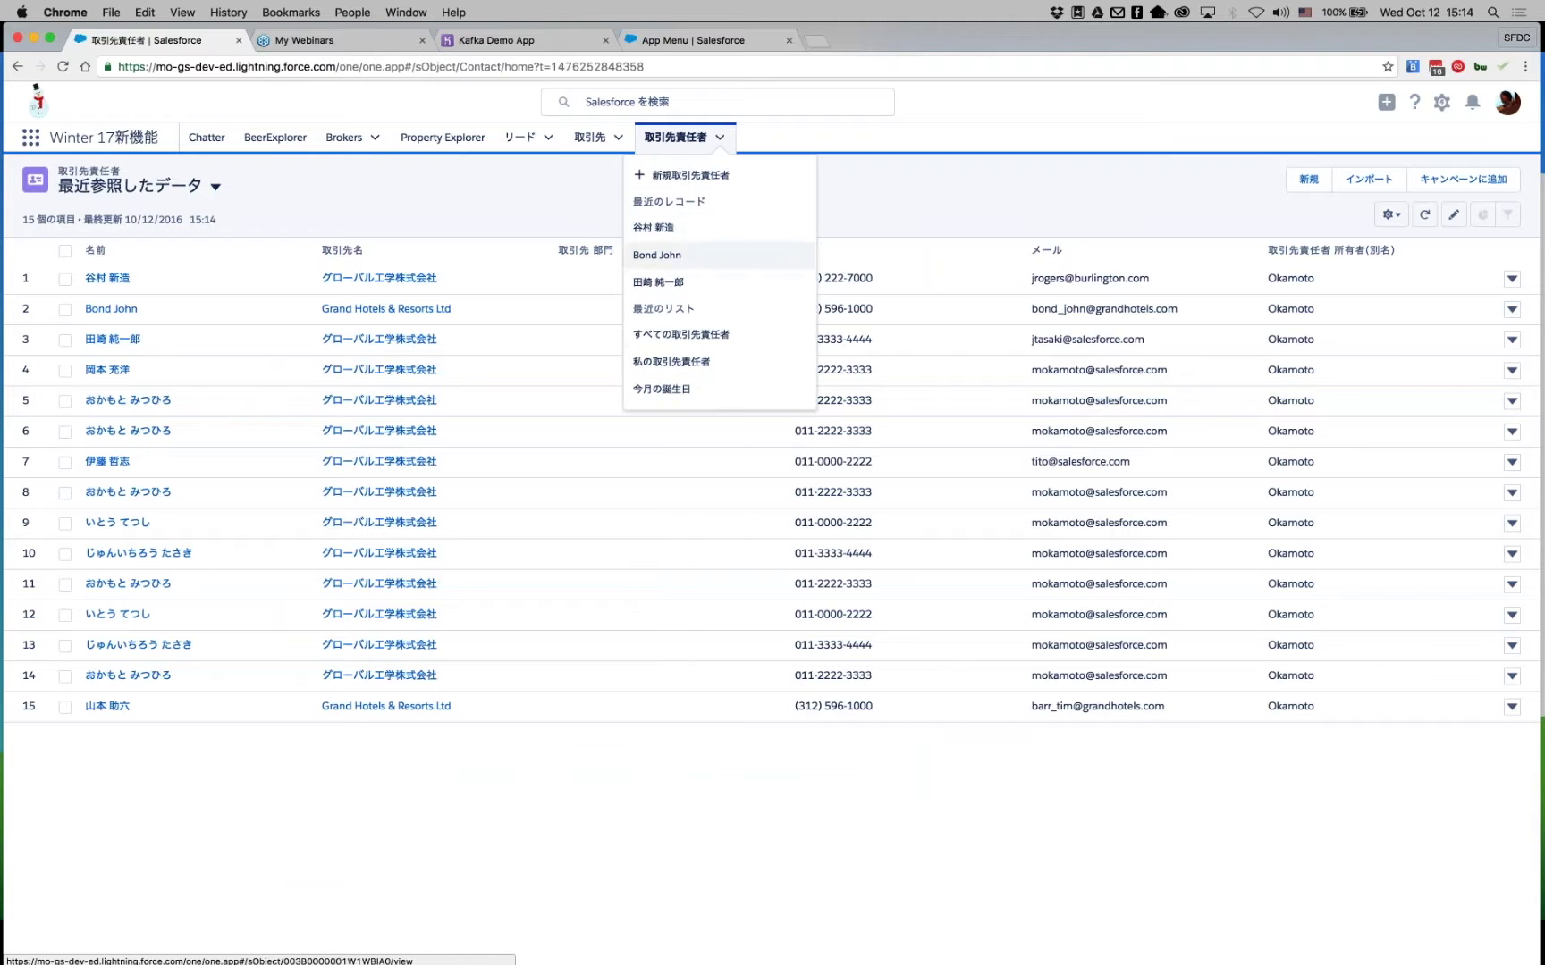
pyautogui.click(550, 137)
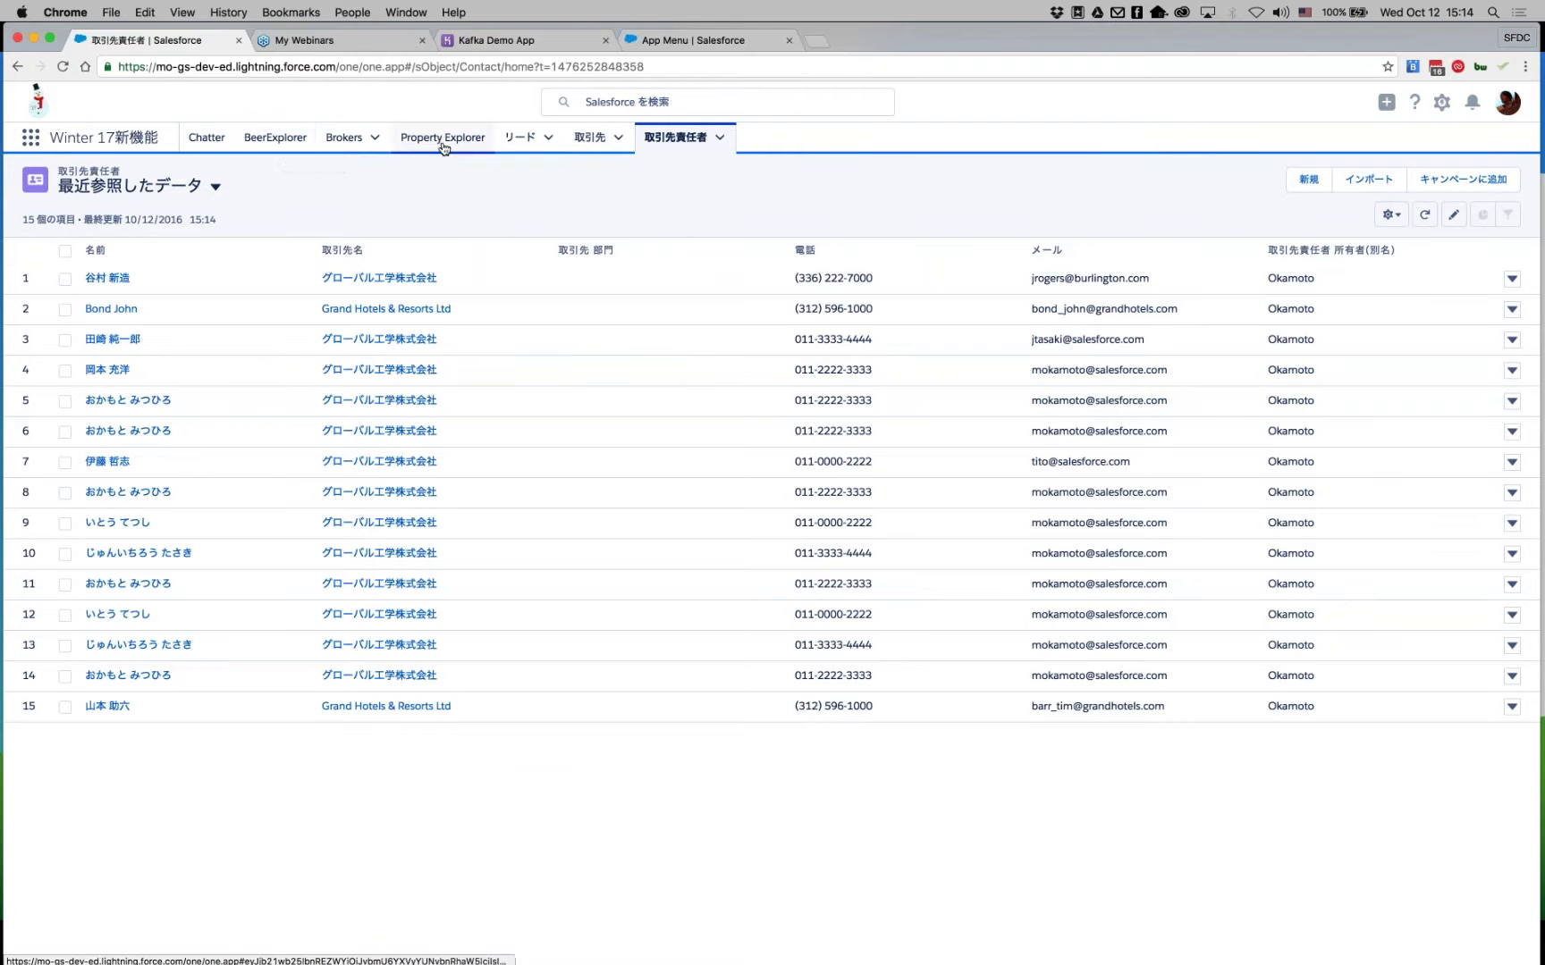
pyautogui.click(373, 138)
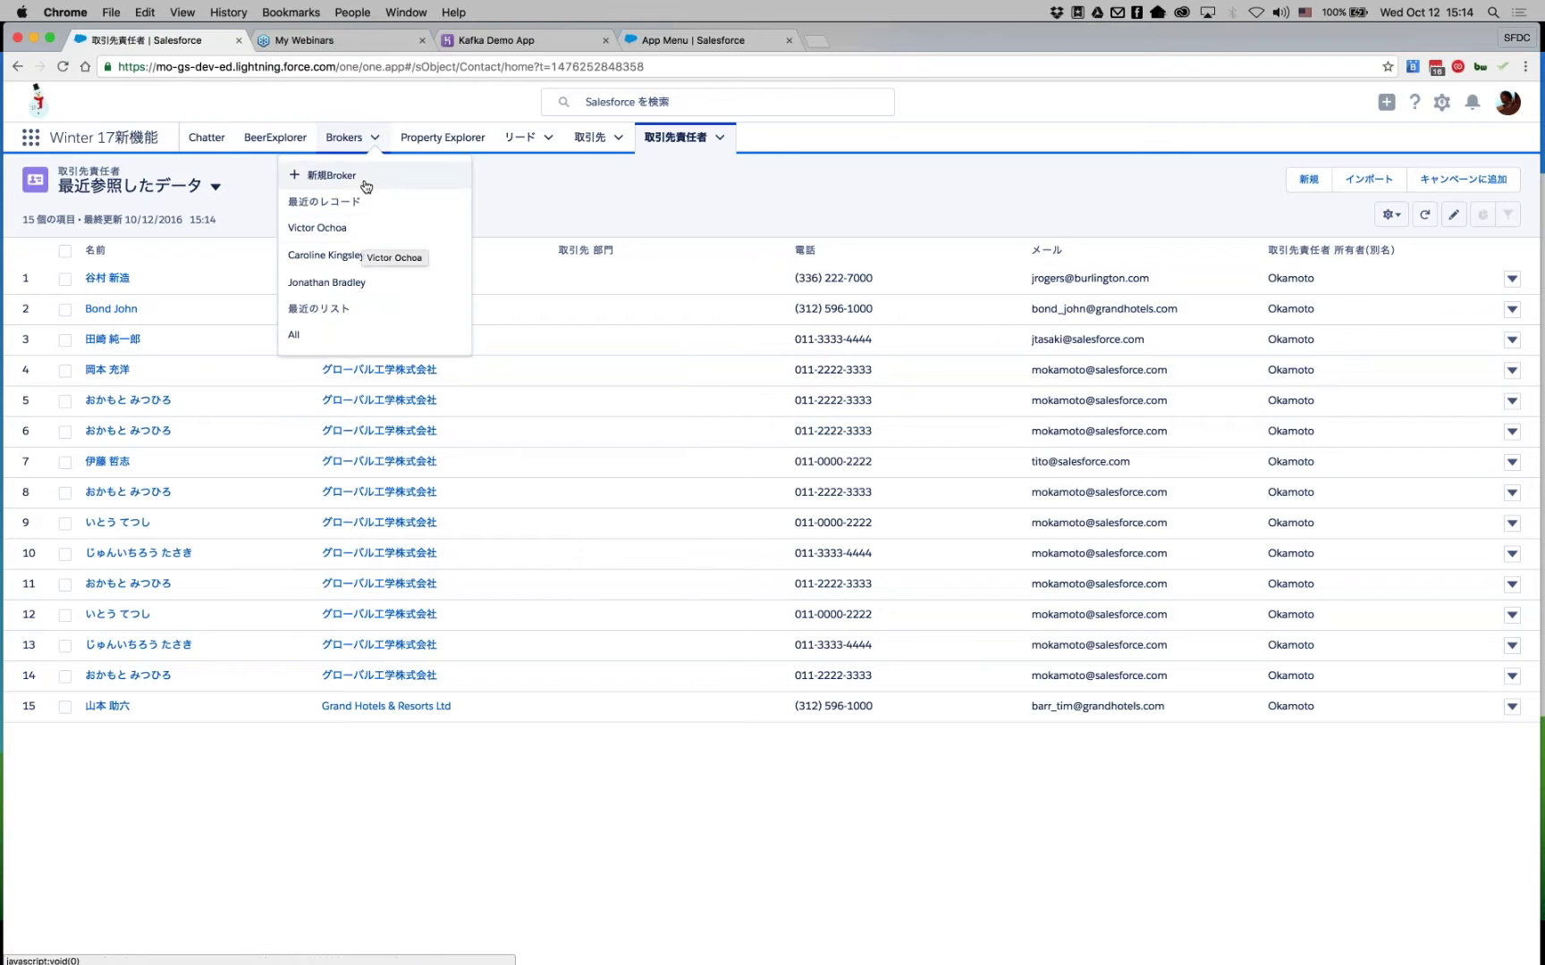
pyautogui.click(374, 138)
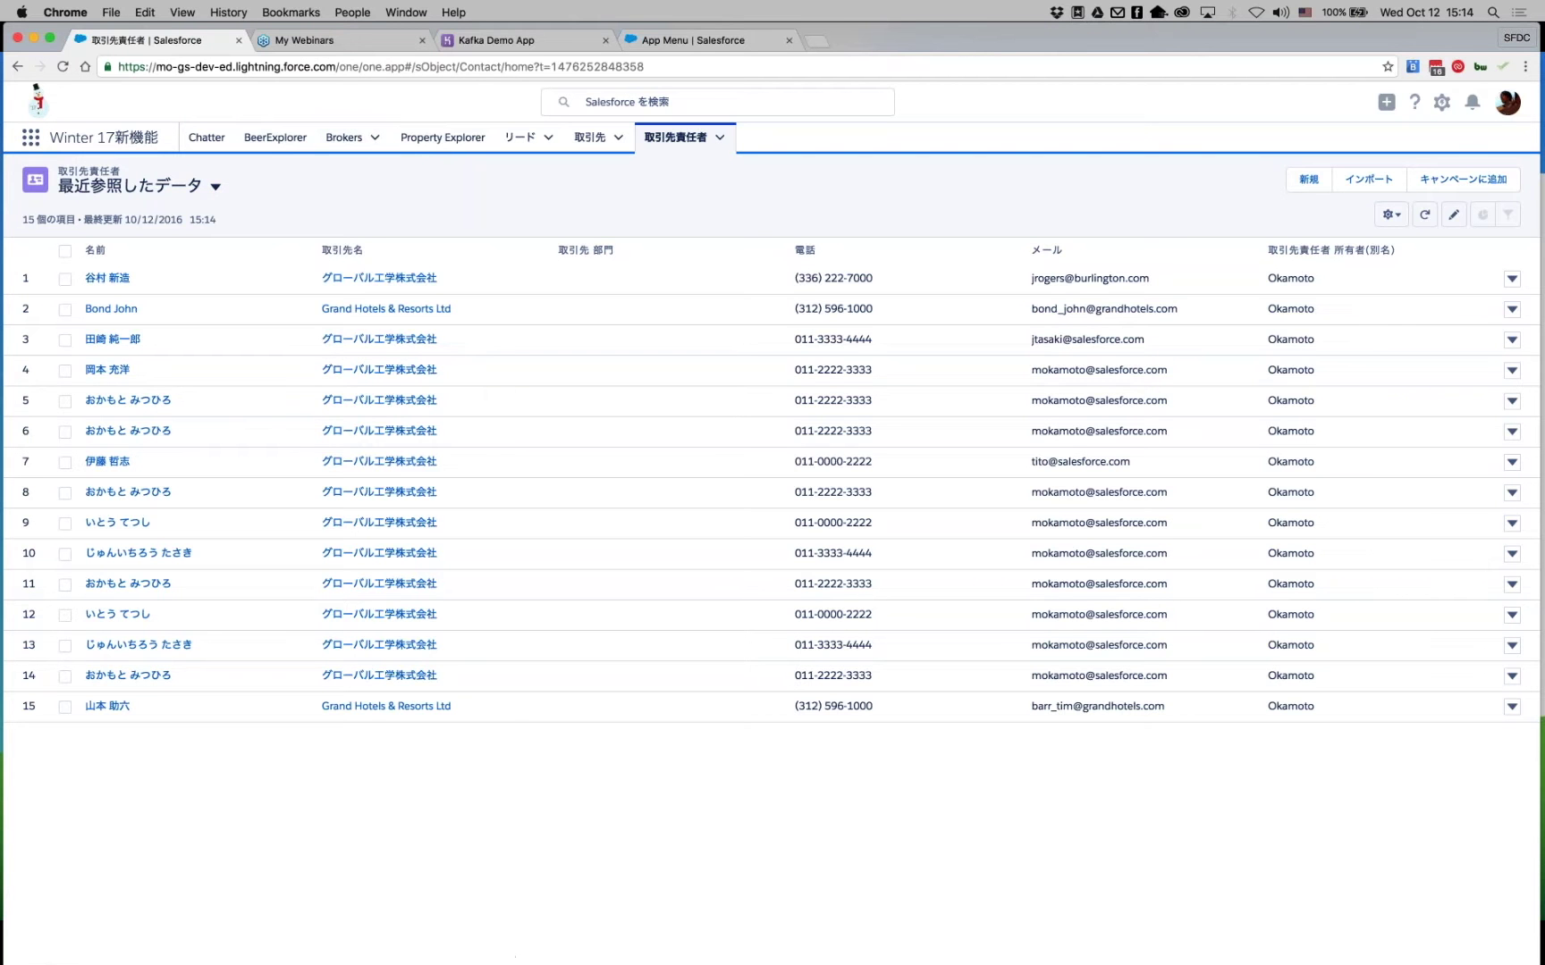
# Open アプリケーションマネージャ in the org's setup.
pyautogui.click(1441, 102)
pyautogui.click(1394, 183)
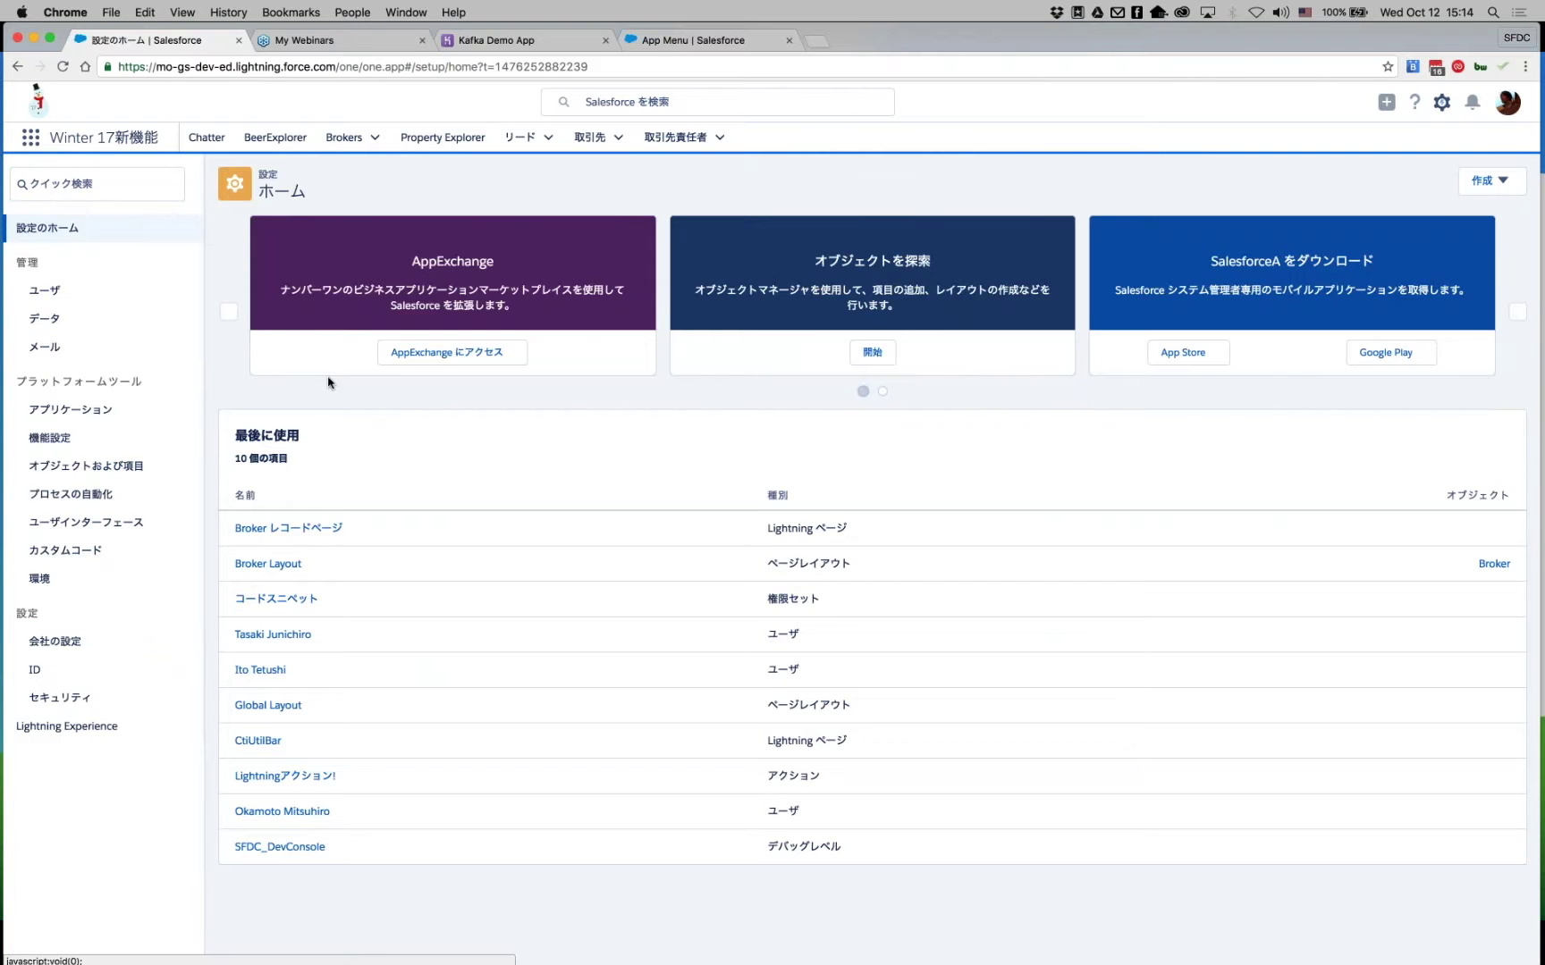
pyautogui.click(59, 412)
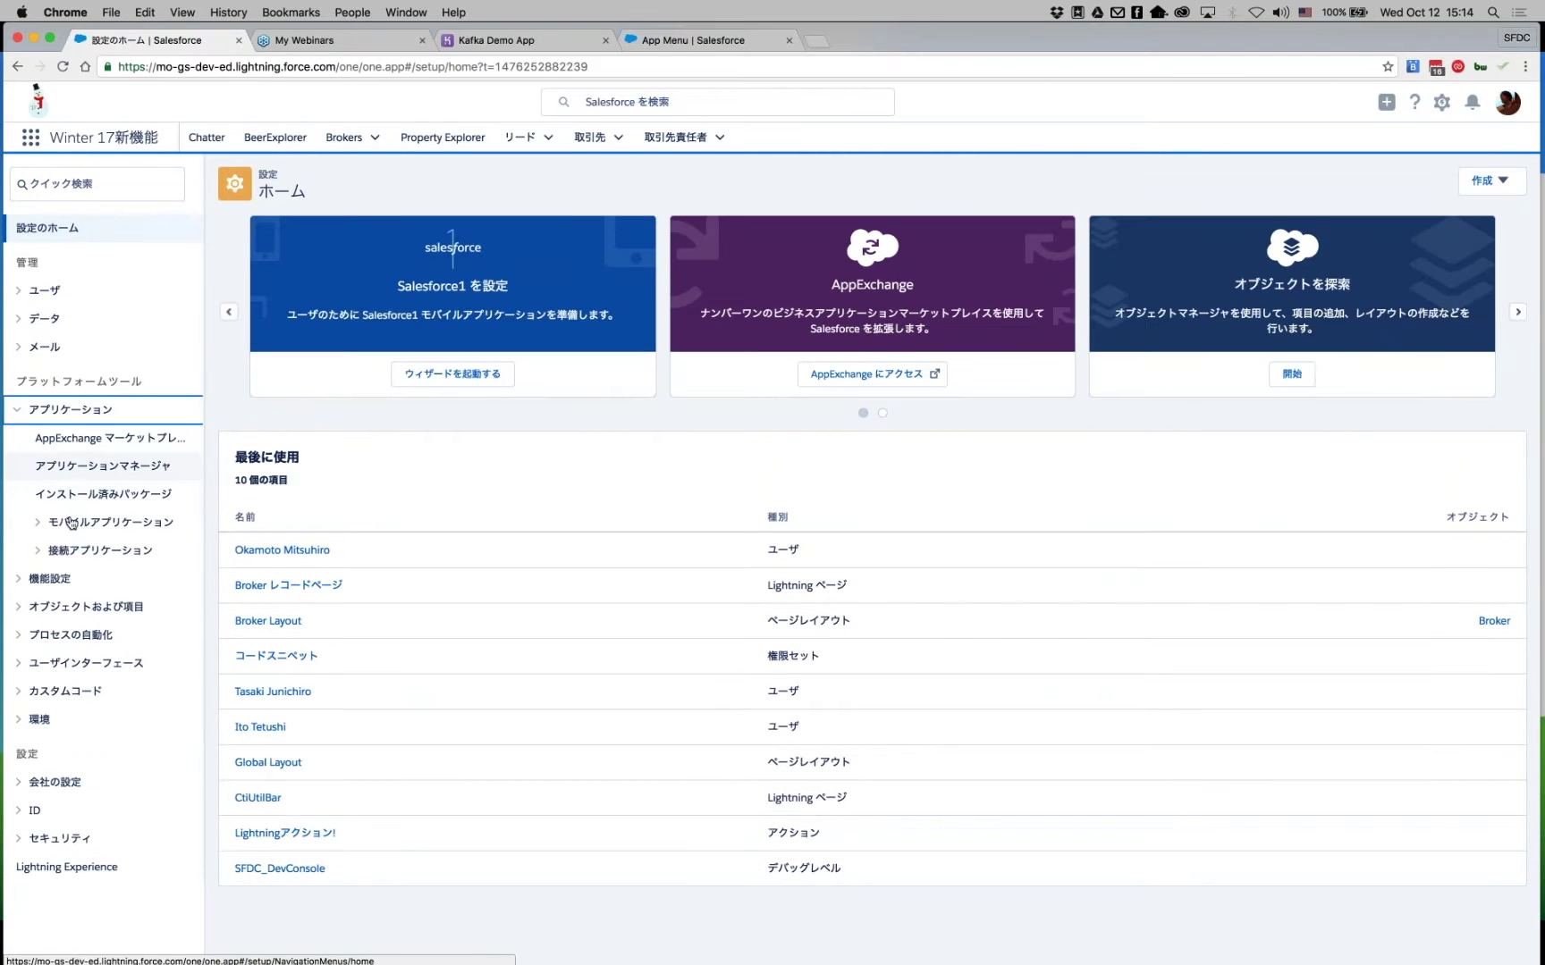
pyautogui.click(72, 476)
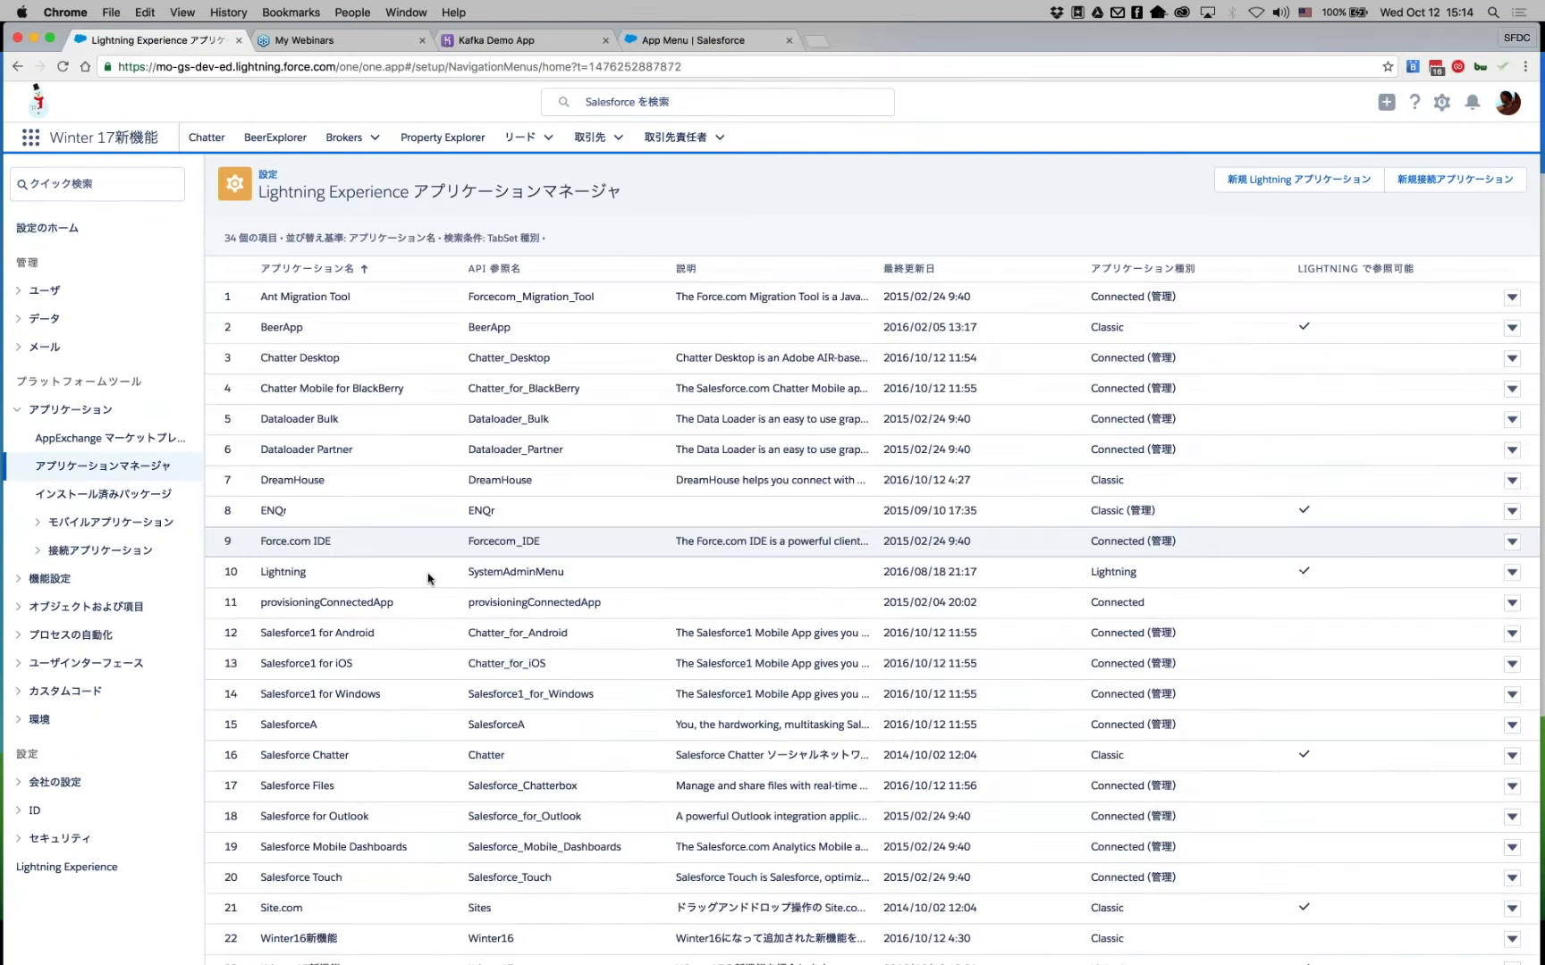
# Compare the actions available for the Winter 17新機能 Lightning app and the Winter16新機能 Classic app in the app list.
pyautogui.scroll(-5, 431, 599)
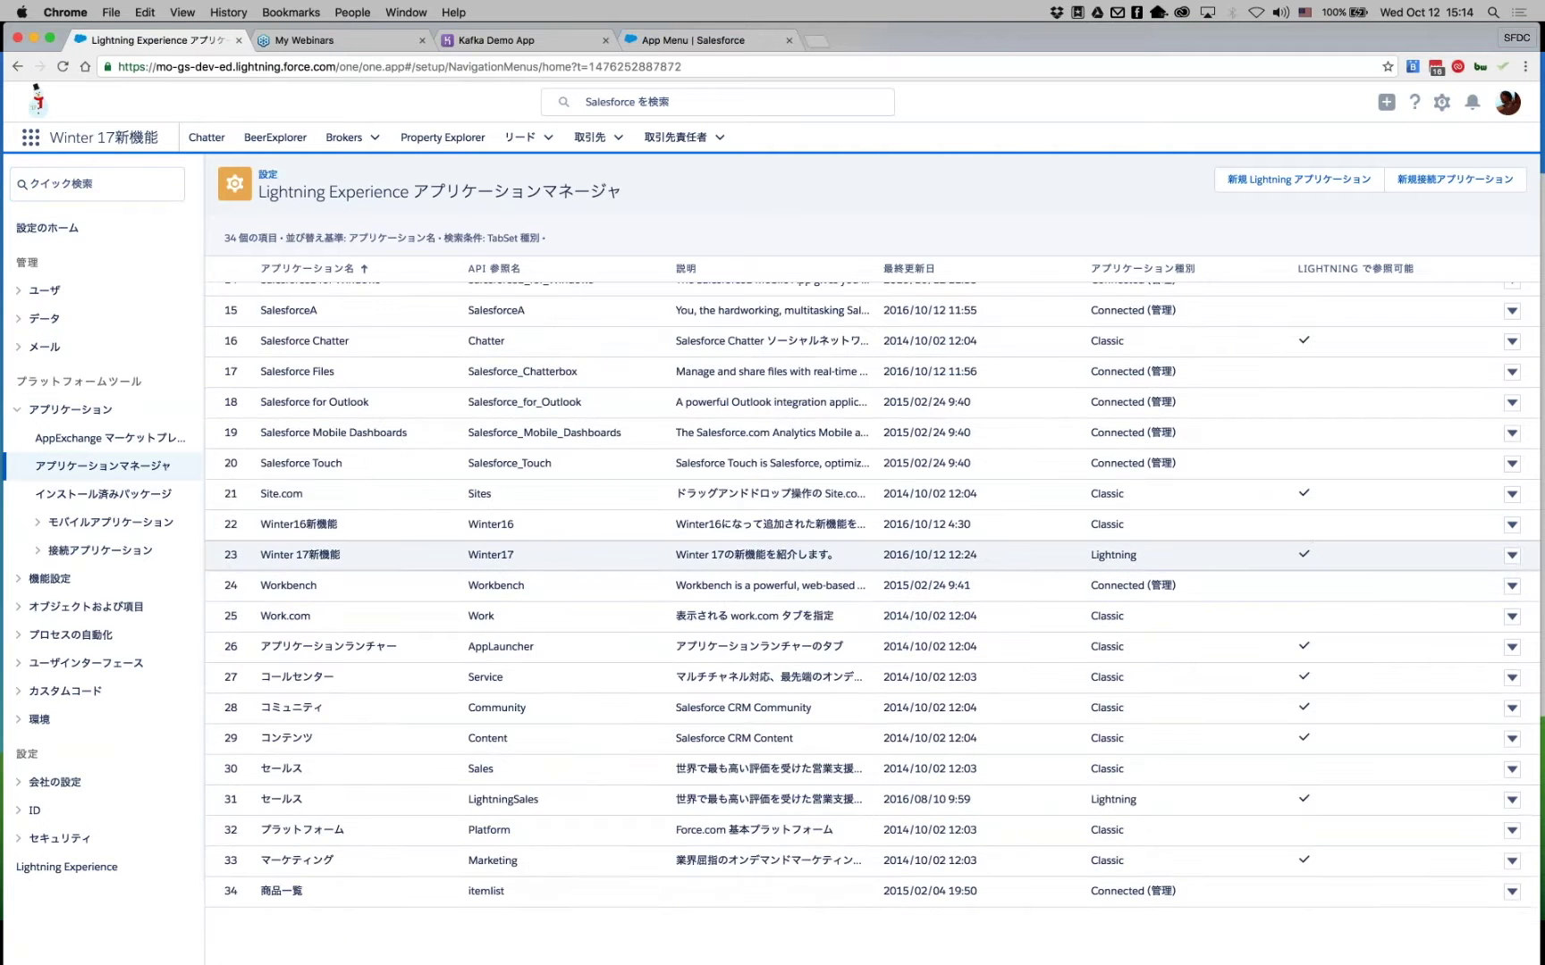
pyautogui.click(1511, 556)
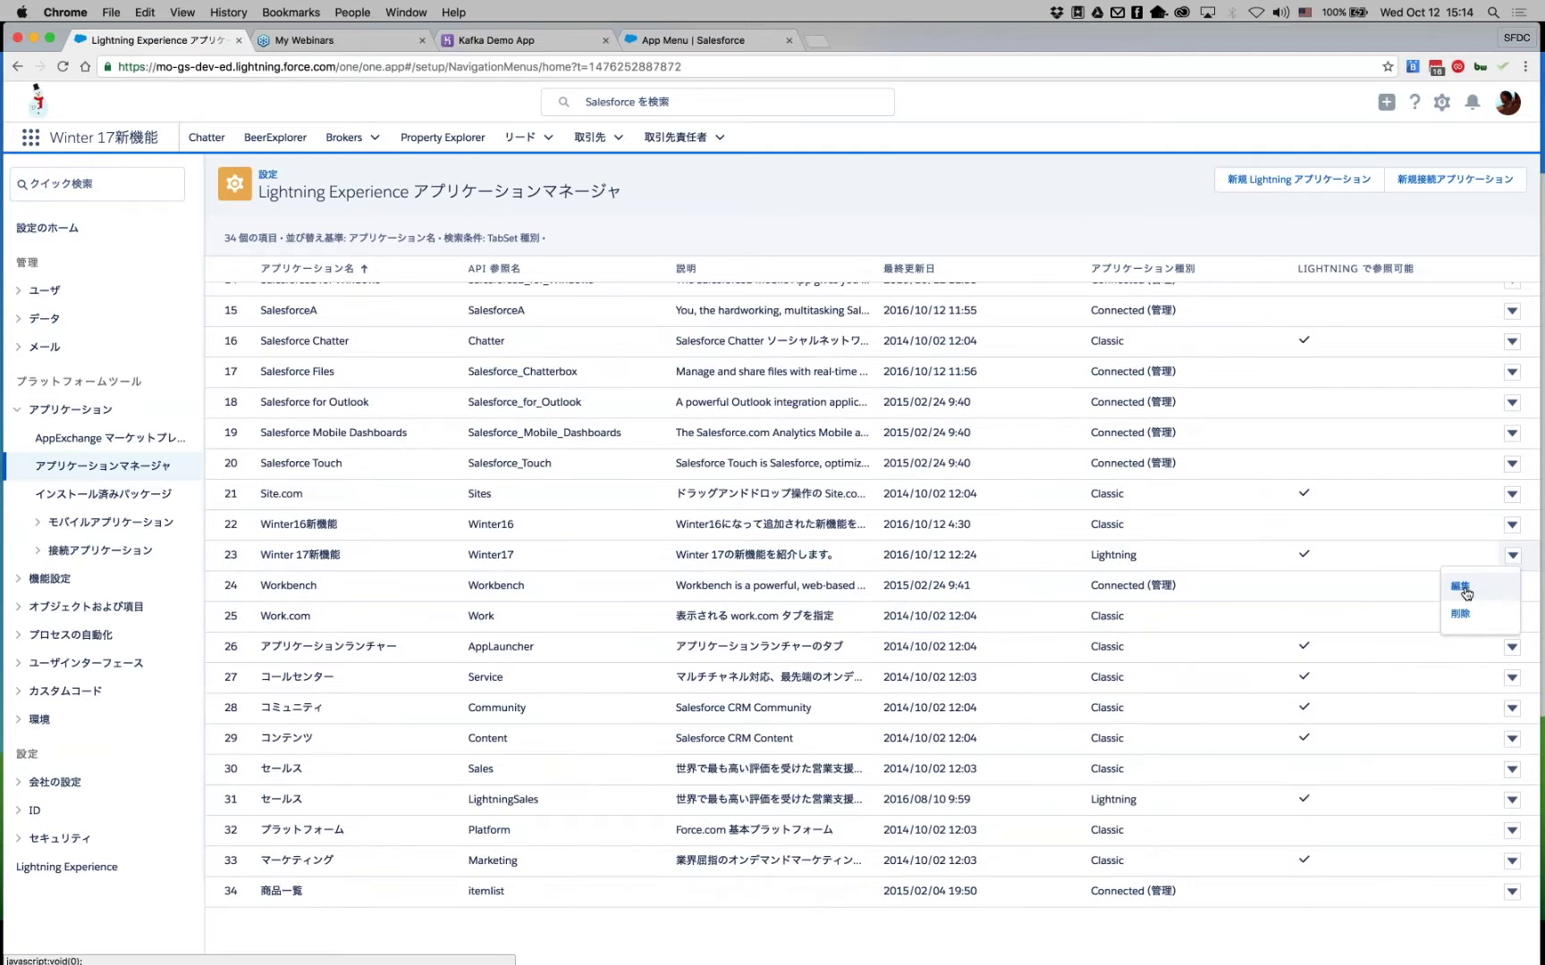
pyautogui.click(1094, 529)
pyautogui.click(1510, 531)
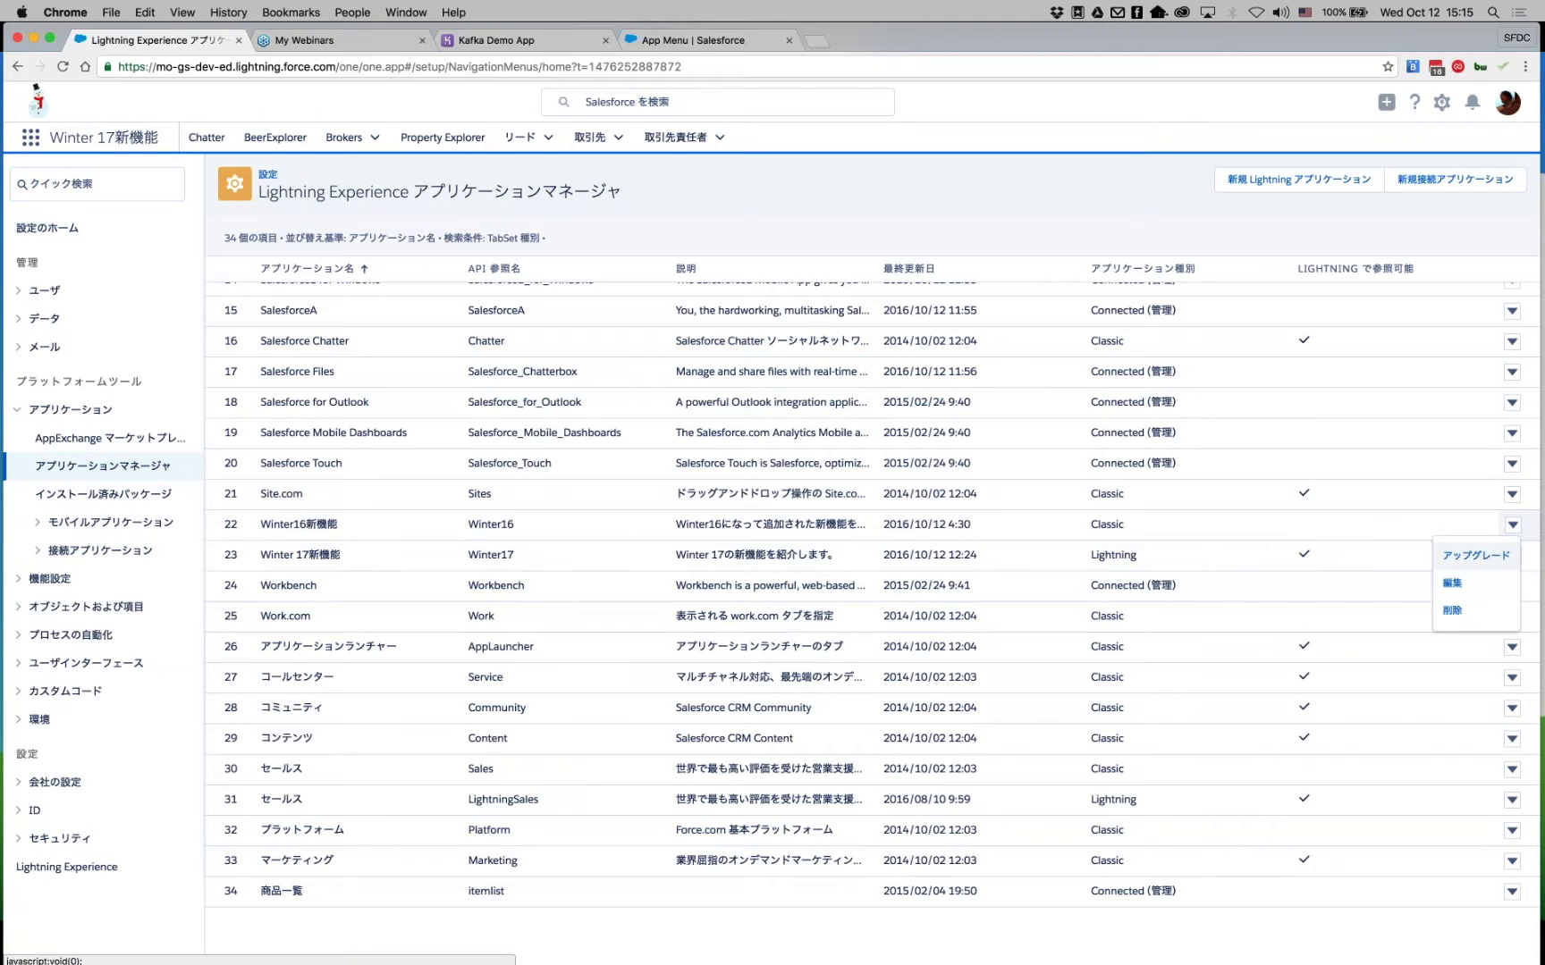
pyautogui.click(1361, 555)
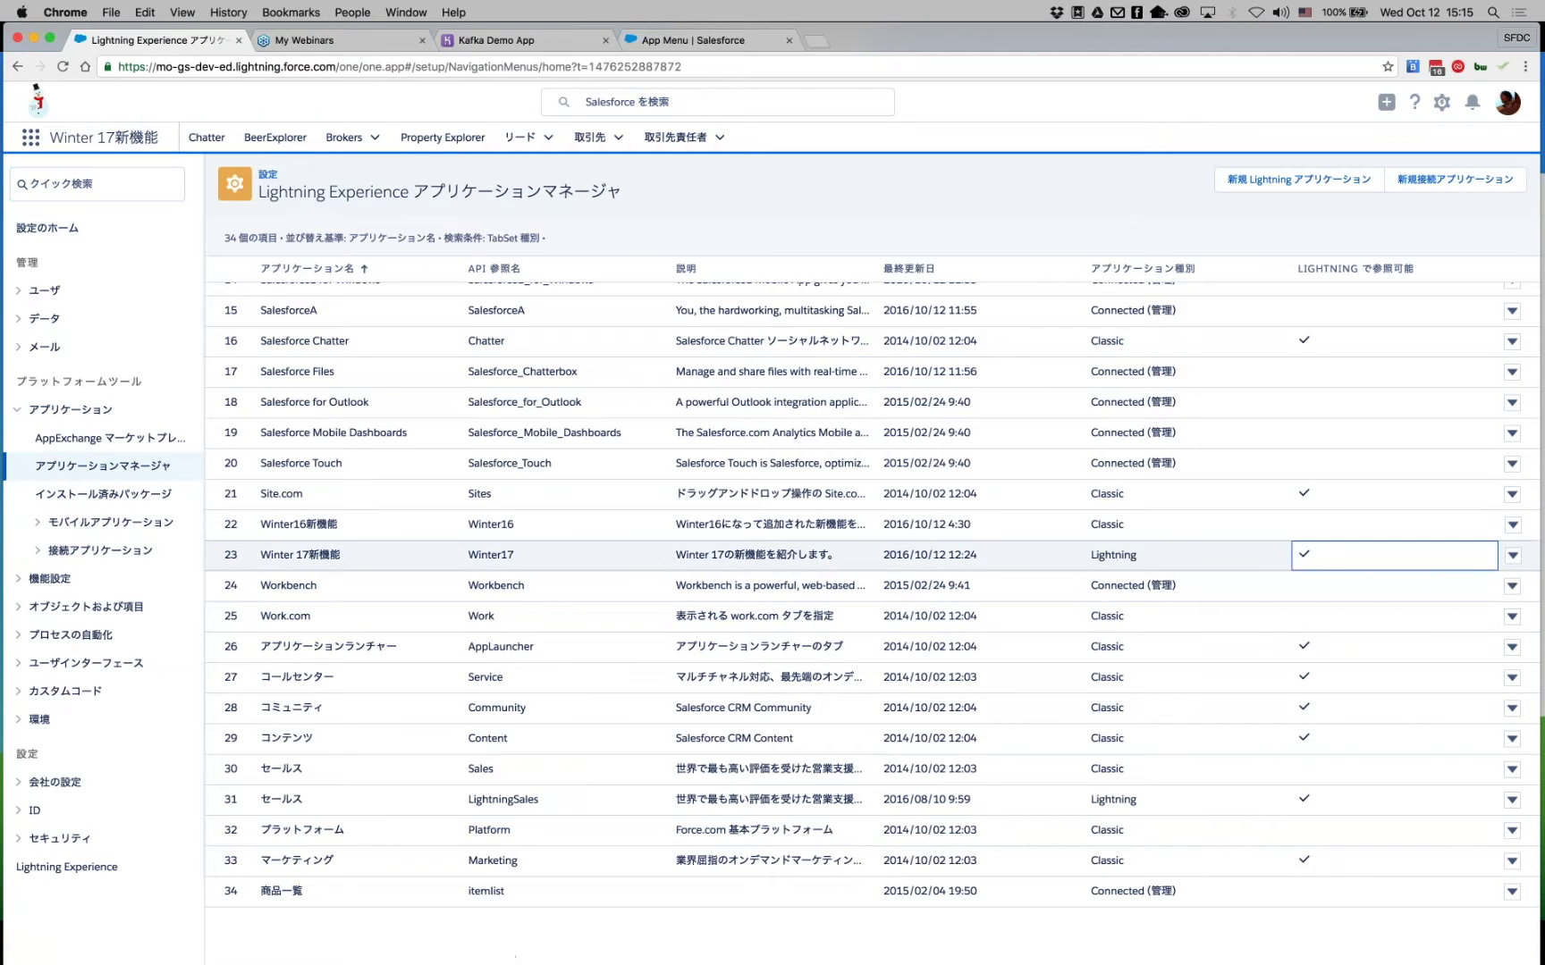
# Open the Winter 17新機能 app for editing and review its branding, options, selected items and profile assignments before closing the editor.
pyautogui.click(1512, 557)
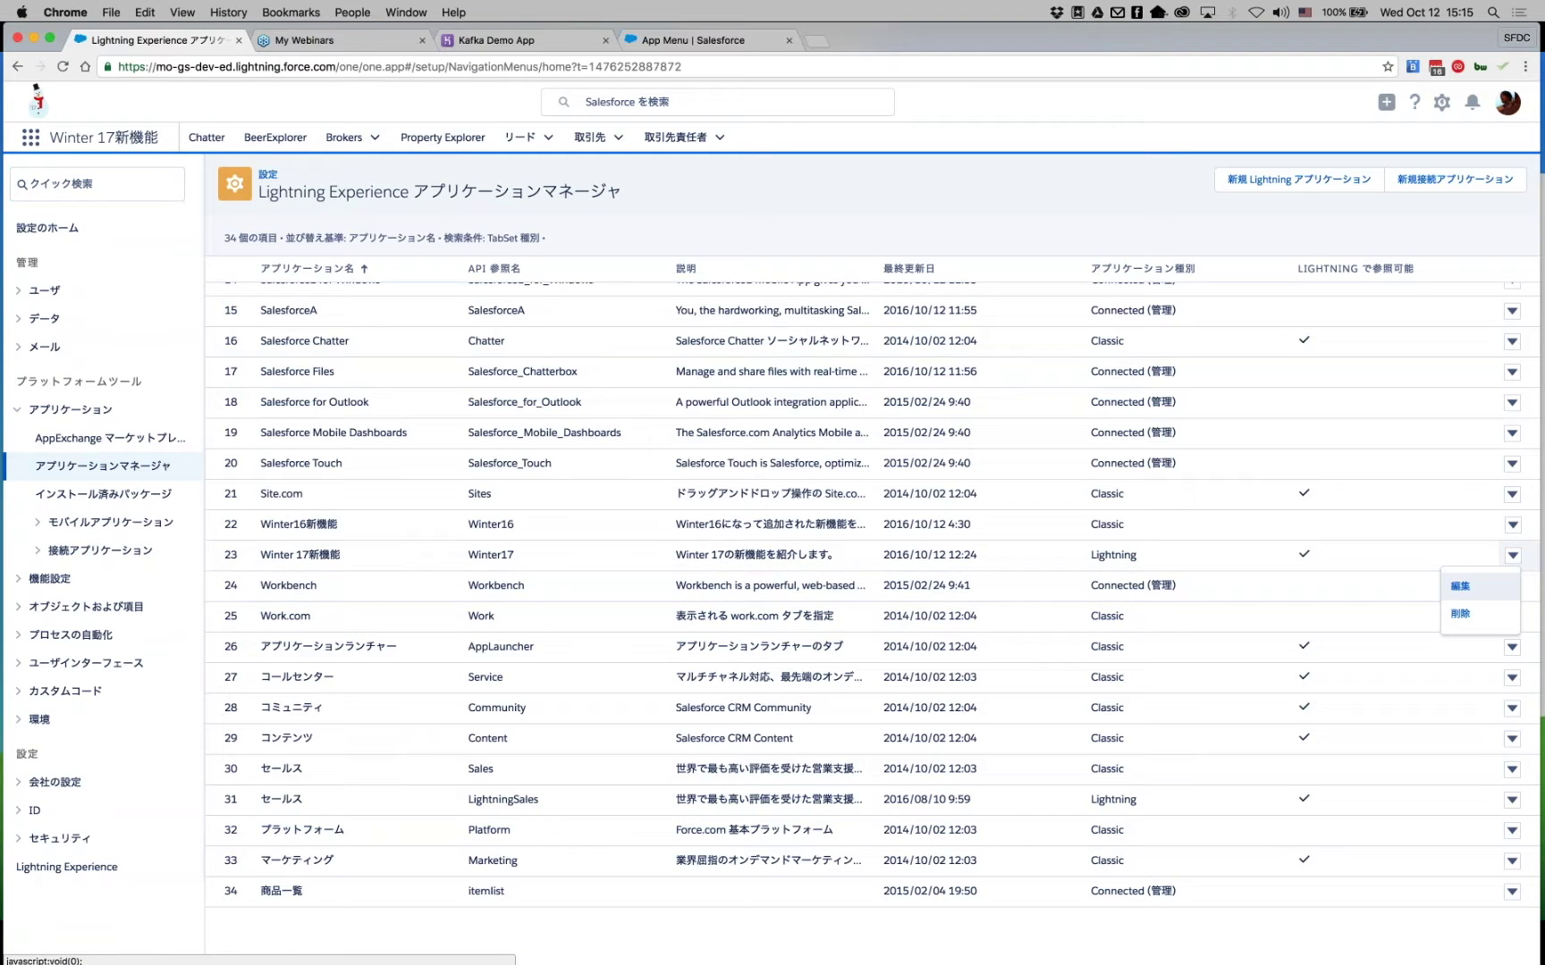
pyautogui.click(1459, 586)
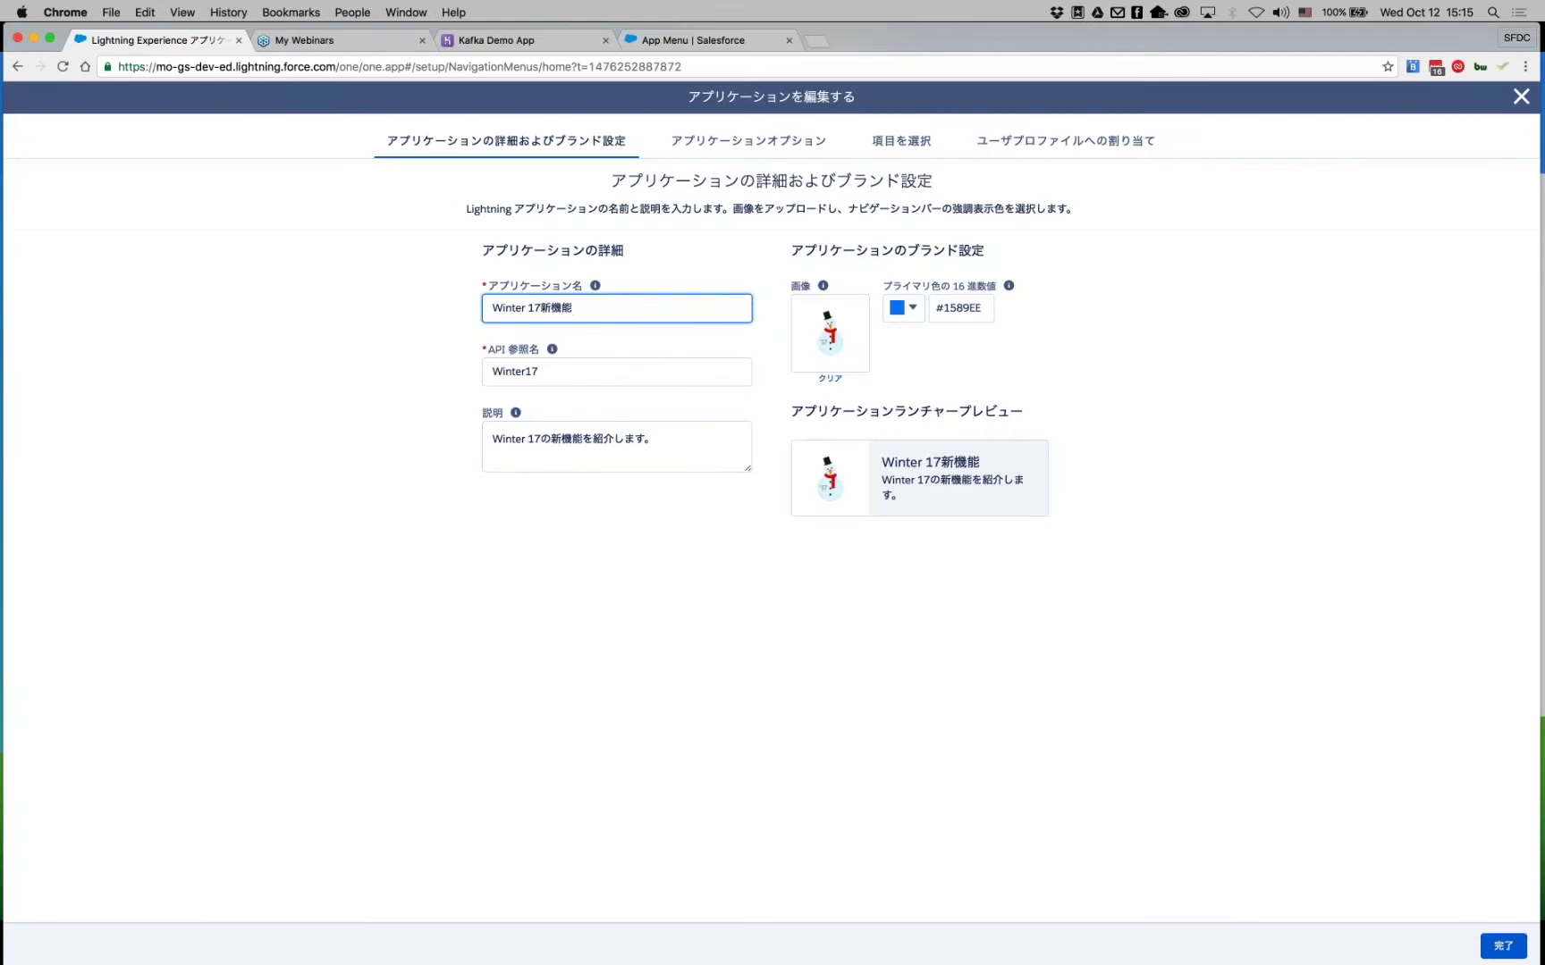
pyautogui.click(724, 147)
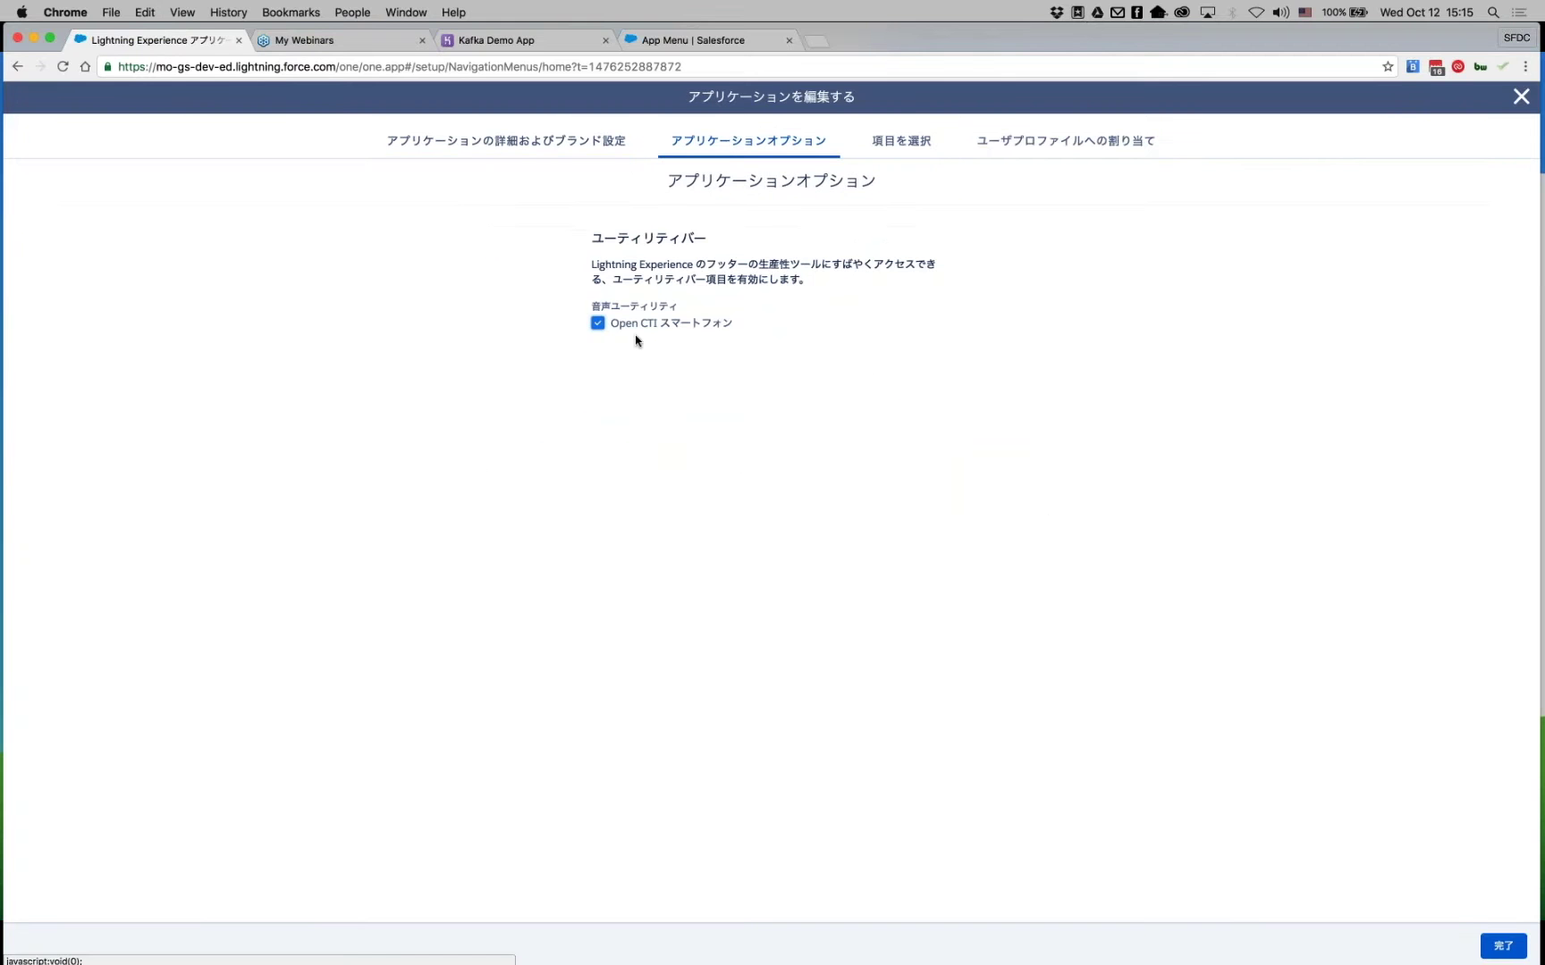
pyautogui.click(896, 141)
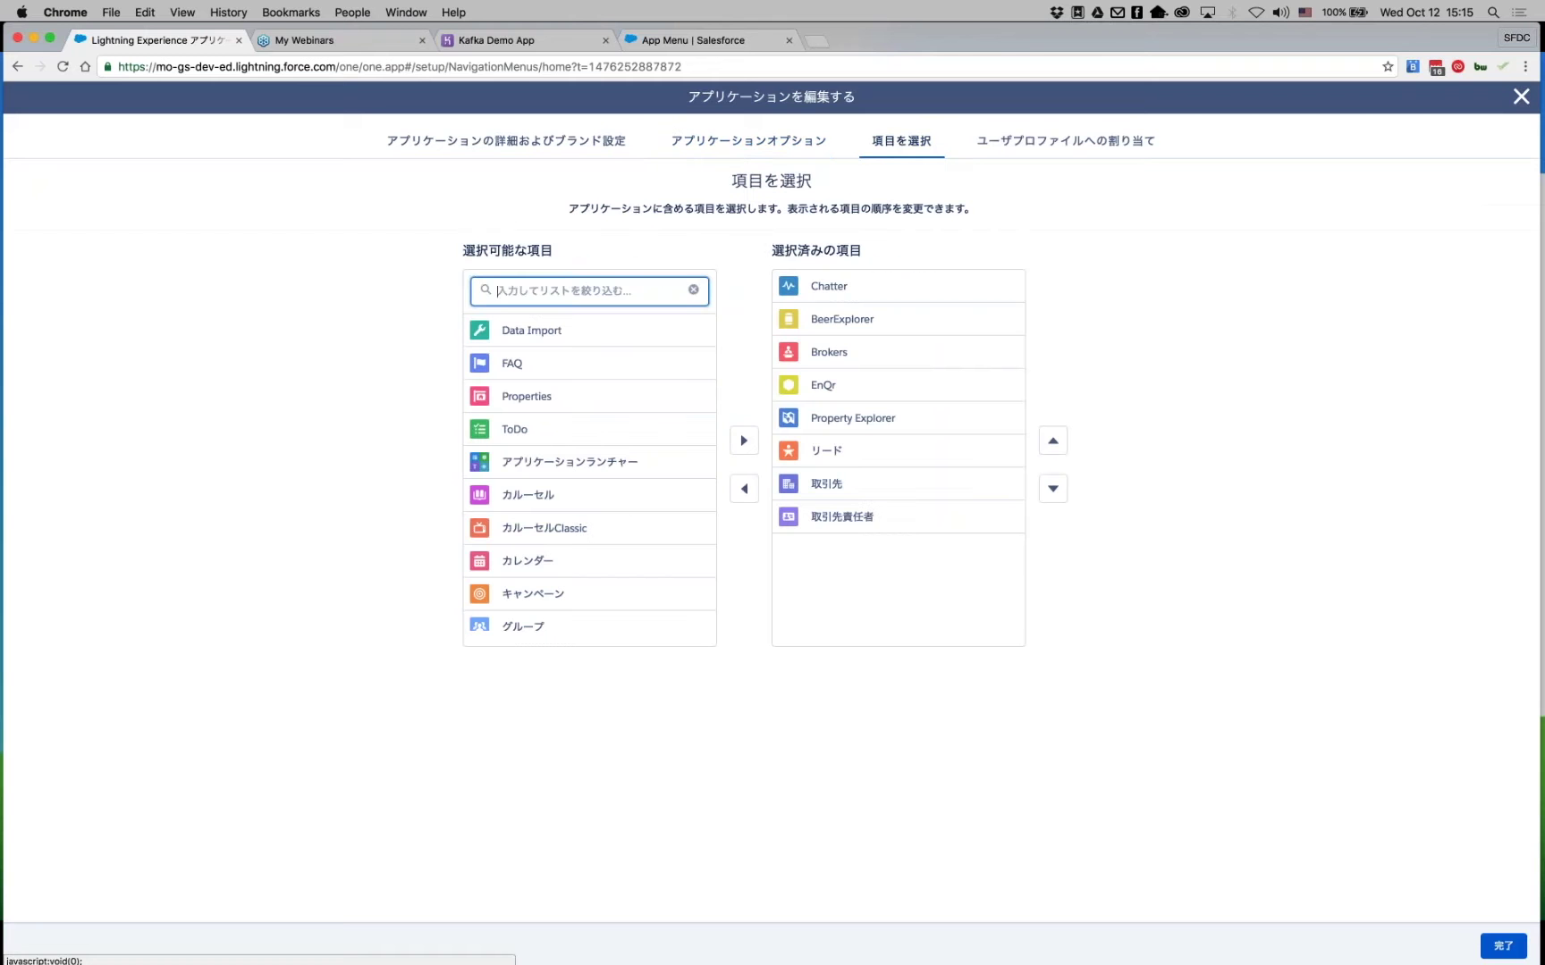
pyautogui.click(1047, 145)
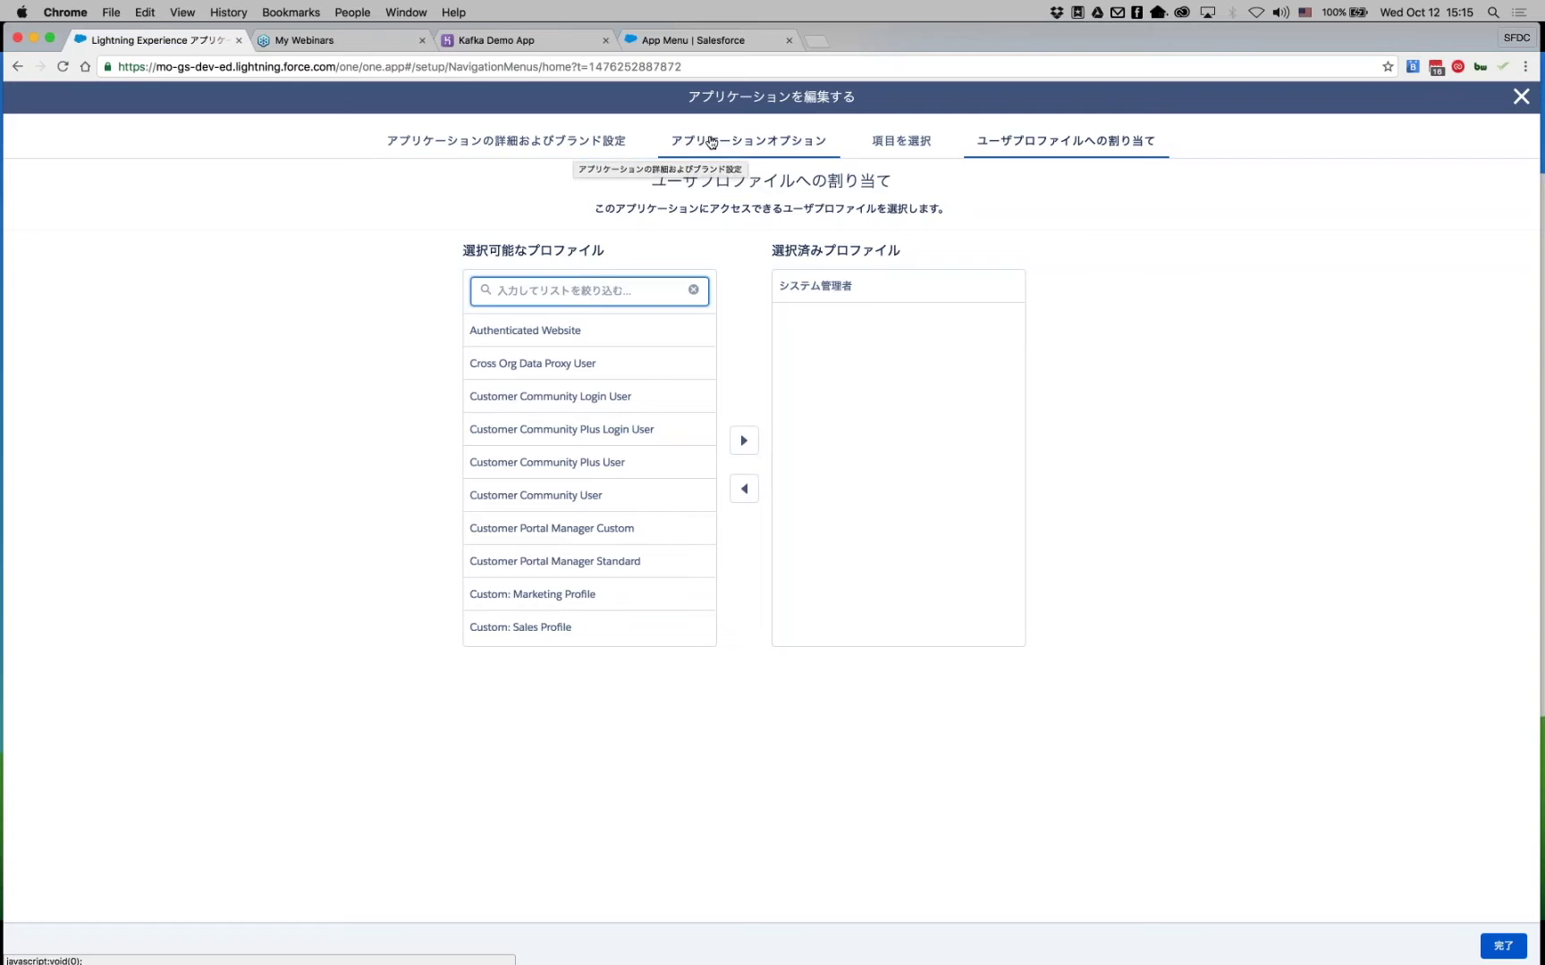
pyautogui.click(748, 141)
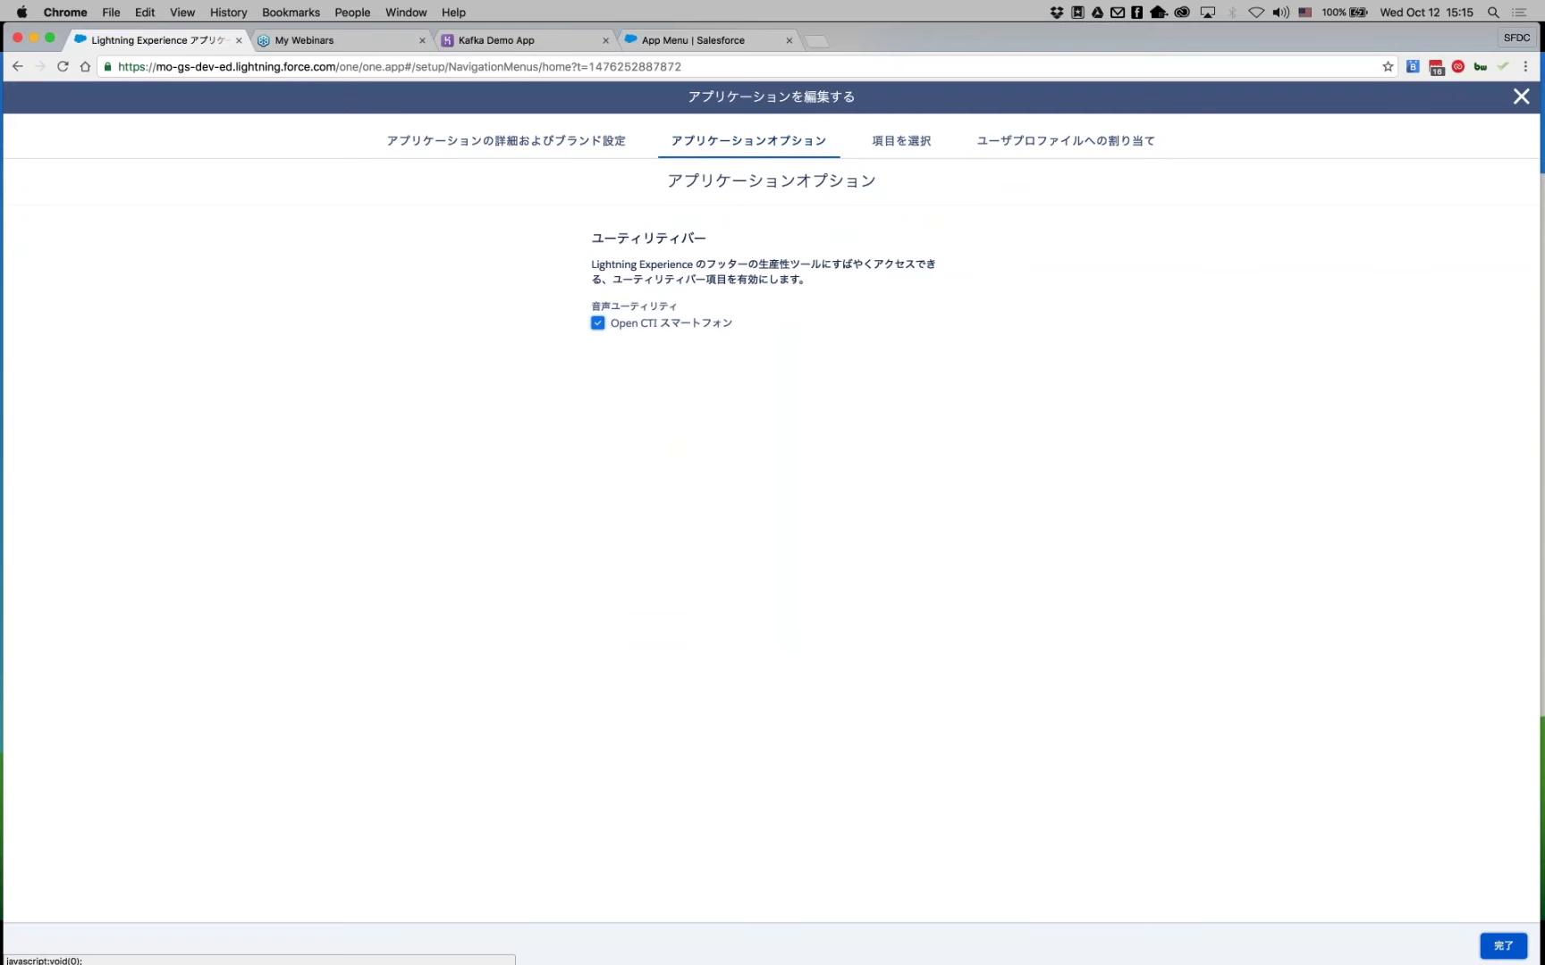
pyautogui.click(1503, 946)
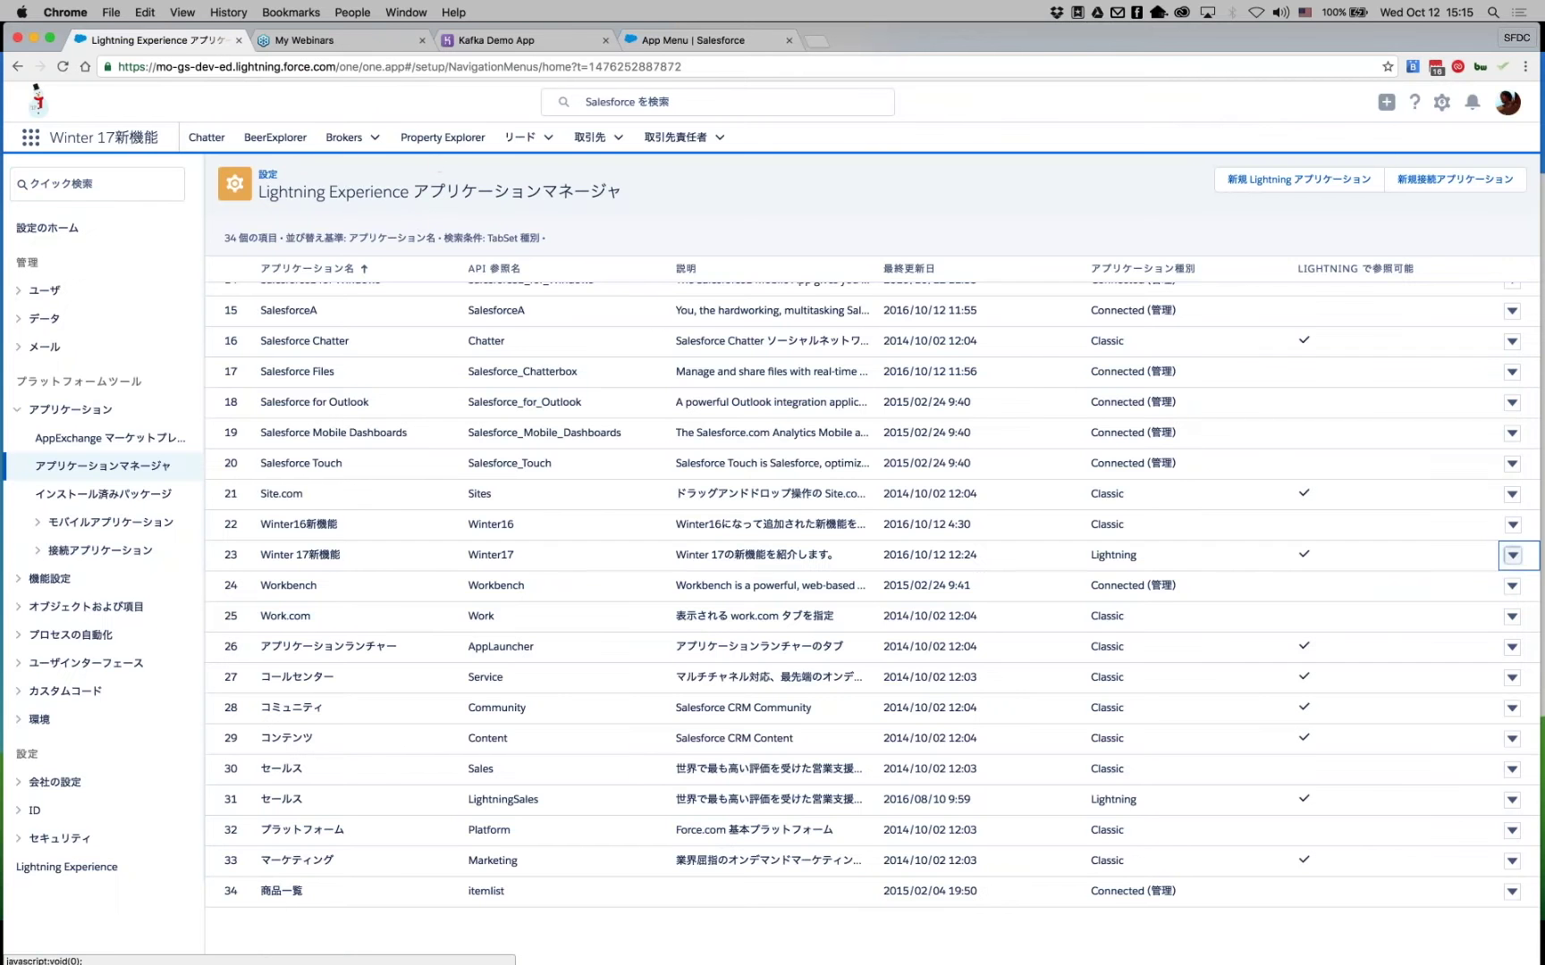
# Open the first broker record in the Brokers list and edit its record page in Lightning アプリケーションビルダー.
pyautogui.click(345, 138)
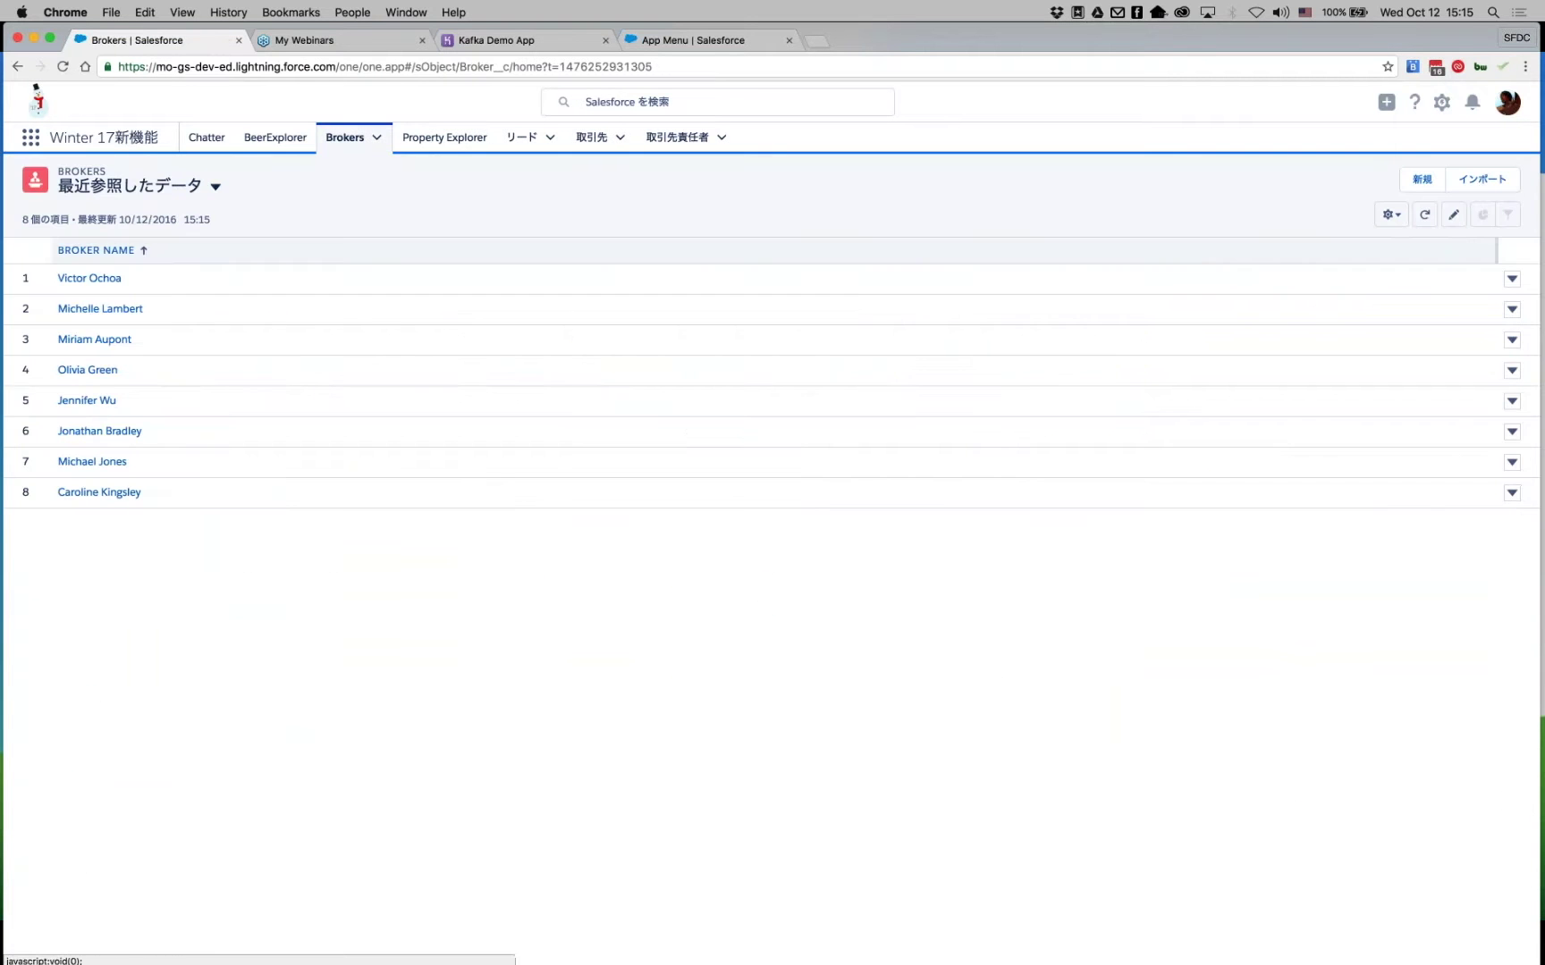
pyautogui.click(94, 277)
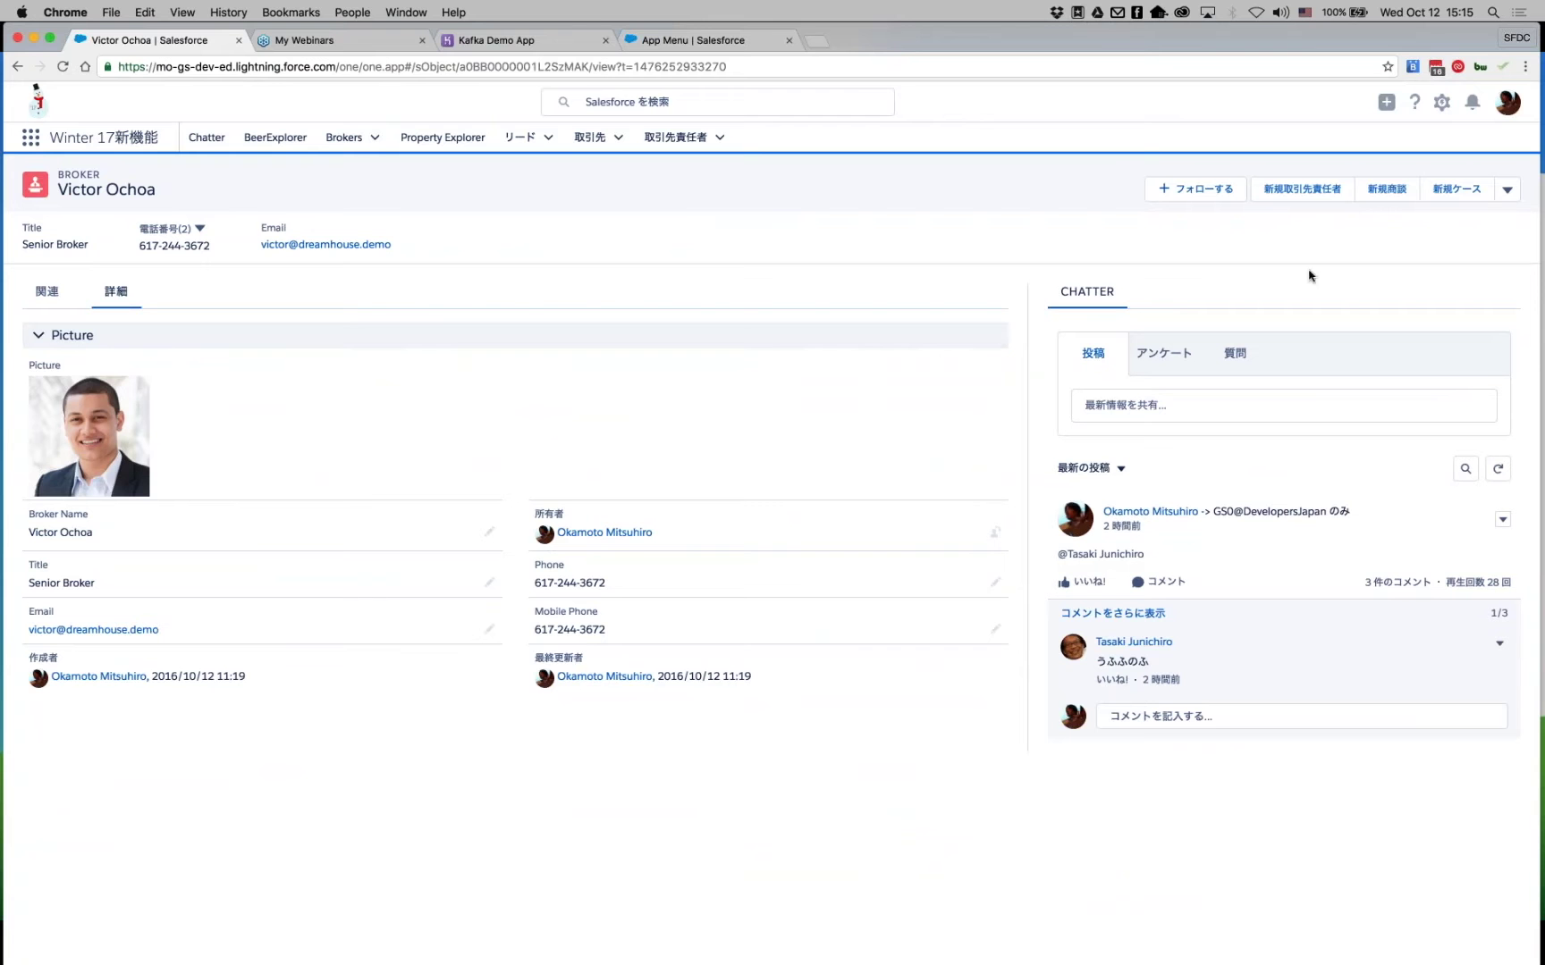
pyautogui.click(1441, 101)
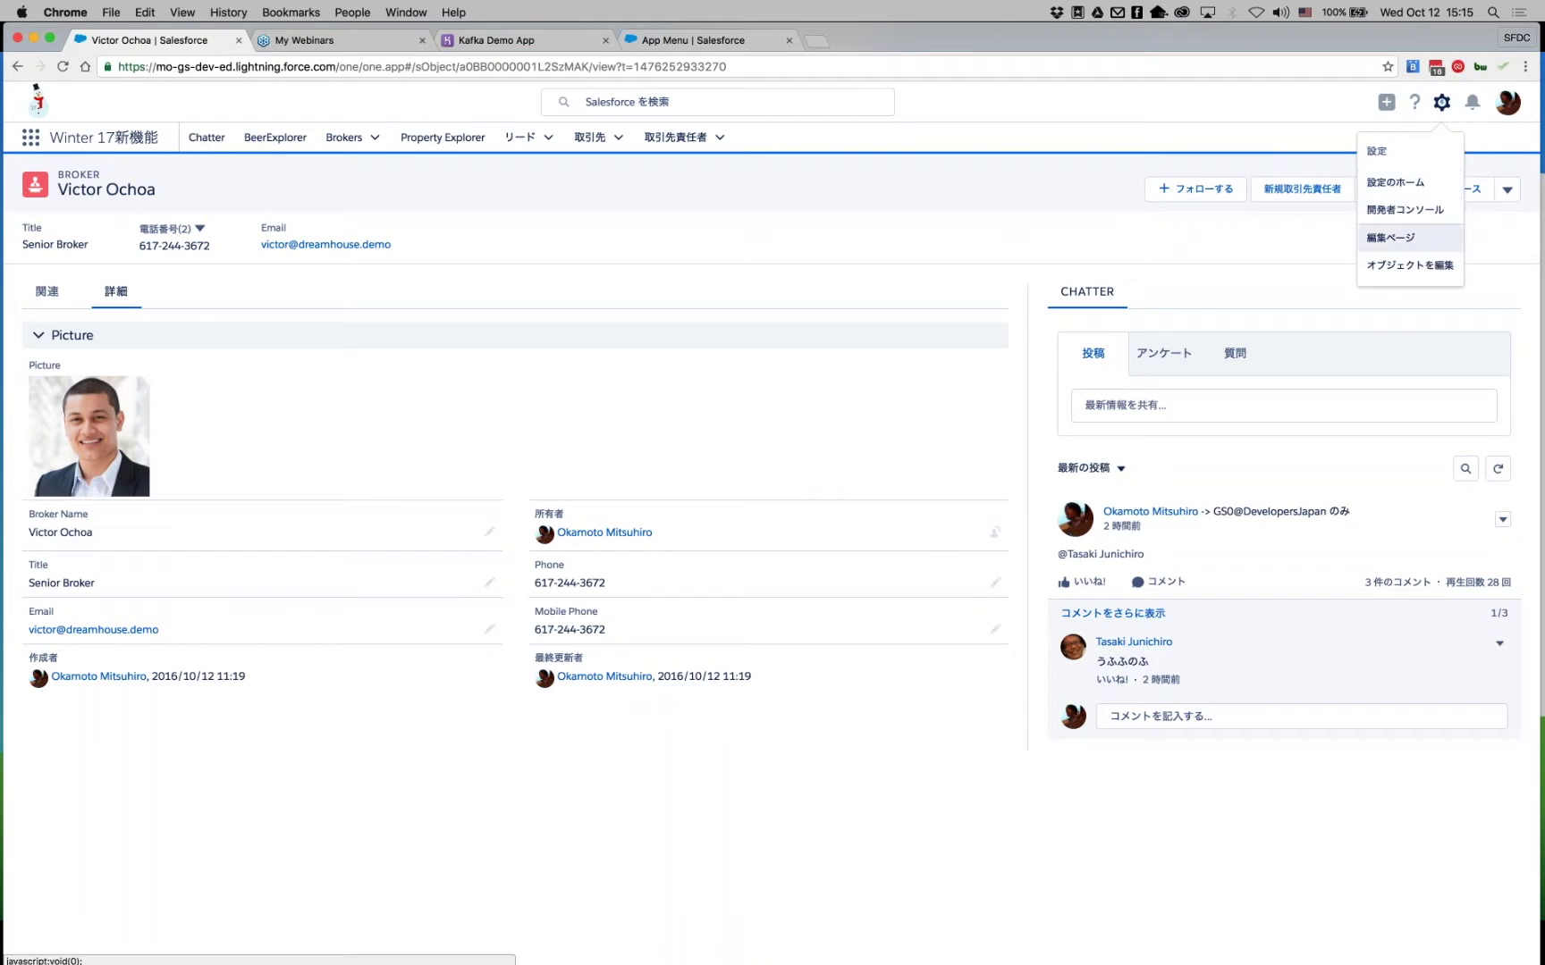
pyautogui.click(1390, 238)
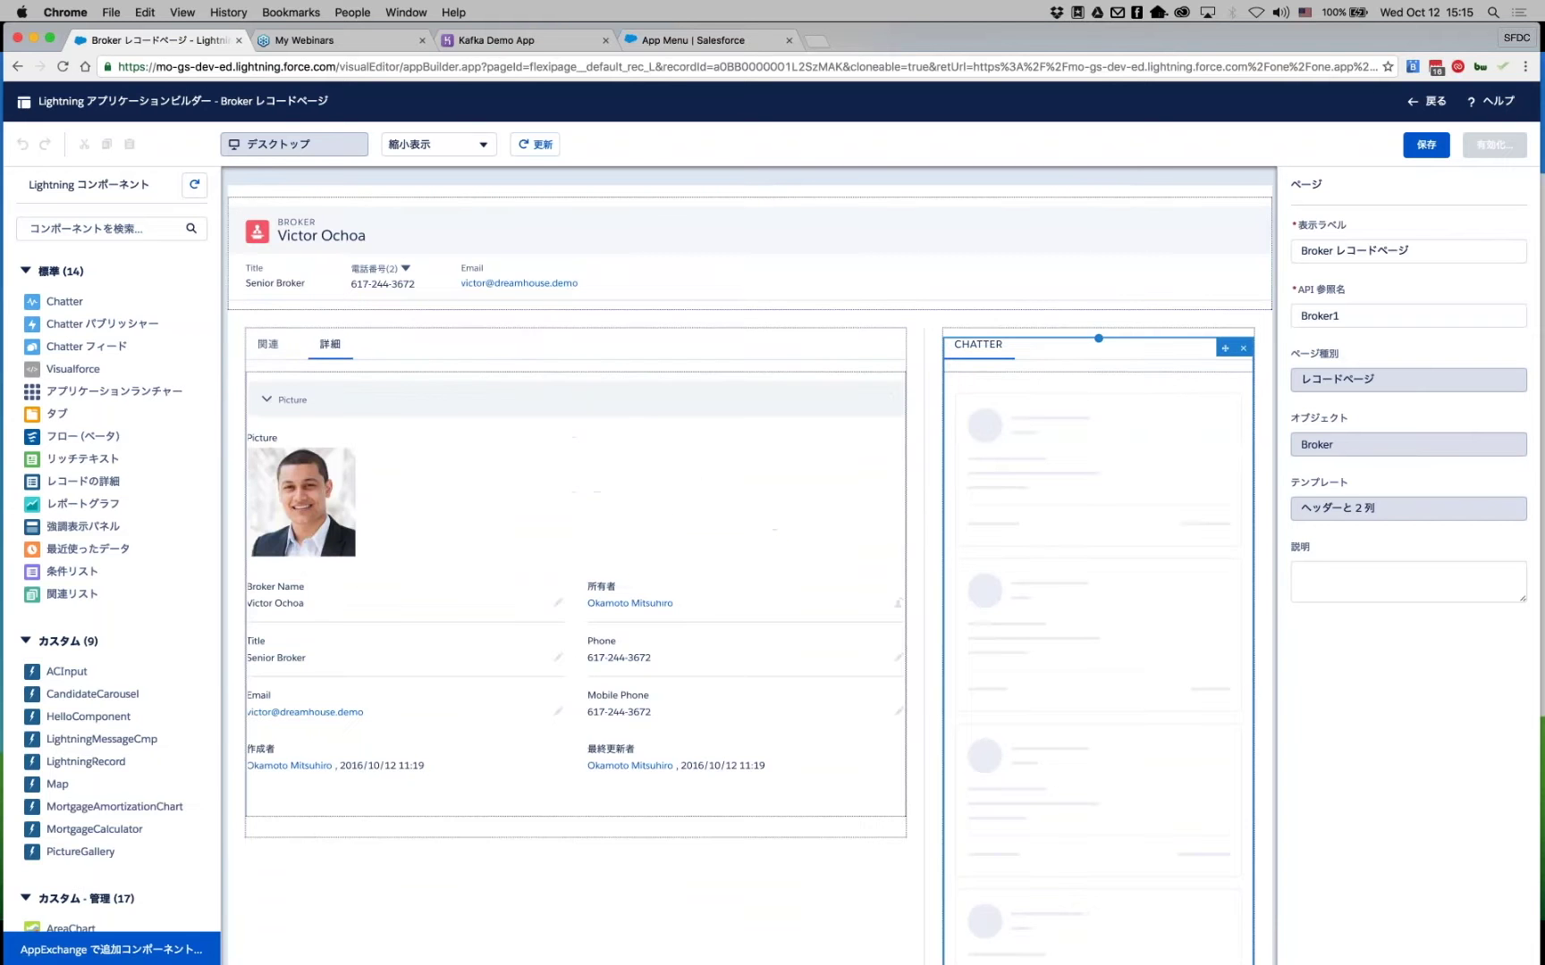
# Replace the Chatter component in the side column of the Broker record page with a 関連リスト component.
pyautogui.click(1145, 468)
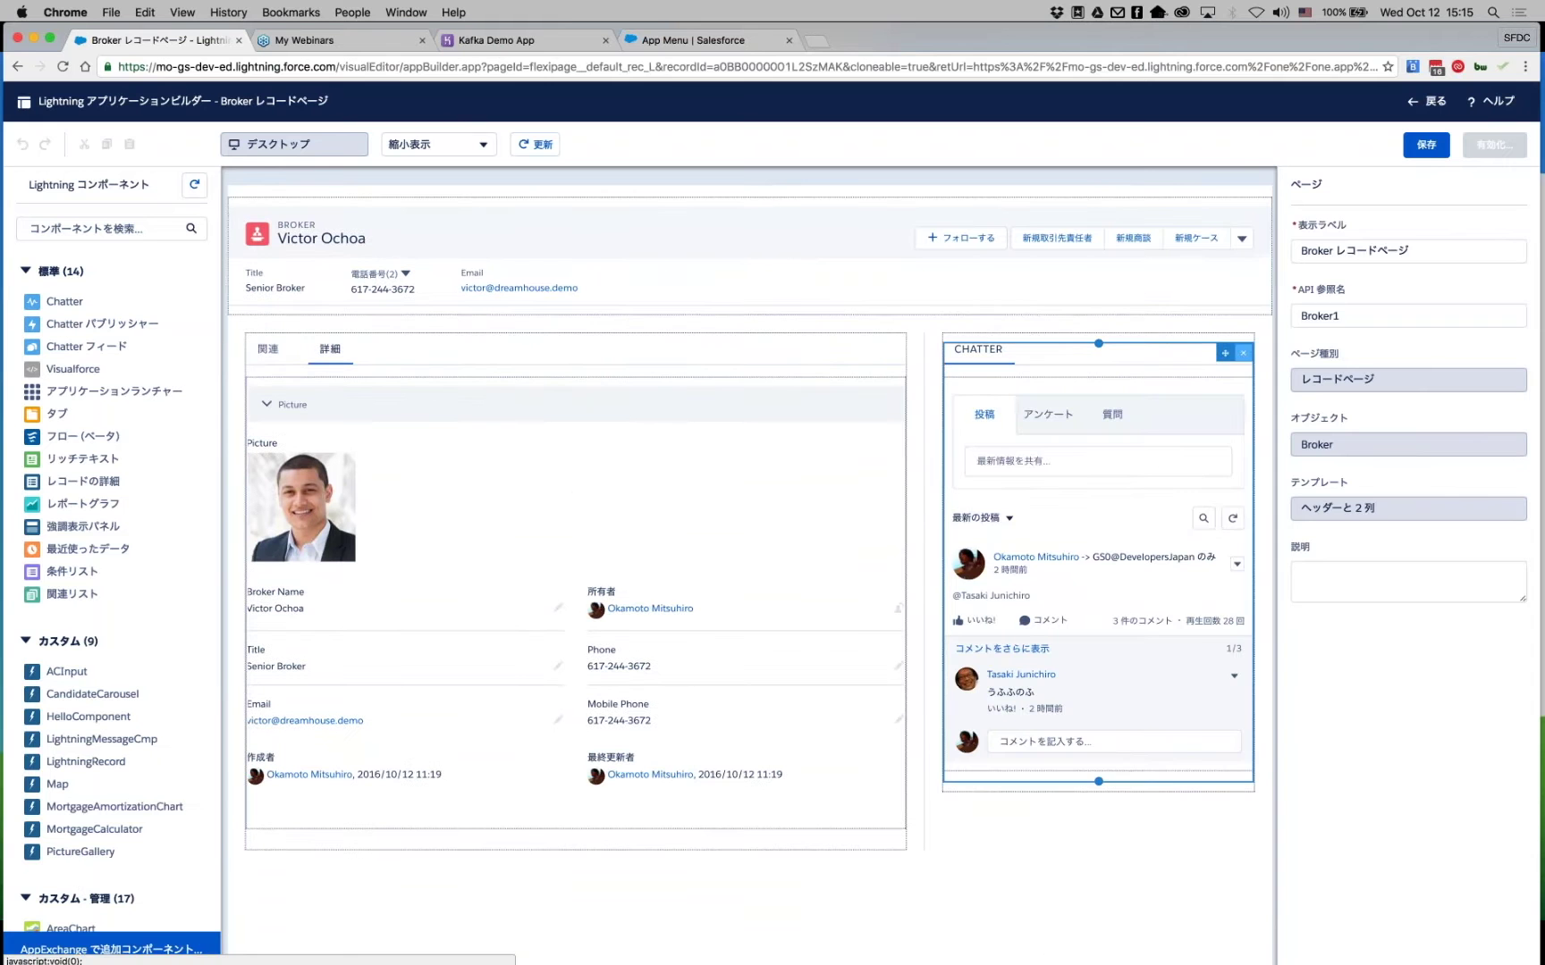
pyautogui.press('Delete')
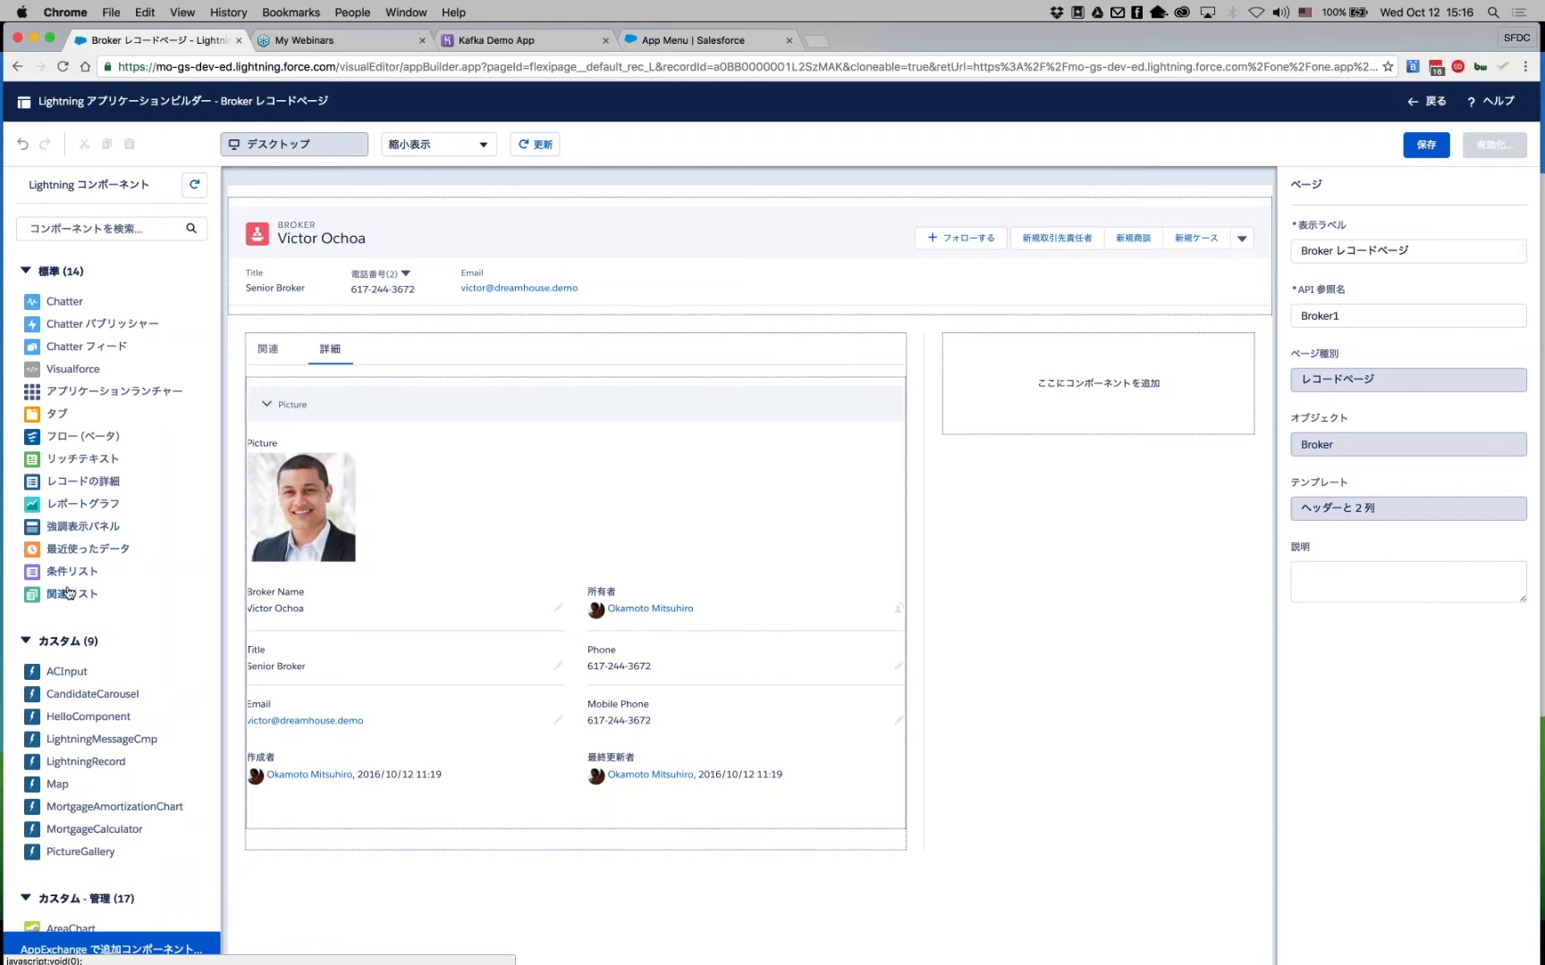
pyautogui.moveTo(70, 591); pyautogui.dragTo(1073, 393)
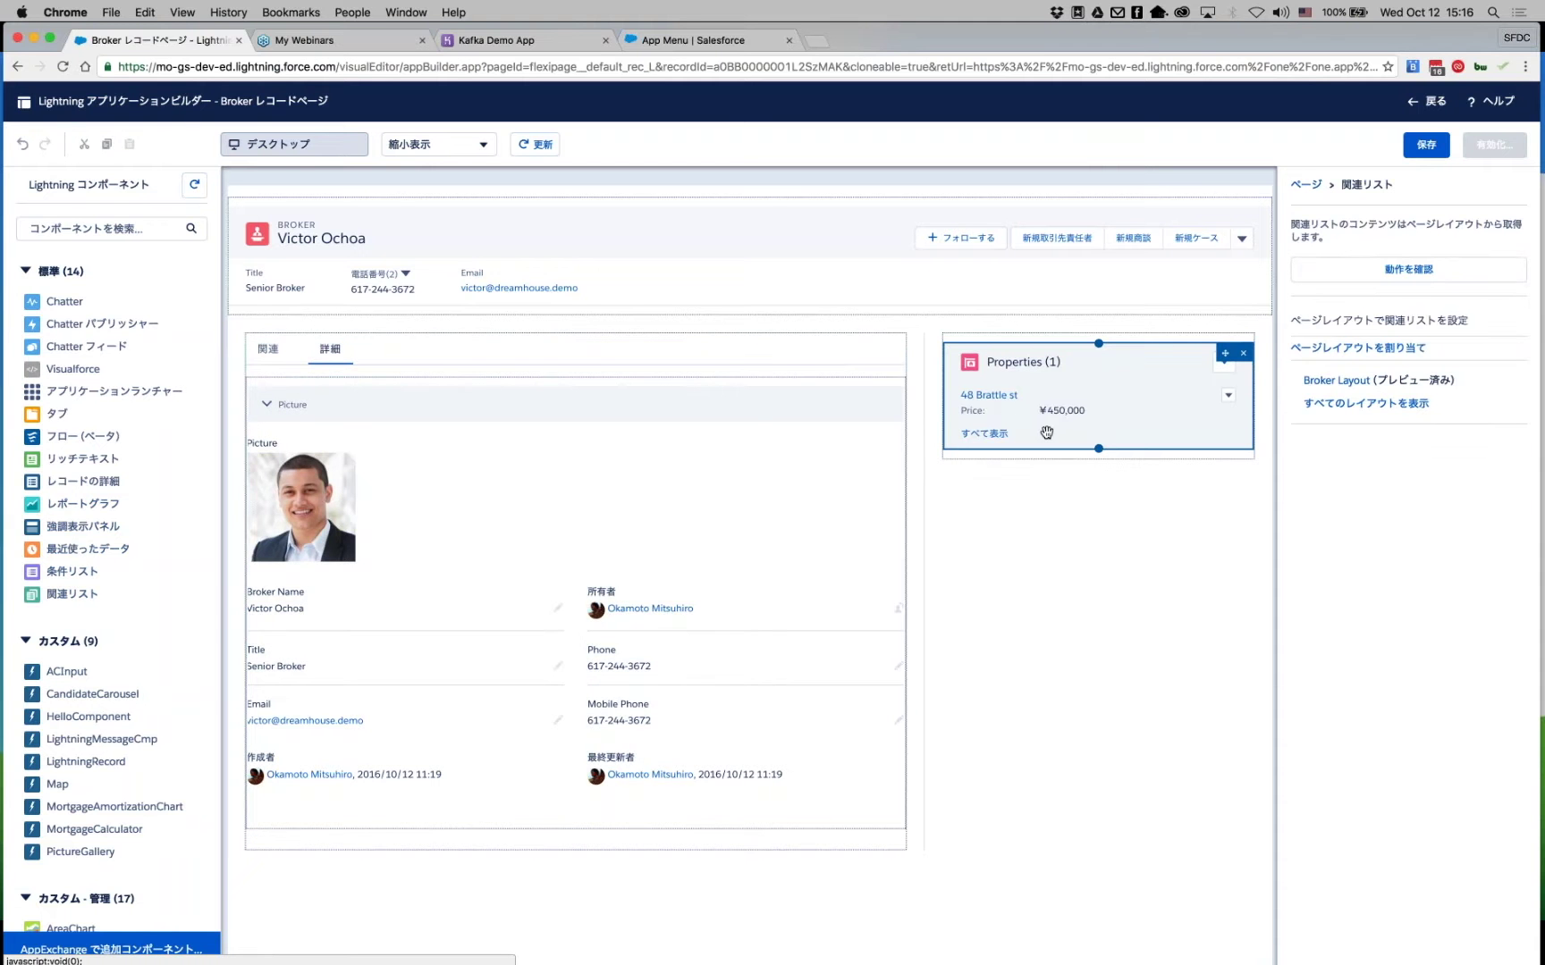
# Save the Broker record page and activate it for the Winter 17新機能 app only.
pyautogui.click(1428, 147)
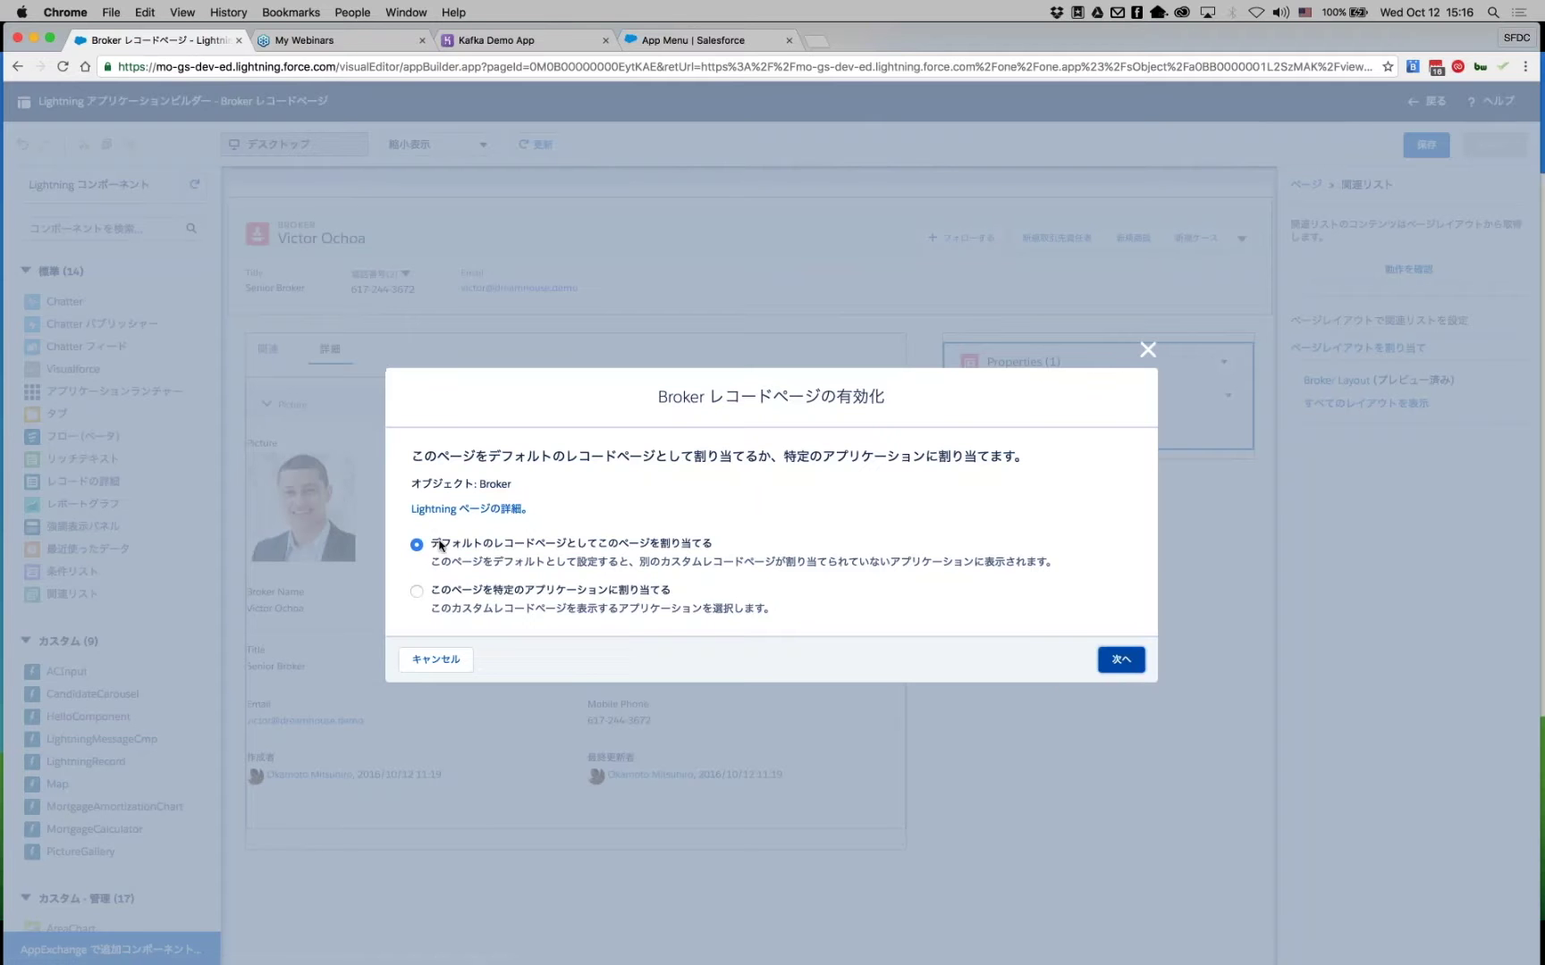
pyautogui.click(417, 591)
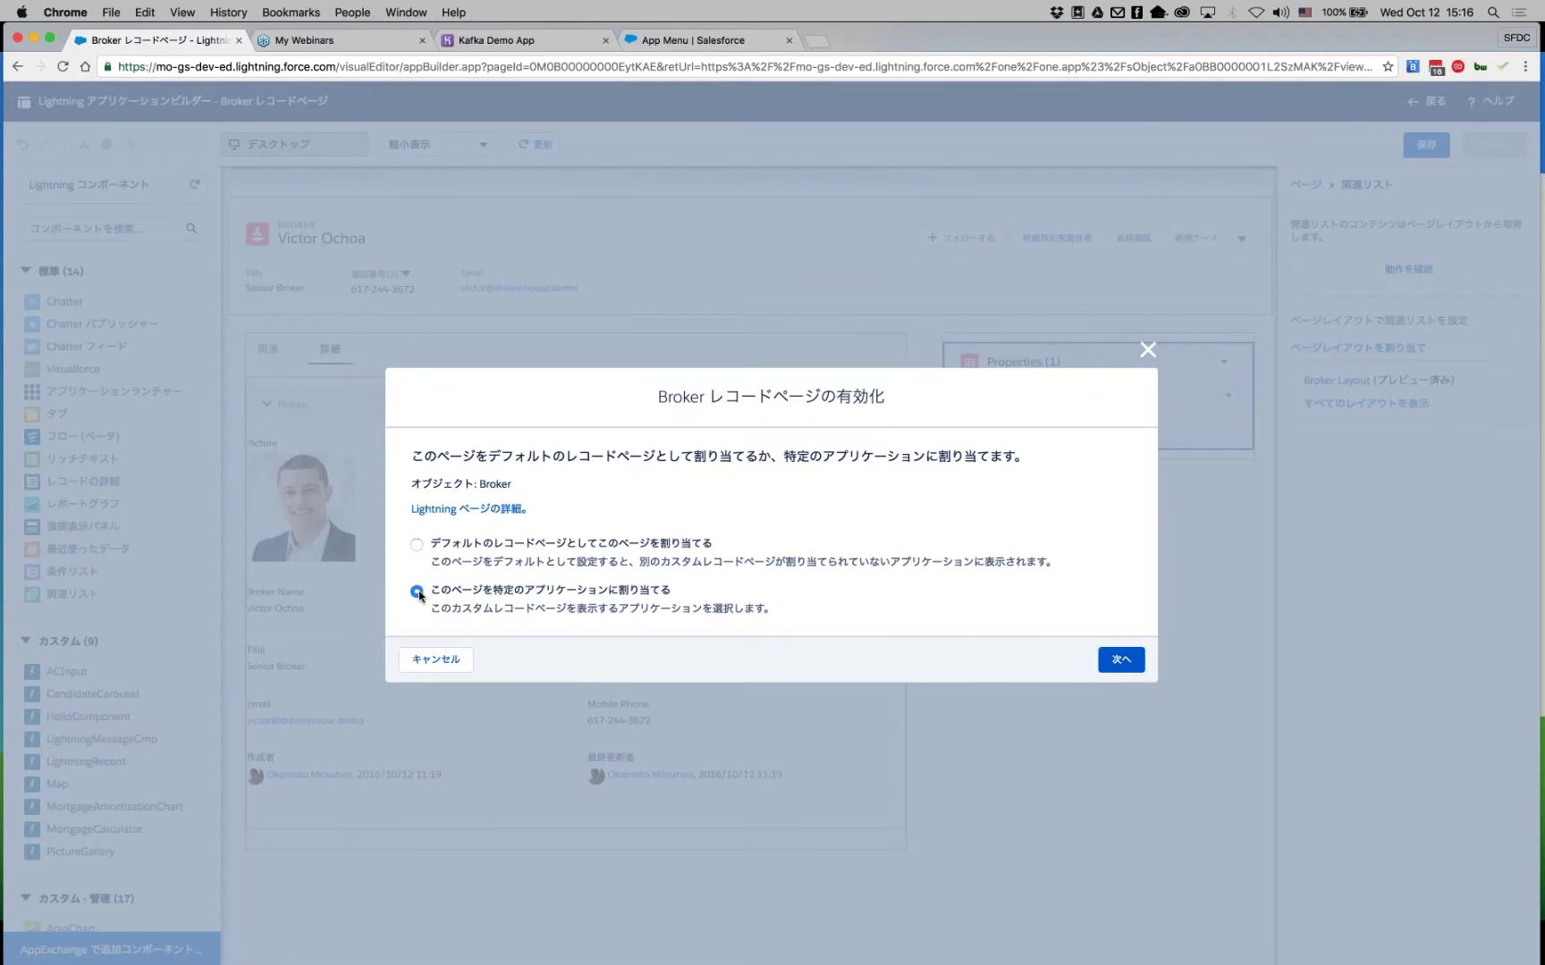
pyautogui.click(1125, 663)
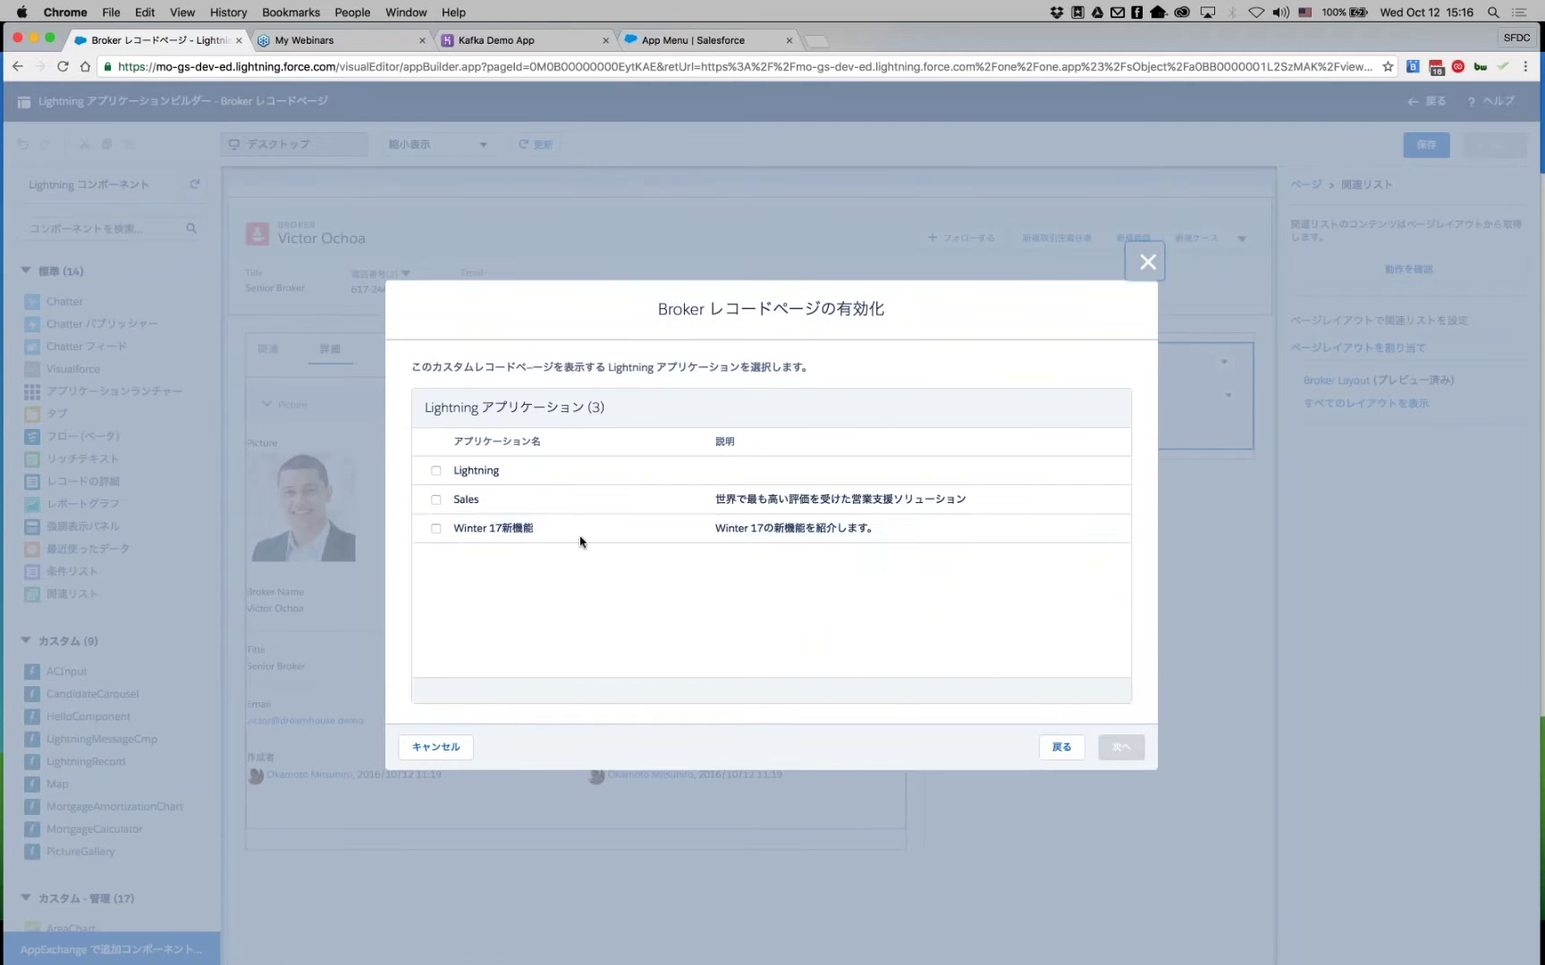
pyautogui.click(436, 528)
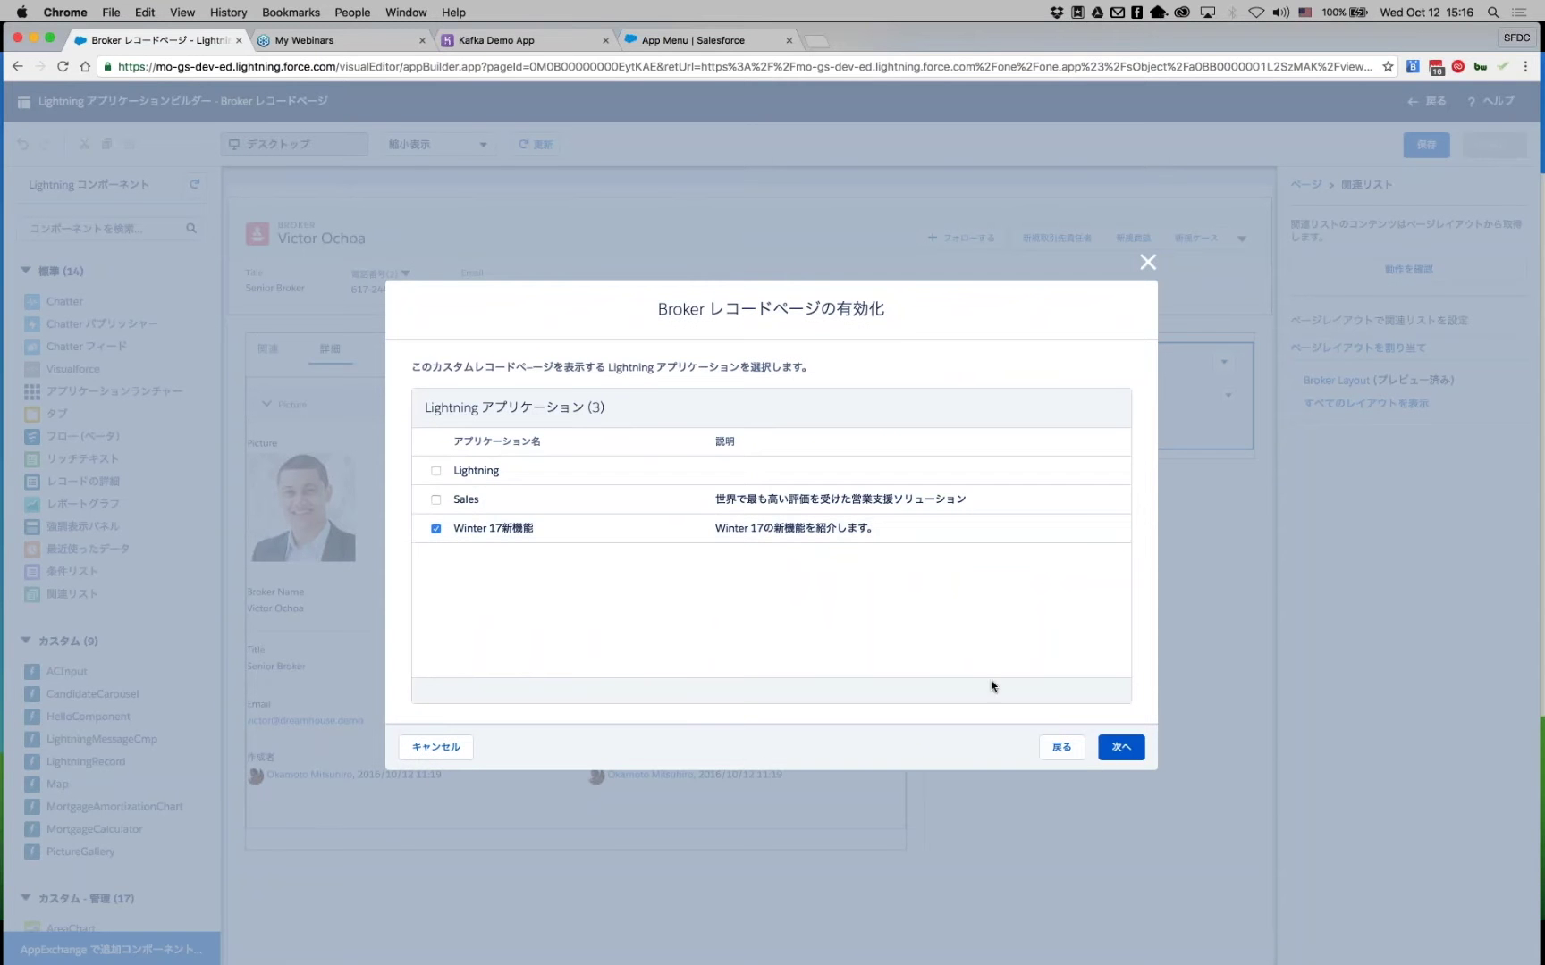
pyautogui.click(1112, 757)
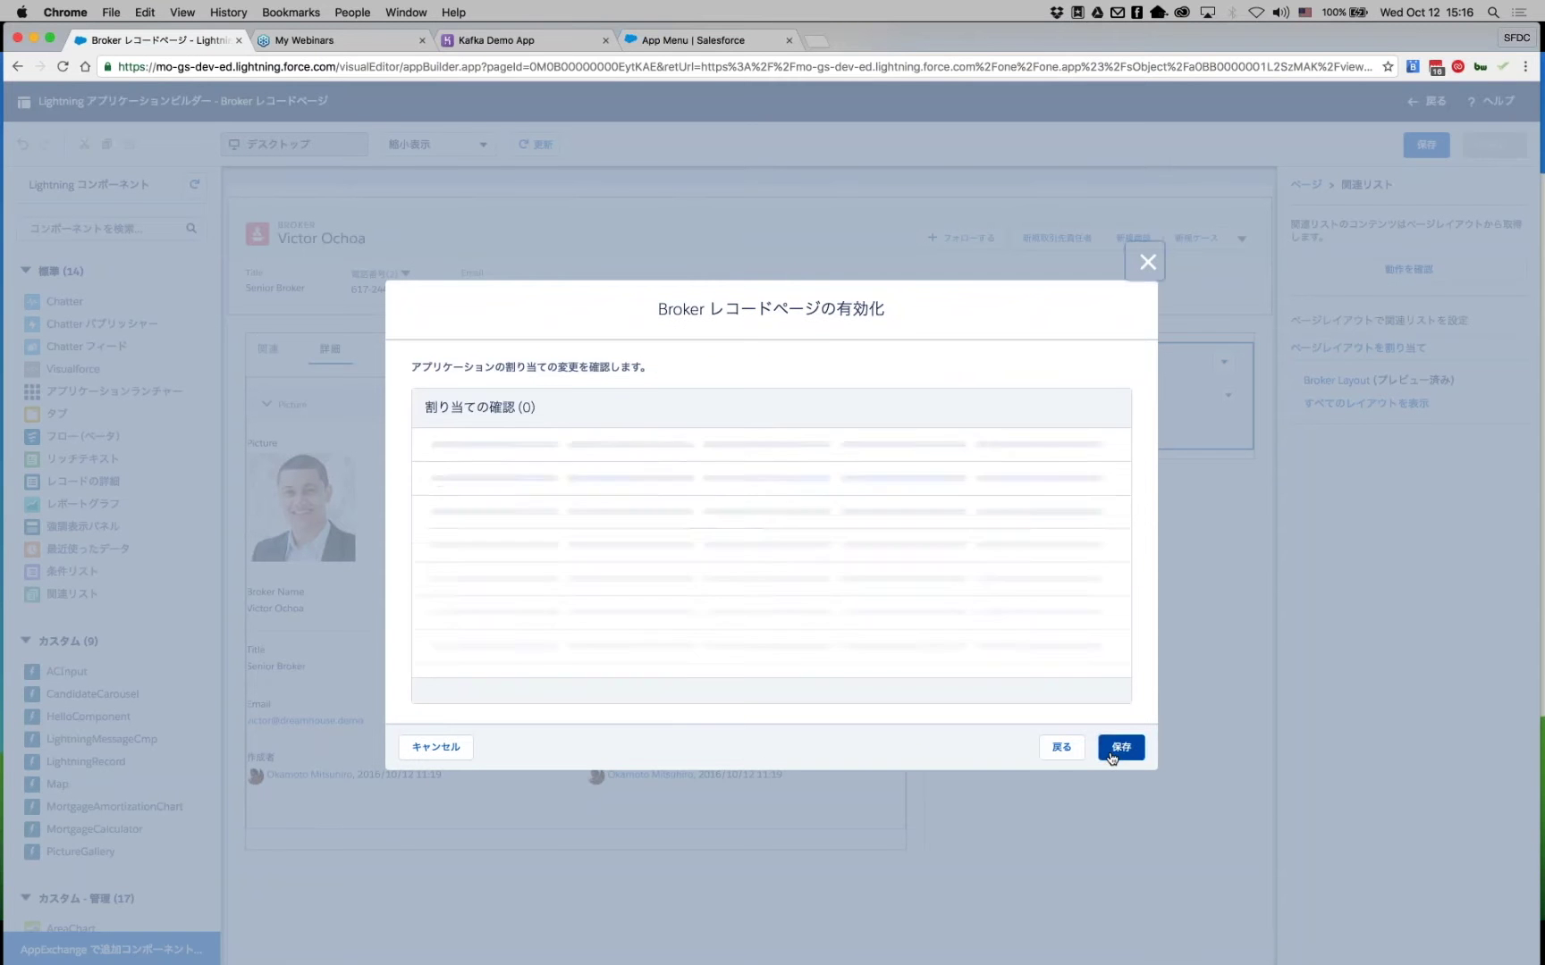
pyautogui.click(1119, 748)
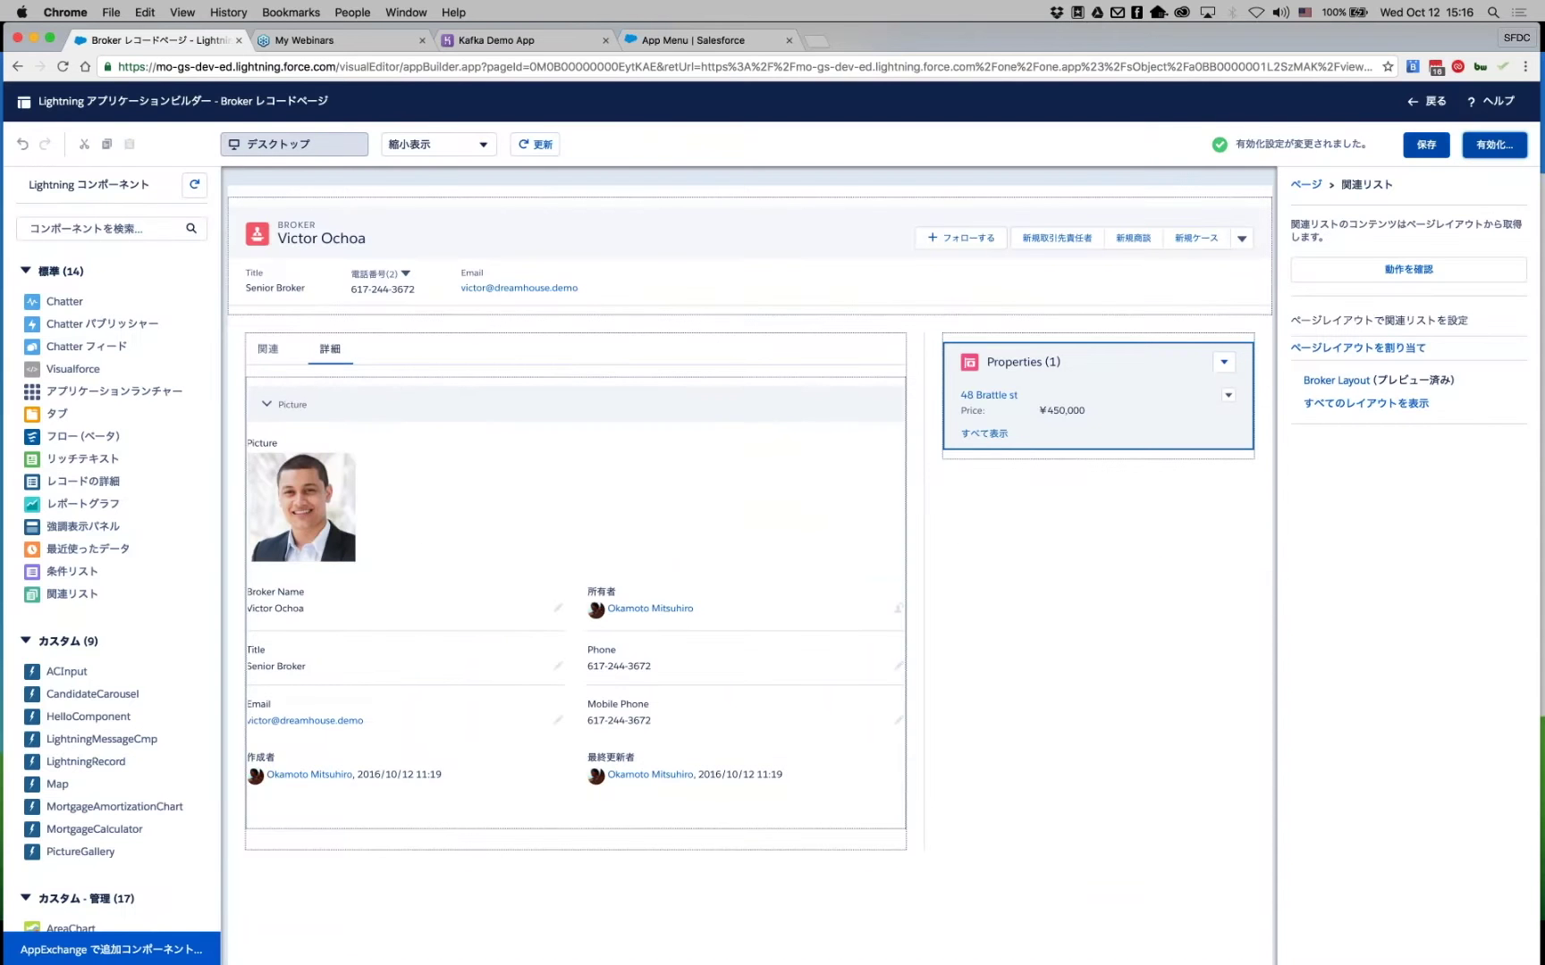
# Save the Broker record page again and return from the builder to the broker record.
pyautogui.click(1426, 146)
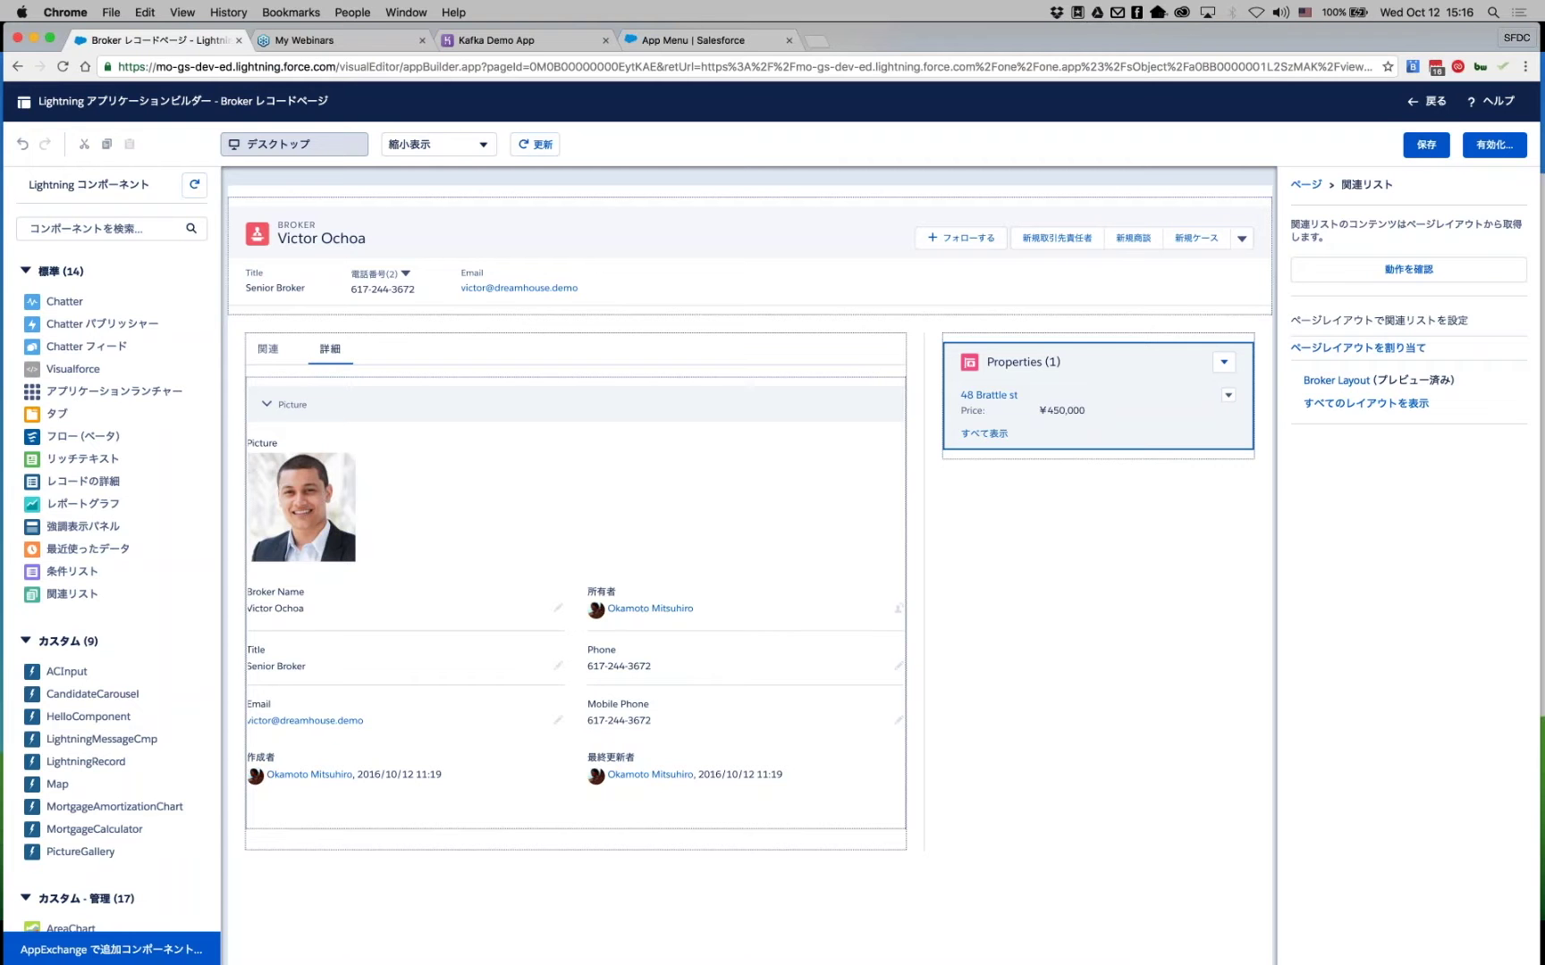
pyautogui.click(1426, 143)
pyautogui.click(1430, 101)
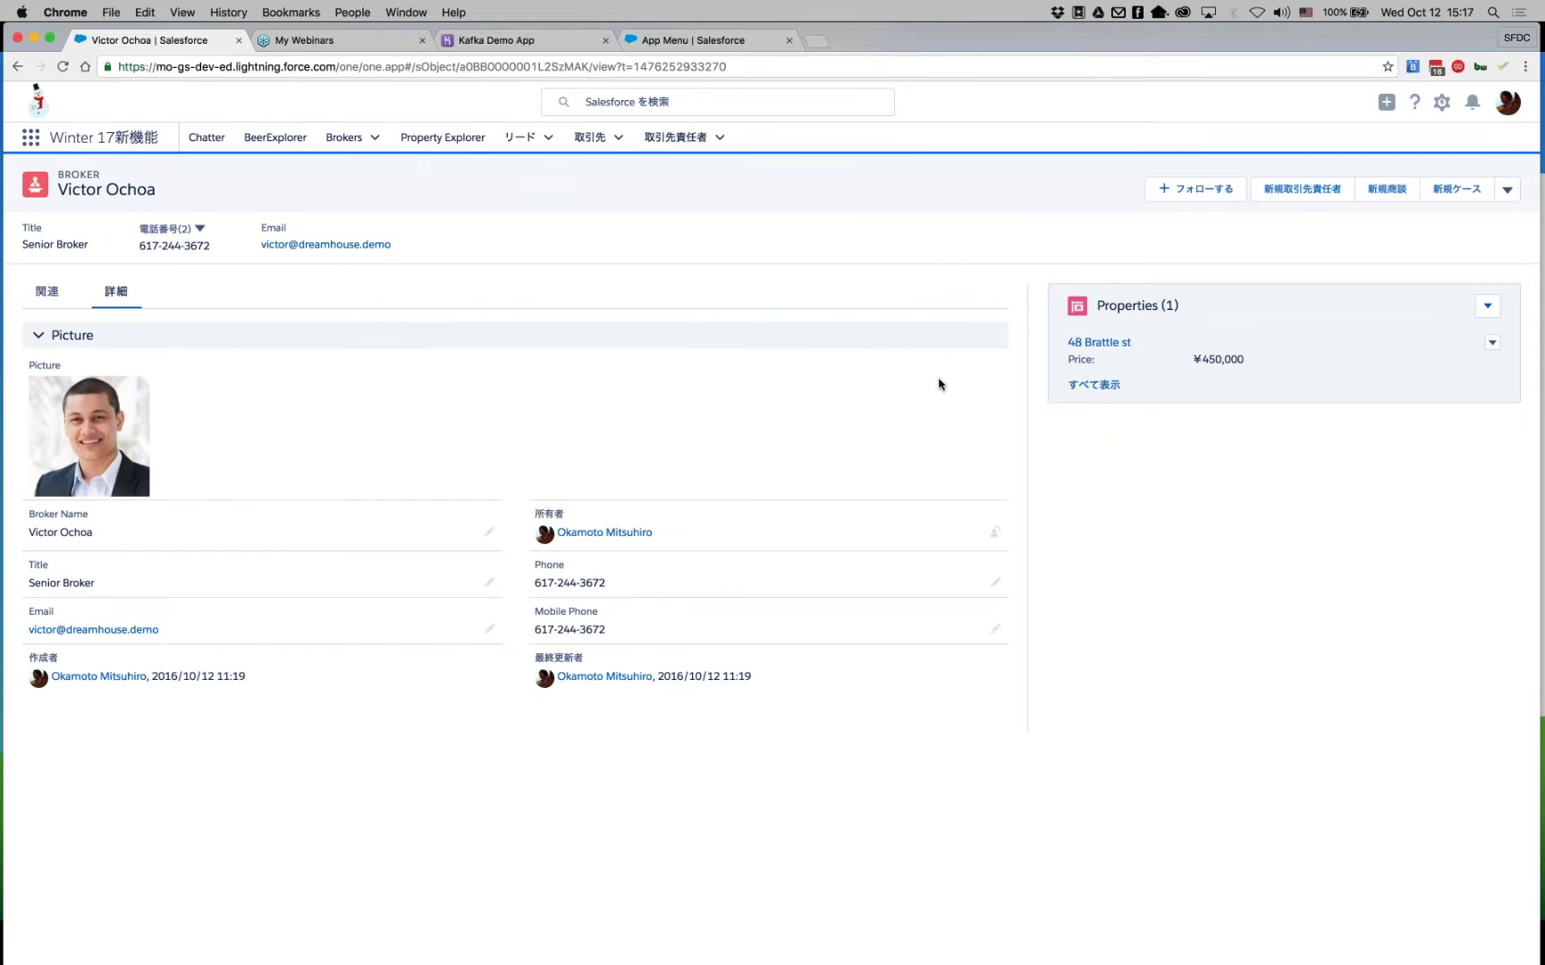
# Switch to the PowerPoint presentation to show the slides on list views and Kanban, and return to Chrome.
pyautogui.press('super+Tab')
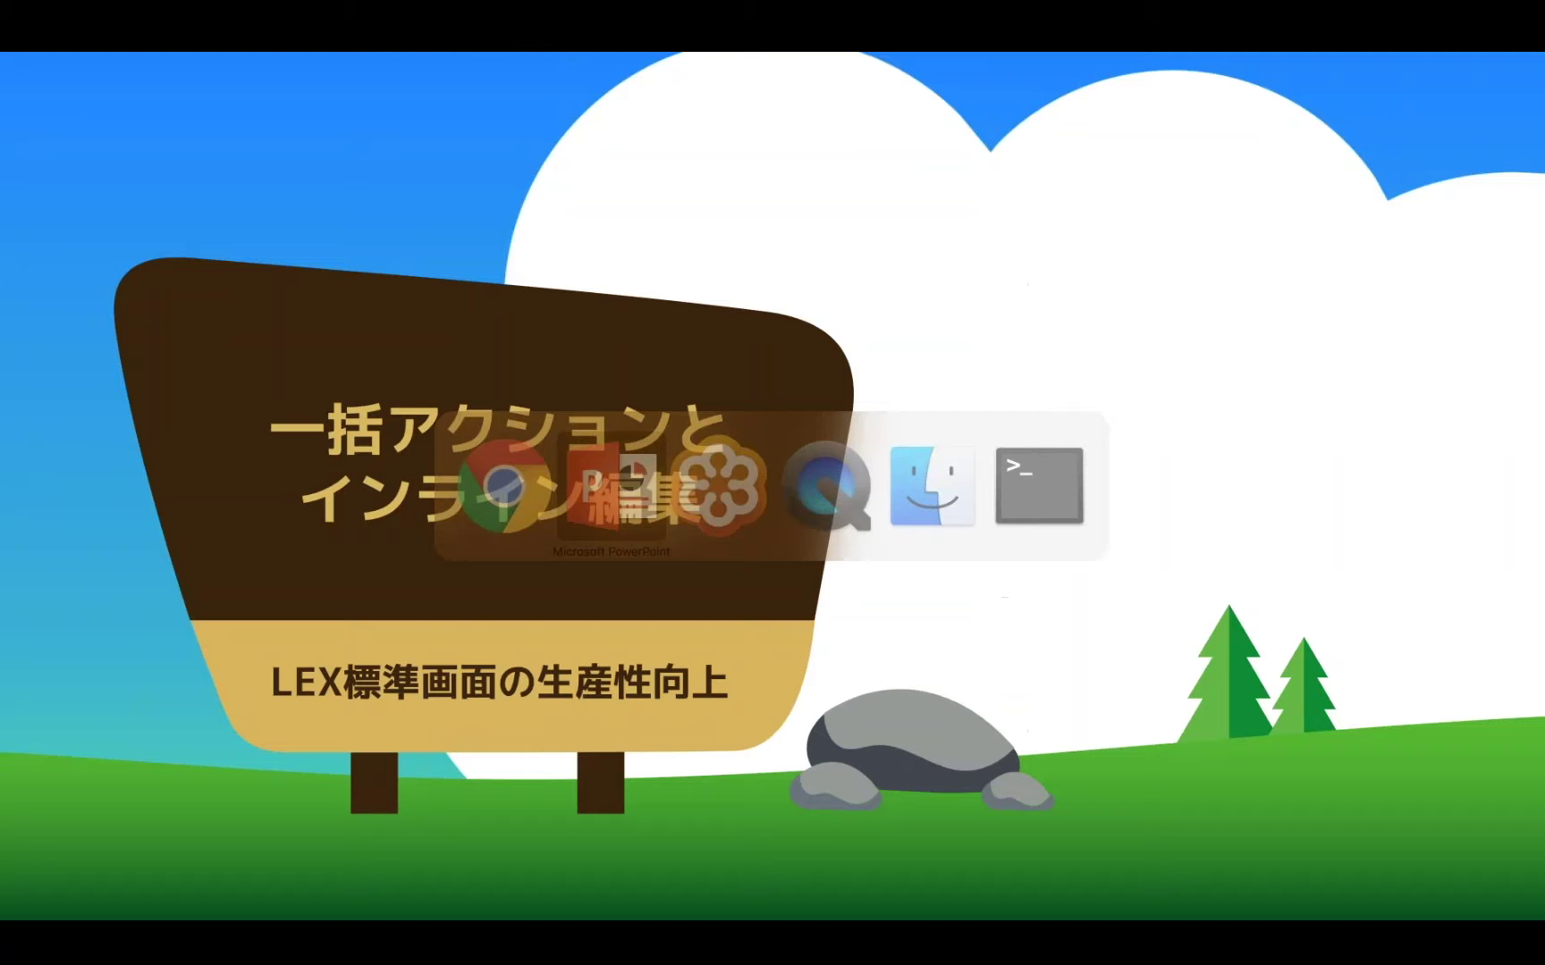
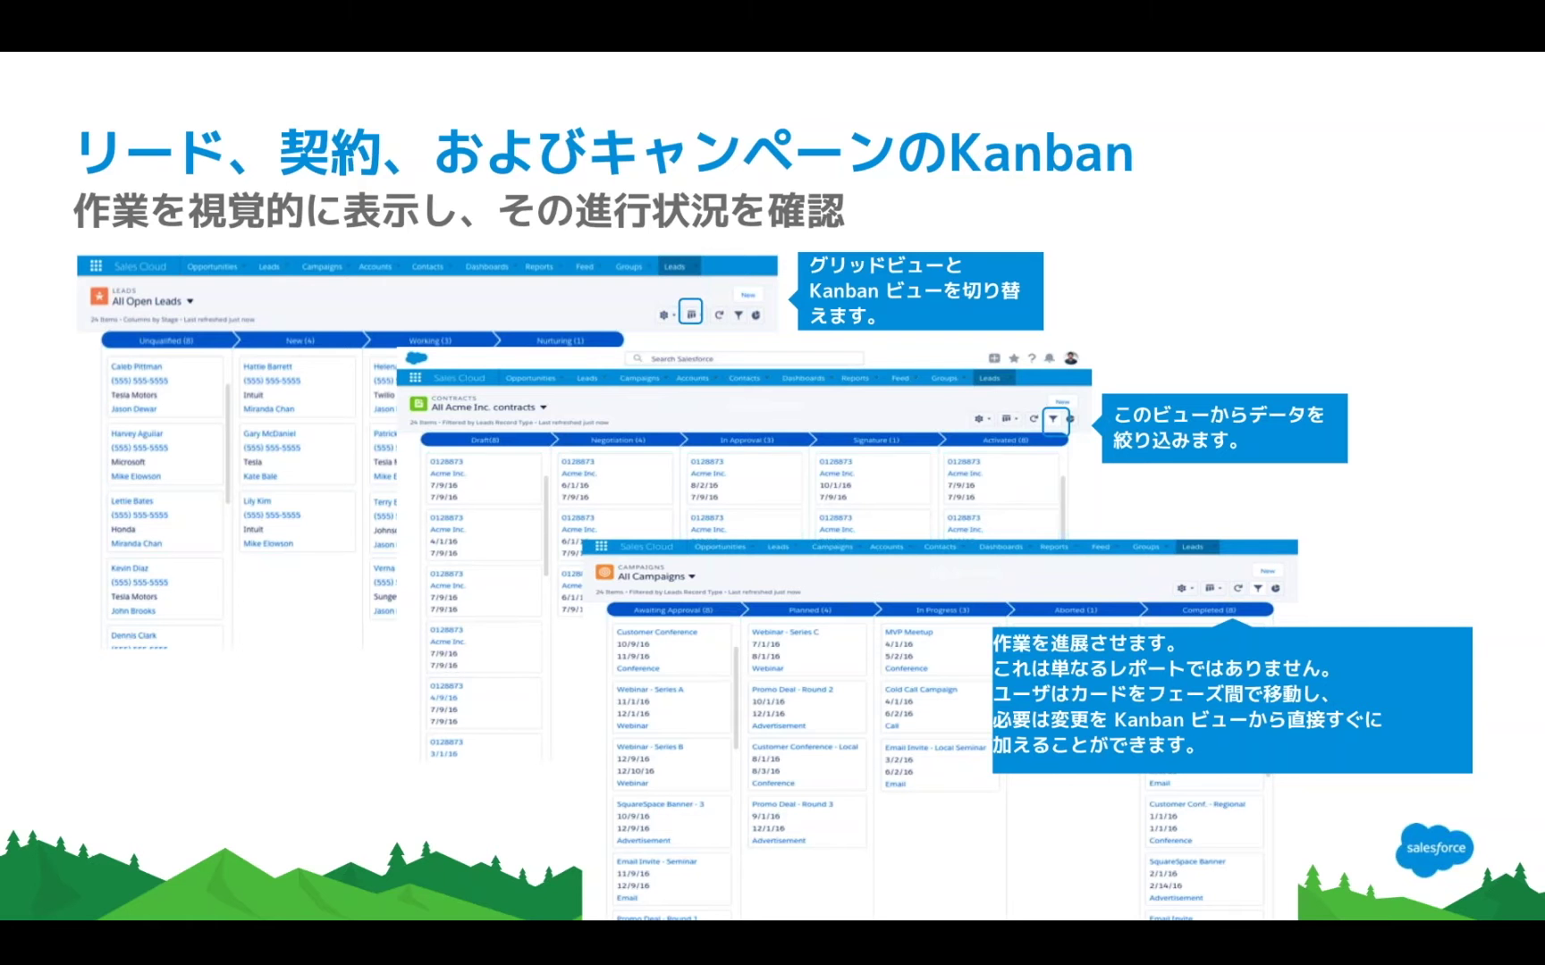
pyautogui.press('super+Tab')
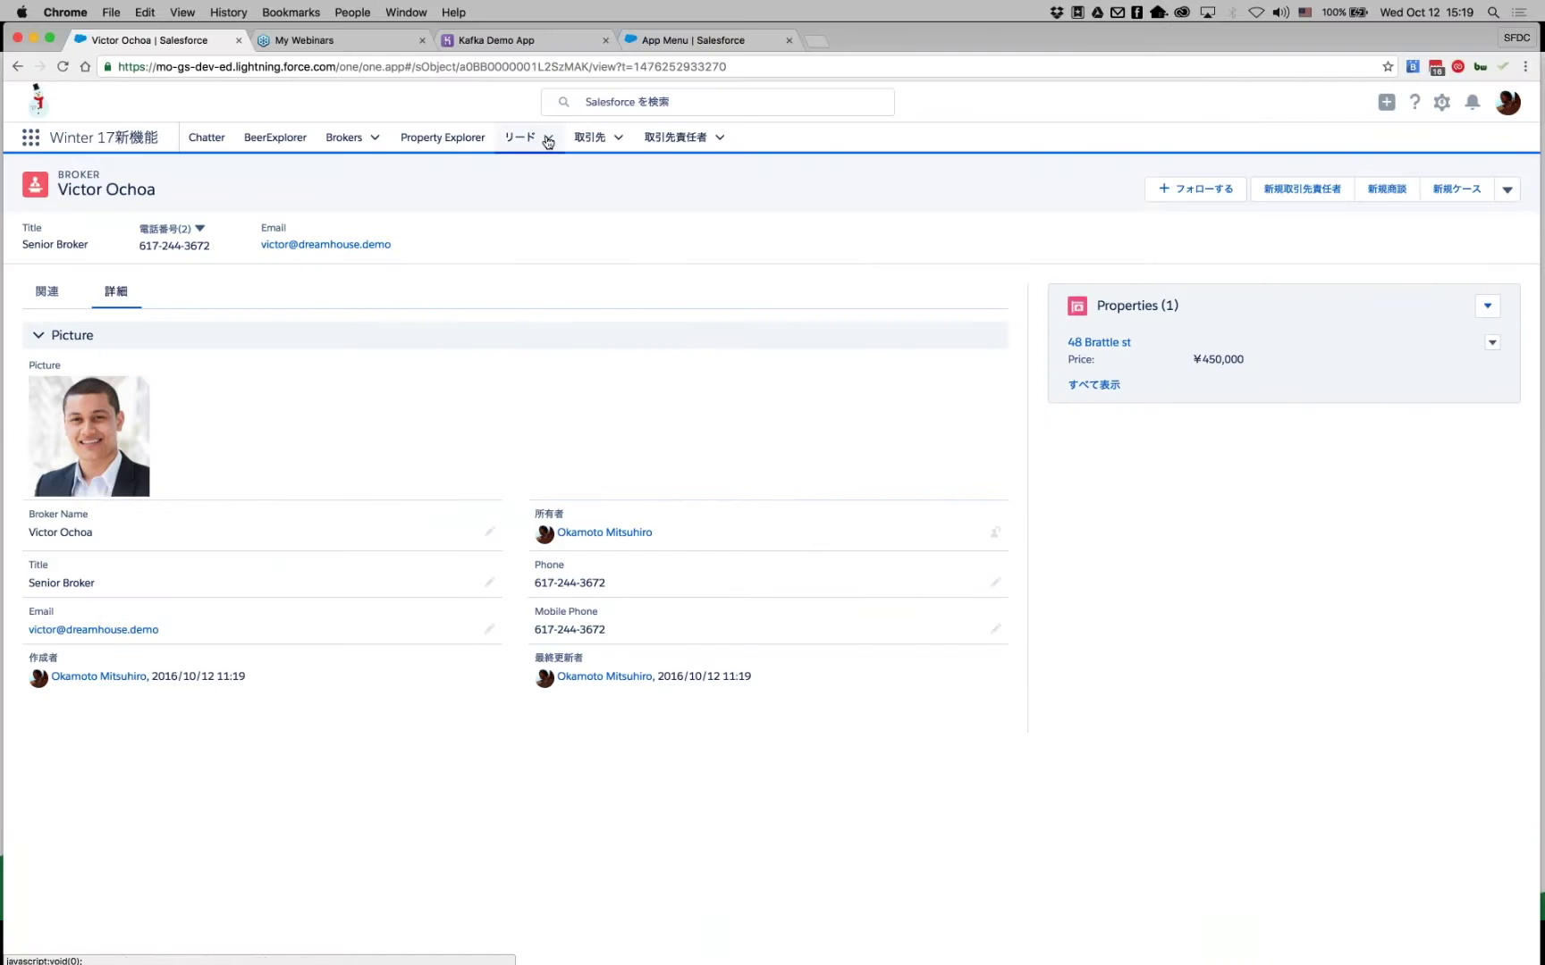
# Open the リード list briefly, and view the Brokers records in the All list view.
pyautogui.click(548, 140)
pyautogui.click(518, 139)
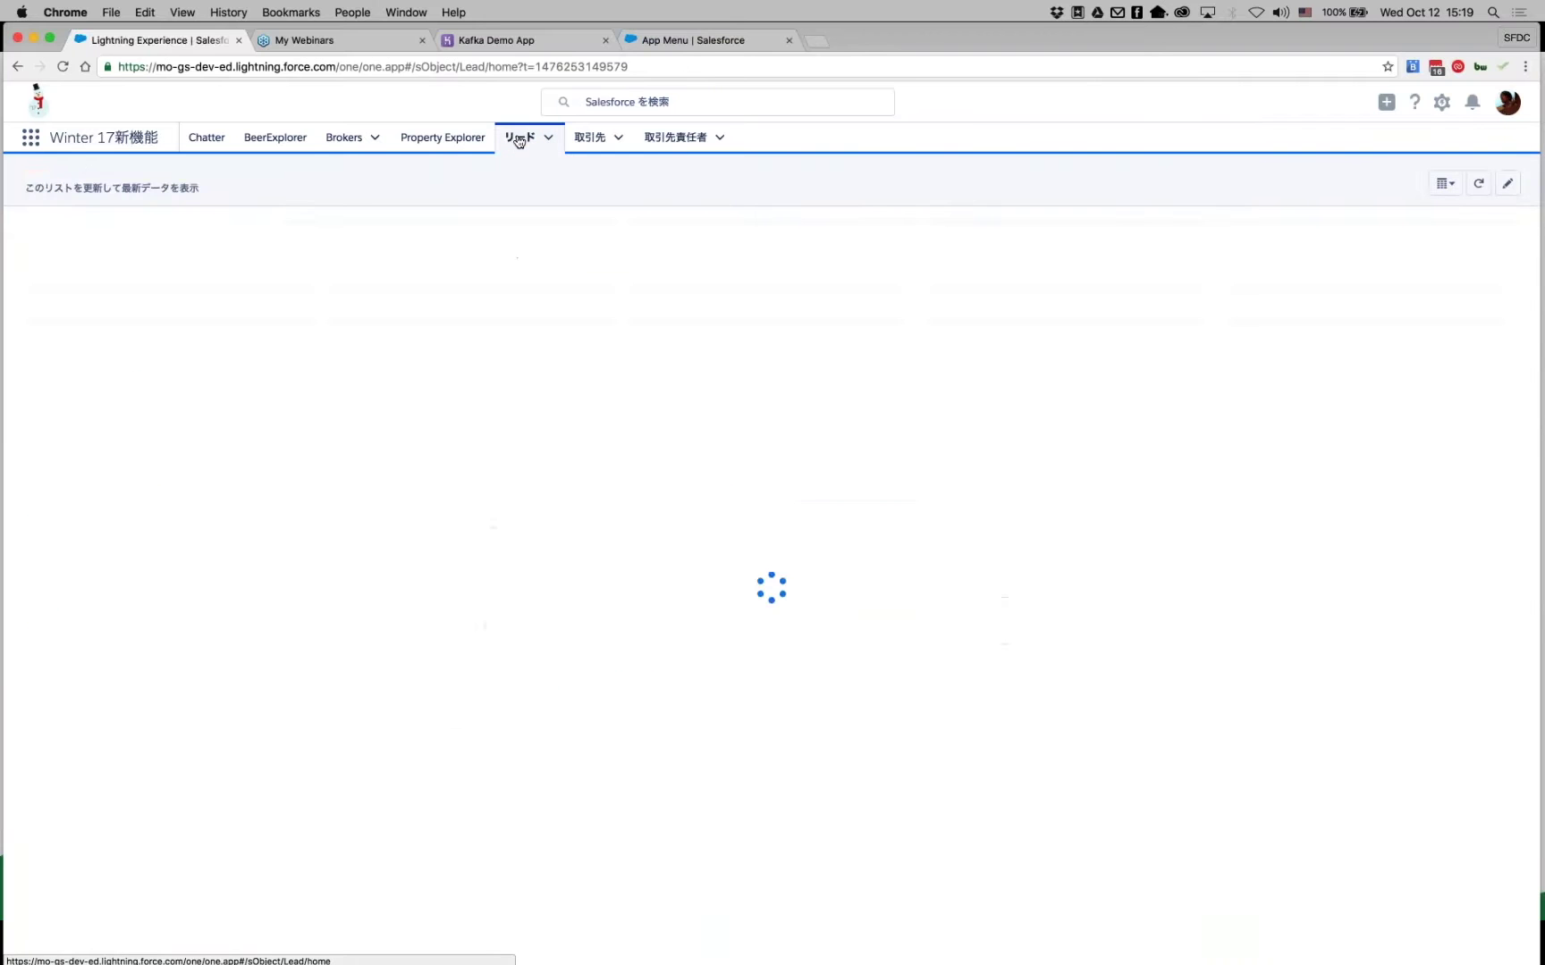
pyautogui.click(339, 139)
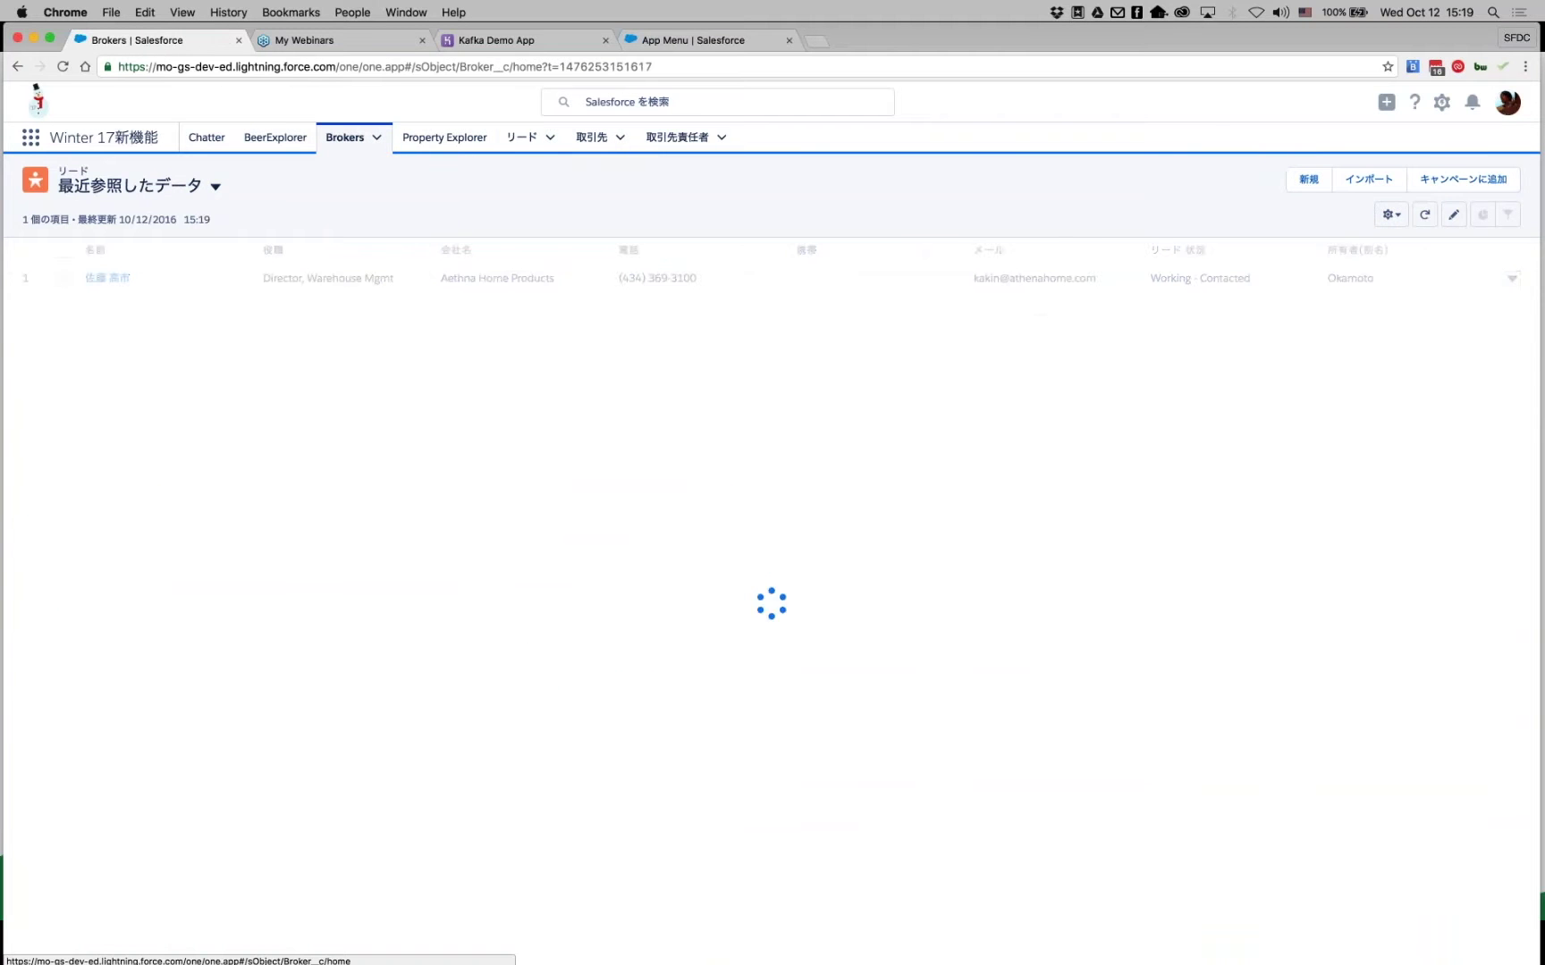
pyautogui.click(215, 186)
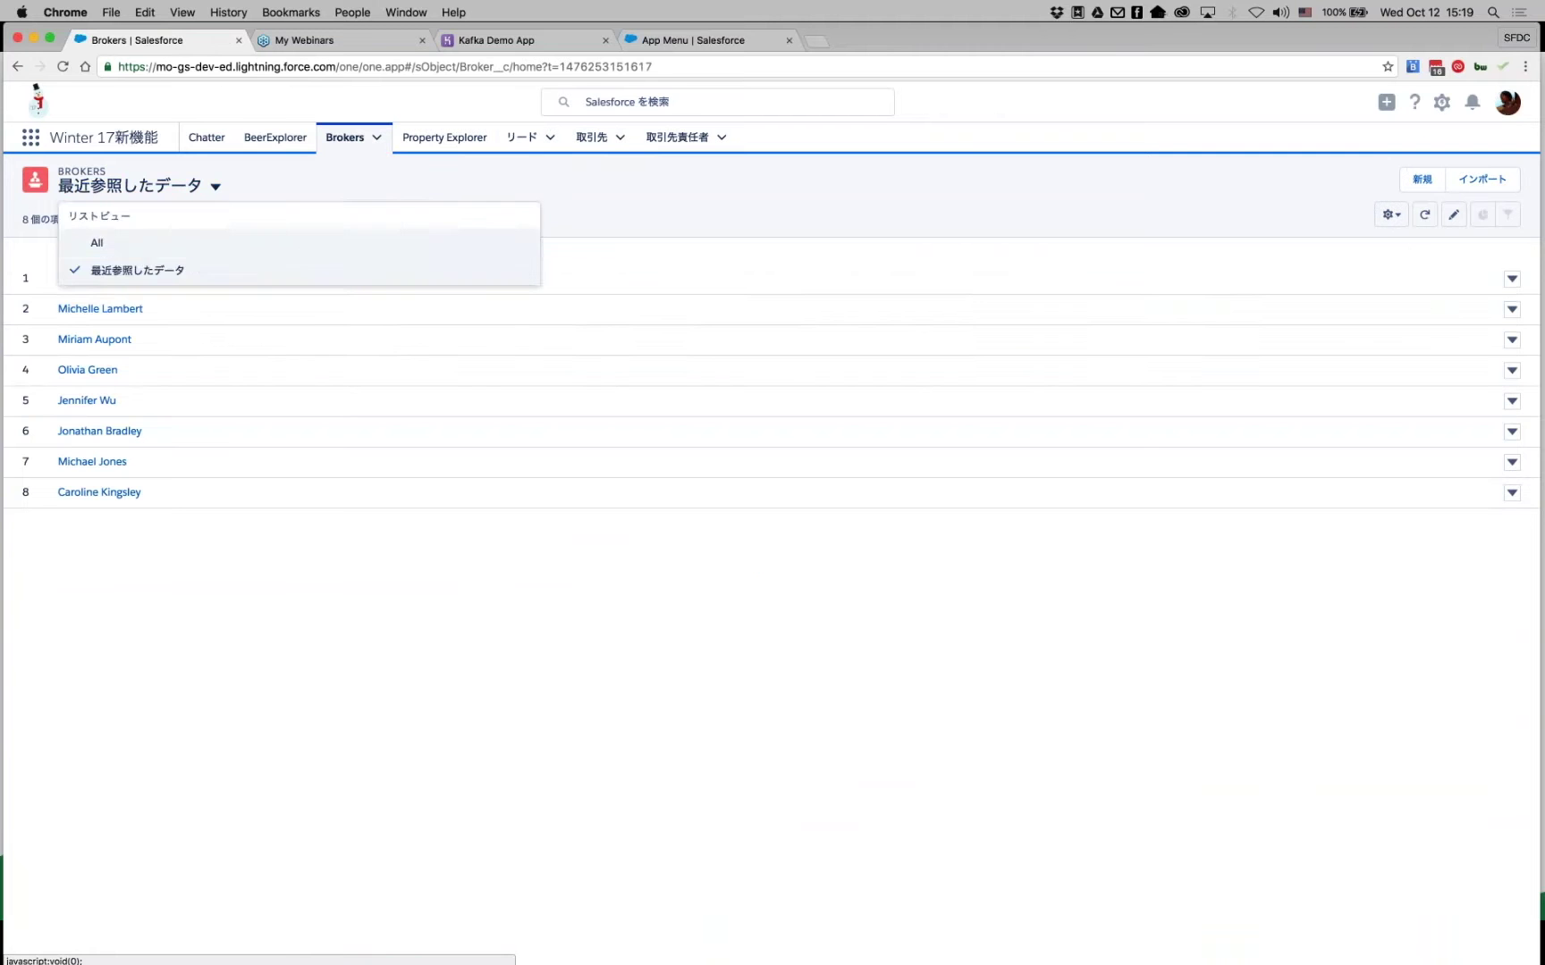
pyautogui.click(97, 242)
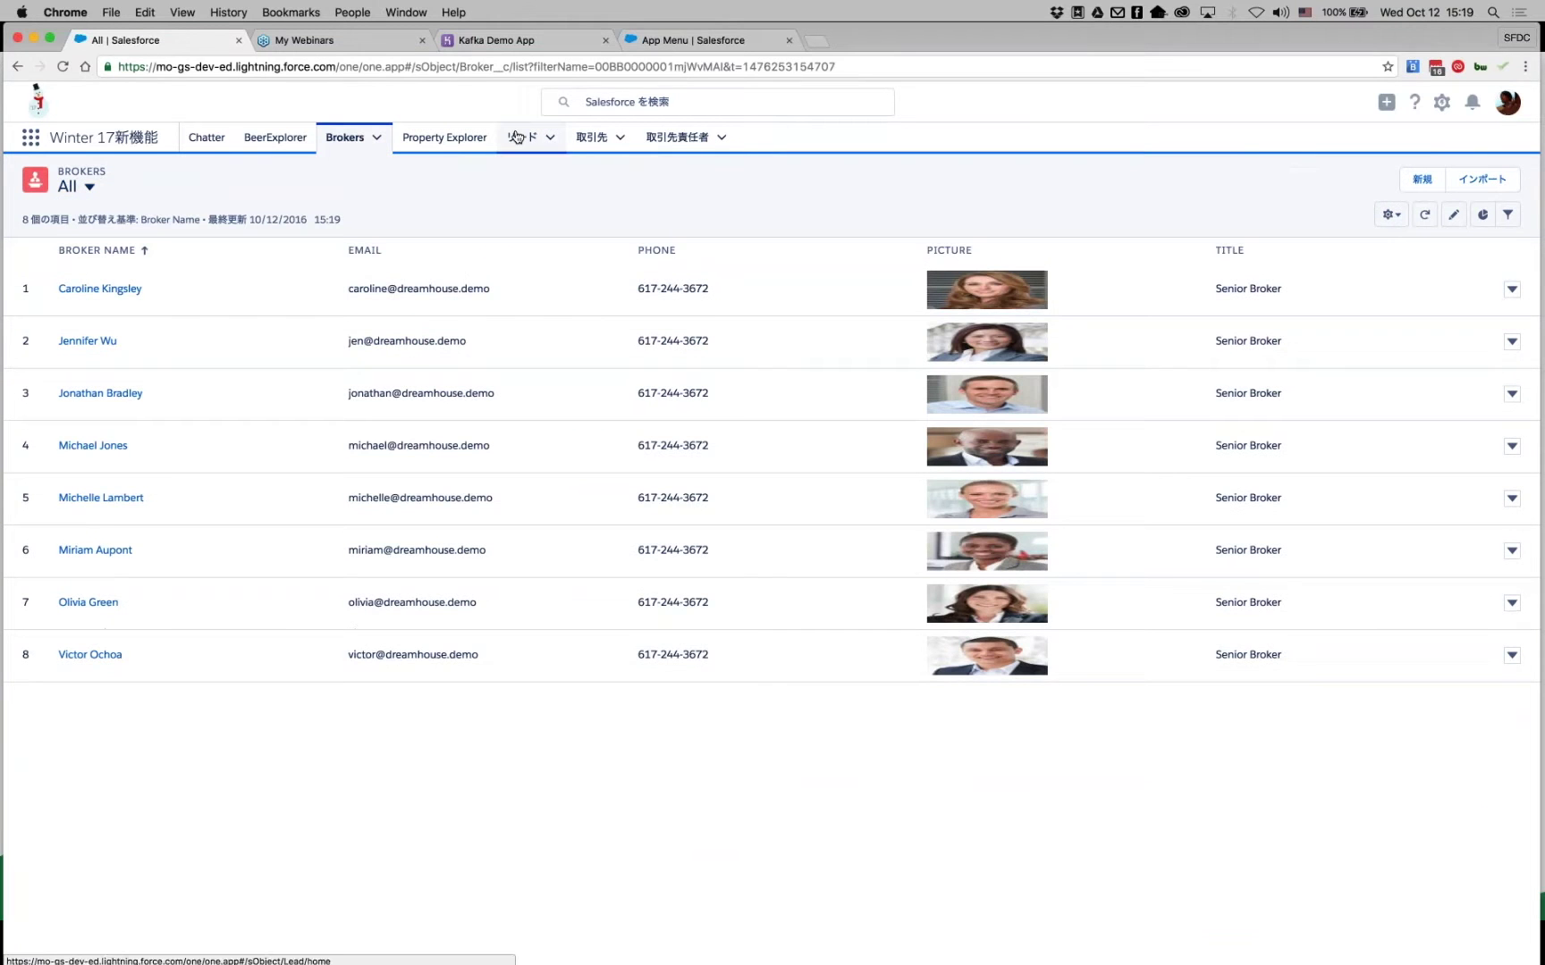
# Open the リード list and switch it to the 今日のリード list view.
pyautogui.click(516, 136)
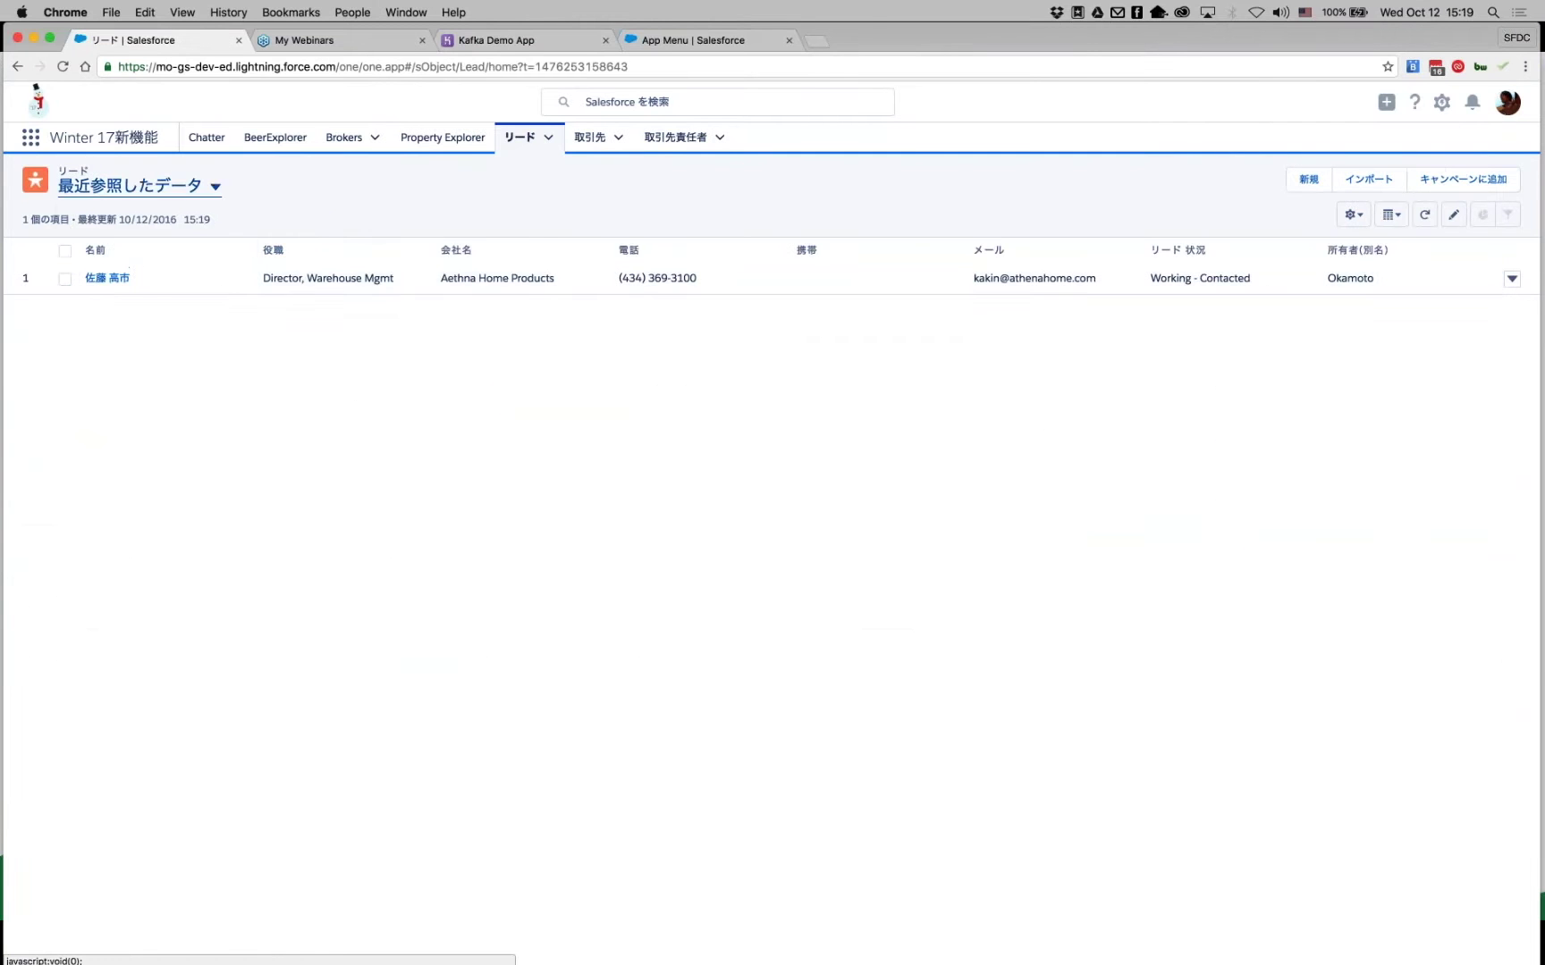
pyautogui.click(216, 186)
pyautogui.click(134, 271)
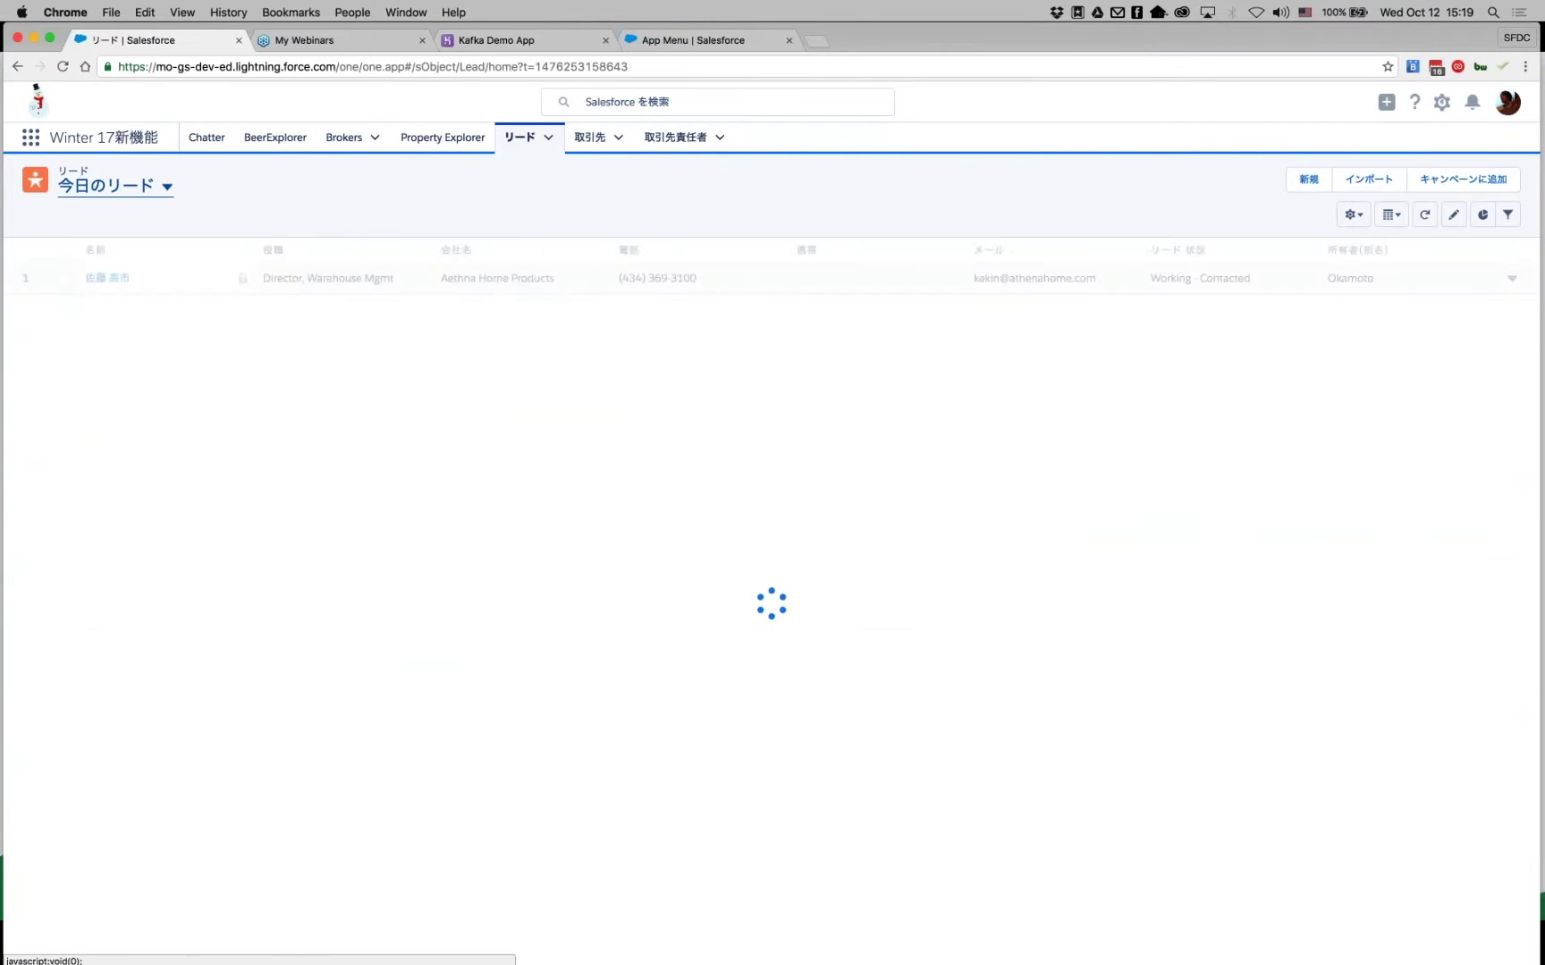
# Switch the lead list to the すべての進行中リード view and select the leads in rows 9, 10 and 13.
pyautogui.click(140, 195)
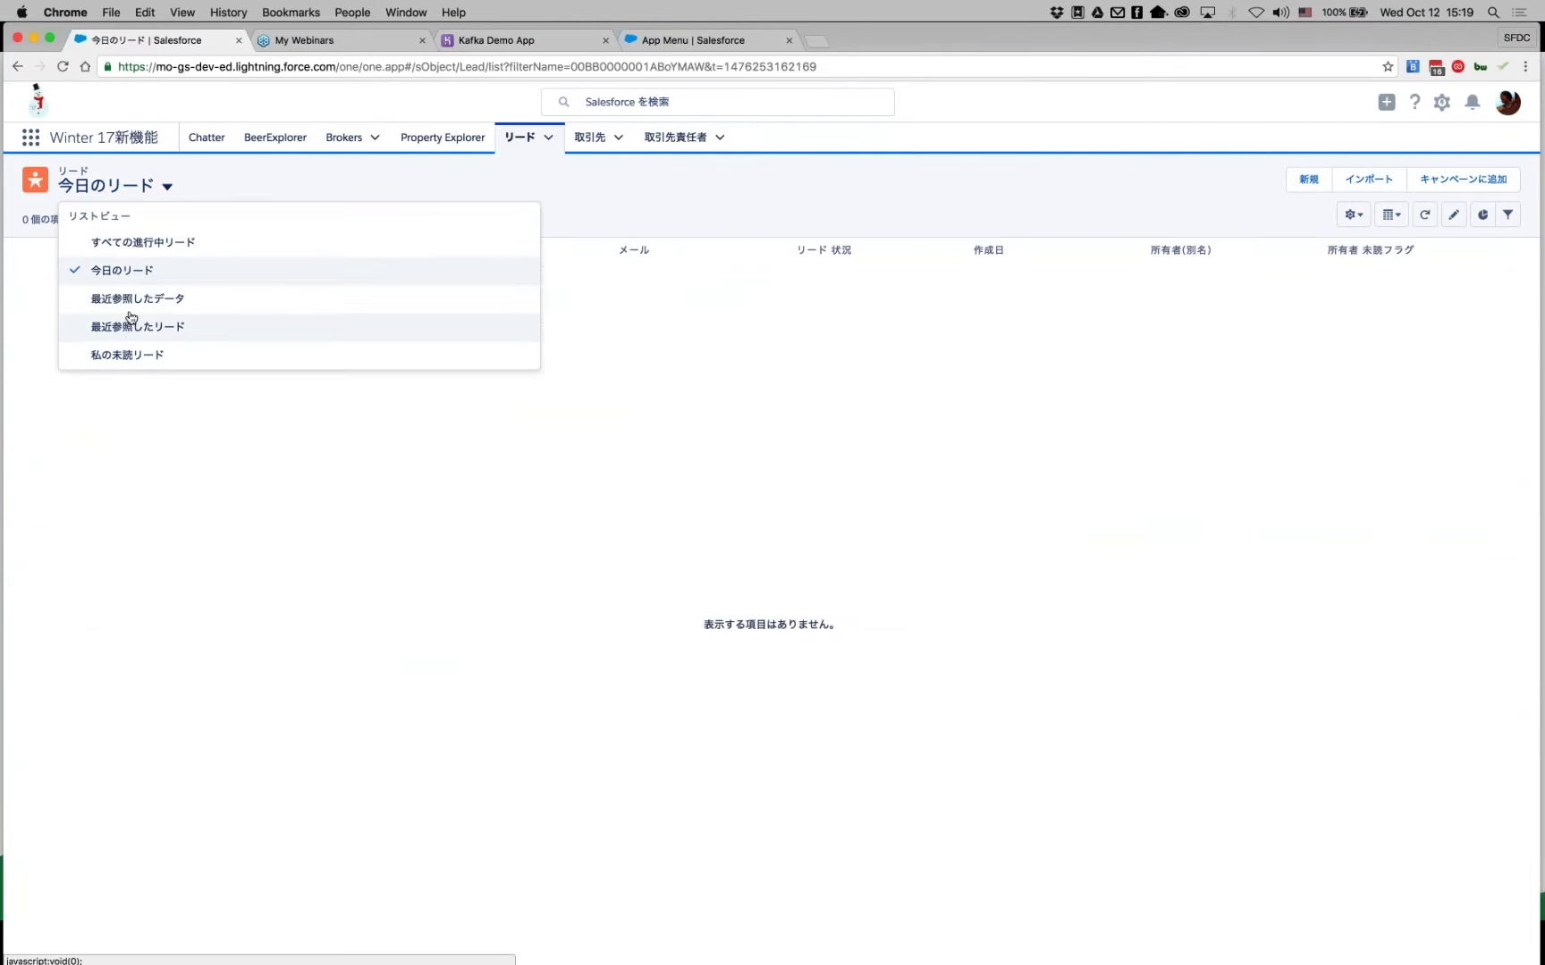
pyautogui.click(134, 249)
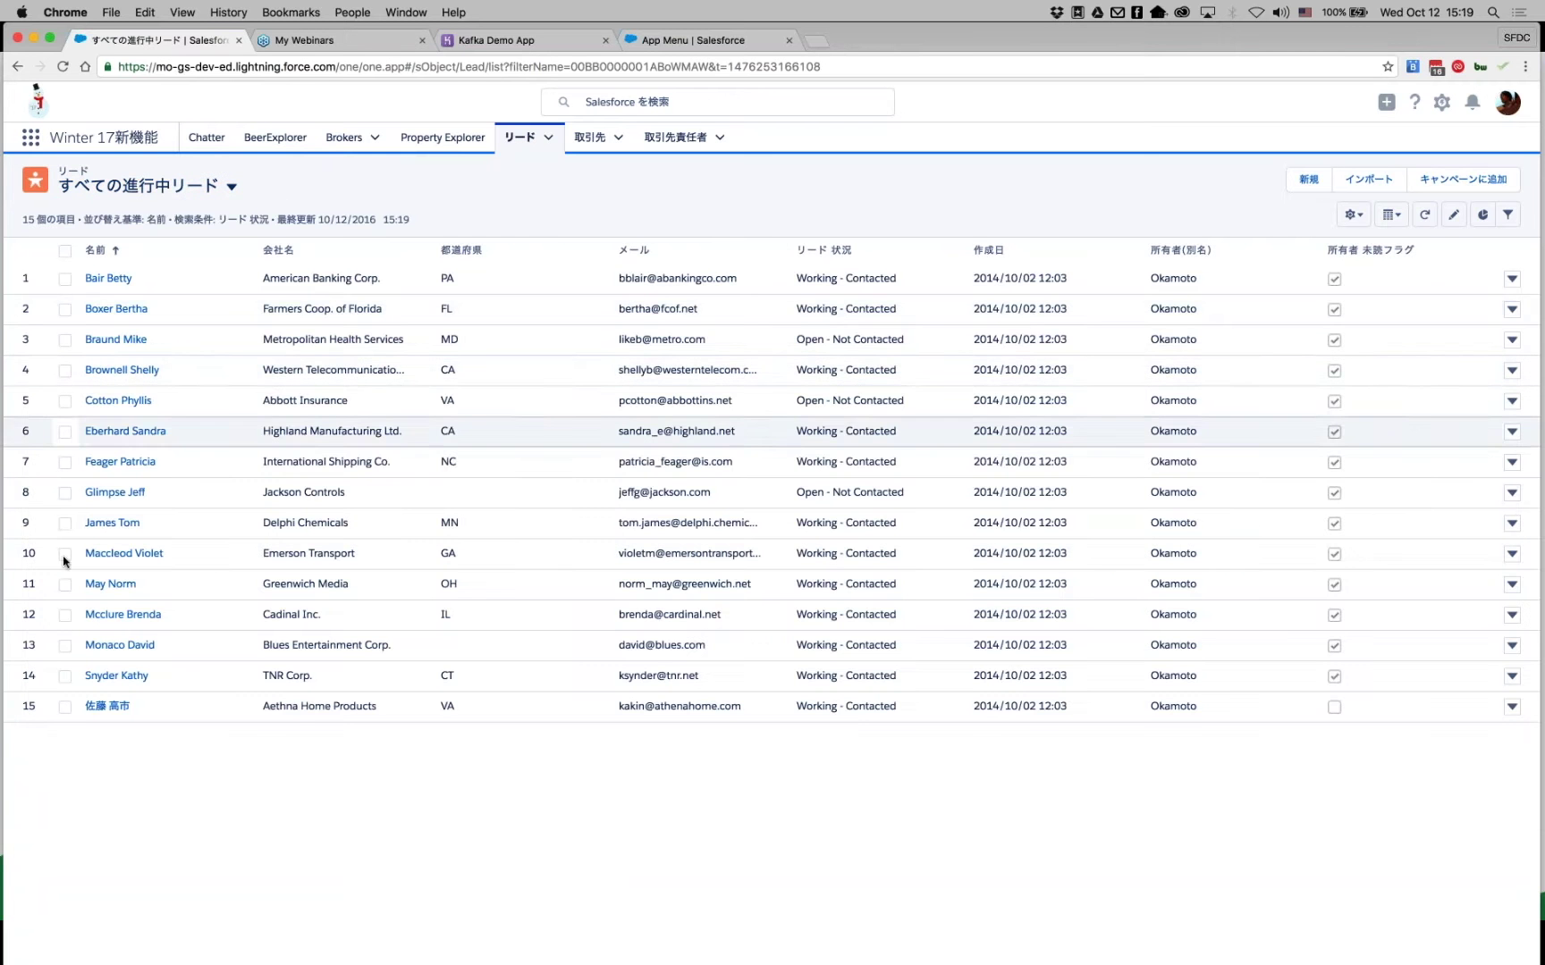
pyautogui.click(65, 643)
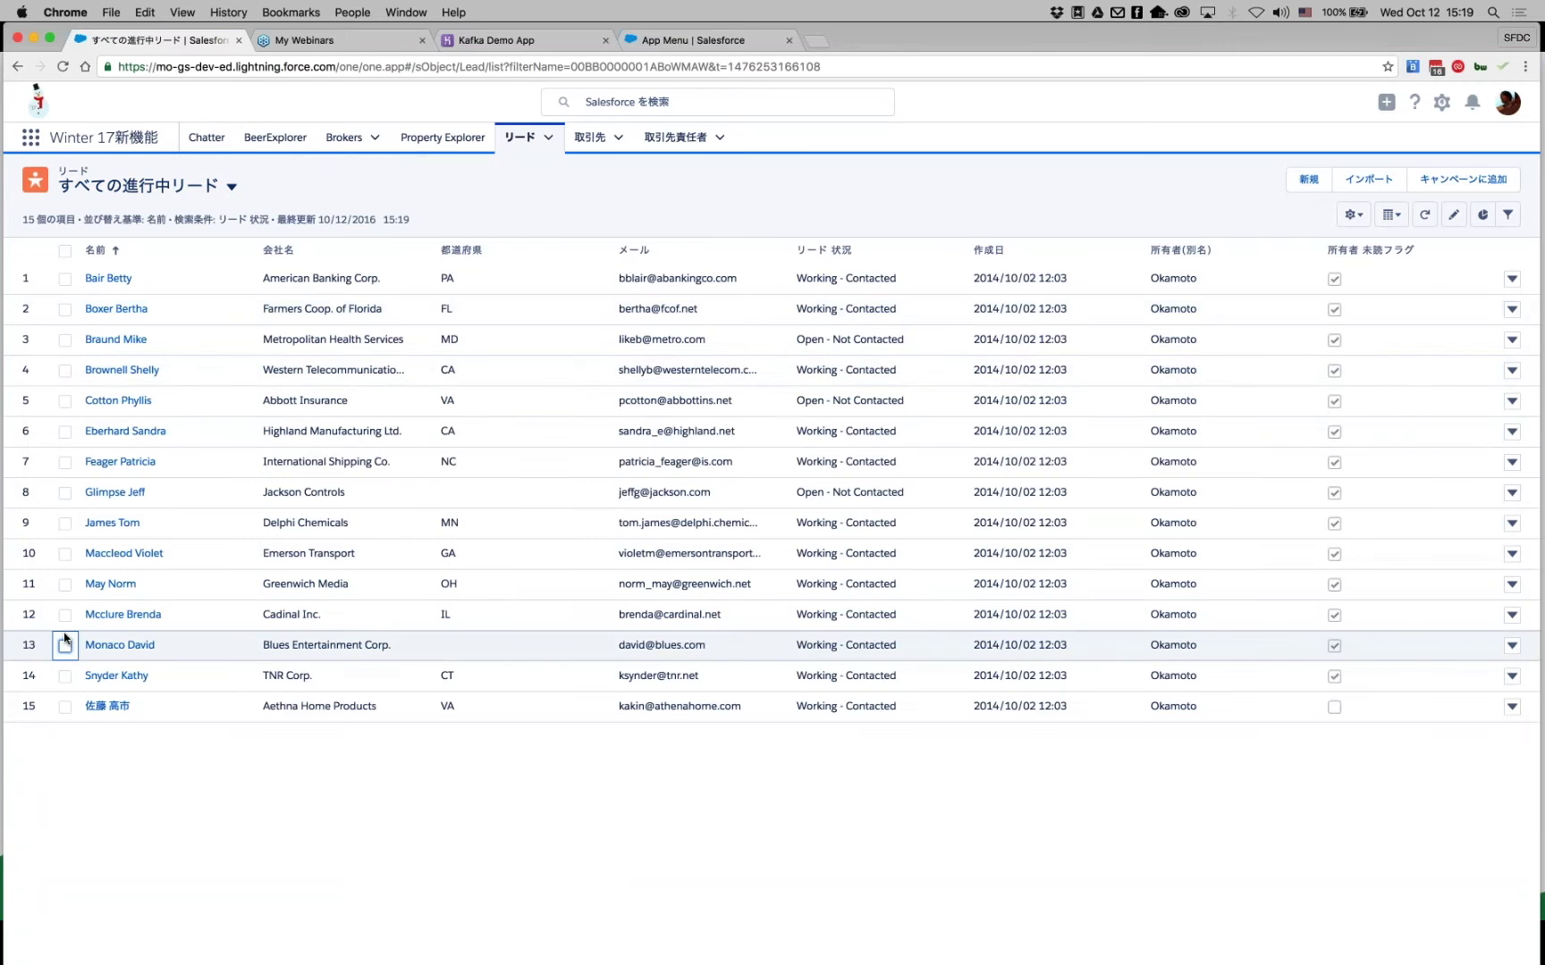
pyautogui.click(65, 554)
pyautogui.click(64, 523)
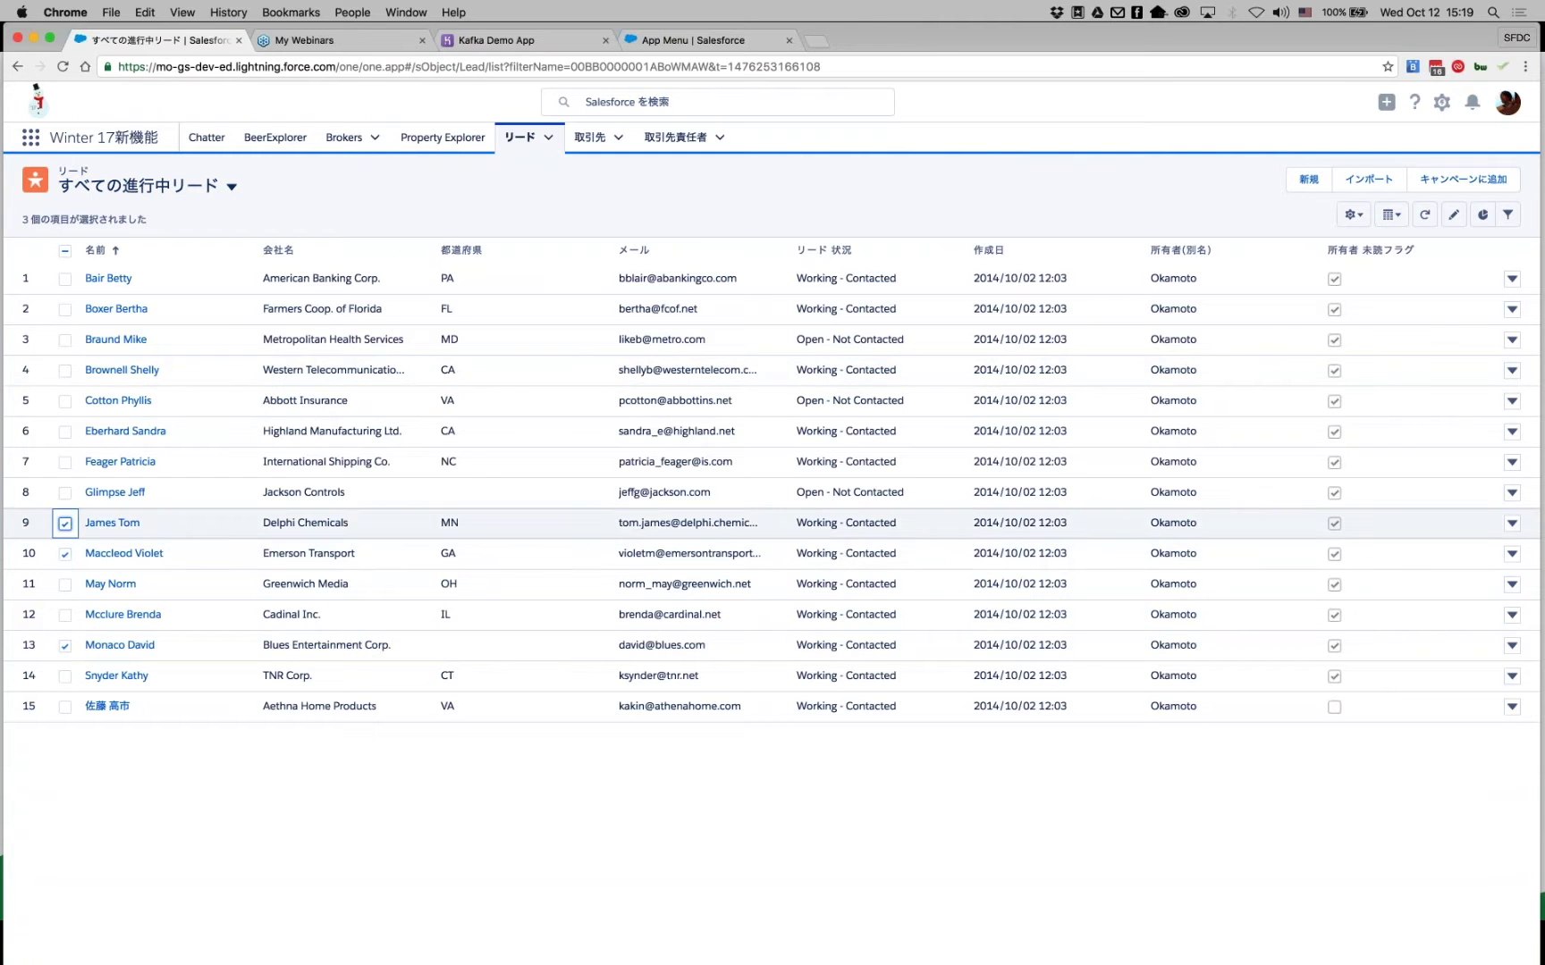
# Select all leads in the list, then open the キャンペーンに追加 dialog for them and cancel it.
pyautogui.click(65, 252)
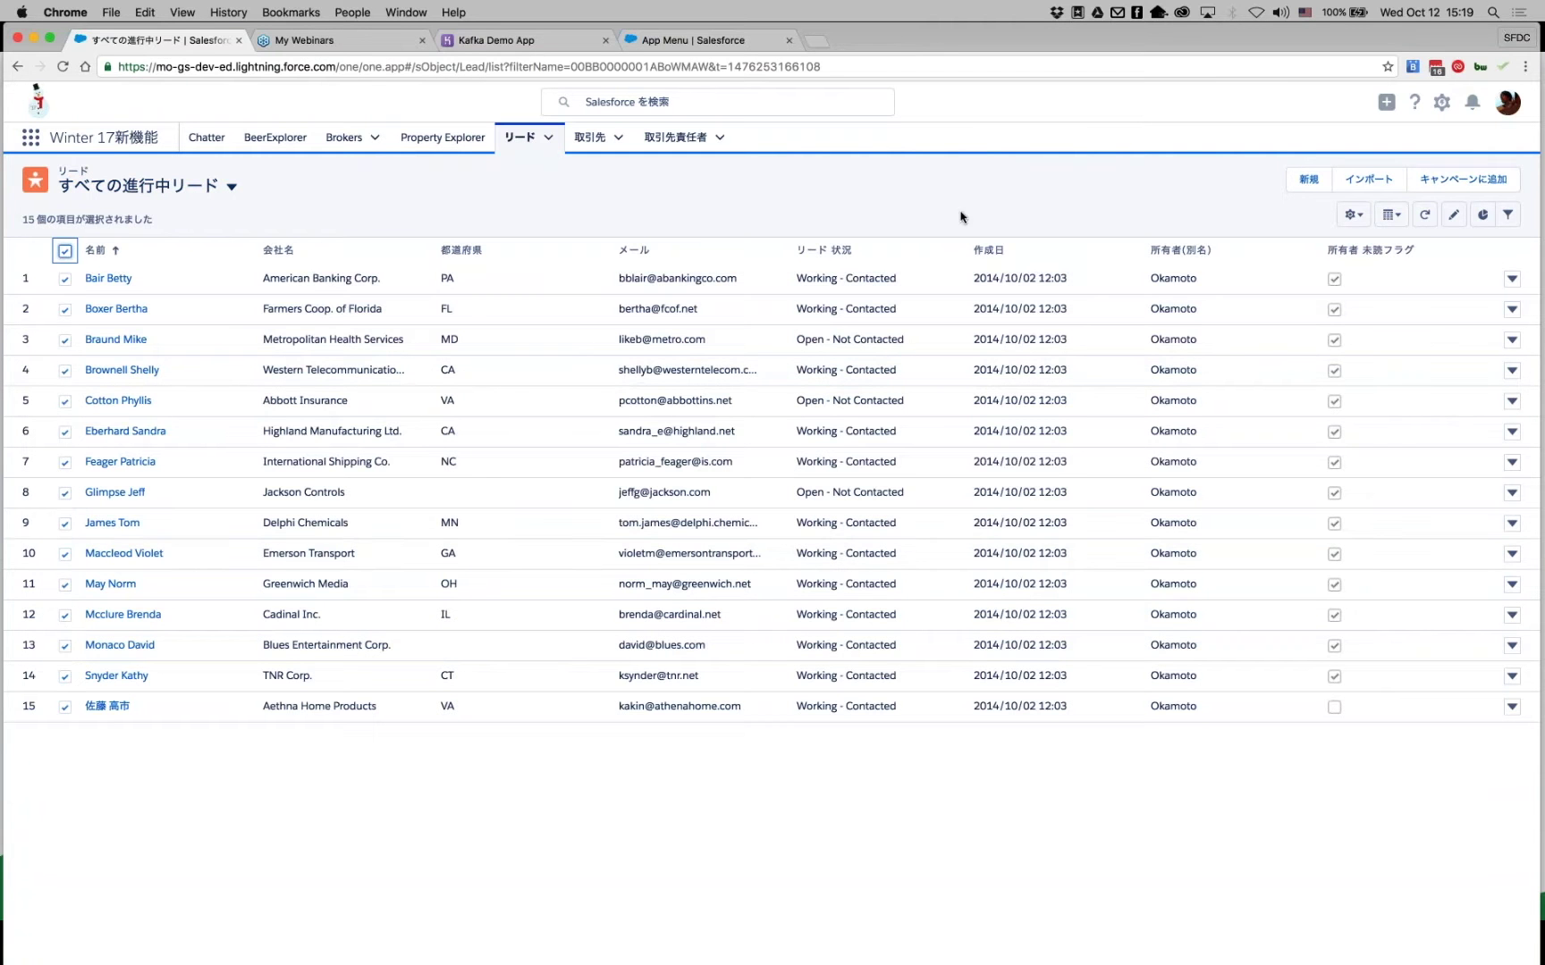
pyautogui.click(1448, 180)
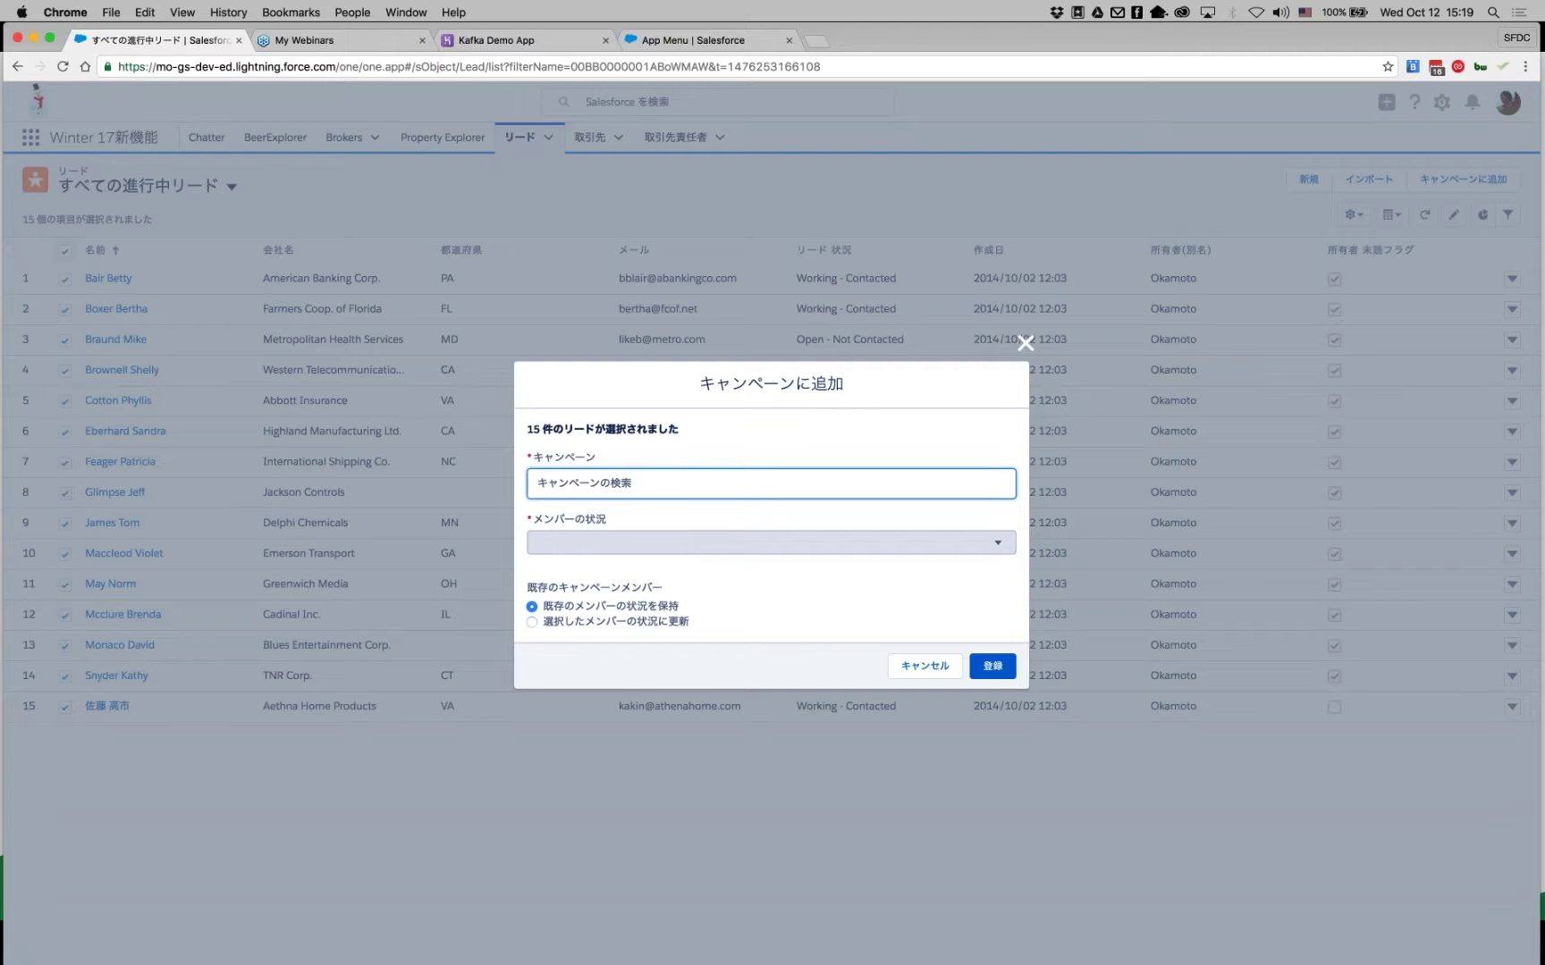
pyautogui.click(915, 668)
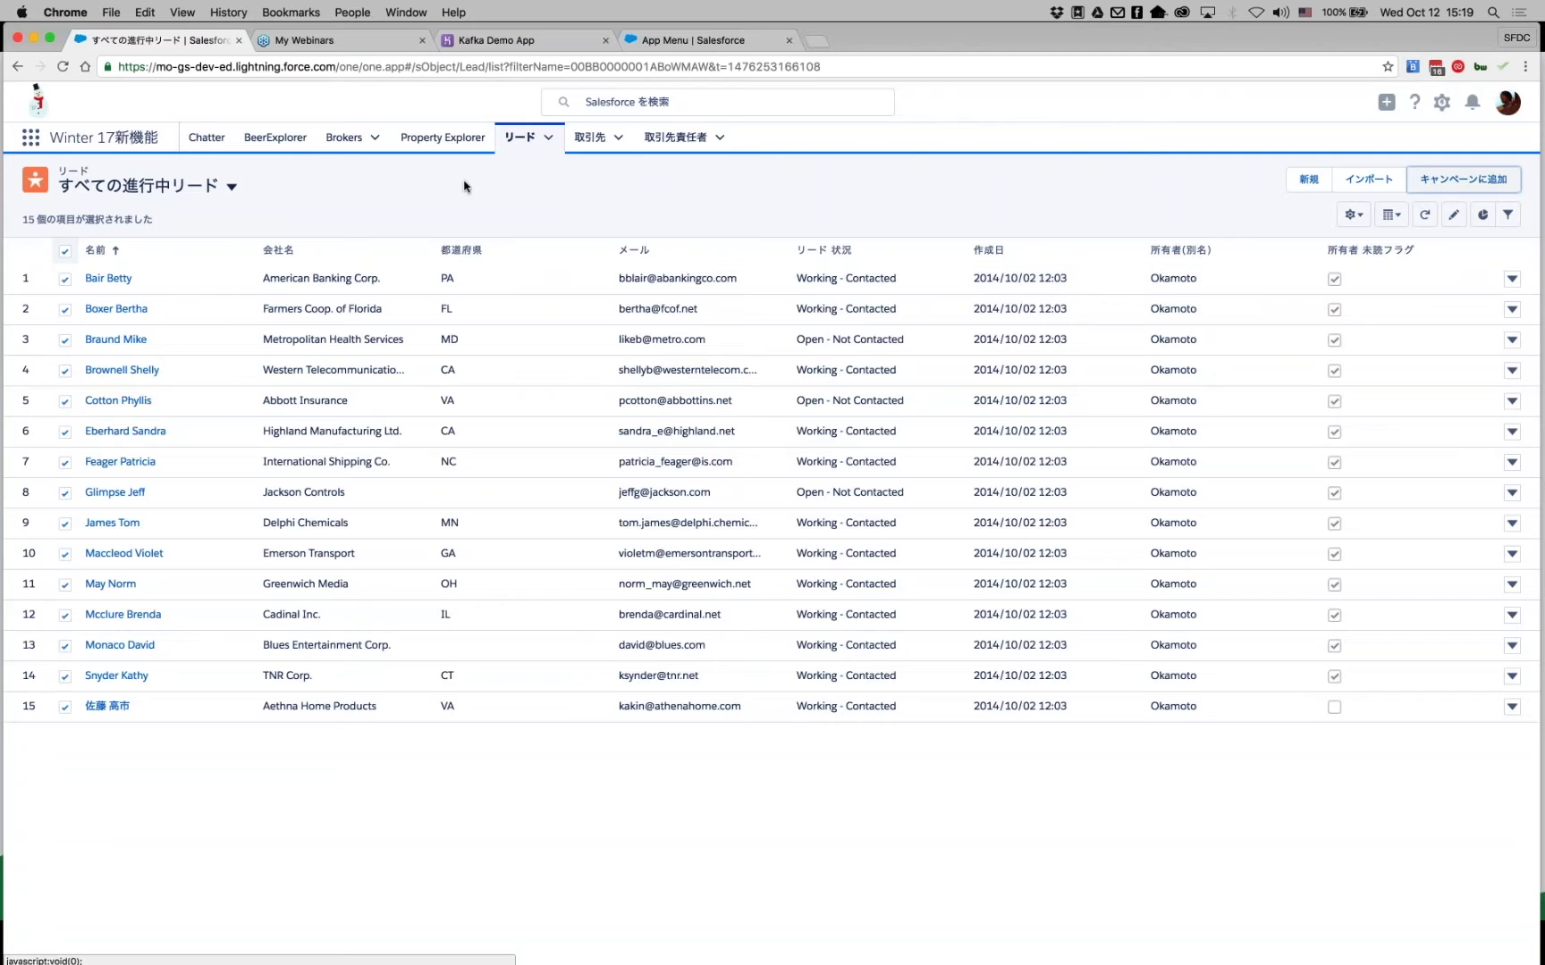
# View the 取引先責任者 list briefly, and open the 取引先 list in the すべての取引先 list view.
pyautogui.click(664, 138)
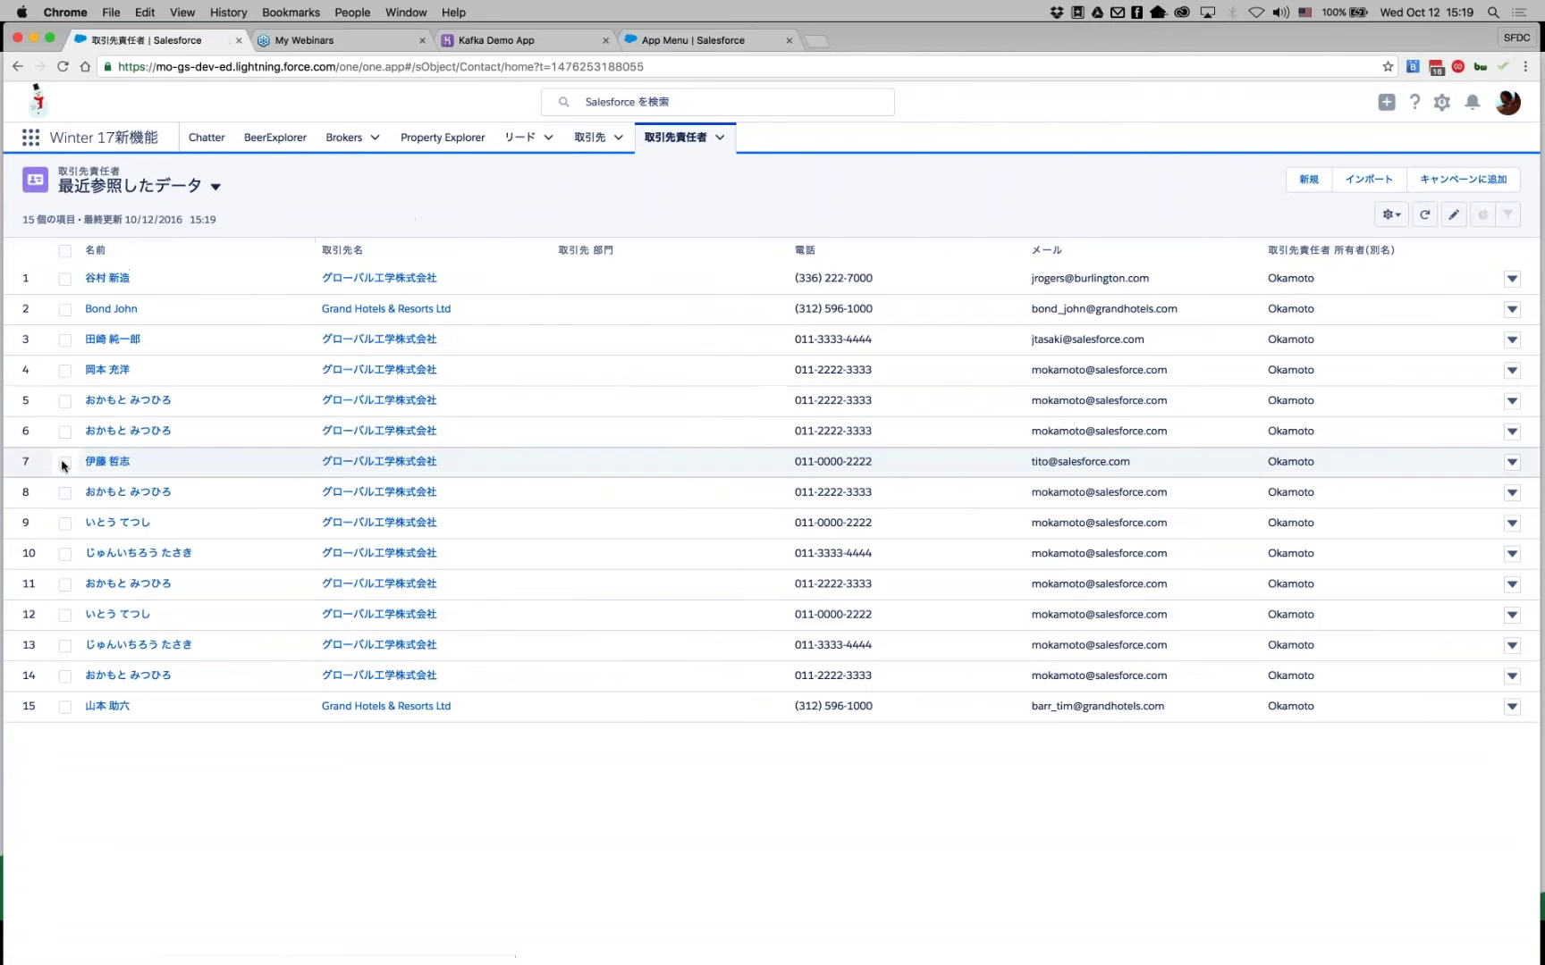
pyautogui.click(583, 136)
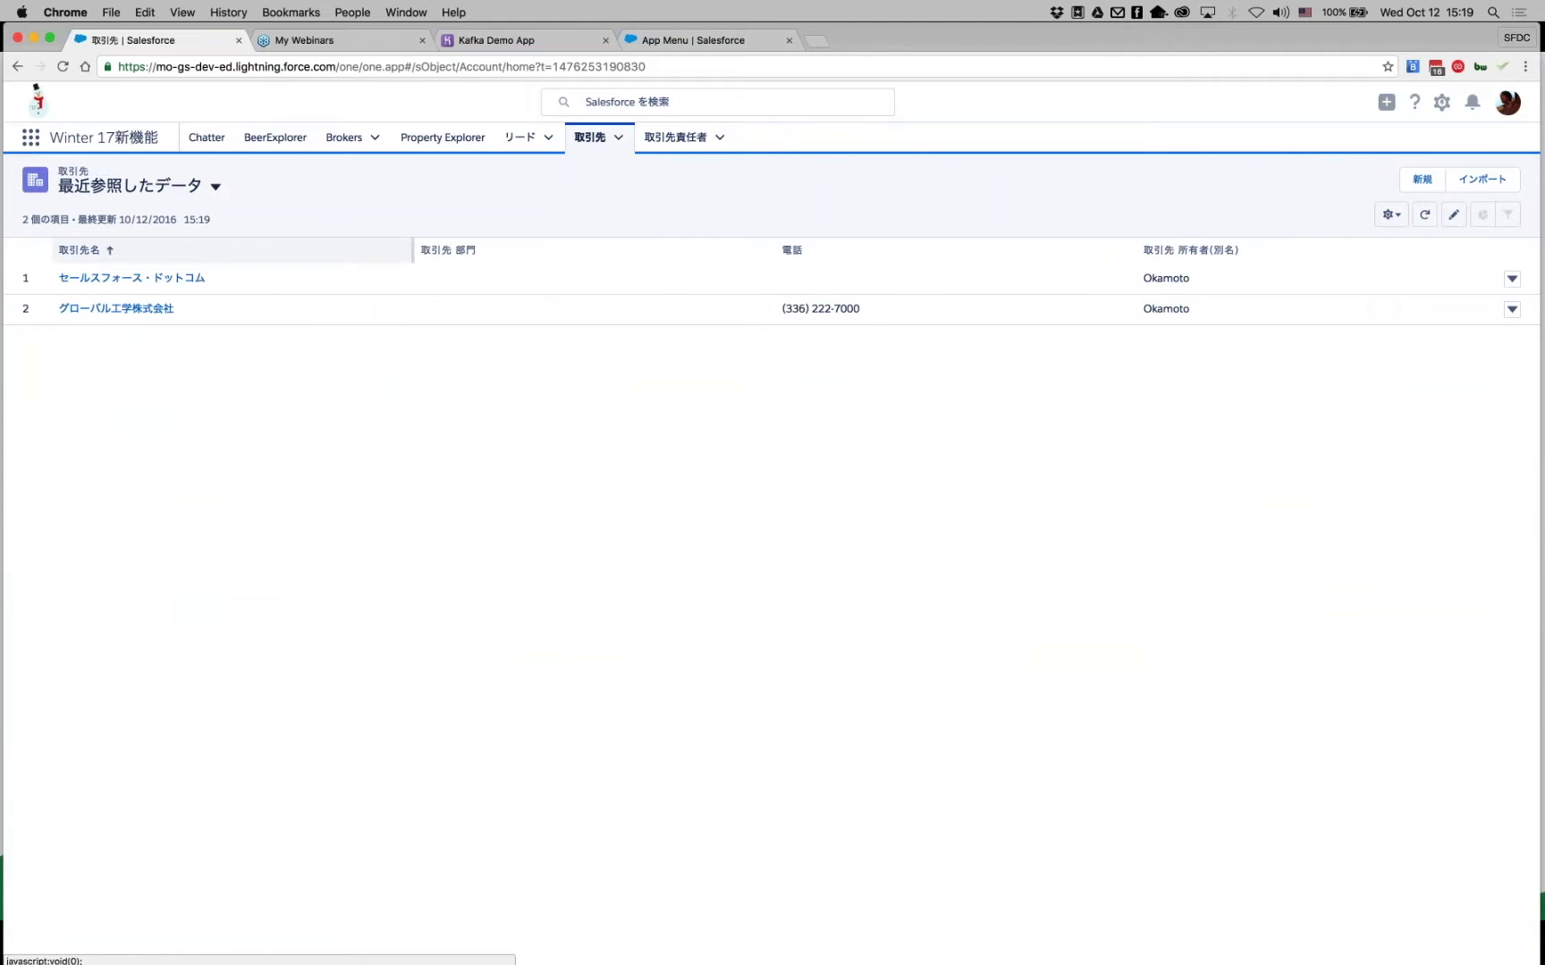
pyautogui.click(125, 186)
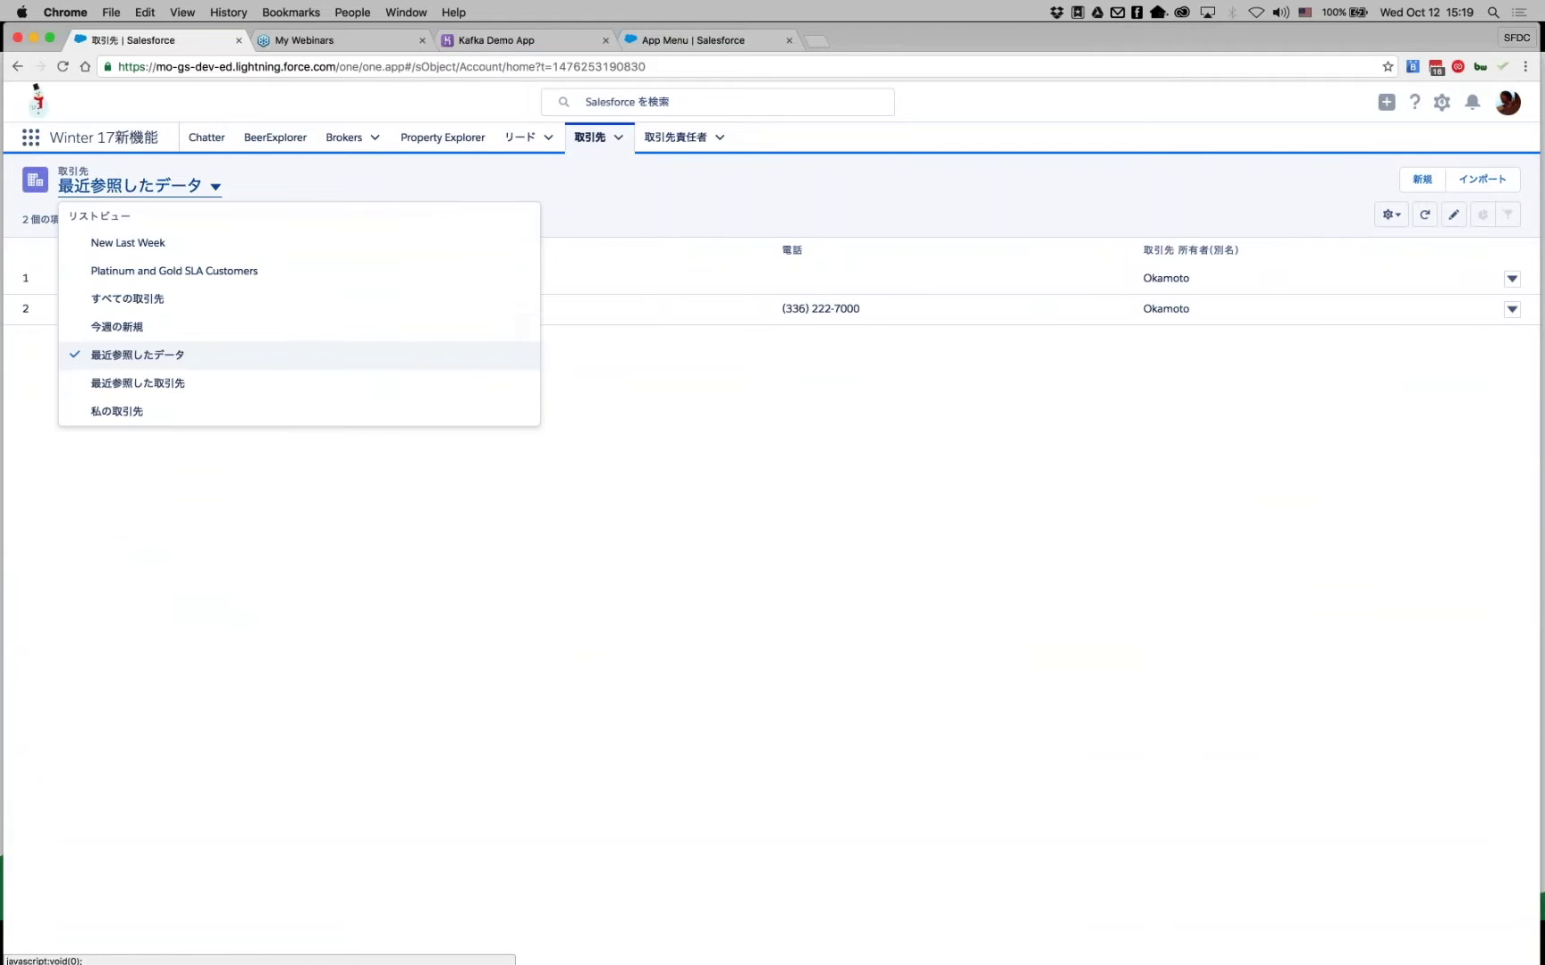
pyautogui.click(114, 301)
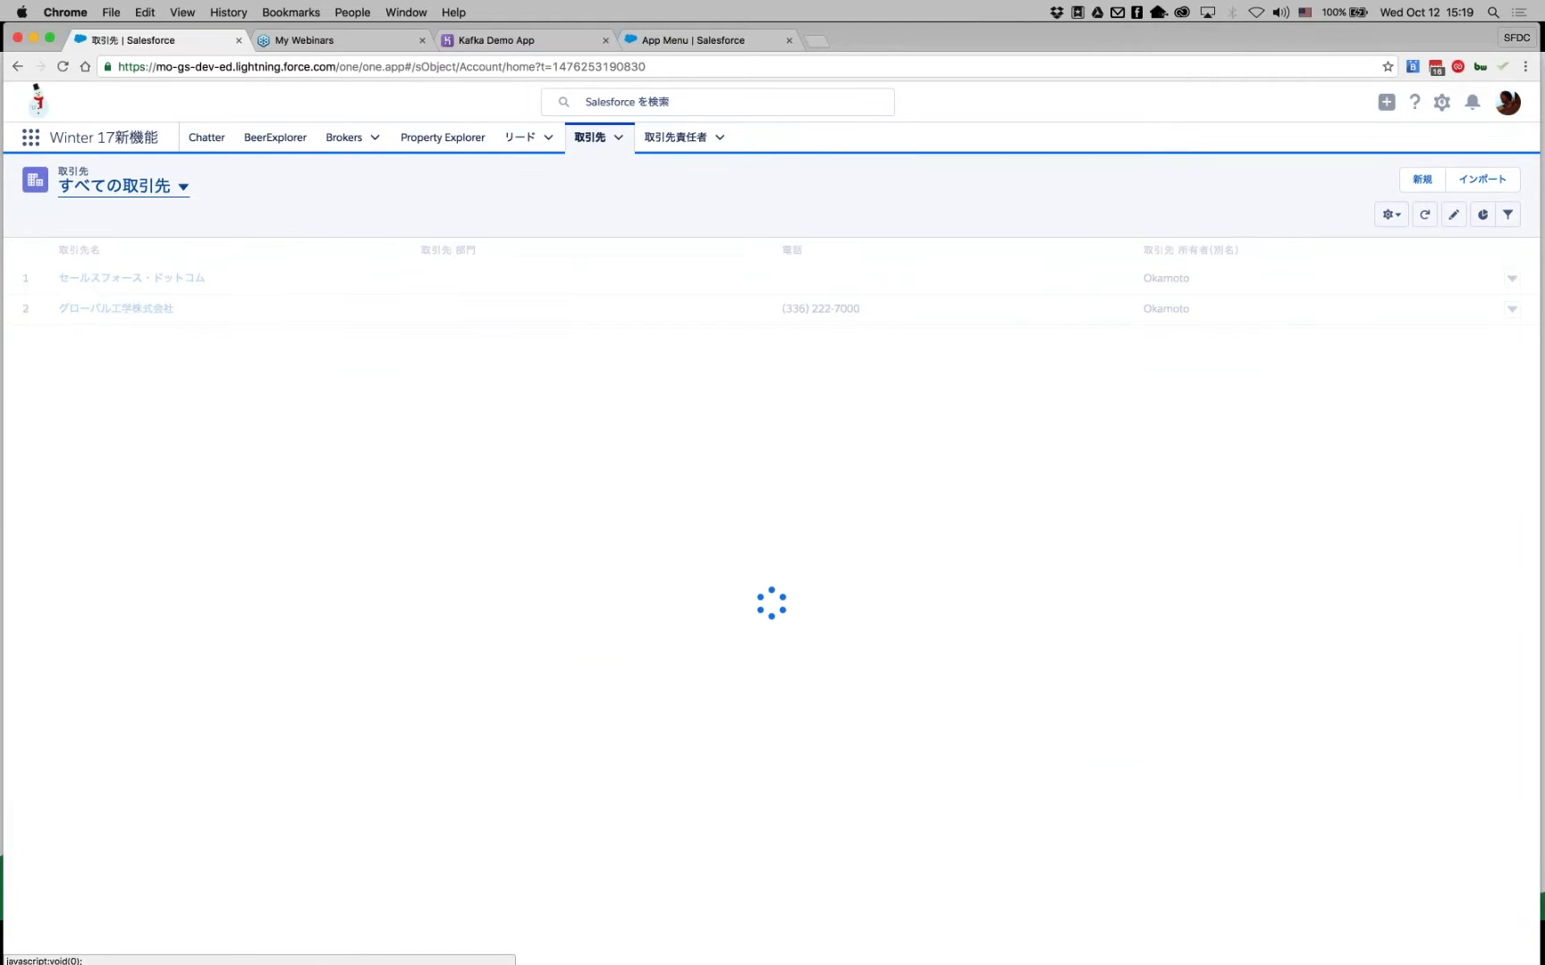
# Open the phone cells of GenePoint and Grand Hotels & Resorts Ltd for inline editing without changing them.
pyautogui.press('super+Tab')
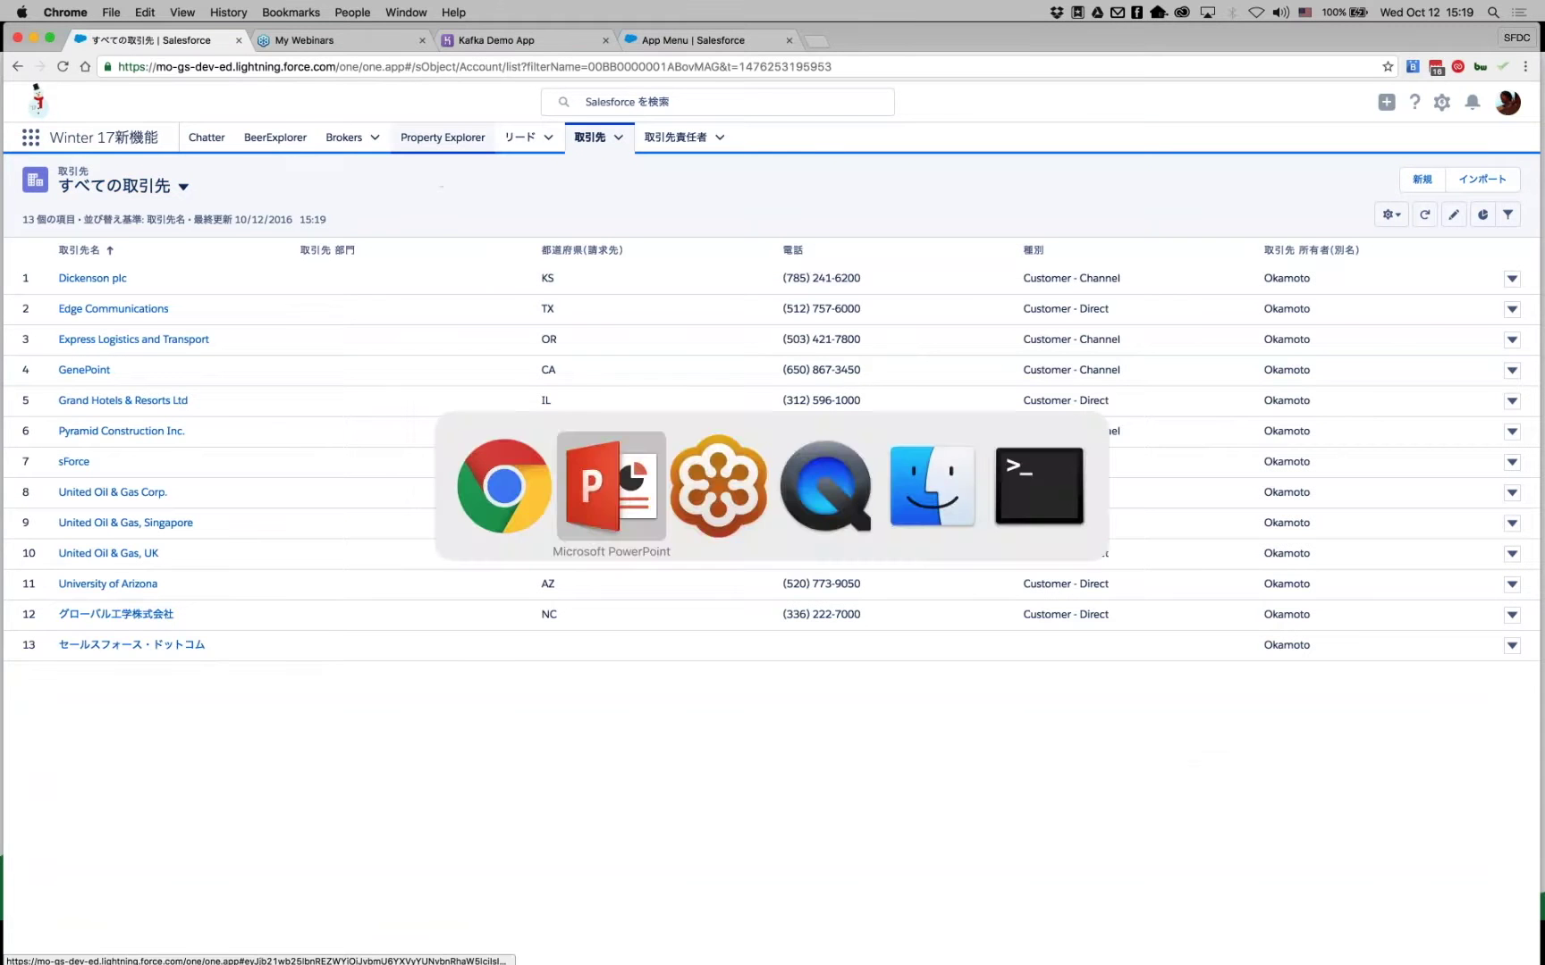
pyautogui.press('Escape')
pyautogui.doubleClick(655, 369)
pyautogui.press('Tab')
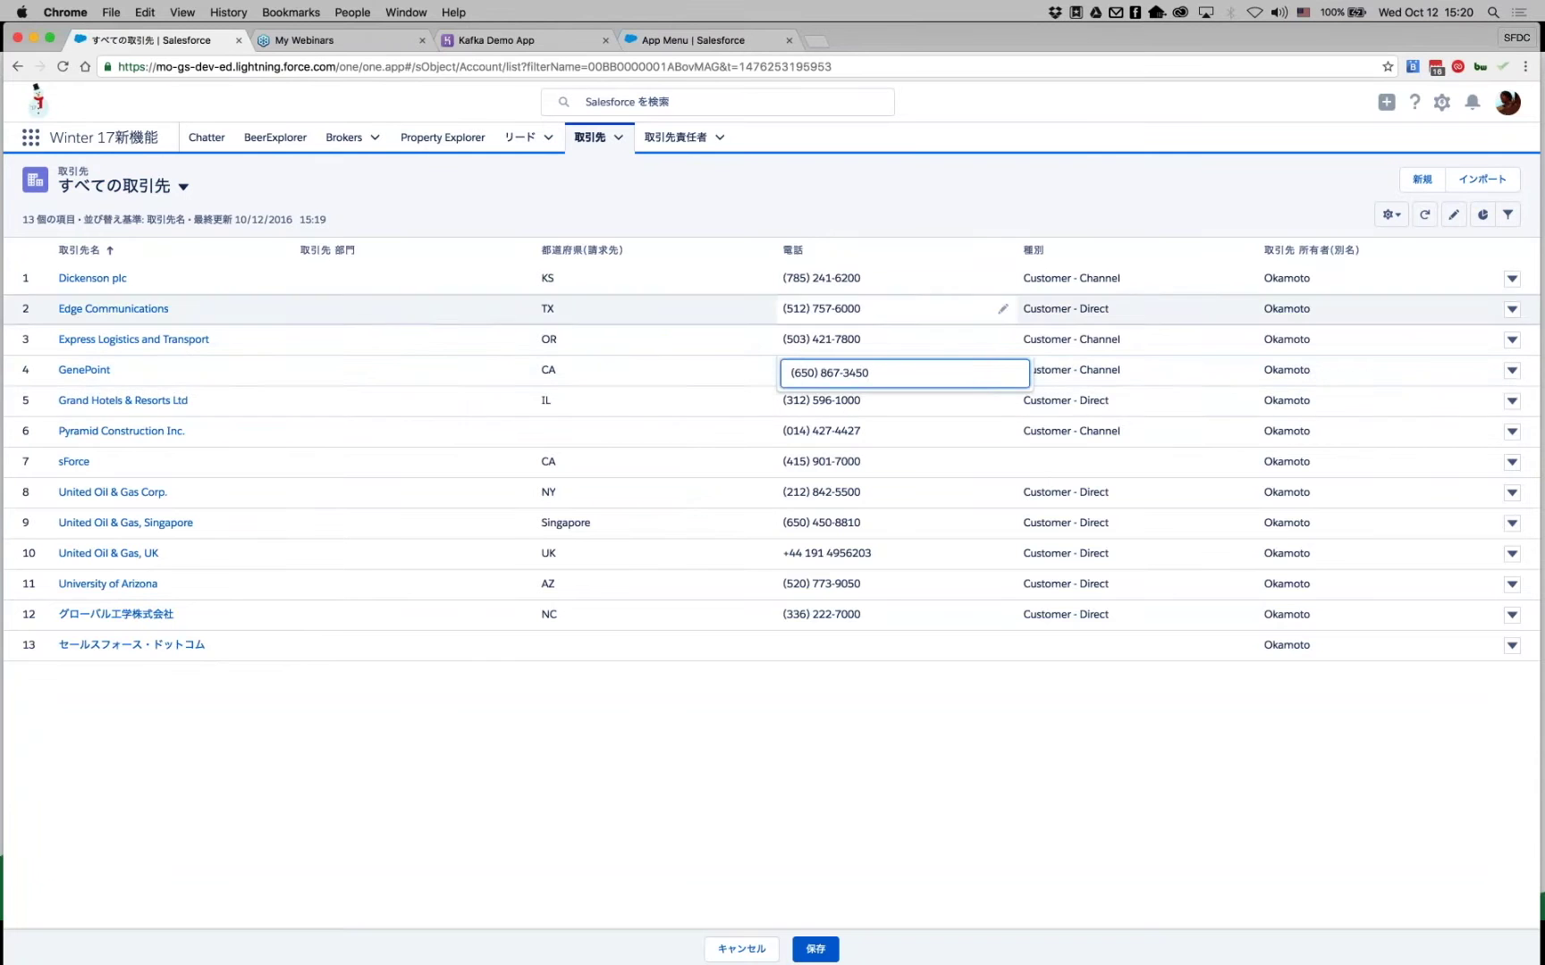
pyautogui.press('Down')
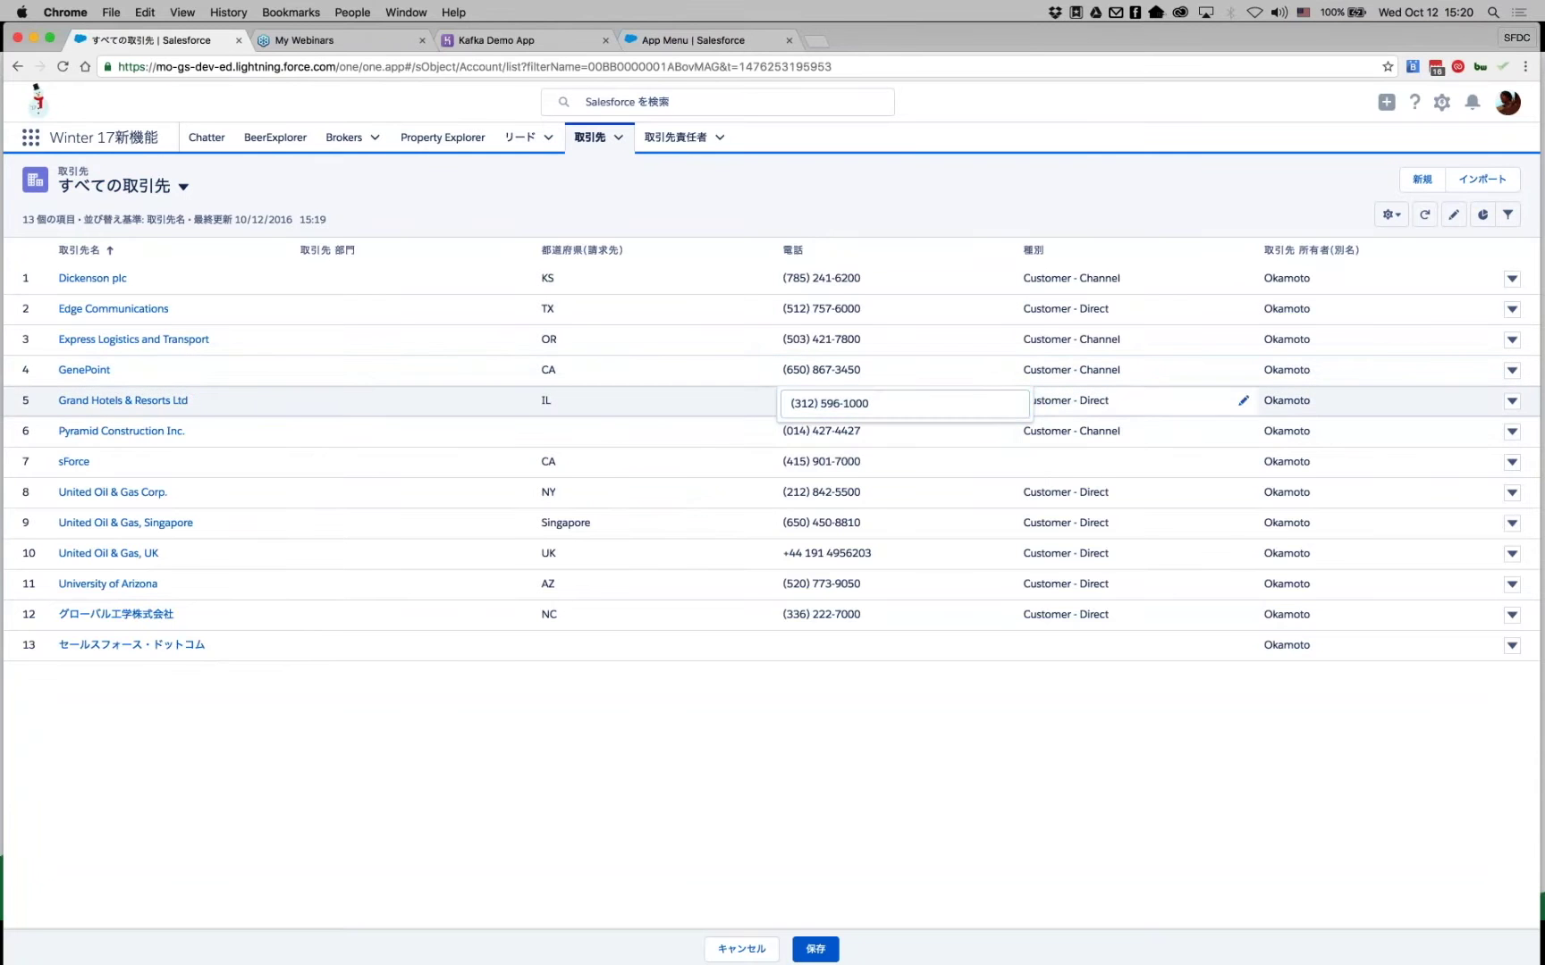
# Set the 種別 of the sForce account to Technology Partner inline and save the list.
pyautogui.click(1127, 462)
pyautogui.press('Return')
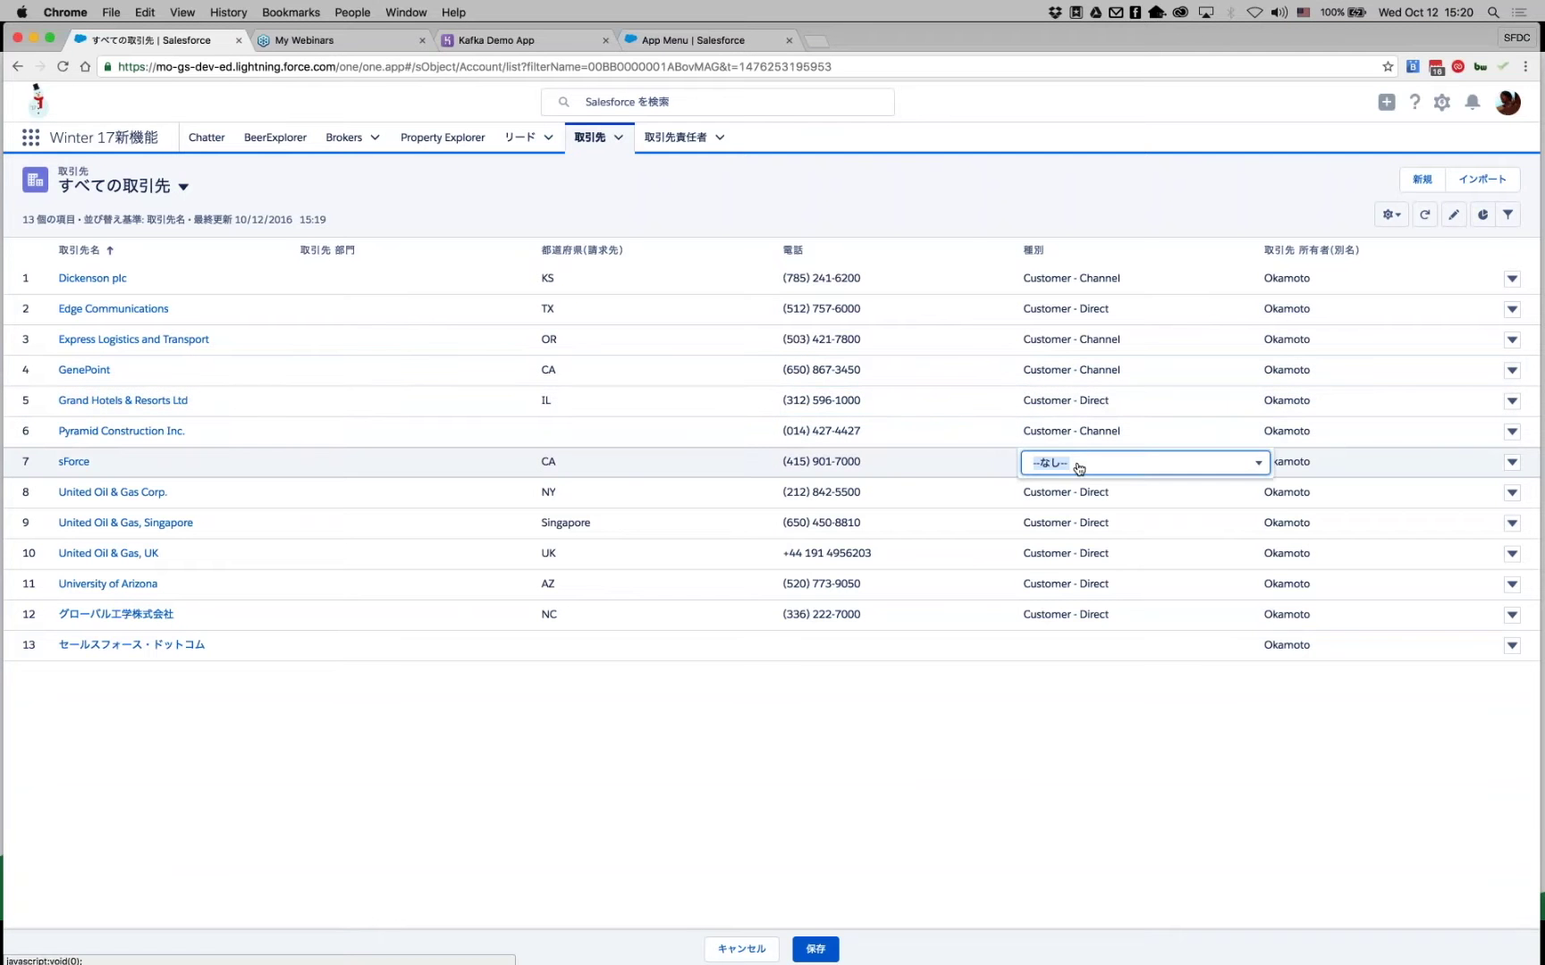
pyautogui.click(1079, 465)
pyautogui.scroll(-1, 1068, 621)
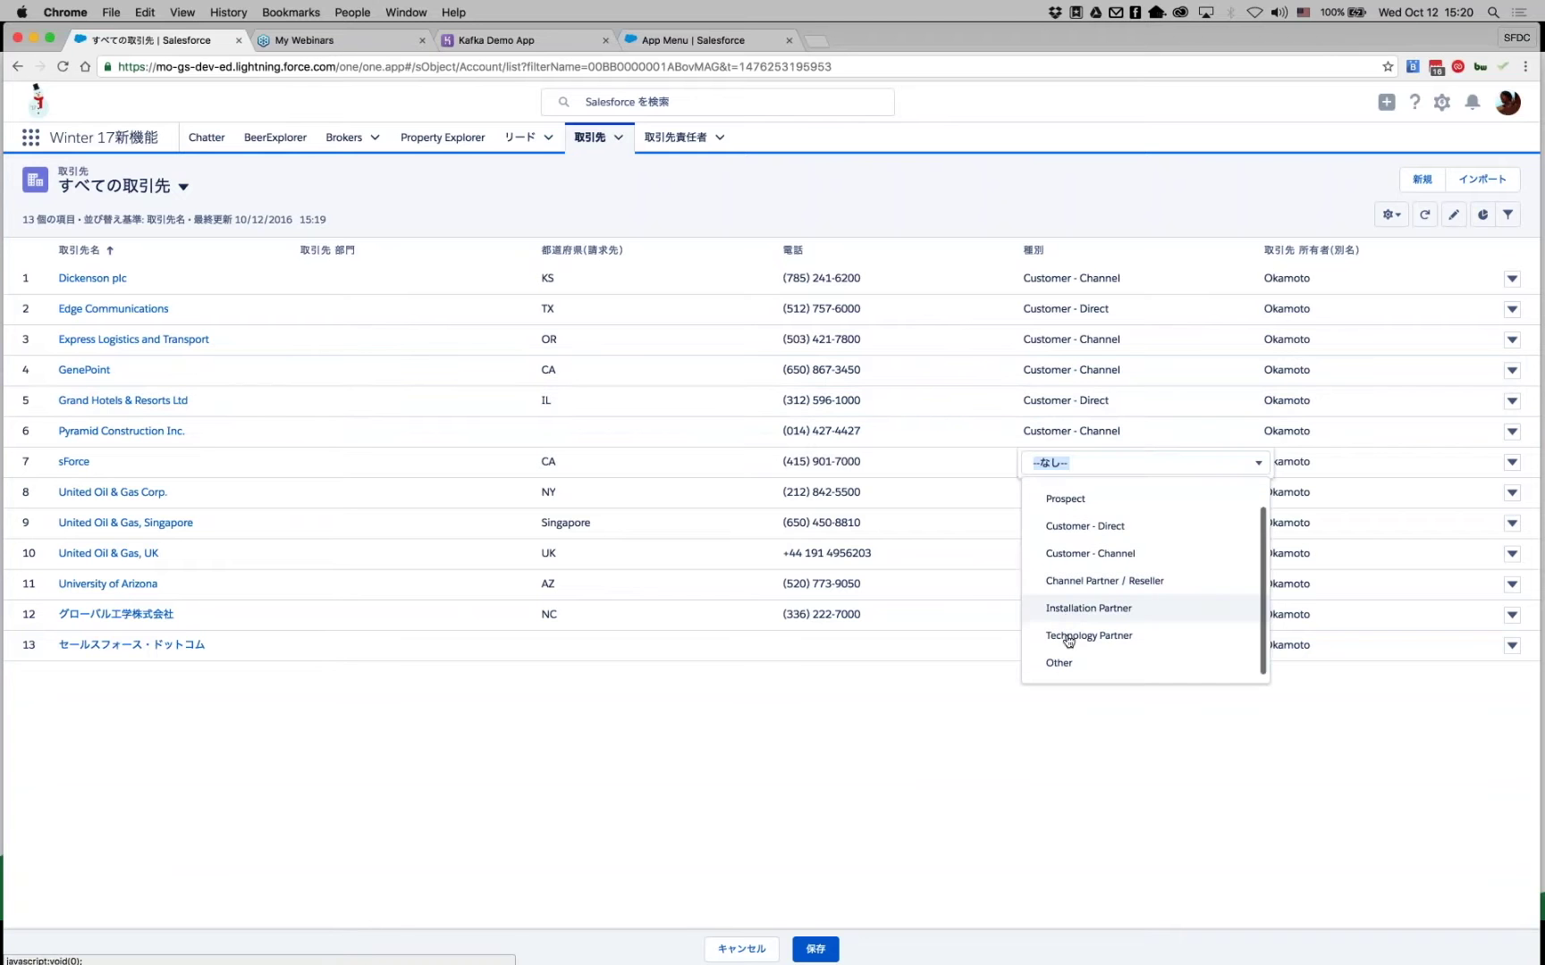
pyautogui.click(1067, 644)
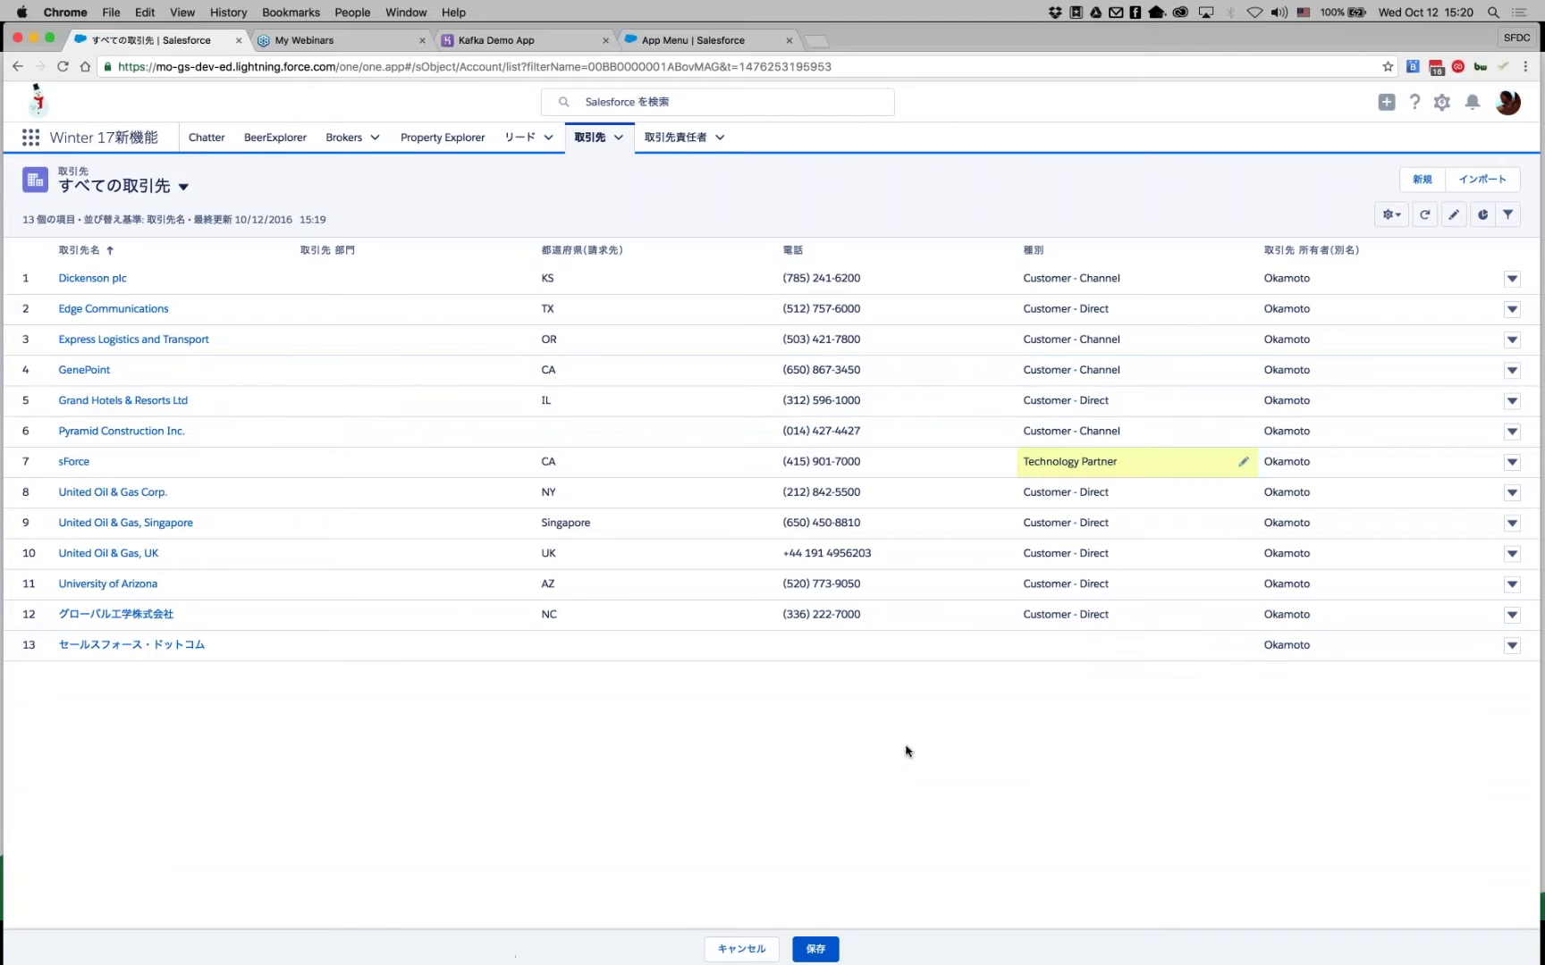
pyautogui.click(814, 950)
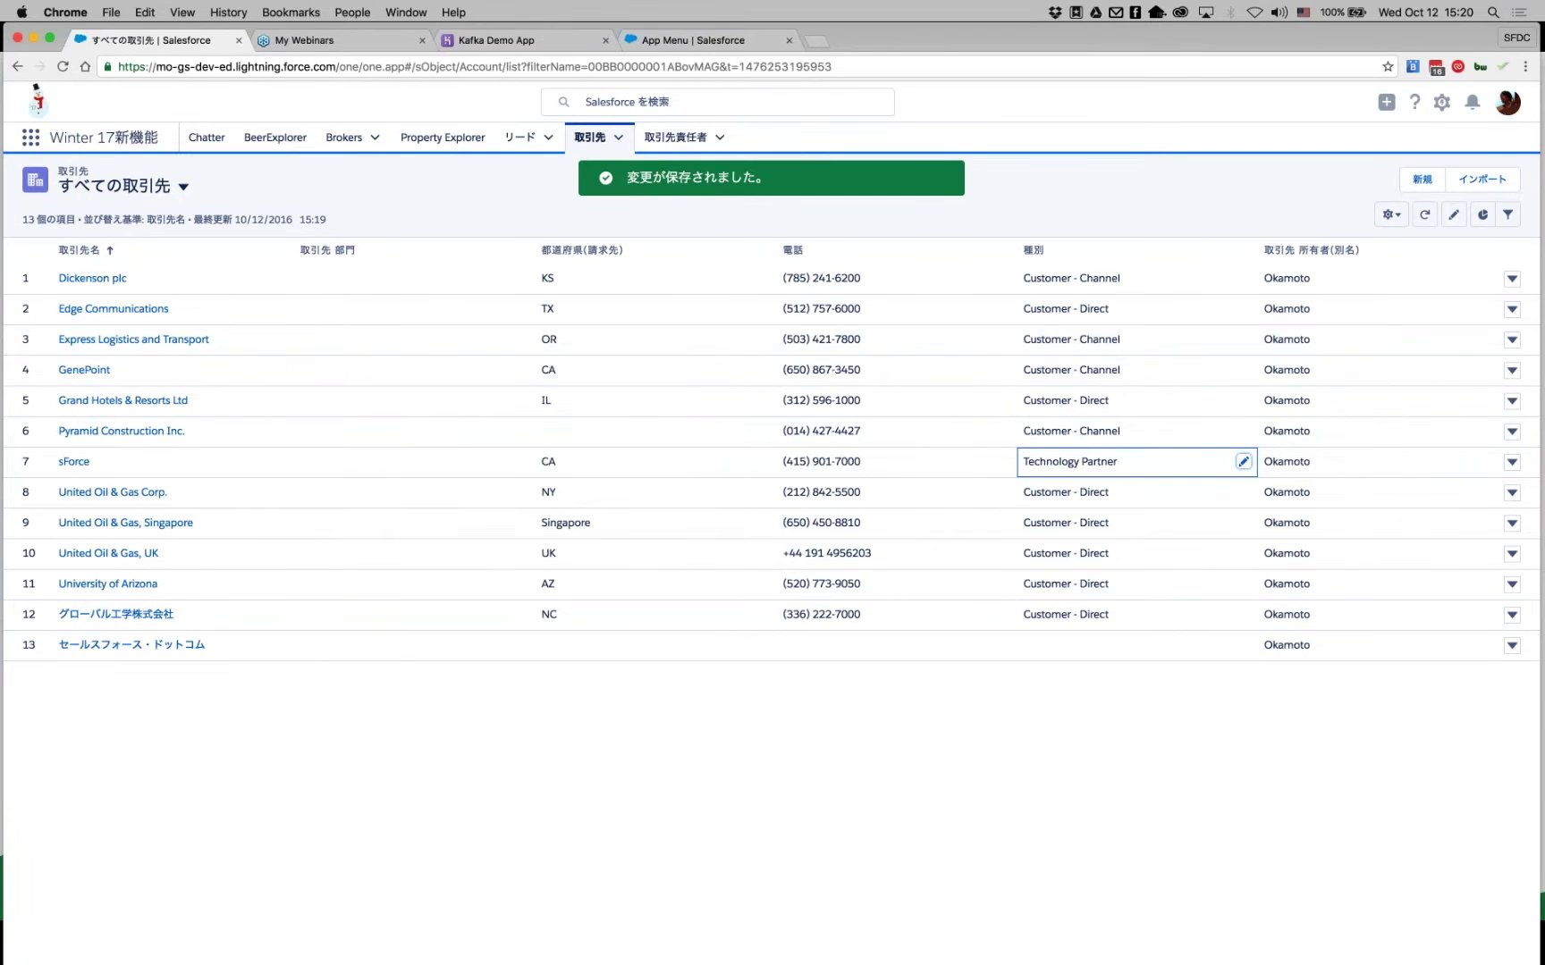
# Display the 業種別取引先 chart beside the account list and view the list view control options.
pyautogui.click(1482, 214)
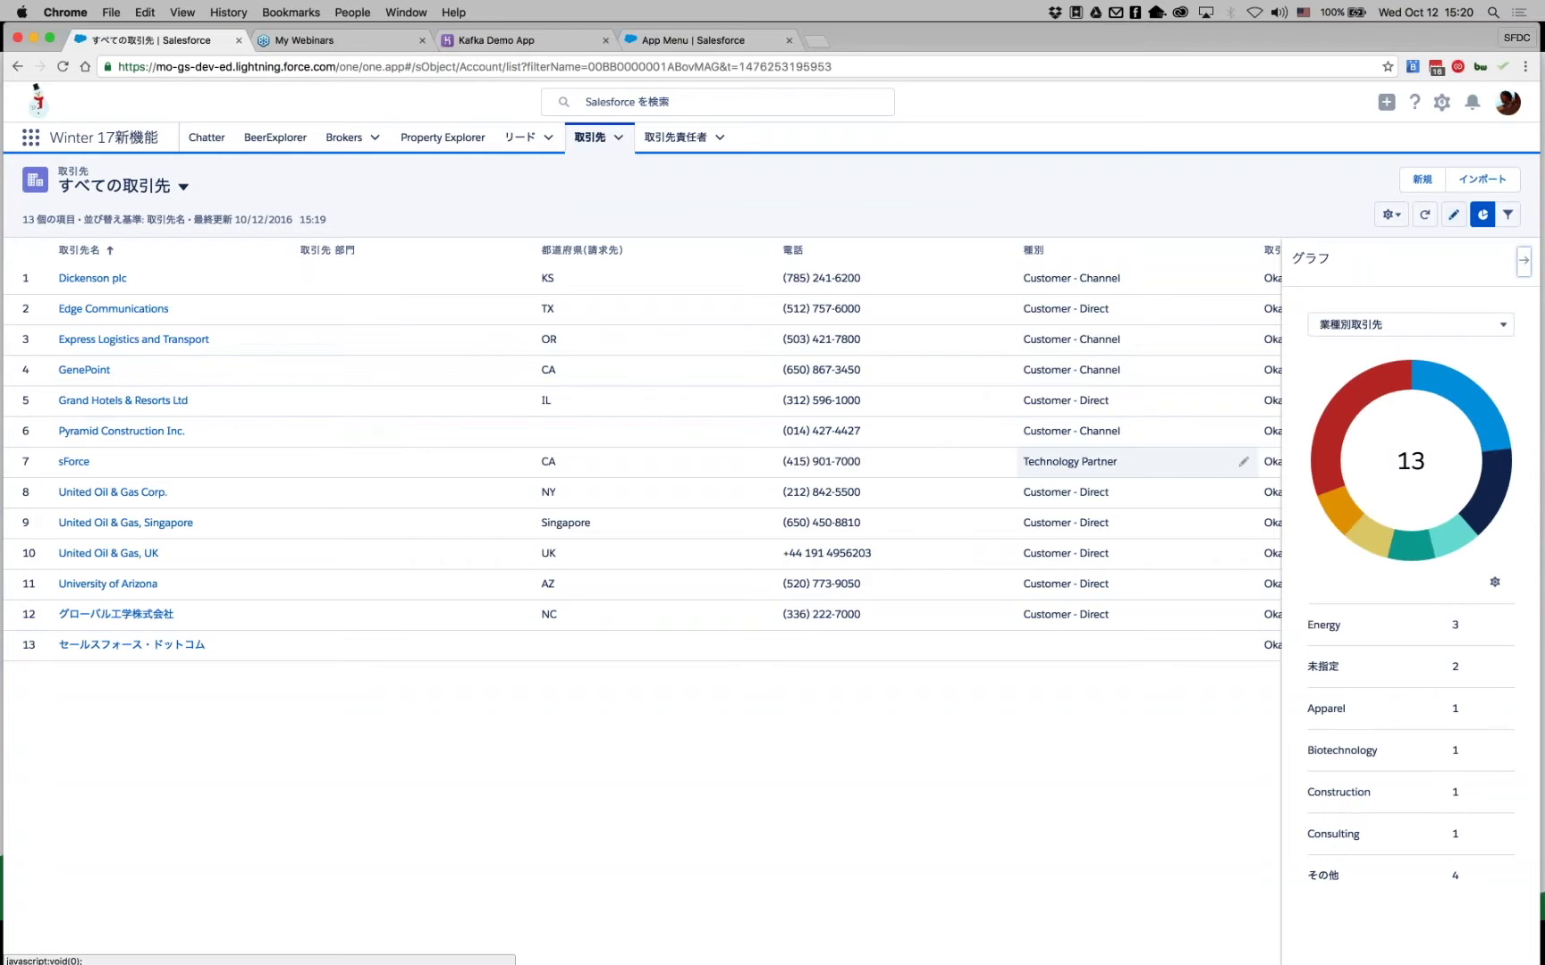
pyautogui.click(1391, 215)
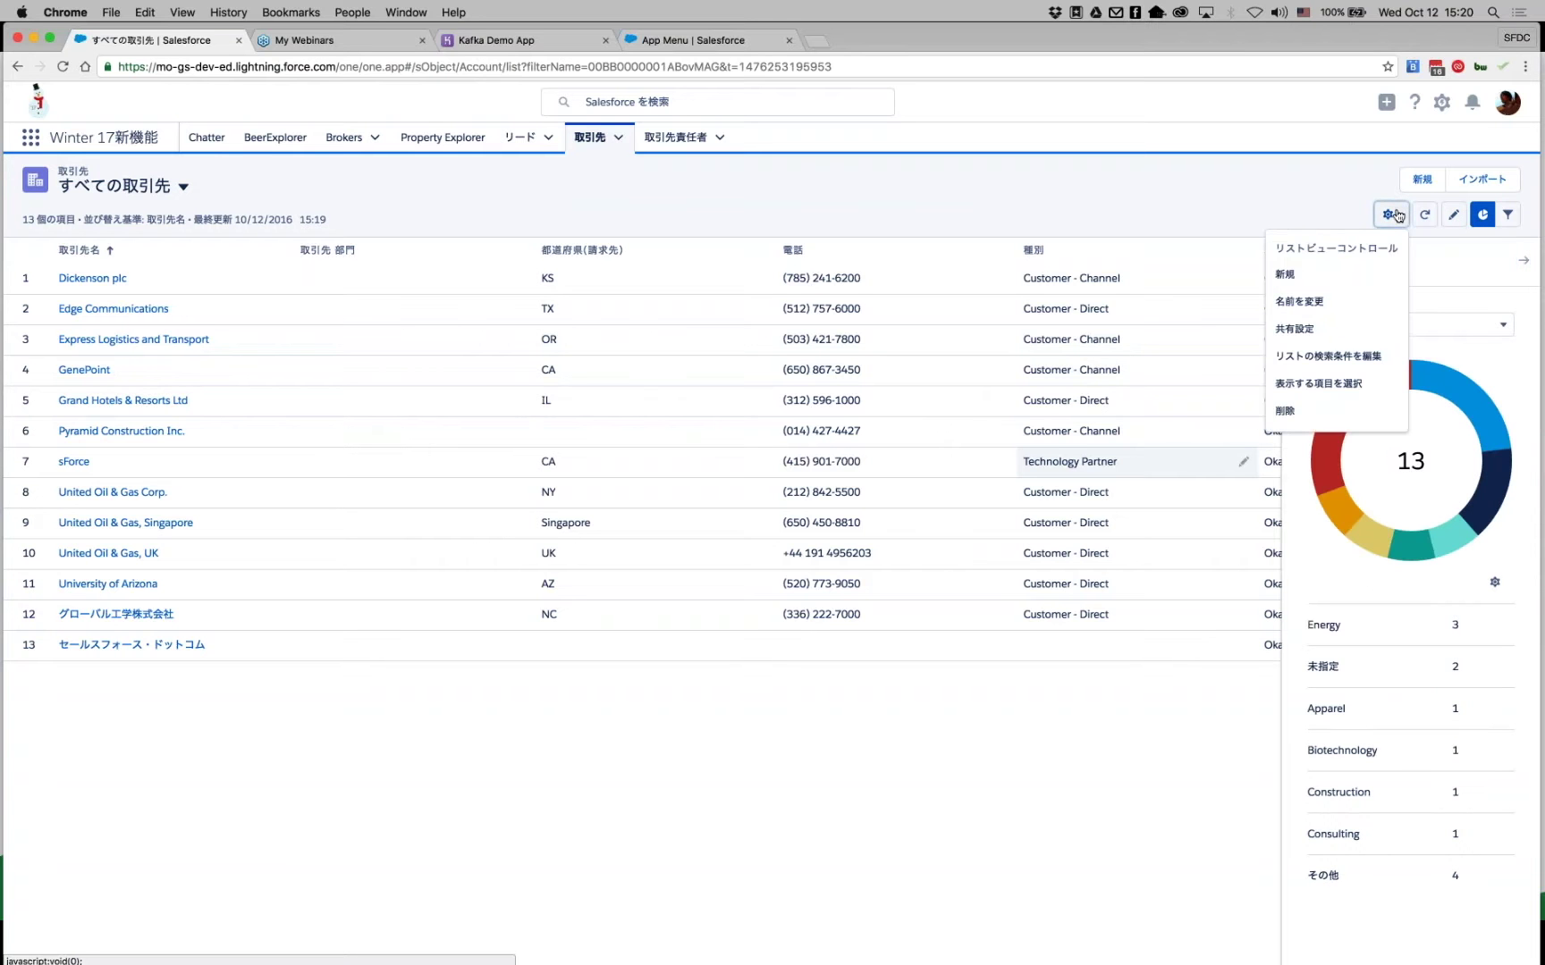
# Add a filter to the すべての取引先 list with field Active, operator 次の文字列と一致する and no value, and save it.
pyautogui.click(1507, 215)
pyautogui.click(1357, 320)
pyautogui.click(1327, 364)
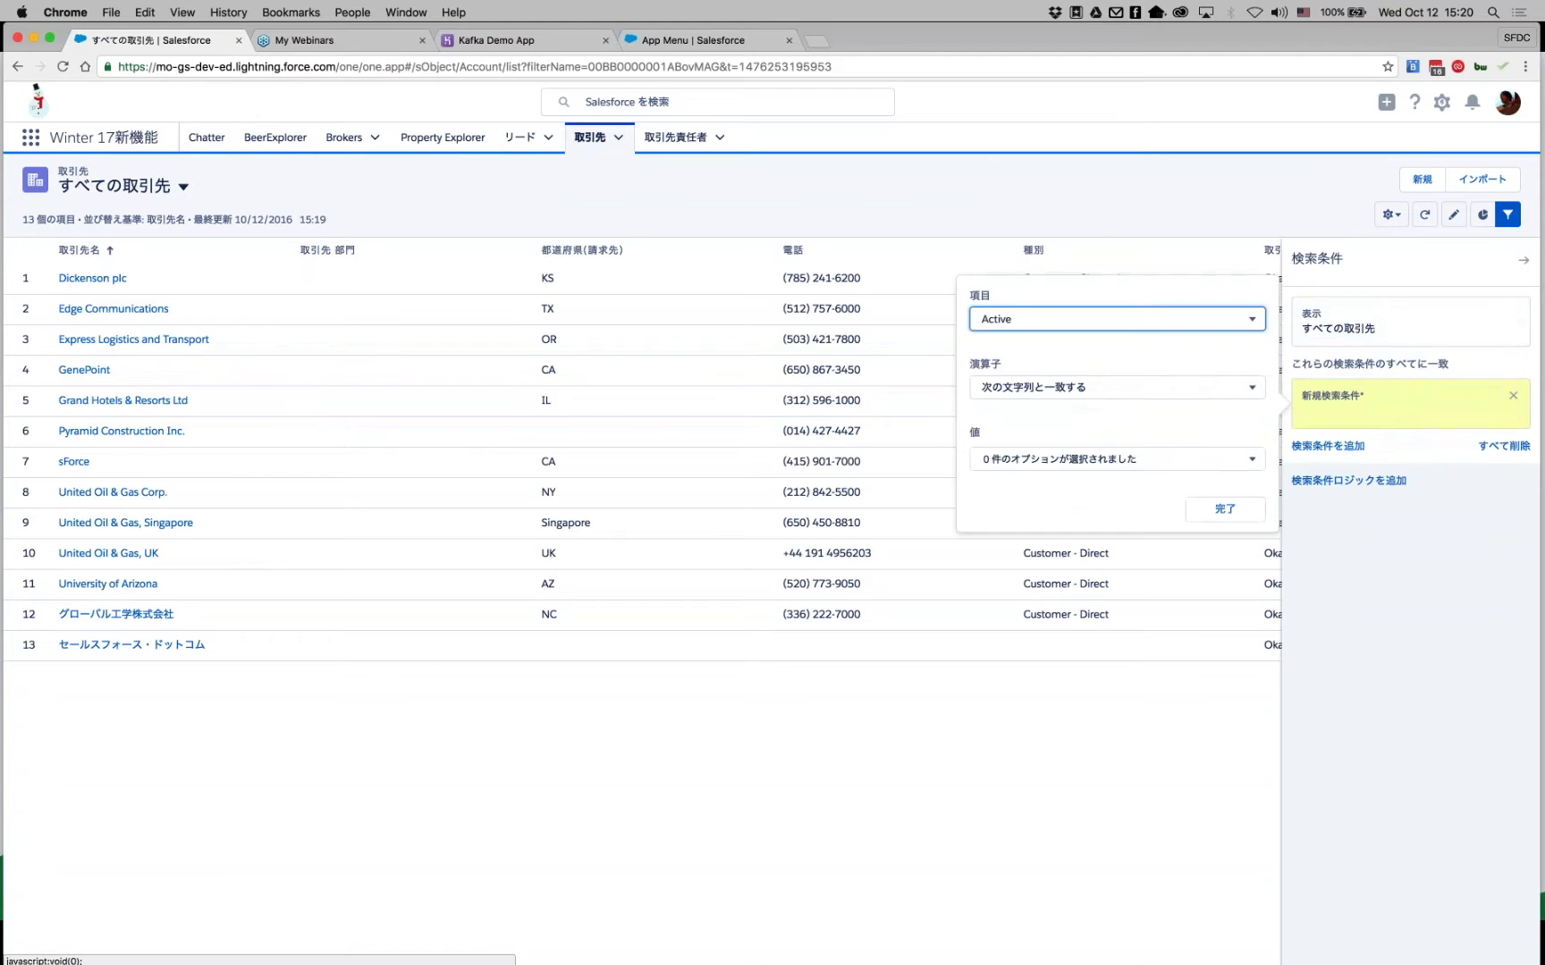
pyautogui.click(1162, 390)
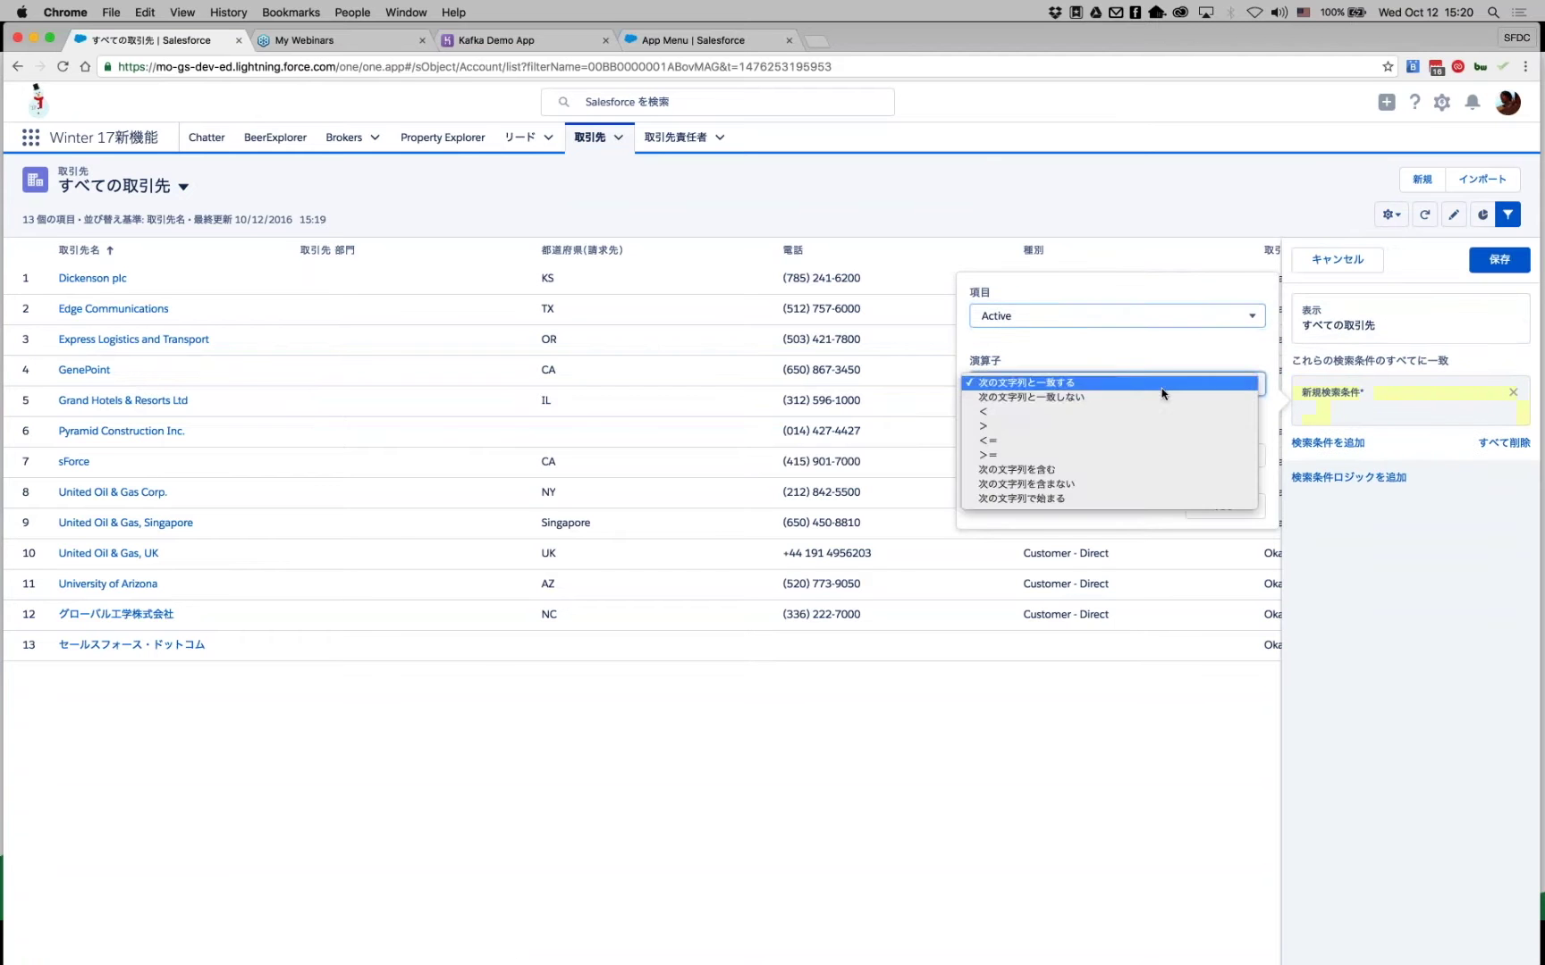
pyautogui.click(1154, 357)
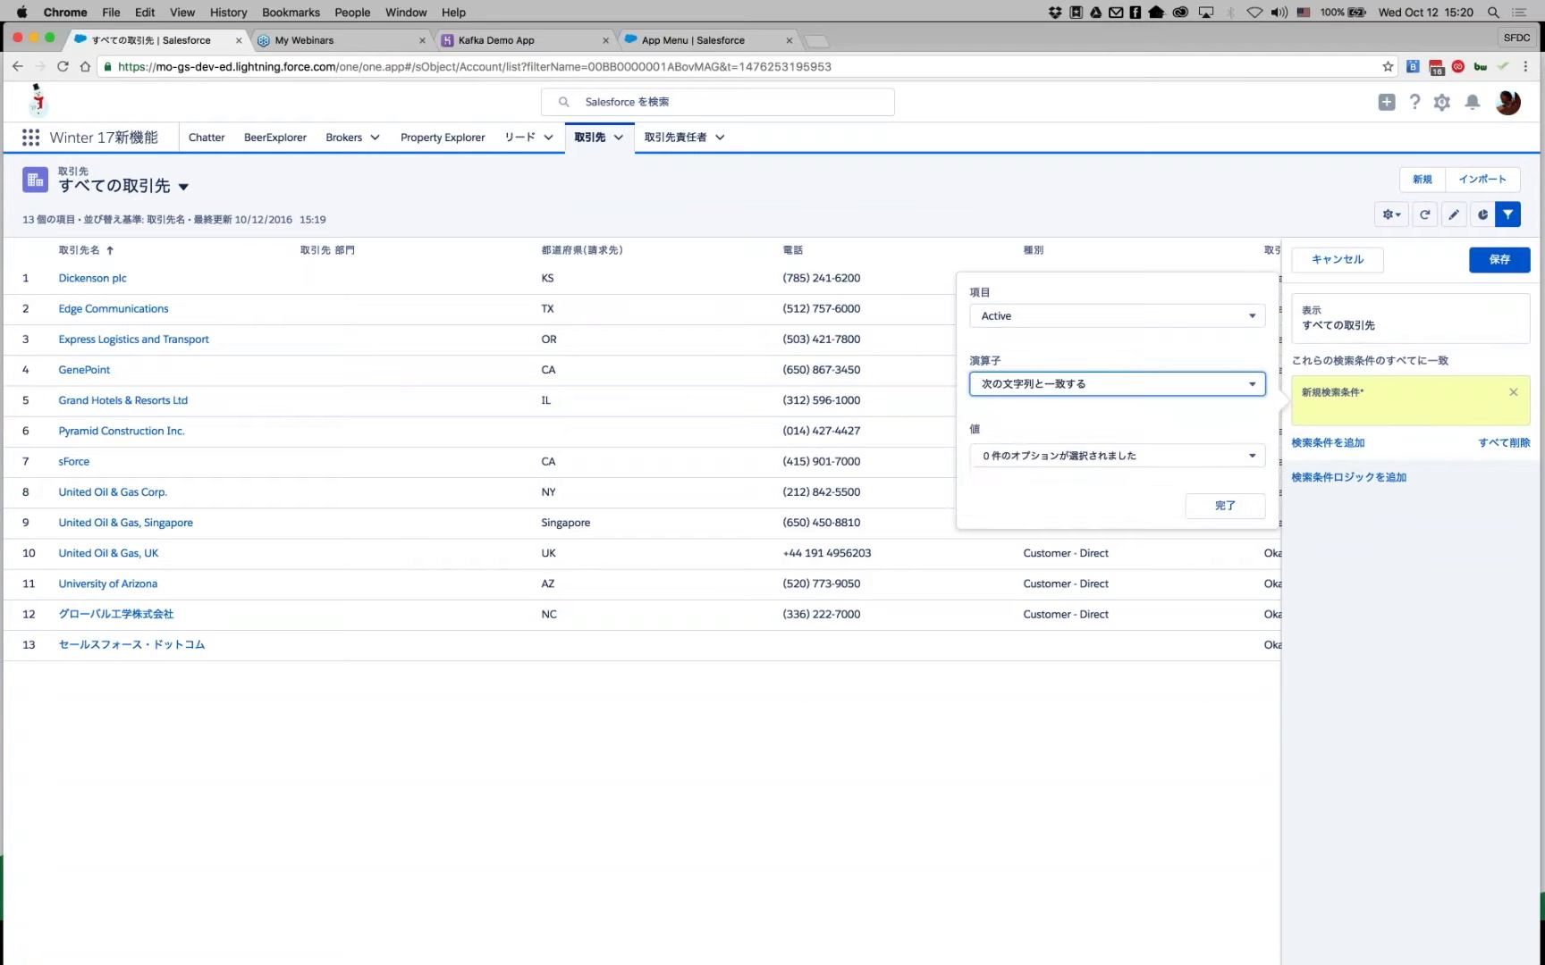
pyautogui.click(1225, 505)
pyautogui.click(1499, 259)
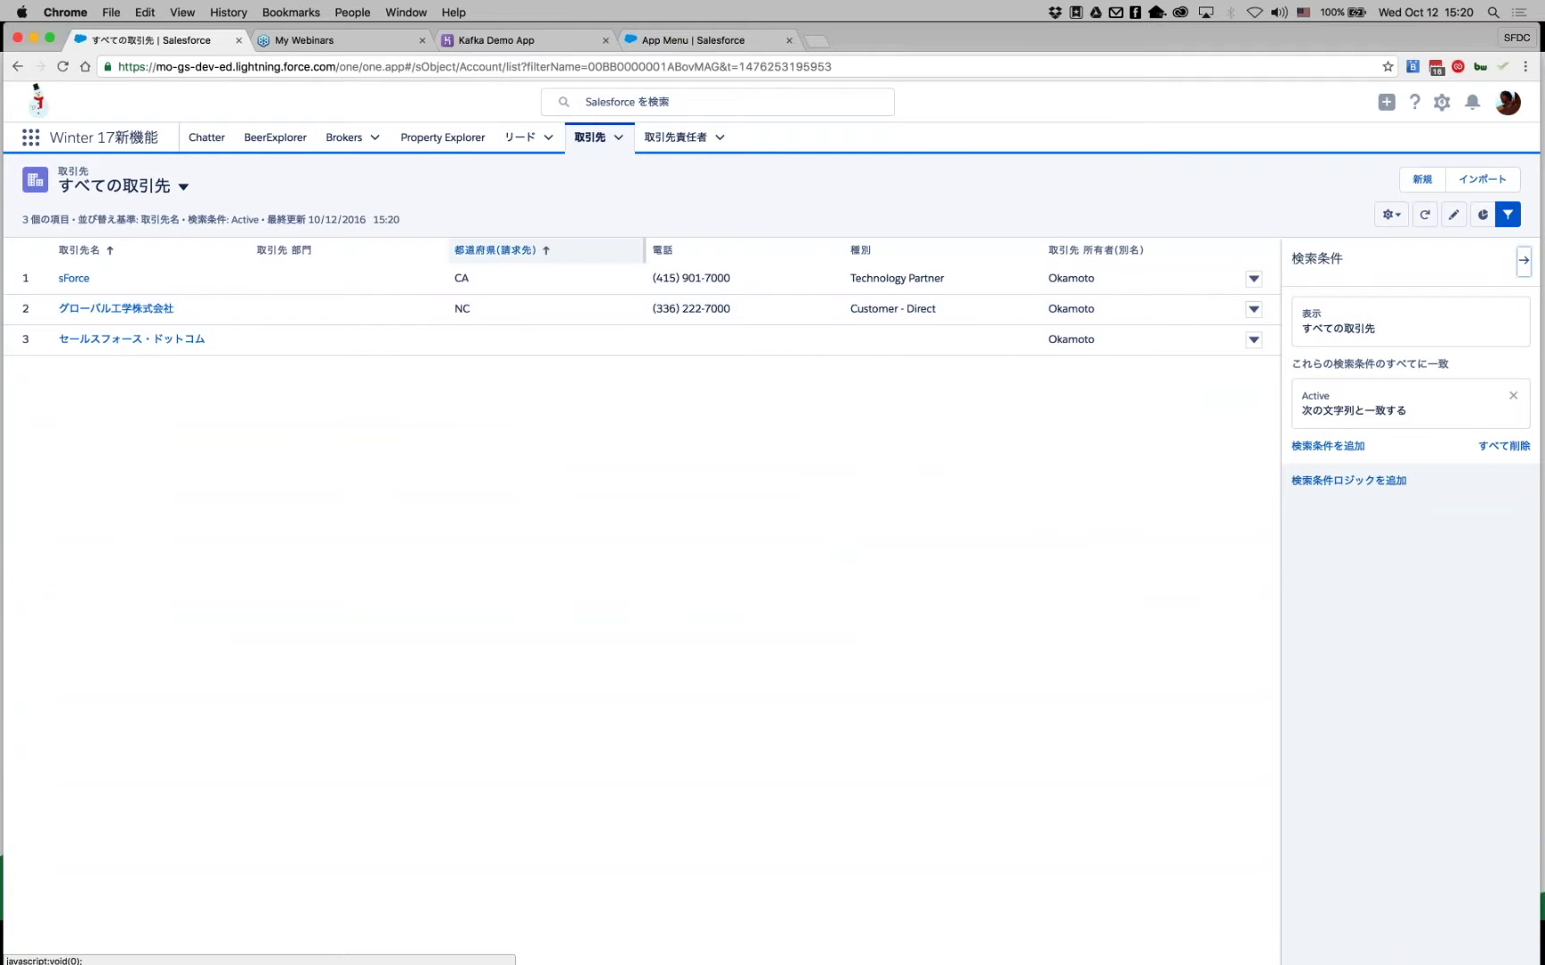
# Switch to the PowerPoint presentation to show the ライブフィード and comment rich text slides, and return to Chrome.
pyautogui.press('super+Tab')
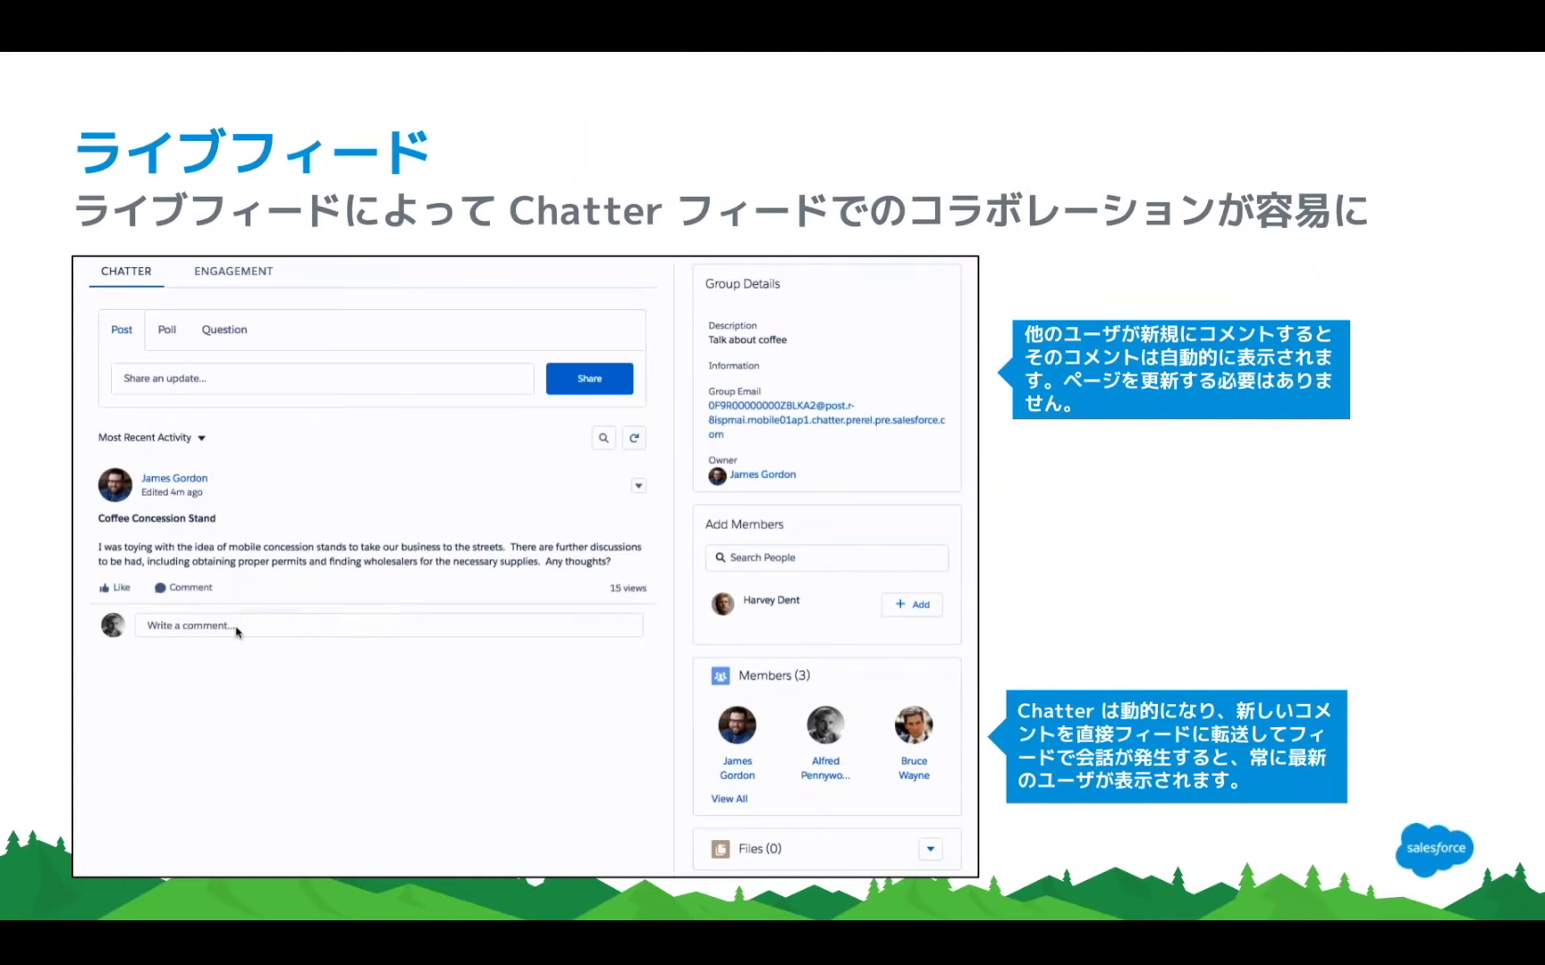
pyautogui.click(230, 631)
pyautogui.press('Right')
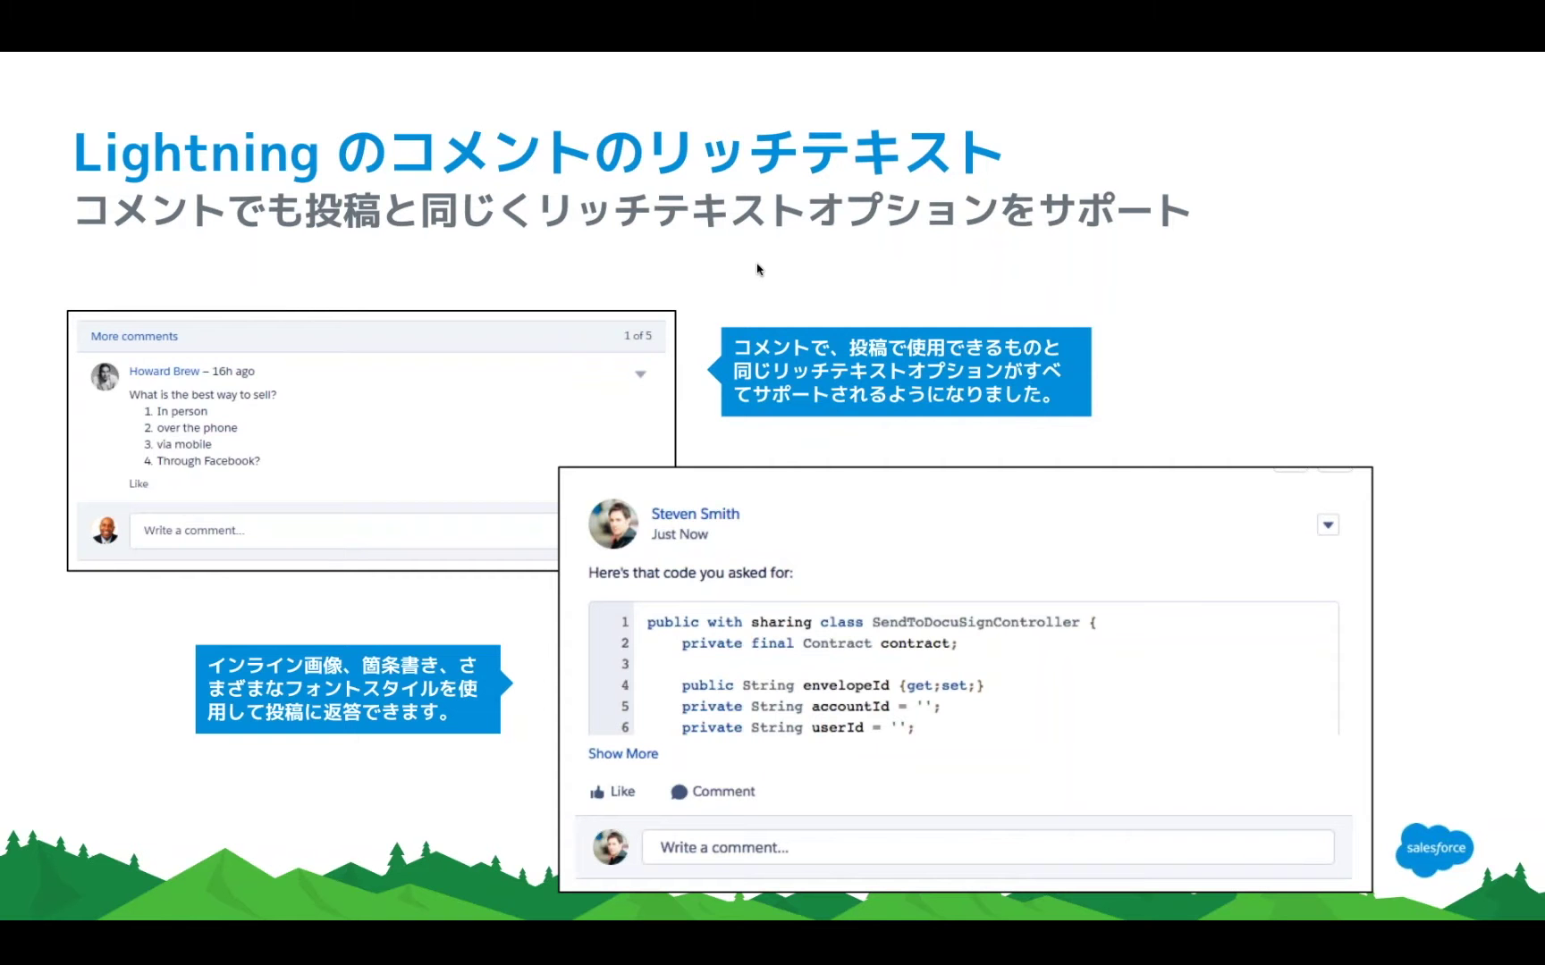
pyautogui.press('super+Tab')
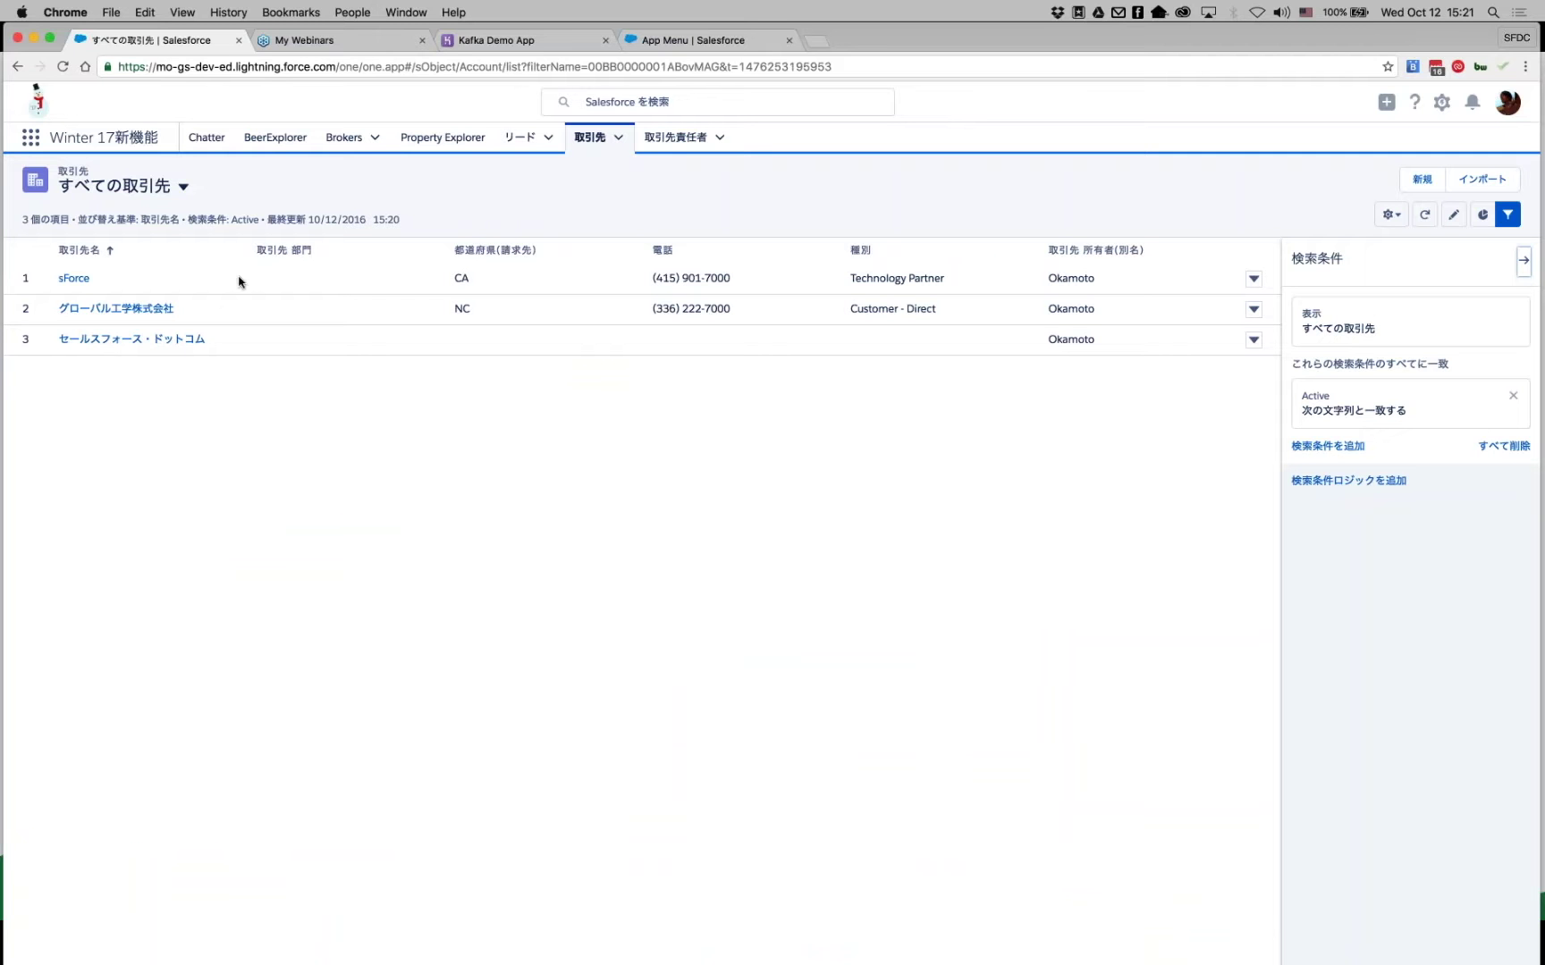
# Open the Chatter feed, view the profile of the first post's author, and return to the feed.
pyautogui.click(207, 137)
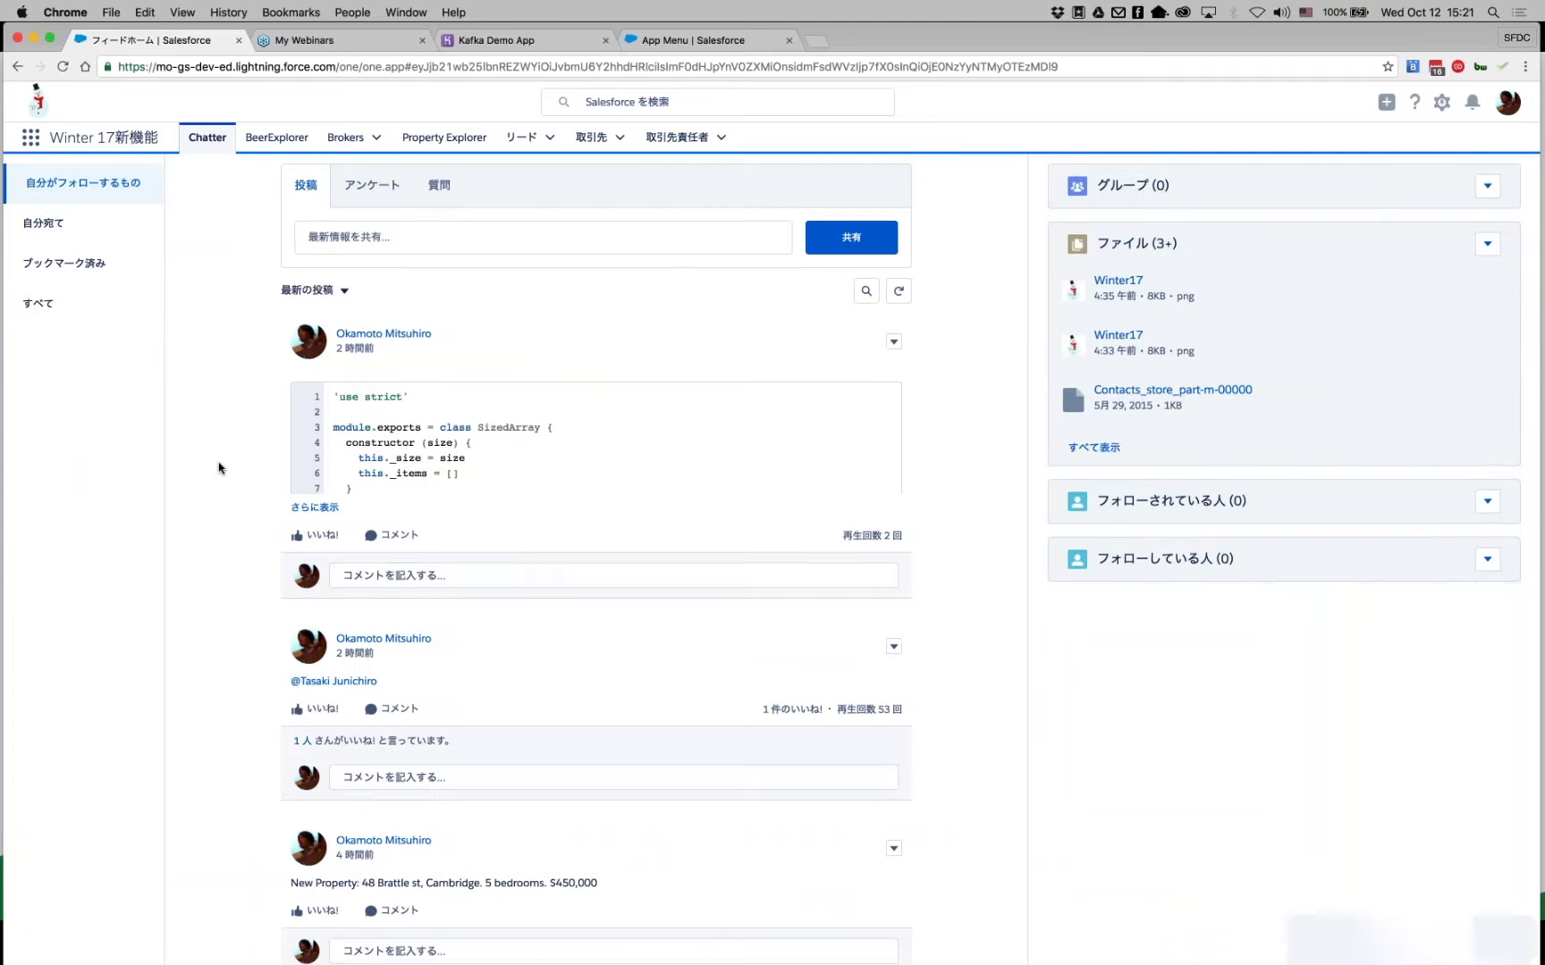
pyautogui.moveTo(382, 333)
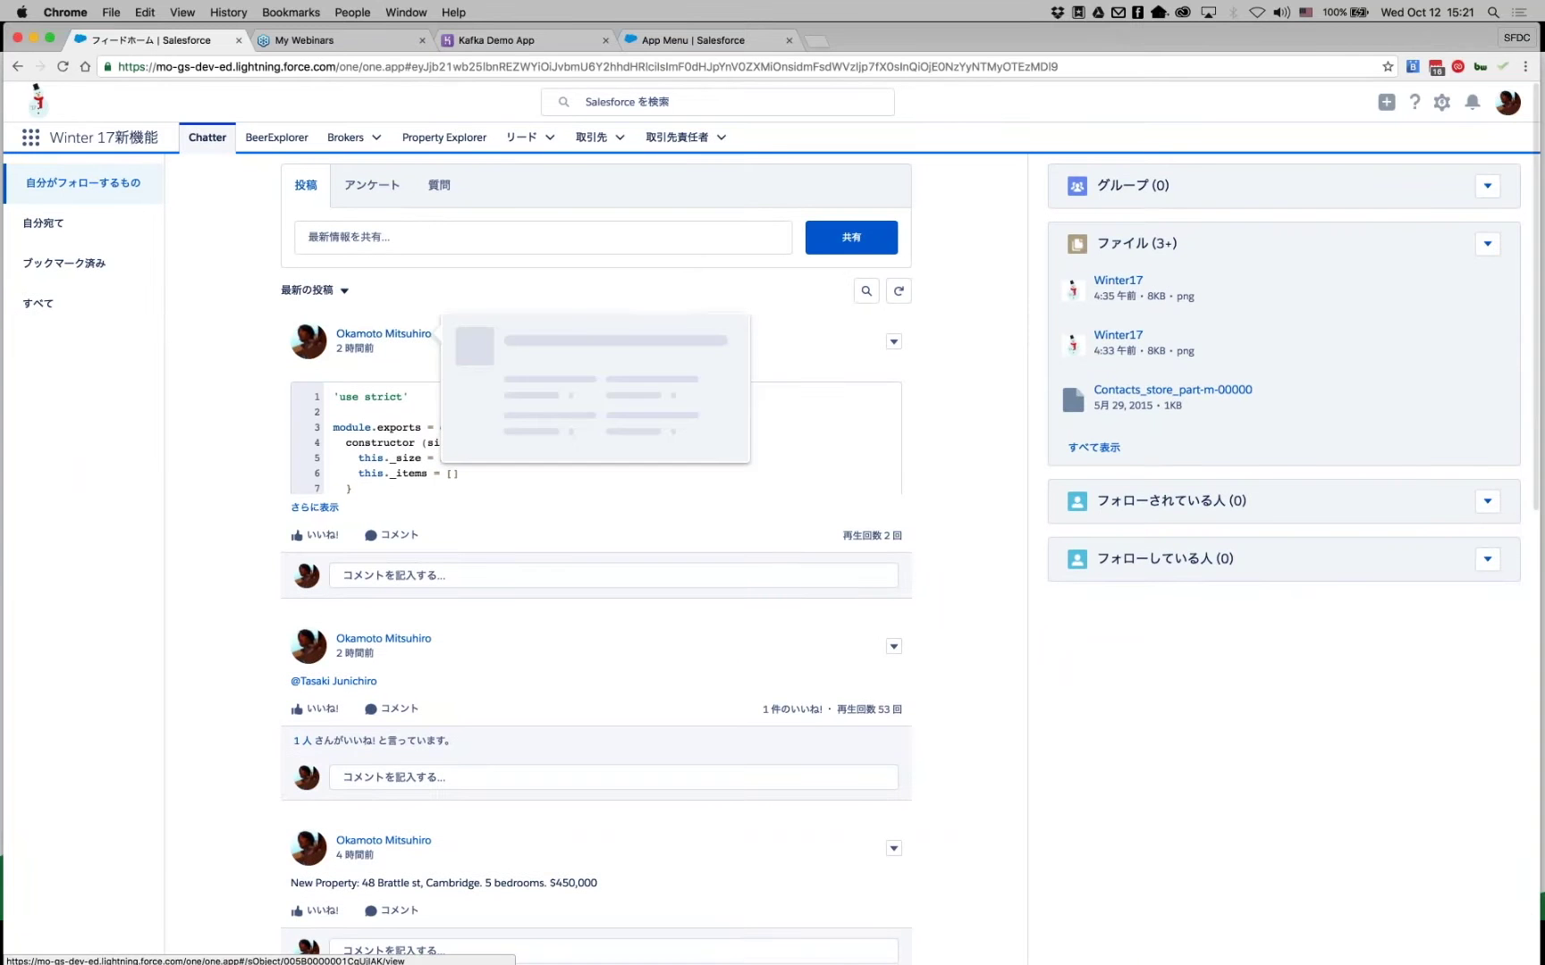
pyautogui.click(383, 333)
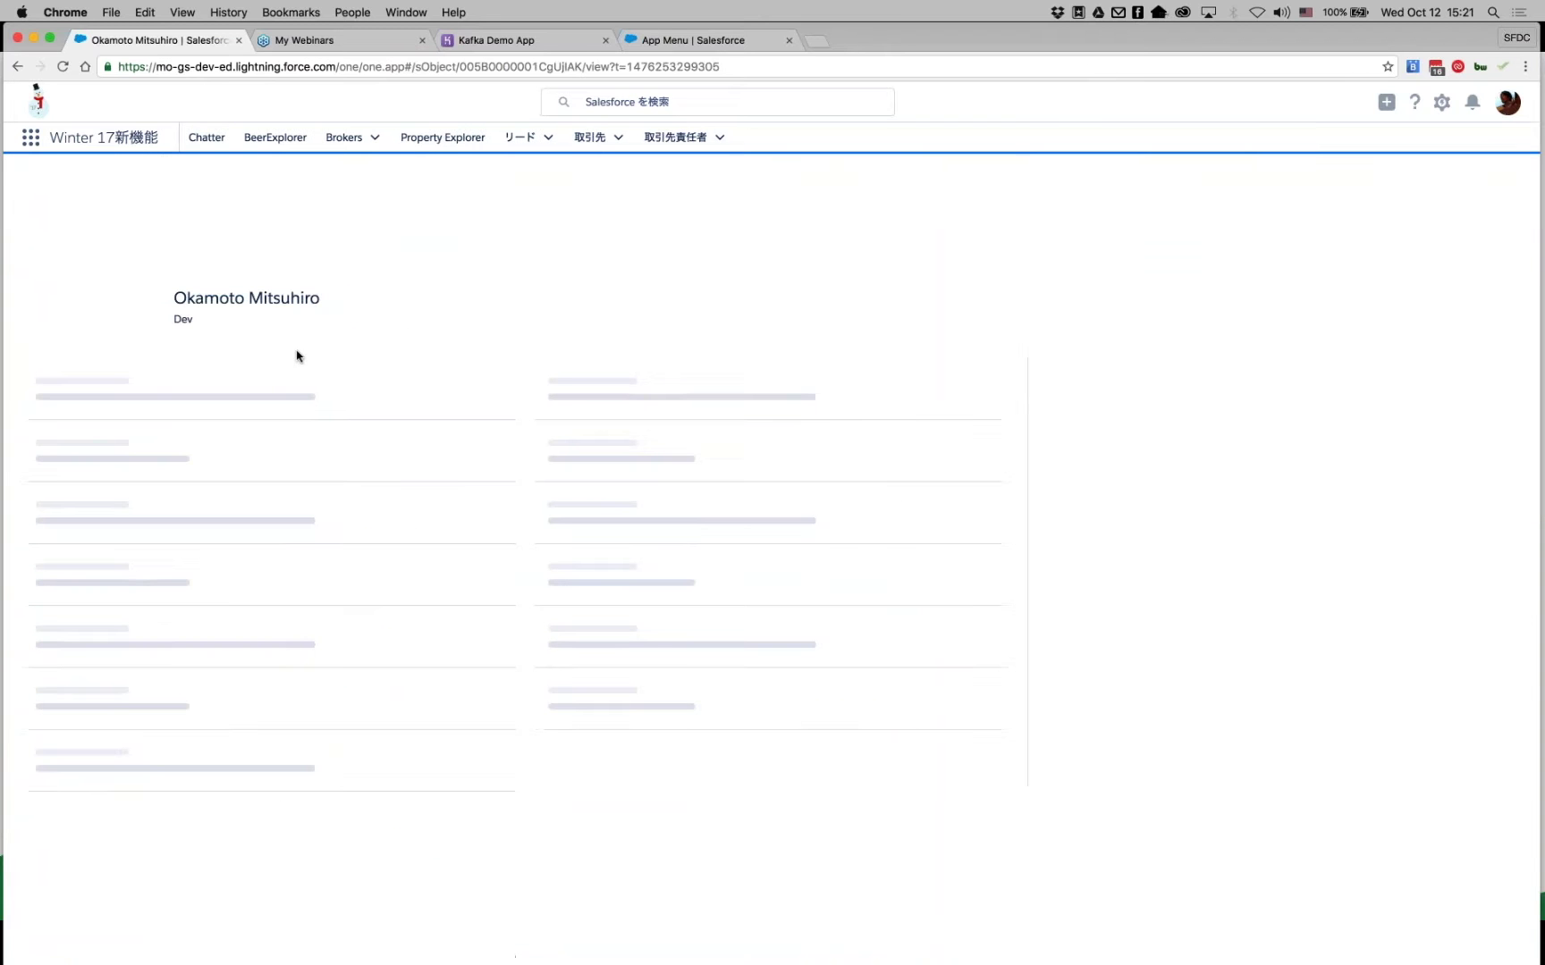
pyautogui.press('super+bracketleft')
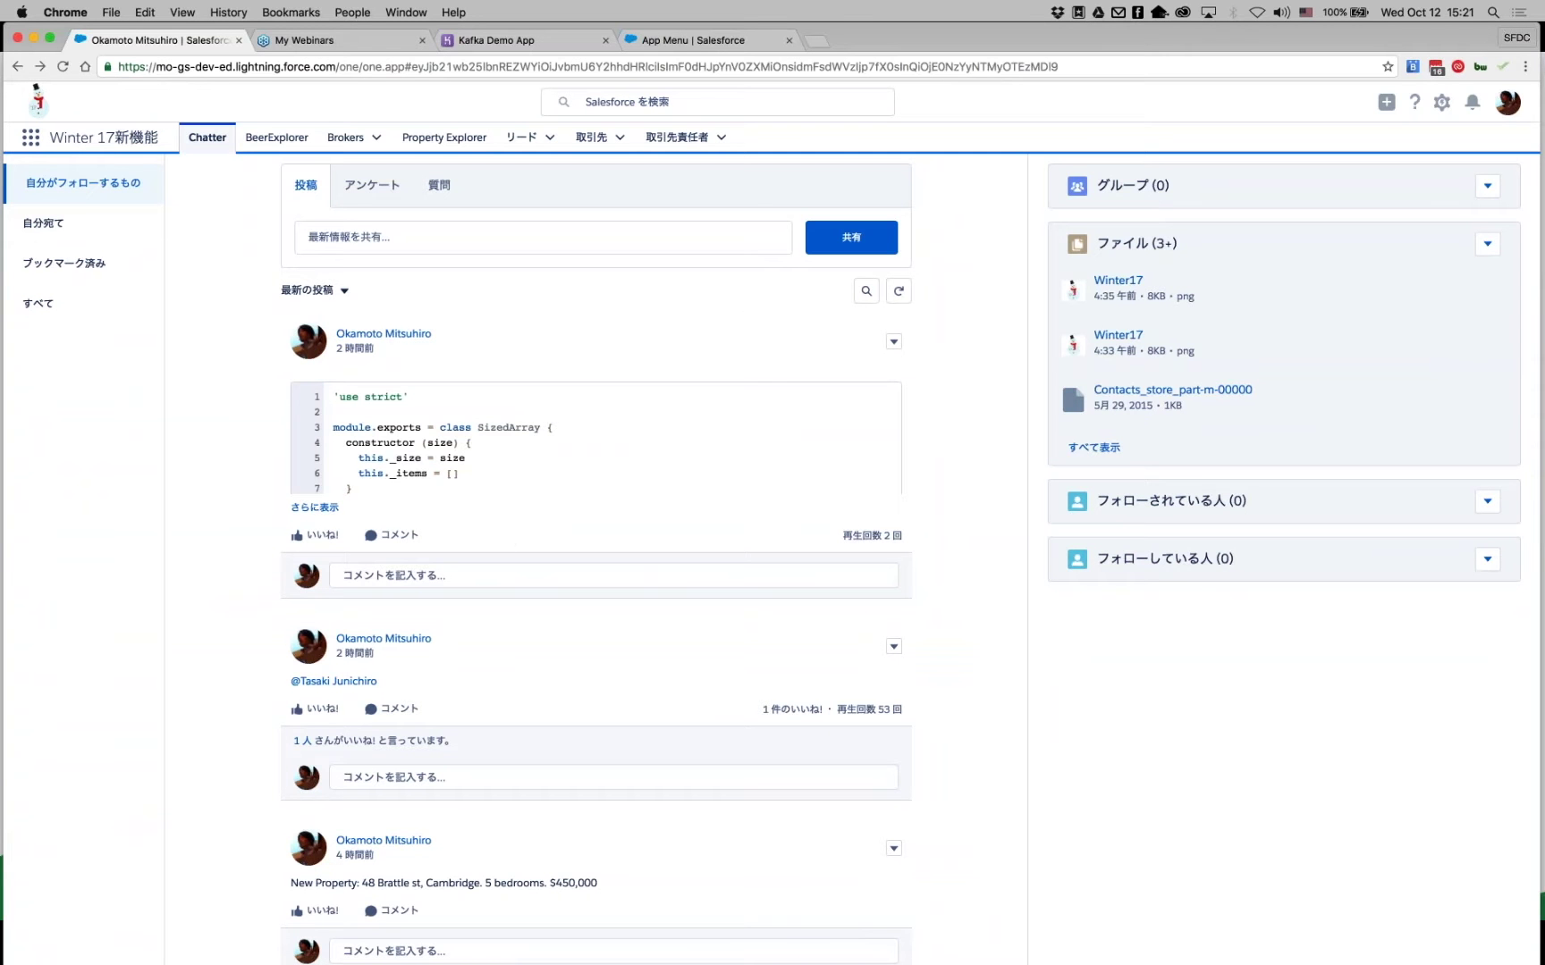
# View the action options of the first Chatter post and expand its code snippet in full.
pyautogui.click(893, 342)
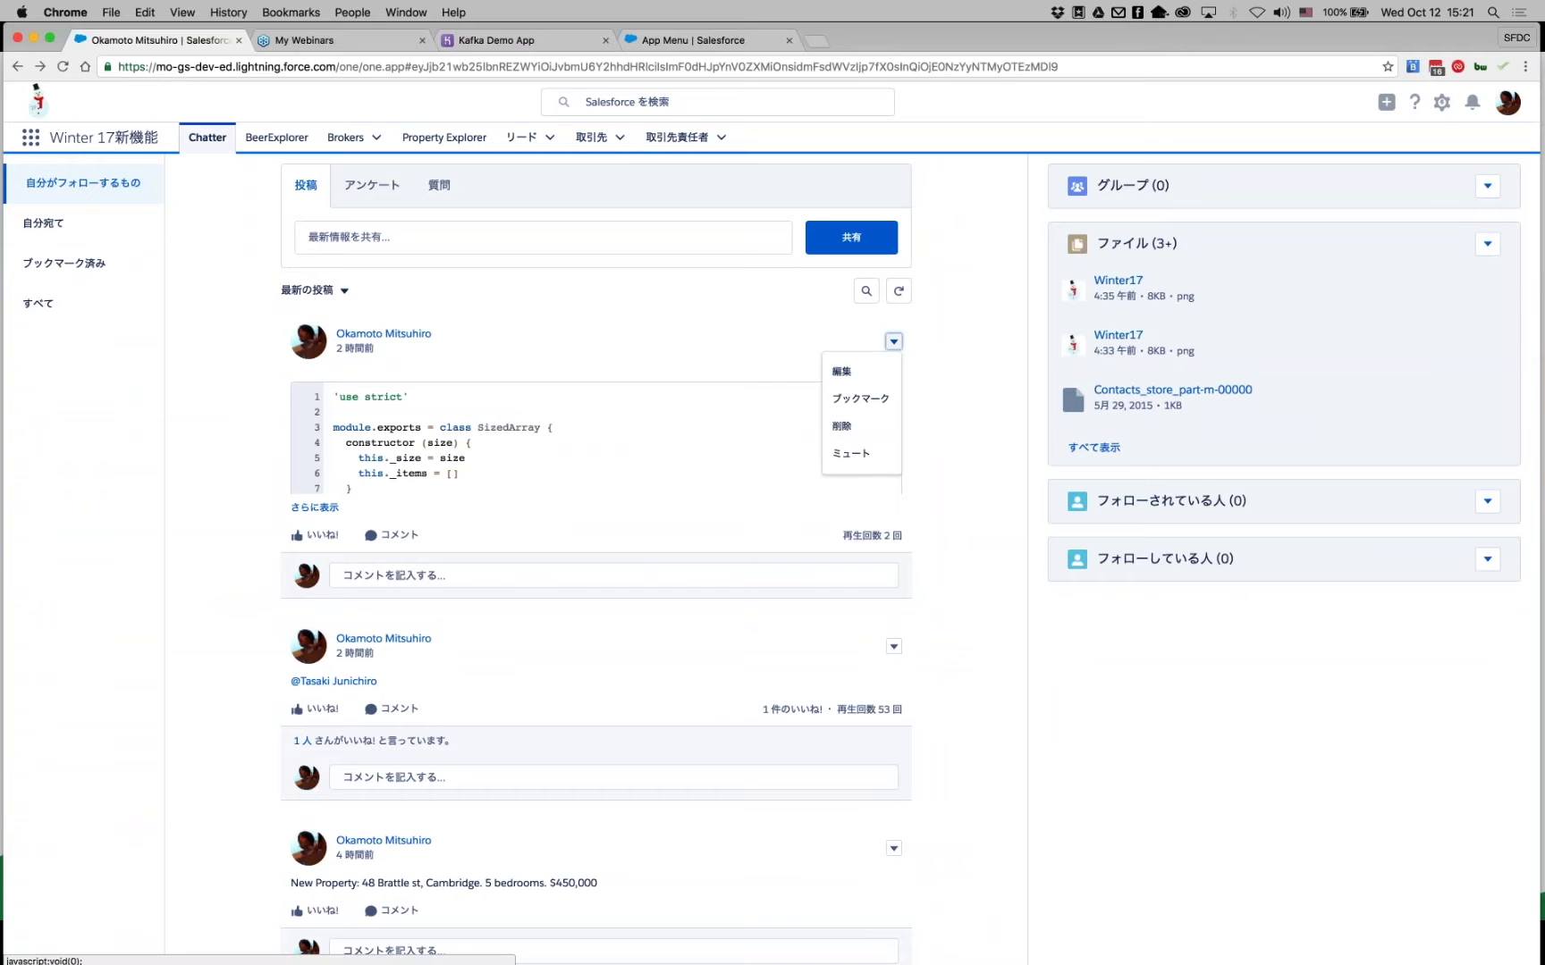
pyautogui.click(745, 342)
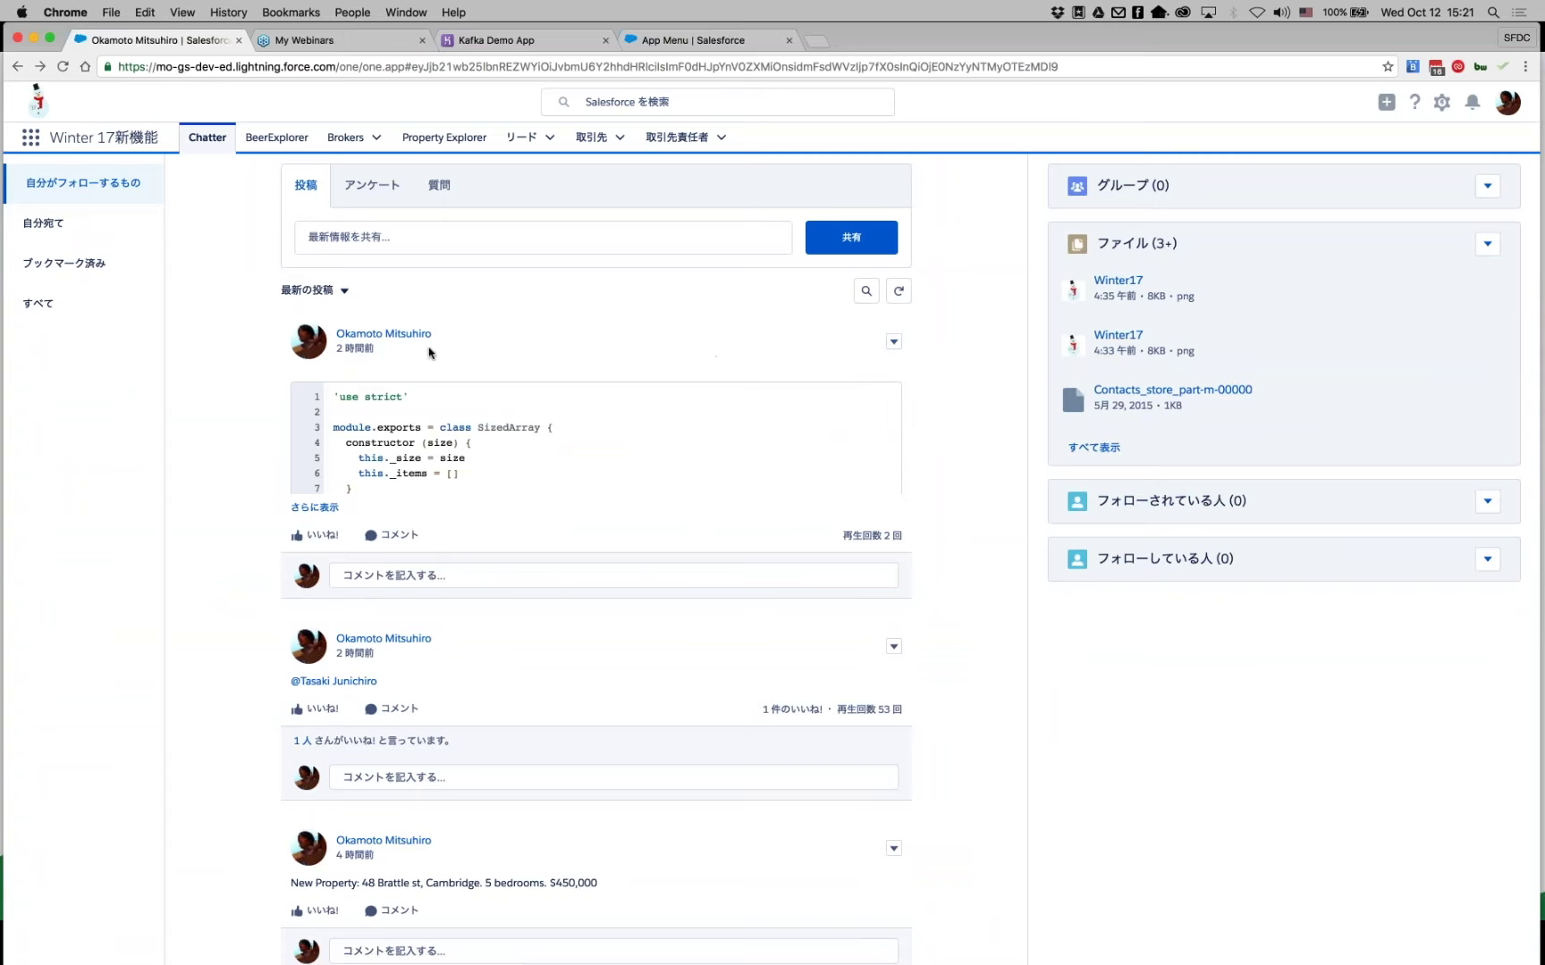
pyautogui.moveTo(411, 334)
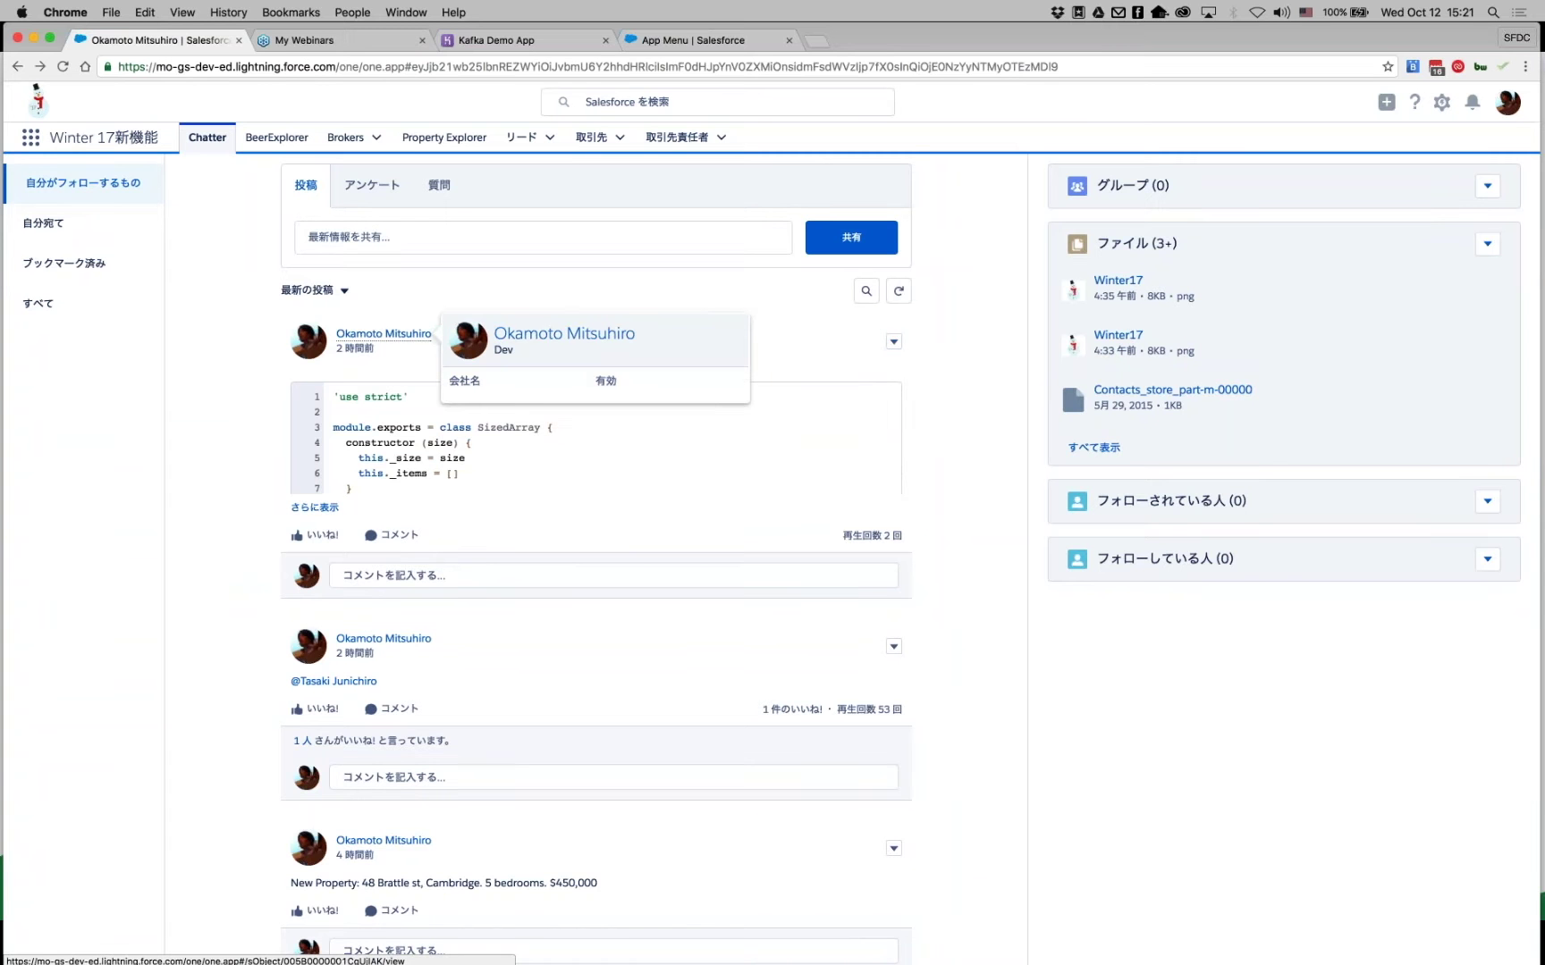
pyautogui.click(314, 507)
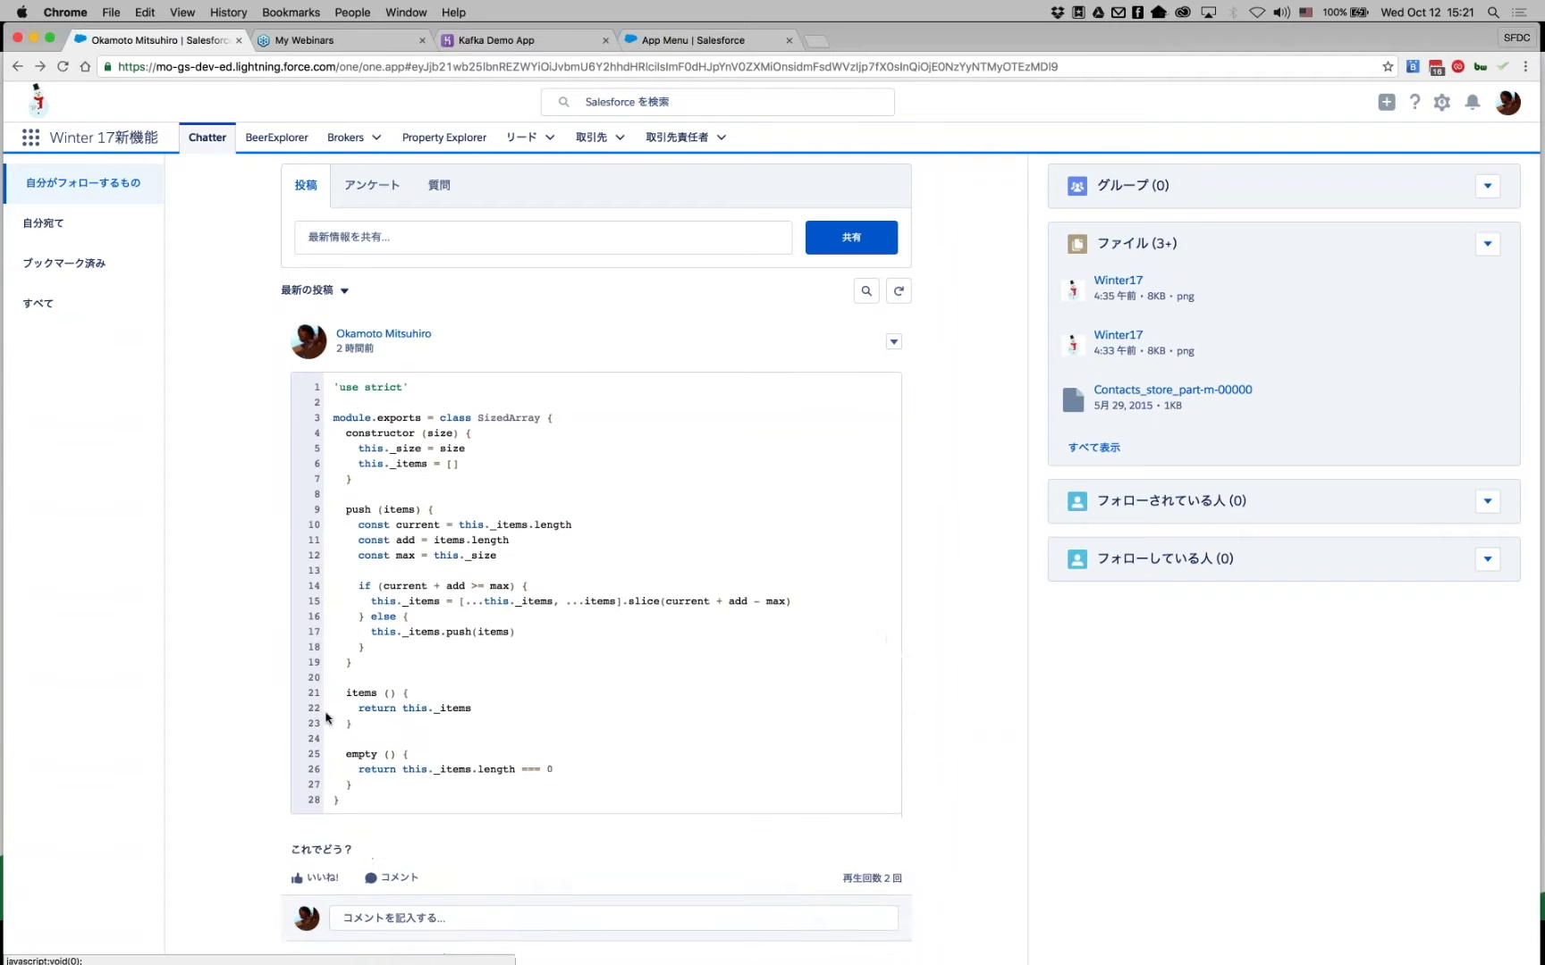
# Look through the posts and comments in the Chatter feed around the expanded code snippet.
pyautogui.scroll(-3, 330, 737)
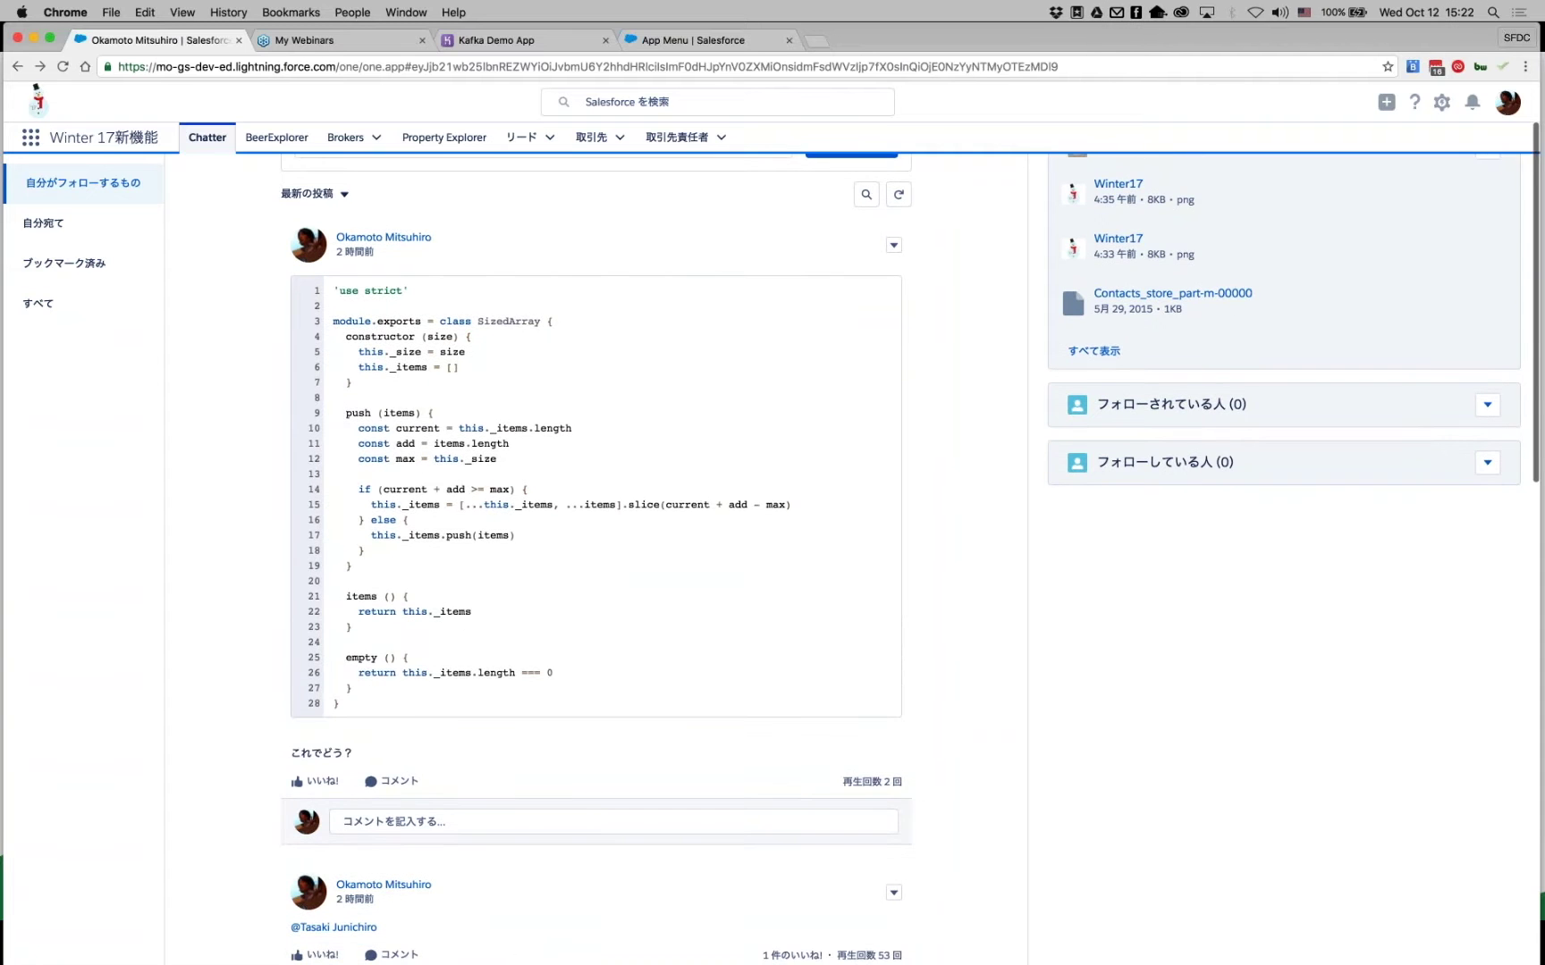
pyautogui.scroll(-3, 595, 554)
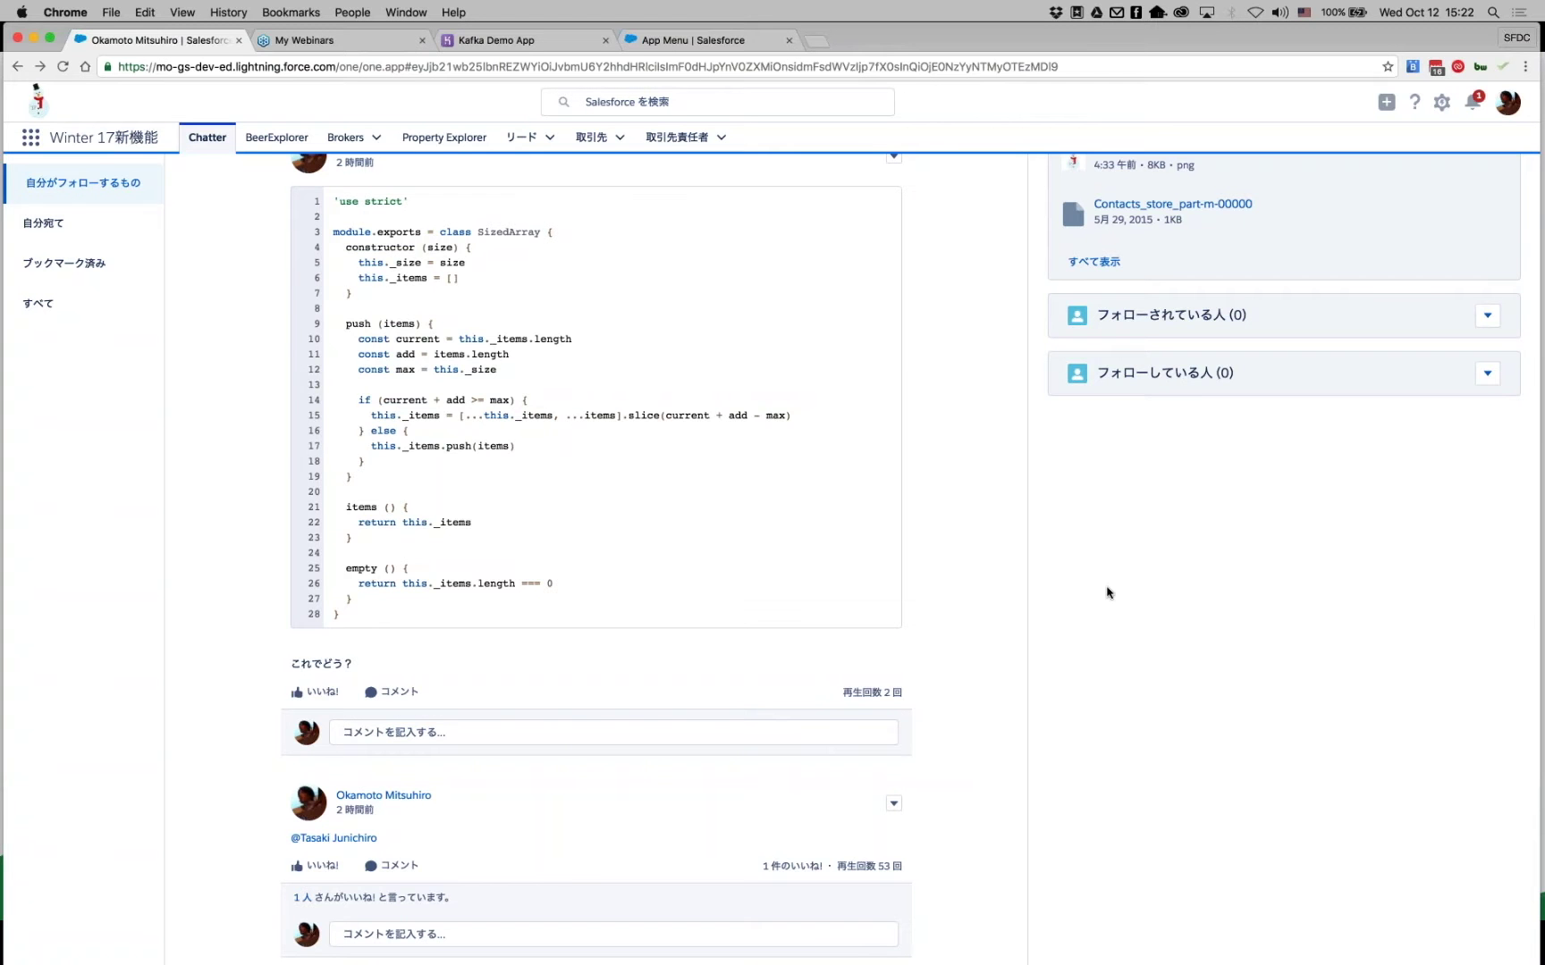
pyautogui.scroll(2, 1106, 593)
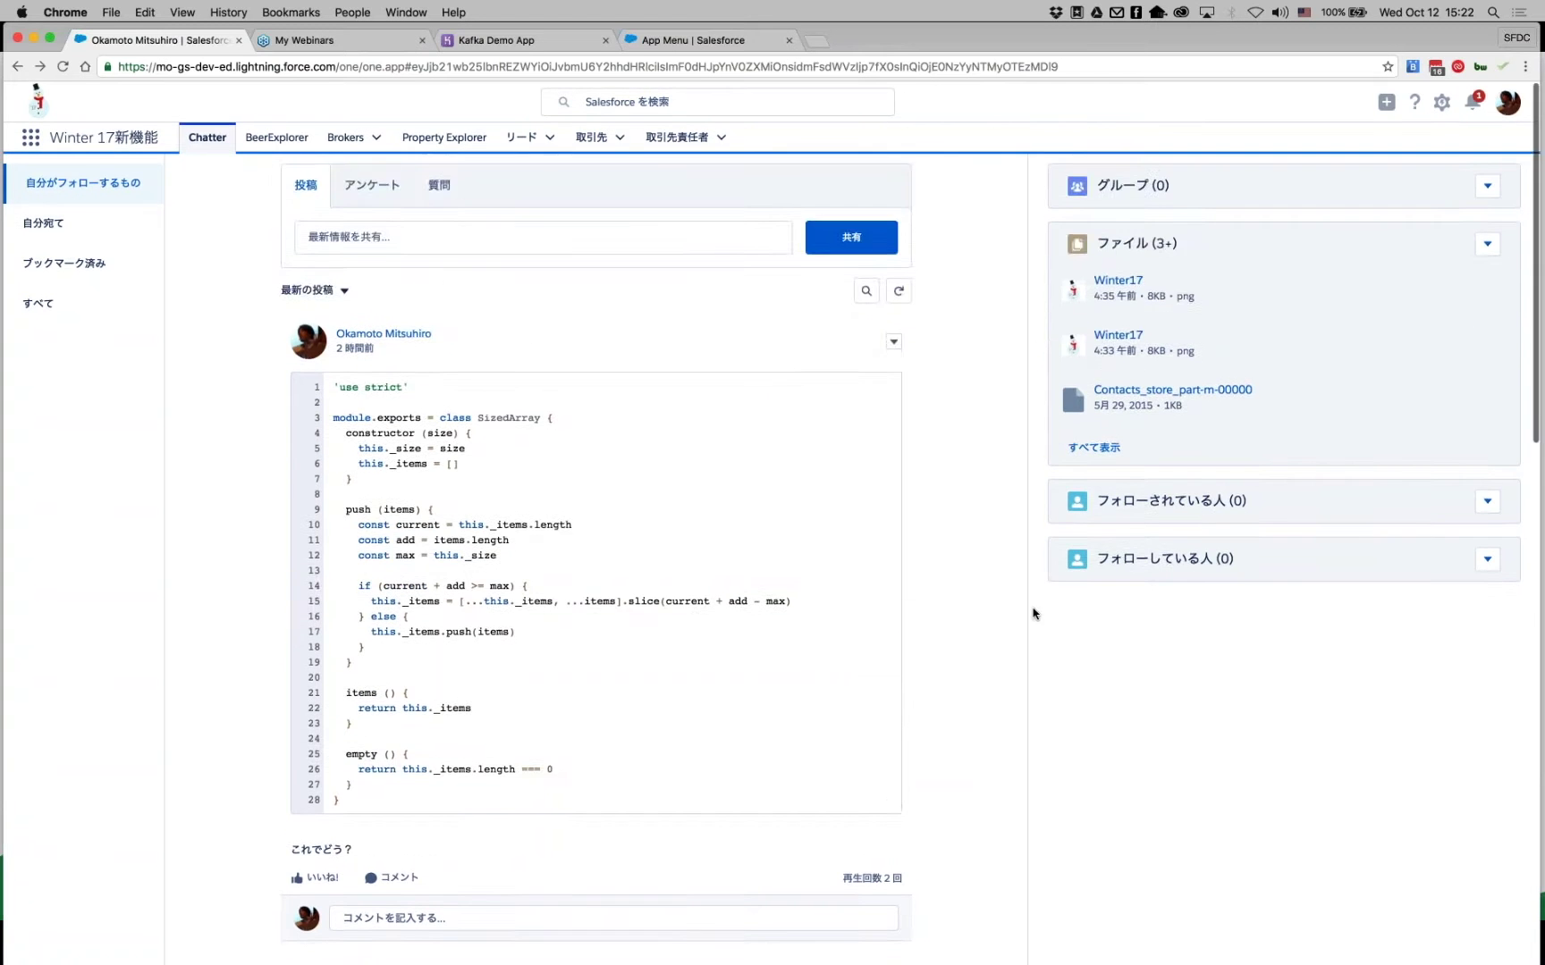
pyautogui.scroll(-5, 1031, 613)
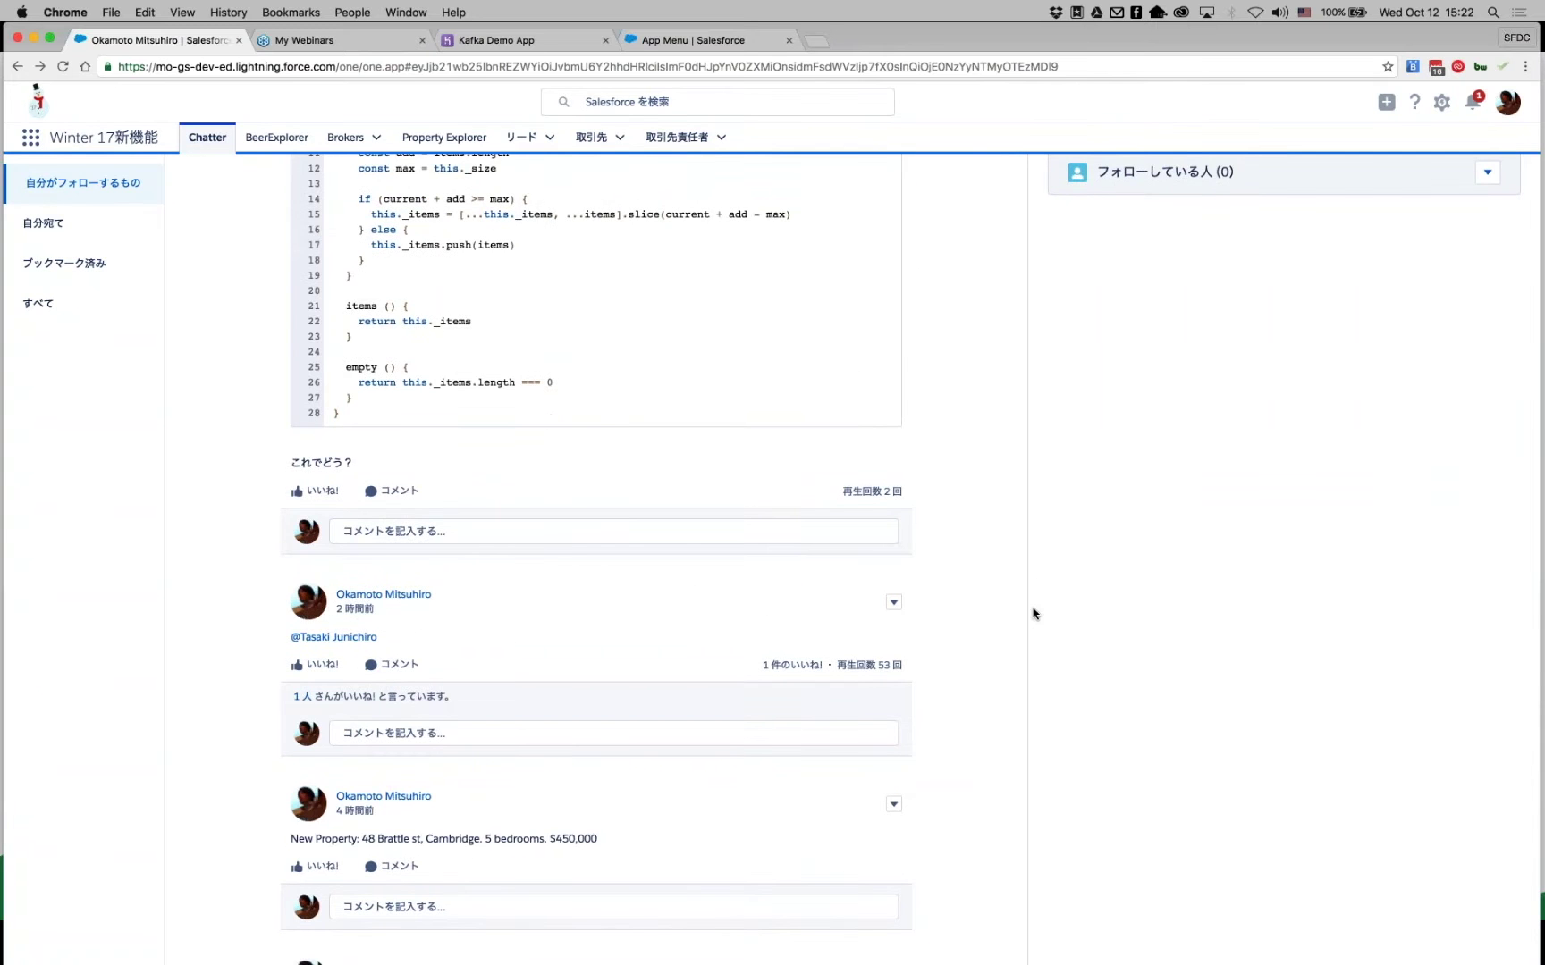
pyautogui.scroll(5, 1033, 613)
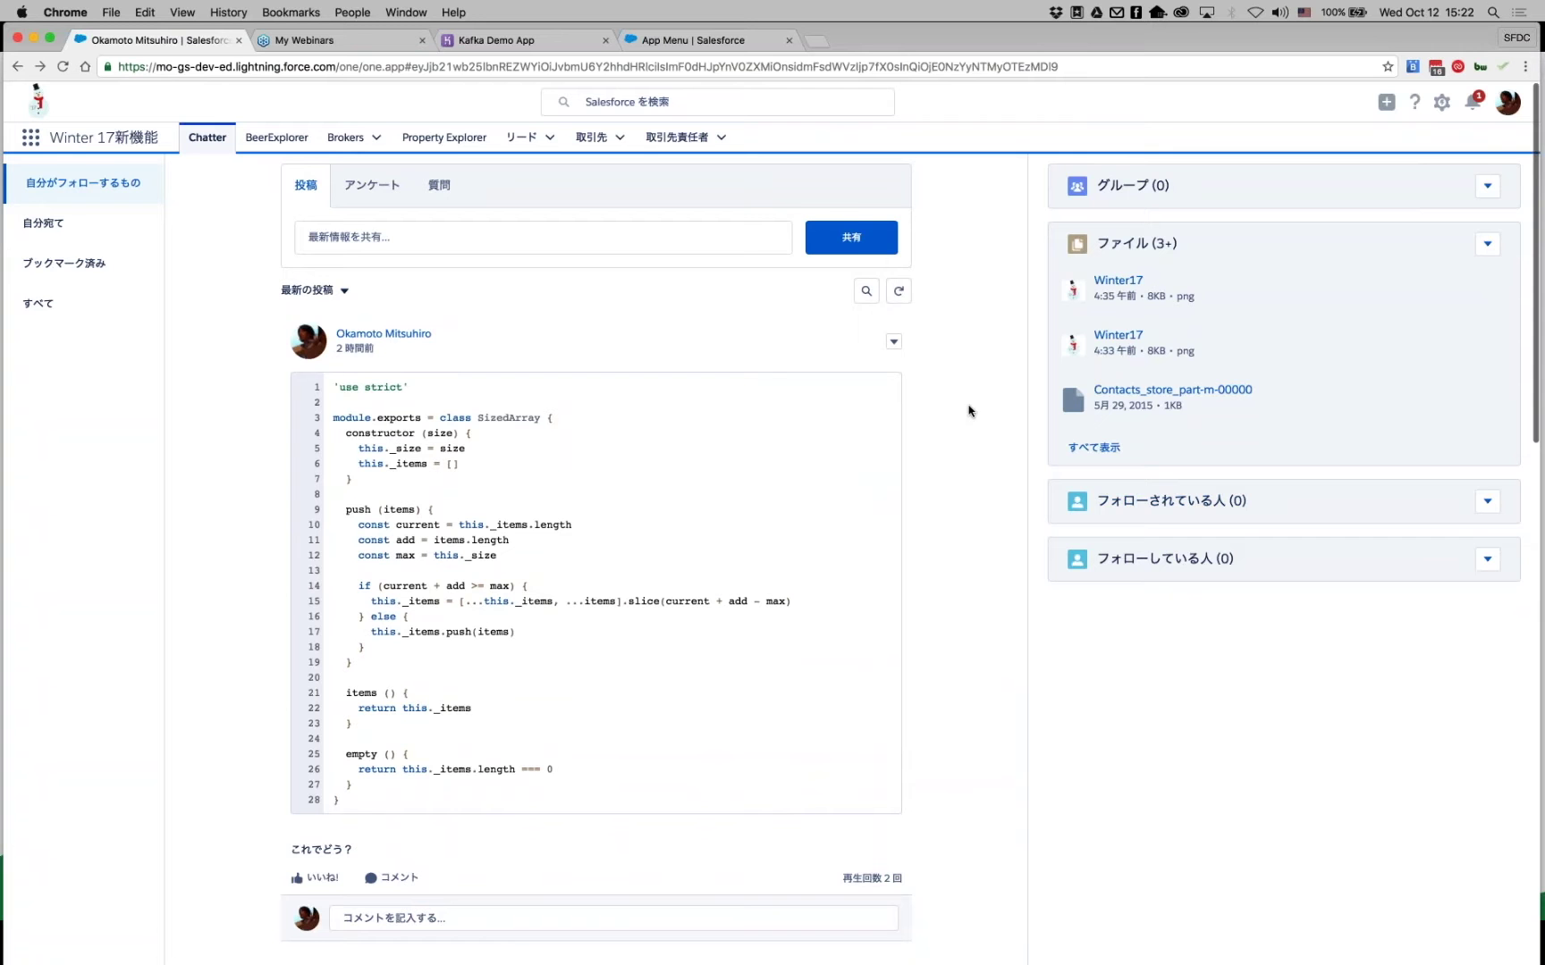
pyautogui.scroll(-3, 968, 410)
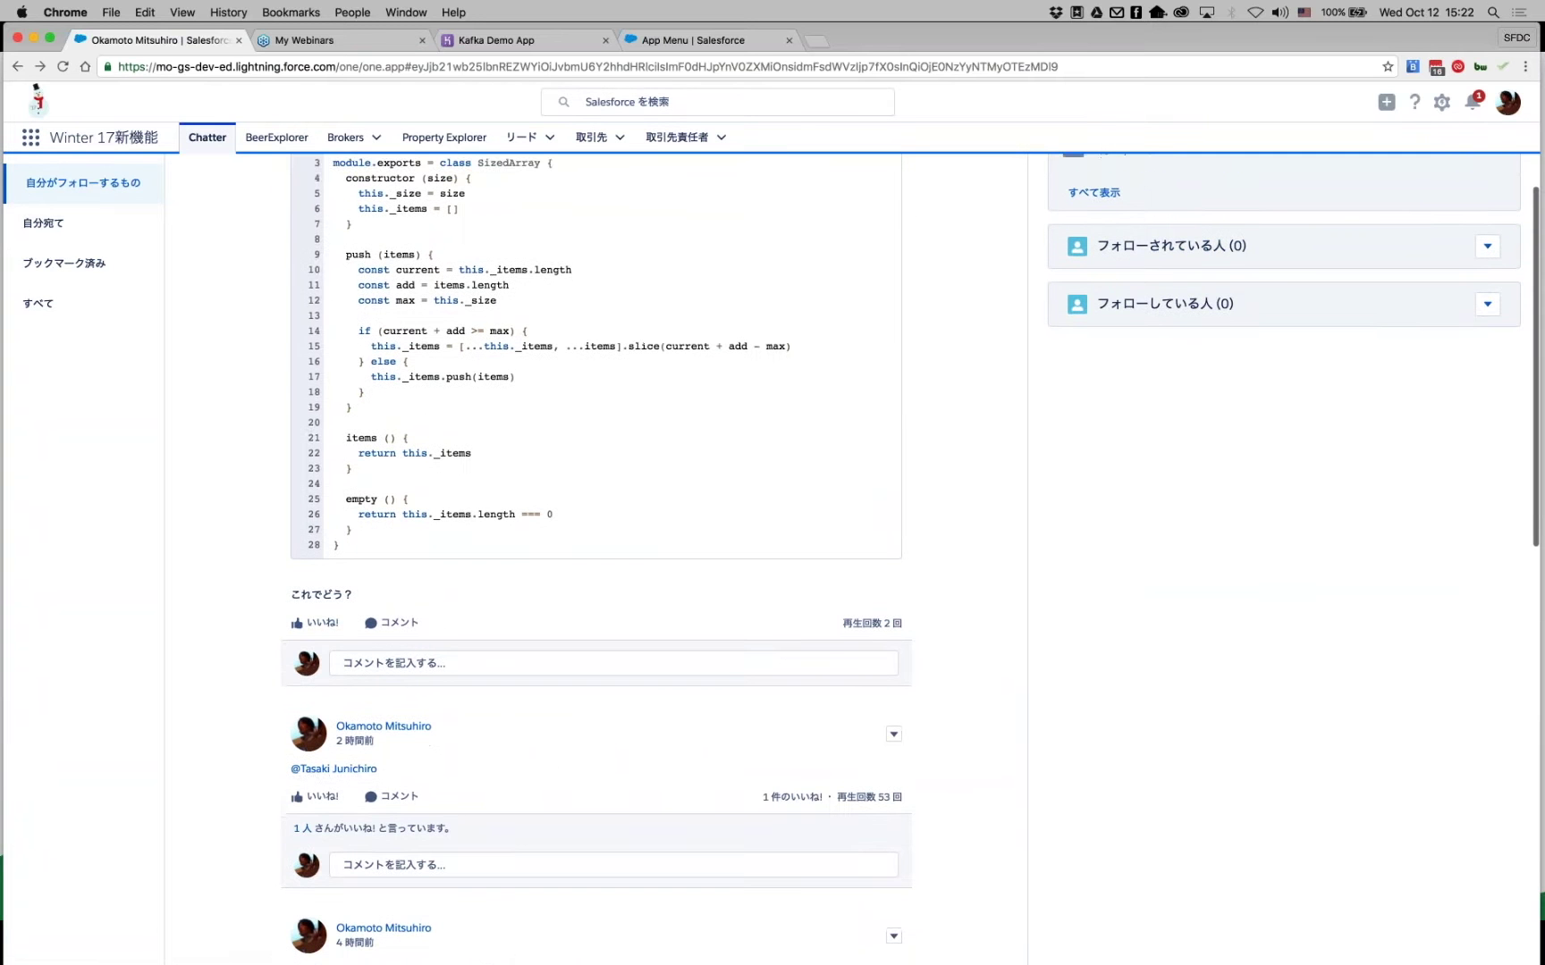
pyautogui.scroll(-2, 772, 559)
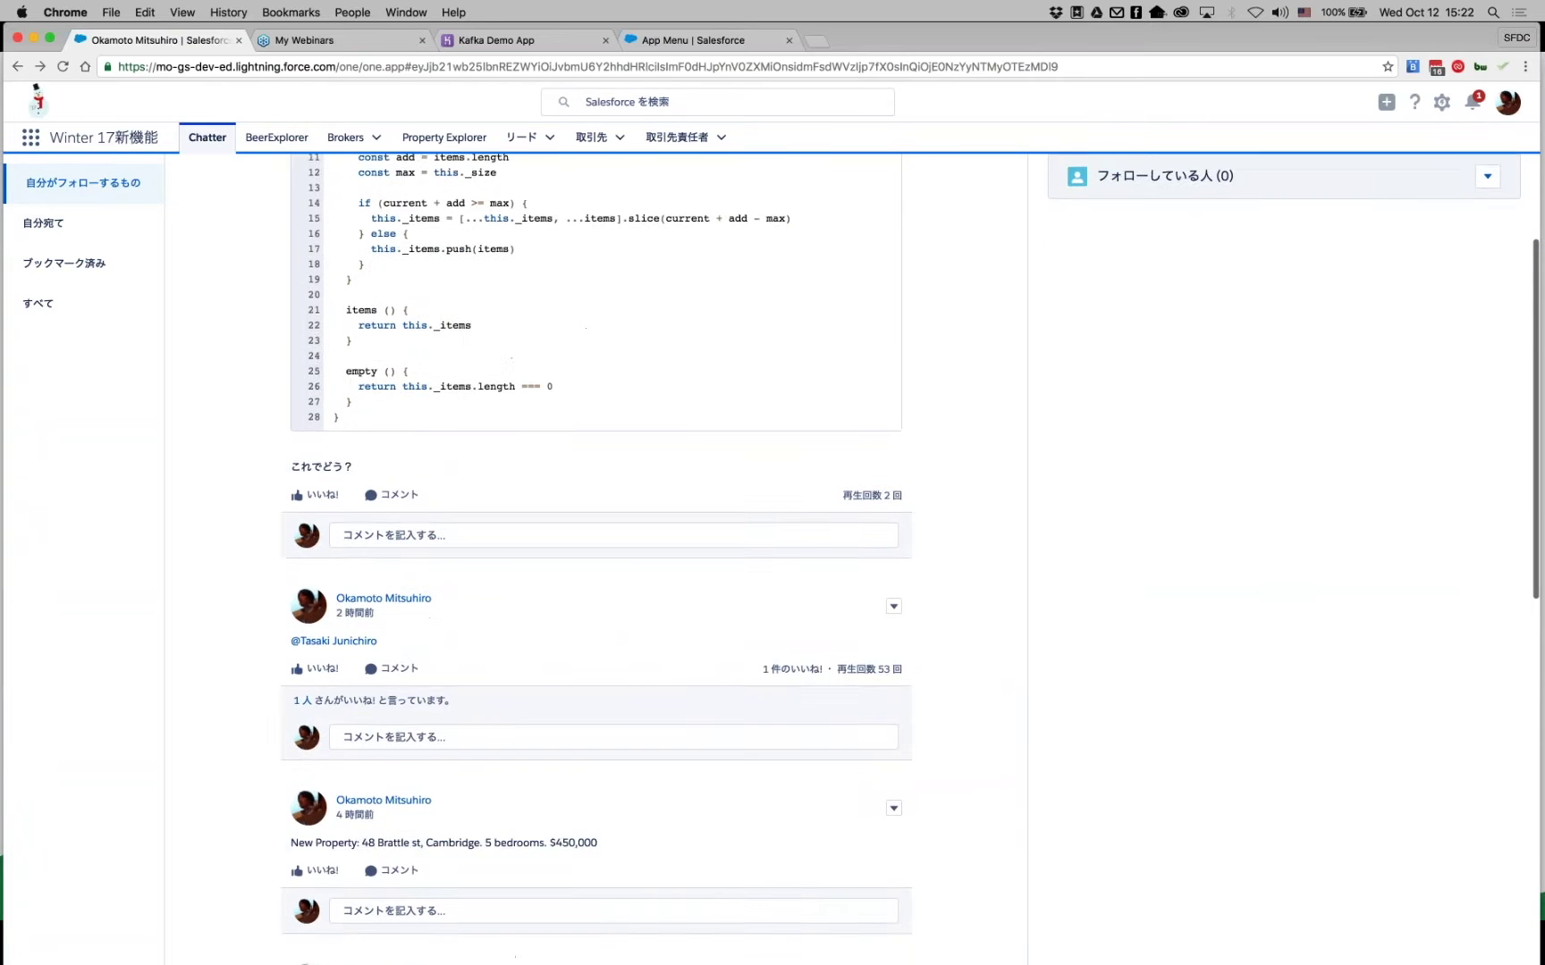
pyautogui.scroll(5, 286, 431)
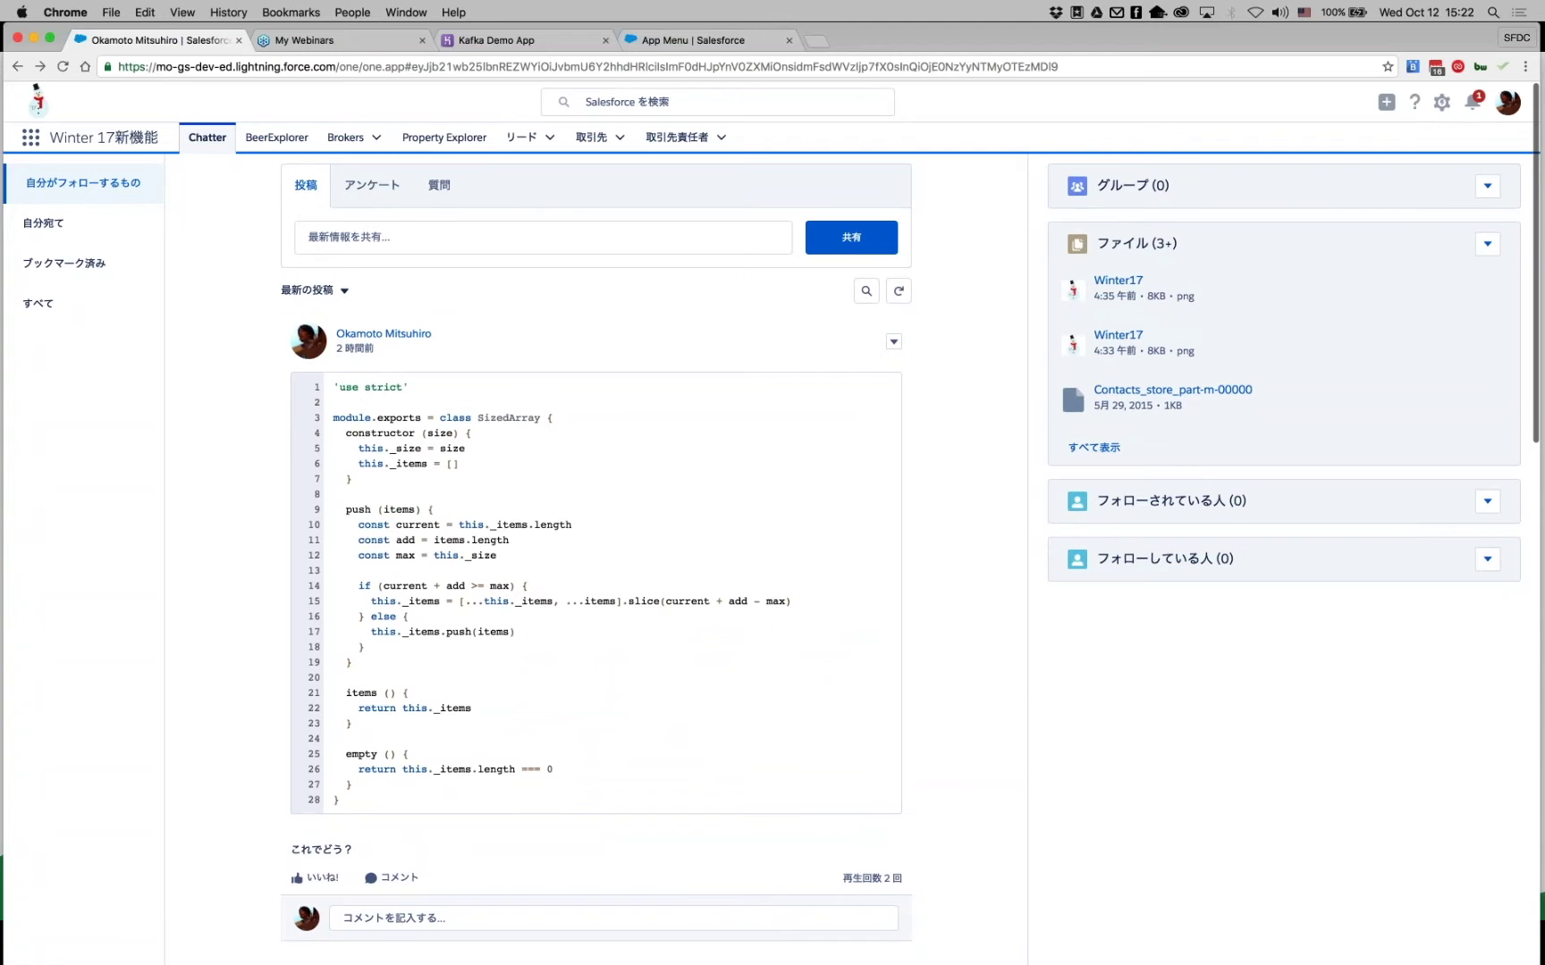
# Open a Senior Broker's record from the Brokers list and view its 関連 and 詳細 information.
pyautogui.click(344, 137)
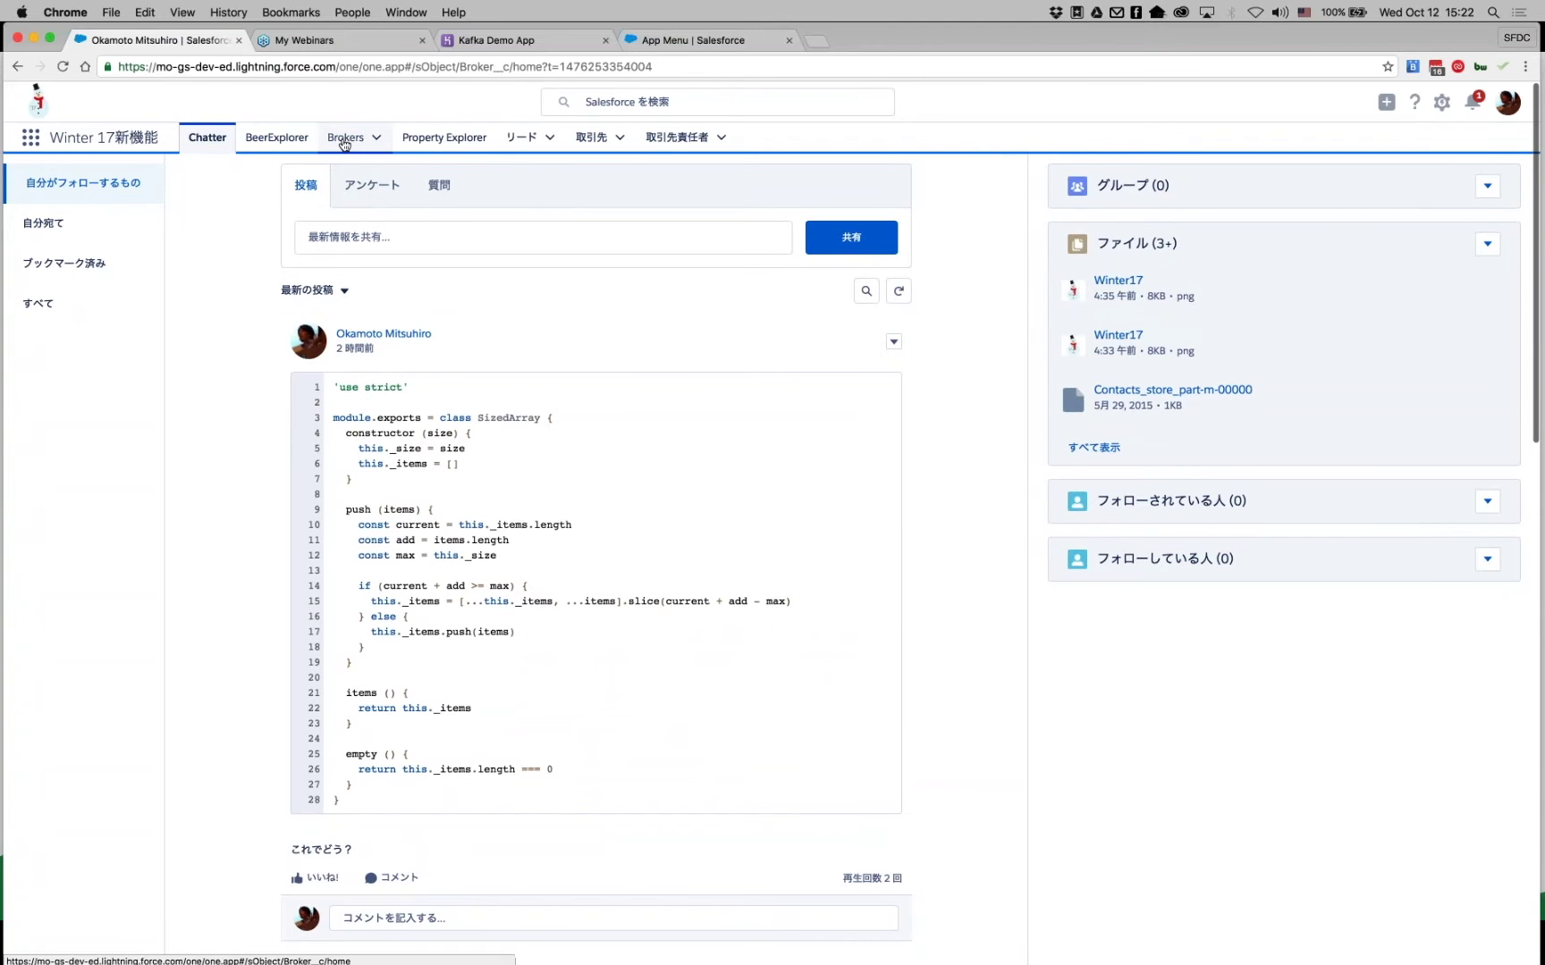
pyautogui.click(107, 278)
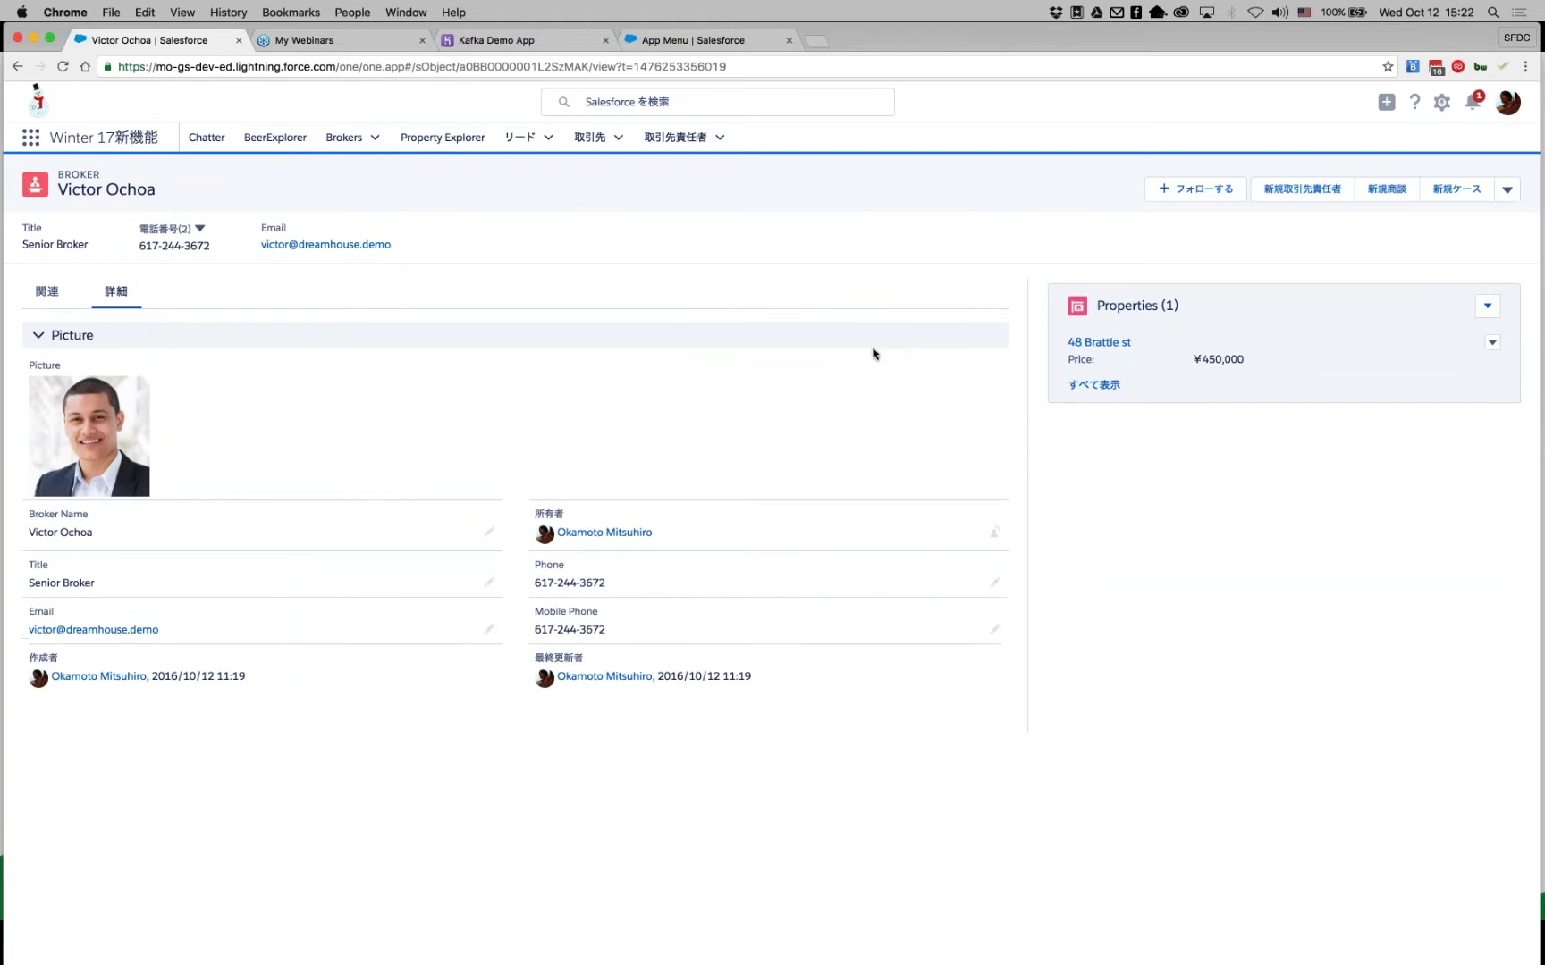
pyautogui.click(47, 292)
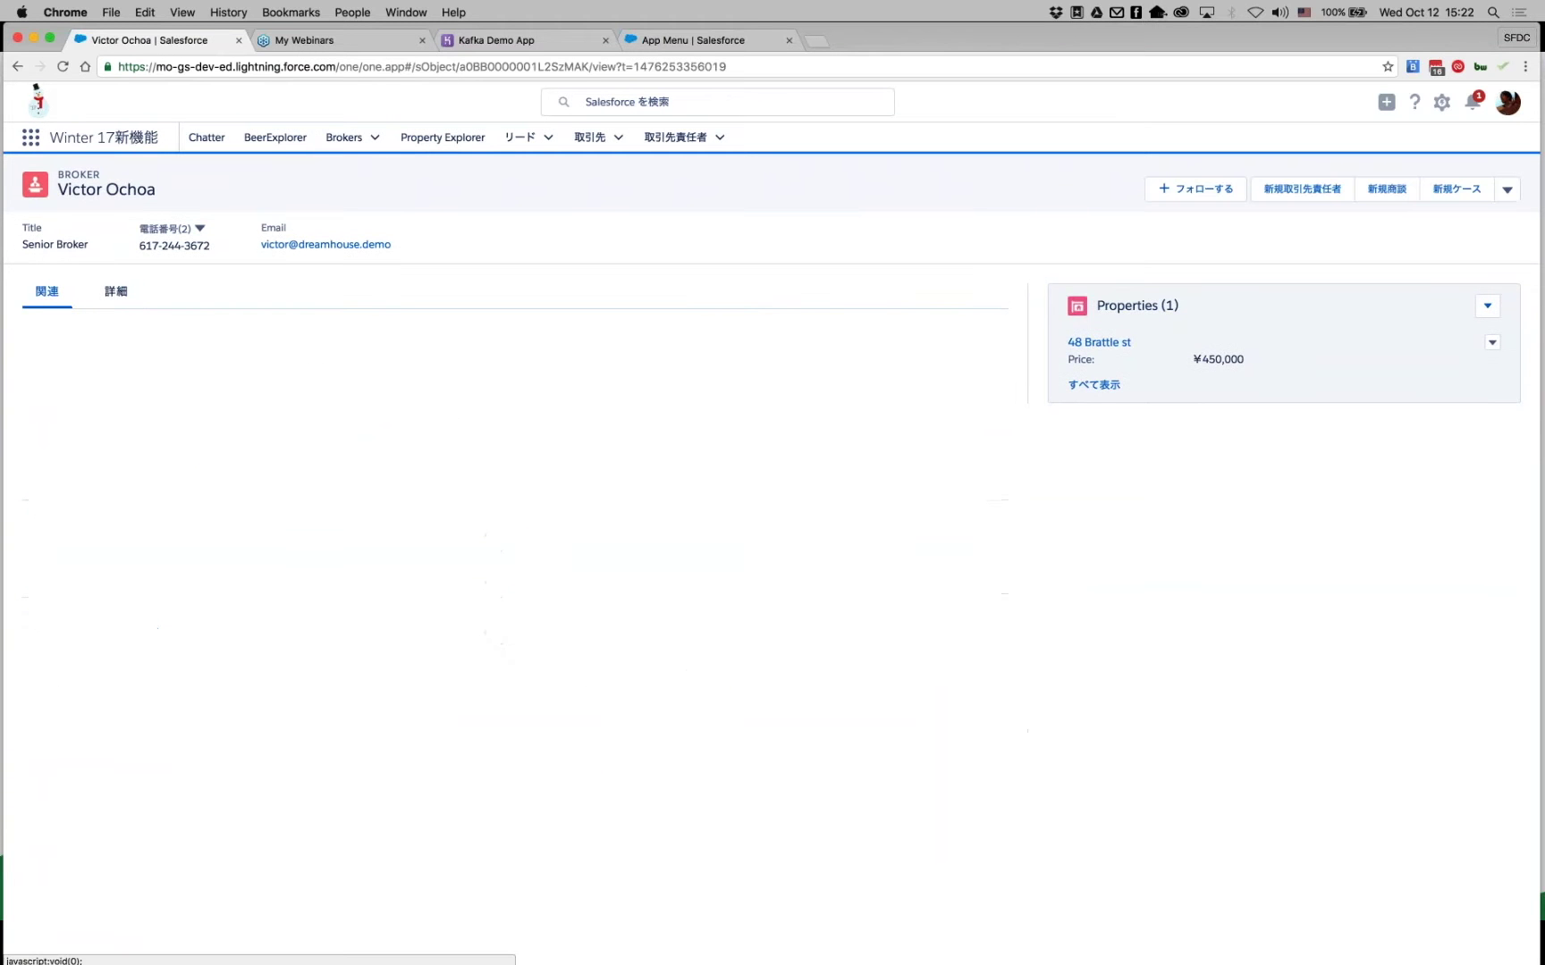
pyautogui.click(120, 293)
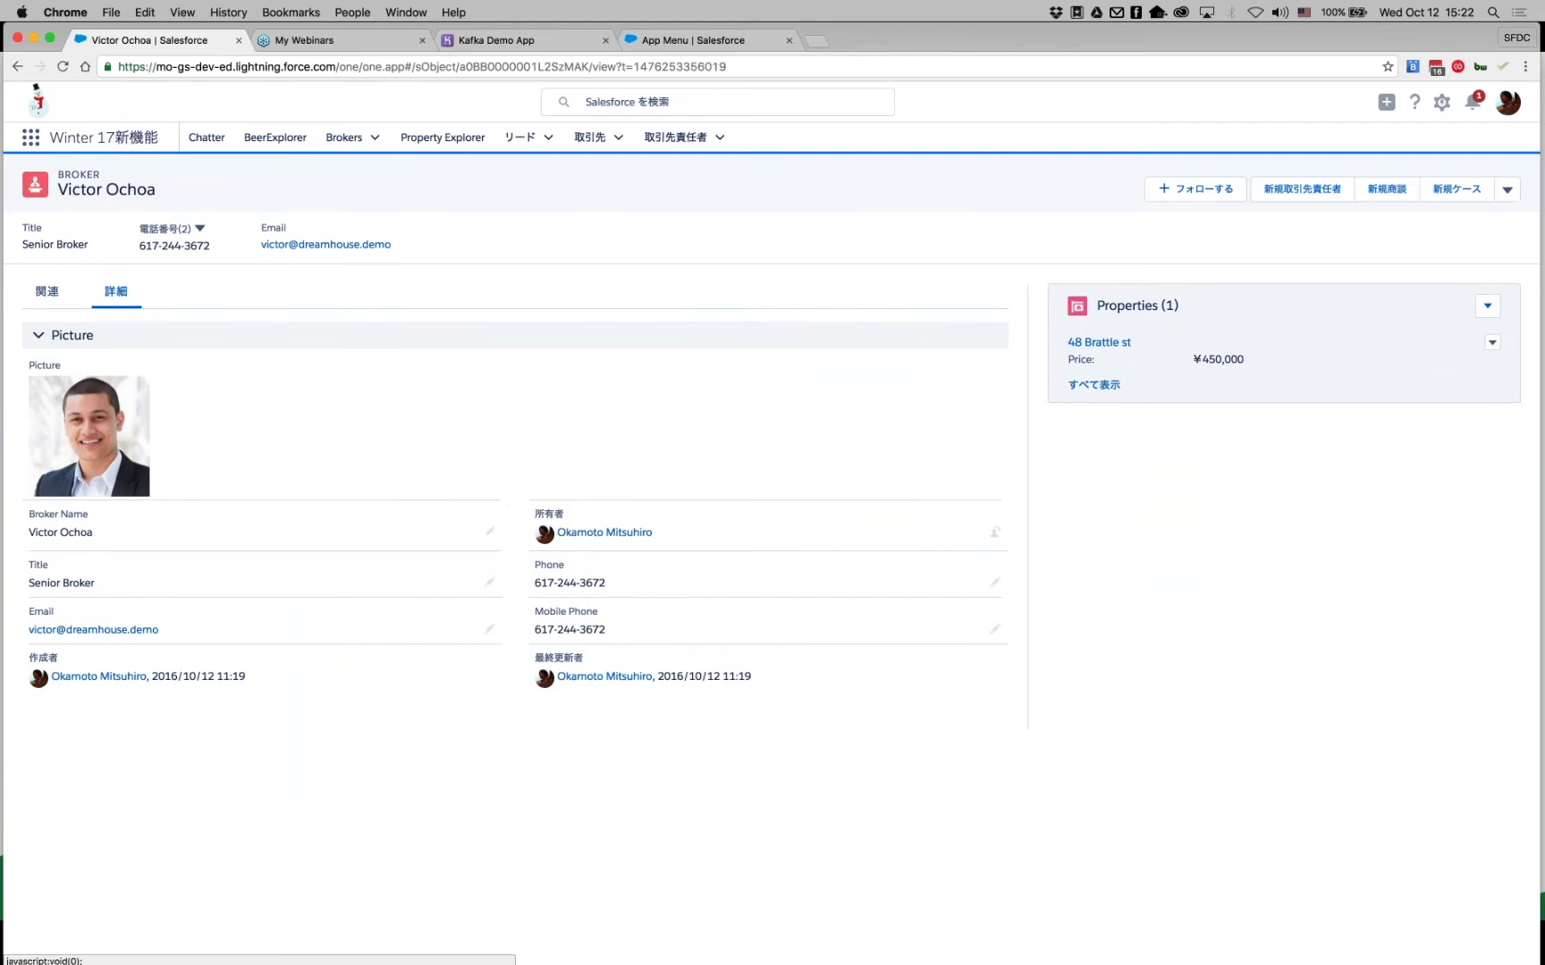
# Open the VP, Facilities contact of グローバル工学株式会社 from 取引先責任者 and show its Chatter feed.
pyautogui.click(674, 138)
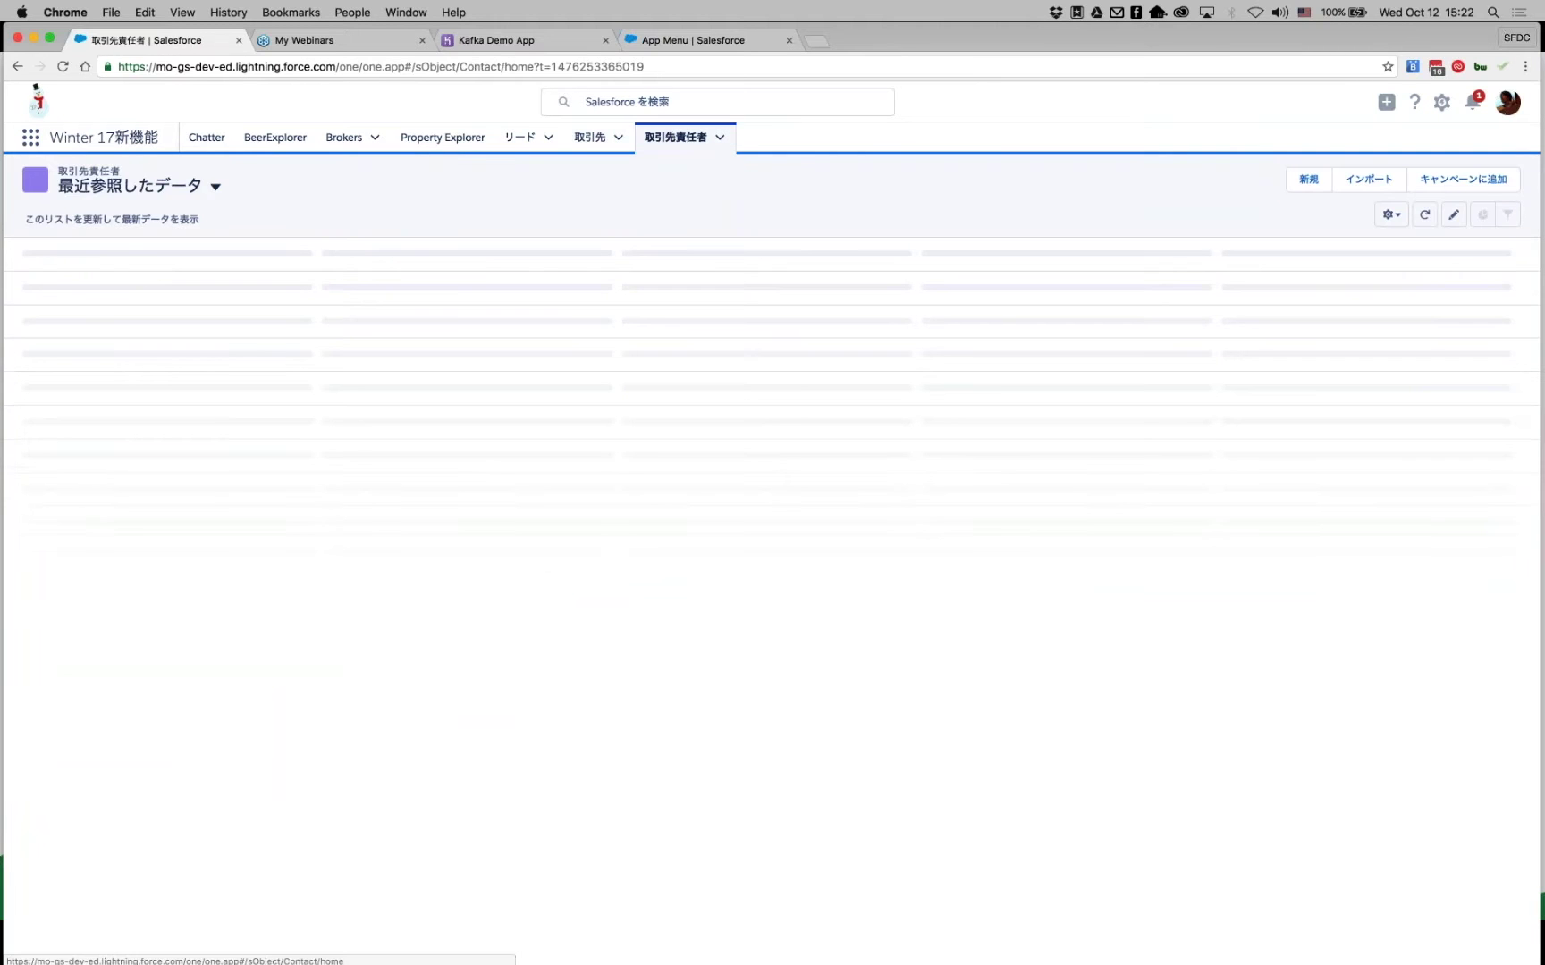
pyautogui.click(174, 301)
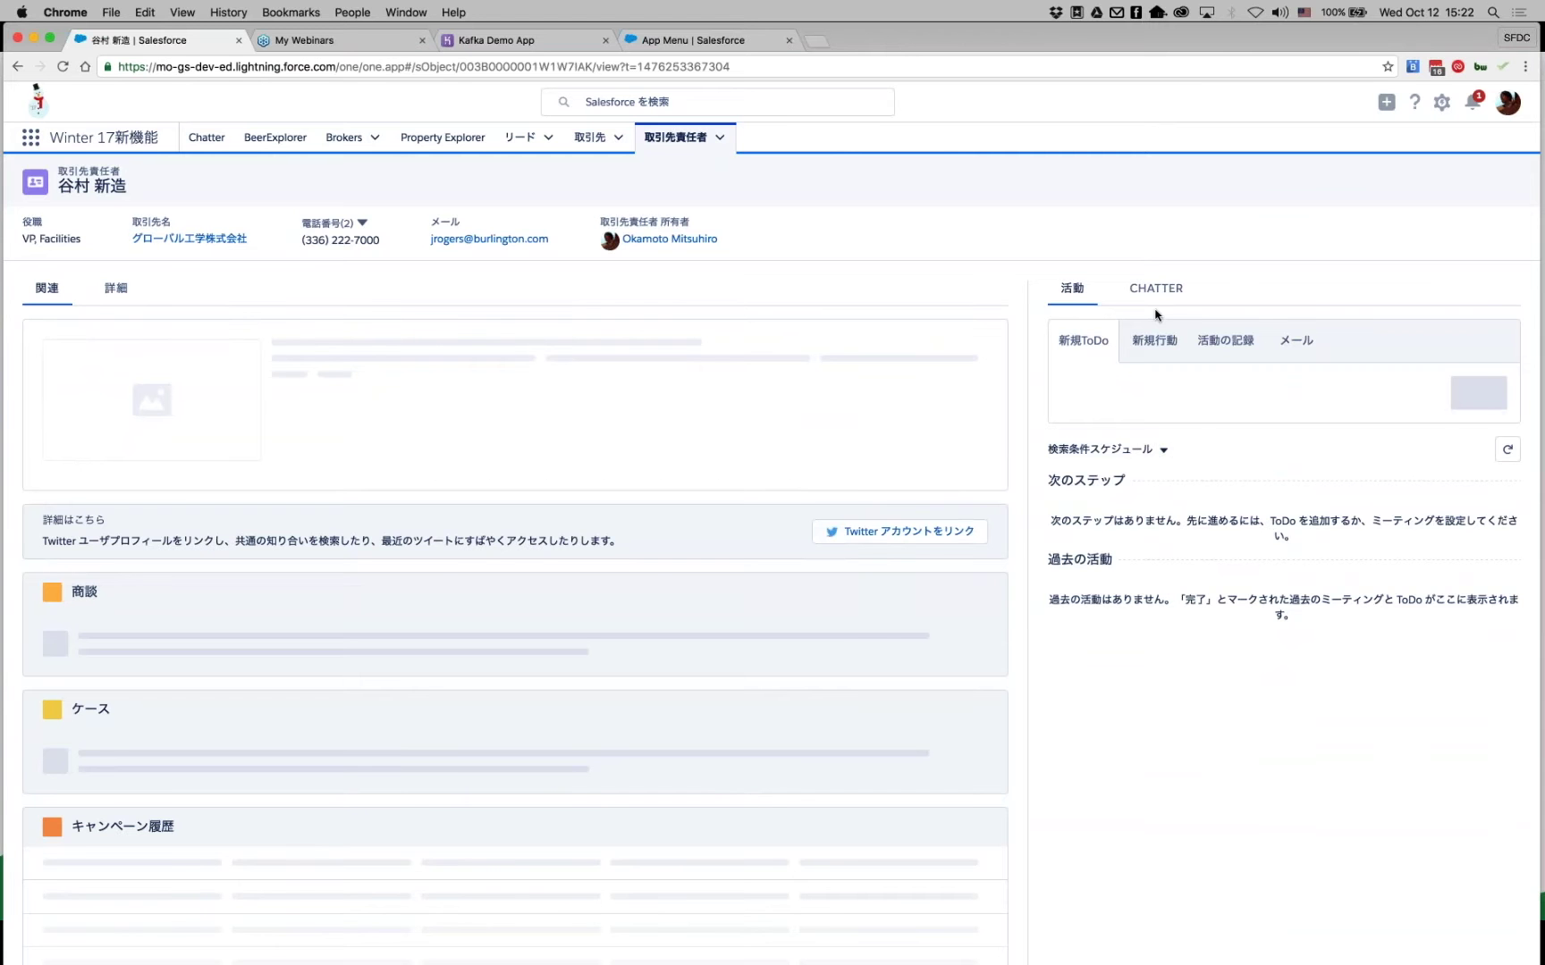
pyautogui.click(1152, 447)
# Share a Chatter post on the contact that mentions a colleague.
pyautogui.write('@田崎')
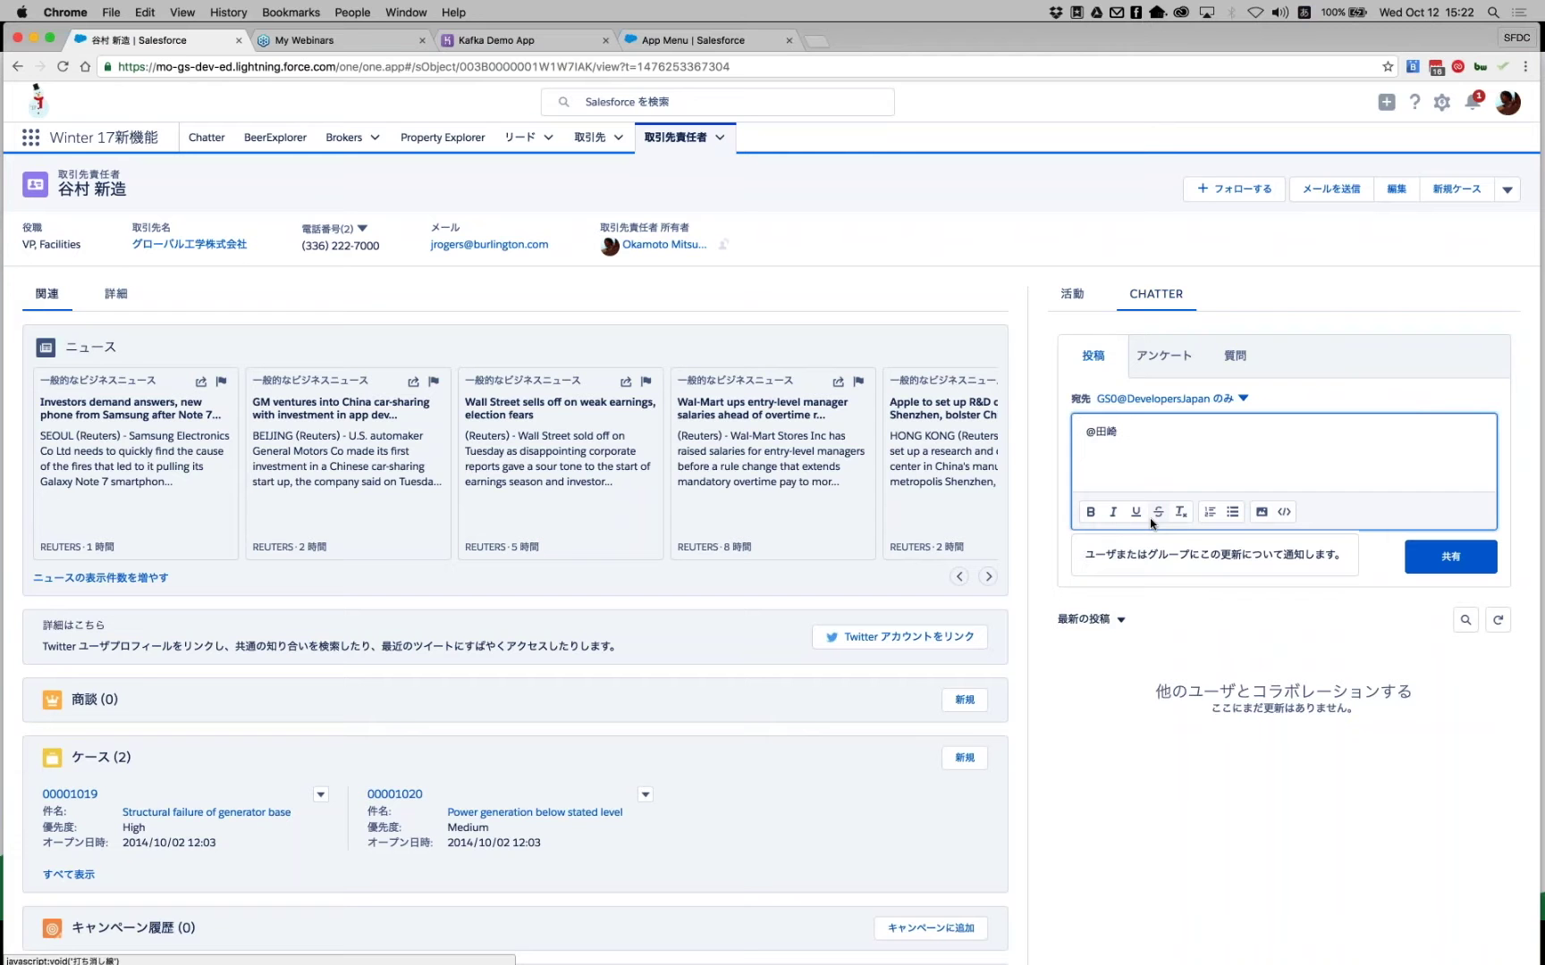
pyautogui.press('BackSpace')
pyautogui.press('BackSpace')
pyautogui.write('tasaoi')
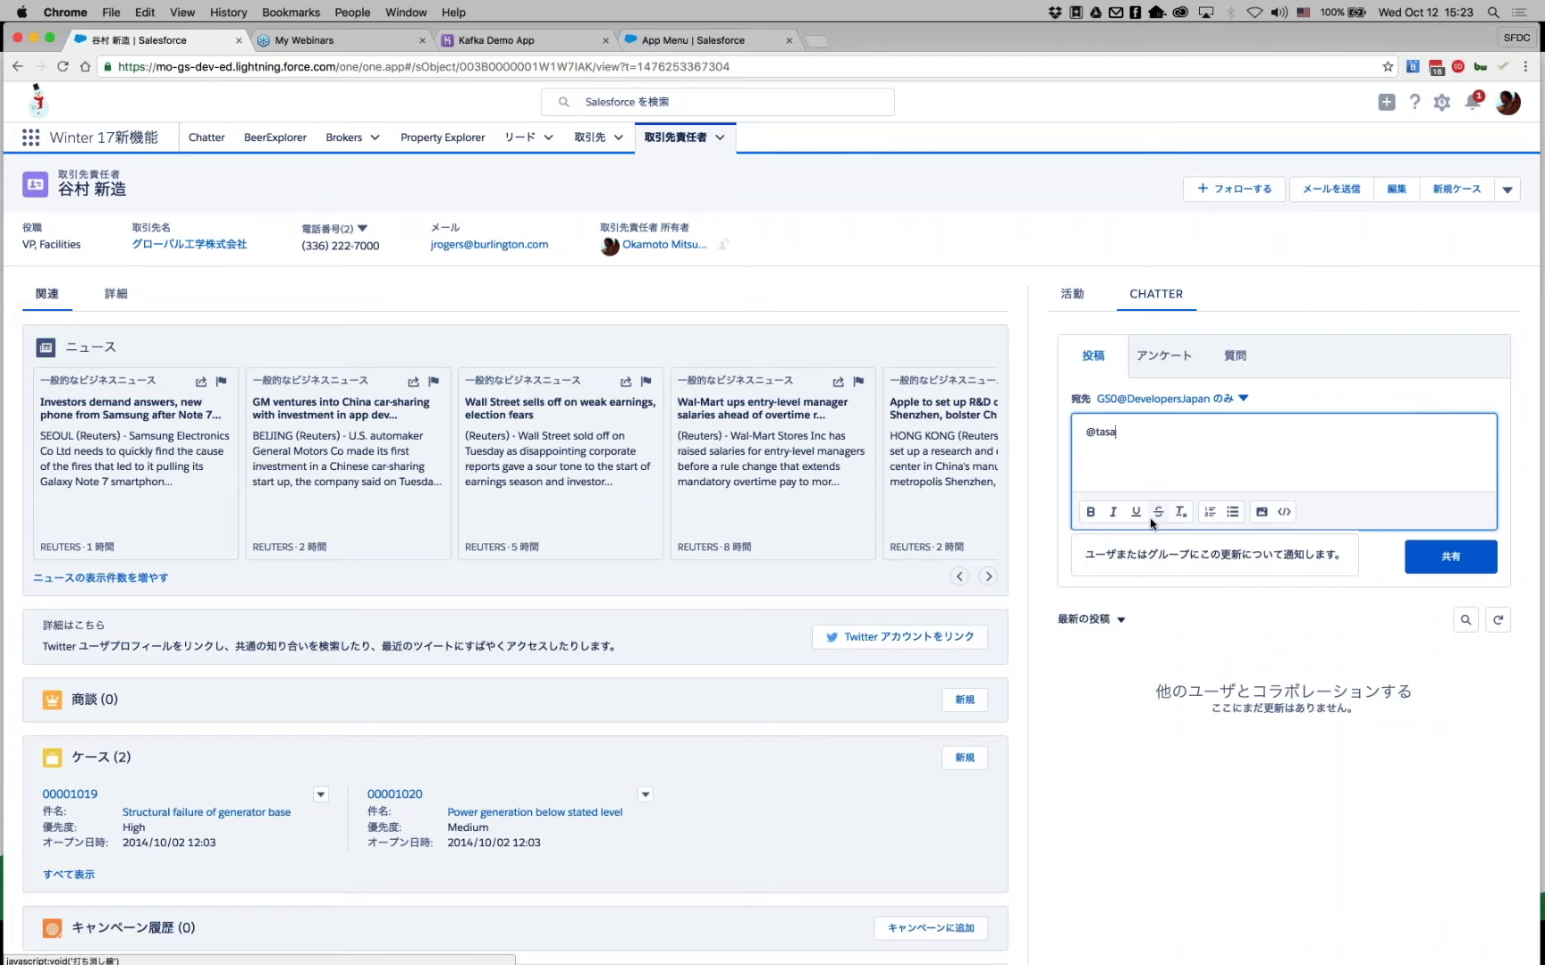
pyautogui.press('BackSpace')
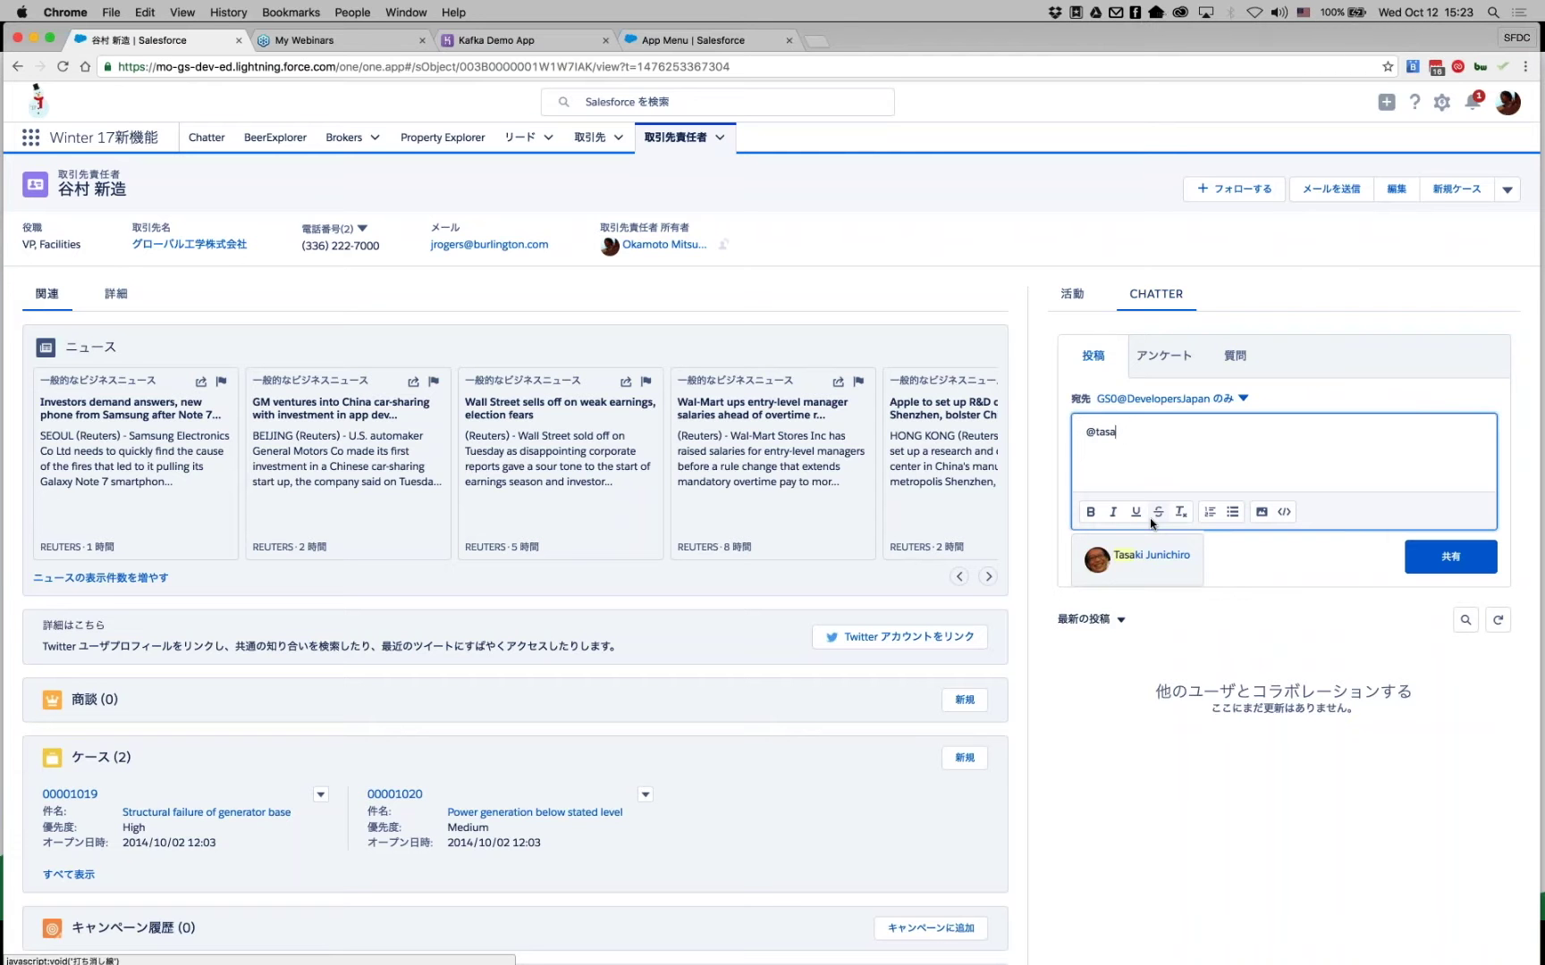
pyautogui.click(1149, 555)
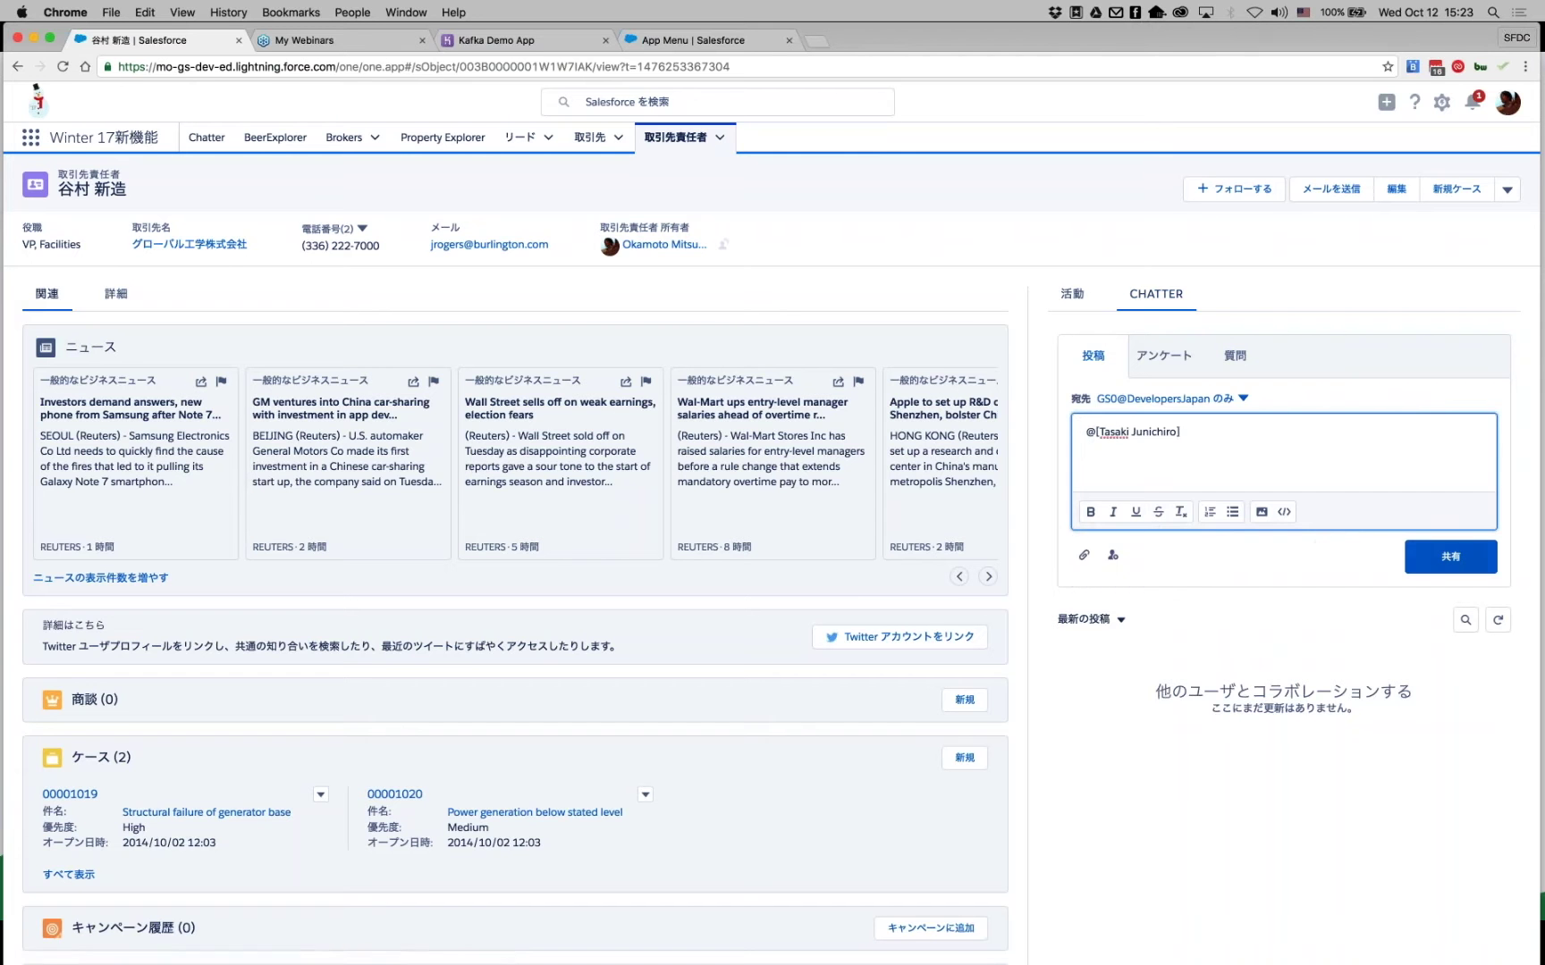
pyautogui.click(1450, 556)
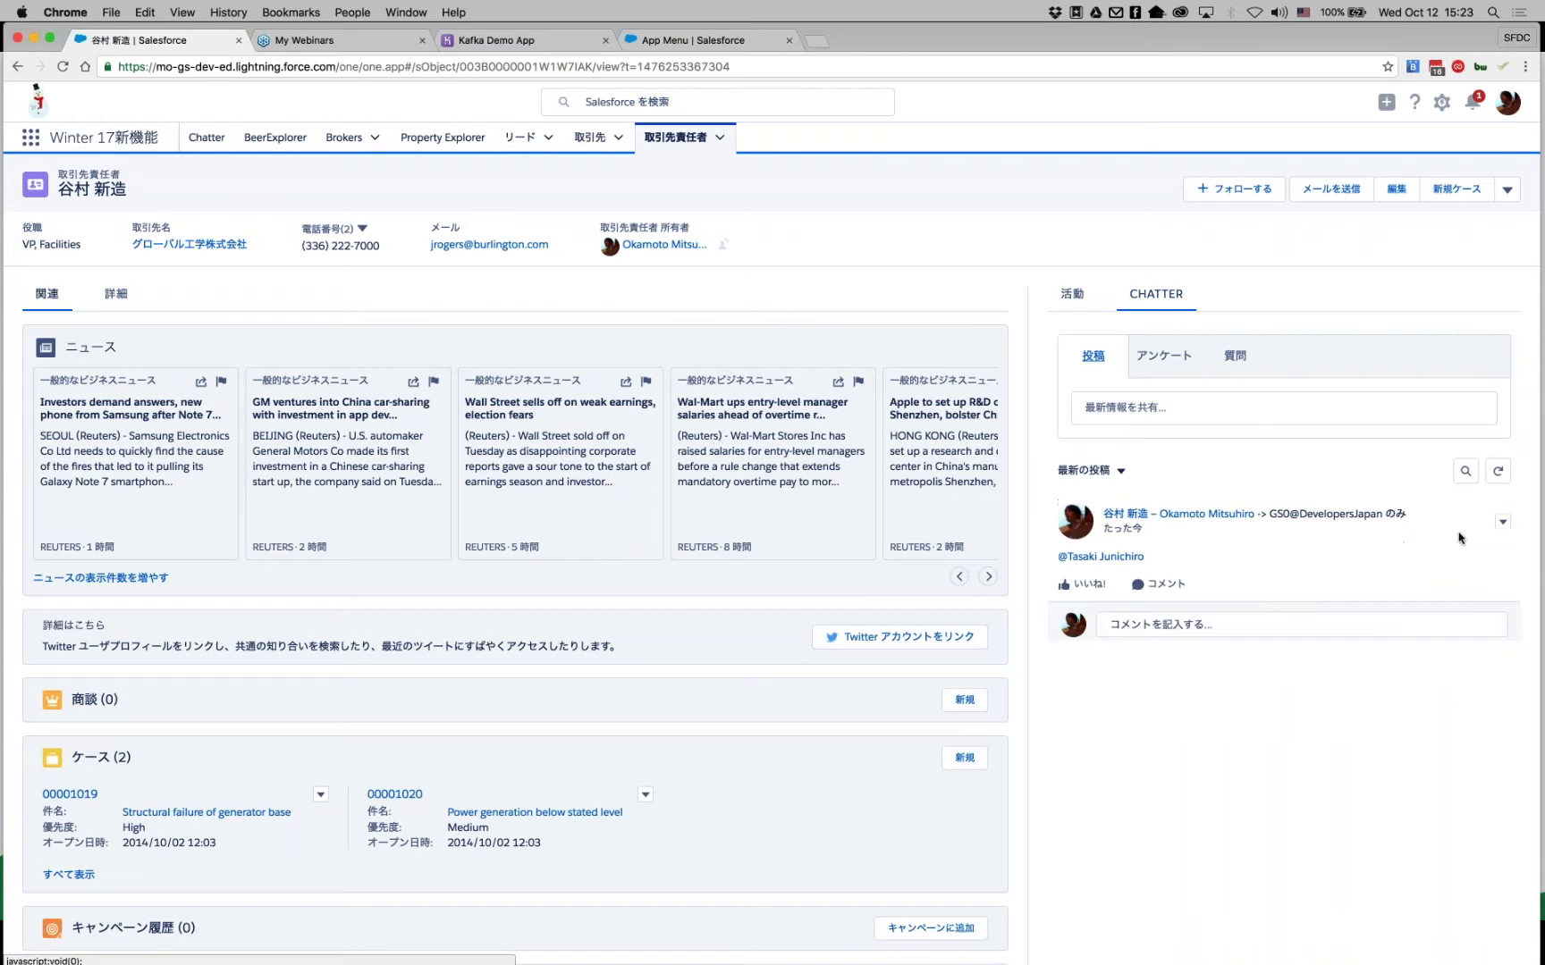
# View the new post's action options and the feed's sort options, and refresh the contact's Chatter feed.
pyautogui.click(1502, 522)
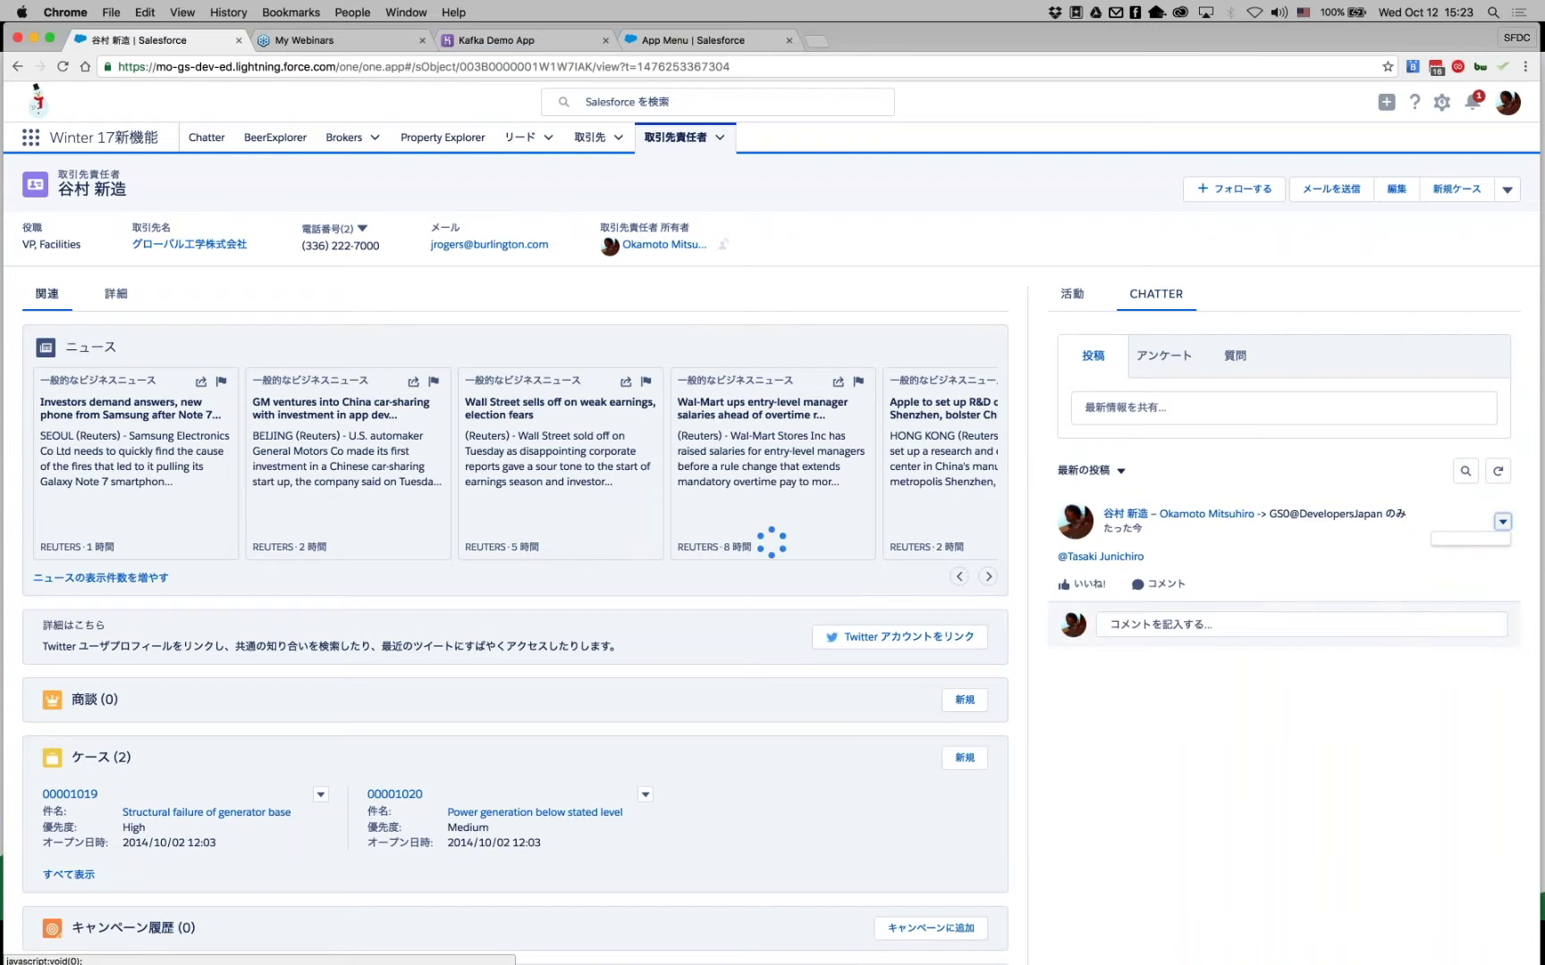
pyautogui.click(1498, 471)
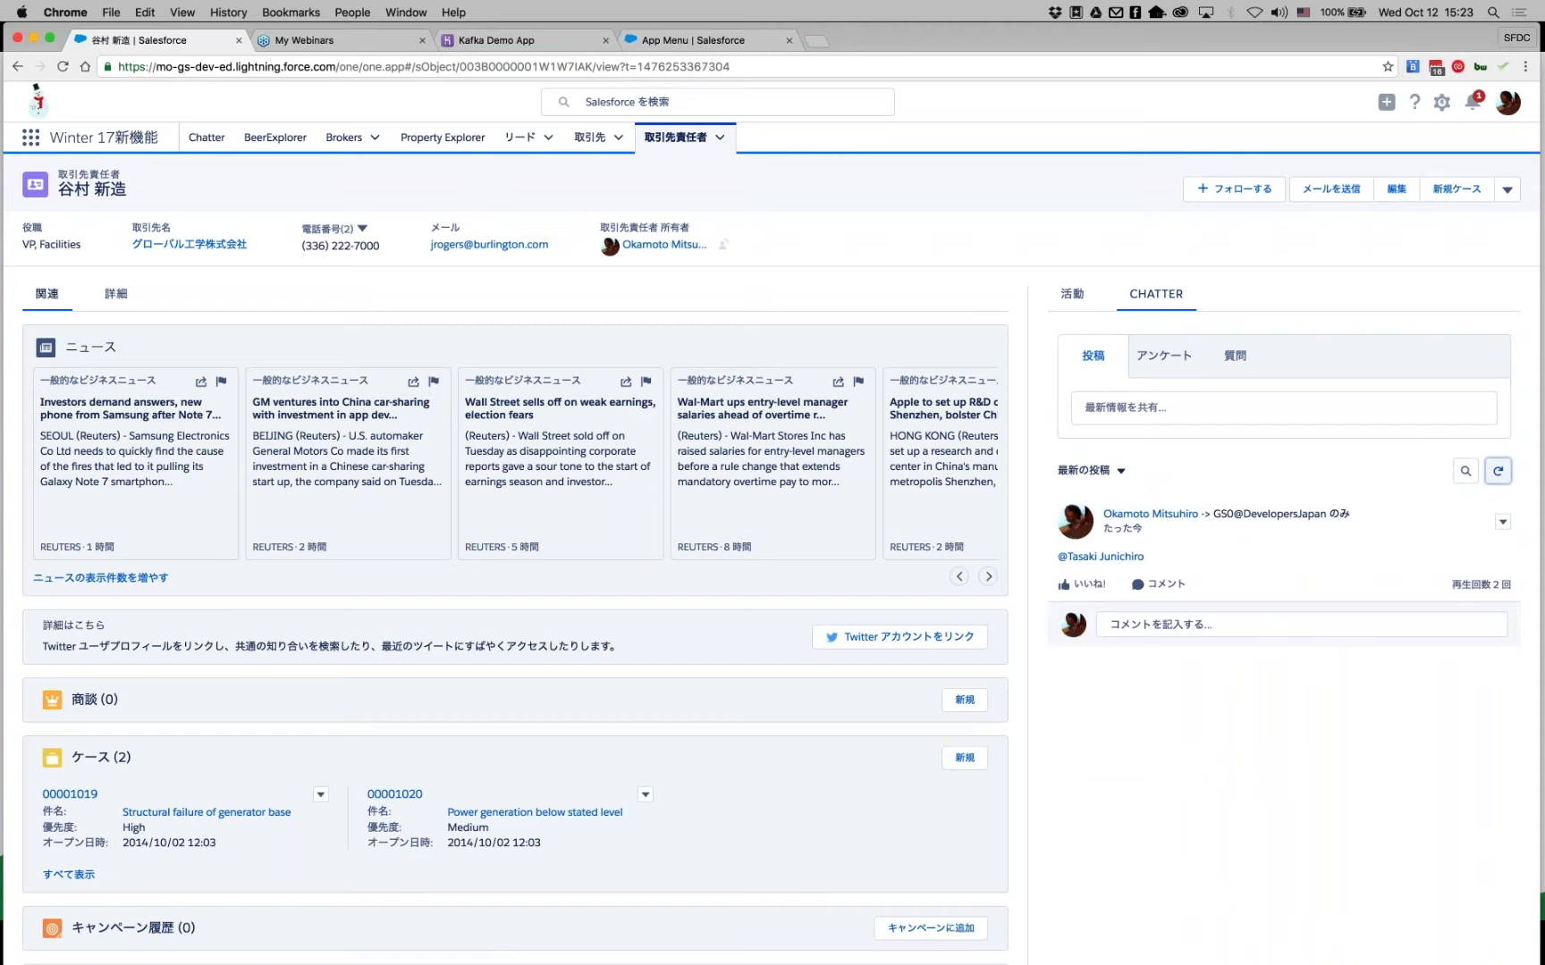
pyautogui.moveTo(1153, 515)
pyautogui.click(1089, 470)
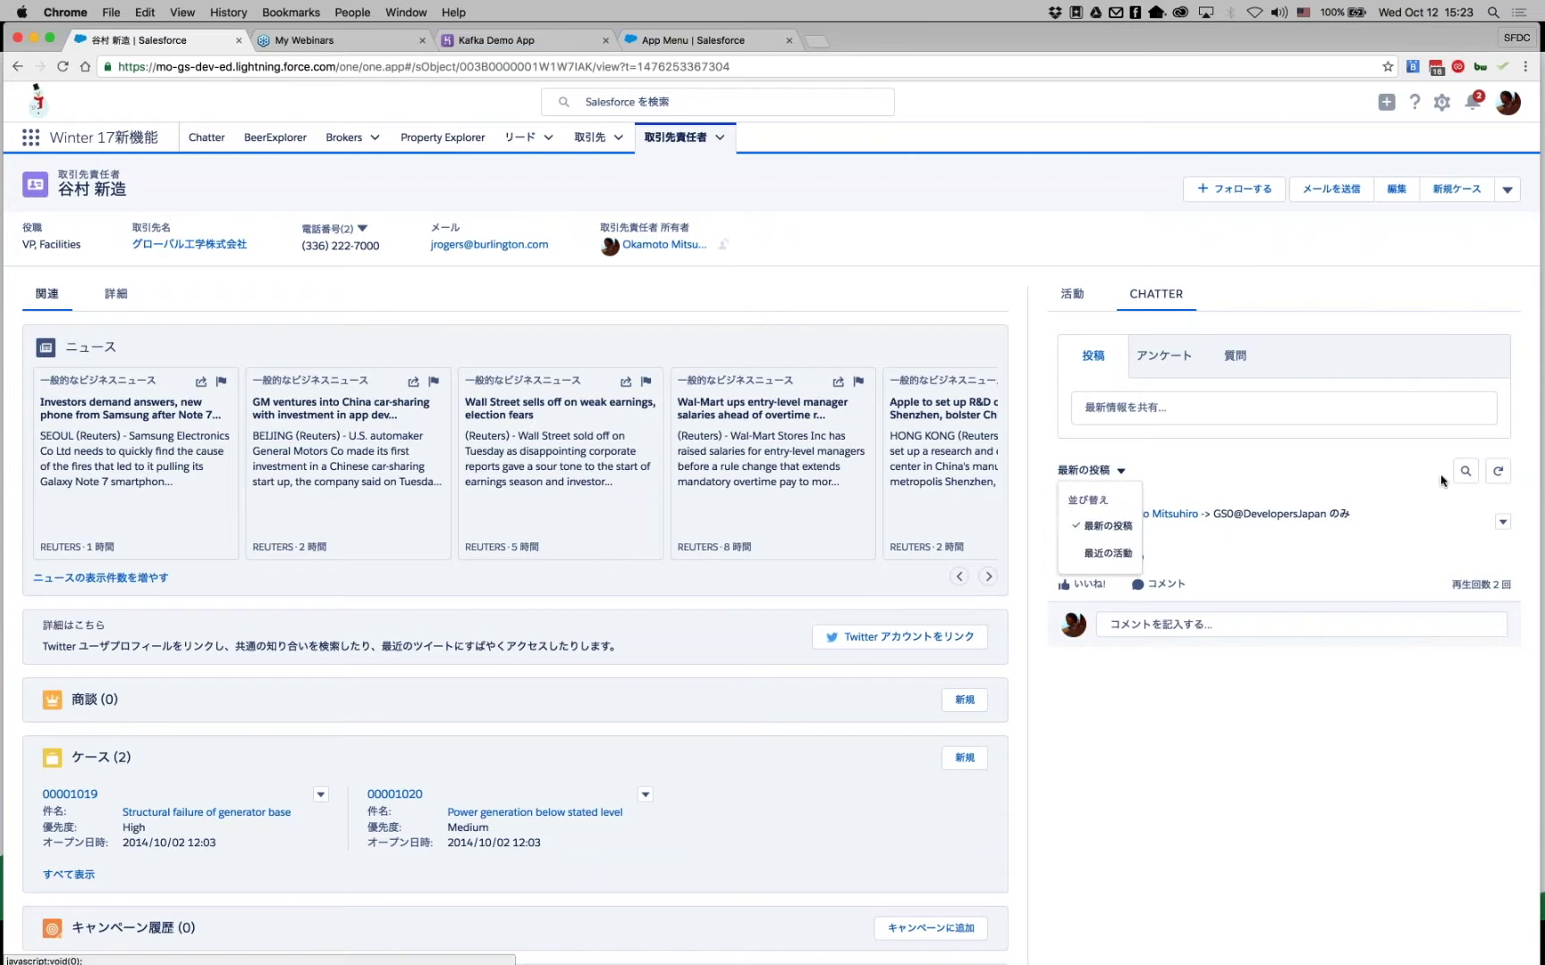
pyautogui.click(1089, 470)
pyautogui.click(1499, 472)
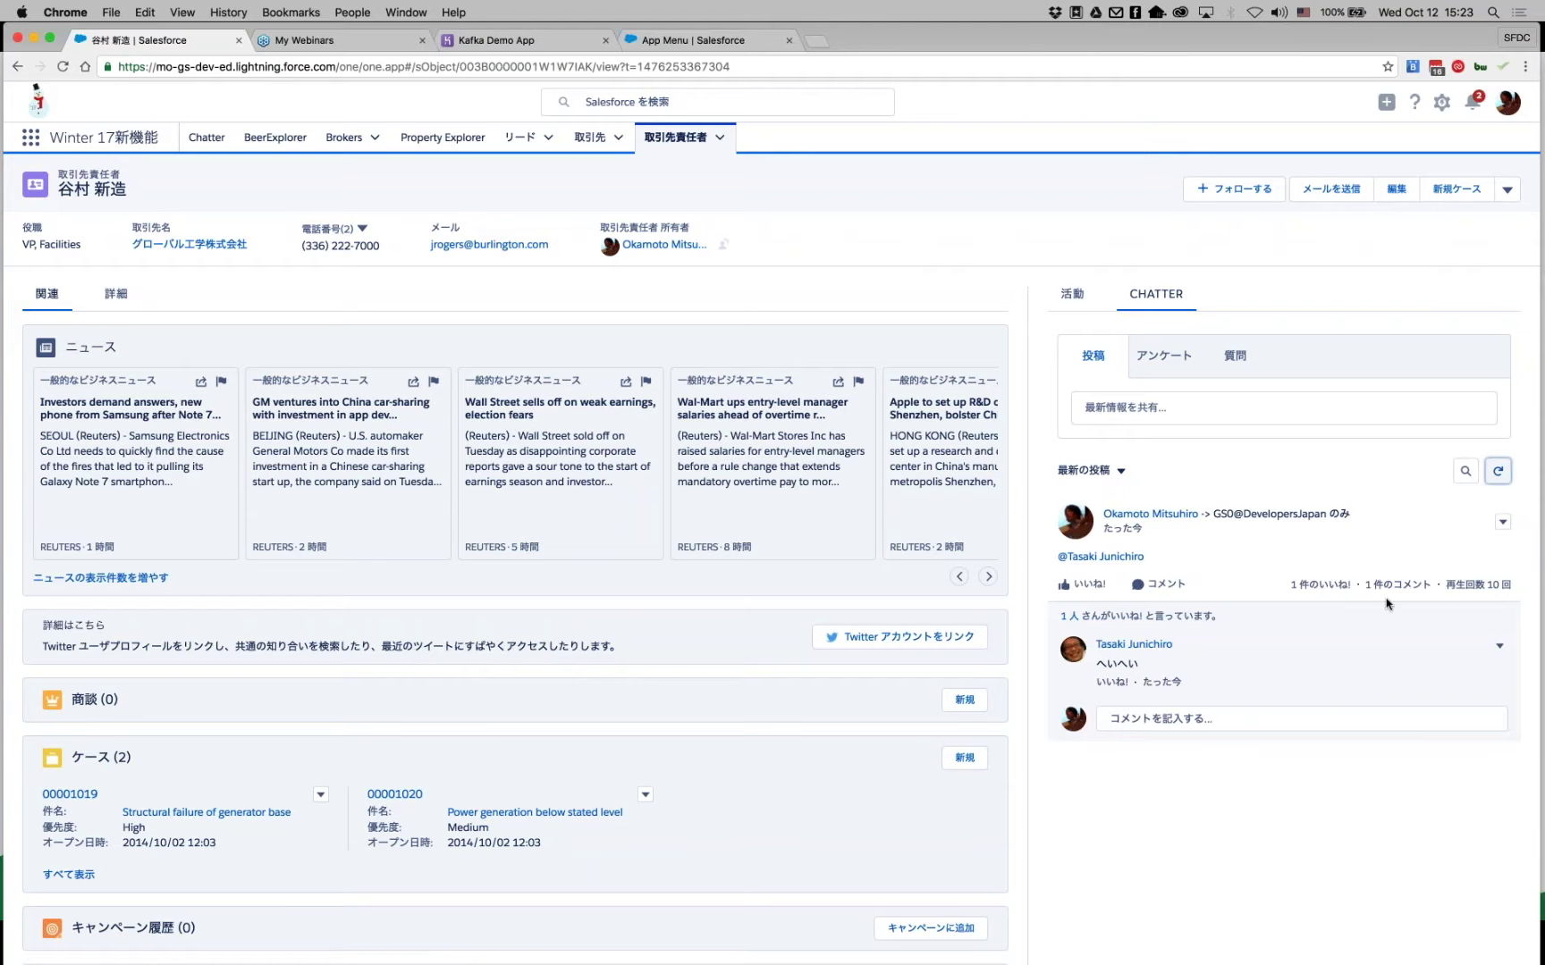
pyautogui.click(1502, 521)
pyautogui.click(1396, 533)
# Start a code snippet in a comment on the post with the first line public static void main(){.
pyautogui.click(1141, 718)
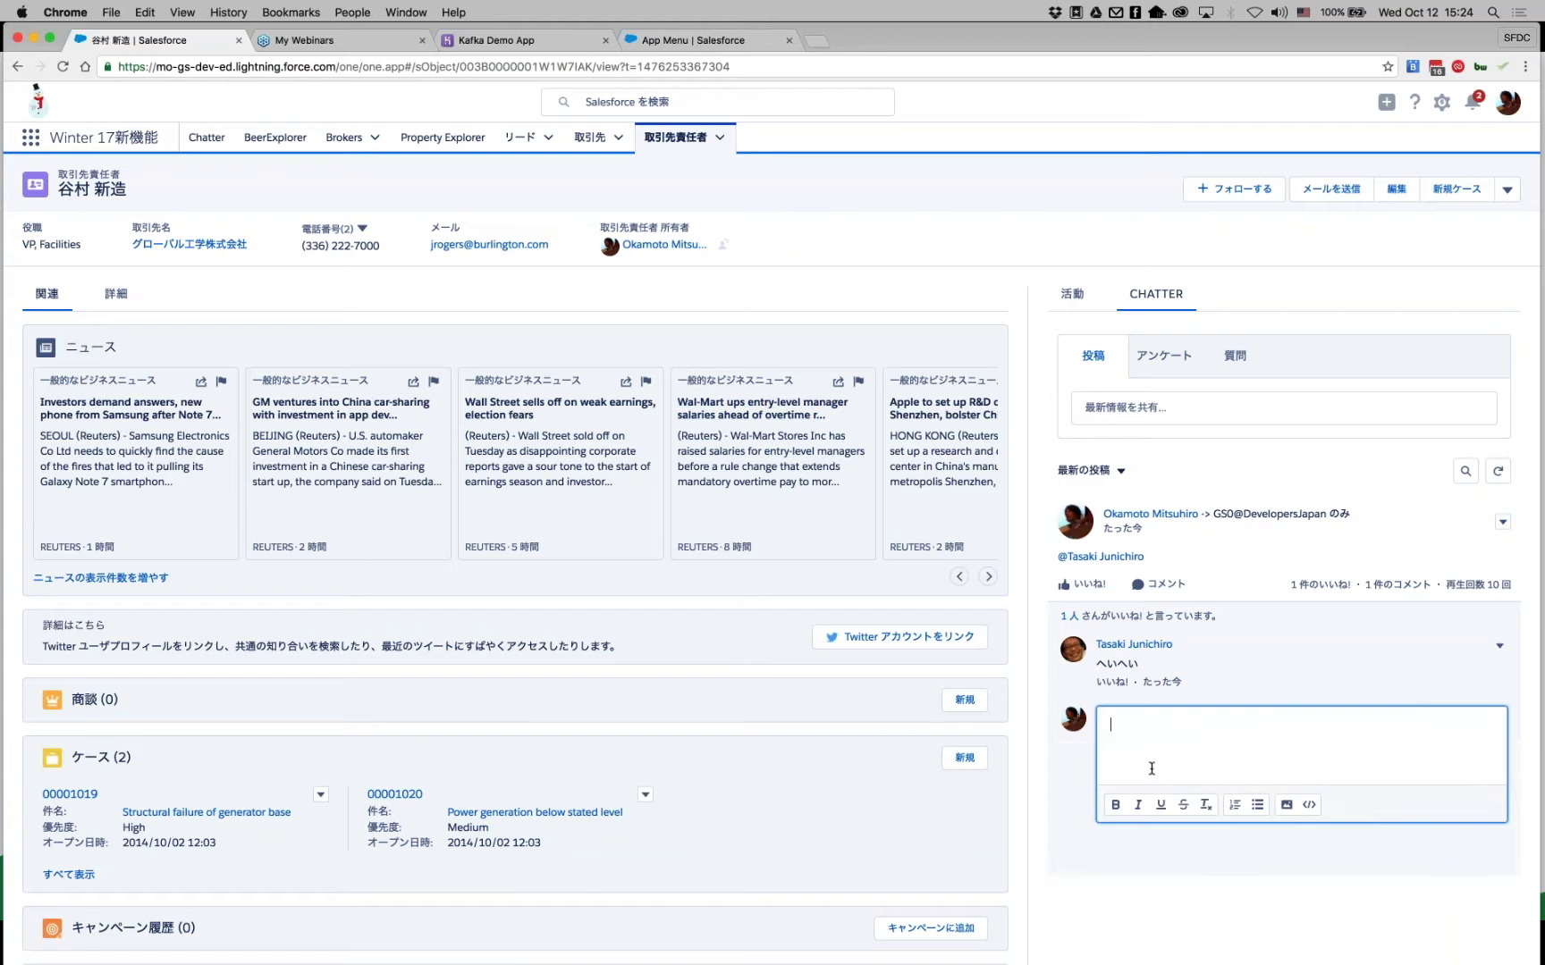
pyautogui.click(1308, 805)
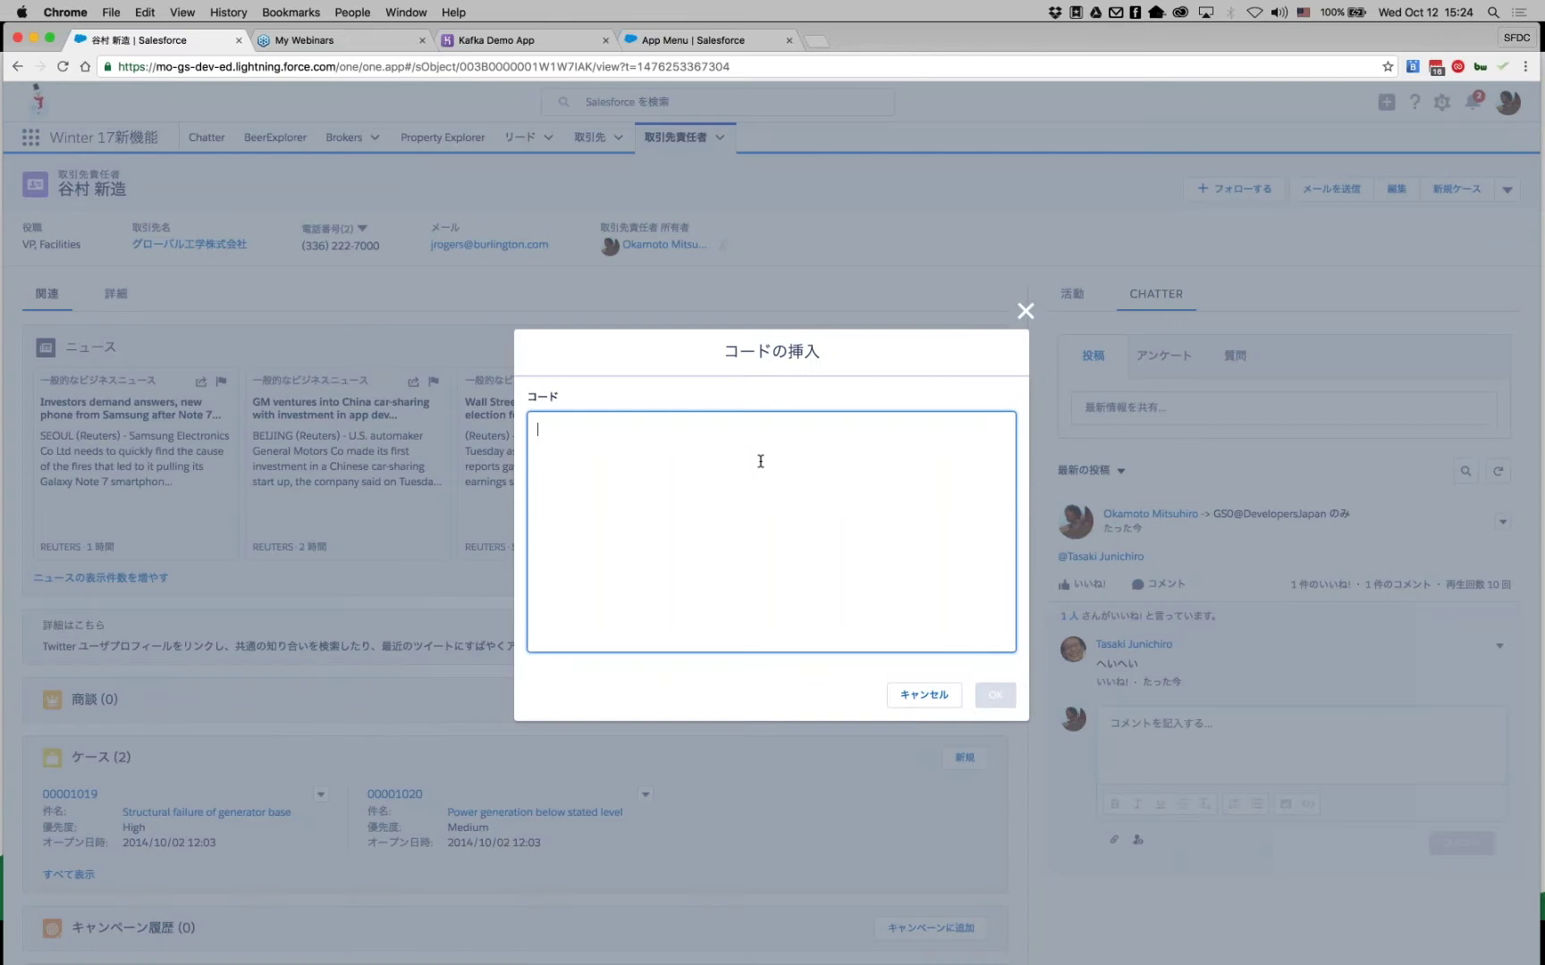
pyautogui.write('p\\')
pyautogui.press('BackSpace')
pyautogui.press('BackSpace')
pyautogui.write('public static void')
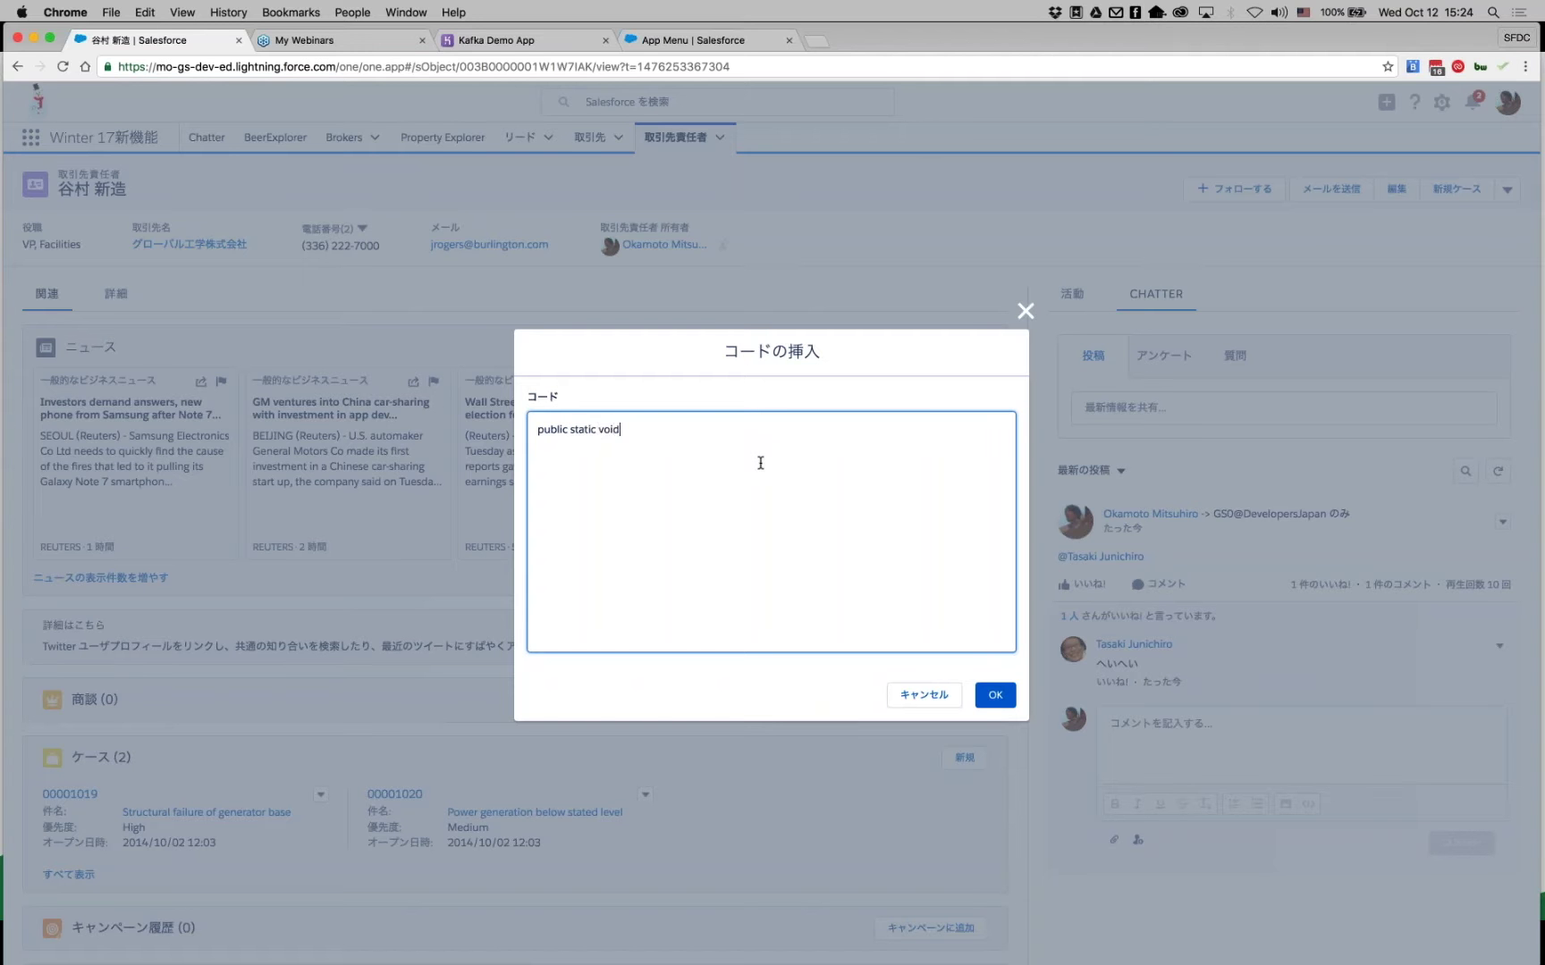
pyautogui.write(' main(){')
# Complete the snippet with the line printf("hehehe"); and a closing brace, and insert it into the comment.
pyautogui.press('Return')
pyautogui.press('Return')
pyautogui.write('print()')
pyautogui.press('Left')
pyautogui.write('f')
pyautogui.press('End')
pyautogui.write('""')
pyautogui.press('Left')
pyautogui.write('hehehe')
pyautogui.click(994, 696)
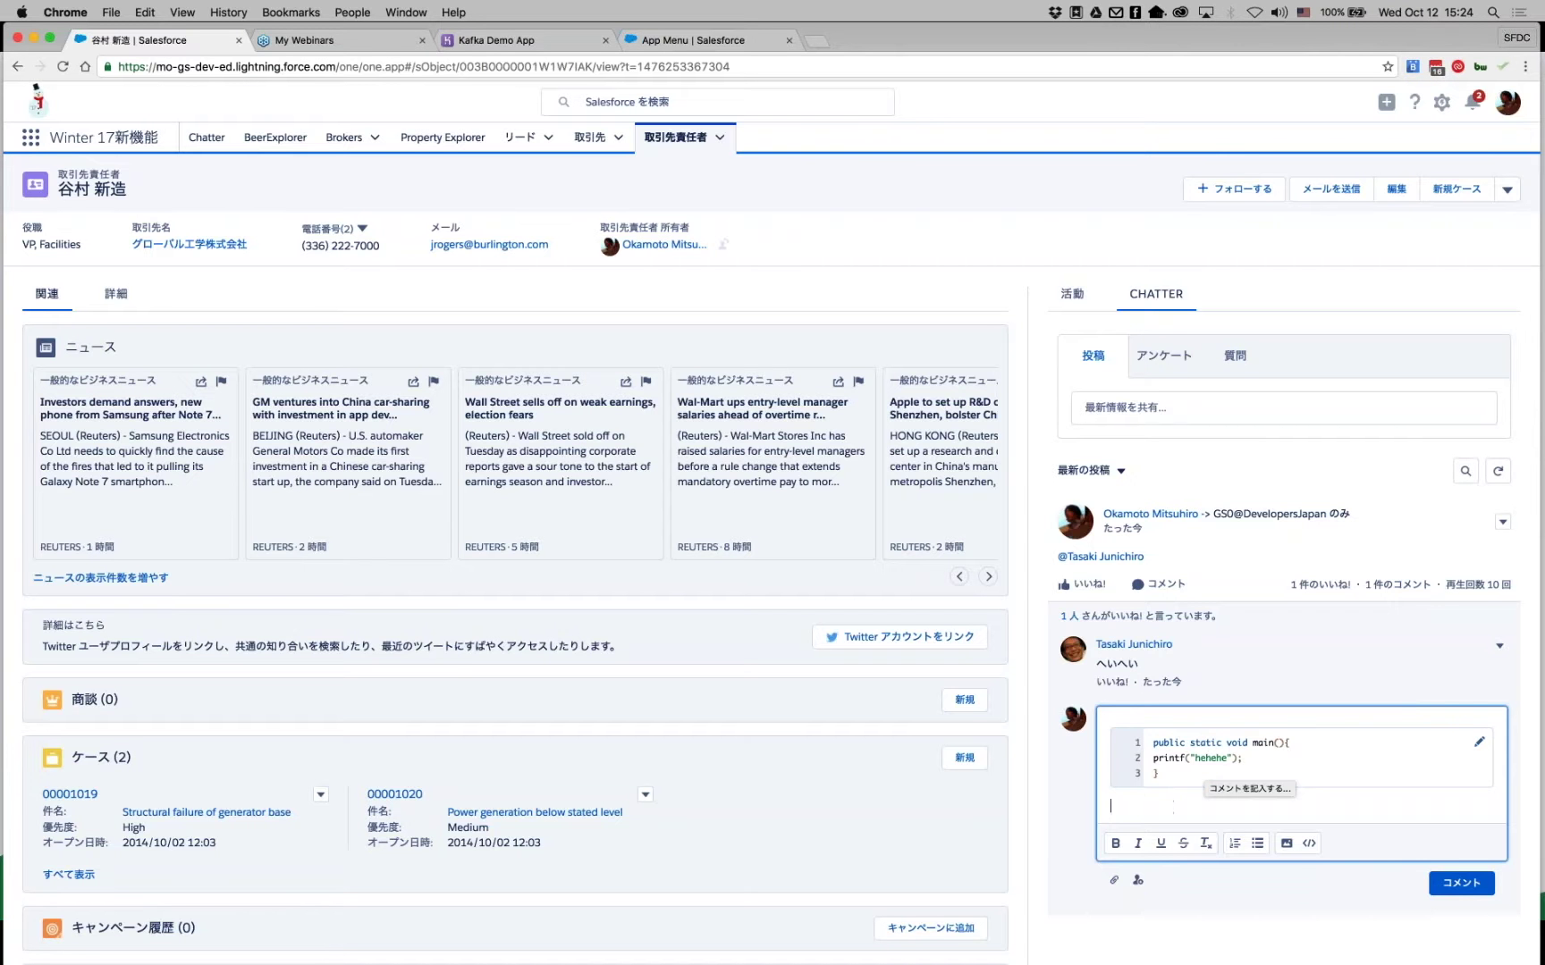
# Add the text こんな感じ below the code snippet and post the comment.
pyautogui.click(1140, 802)
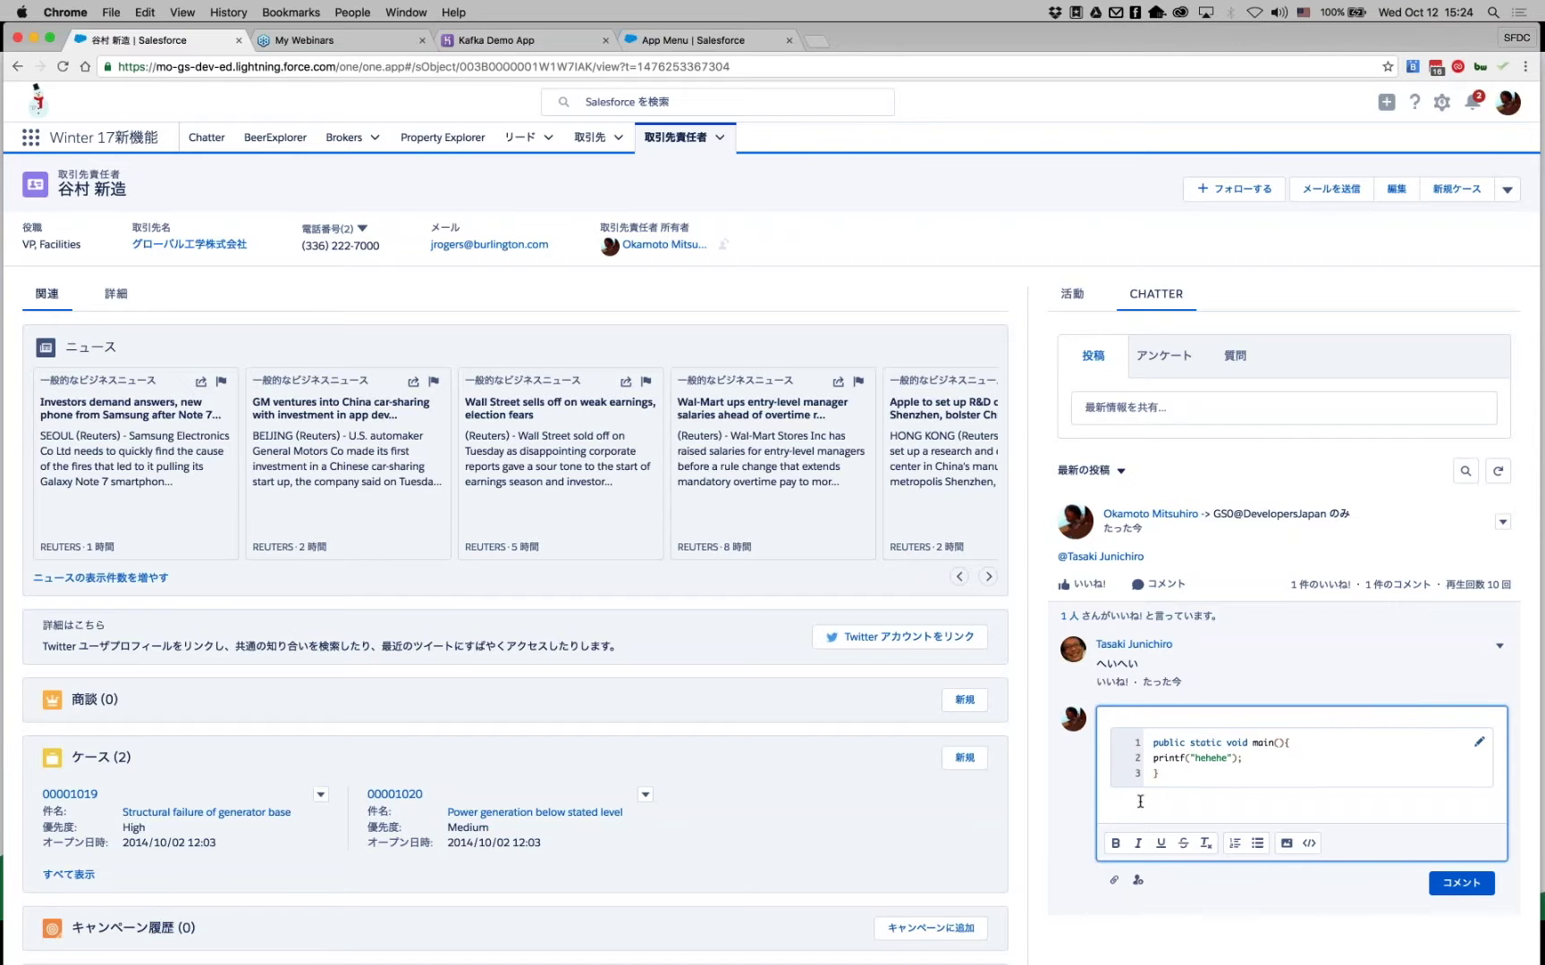
pyautogui.write('こんな感じ')
pyautogui.click(1433, 885)
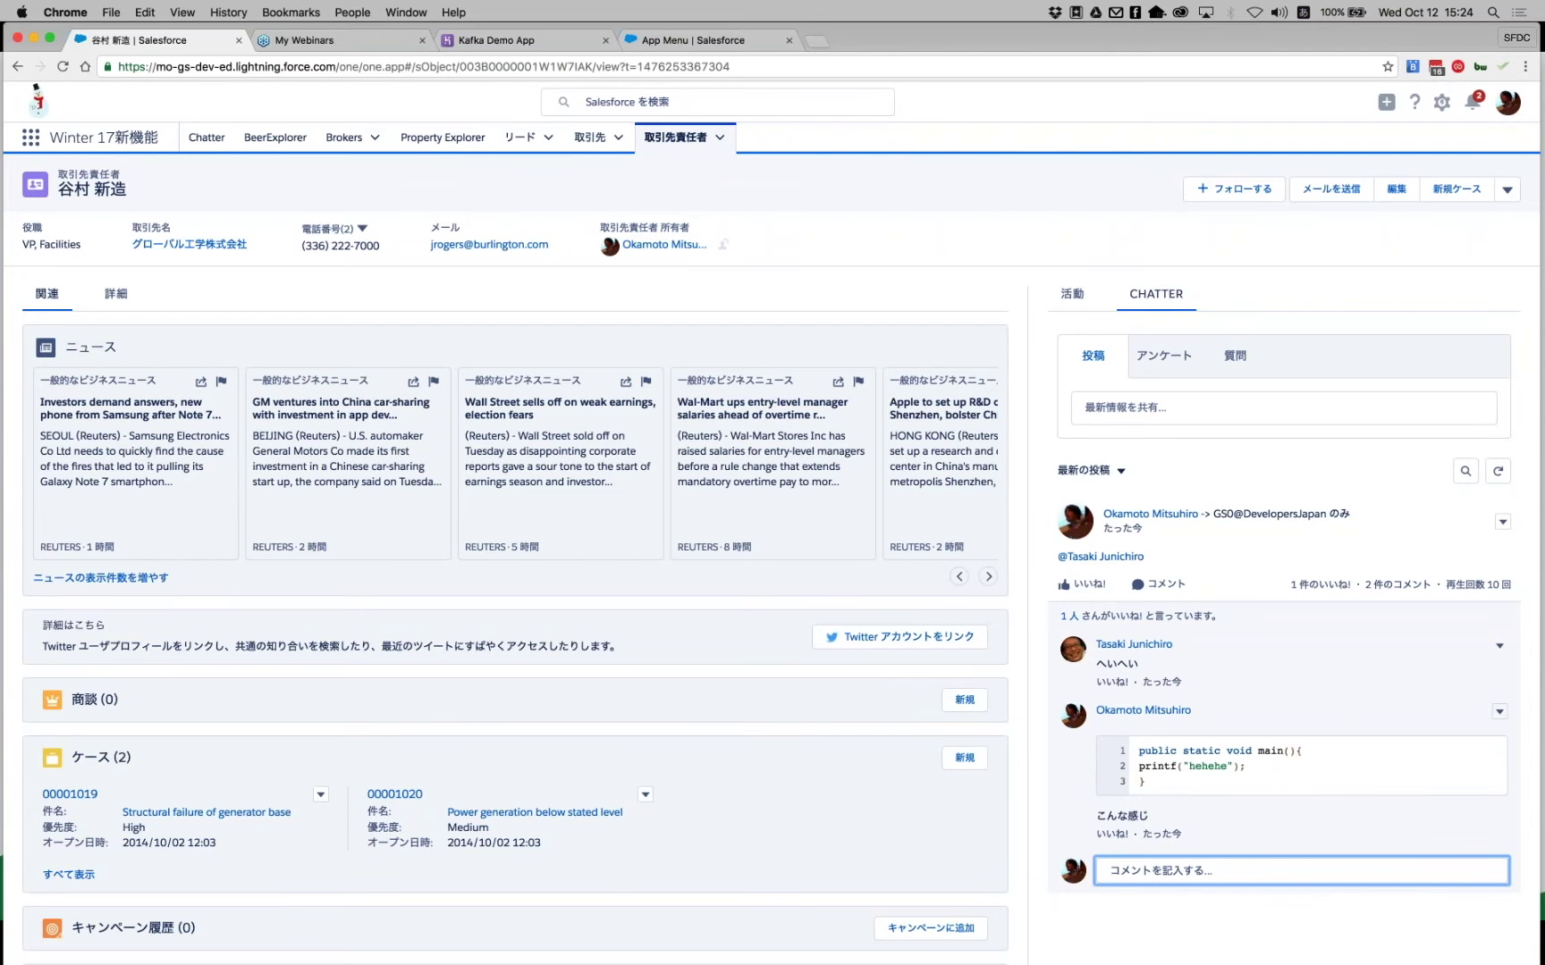
# Open another comment editor on the post, and switch to the PowerPoint presentation to show the Lightning Login slide.
pyautogui.click(1180, 864)
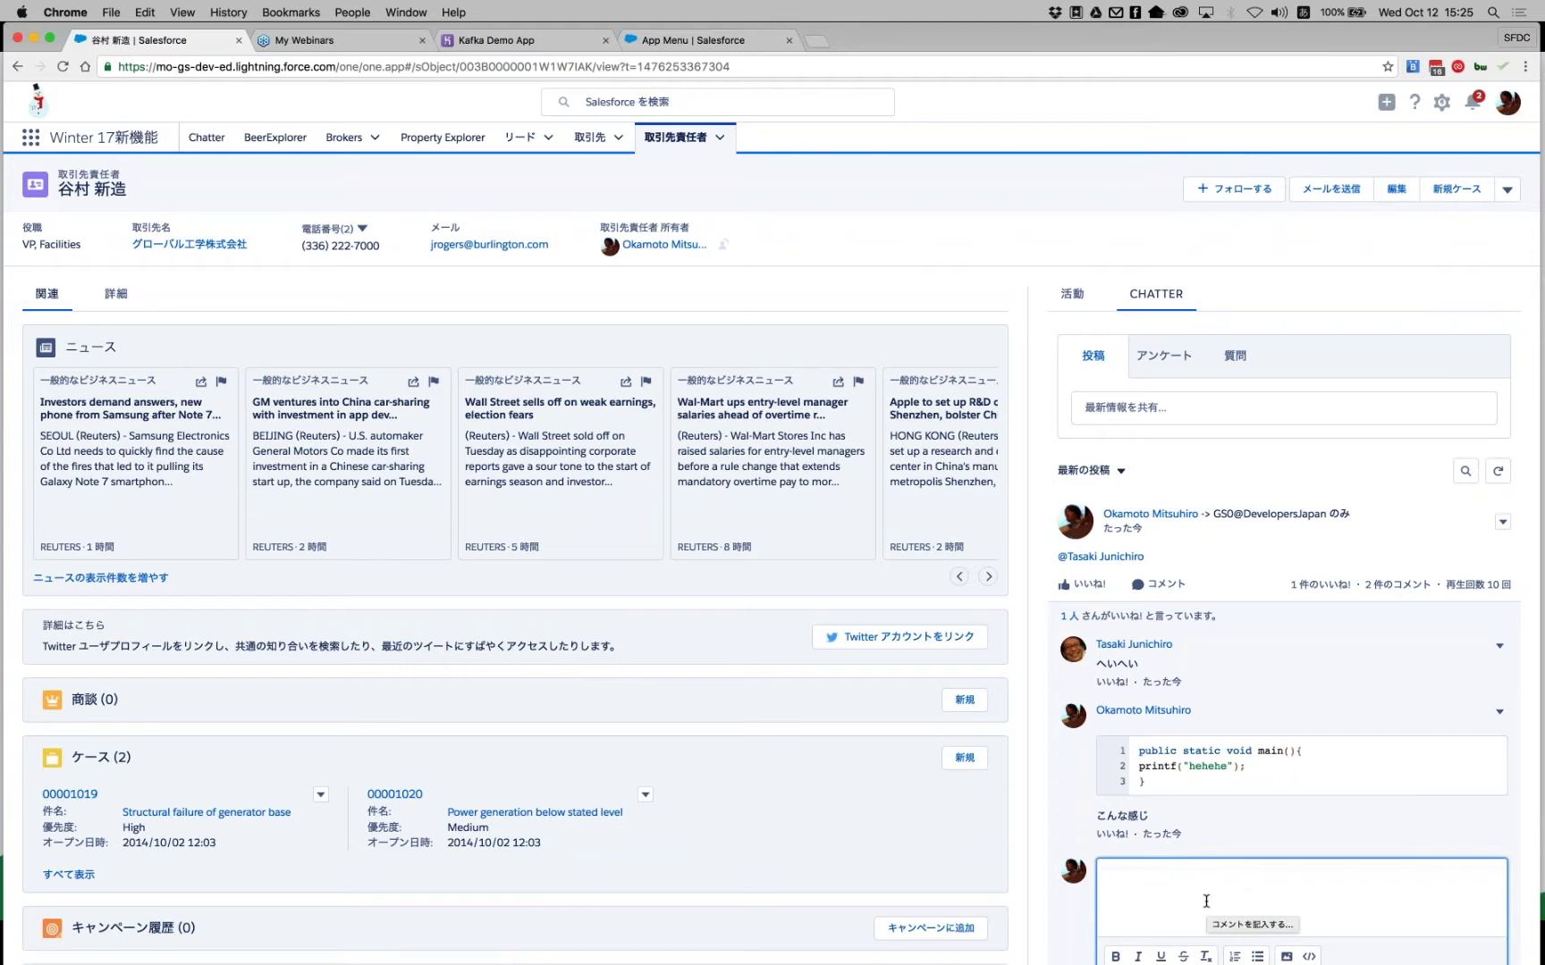
pyautogui.scroll(-2, 1206, 901)
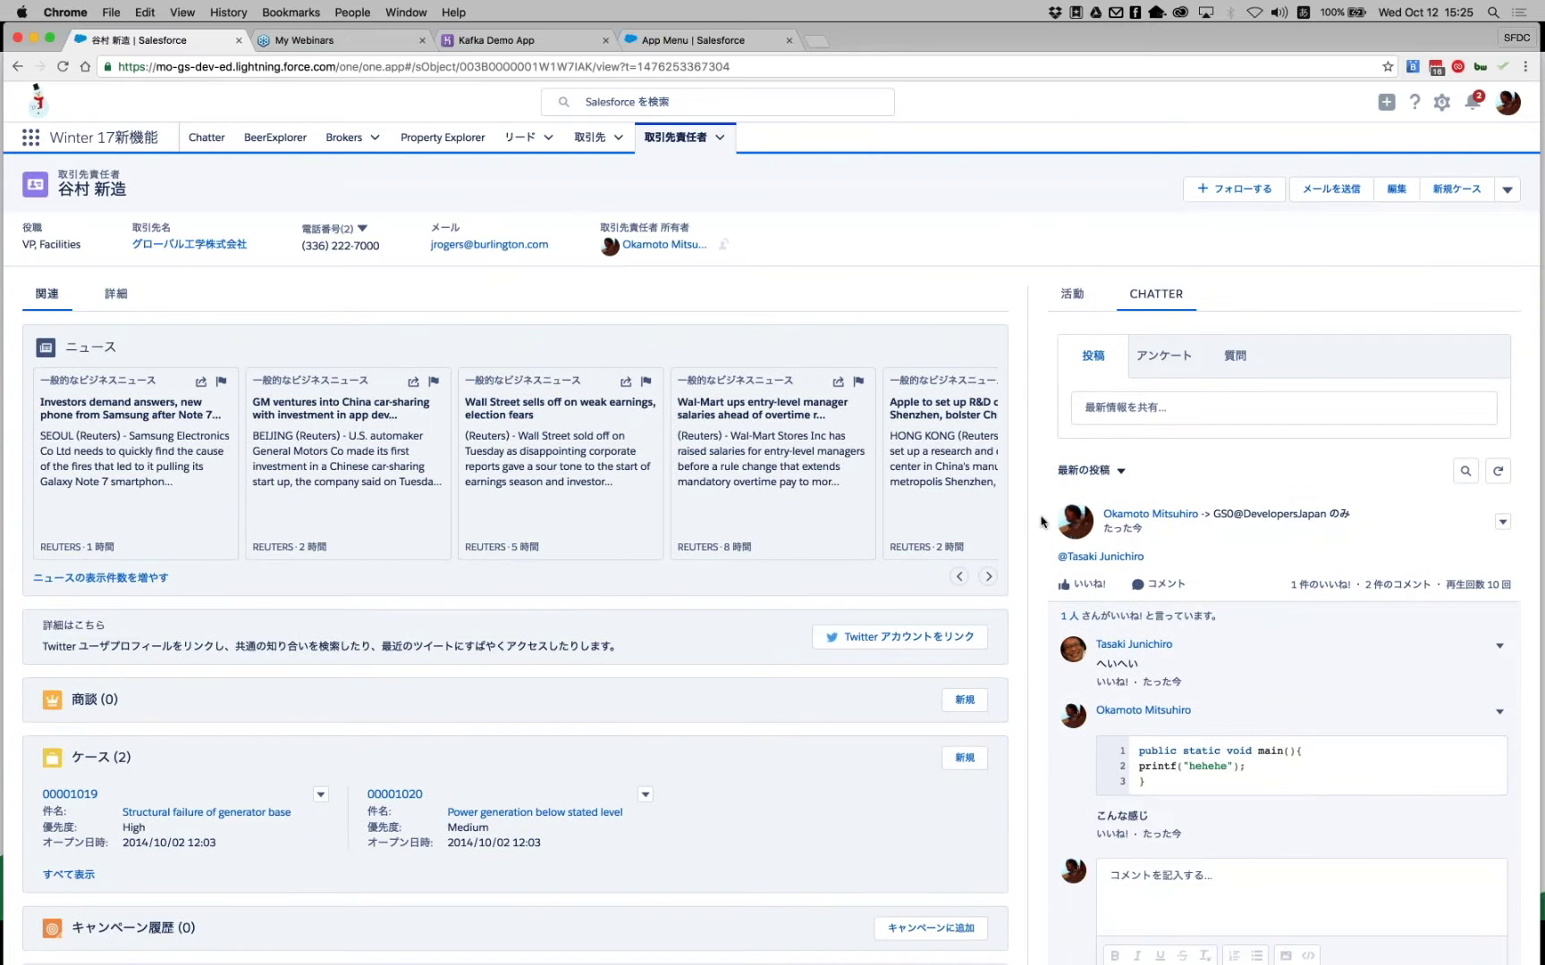
pyautogui.press('super+Tab')
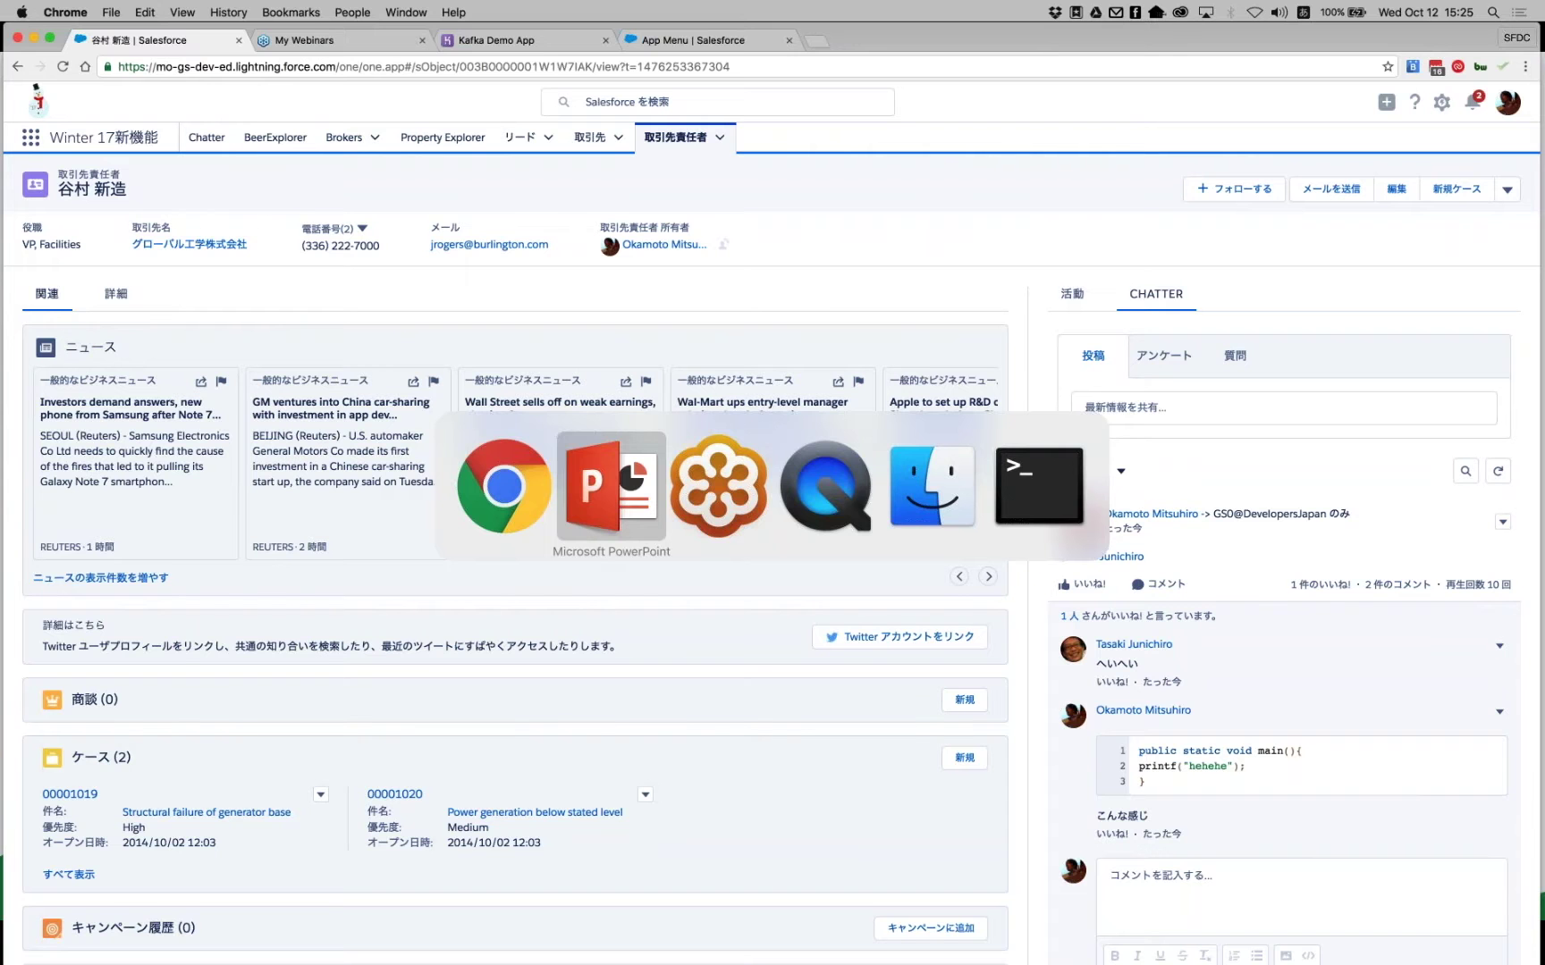
pyautogui.press('Right')
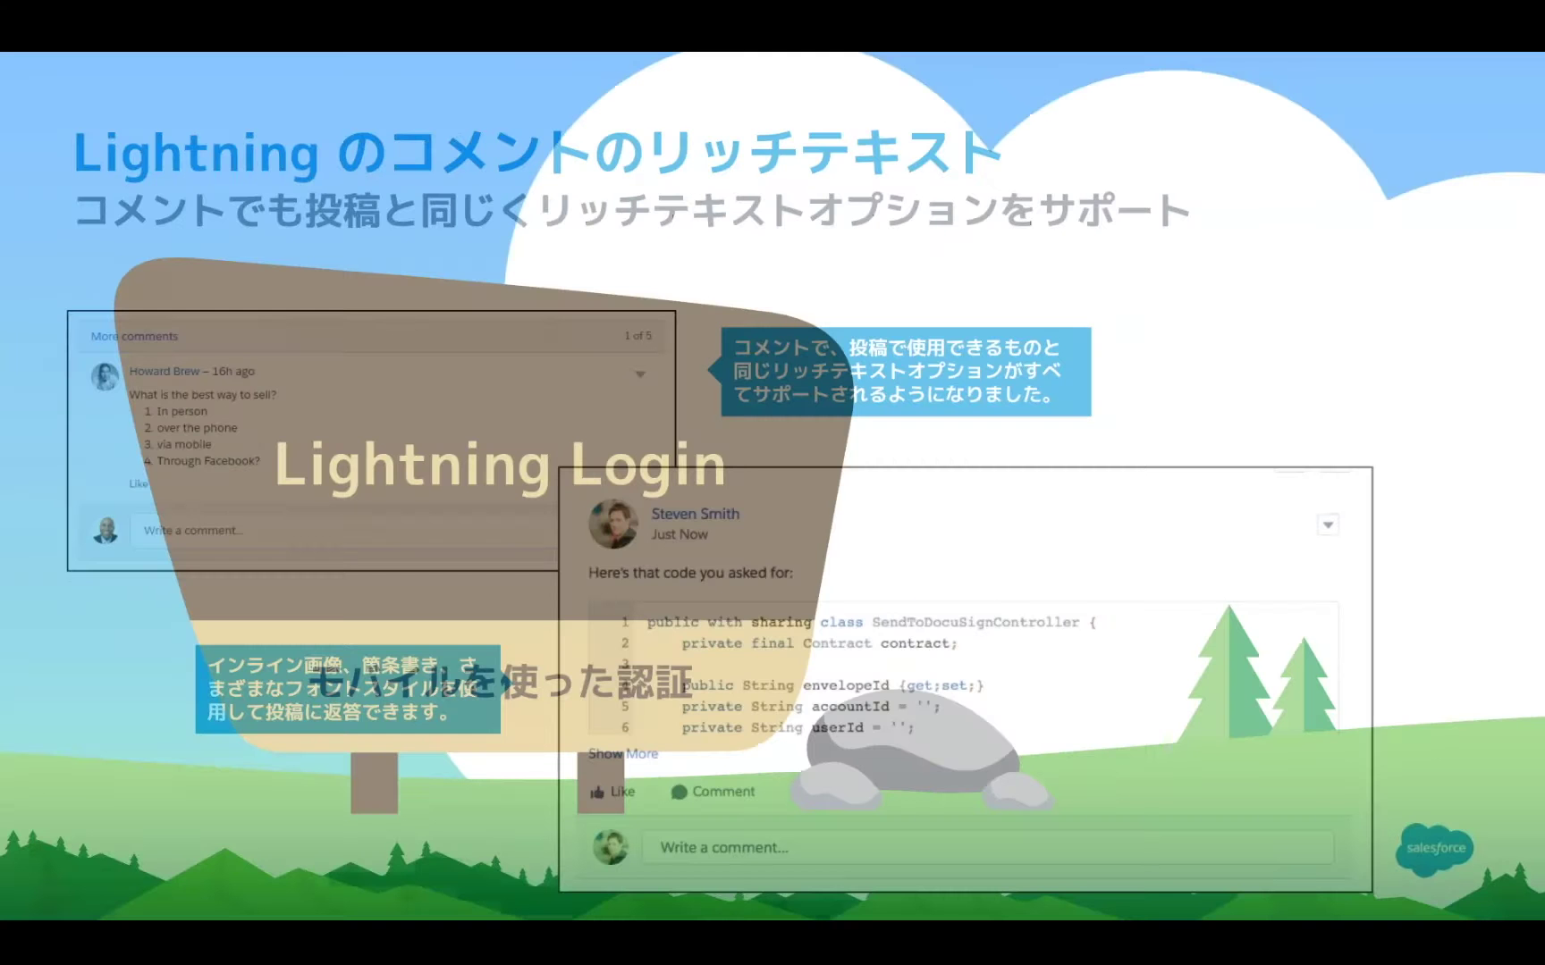
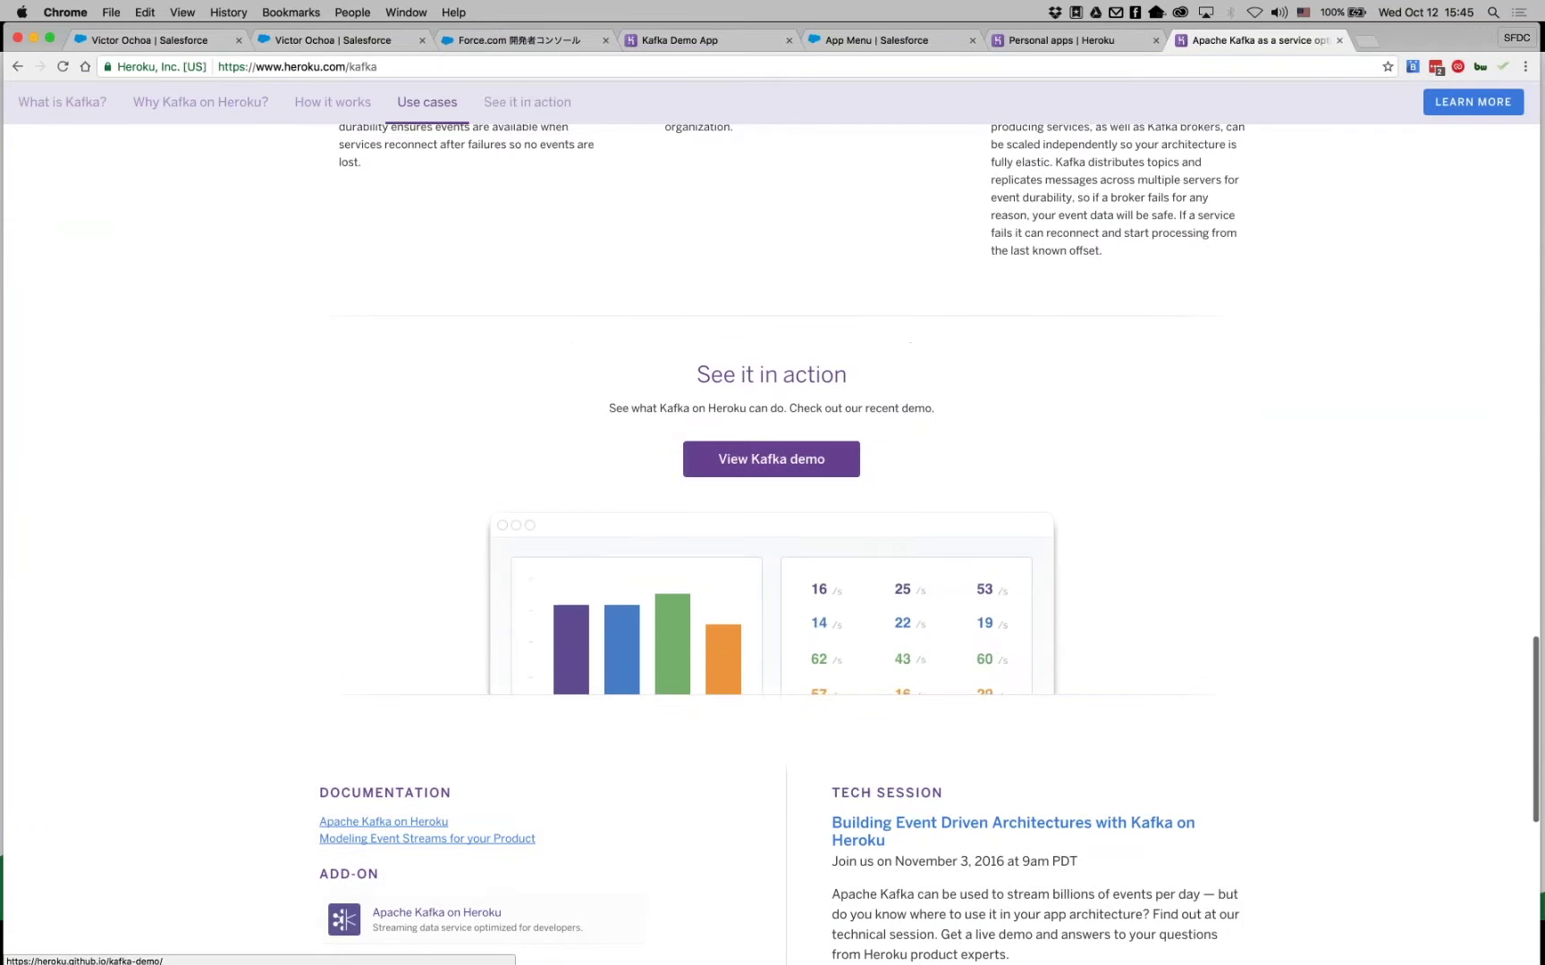
# Open the Kafka demo page from the Apache Kafka on Heroku website in Chrome.
pyautogui.click(769, 427)
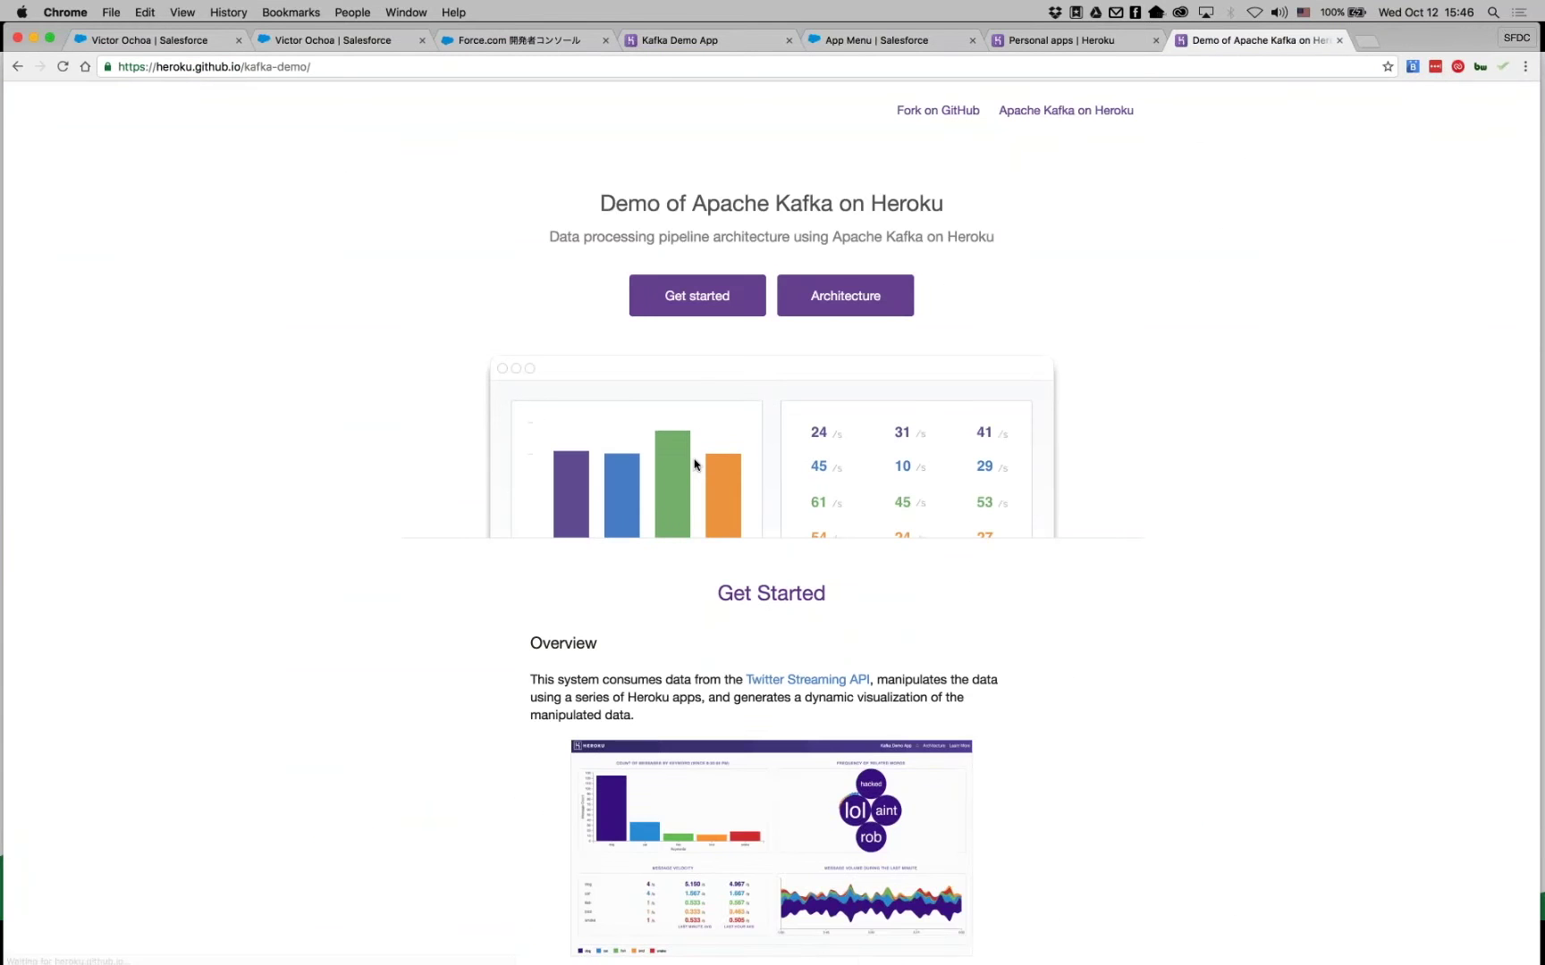
# Read through the Kafka demo's overview and deploy sections and examine the stages of its architecture diagram.
pyautogui.scroll(-5, 694, 464)
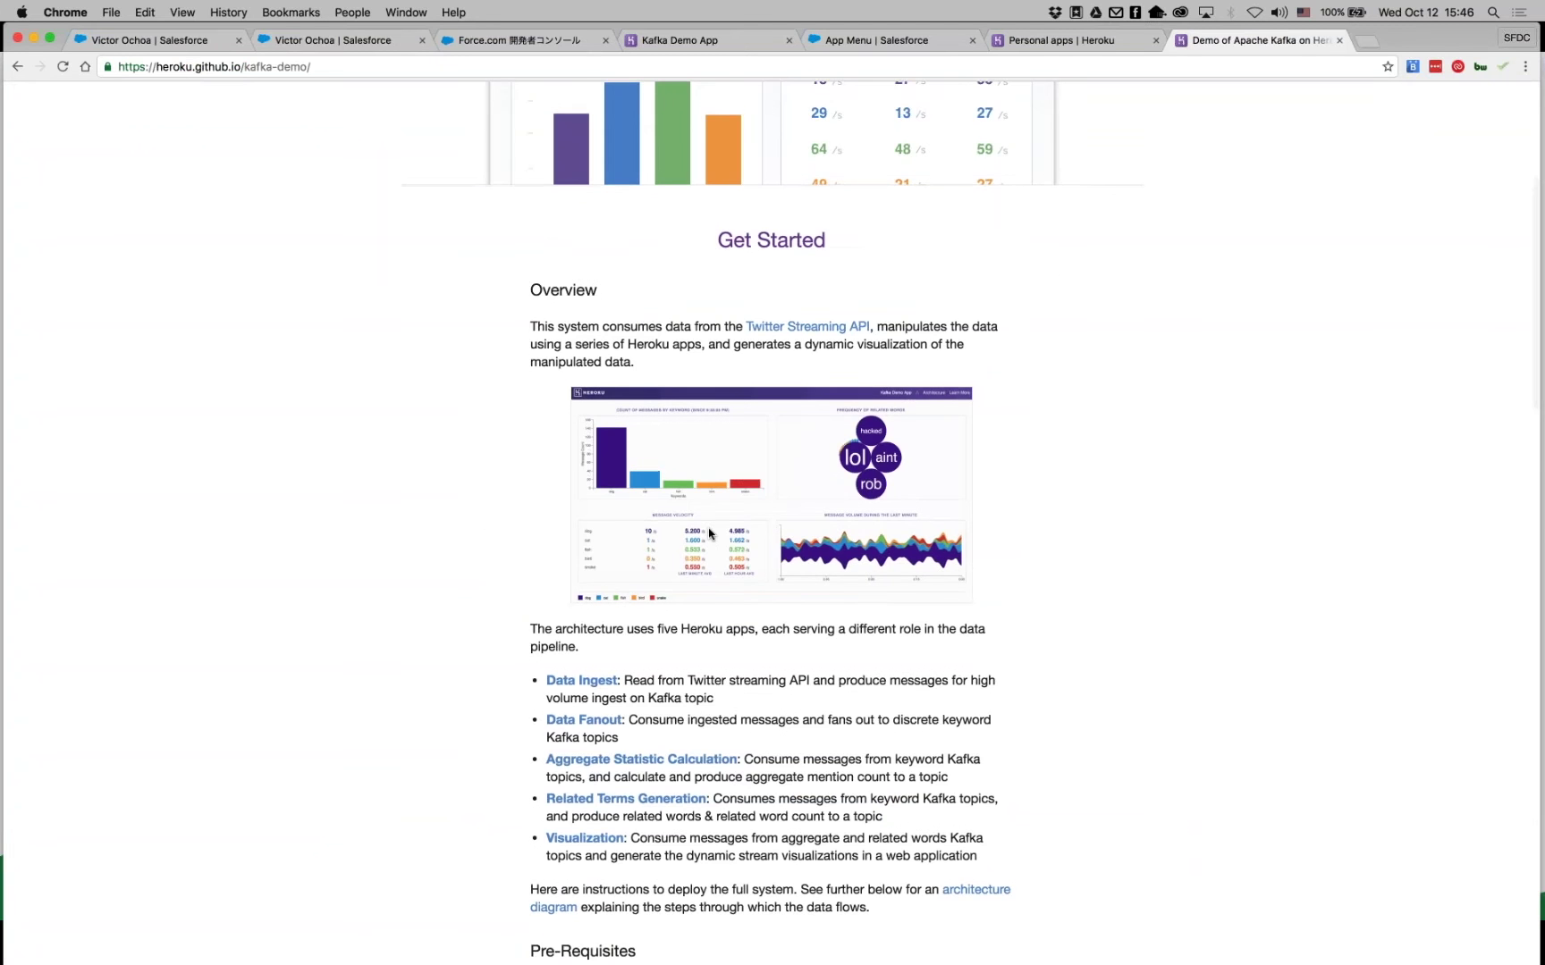
pyautogui.scroll(-3, 709, 534)
pyautogui.scroll(-5, 772, 523)
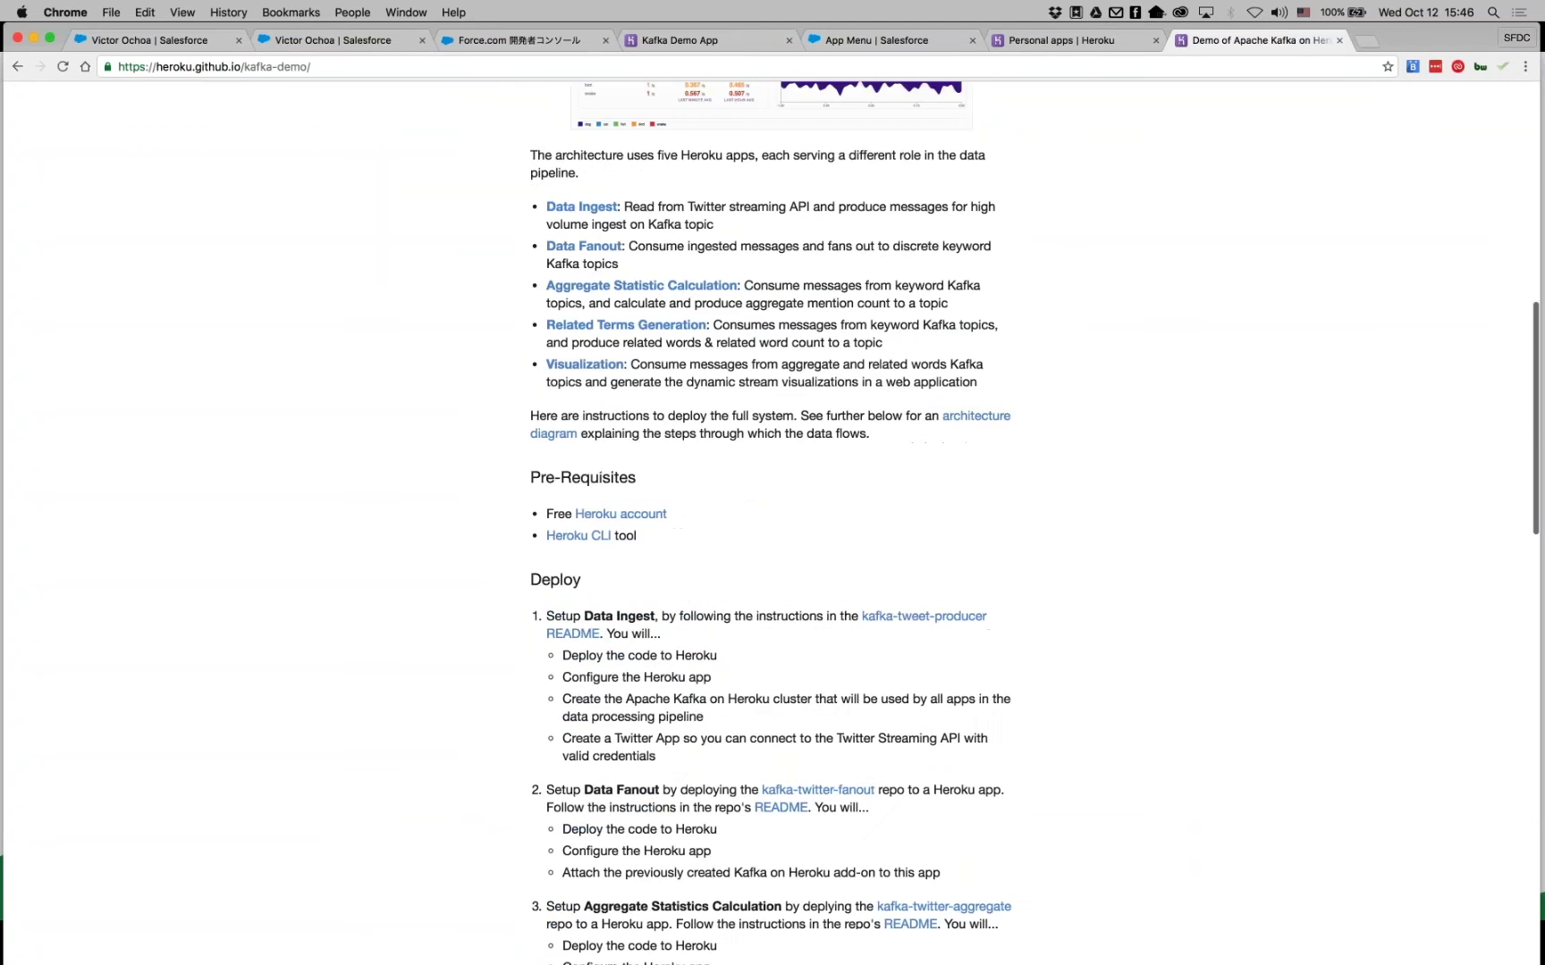
pyautogui.scroll(-20, 685, 751)
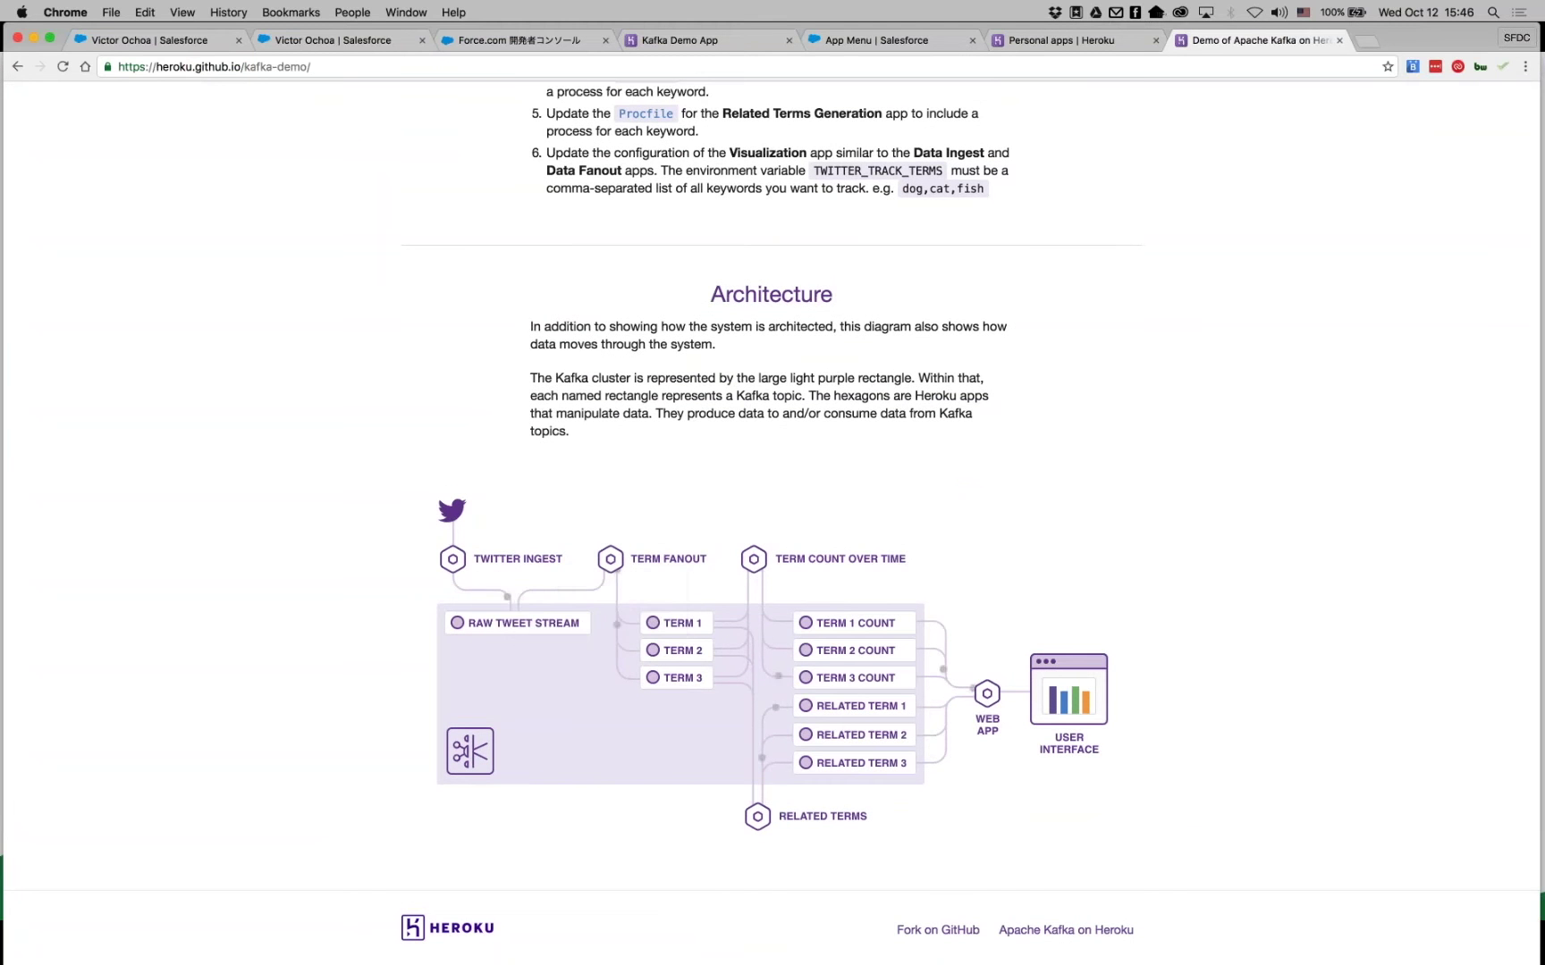
pyautogui.moveTo(469, 562)
pyautogui.moveTo(614, 556)
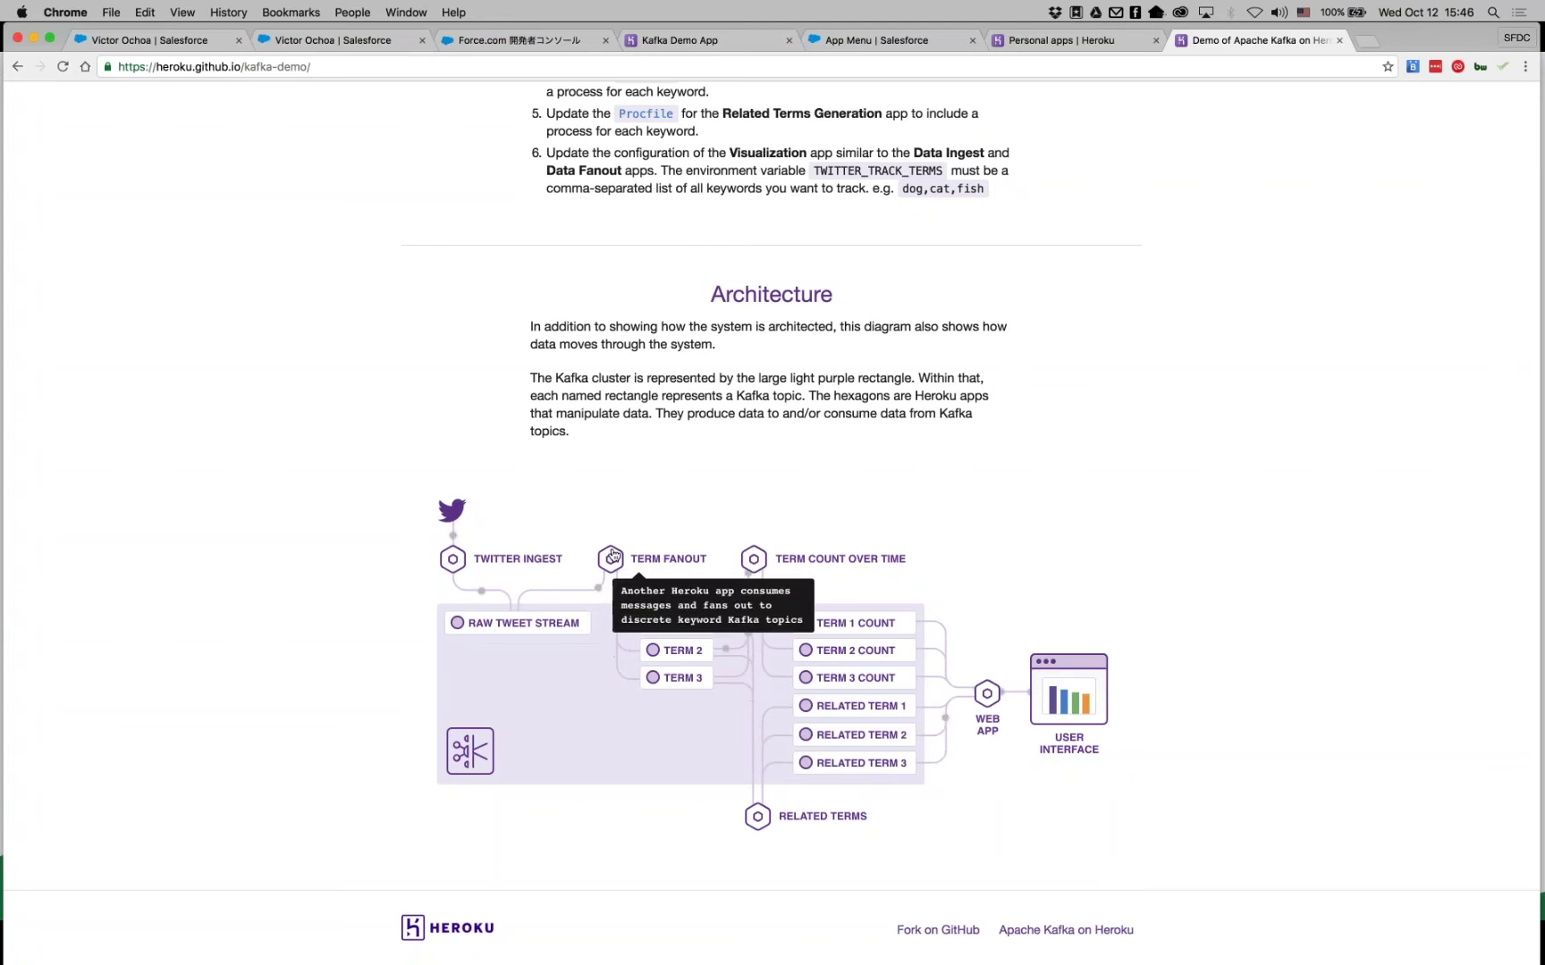
pyautogui.moveTo(764, 566)
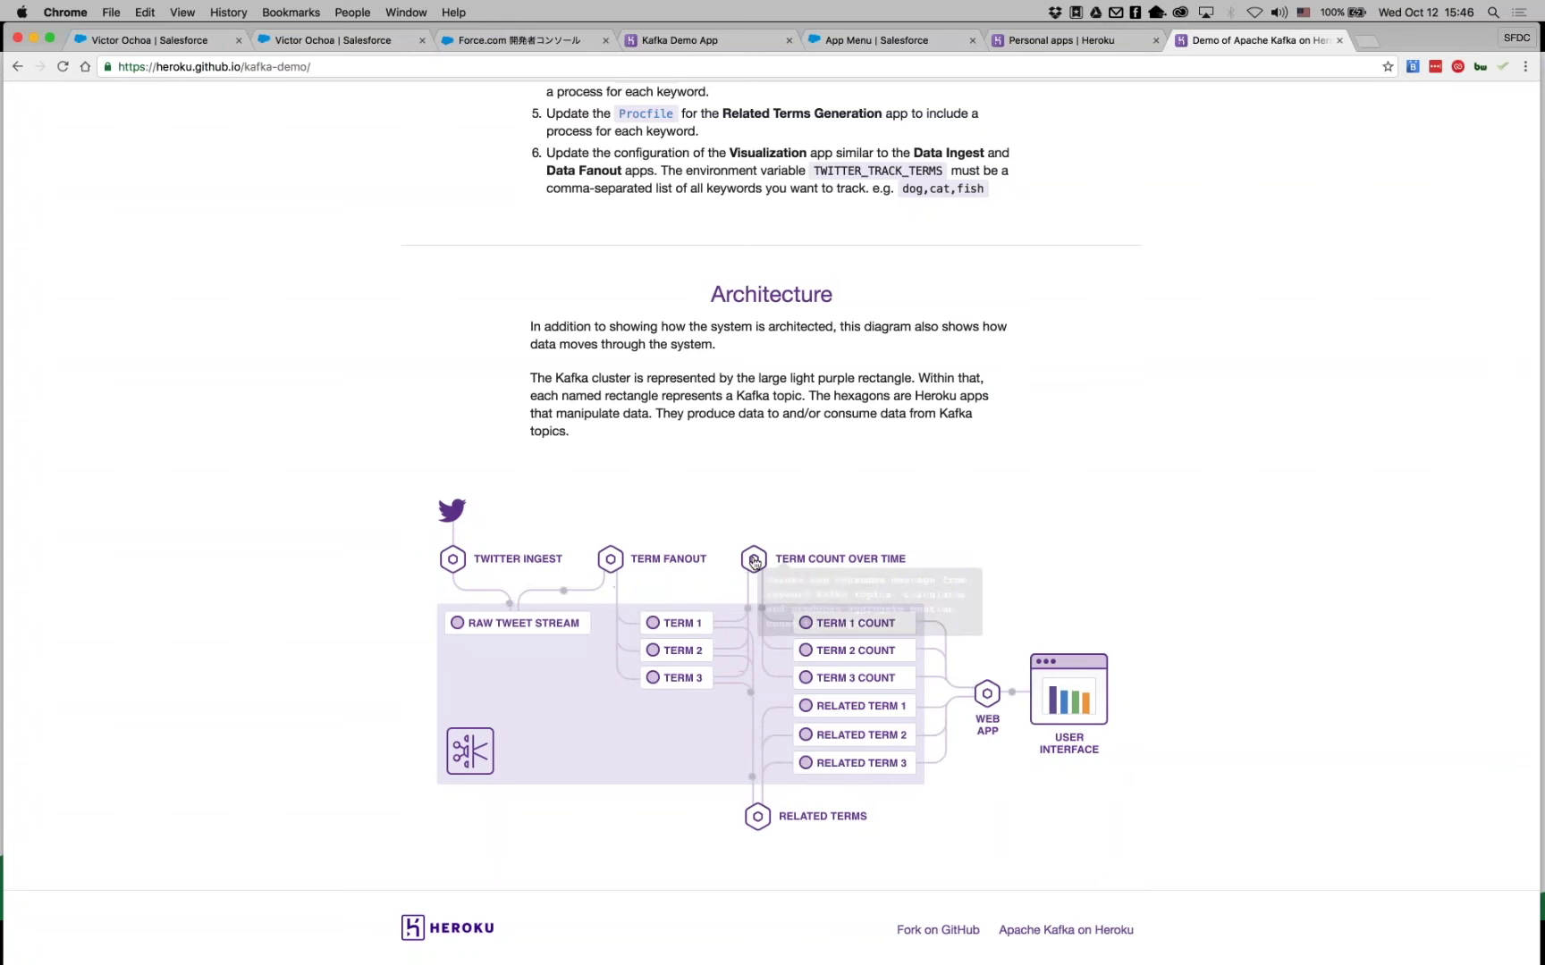
pyautogui.moveTo(757, 816)
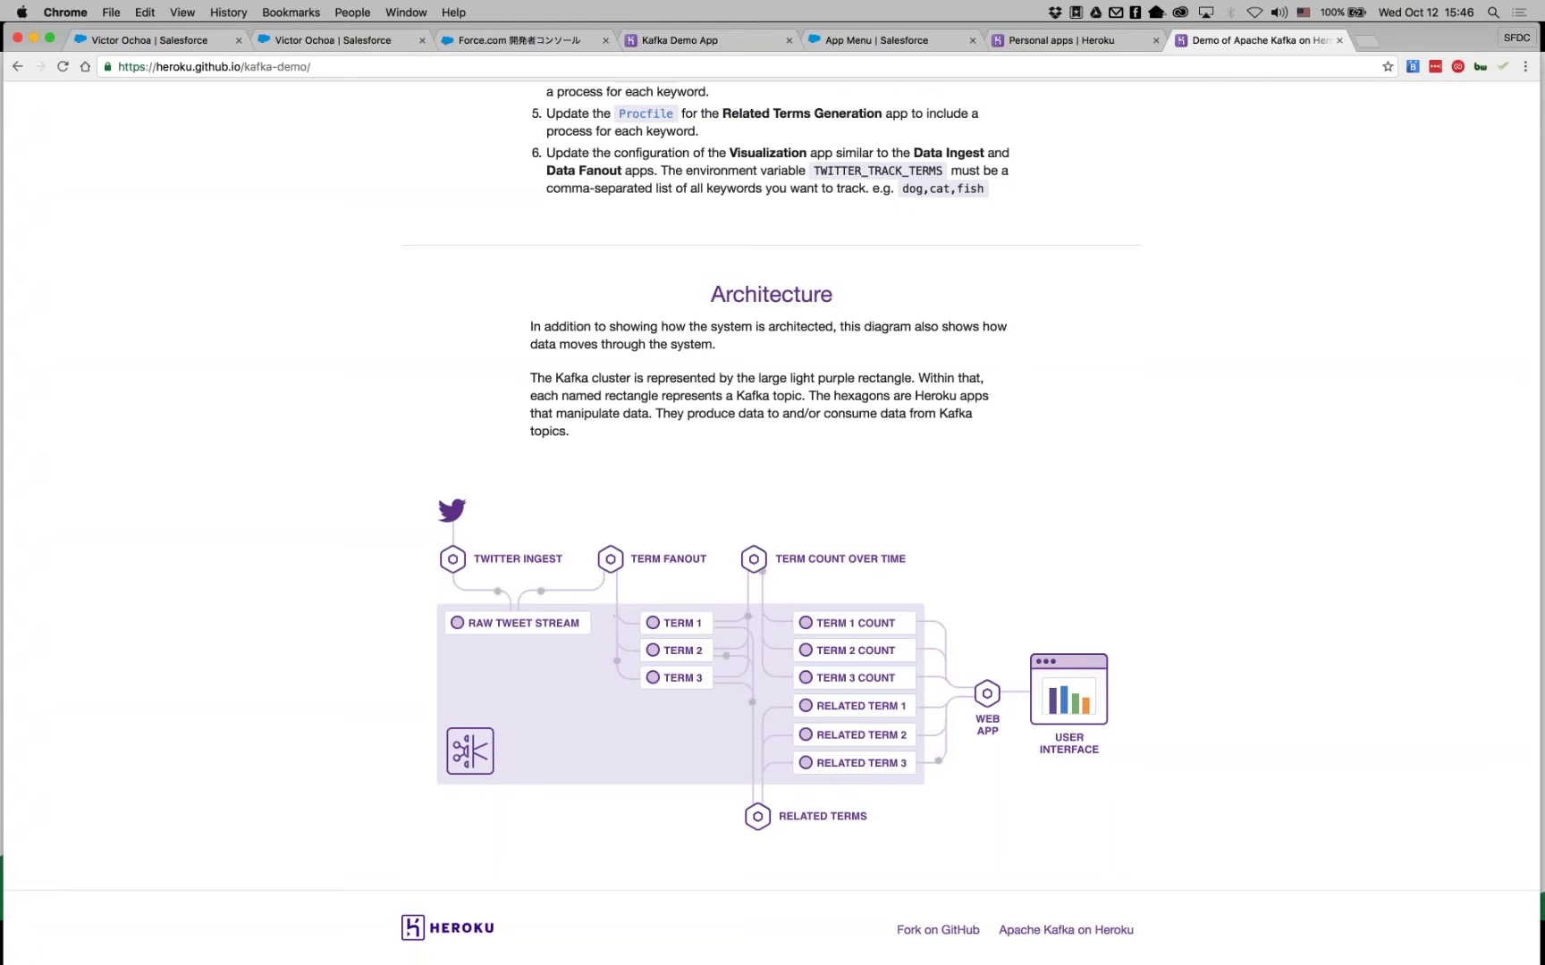
pyautogui.moveTo(984, 693)
# Switch to the running Kafka Demo App, kill its unresponsive page and reload kafka-demo-jp.herokuapp.com to examine the live charts.
pyautogui.click(706, 40)
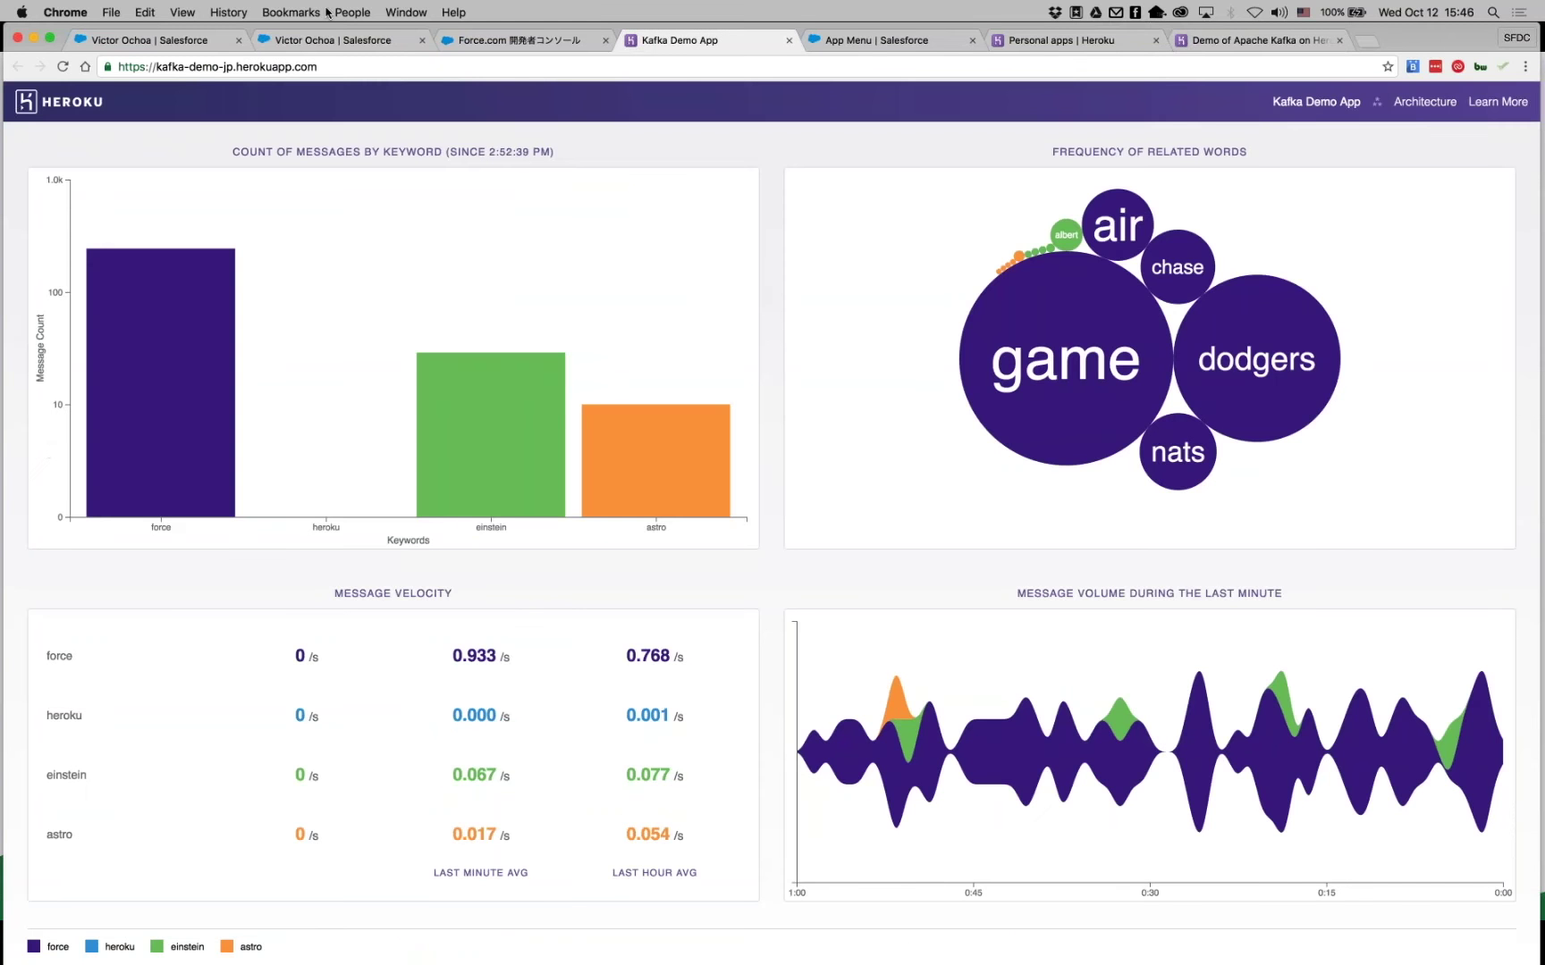
pyautogui.click(329, 65)
pyautogui.press('Return')
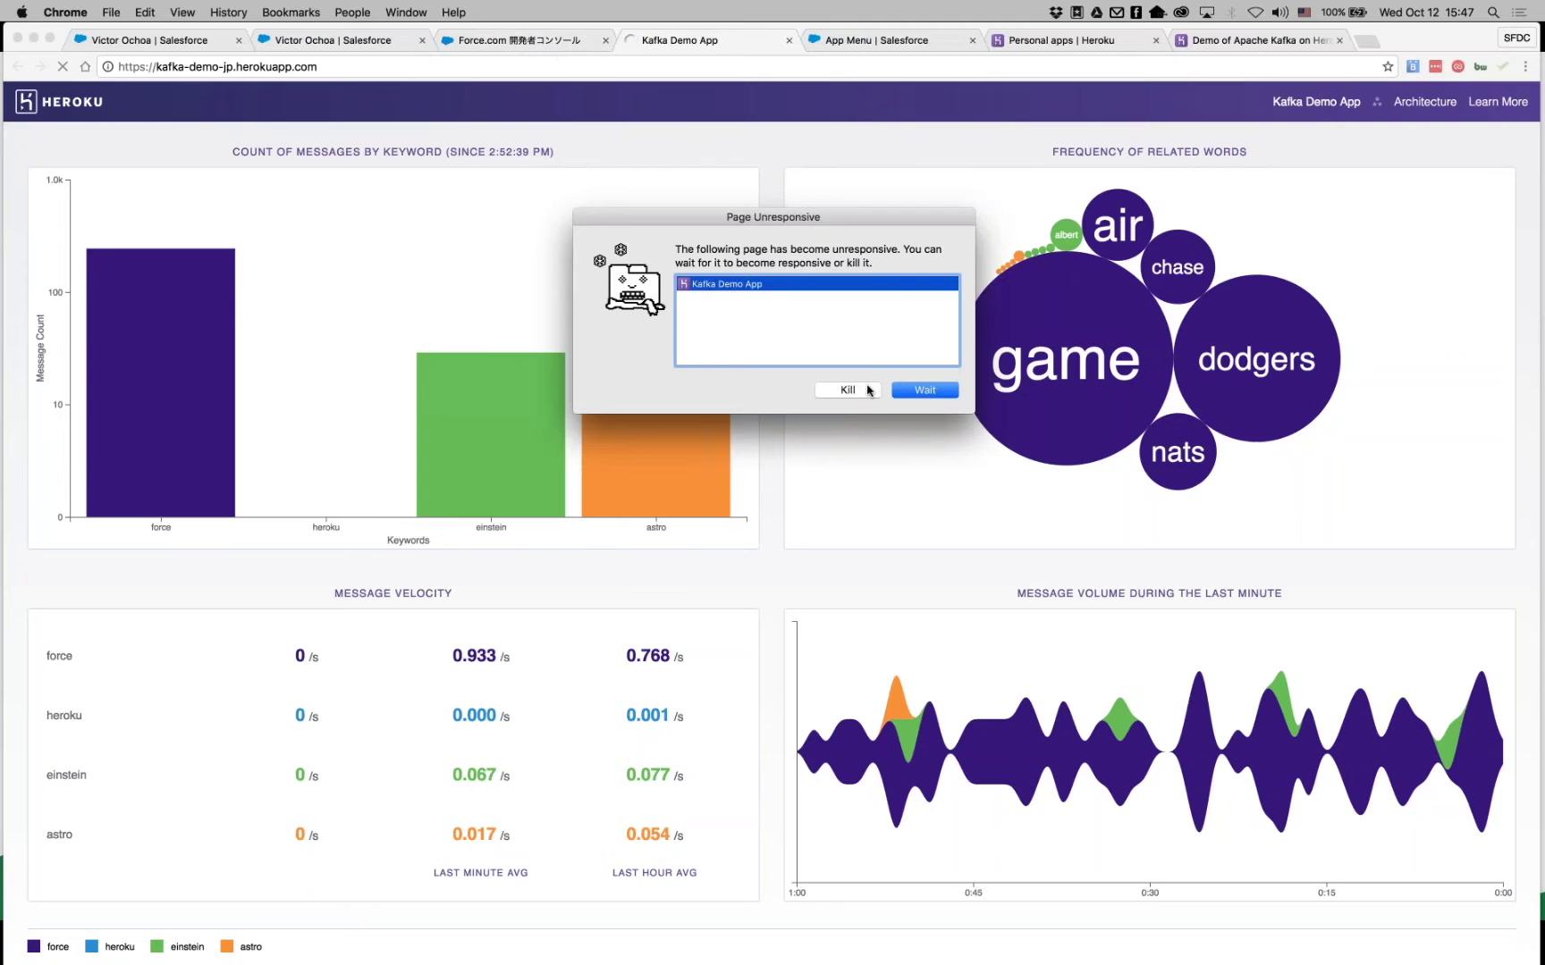
pyautogui.click(867, 390)
pyautogui.click(587, 65)
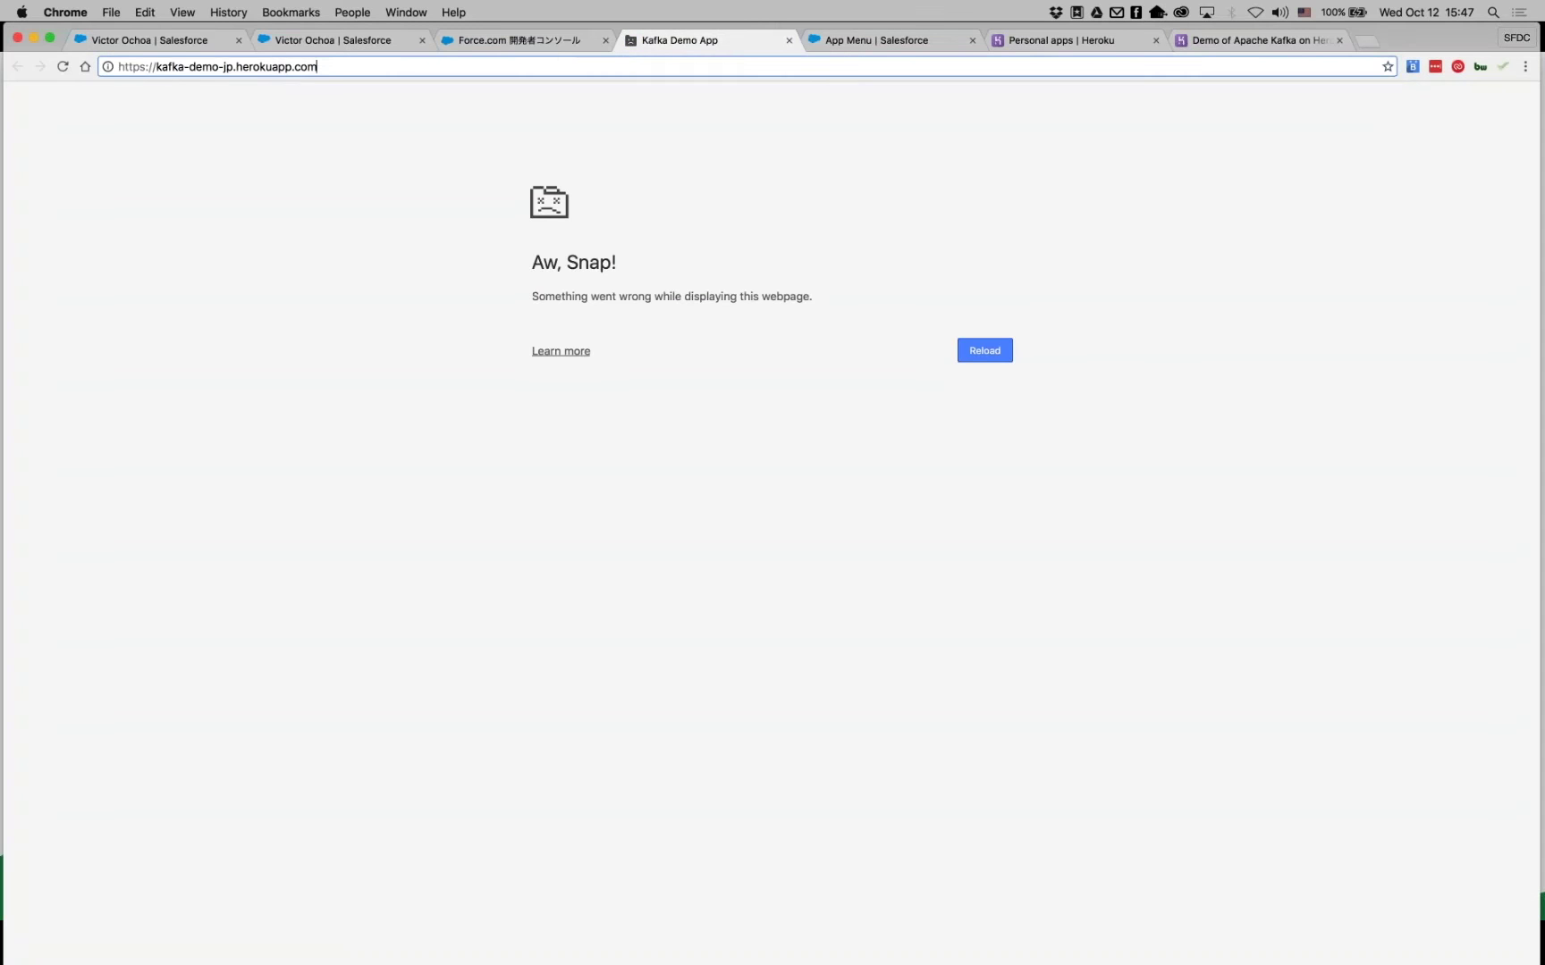
pyautogui.press('super+a')
pyautogui.press('Return')
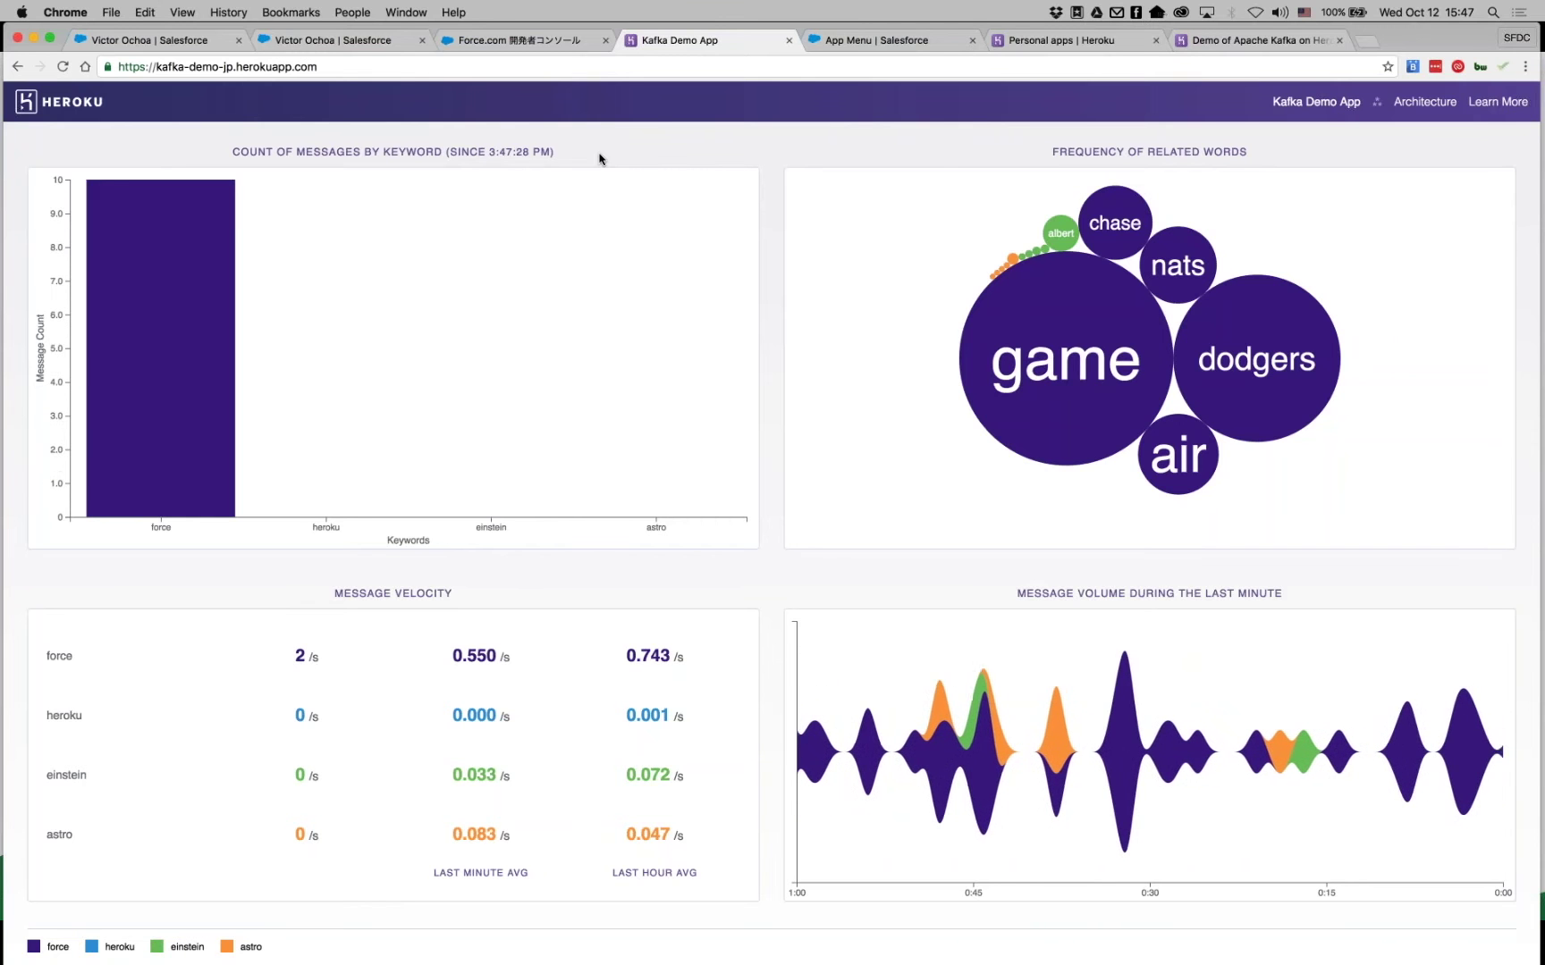
pyautogui.moveTo(1185, 475)
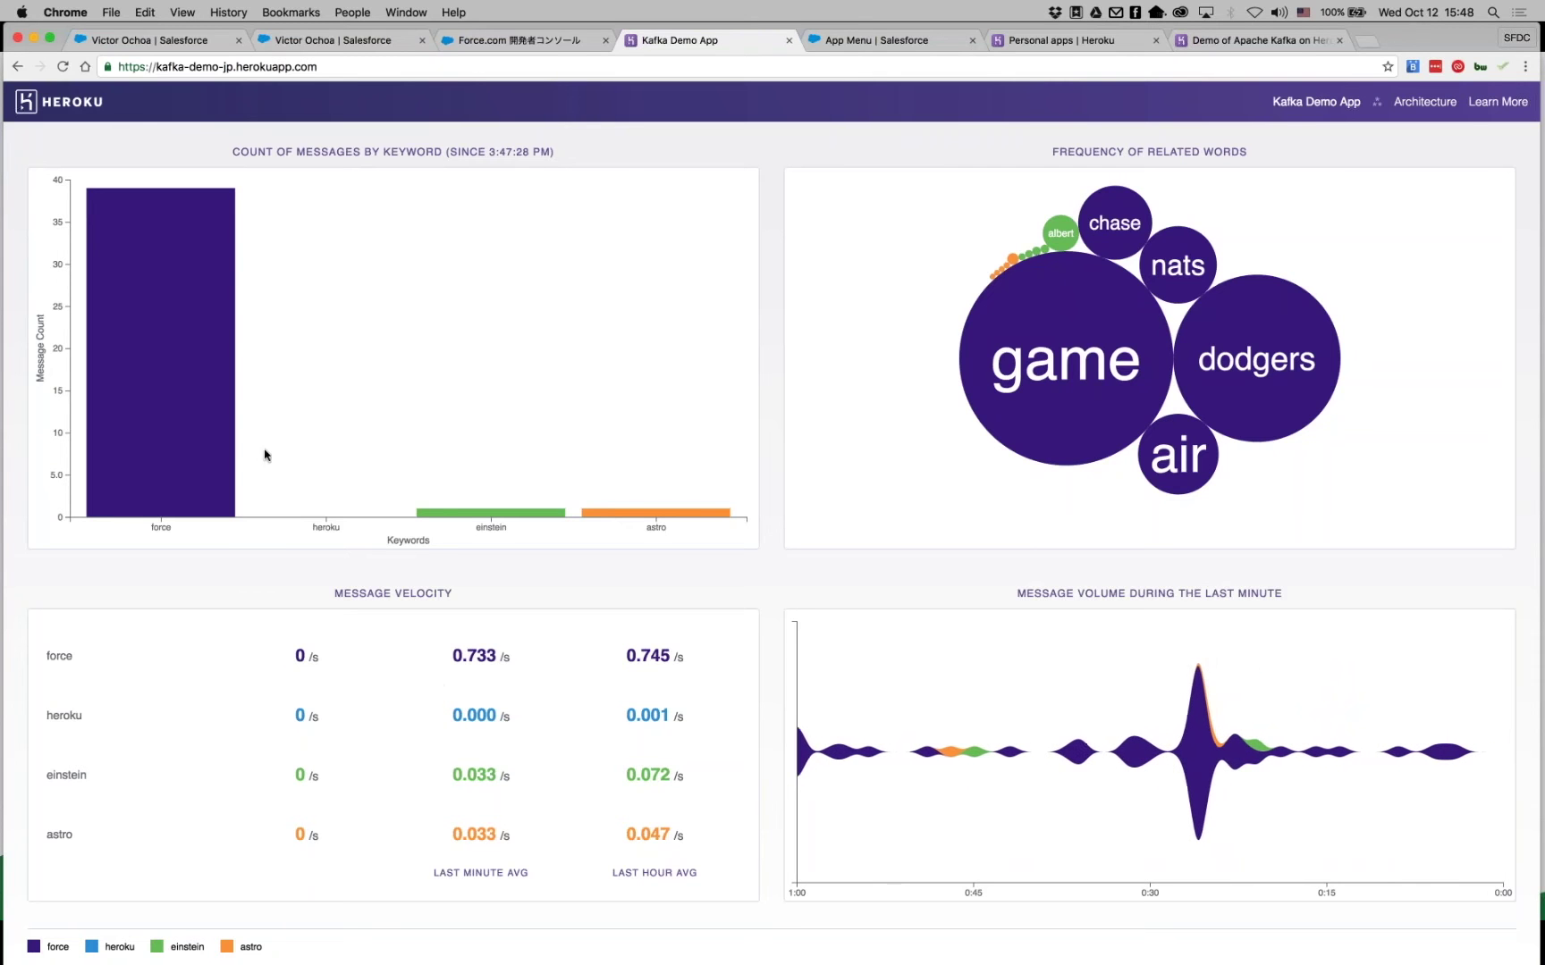
pyautogui.moveTo(1160, 368)
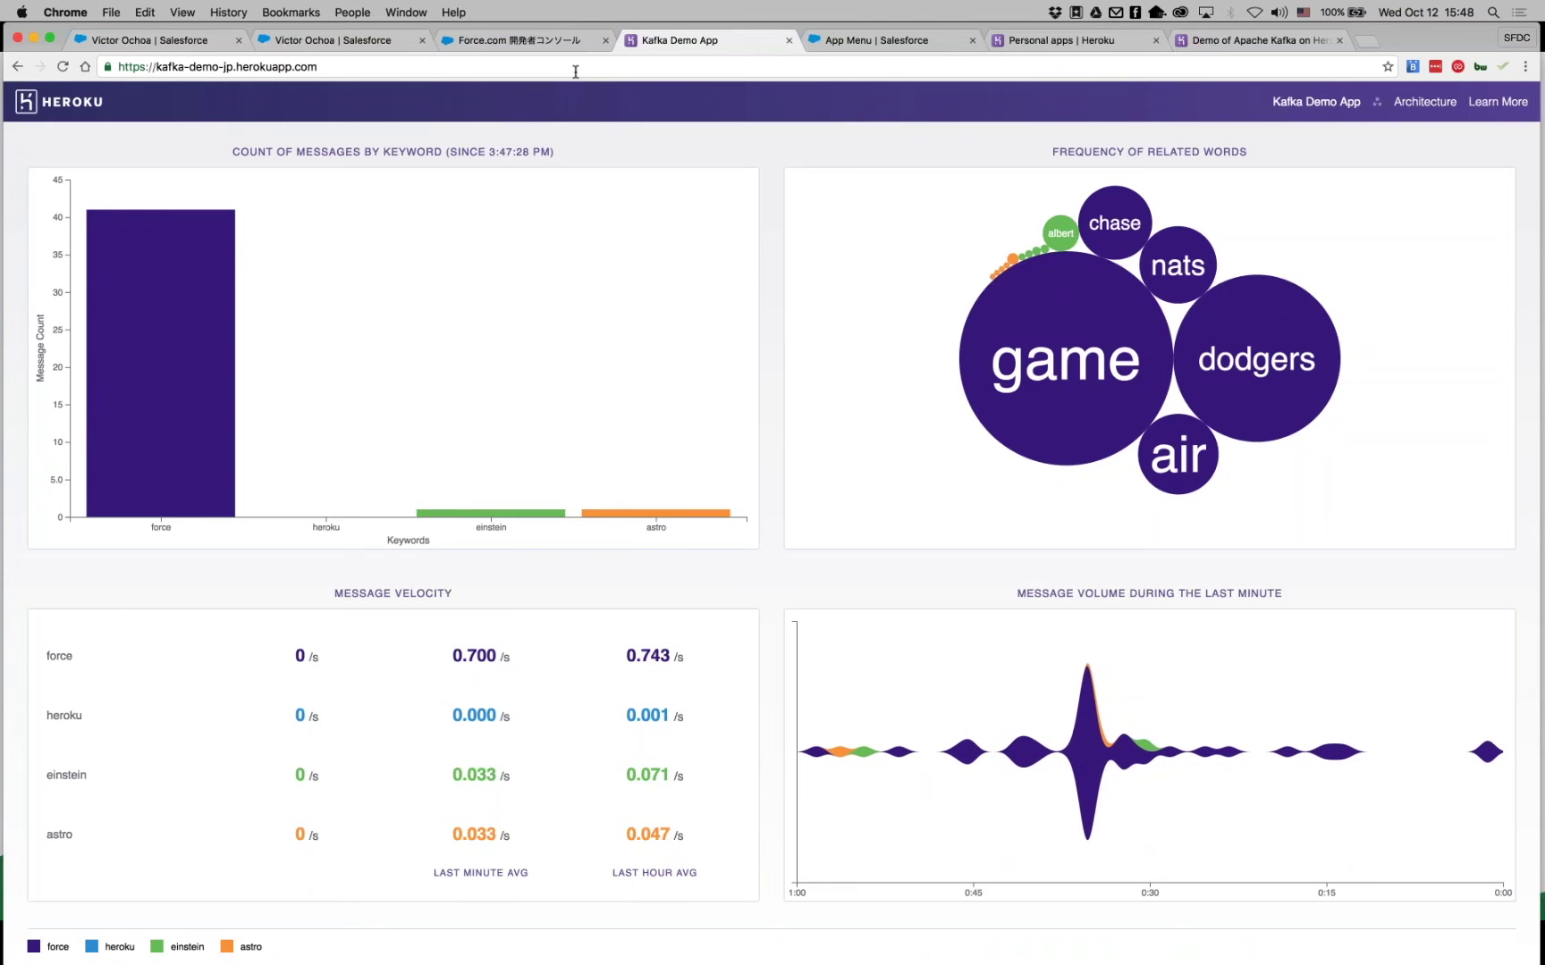
# Search the Heroku dashboard for kafka and open the kafka-demo-jp app.
pyautogui.click(1091, 42)
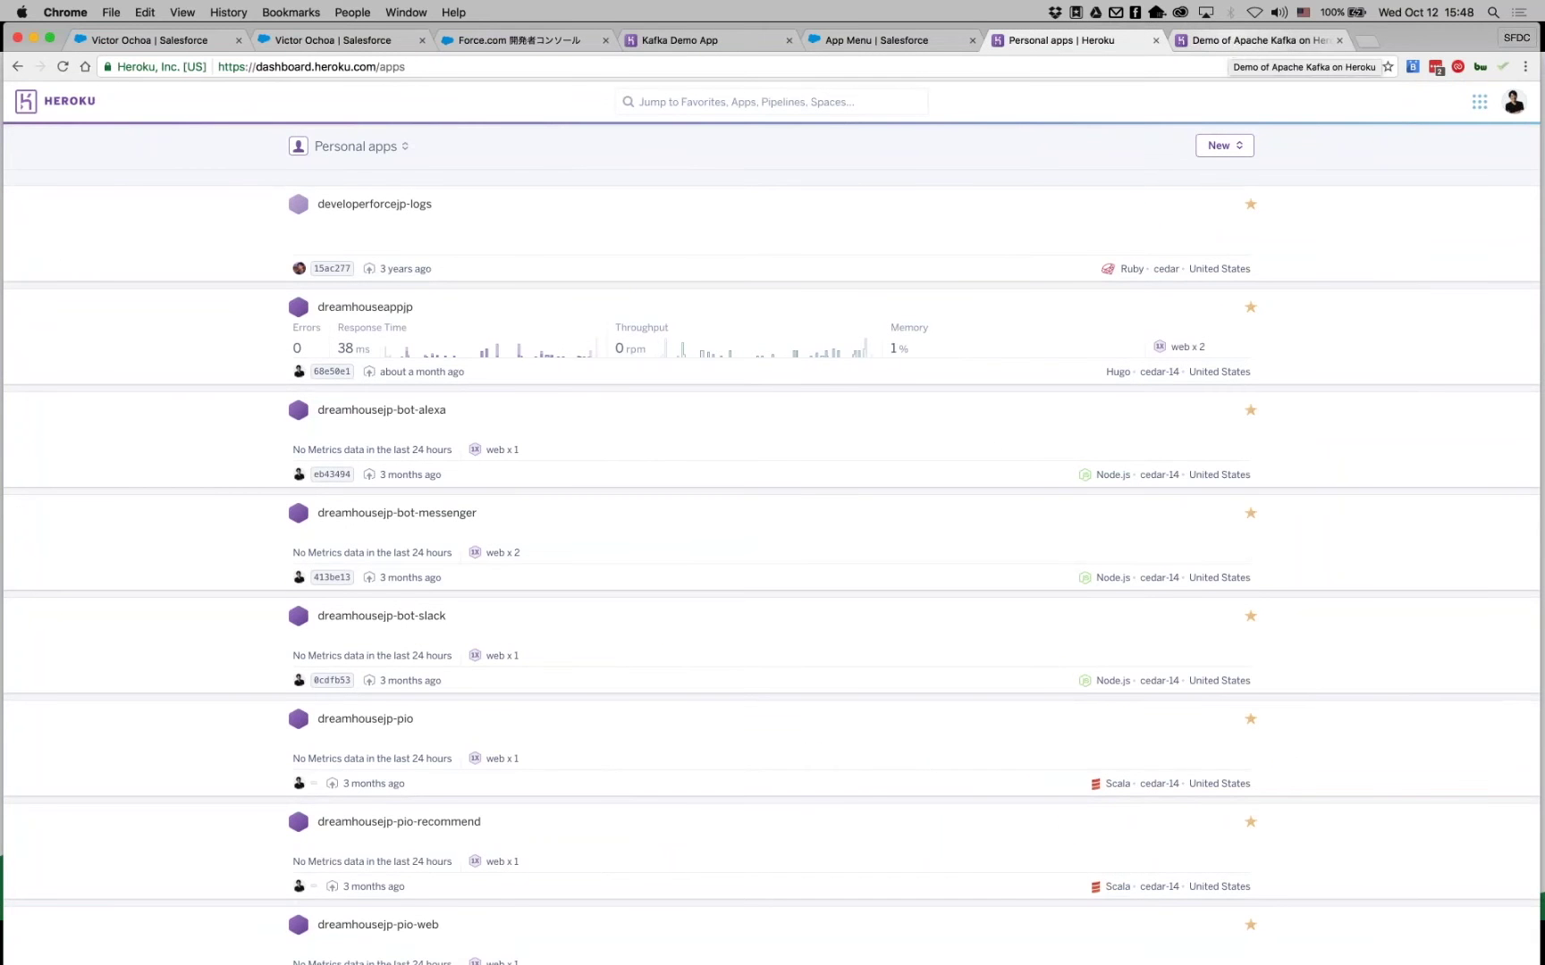
pyautogui.click(697, 102)
pyautogui.write('kafka')
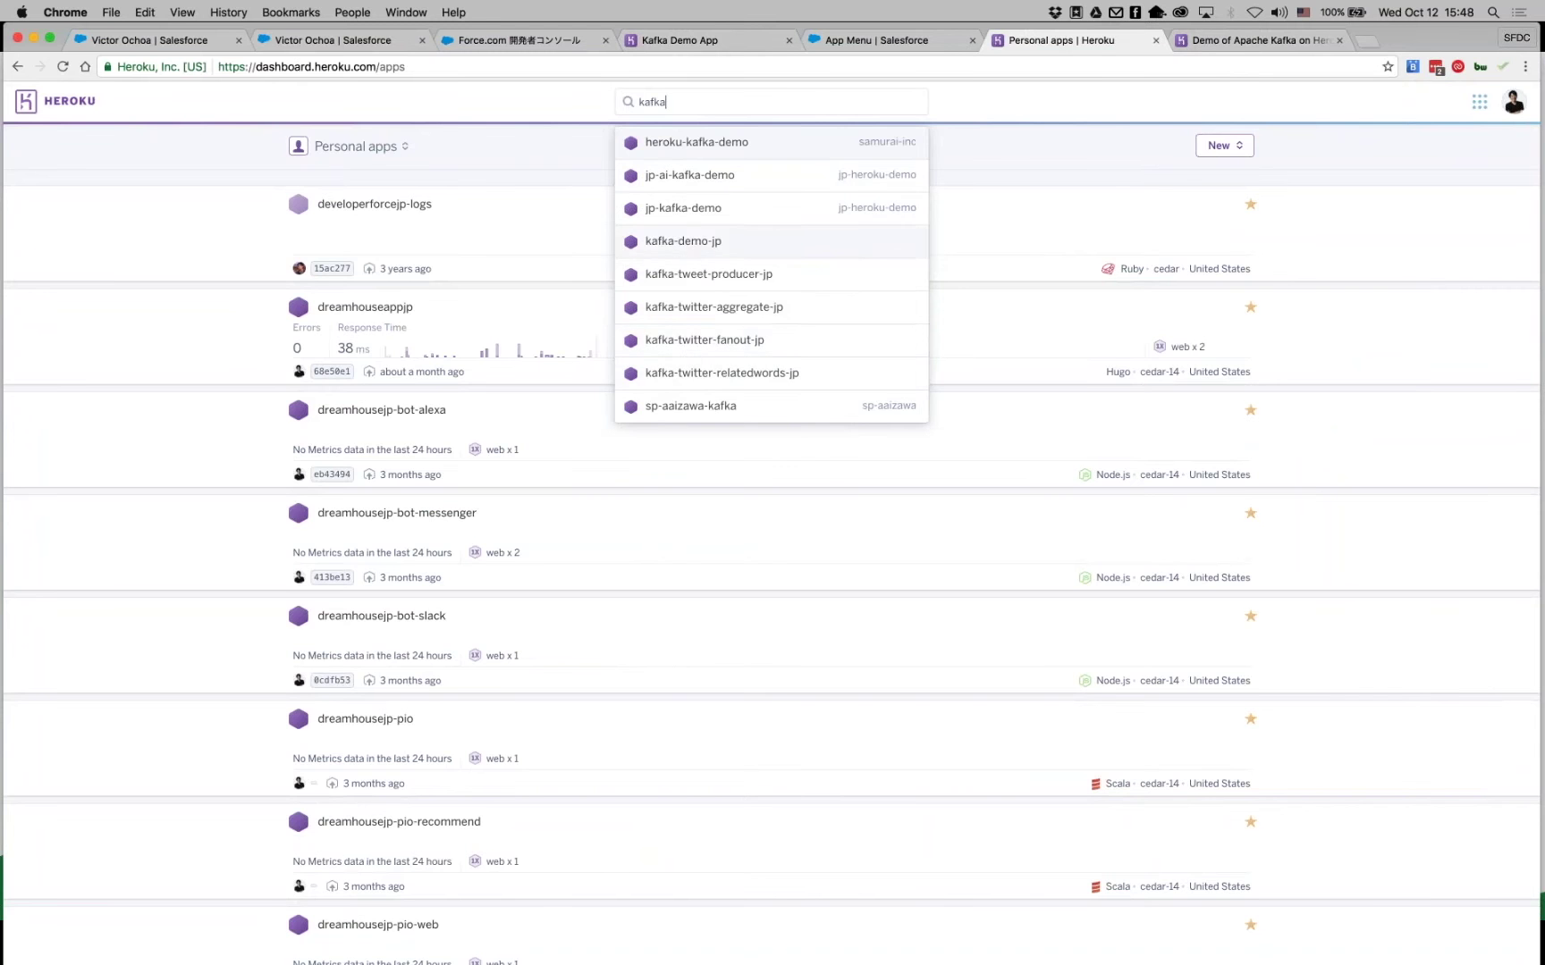
pyautogui.click(687, 241)
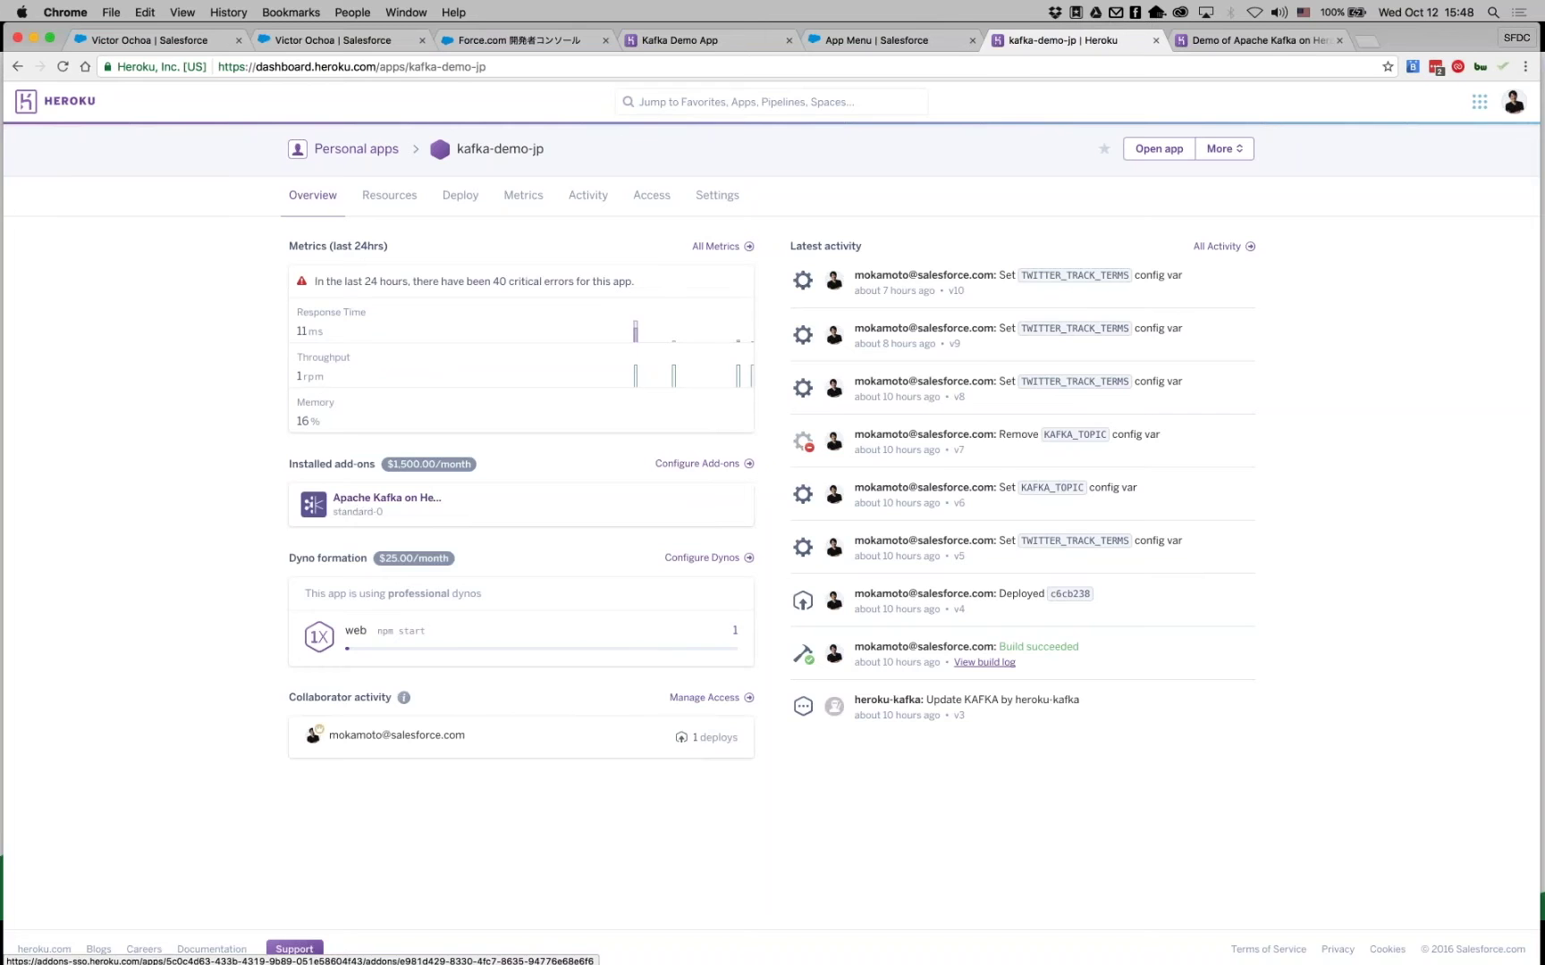
# Open the app's Apache Kafka on Heroku add-on in Heroku Data and review the datastore's health, I/O and topics.
pyautogui.click(355, 505)
pyautogui.click(1014, 41)
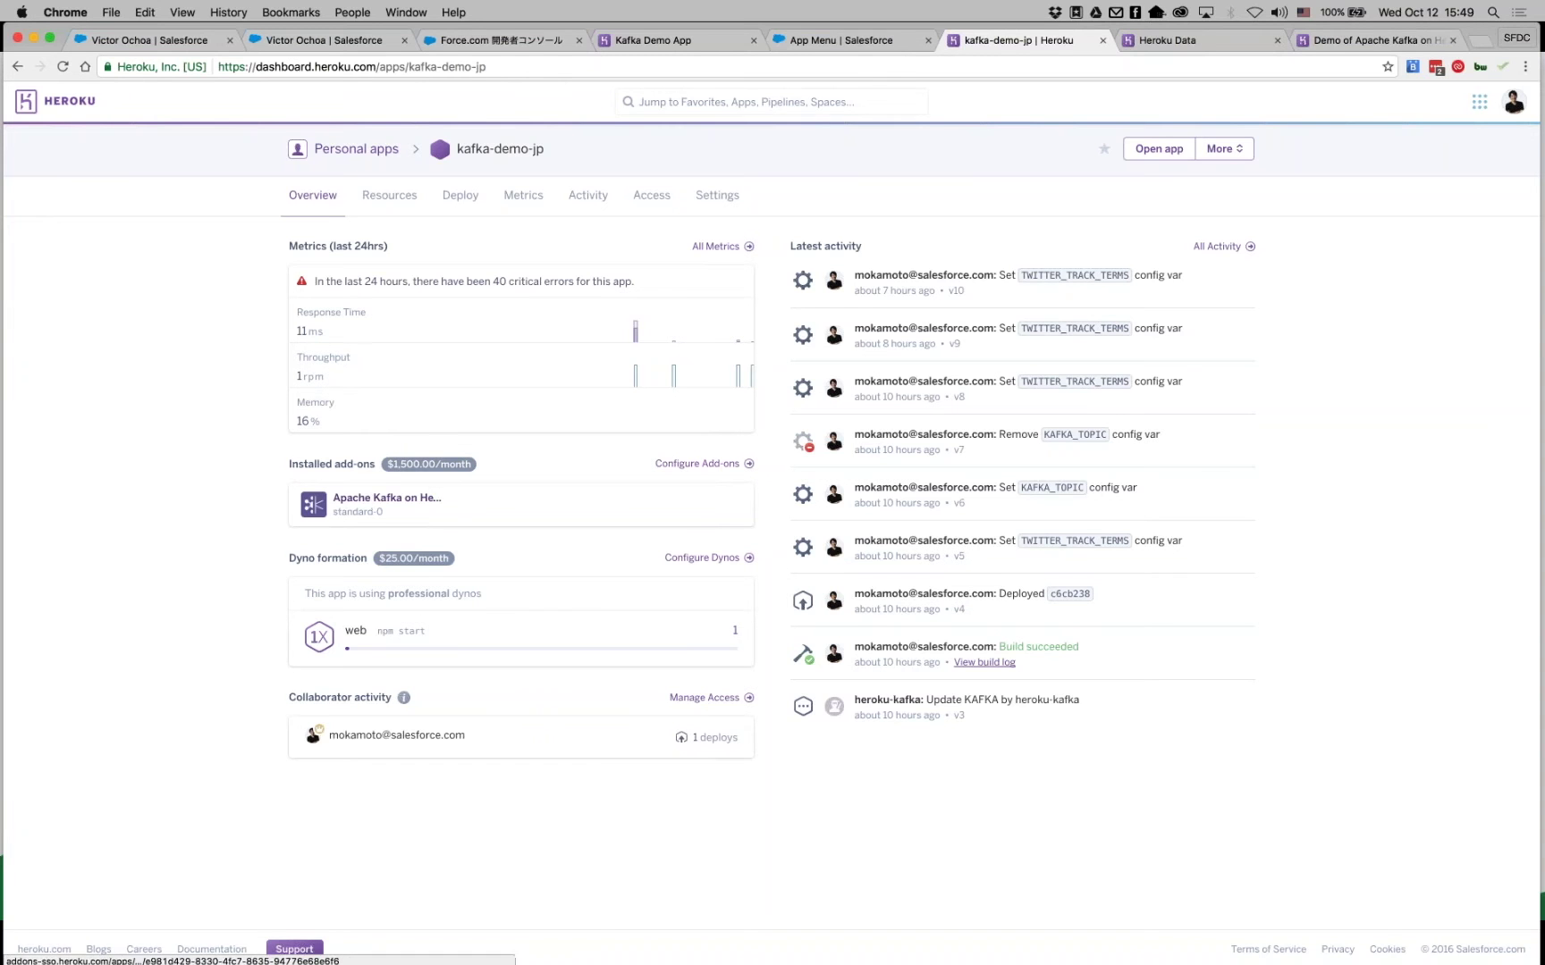
pyautogui.click(1196, 42)
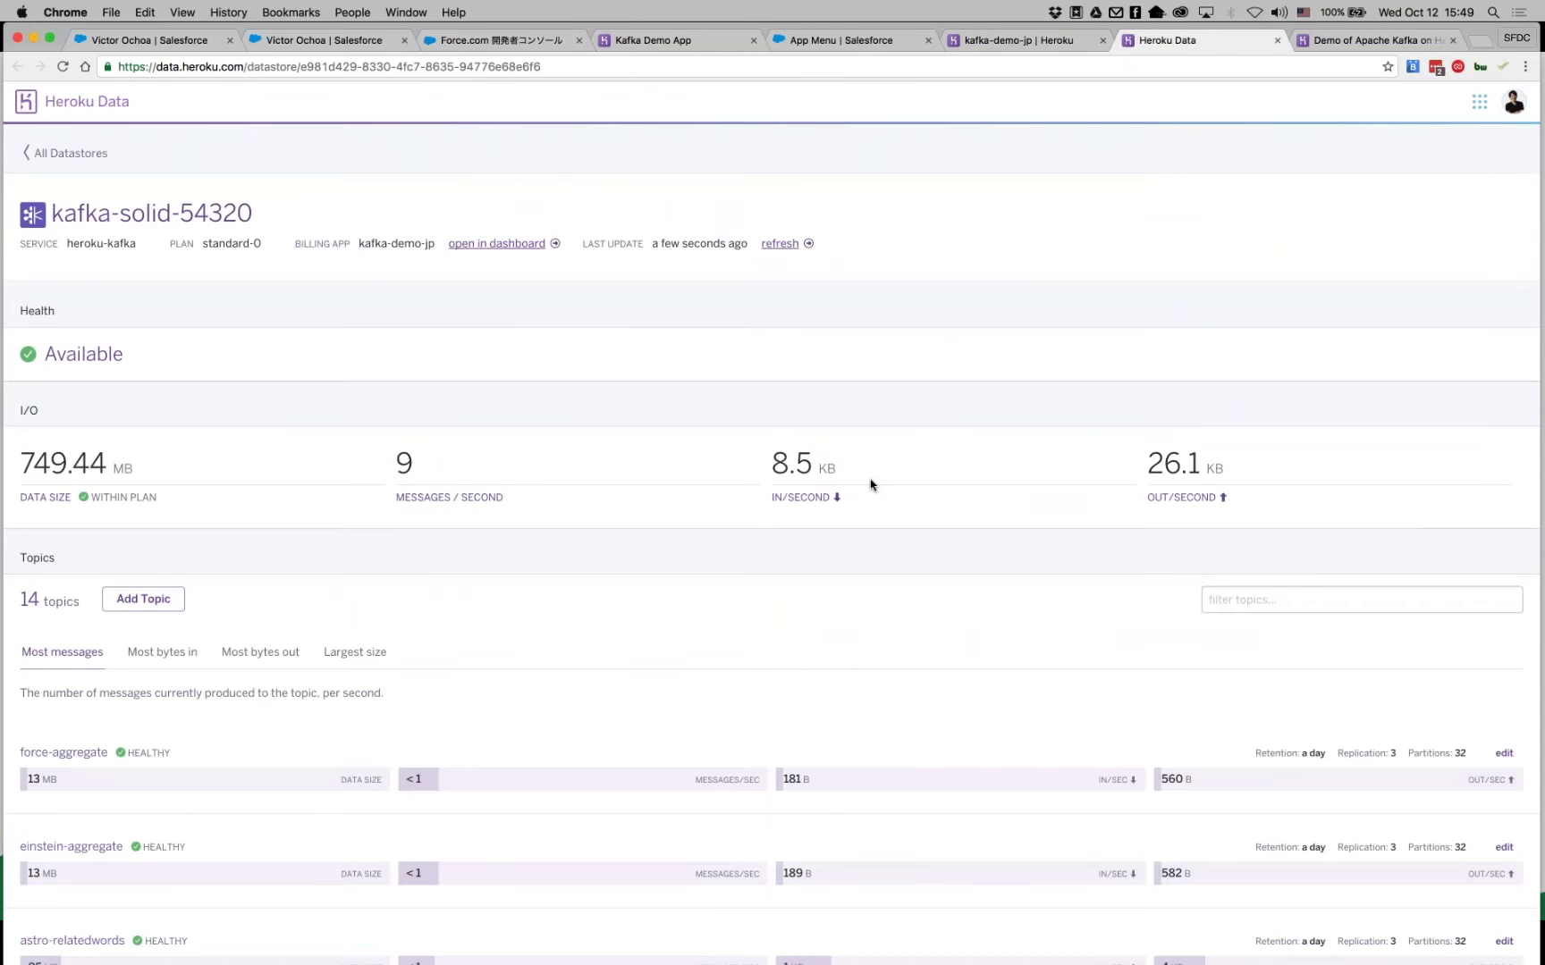
pyautogui.scroll(-1, 871, 486)
pyautogui.scroll(1, 871, 486)
pyautogui.scroll(-10, 96, 338)
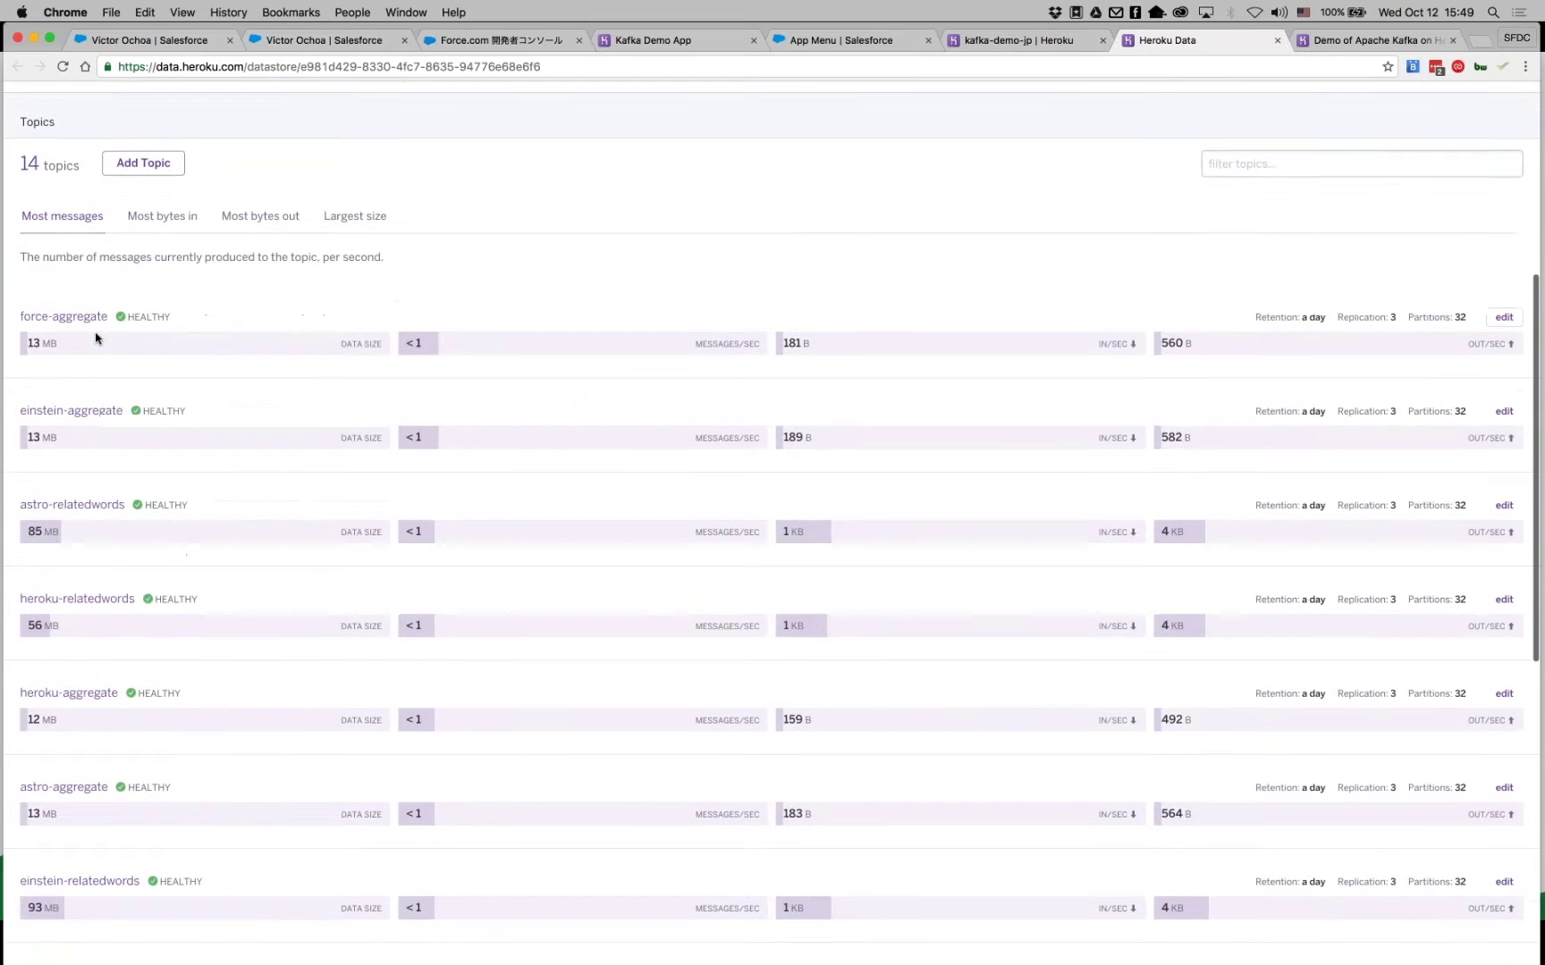
# Open the form for adding a topic, examine its name, partitions, replication, compaction and retention time settings, and cancel it.
pyautogui.scroll(2, 98, 329)
pyautogui.click(143, 396)
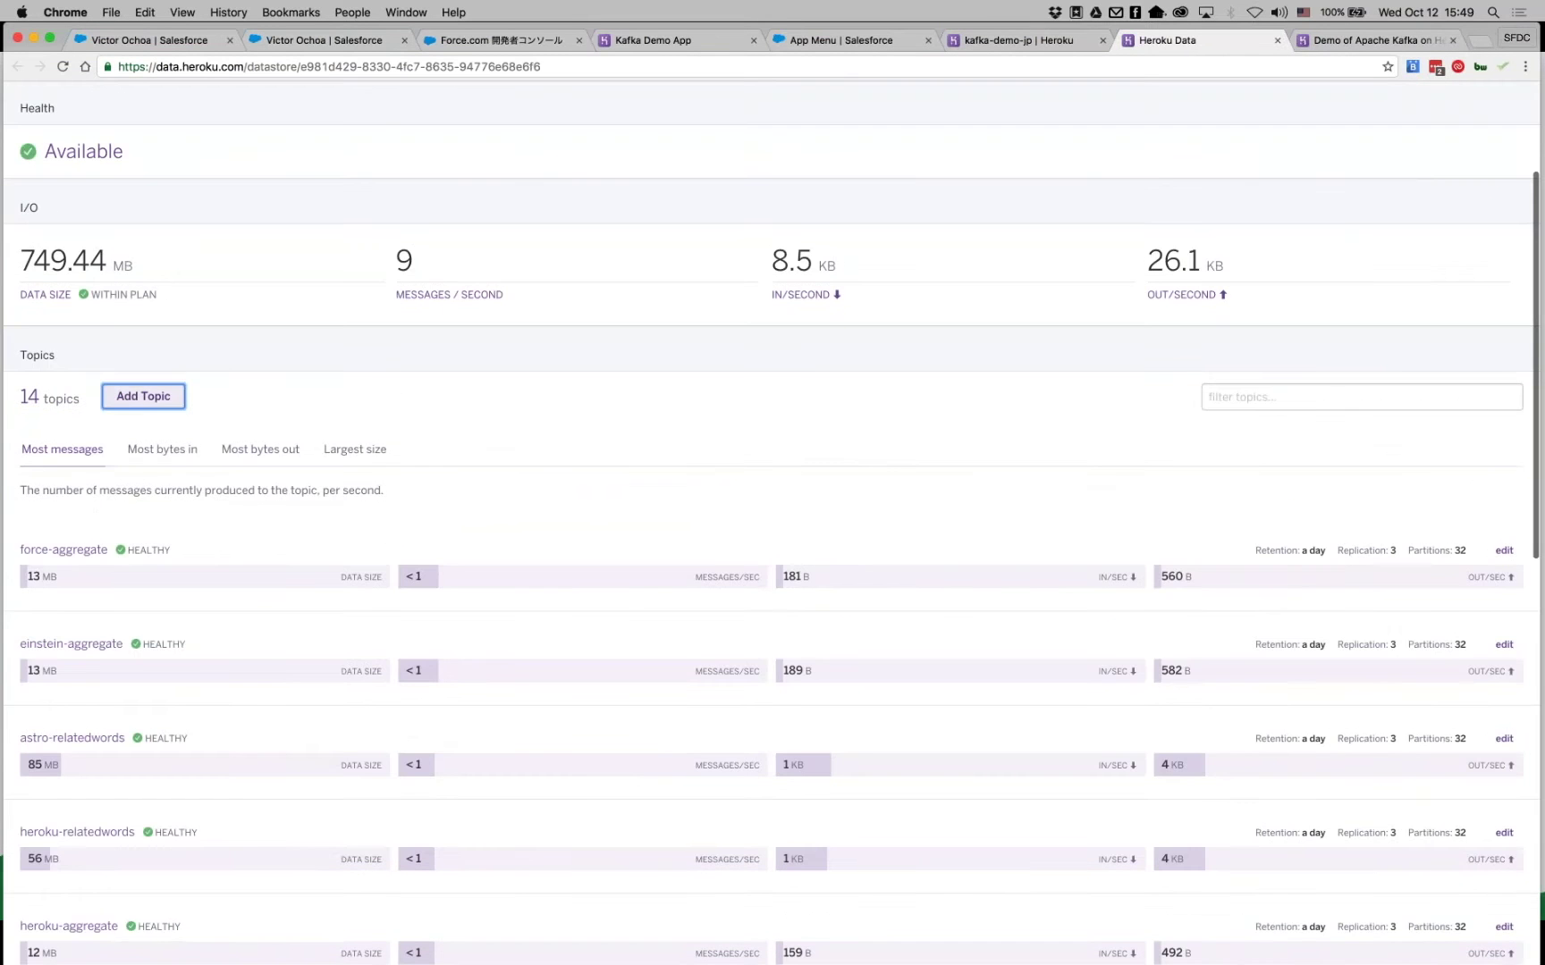
pyautogui.scroll(-1, 657, 712)
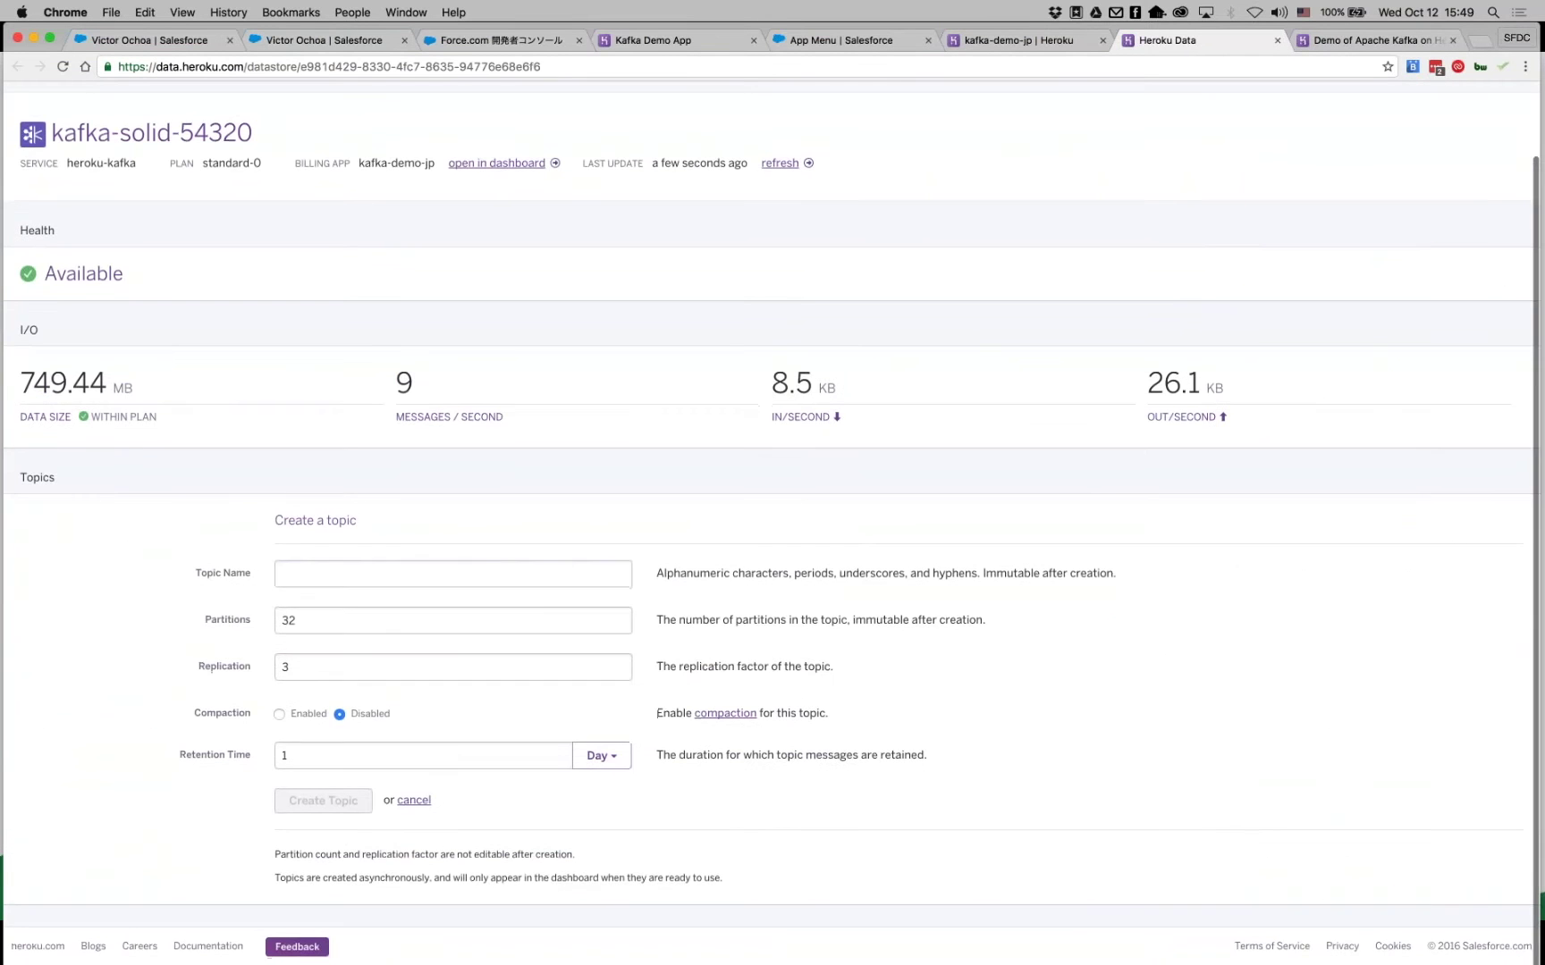
pyautogui.click(369, 570)
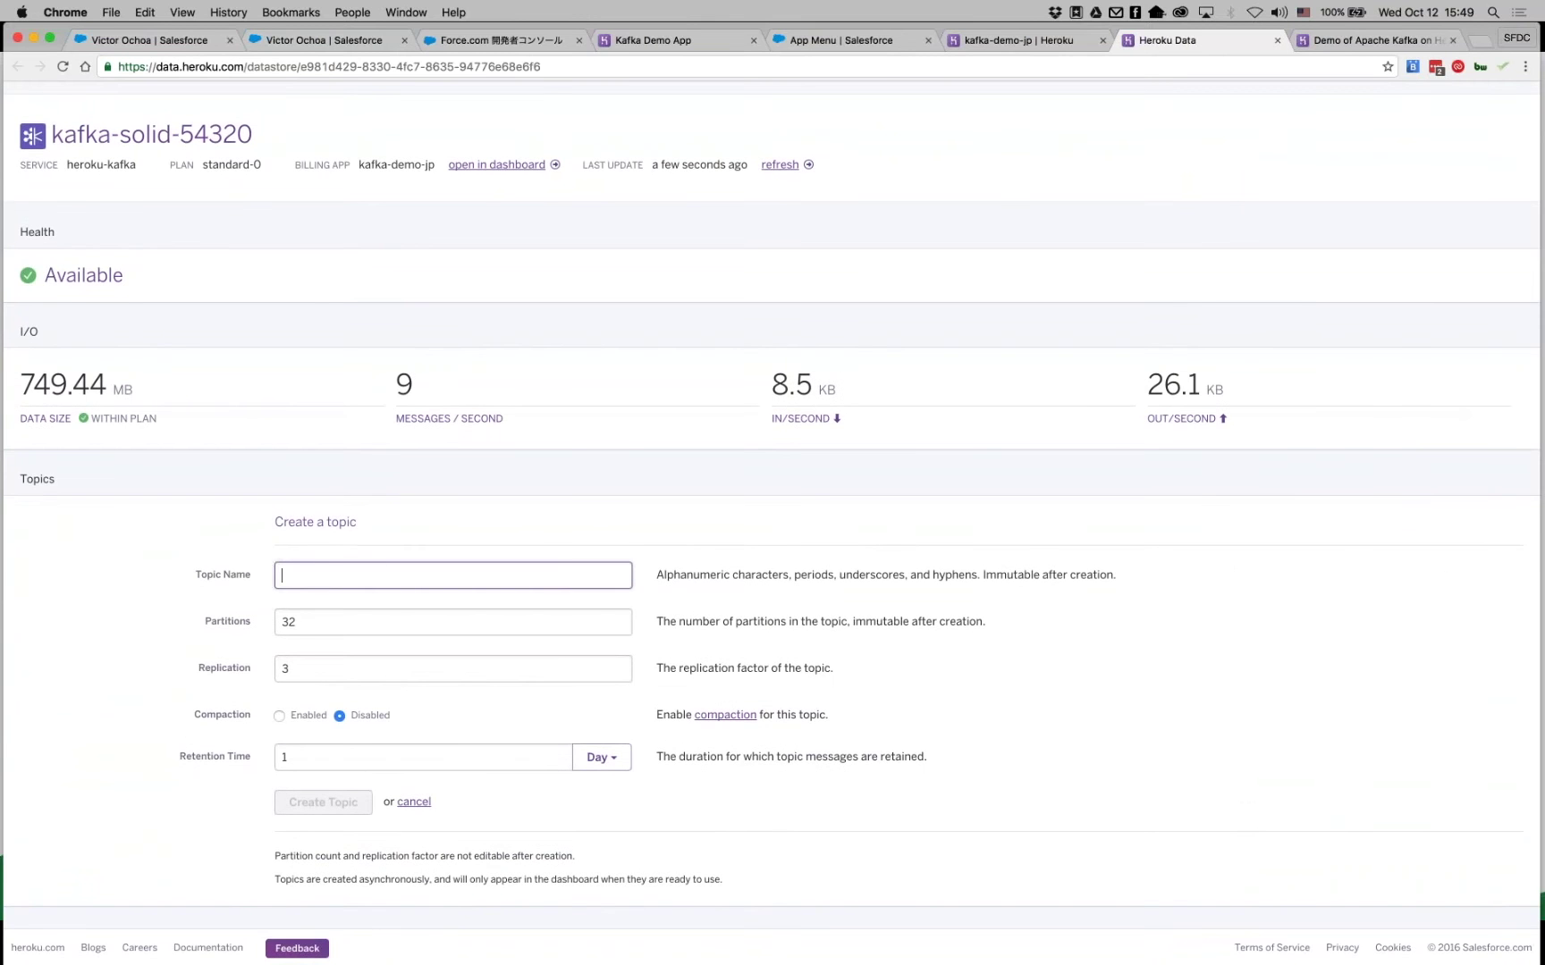
pyautogui.doubleClick(295, 623)
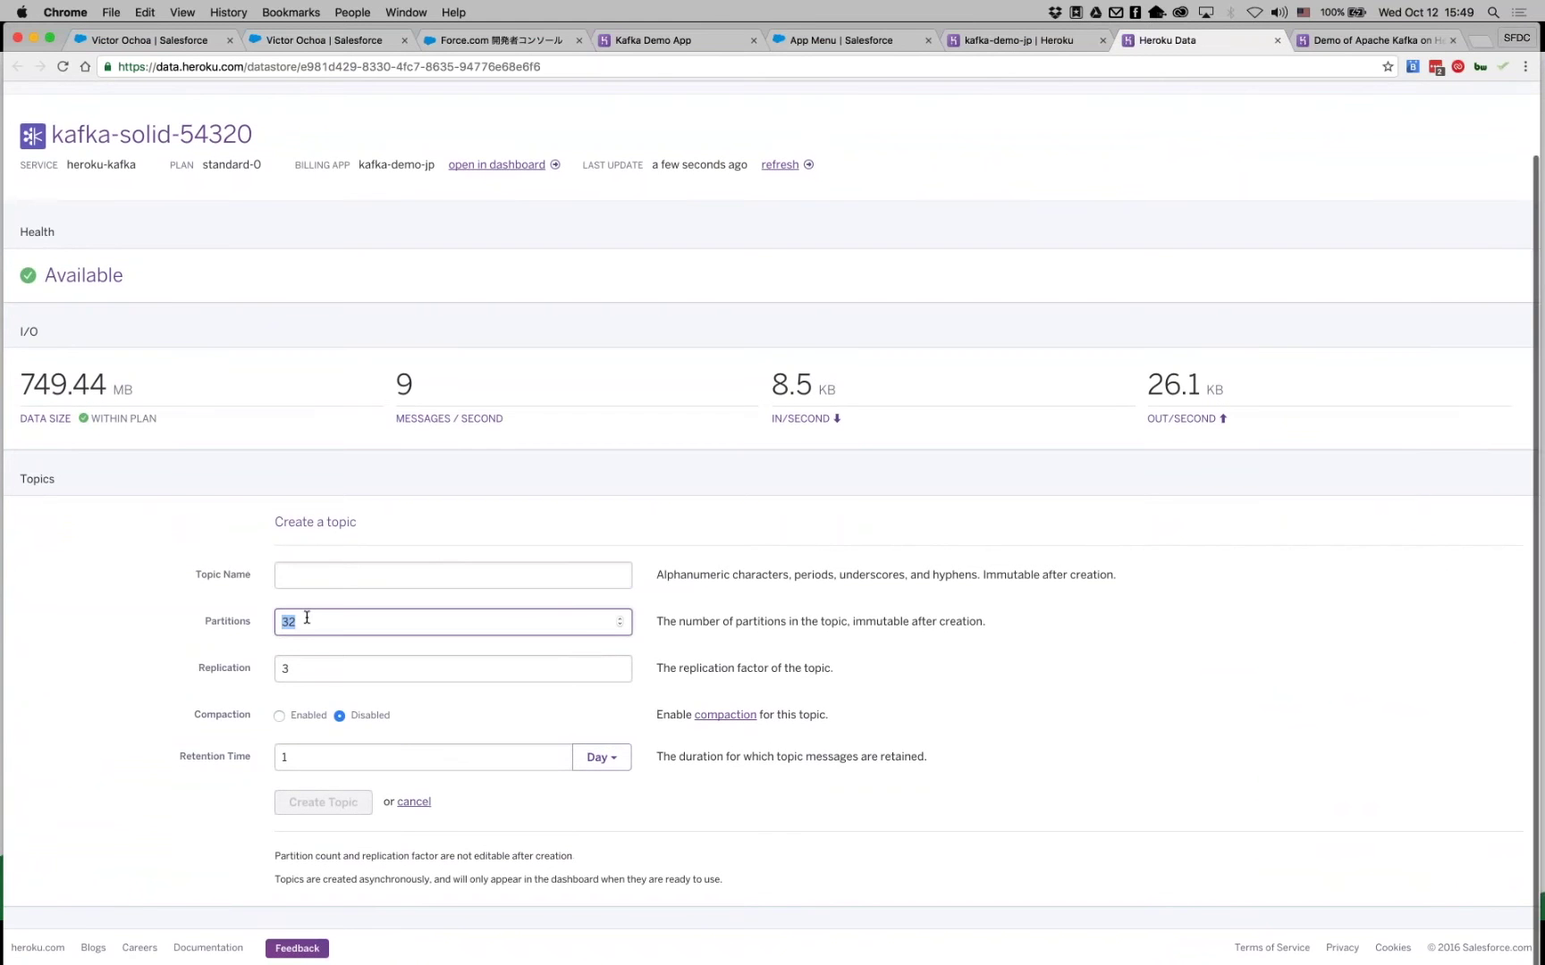
pyautogui.press('Tab')
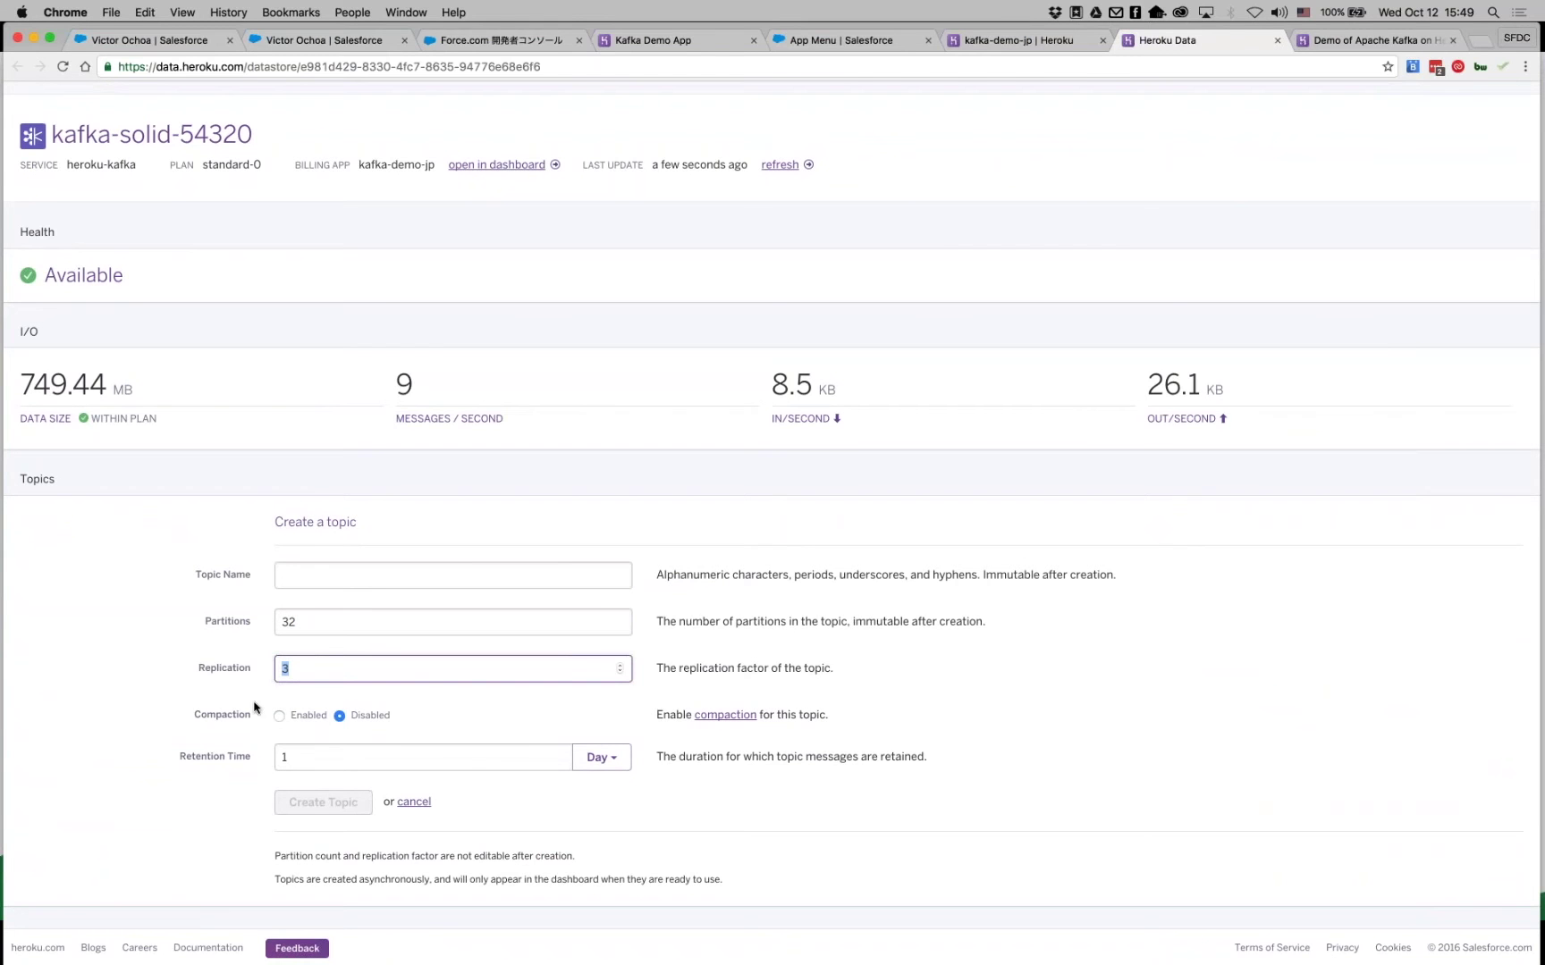
pyautogui.click(204, 741)
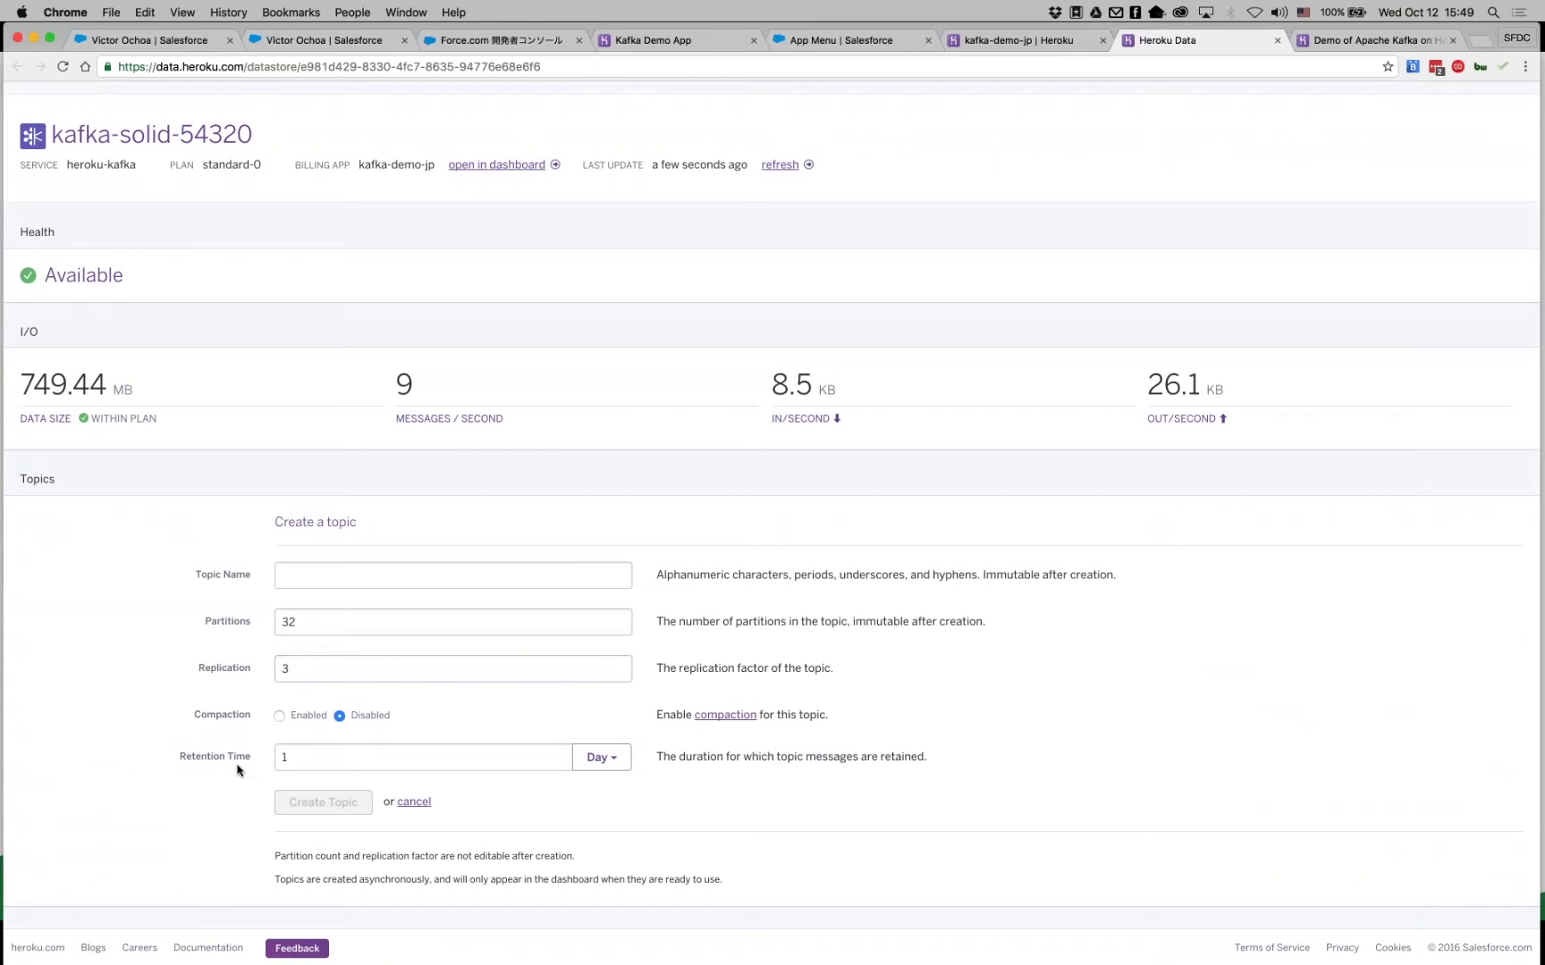
pyautogui.click(333, 758)
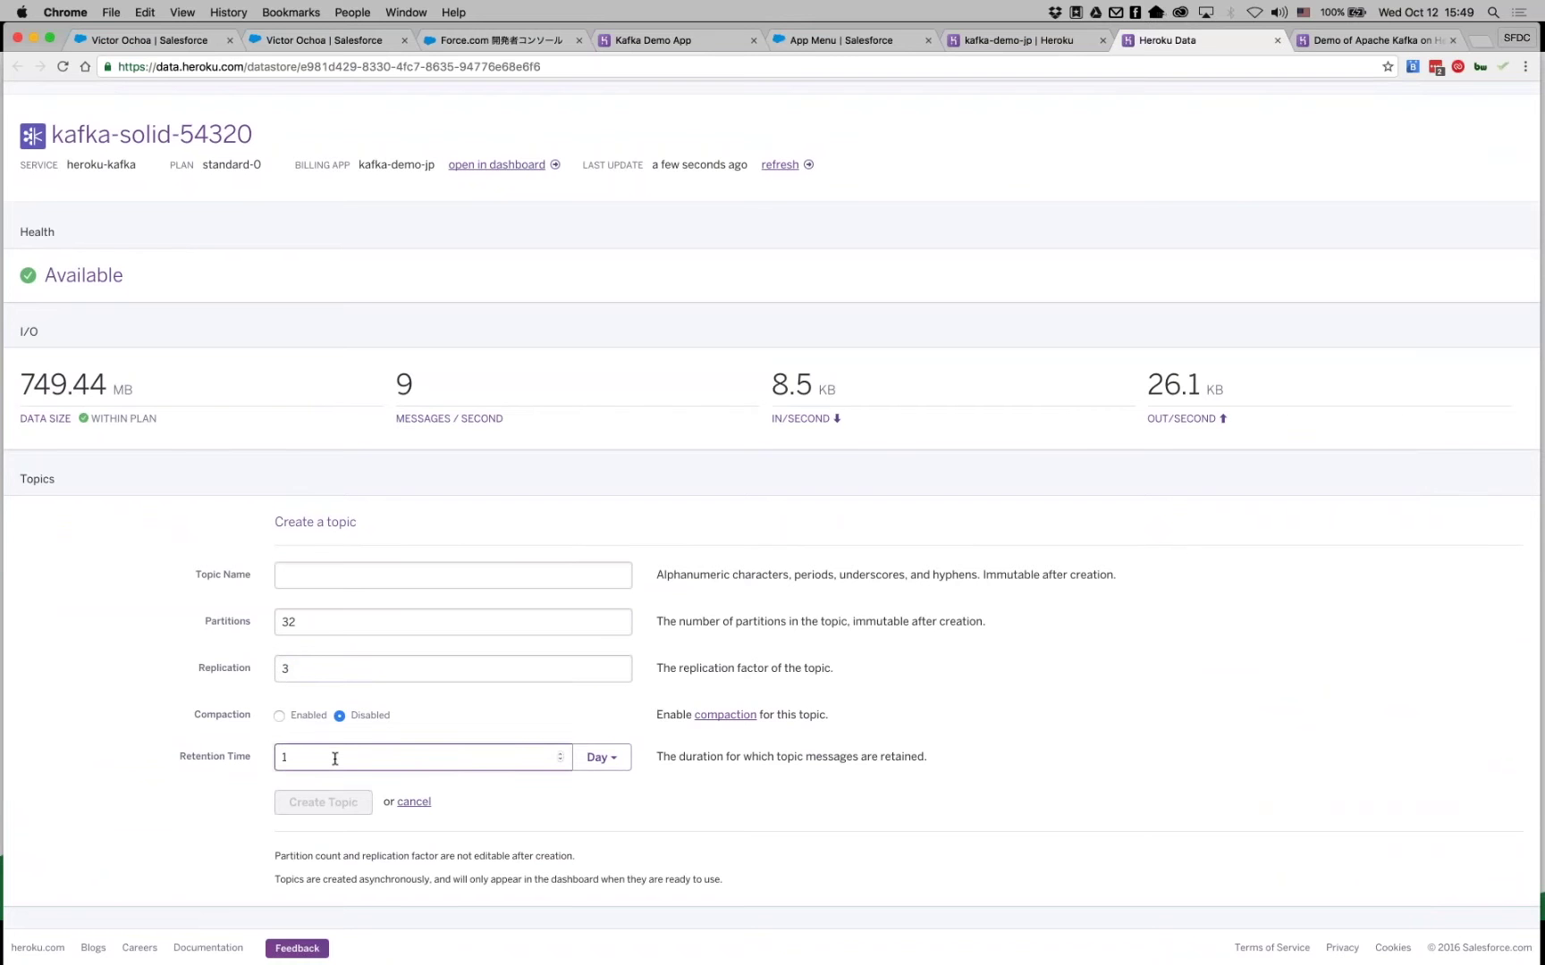
pyautogui.click(599, 758)
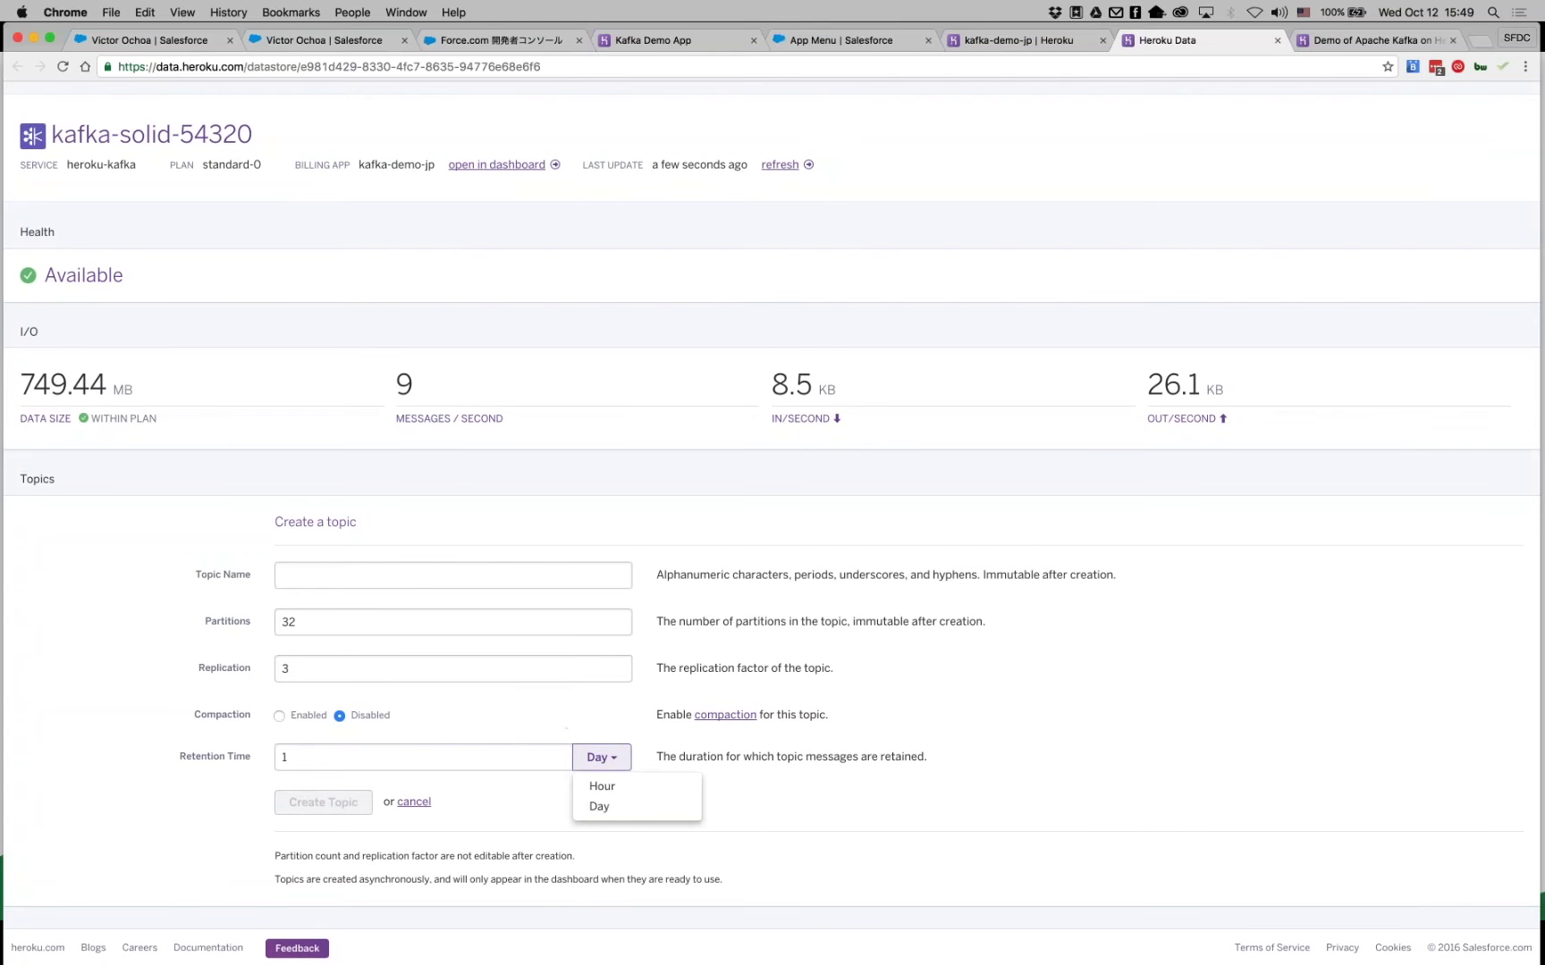
pyautogui.click(154, 761)
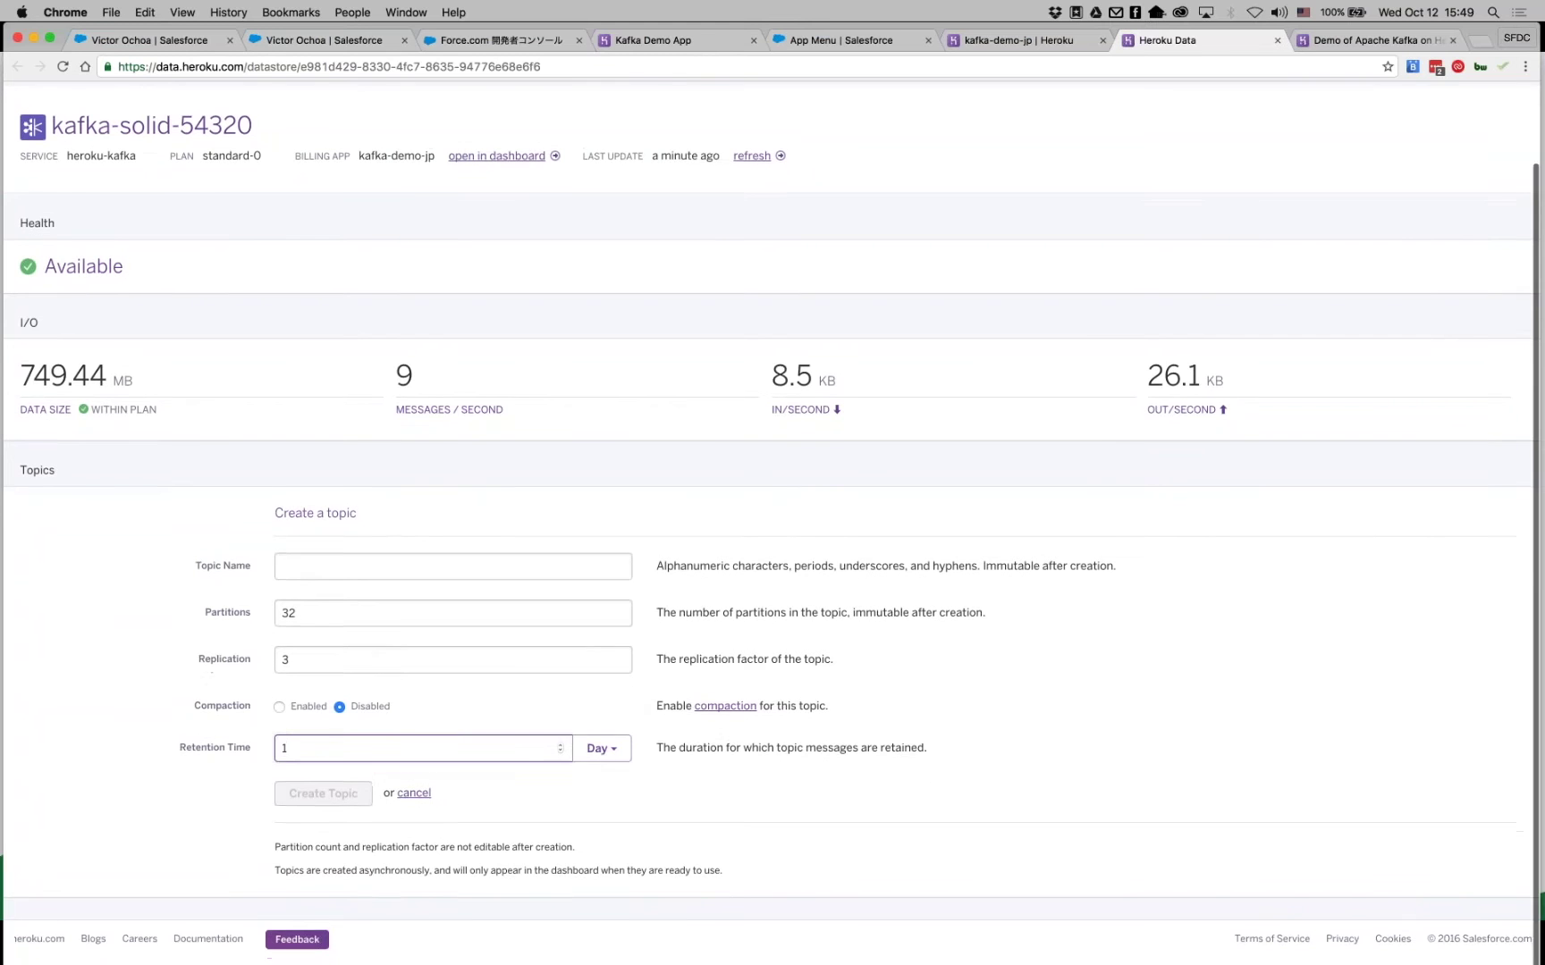
pyautogui.scroll(2, 217, 444)
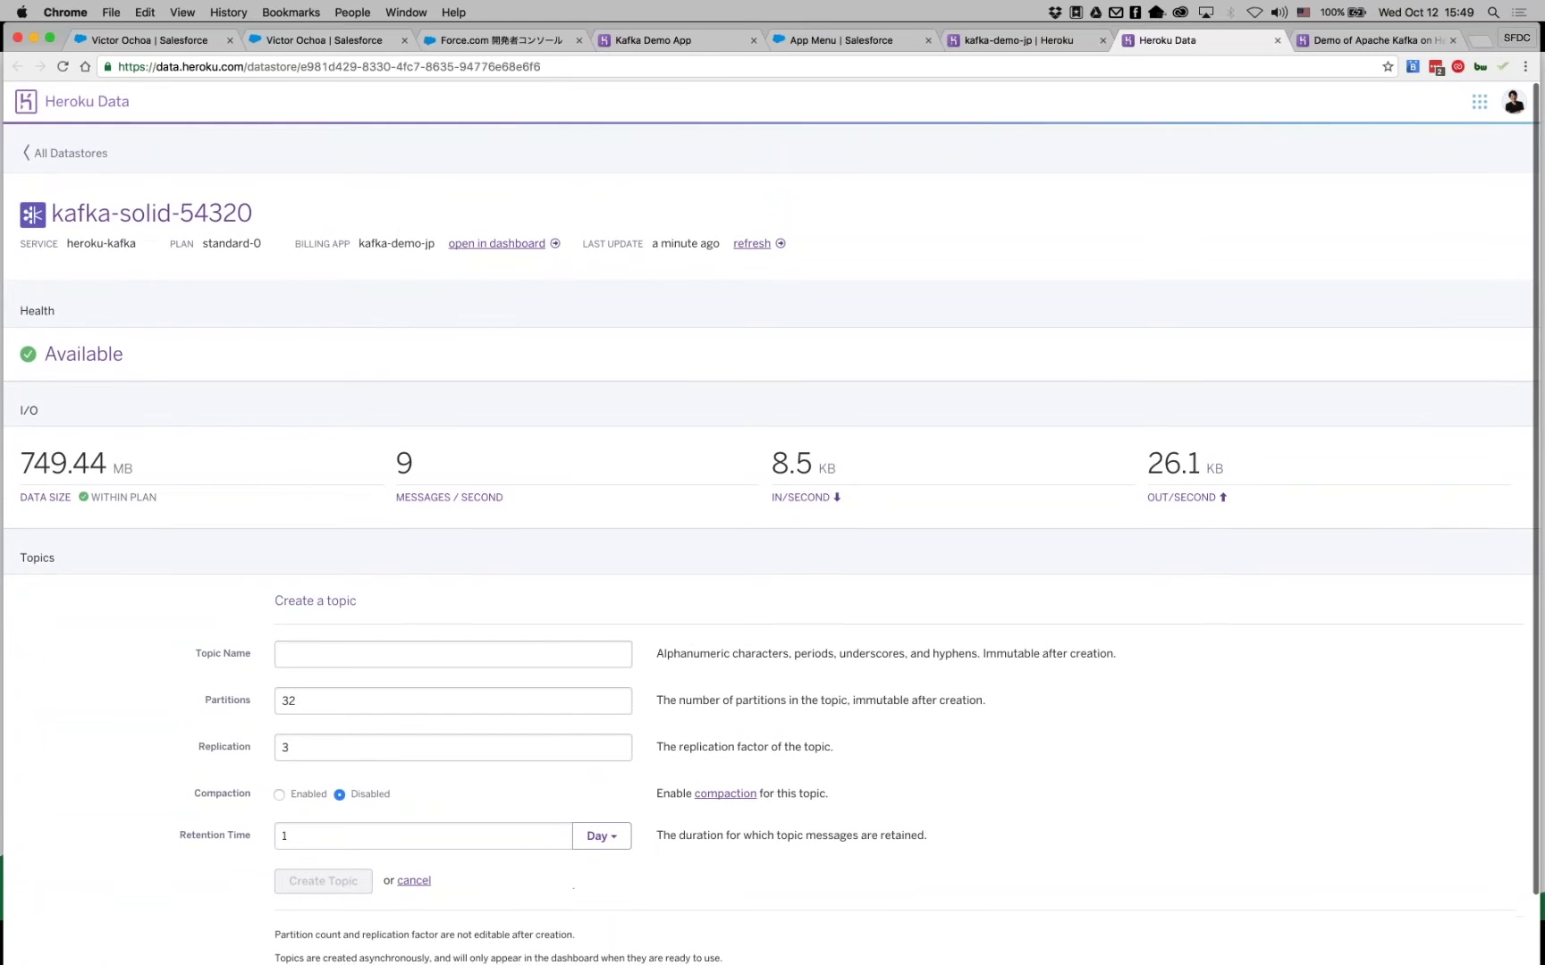
pyautogui.click(105, 239)
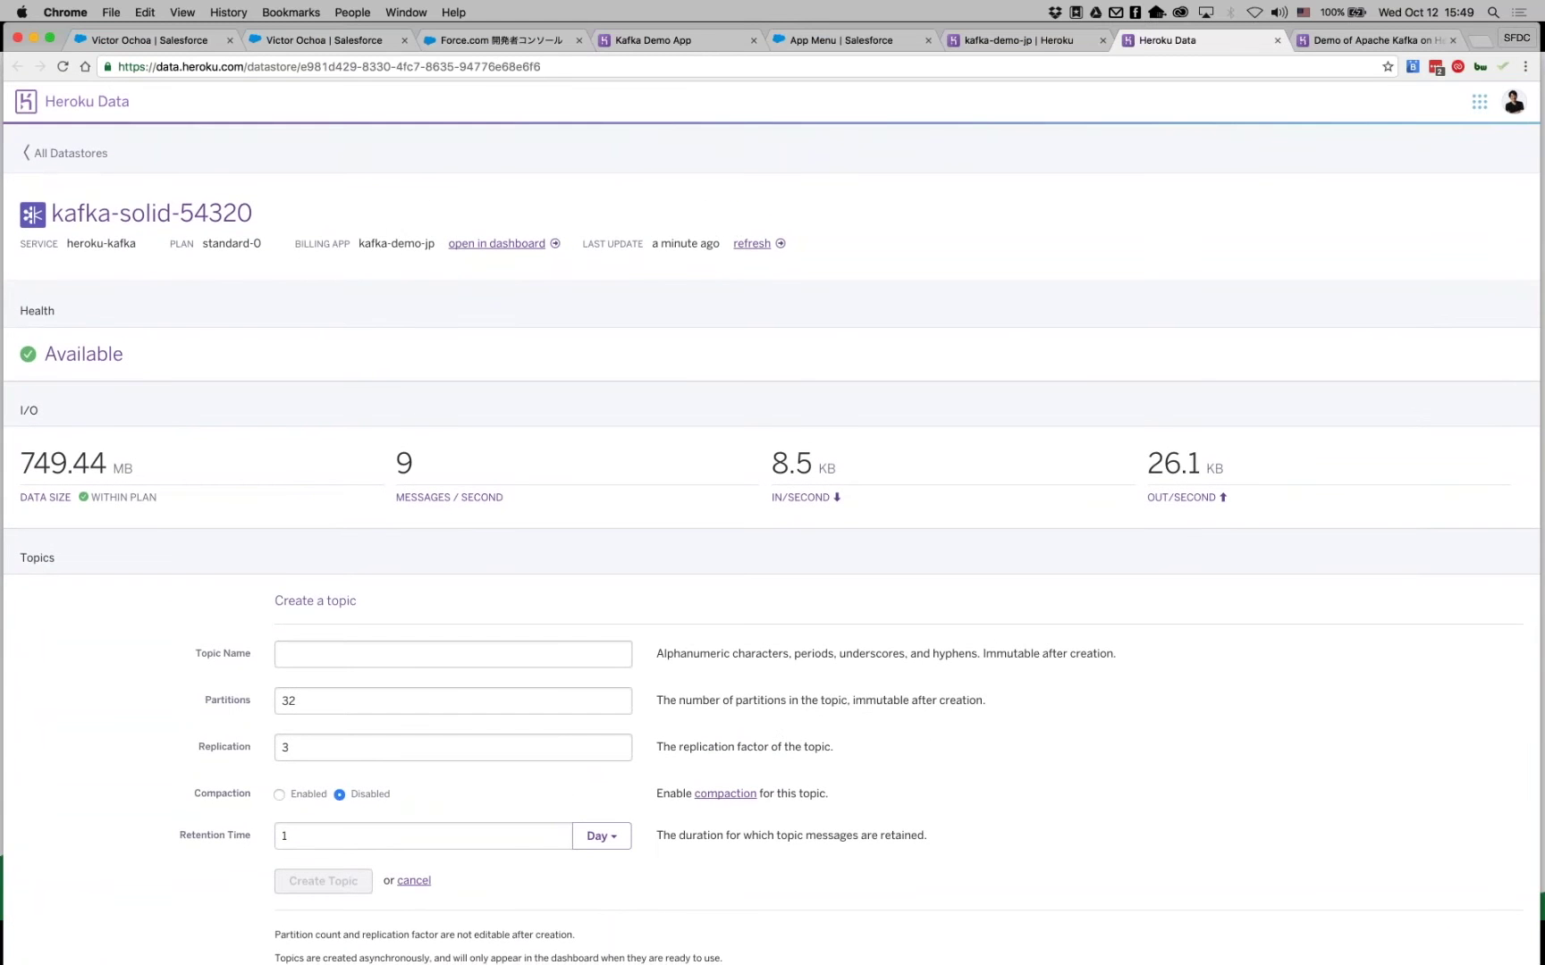
pyautogui.scroll(-2, 264, 531)
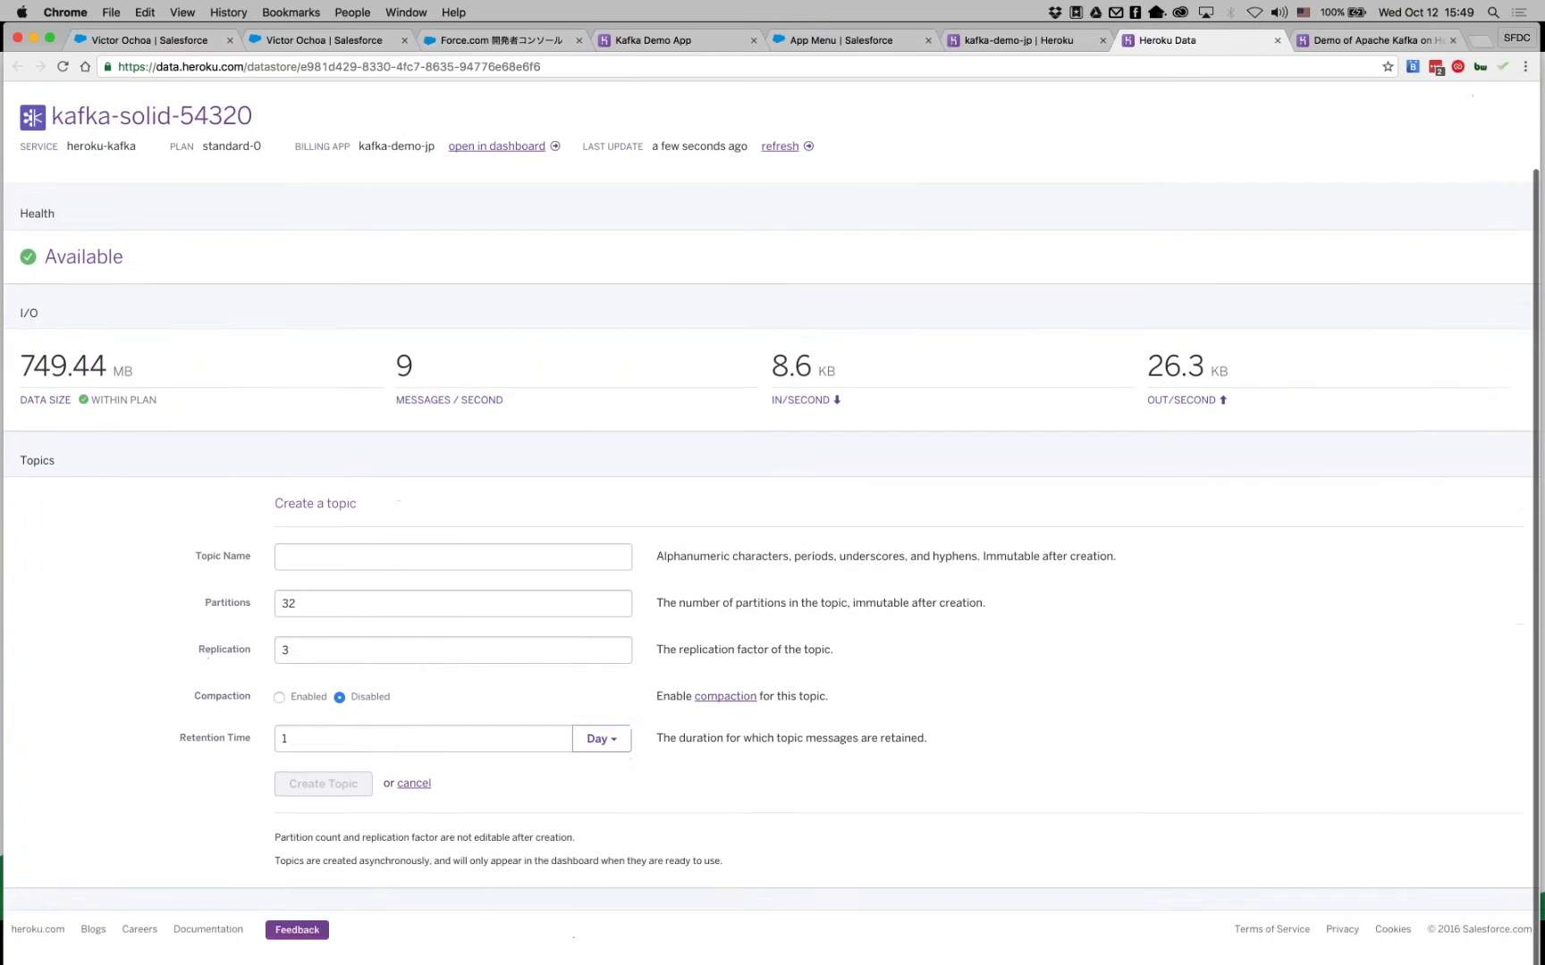
pyautogui.click(414, 802)
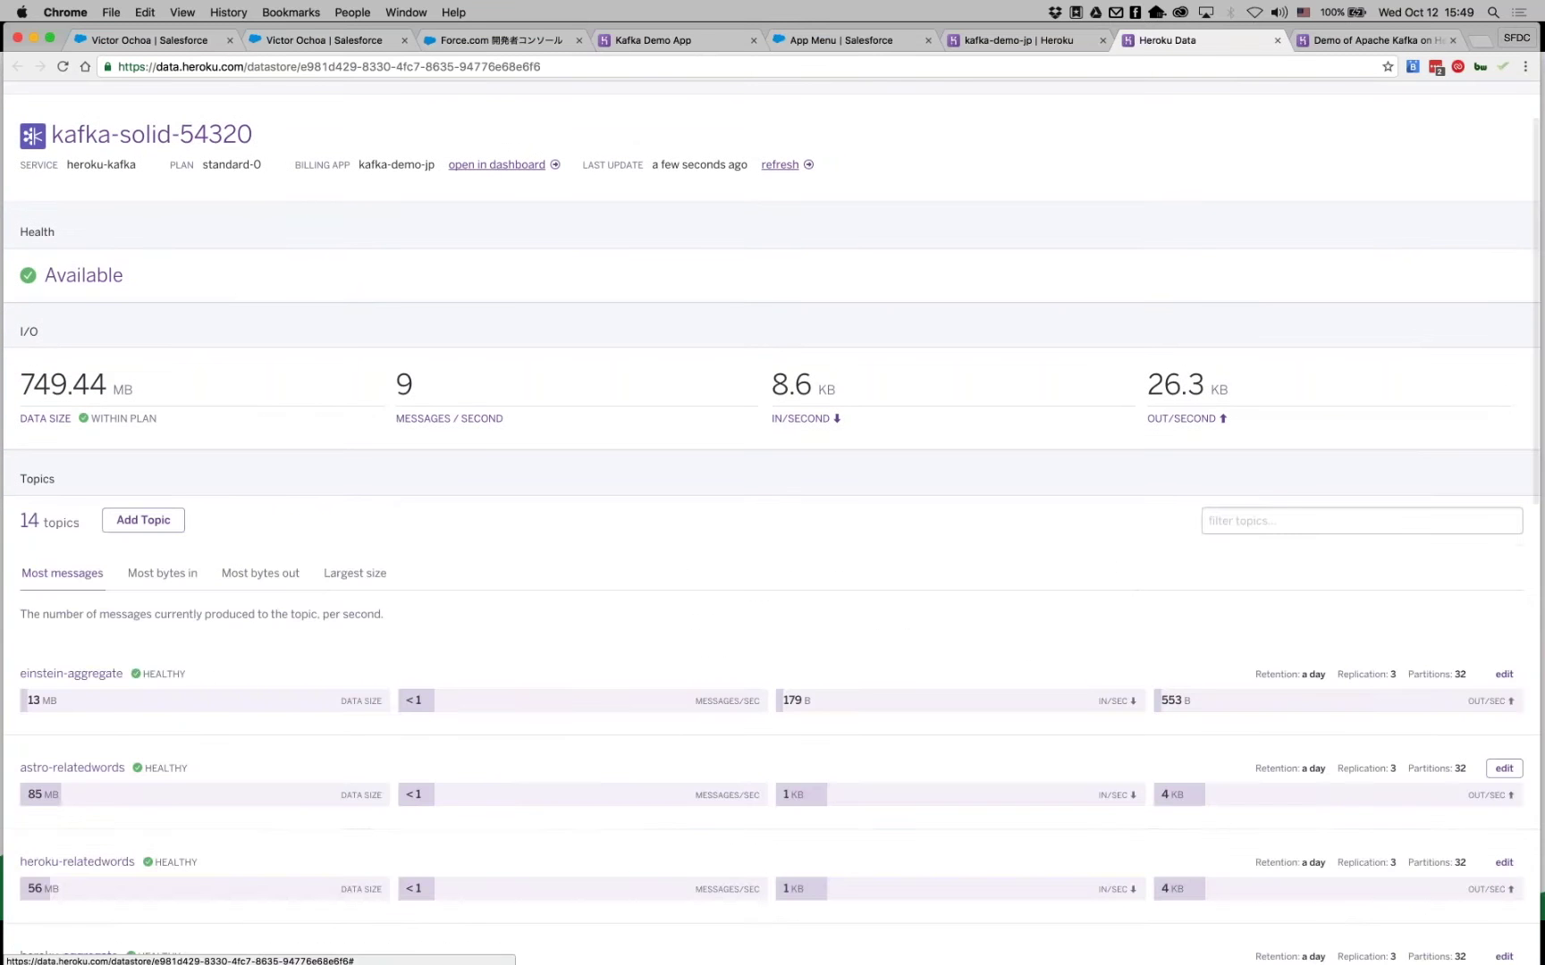
# Examine the datastore's aggregate, relatedwords, twitter and keyword topics, and return to the kafka-demo-jp app overview.
pyautogui.scroll(-5, 1505, 767)
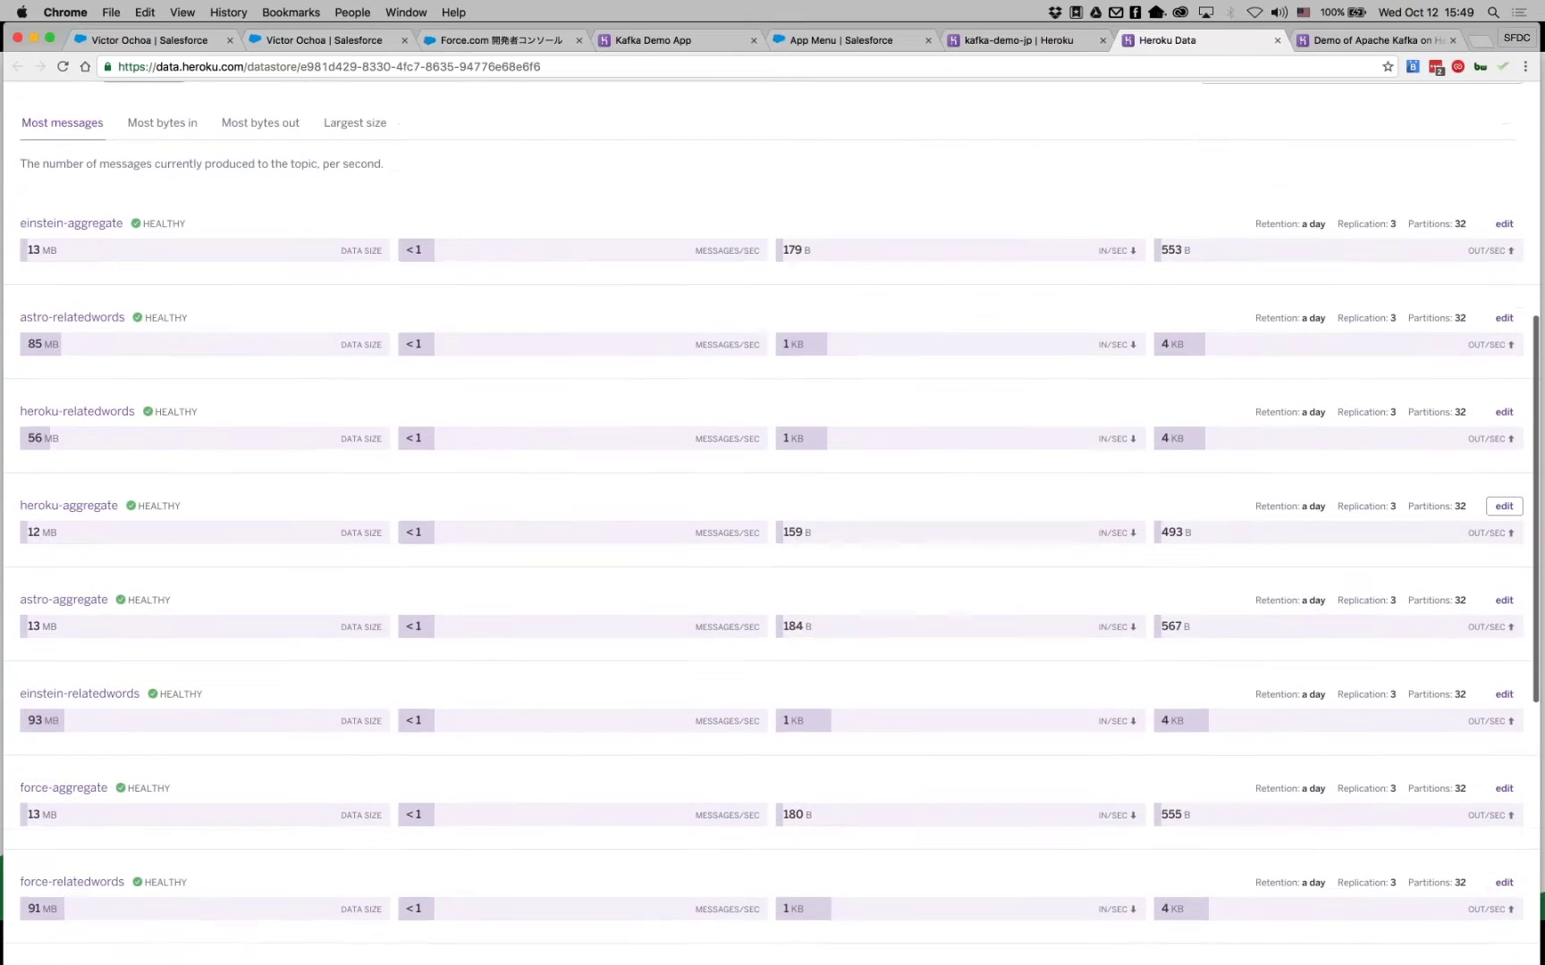
pyautogui.scroll(-7, 1504, 506)
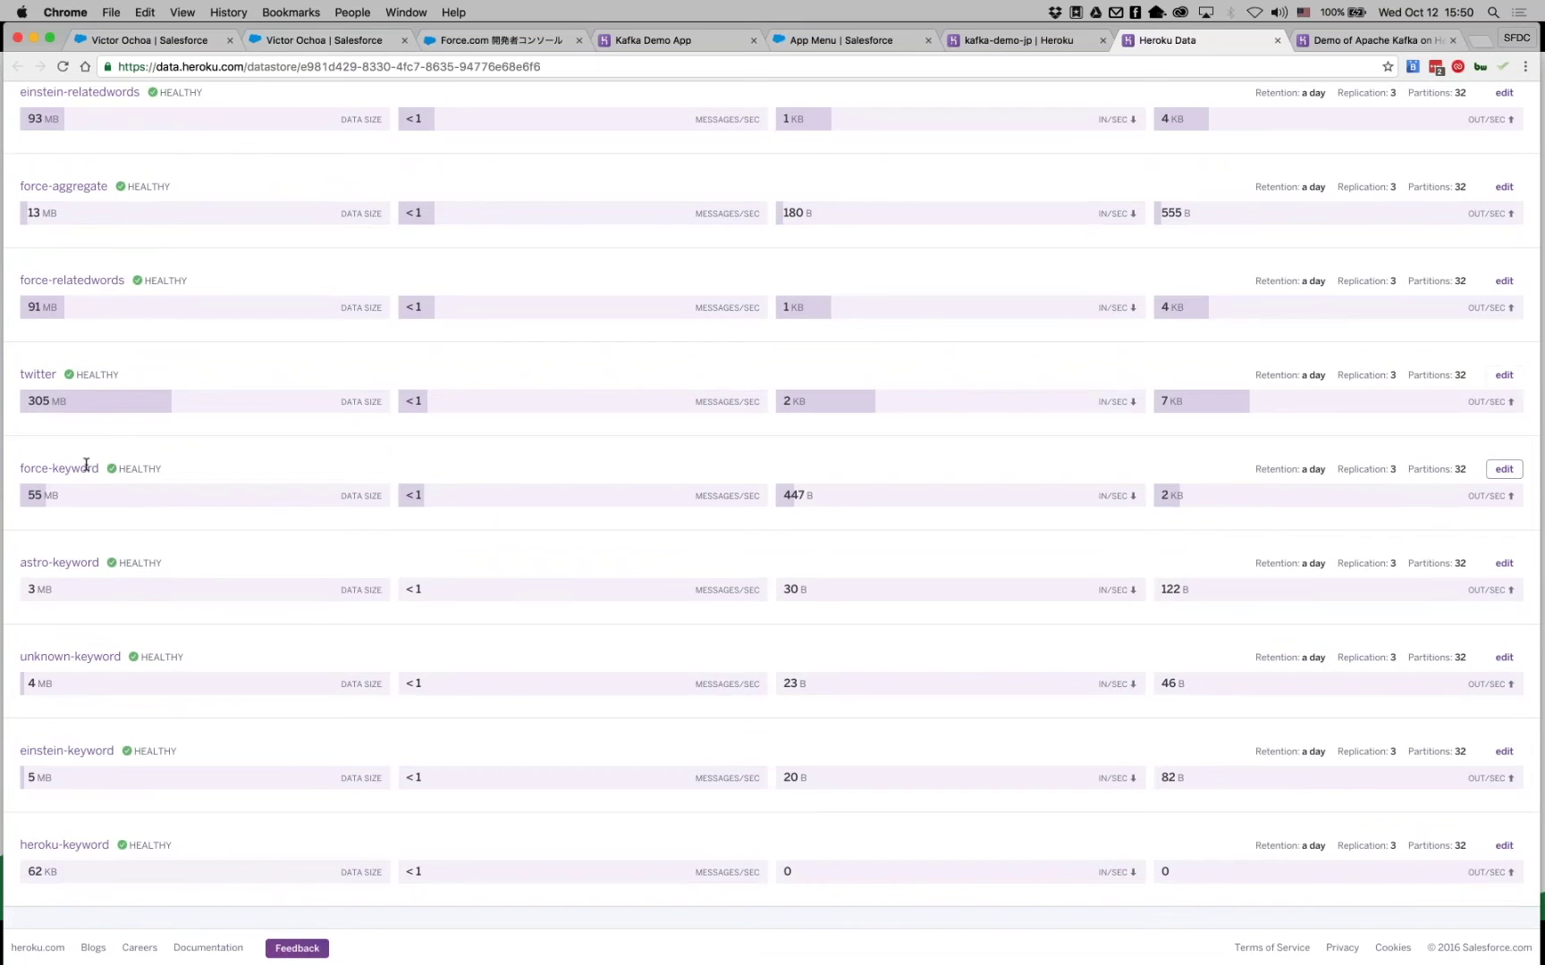
pyautogui.scroll(1, 85, 463)
pyautogui.scroll(2, 86, 464)
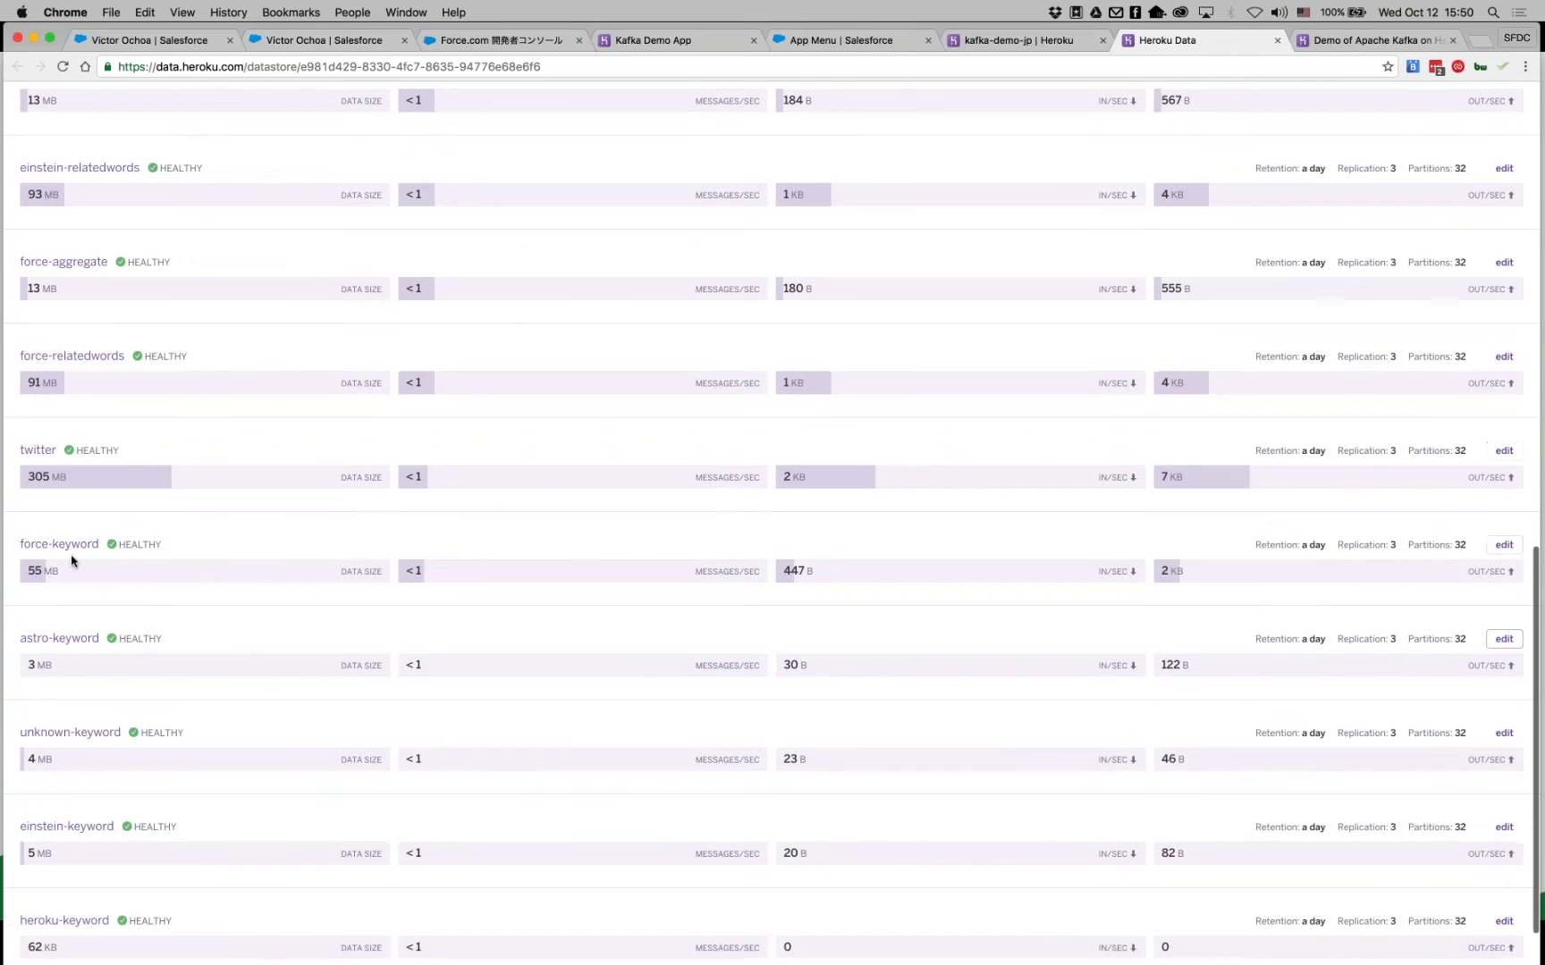
pyautogui.click(997, 48)
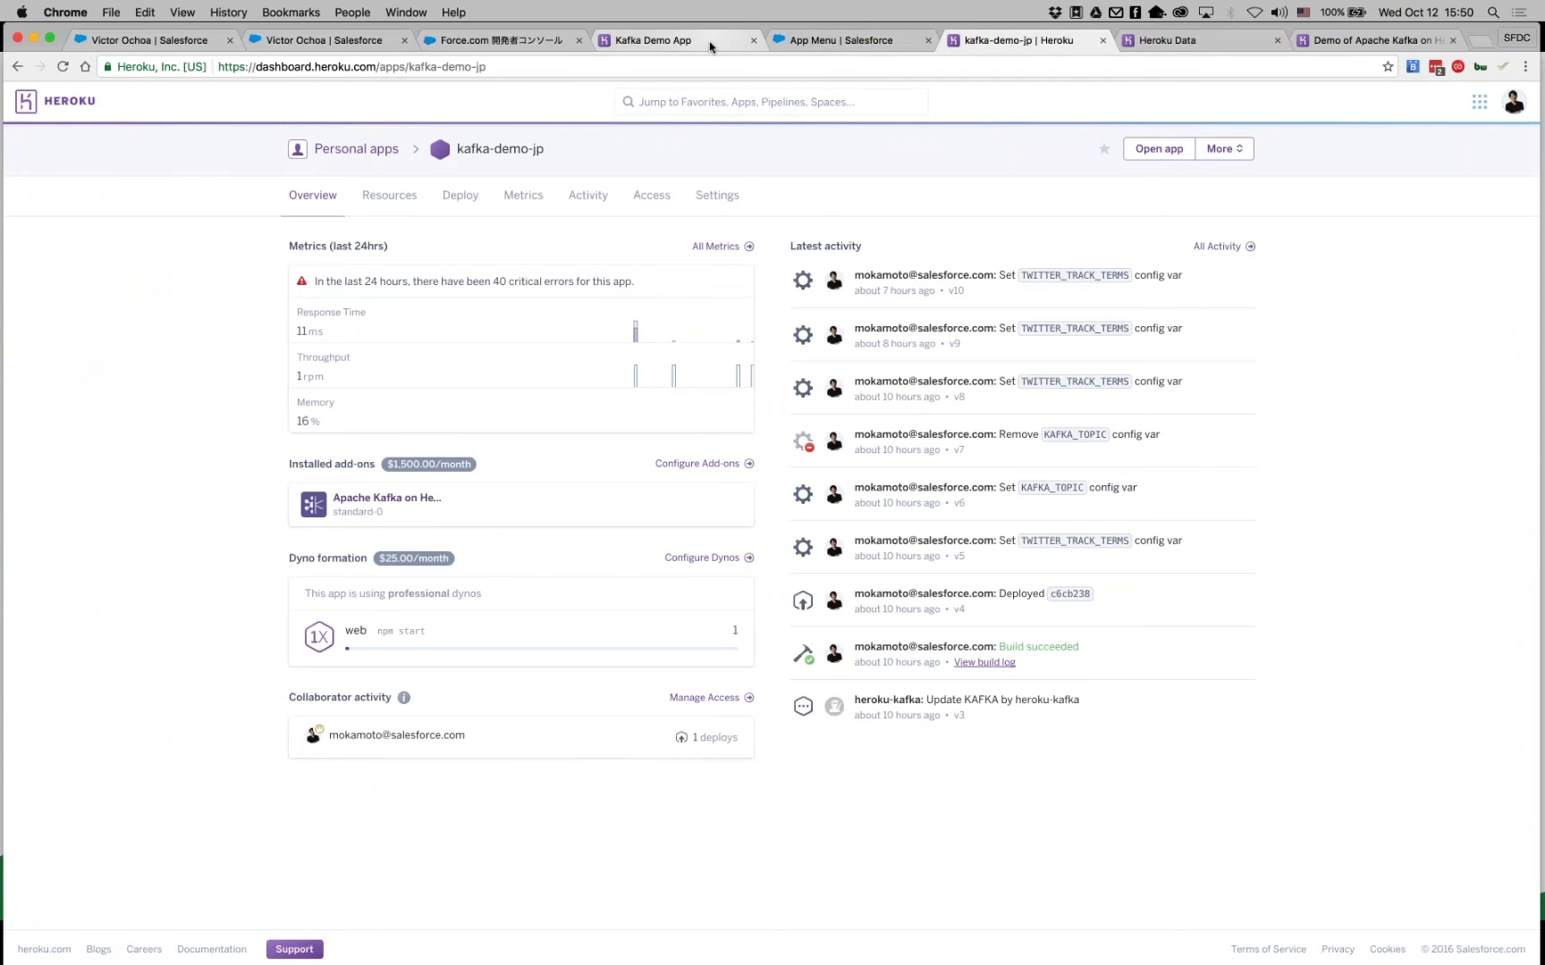
# Examine the architecture diagram in the Apache Kafka on Heroku demo guide, including the Twitter ingest, related terms and web app nodes.
pyautogui.click(1373, 40)
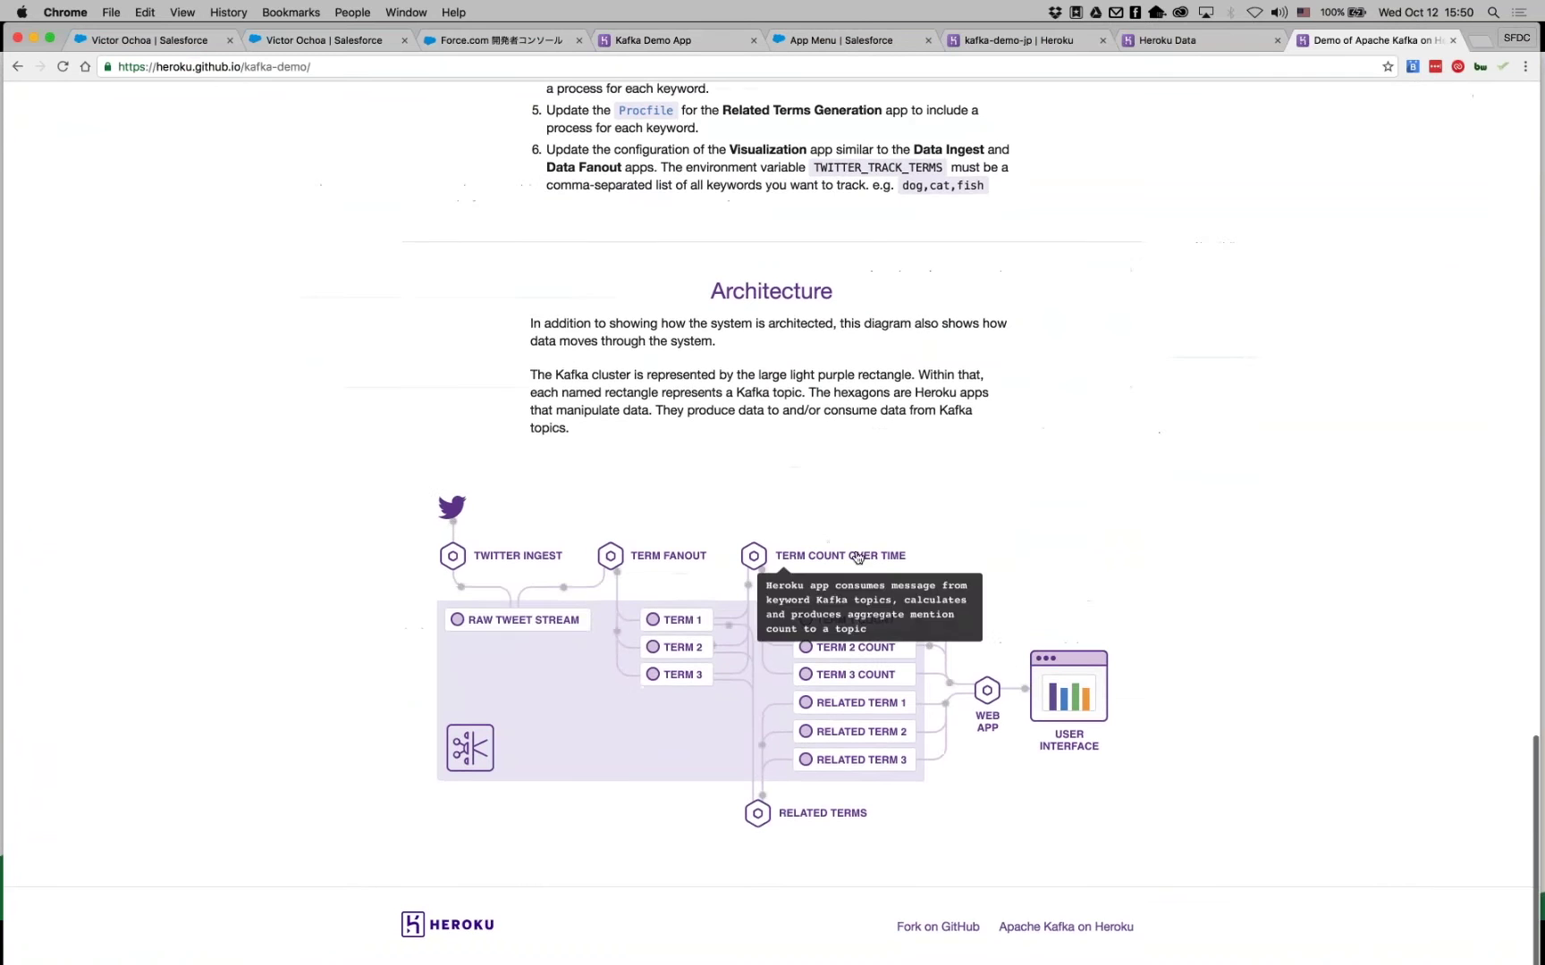
pyautogui.moveTo(461, 567)
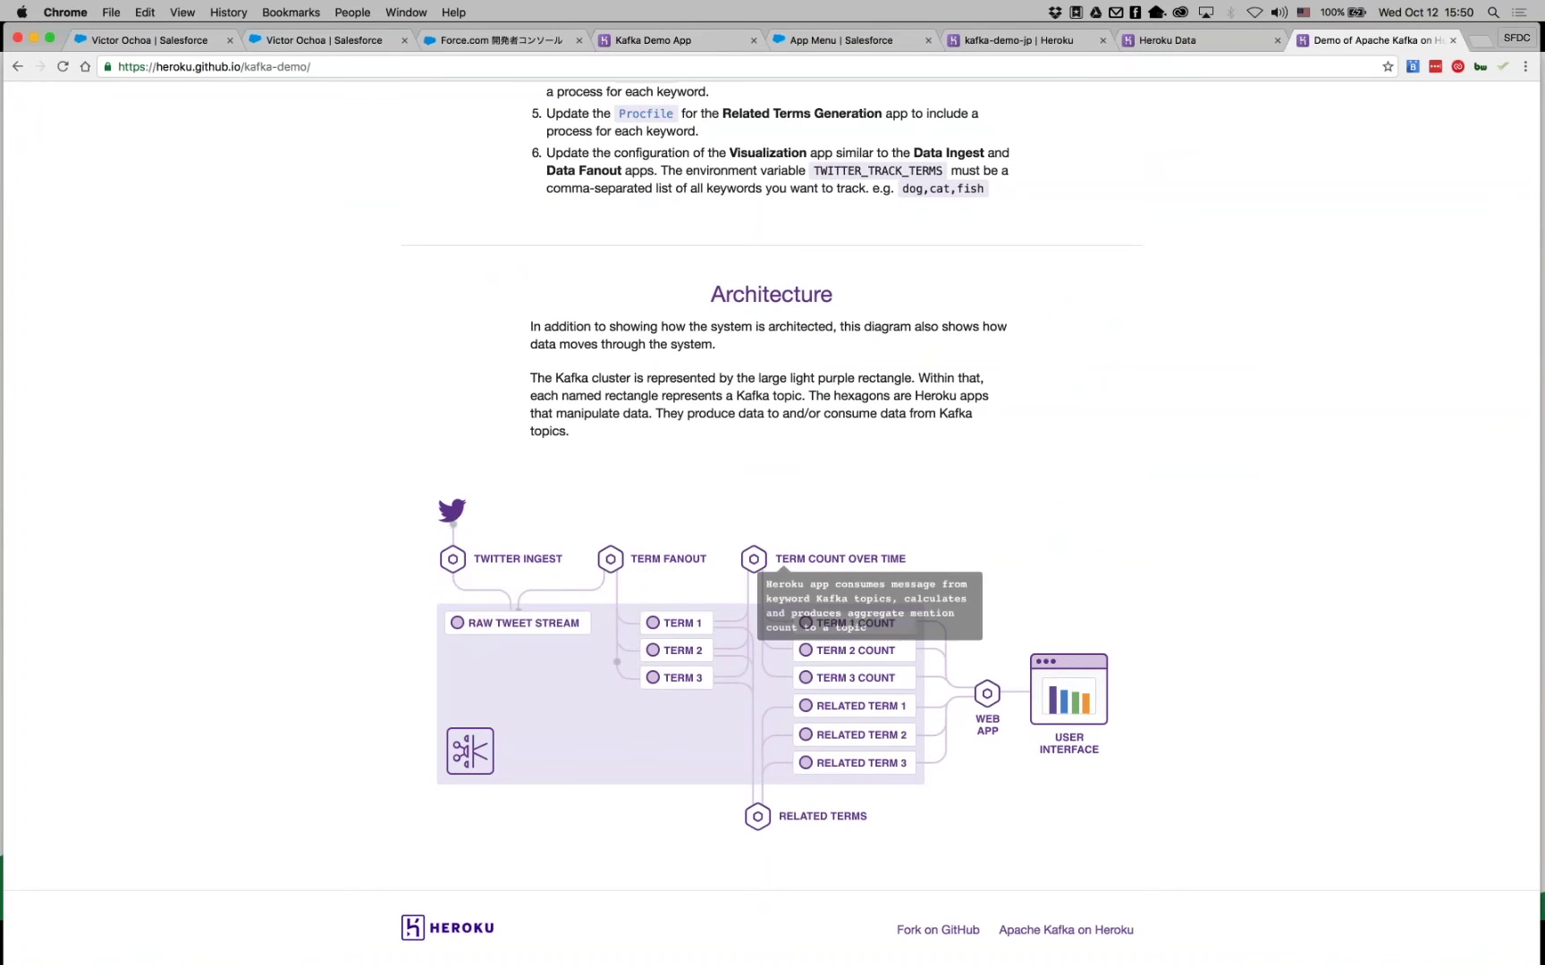
pyautogui.moveTo(758, 805)
pyautogui.moveTo(984, 690)
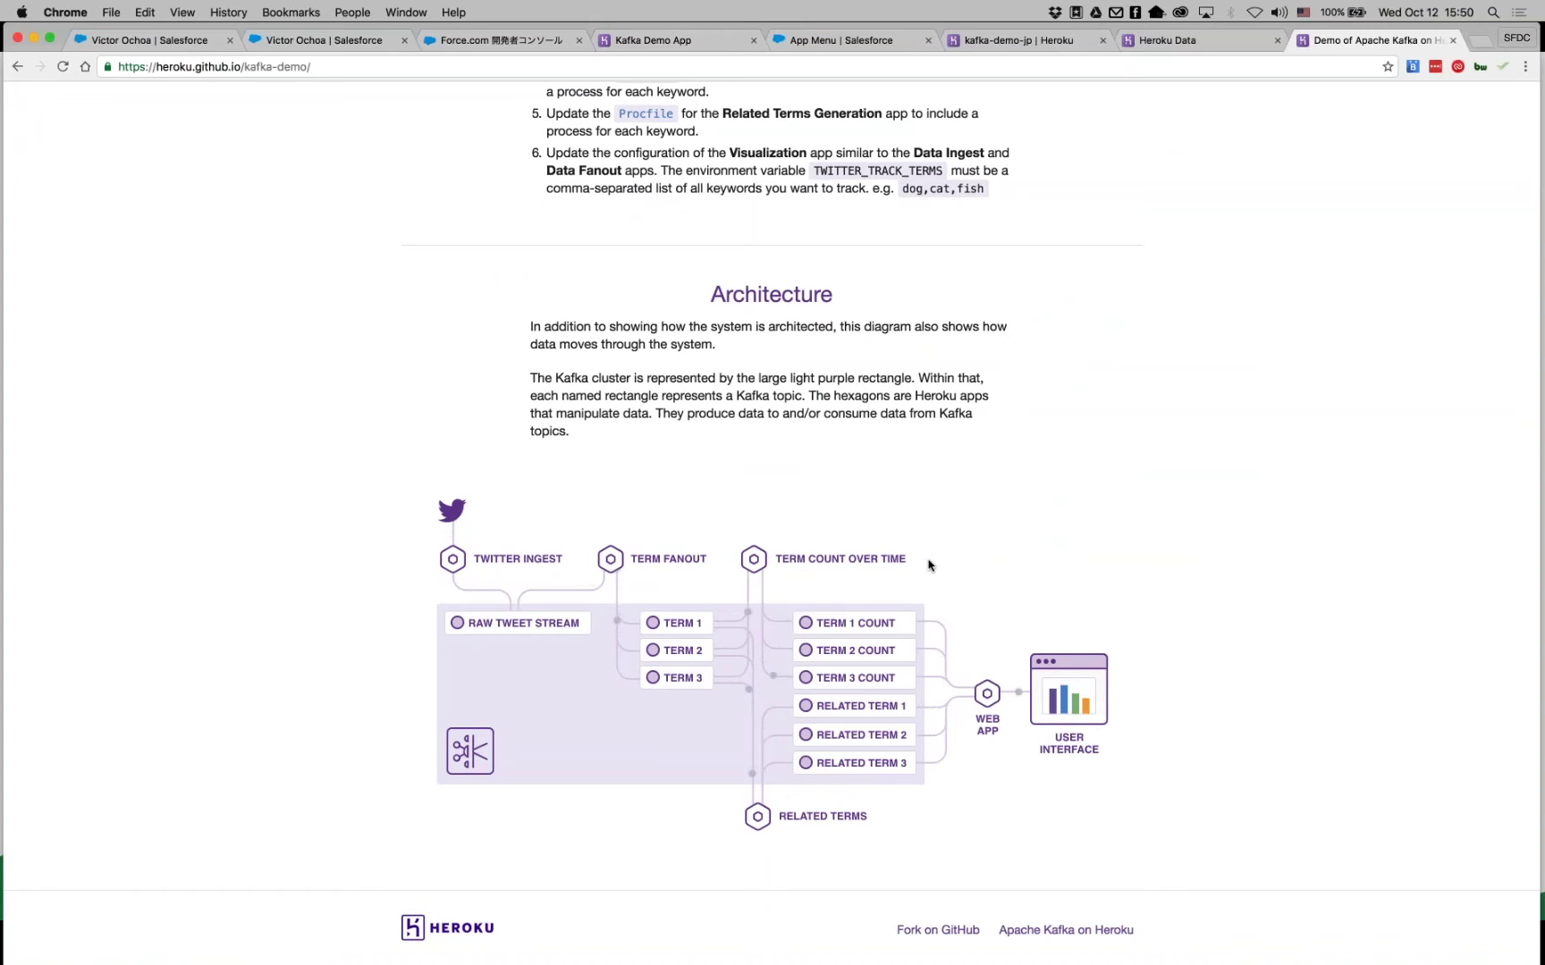
# Switch to the Microsoft PowerPoint slideshow and advance past the Kafka and other updates slides to the custom metadata relationships slide.
pyautogui.press('super+Tab')
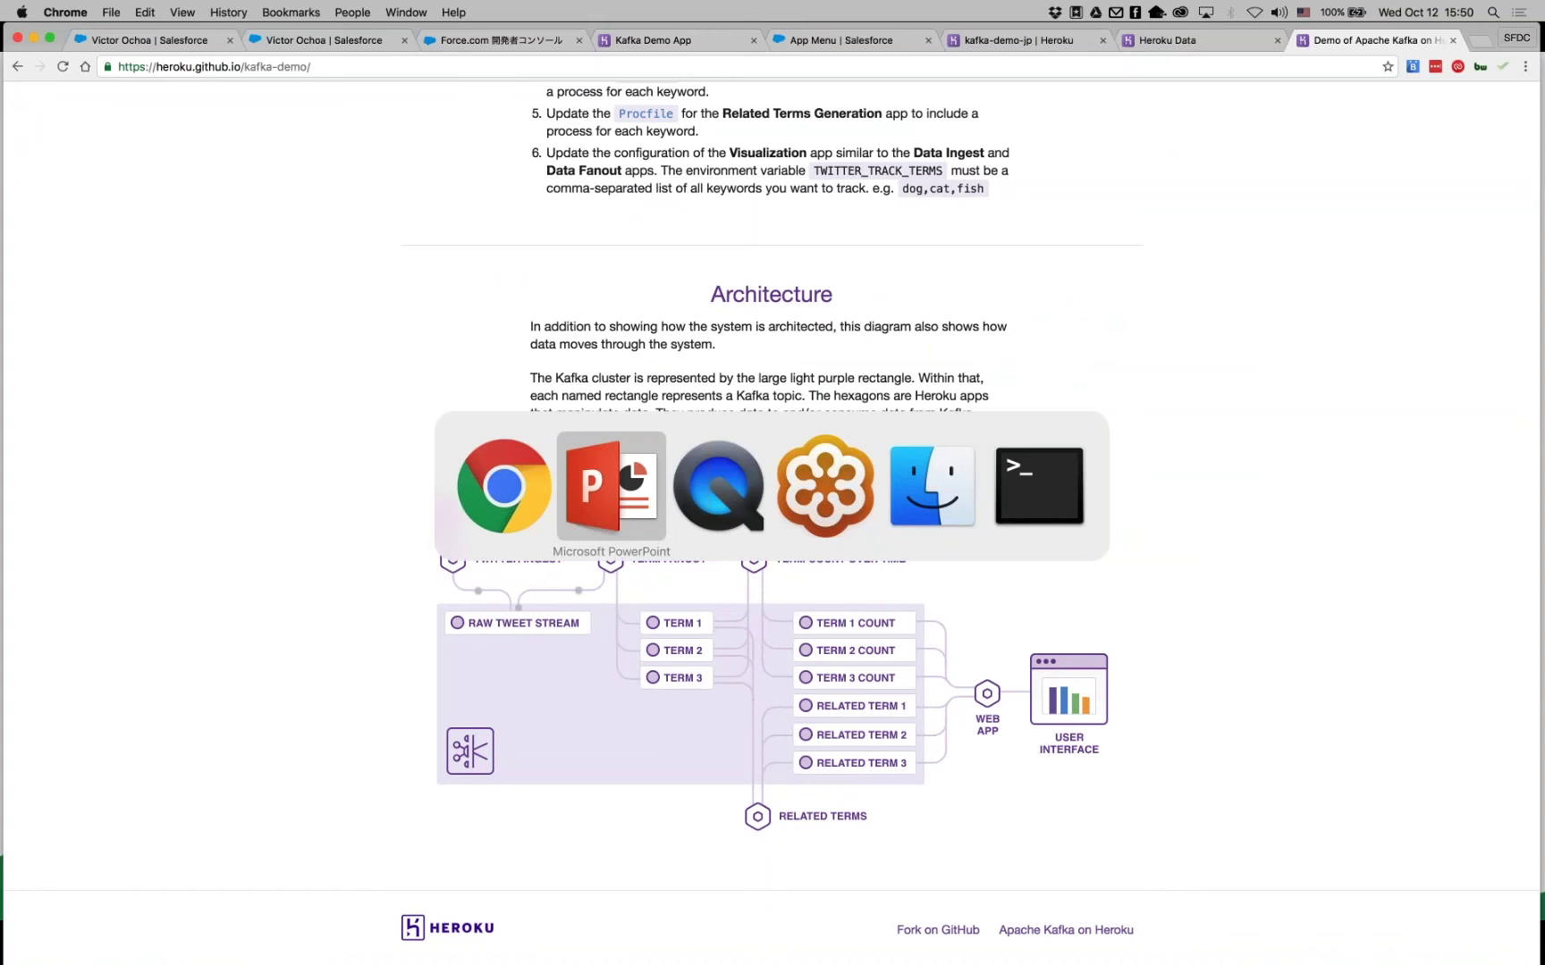
pyautogui.press('super+Tab')
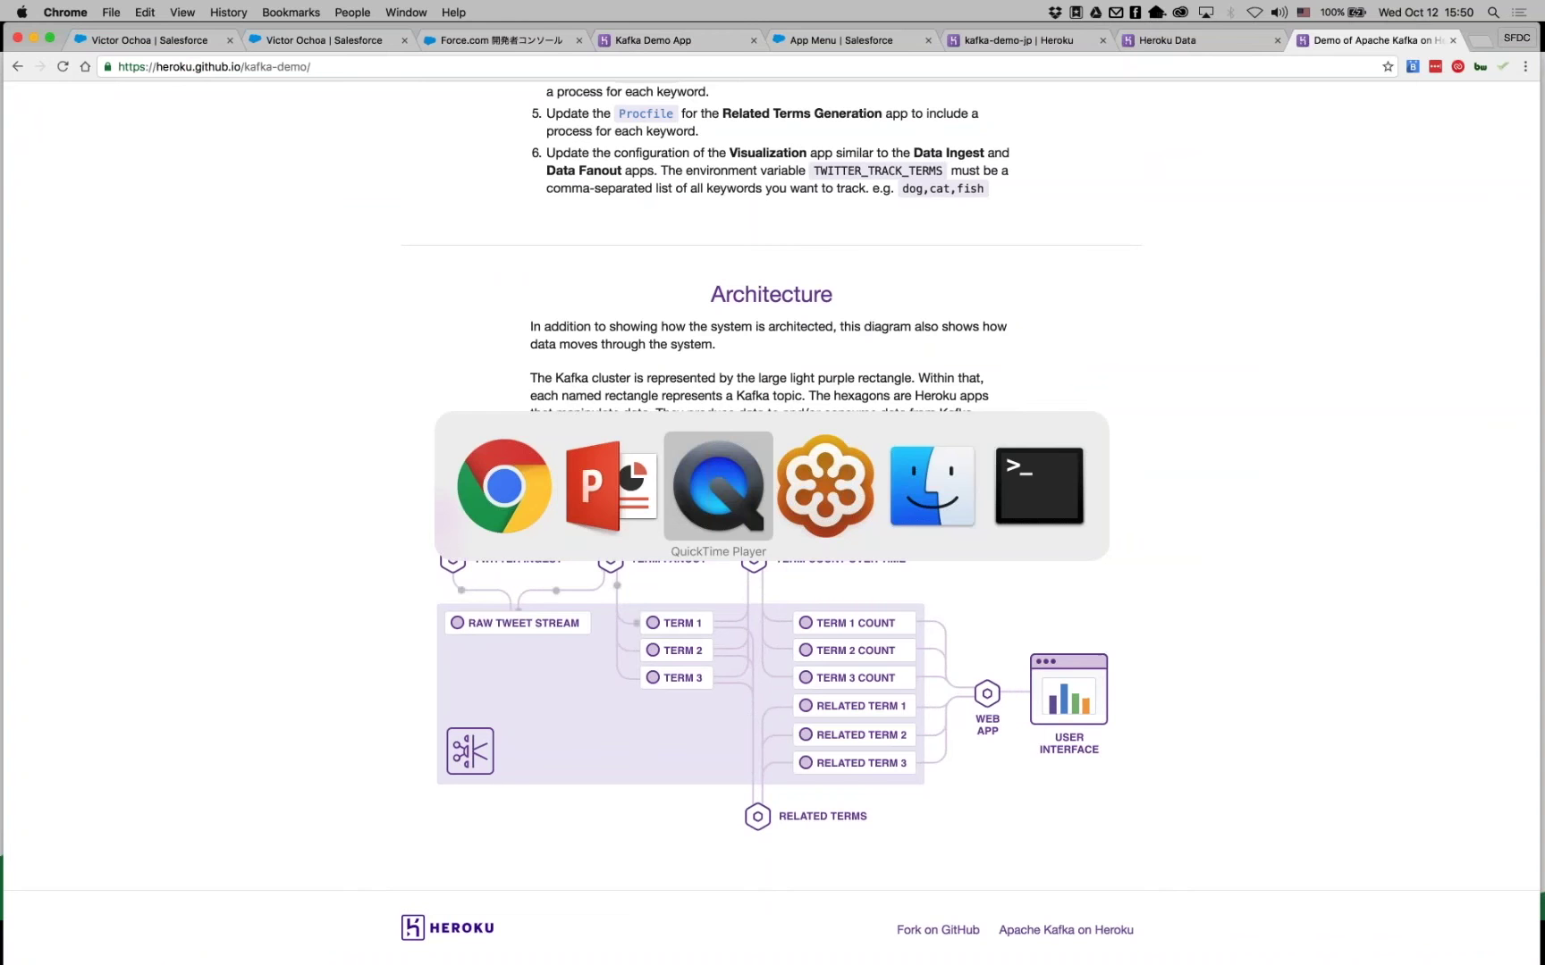
pyautogui.press('super+Tab')
pyautogui.press('super+Tab')
pyautogui.press('super+Tab')
pyautogui.press('super+Tab')
pyautogui.press('super+Tab')
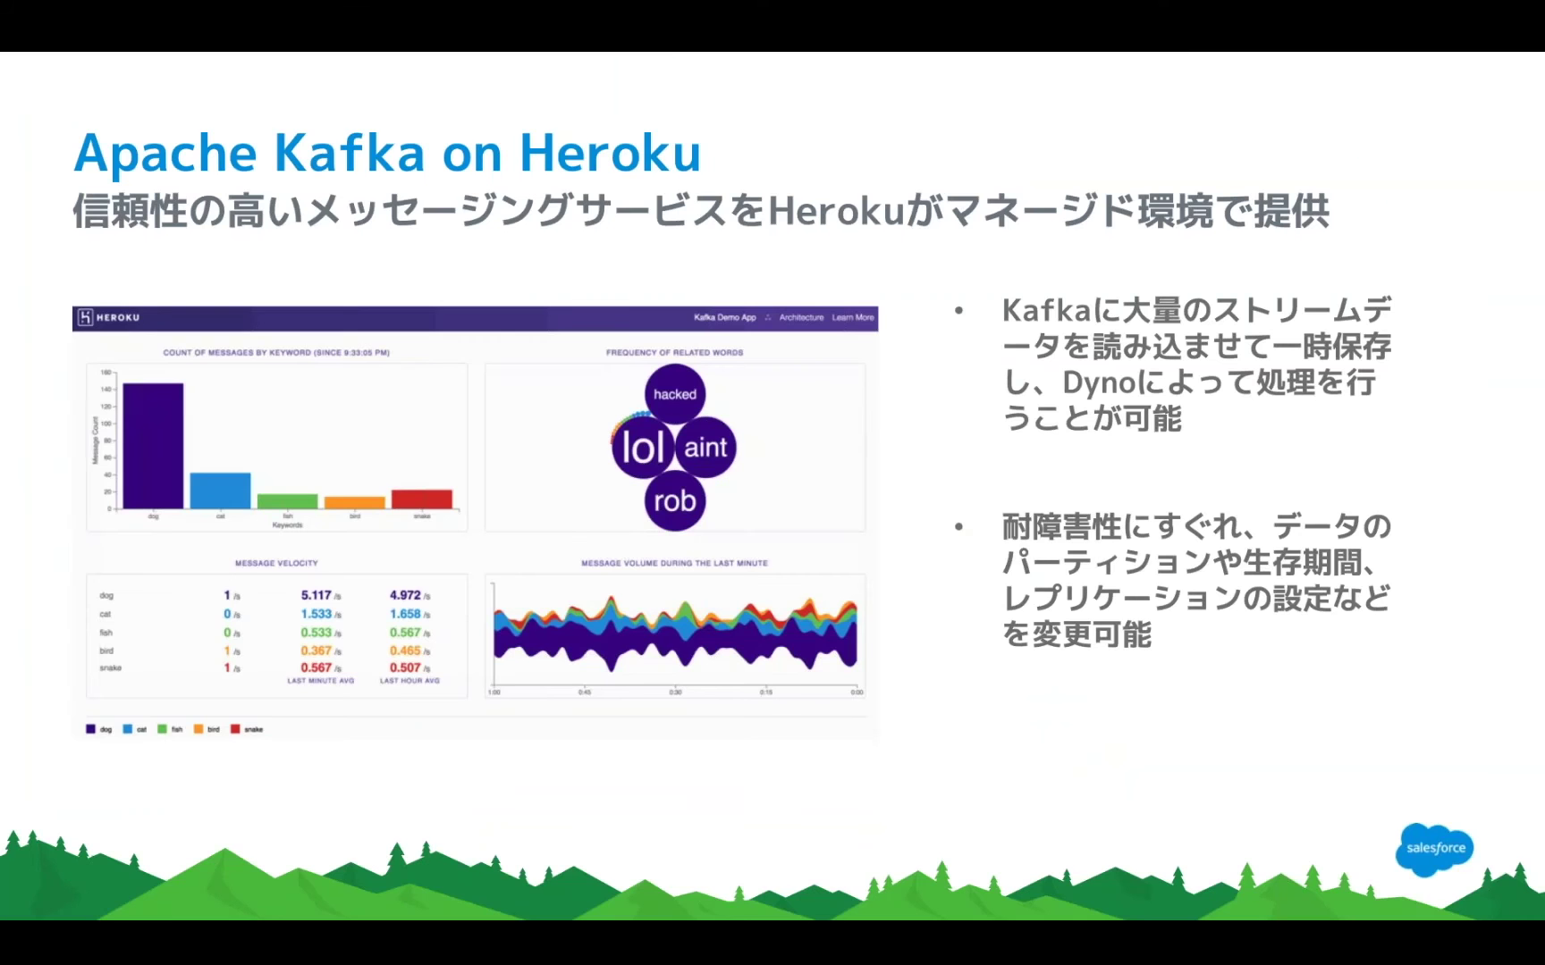
pyautogui.press('Right')
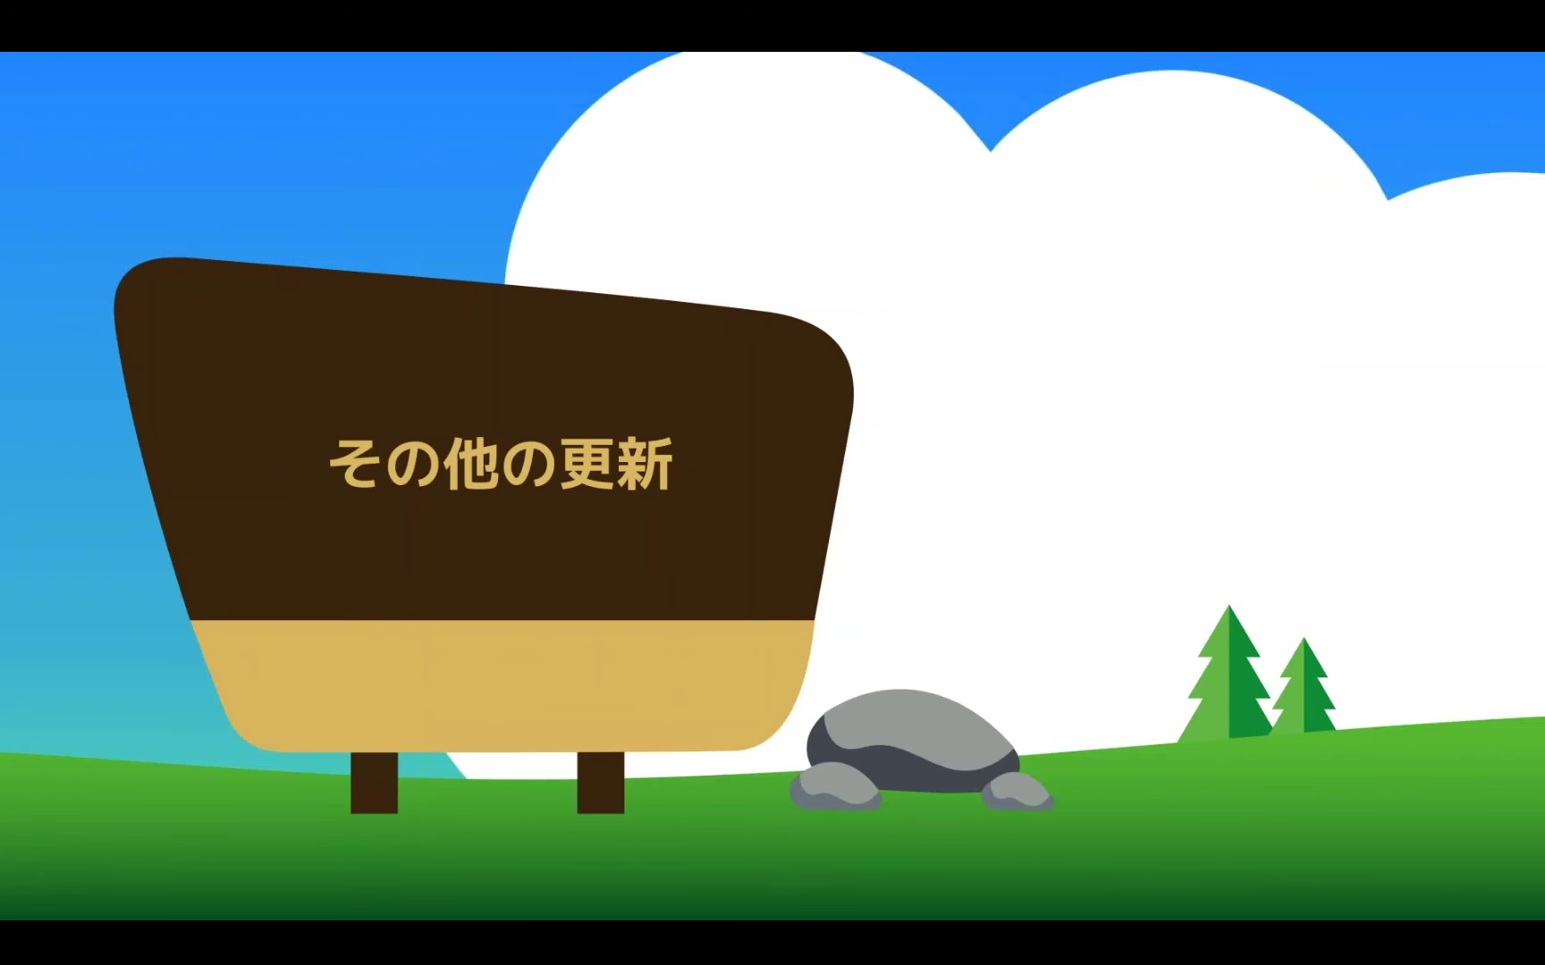
pyautogui.press('Right')
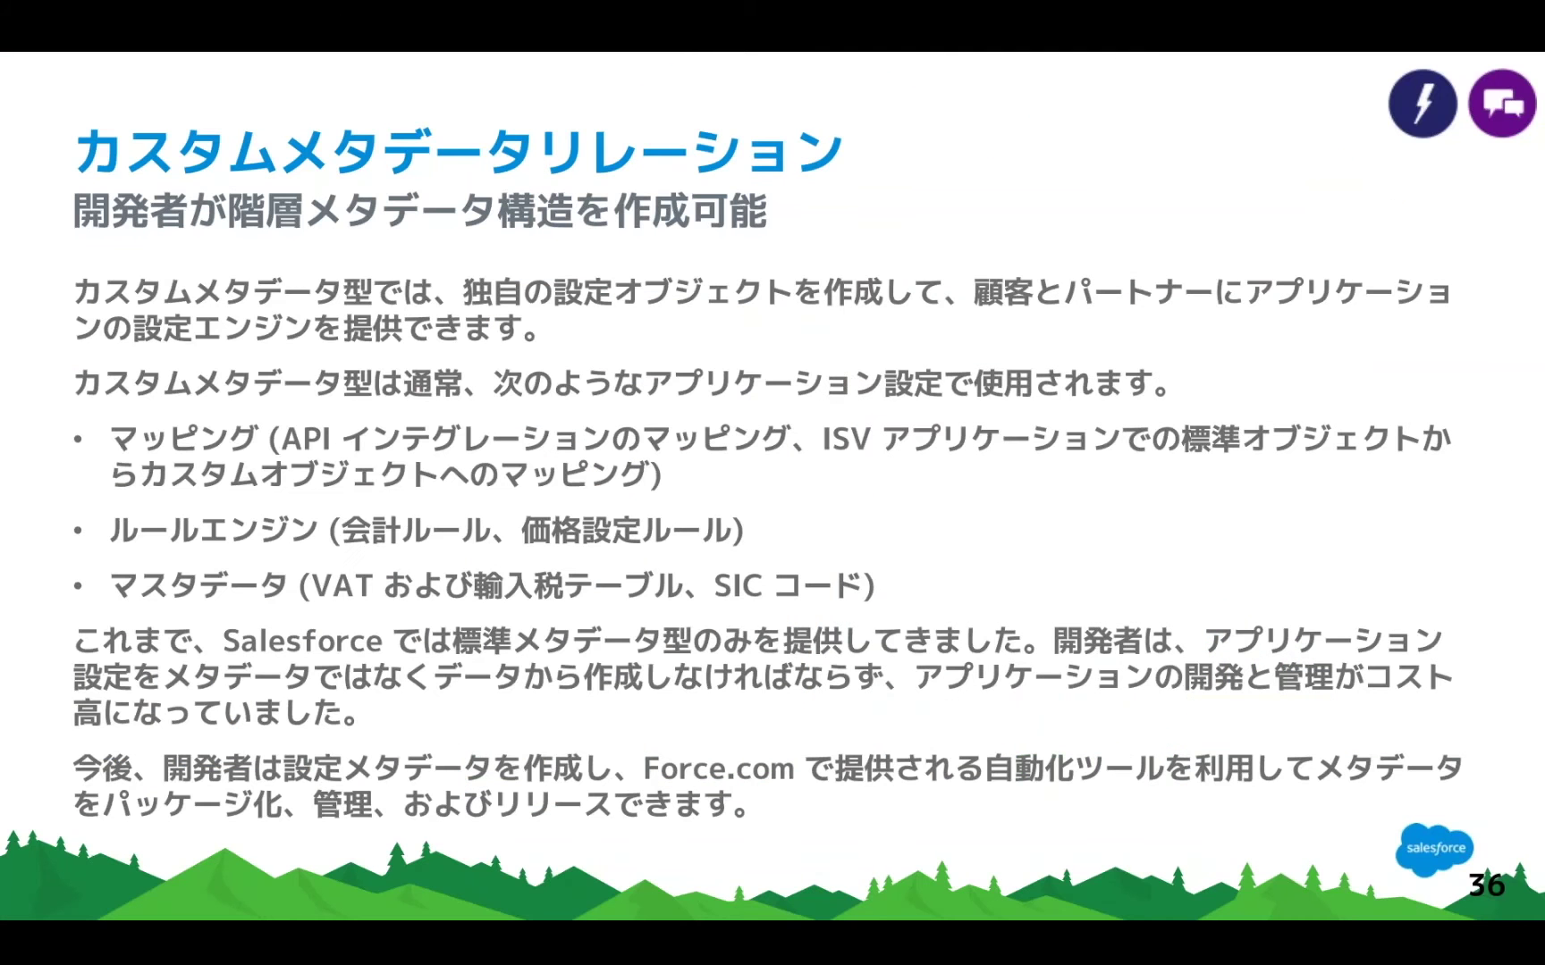
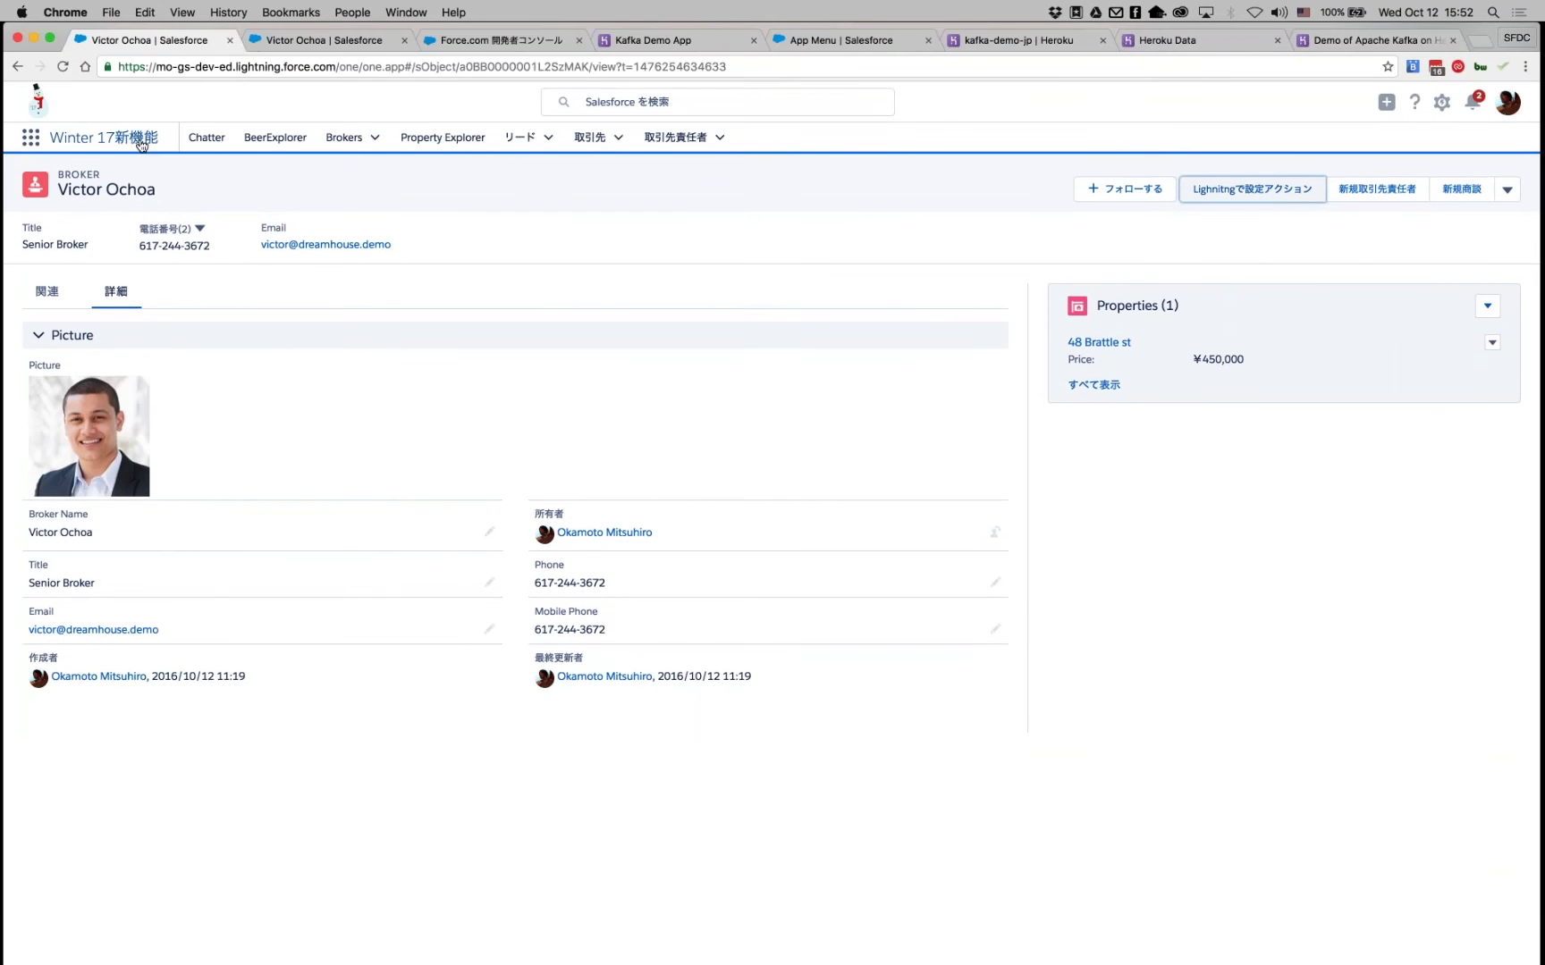
# Open the first broker record from the recently viewed Brokers and edit its record page in Lightning App Builder.
pyautogui.click(341, 143)
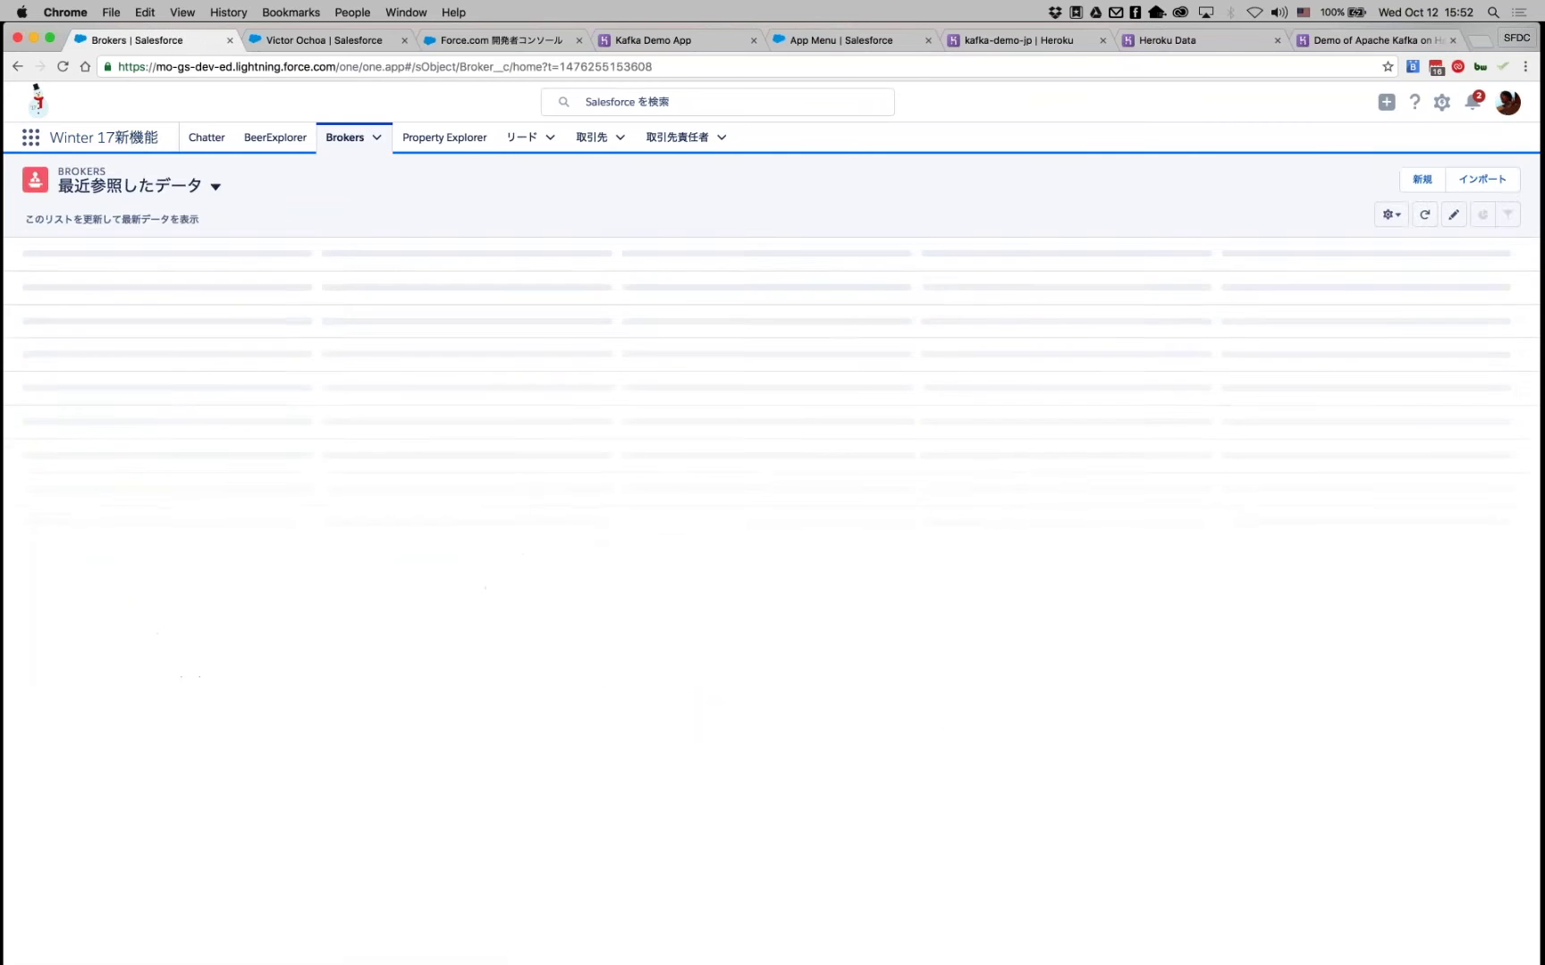
pyautogui.click(90, 279)
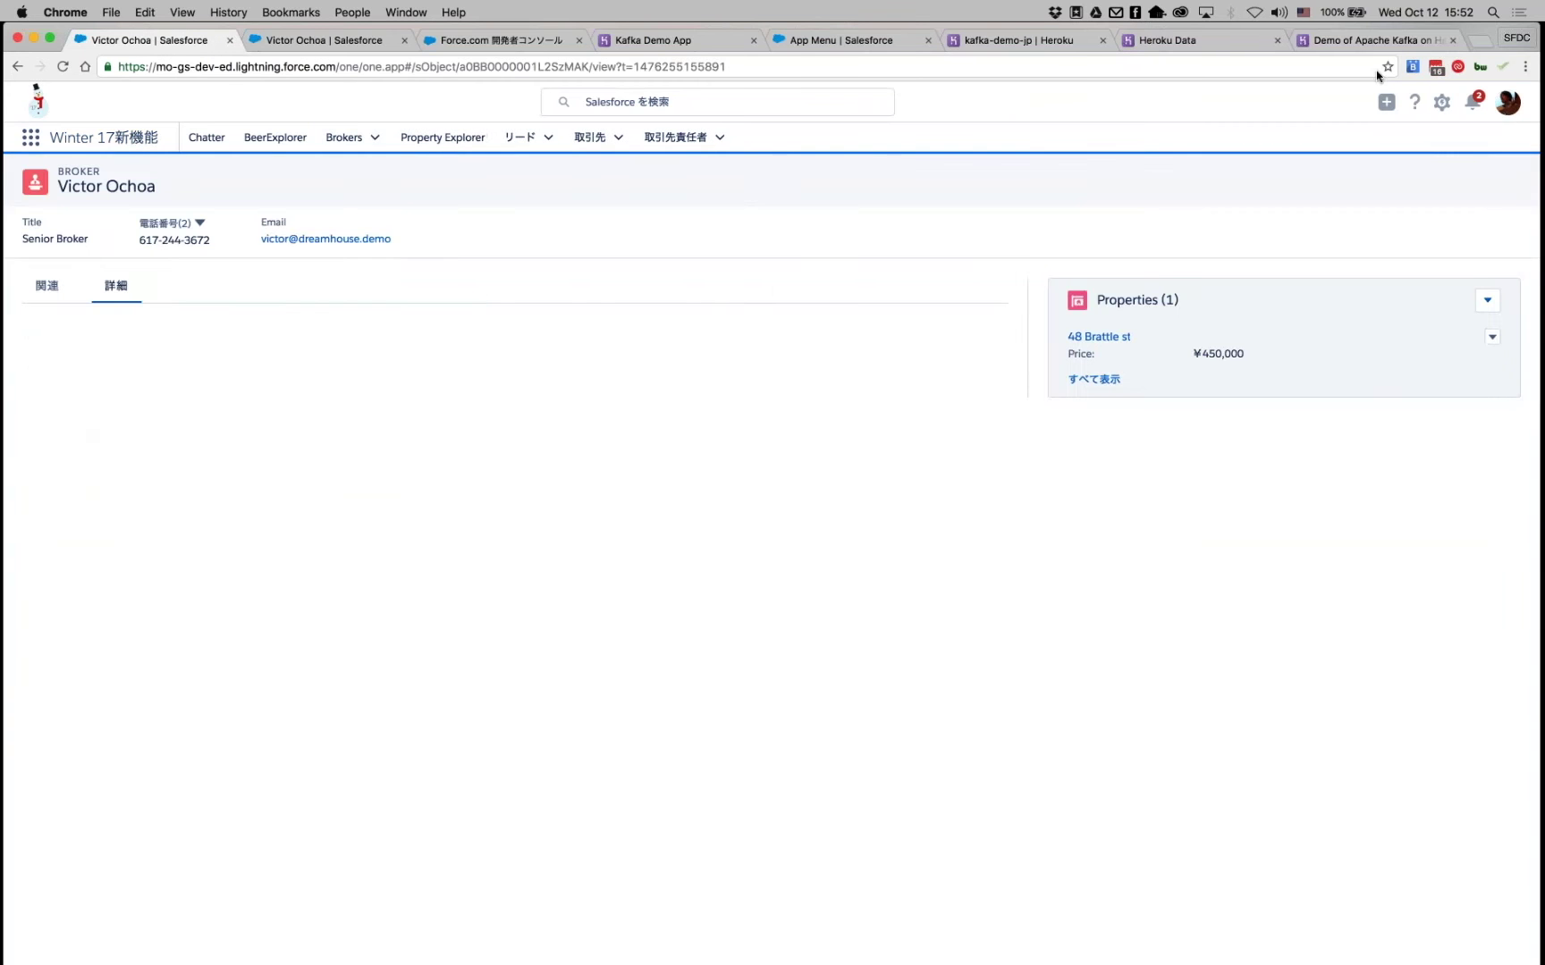
pyautogui.click(1440, 107)
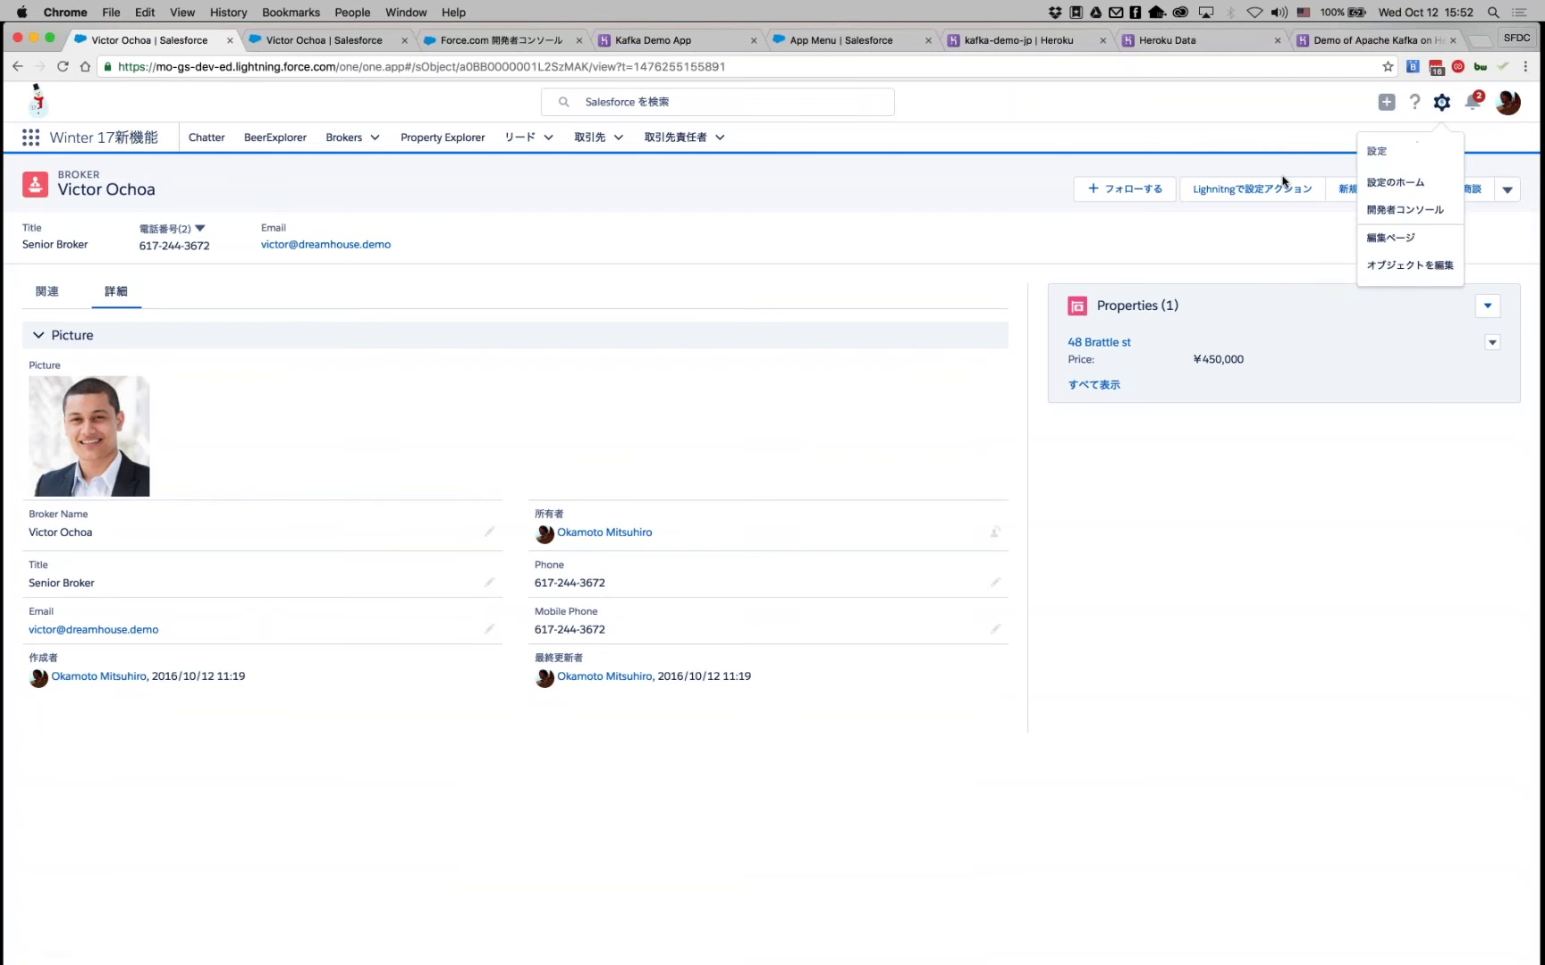
pyautogui.click(1395, 238)
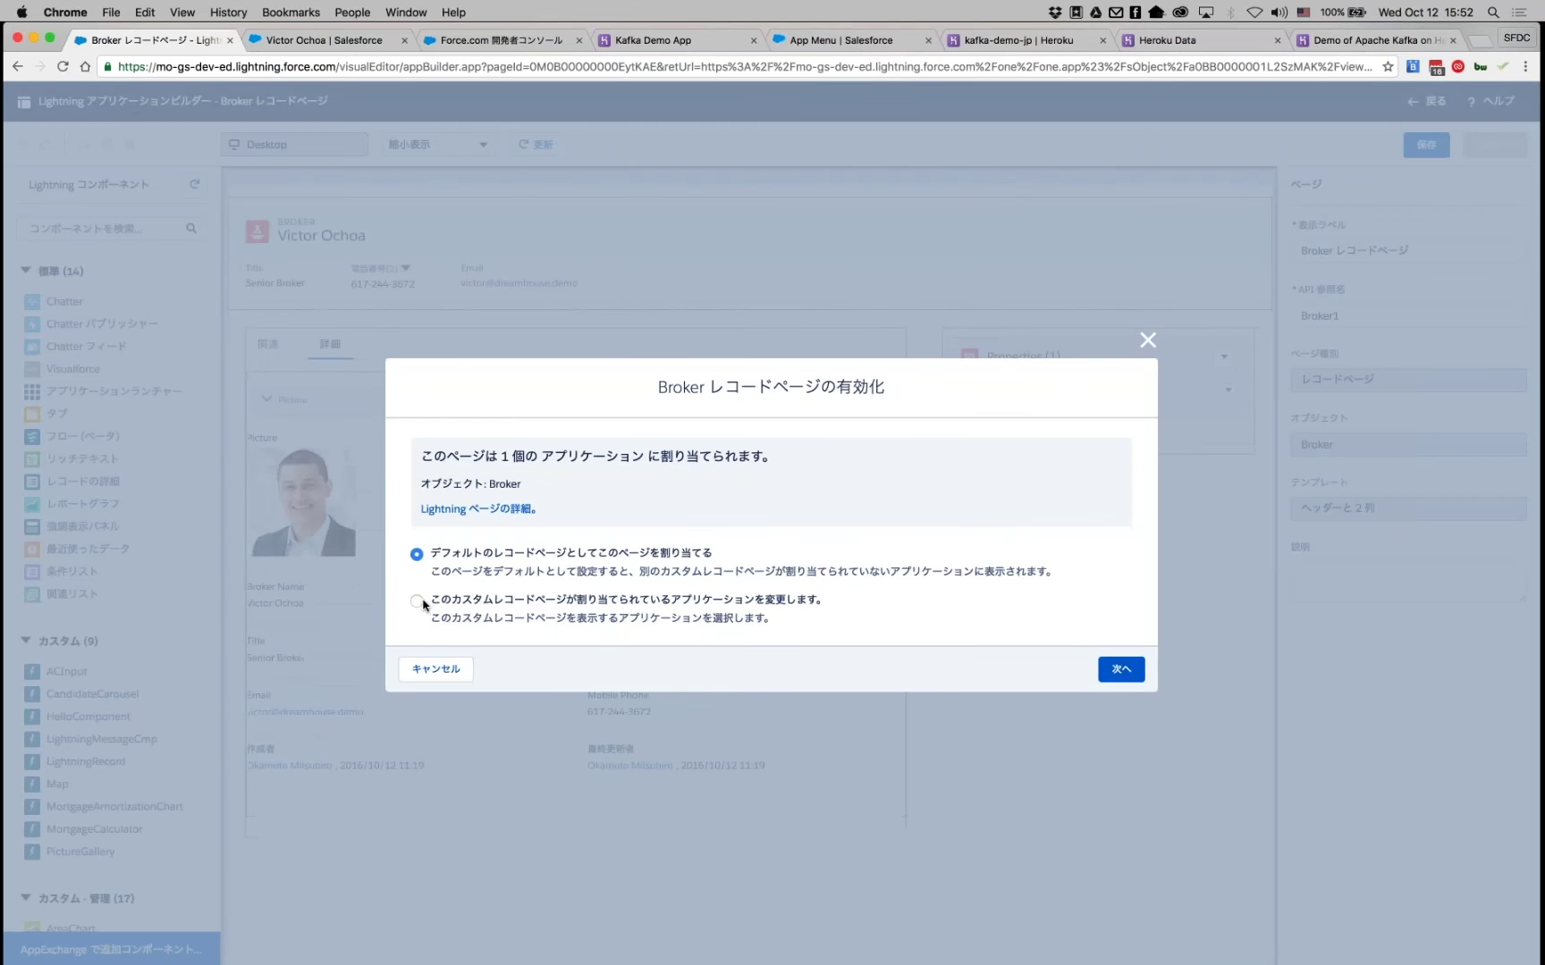
# Review the Broker record page's per-app activation with the Winter 17新機能 assignment, close it without applying changes, and return to the record.
pyautogui.click(422, 603)
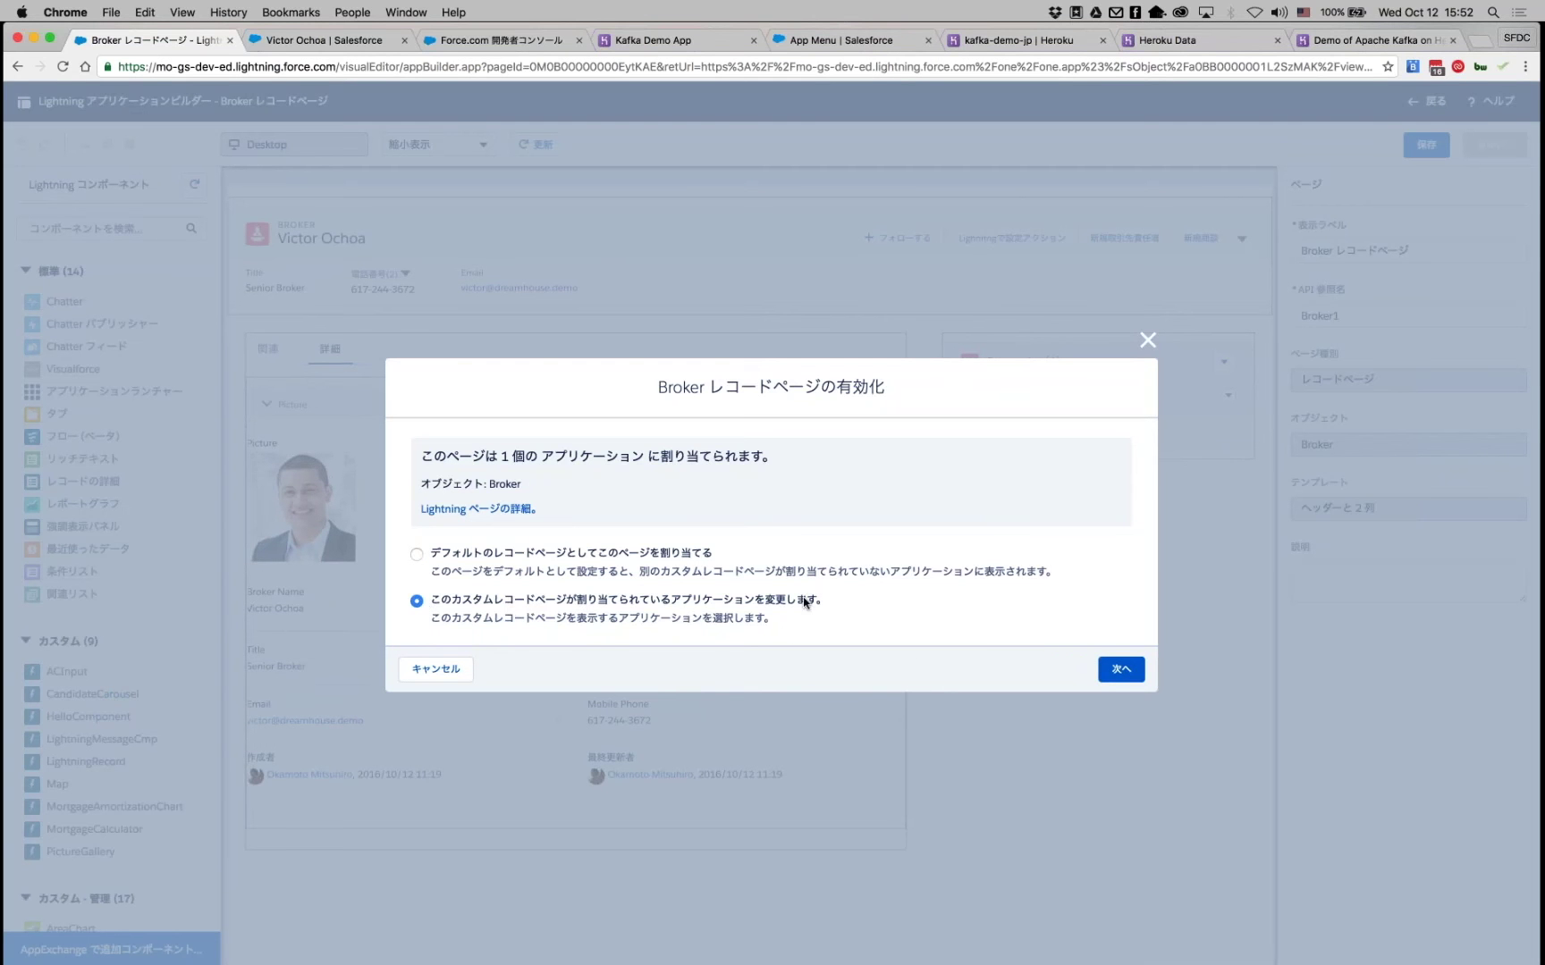
pyautogui.click(1119, 673)
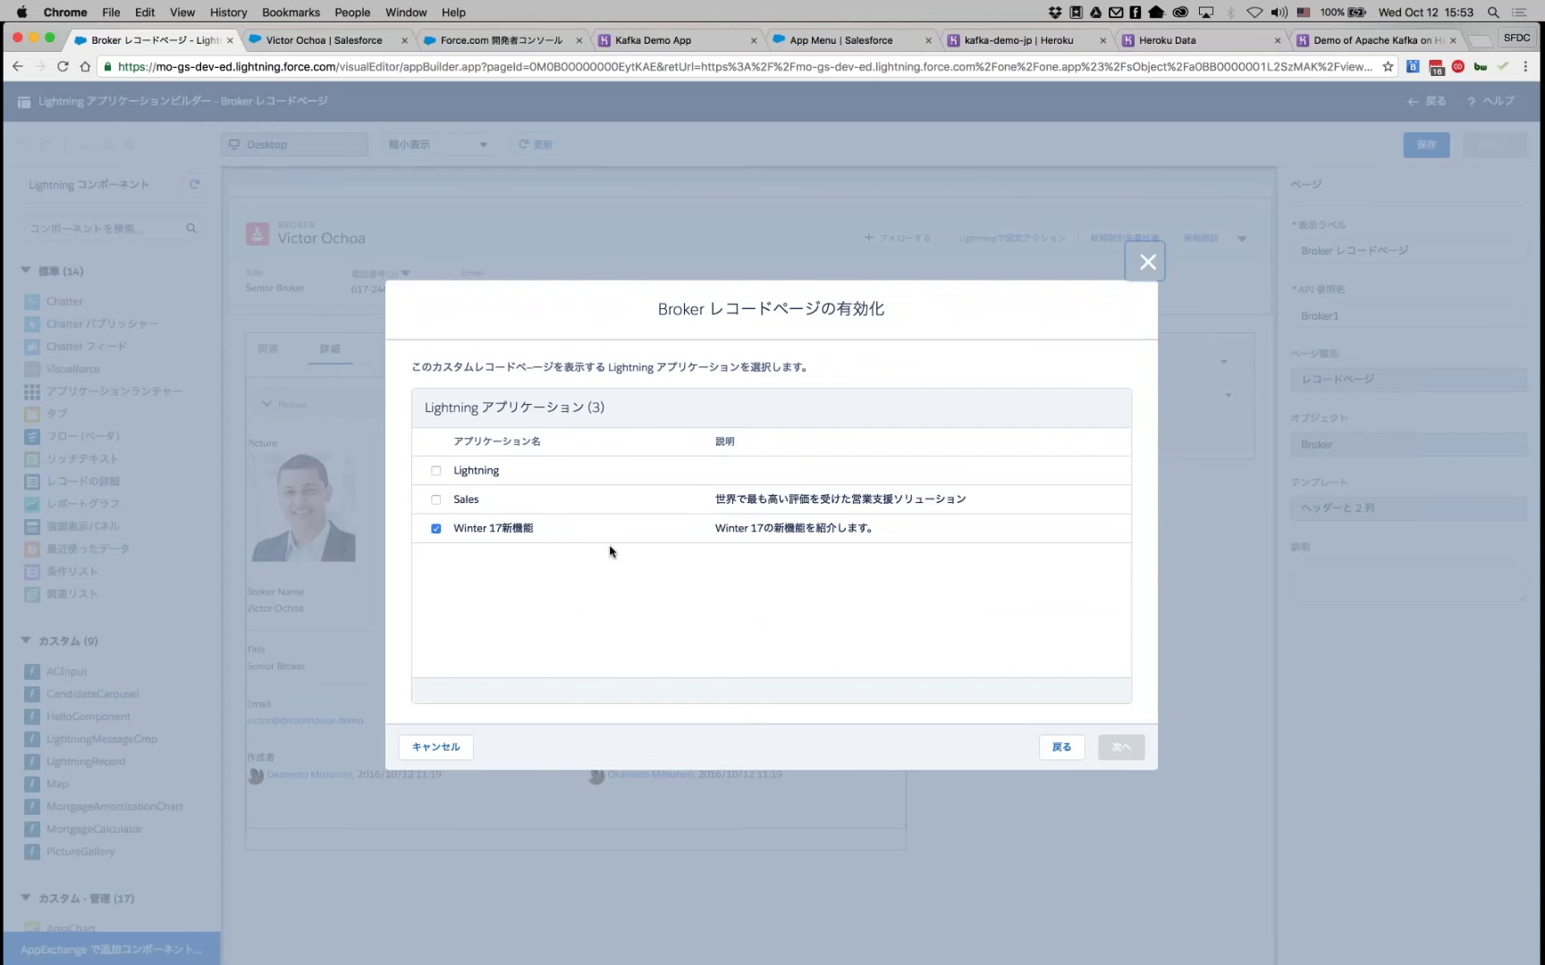
pyautogui.click(572, 528)
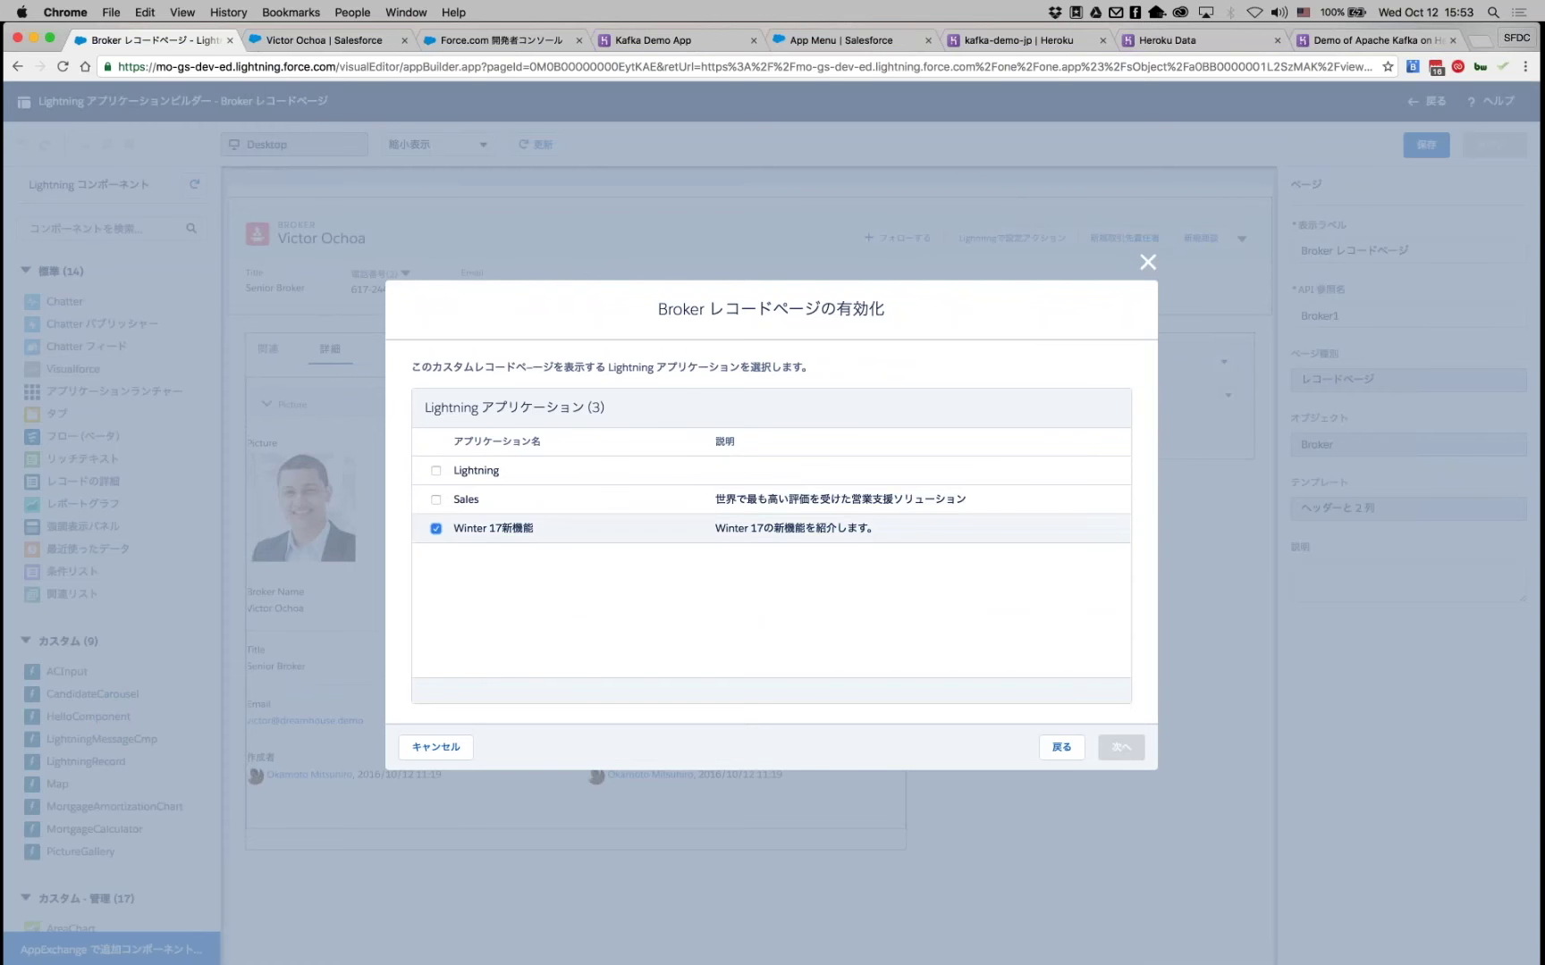
pyautogui.click(436, 528)
pyautogui.click(435, 528)
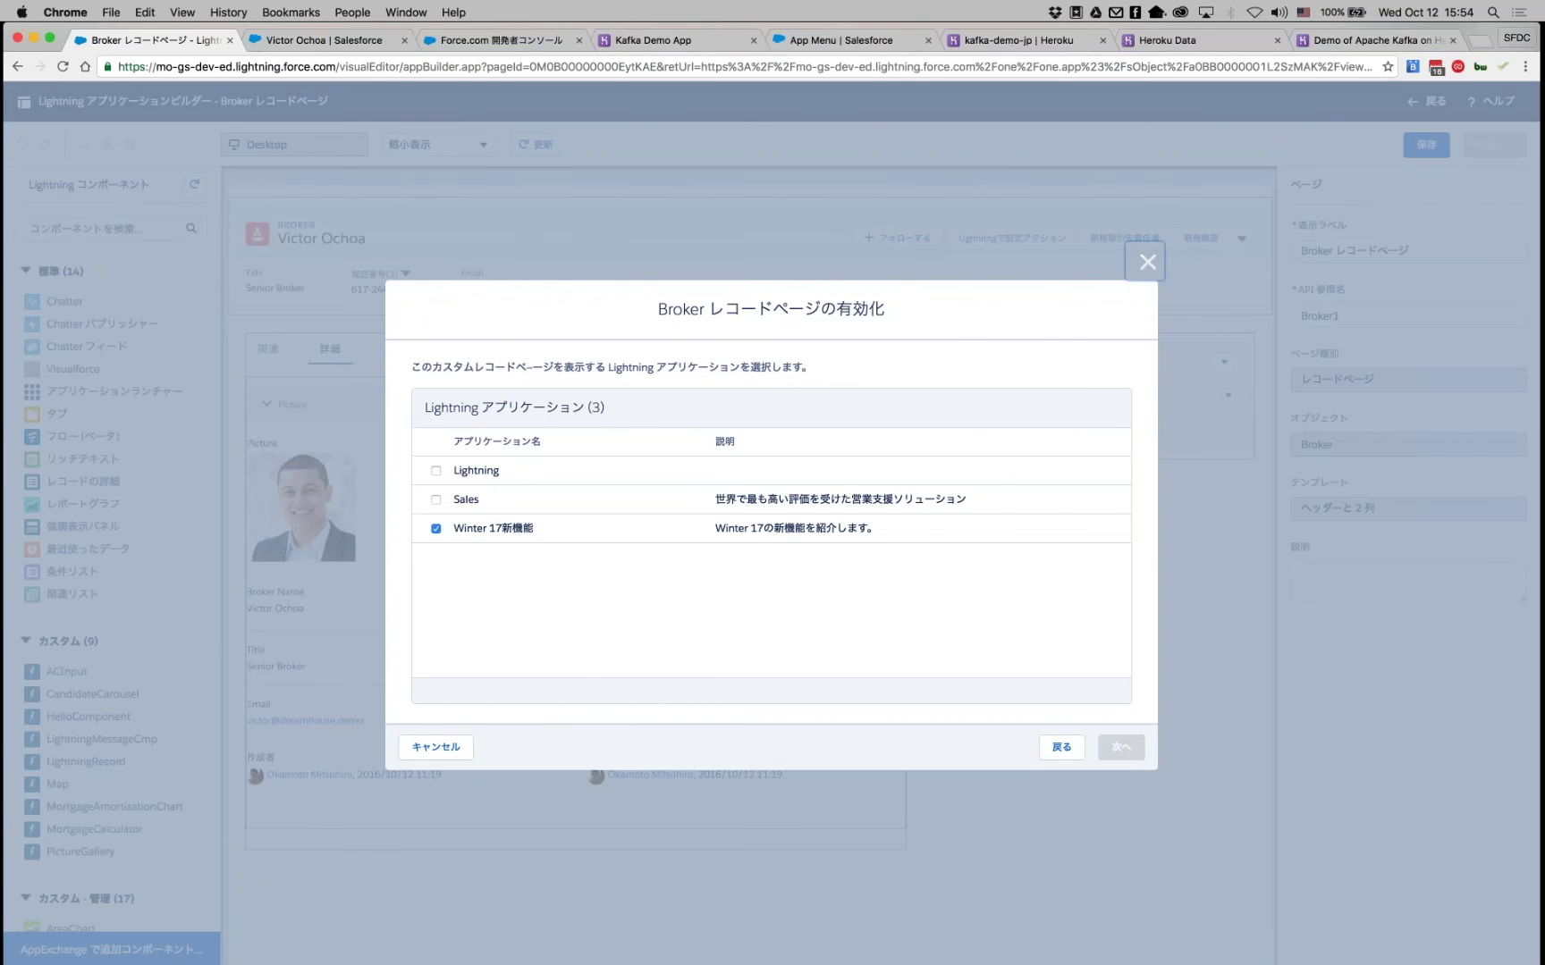
pyautogui.click(1148, 262)
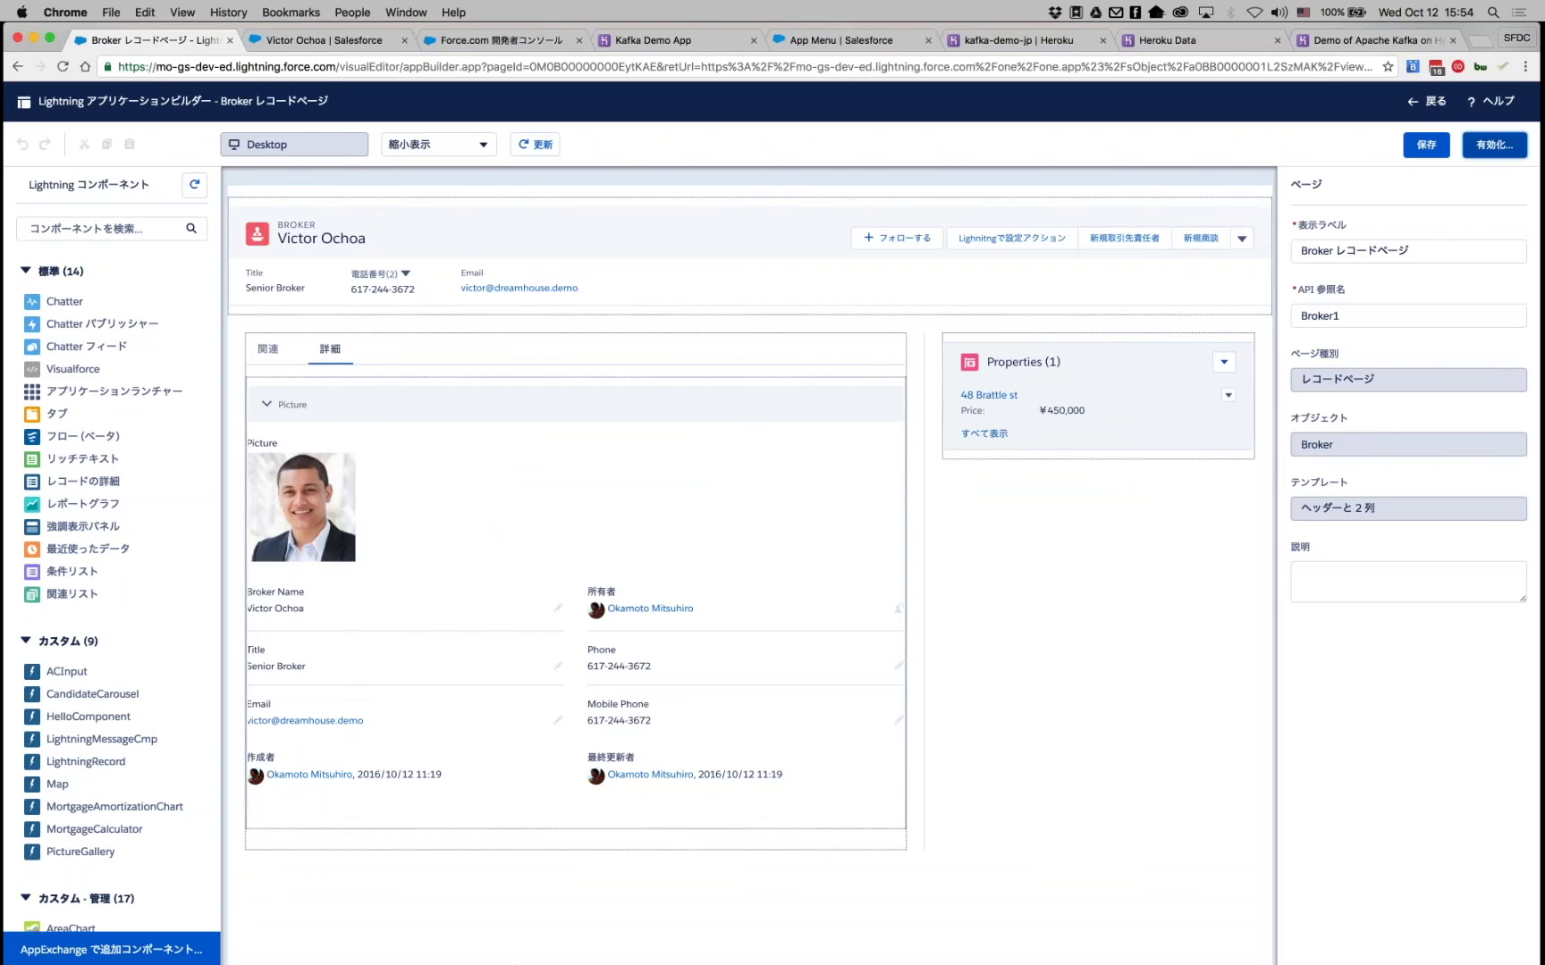
pyautogui.click(1430, 101)
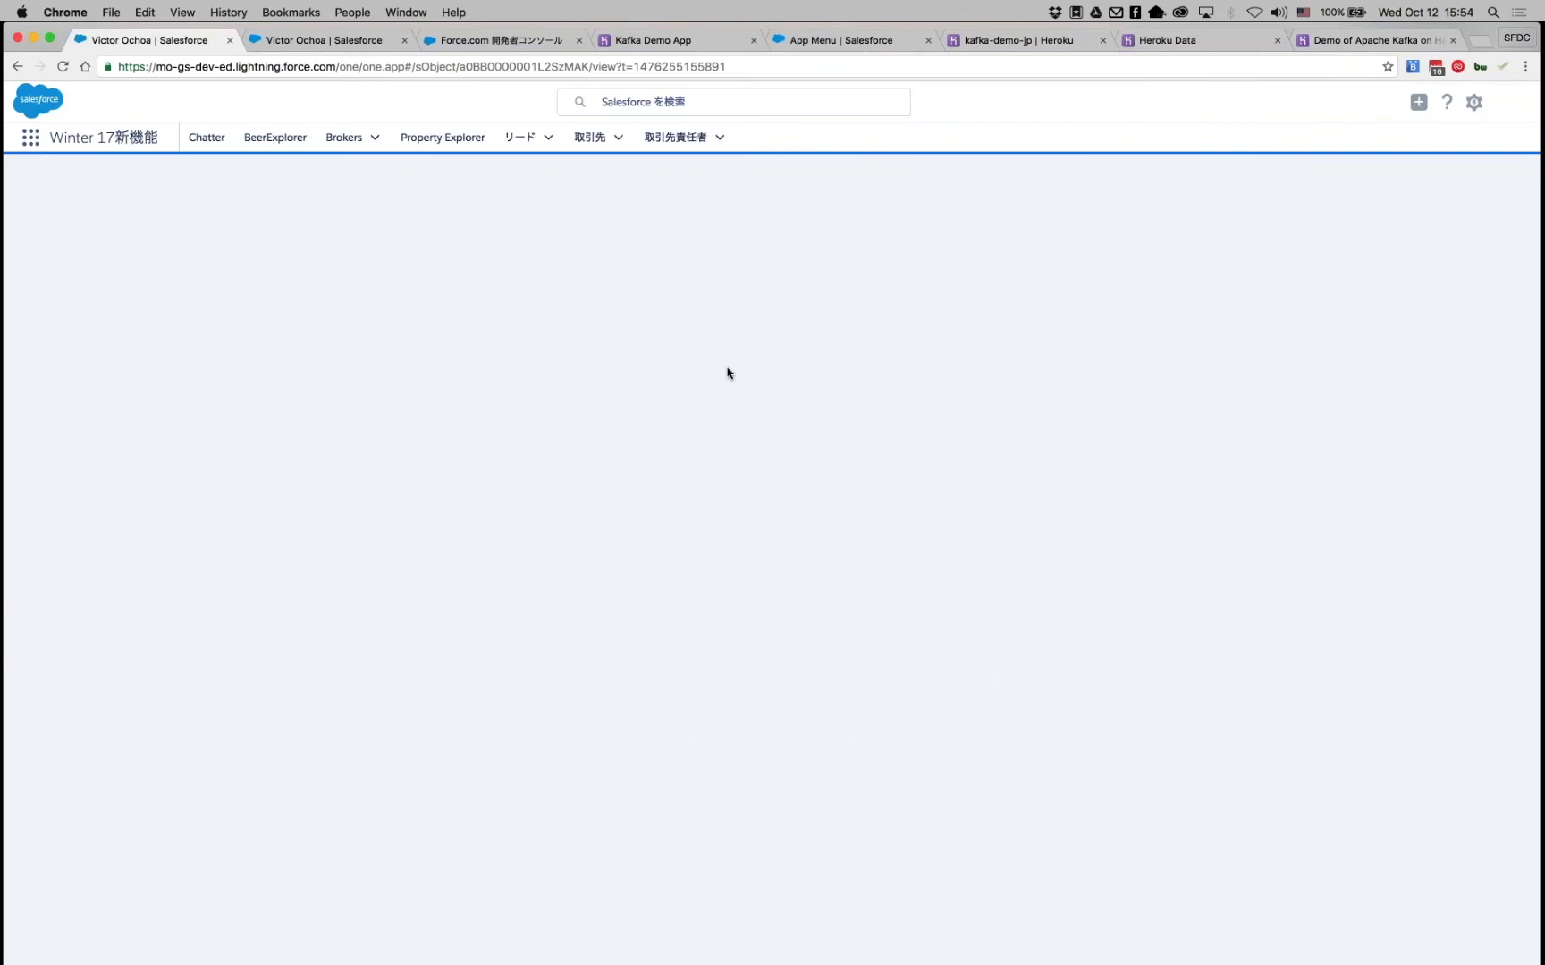
# Show the All list view of Brokers and add jp to the end of dreamhouse in the third broker's e-mail domain.
pyautogui.click(354, 140)
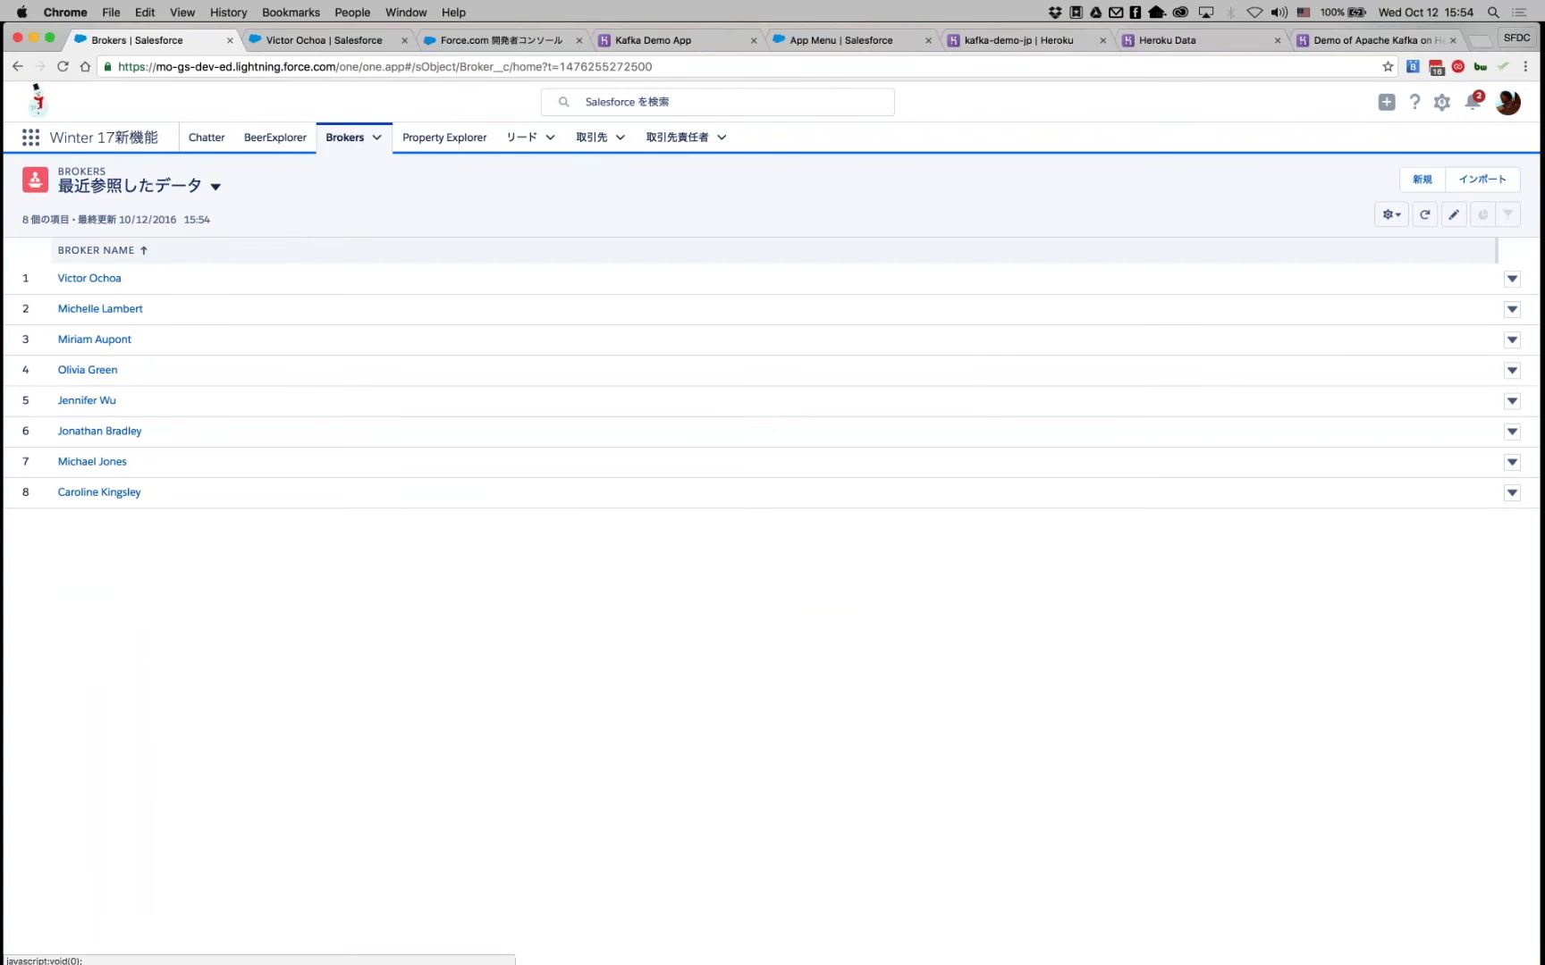
pyautogui.click(216, 186)
pyautogui.click(138, 245)
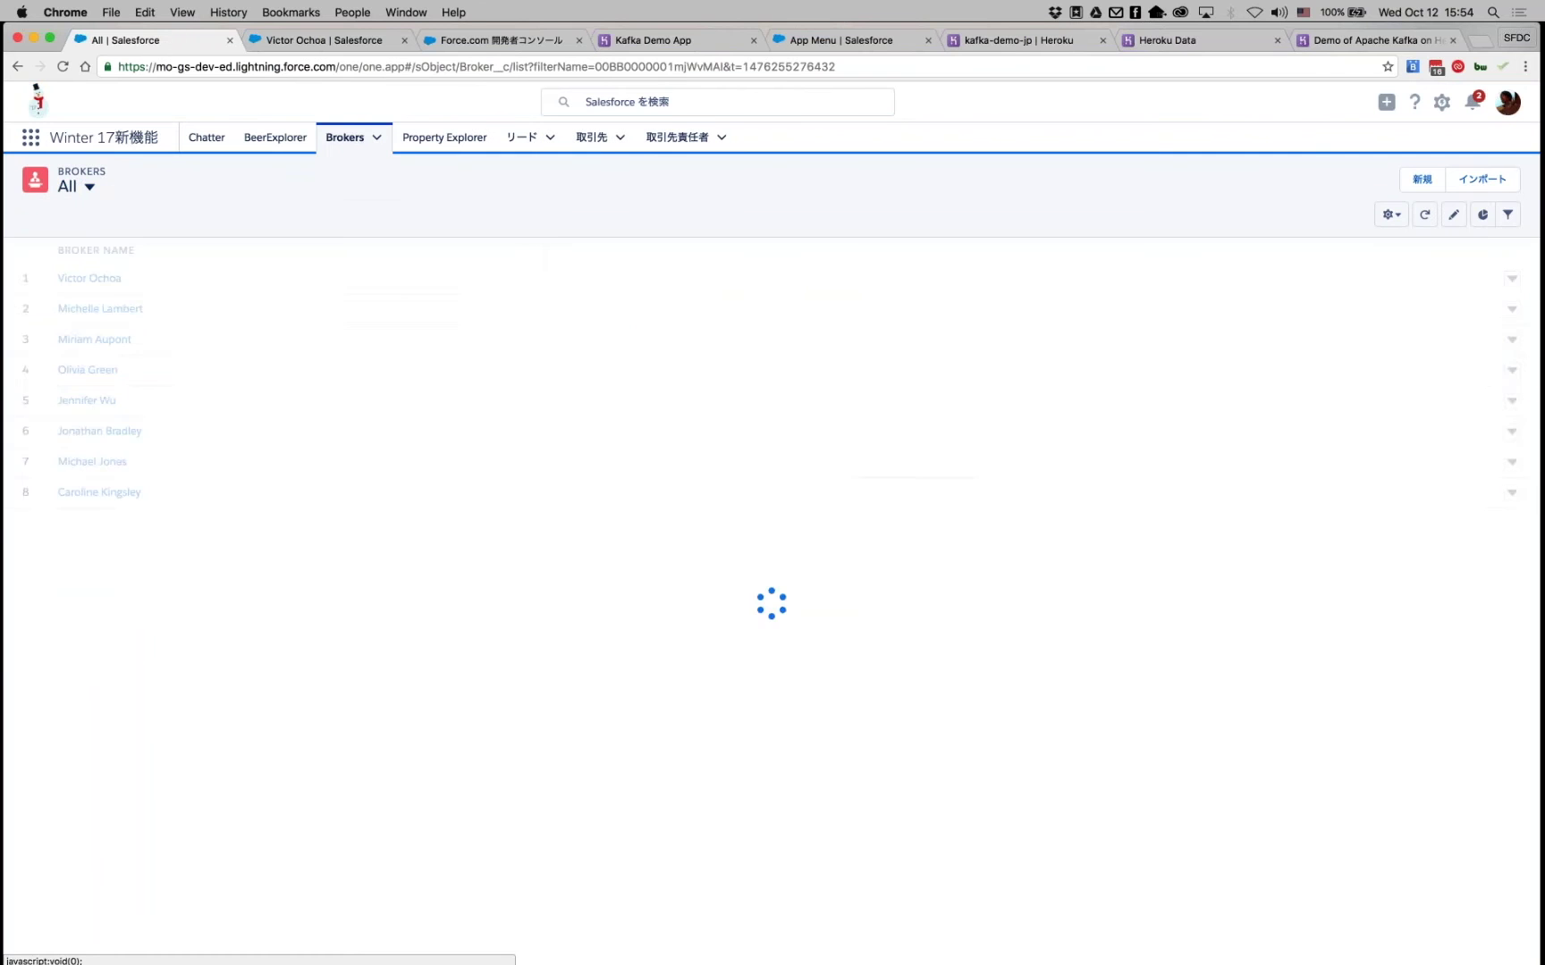
pyautogui.doubleClick(510, 407)
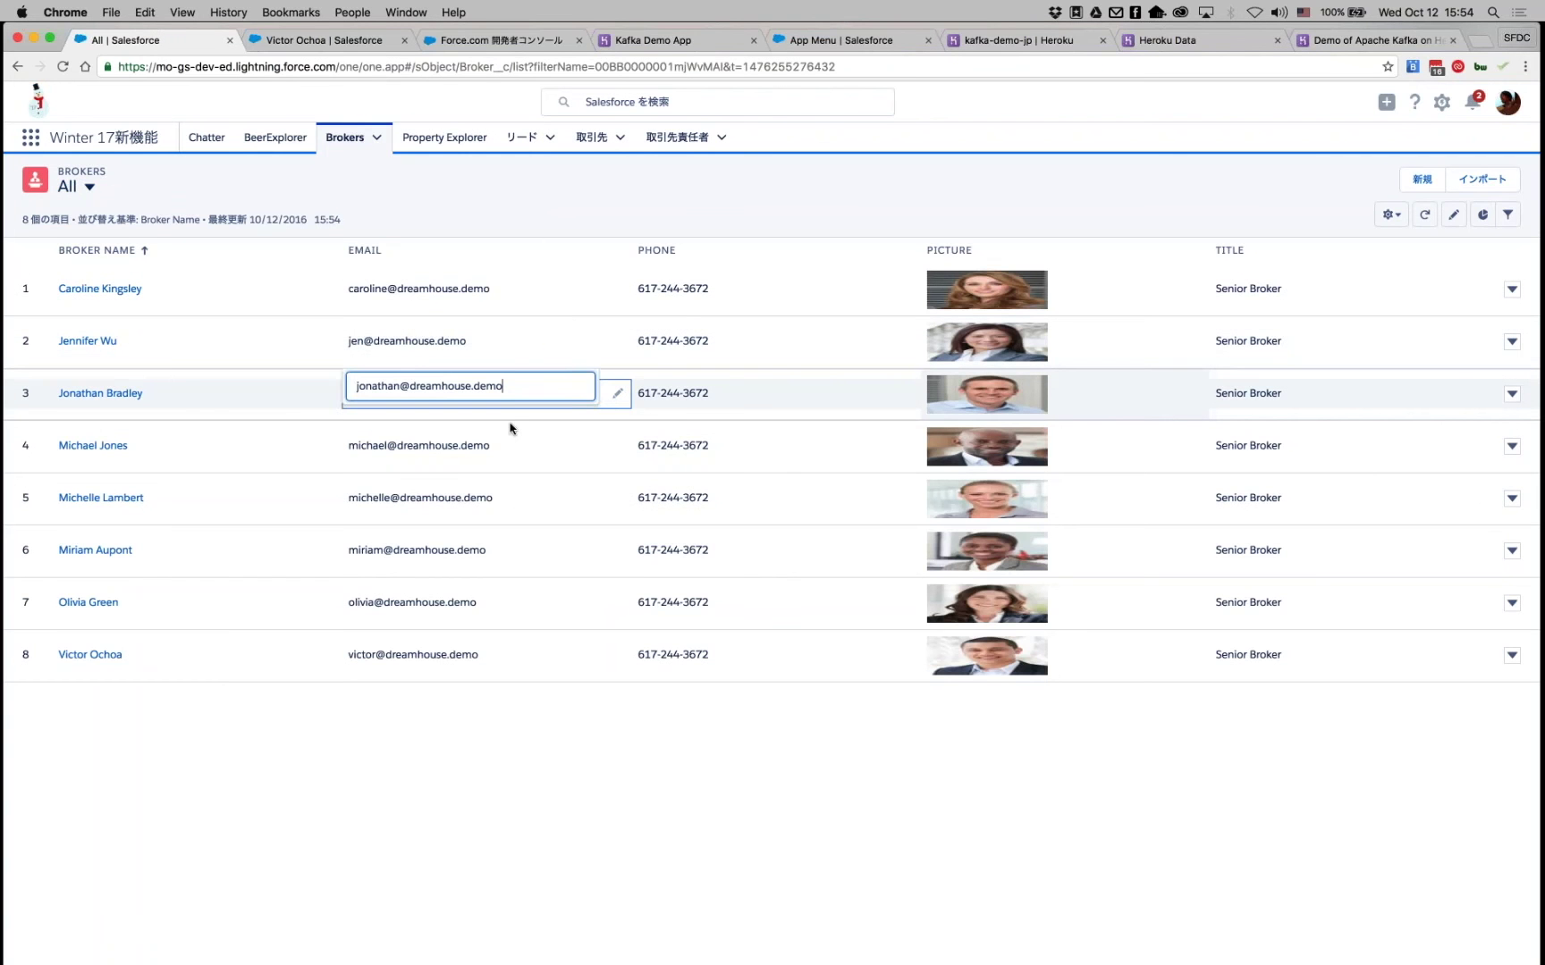
pyautogui.write('jp')
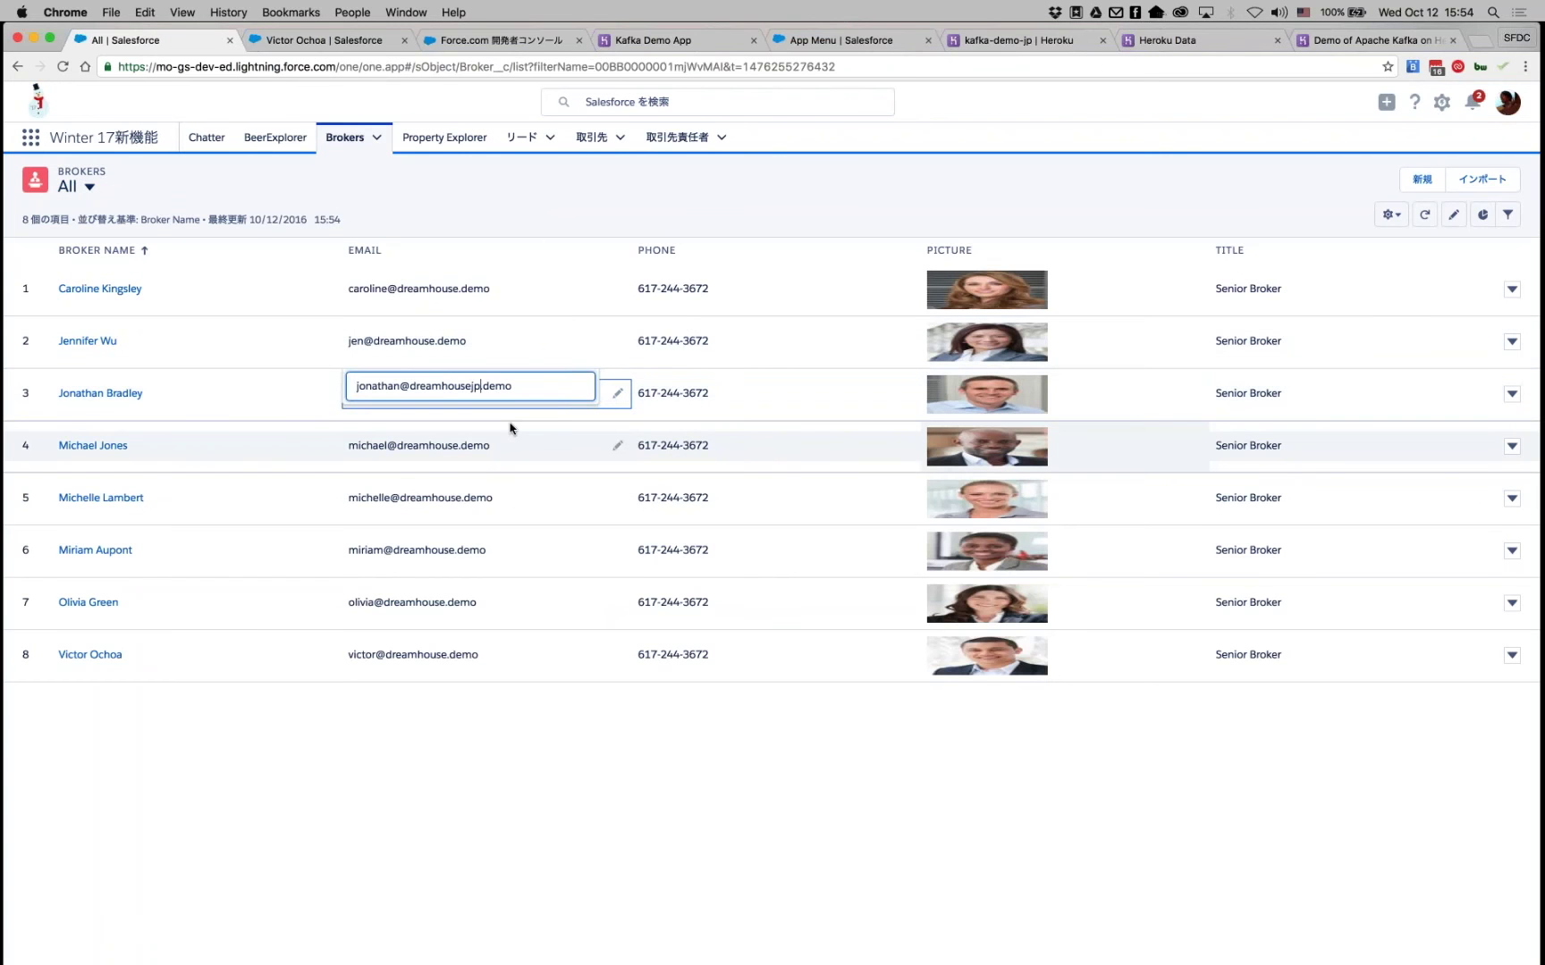
pyautogui.click(518, 569)
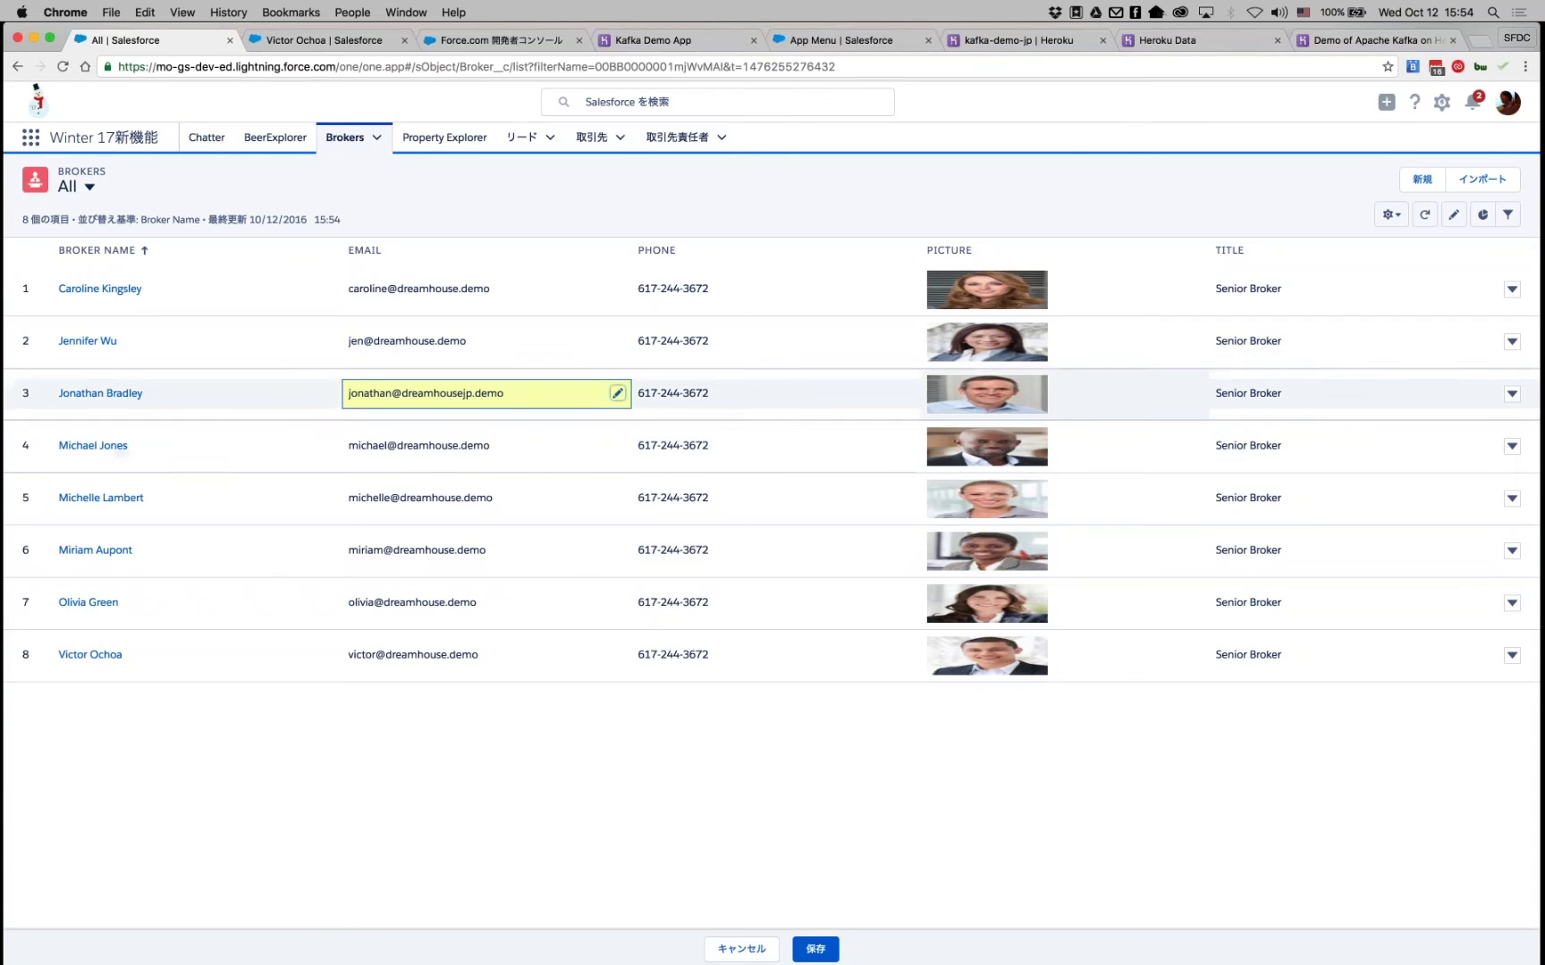
# Change the last digit of the fifth broker's phone number to 4 directly in the list.
pyautogui.doubleClick(717, 506)
pyautogui.press('BackSpace')
pyautogui.write('4')
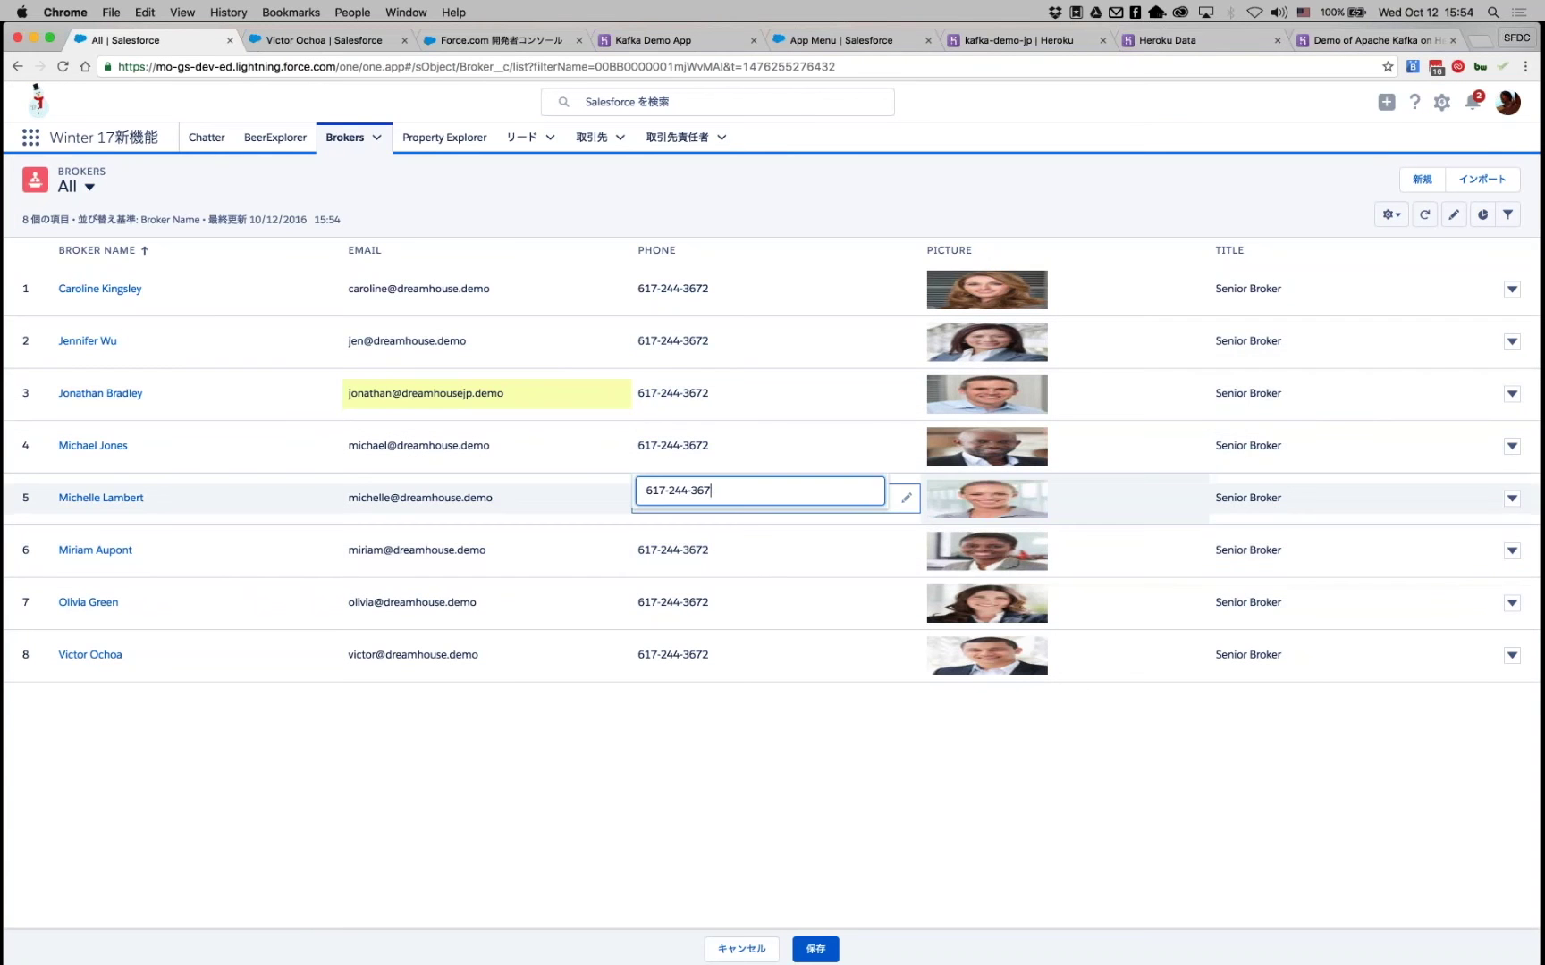
pyautogui.click(659, 718)
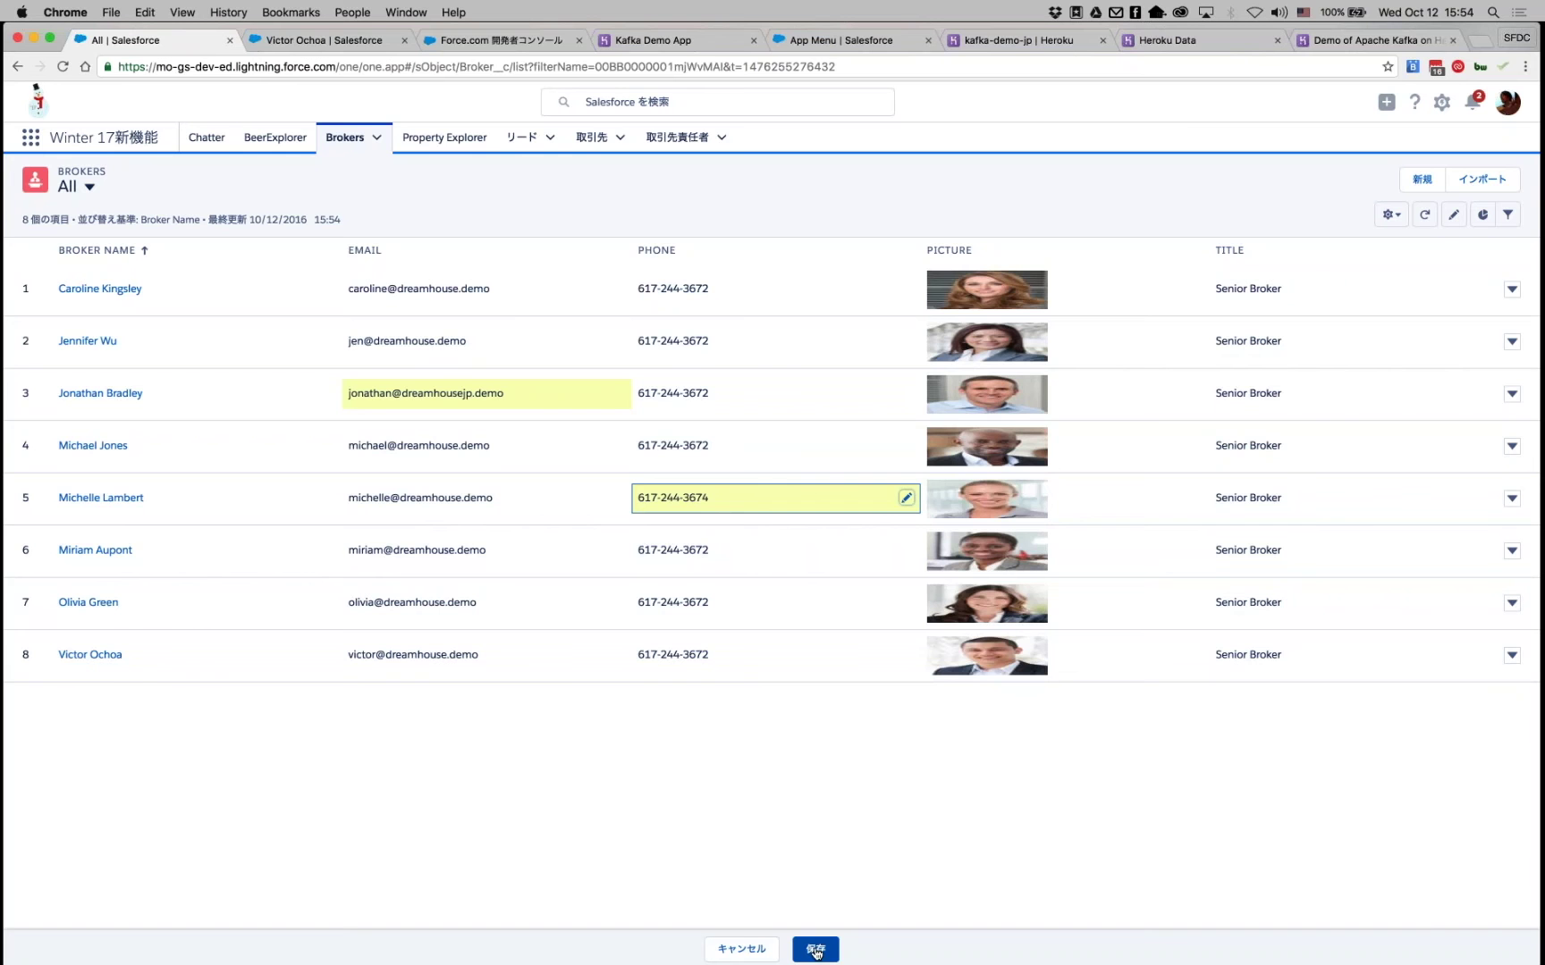
# Leave the list for BeerExplorer, discarding the unsaved broker edits, and return to Brokers.
pyautogui.click(277, 140)
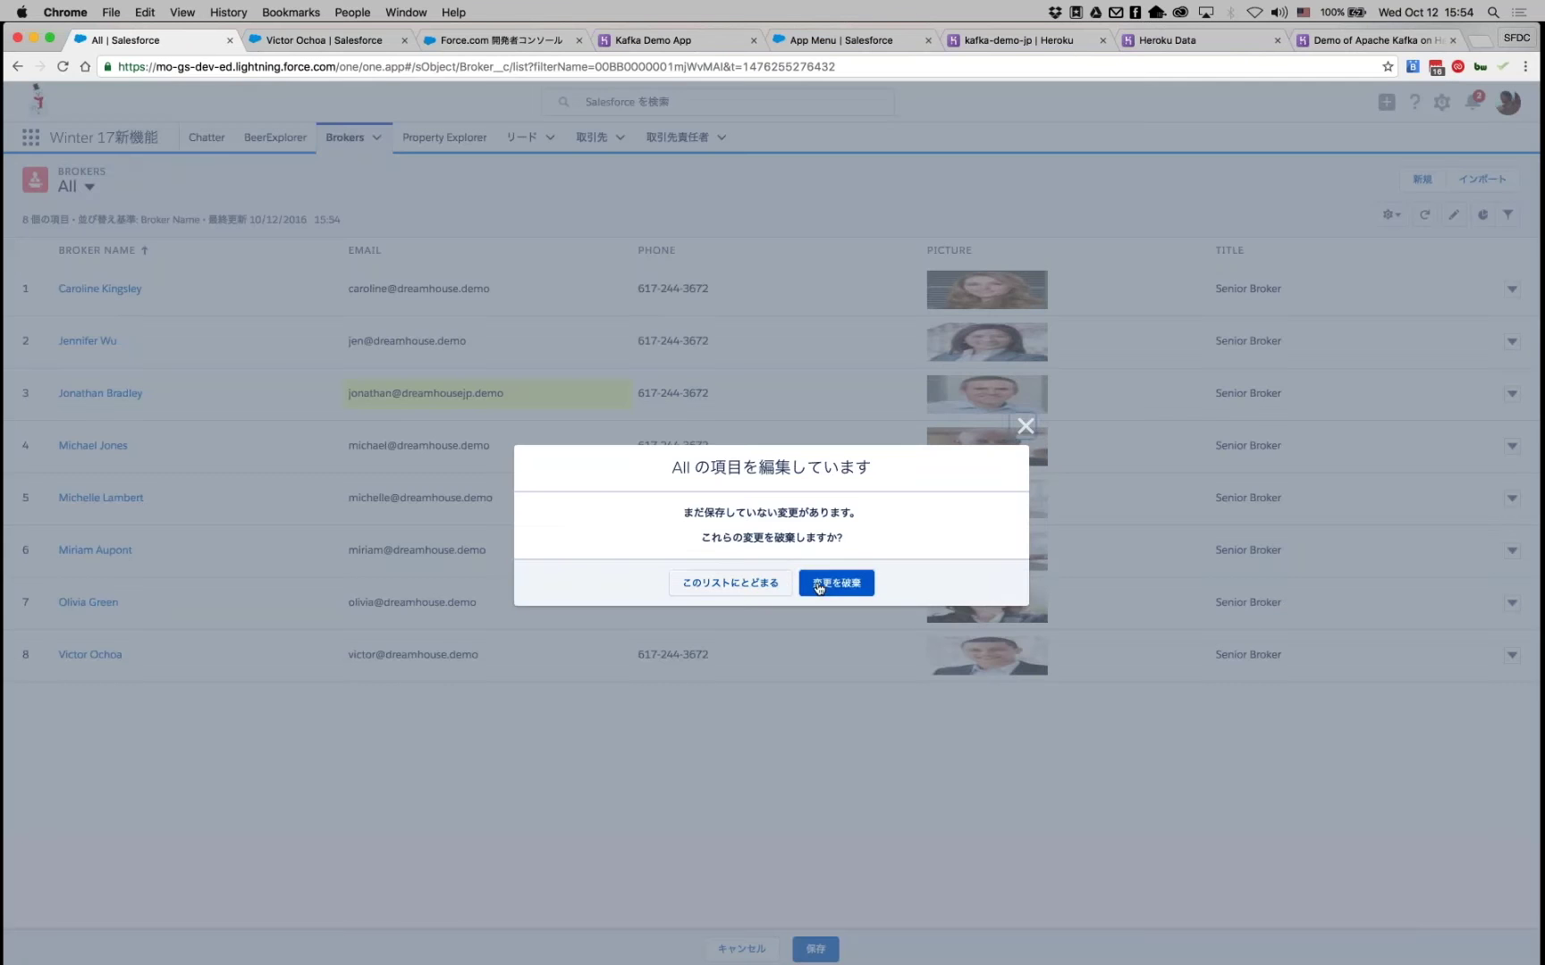
pyautogui.click(837, 582)
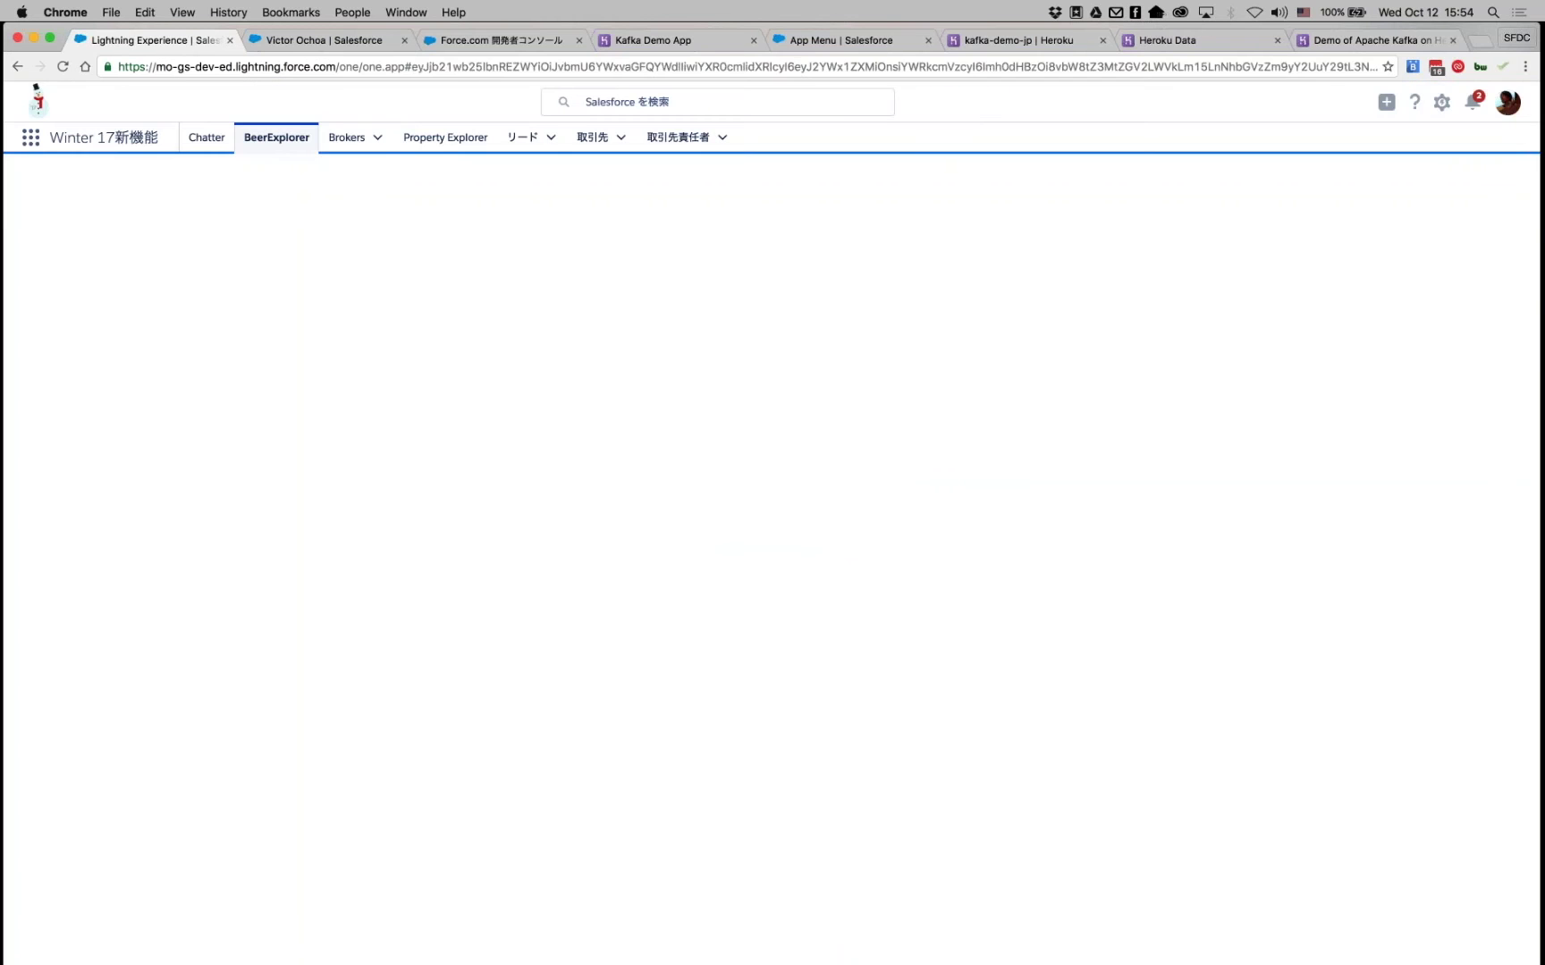
pyautogui.click(346, 137)
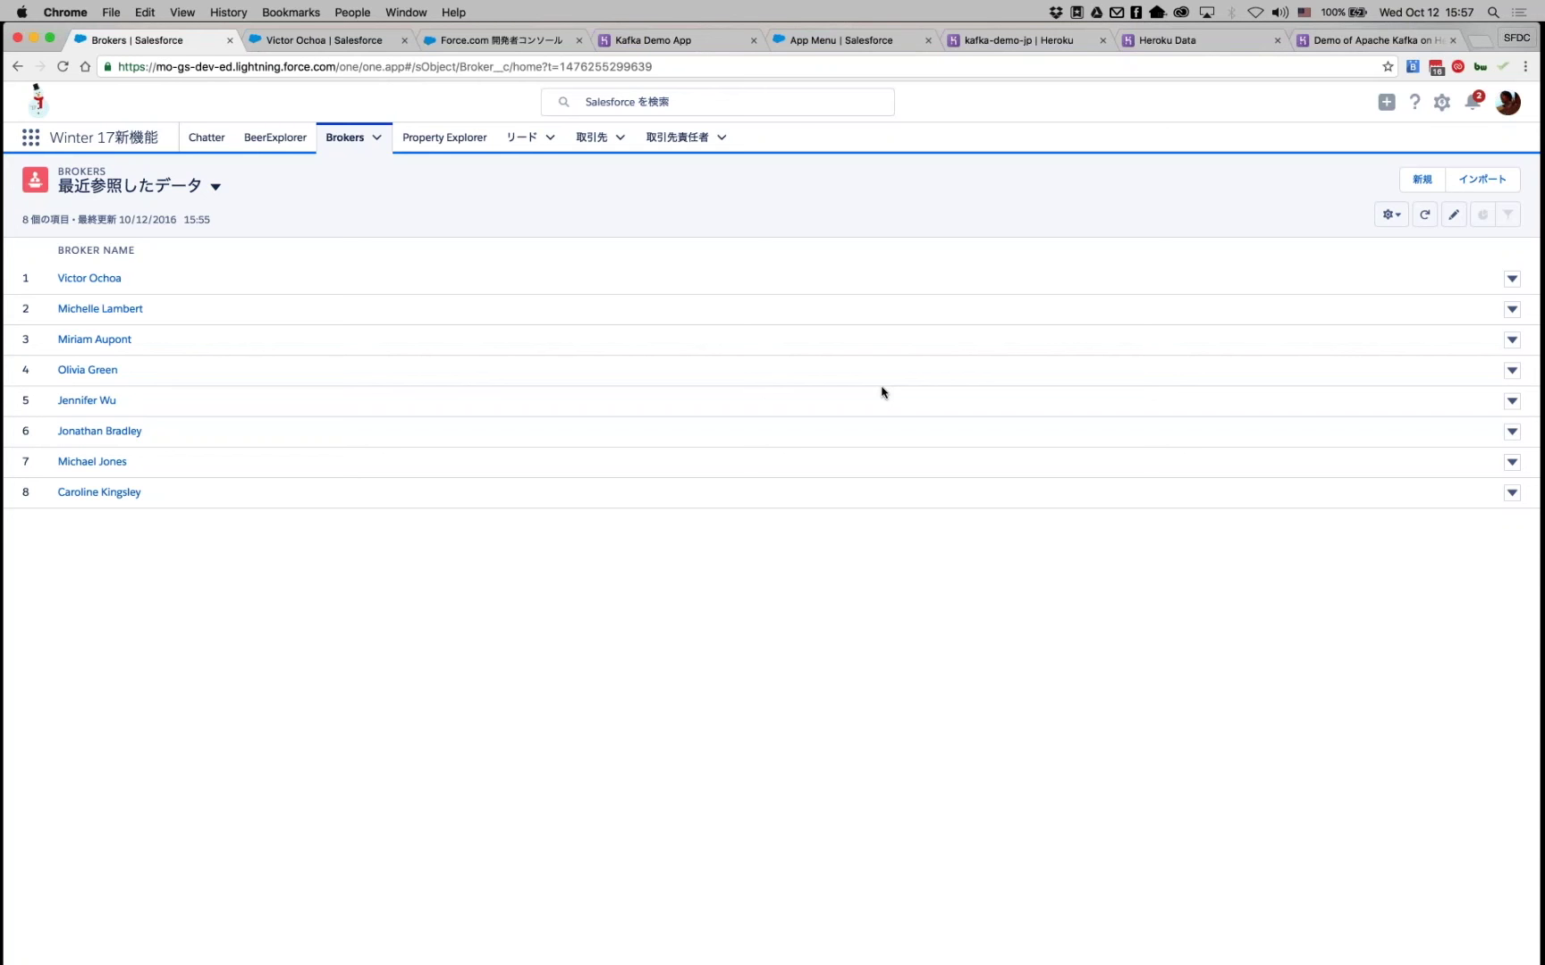
# Open the Aura documentation by replacing the path in the second broker page's address with aura.
pyautogui.click(349, 41)
pyautogui.moveTo(345, 67); pyautogui.dragTo(728, 67)
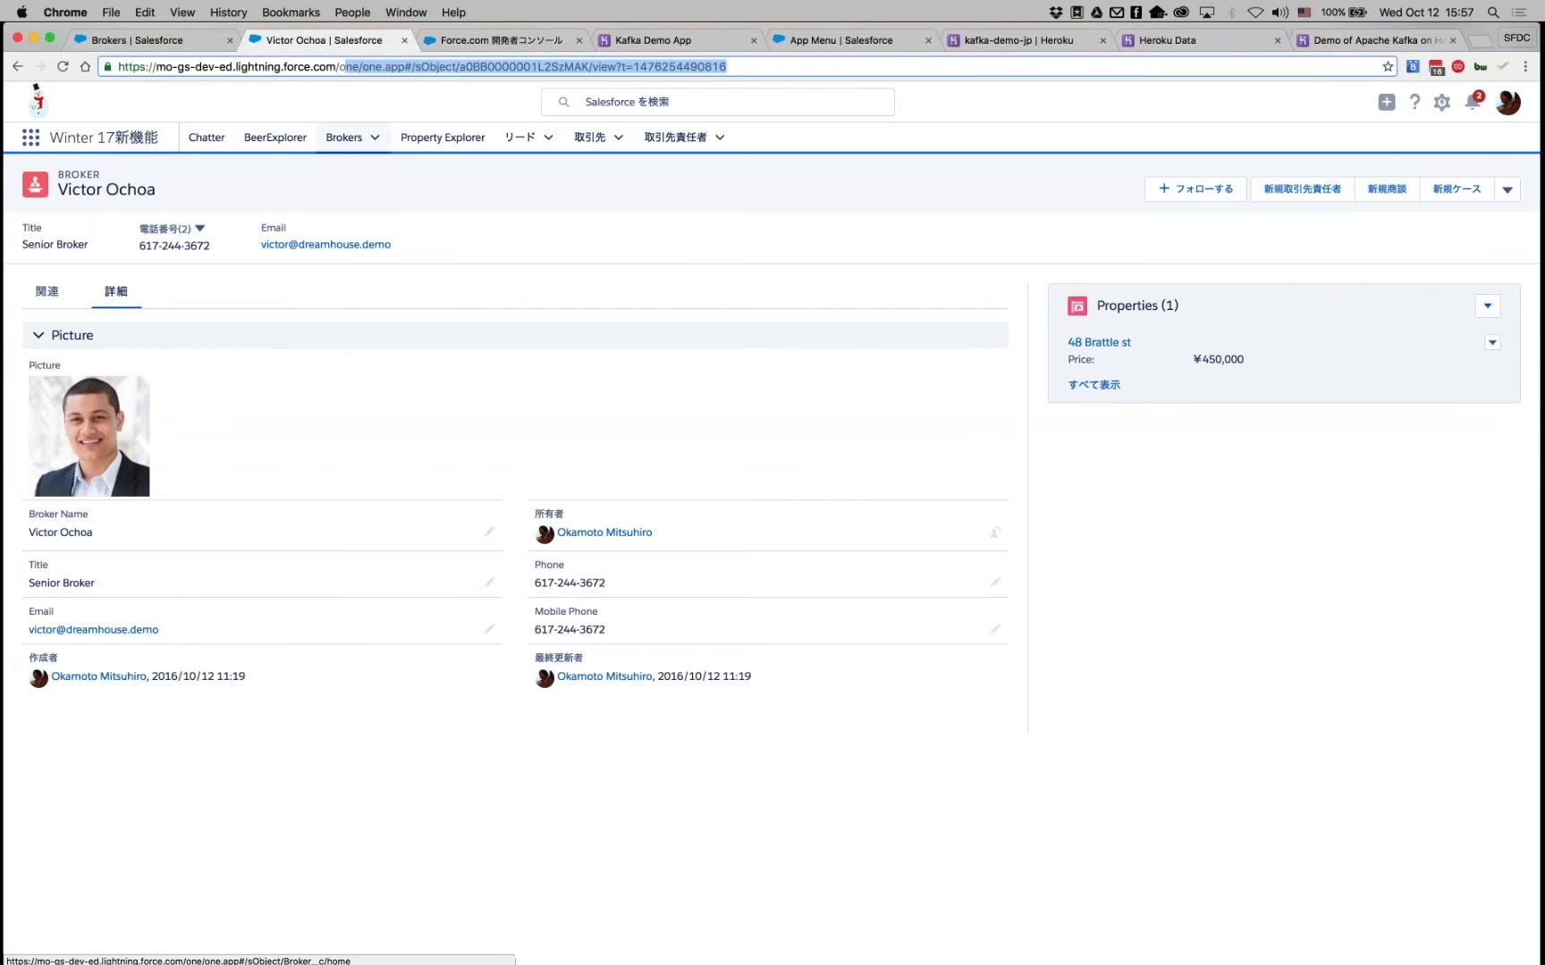
pyautogui.write('aura')
pyautogui.press('Return')
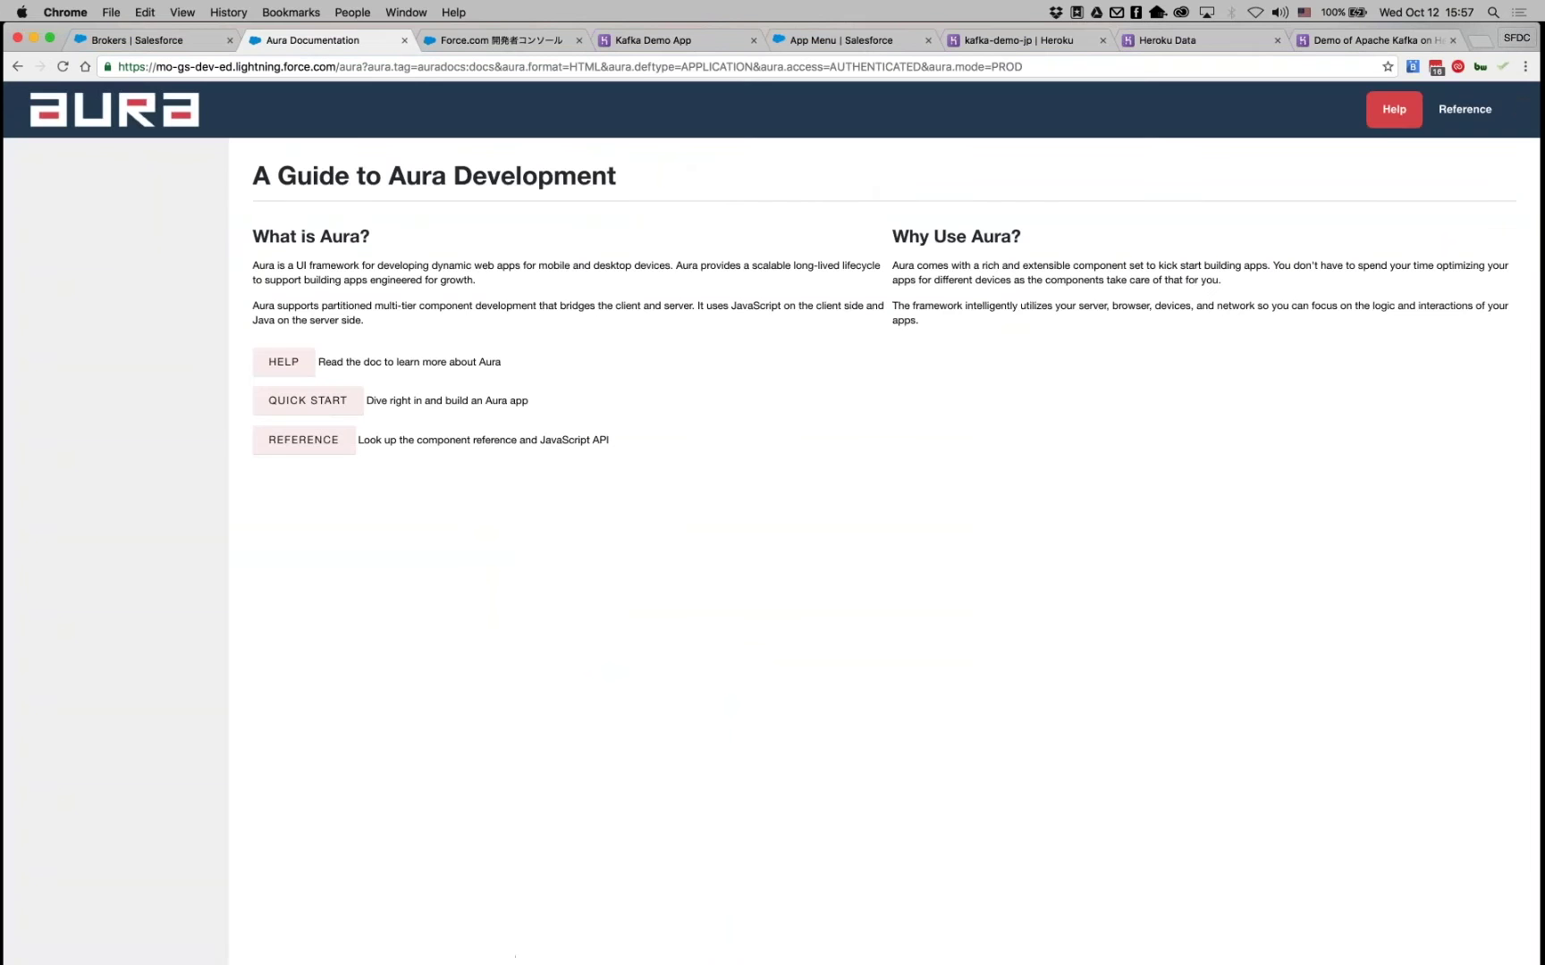
# Open the reference for the input component in the lightning namespace of the Aura documentation.
pyautogui.click(303, 439)
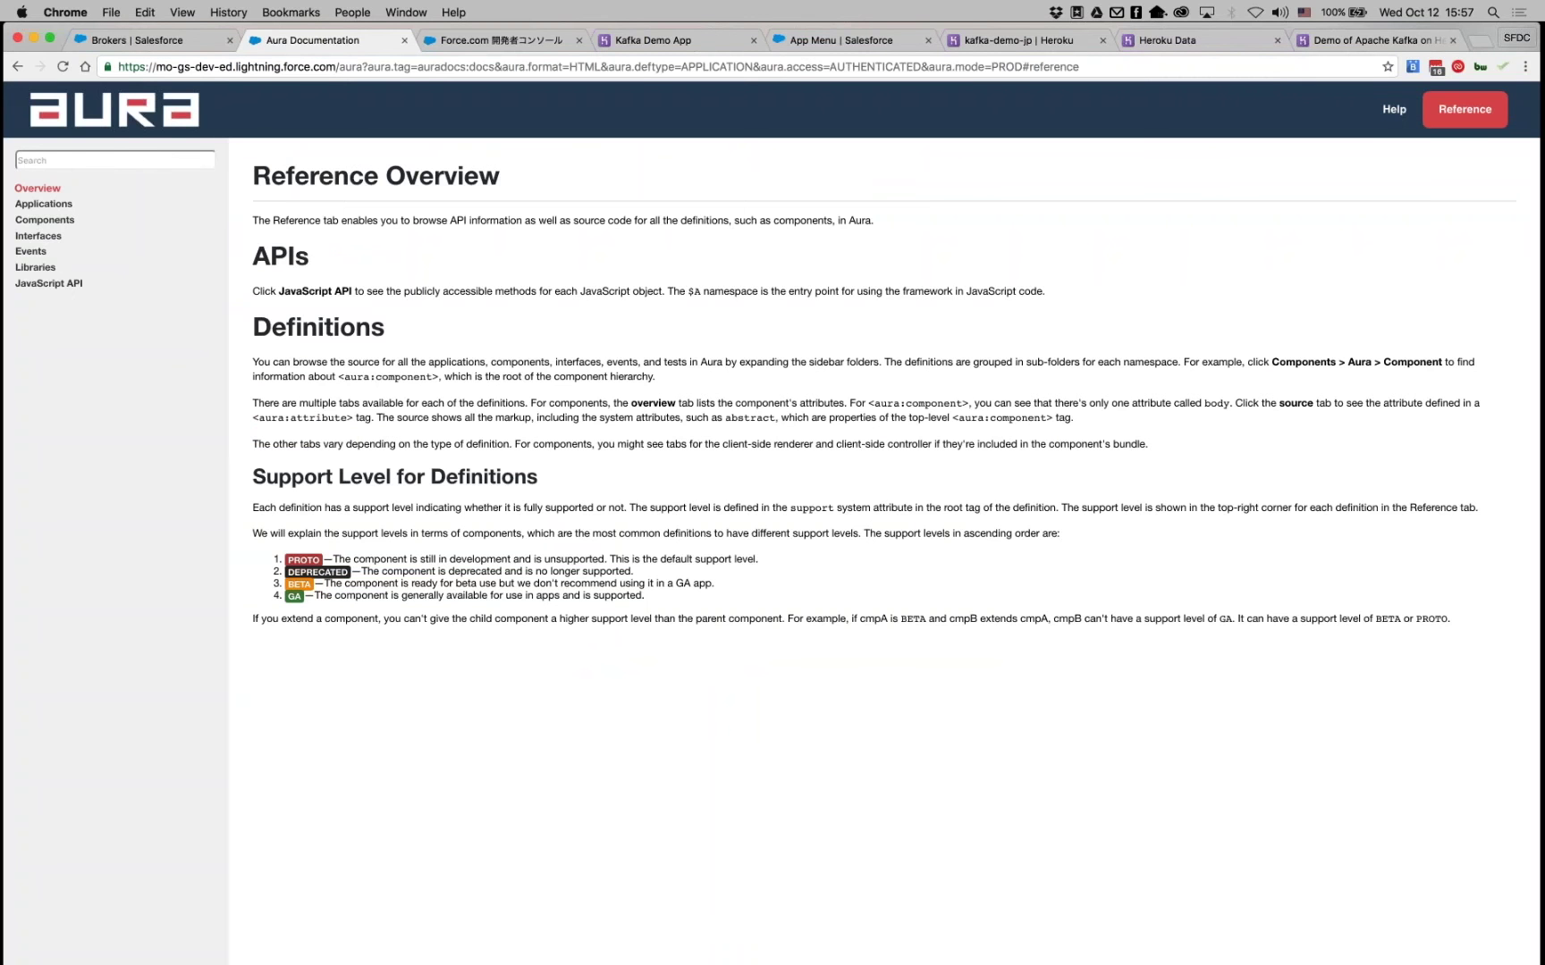
pyautogui.click(45, 220)
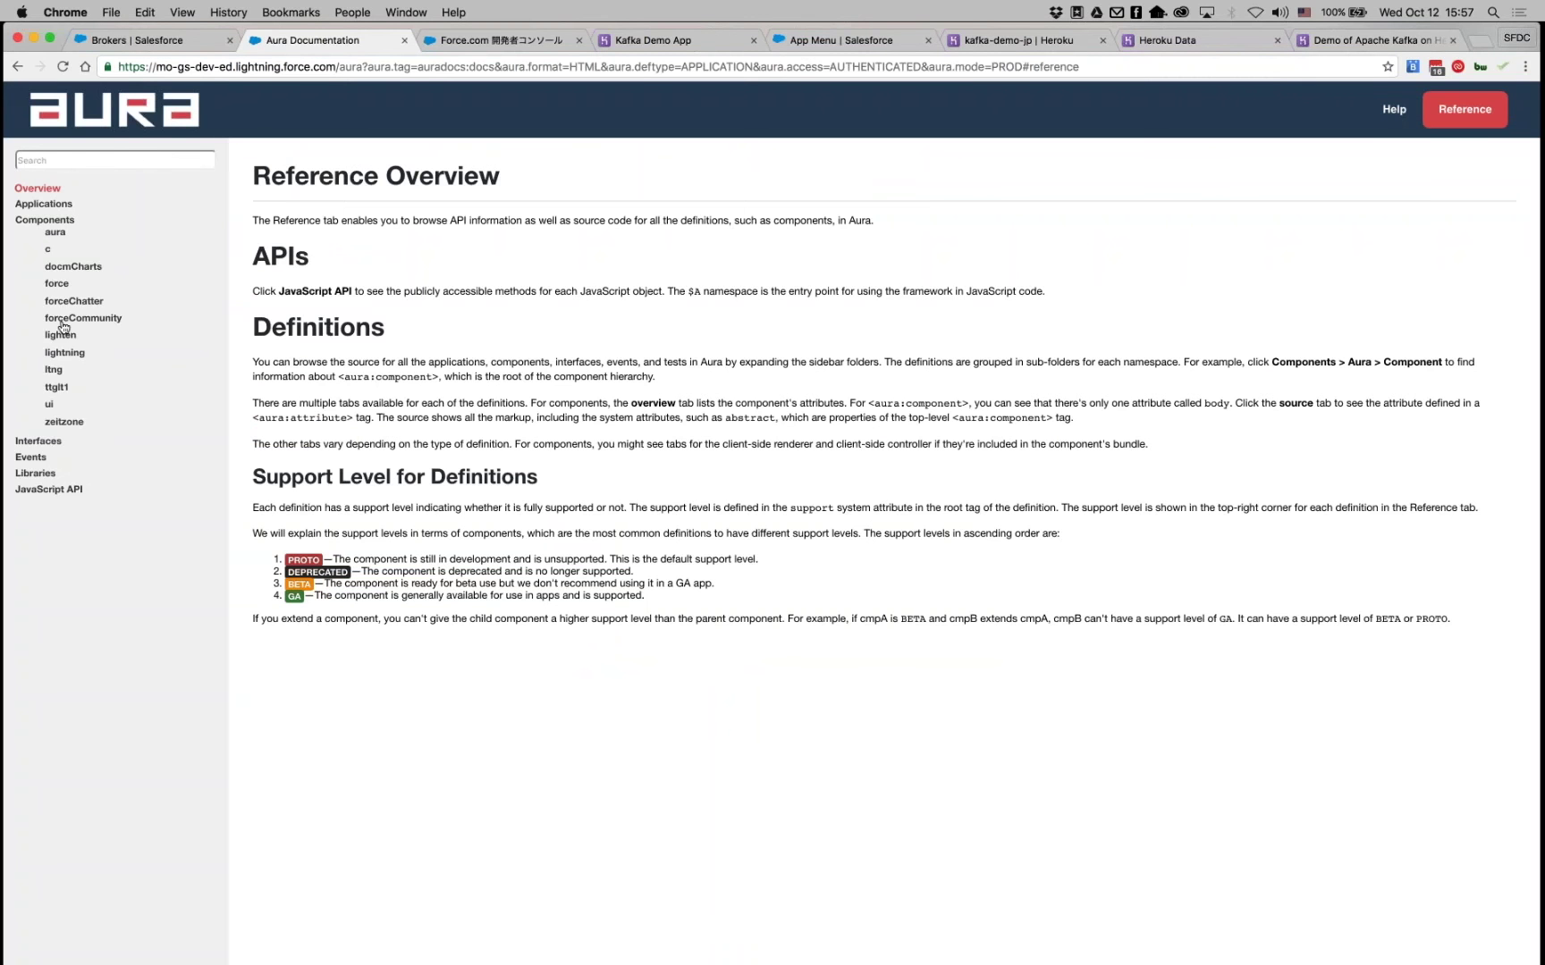
pyautogui.click(59, 354)
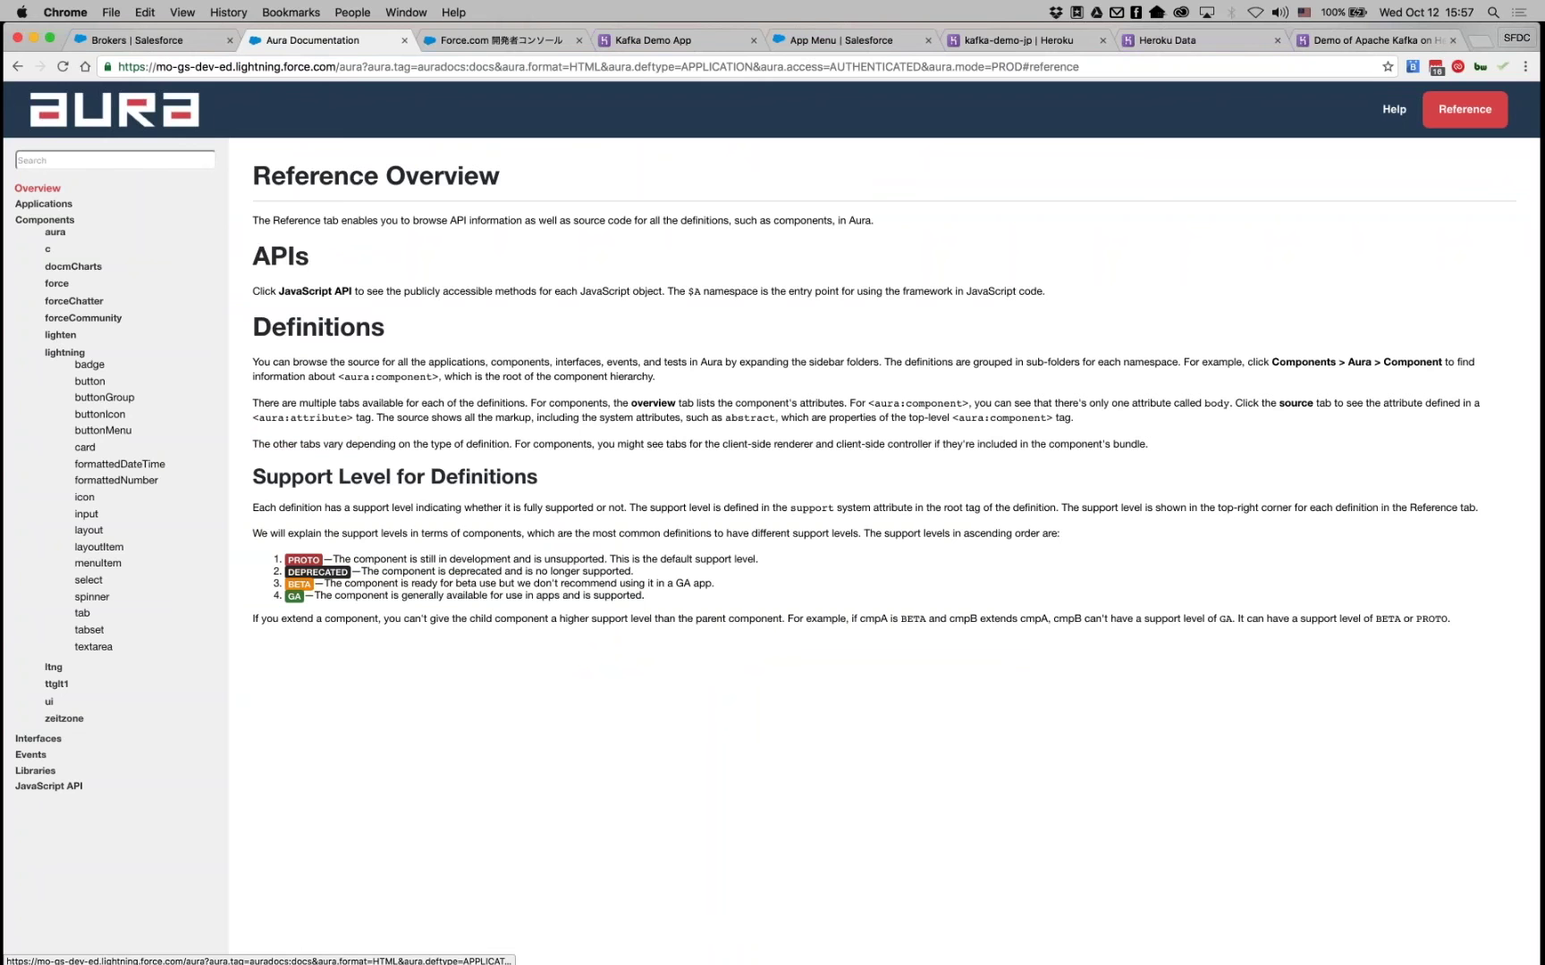
pyautogui.click(86, 514)
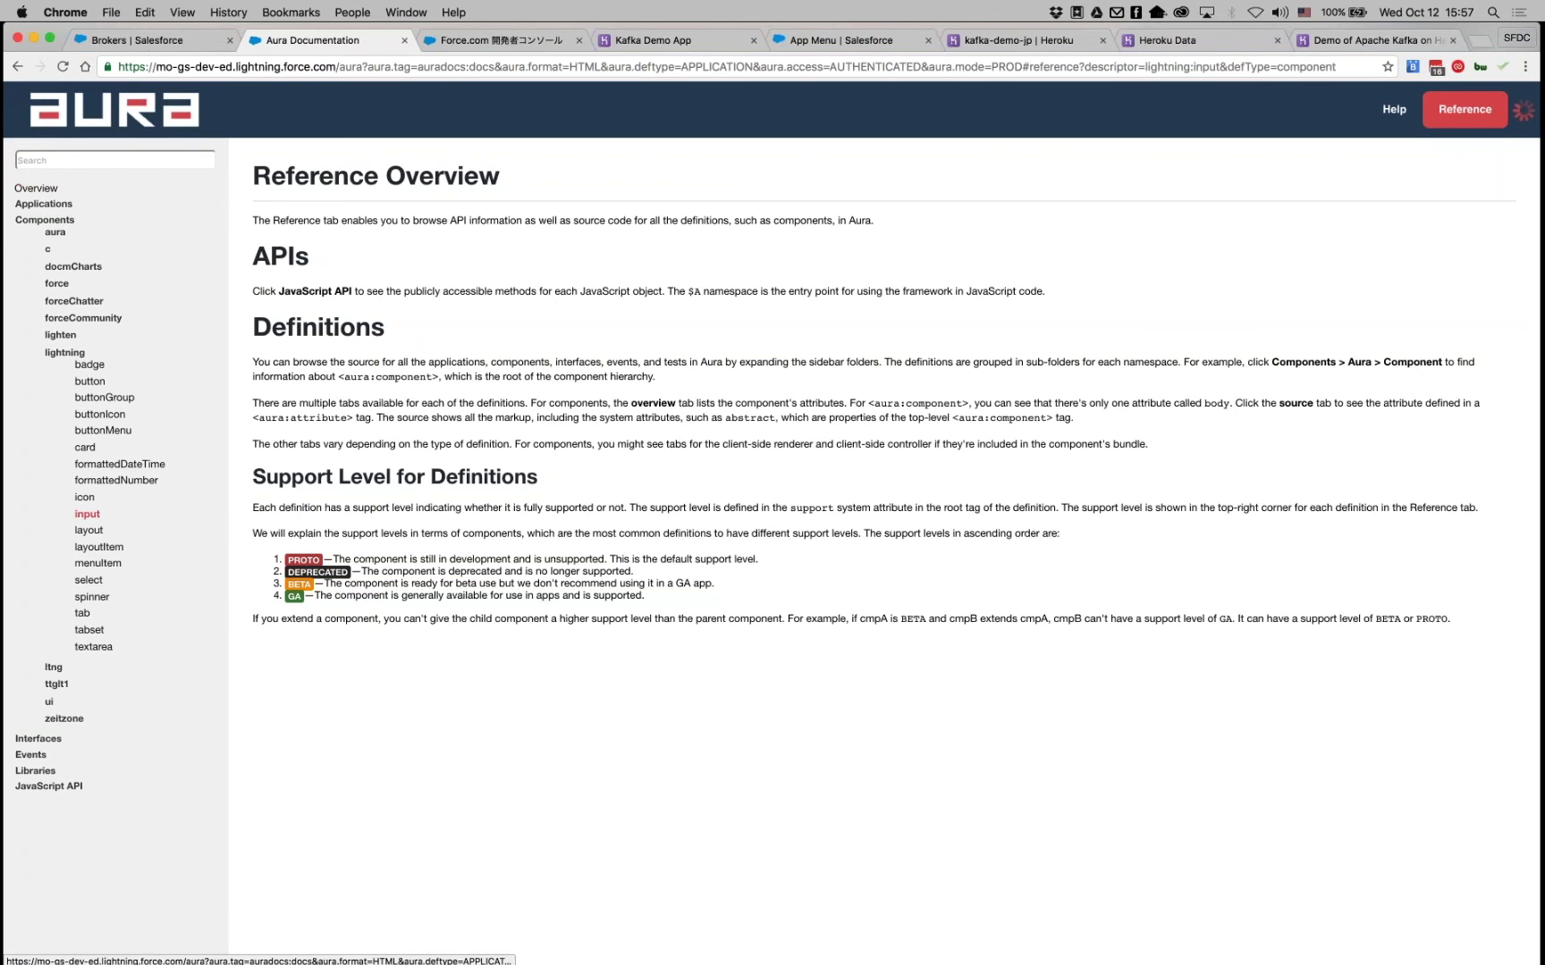
# Read the lightning:input description, highlighting the number type in the ItemPrice currency example.
pyautogui.scroll(-1, 885, 554)
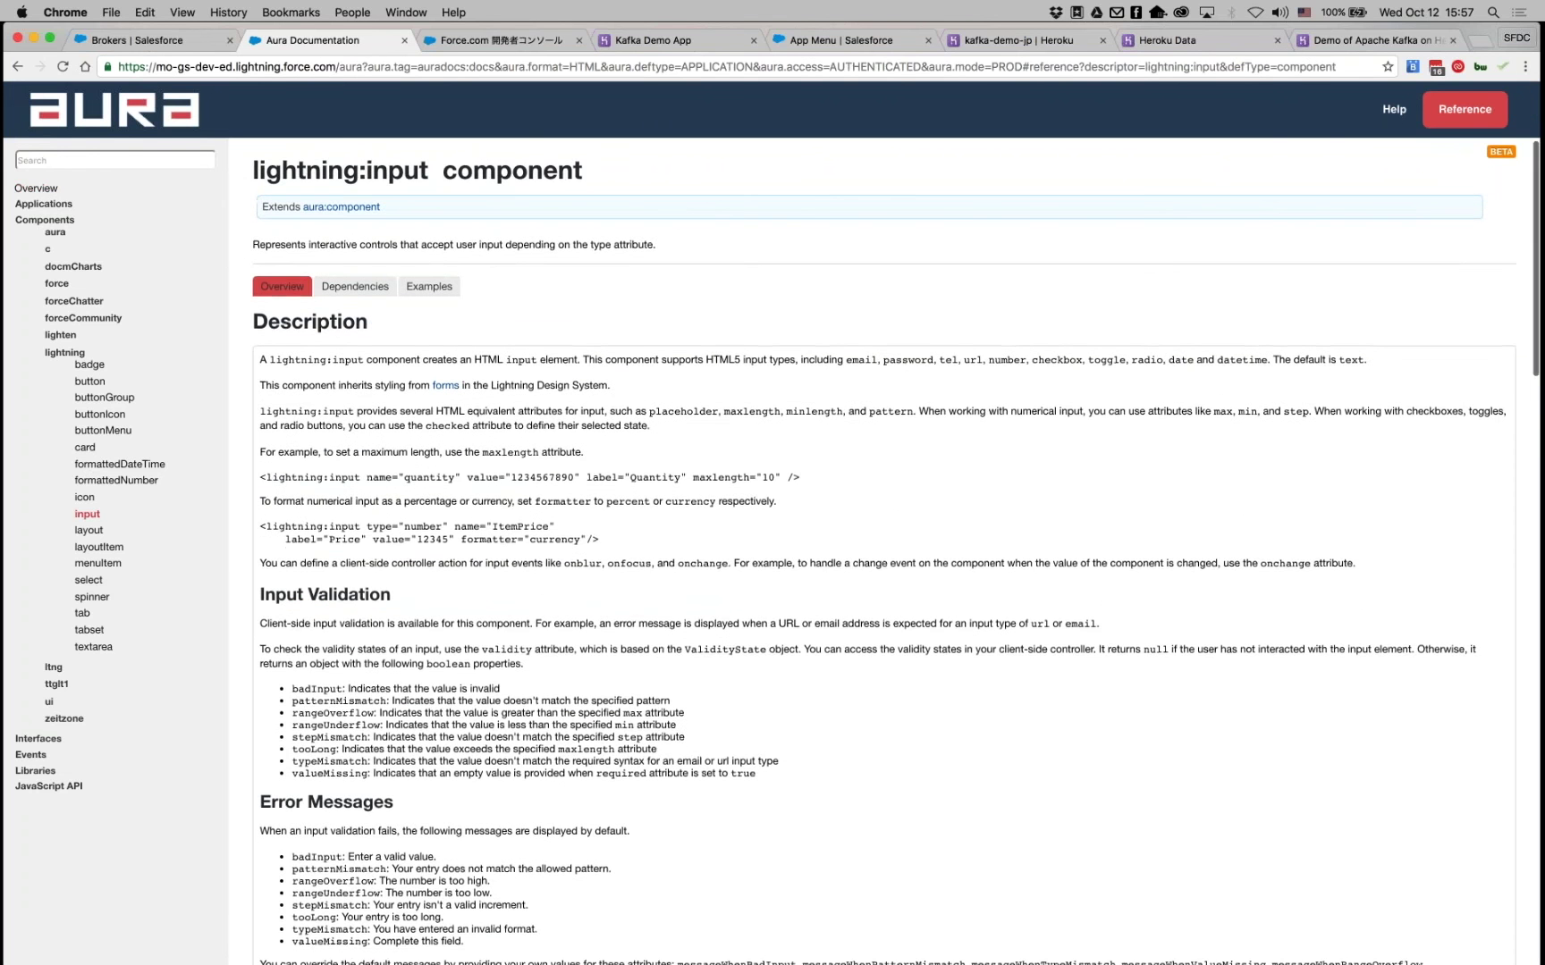
pyautogui.scroll(-2, 894, 551)
pyautogui.scroll(-1, 893, 551)
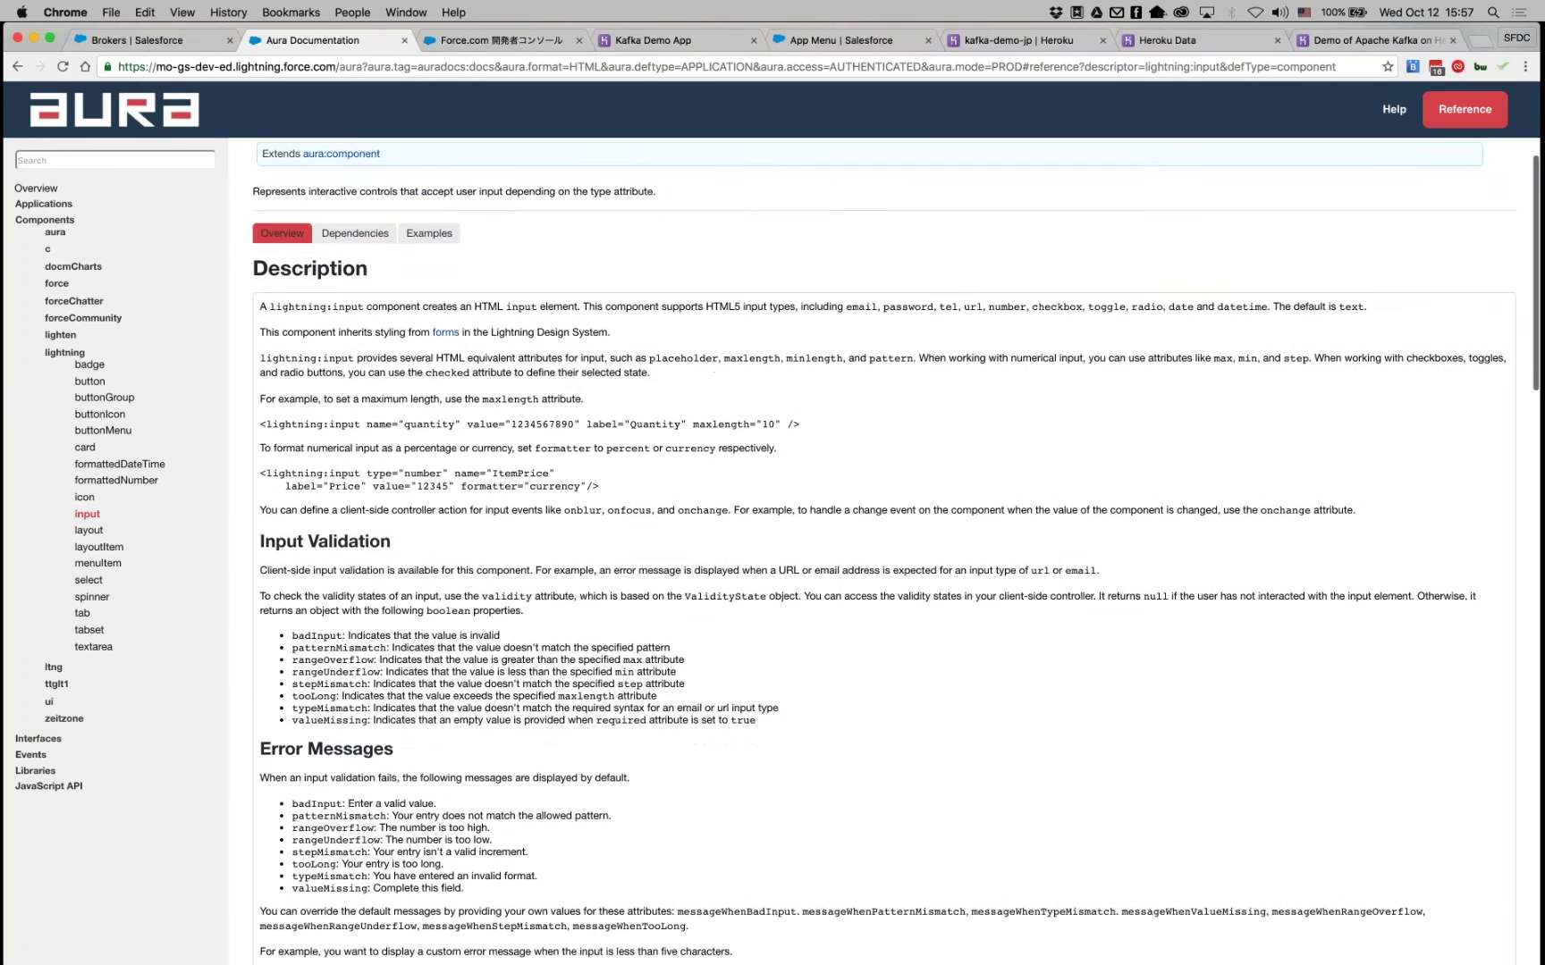
pyautogui.scroll(-1, 325, 527)
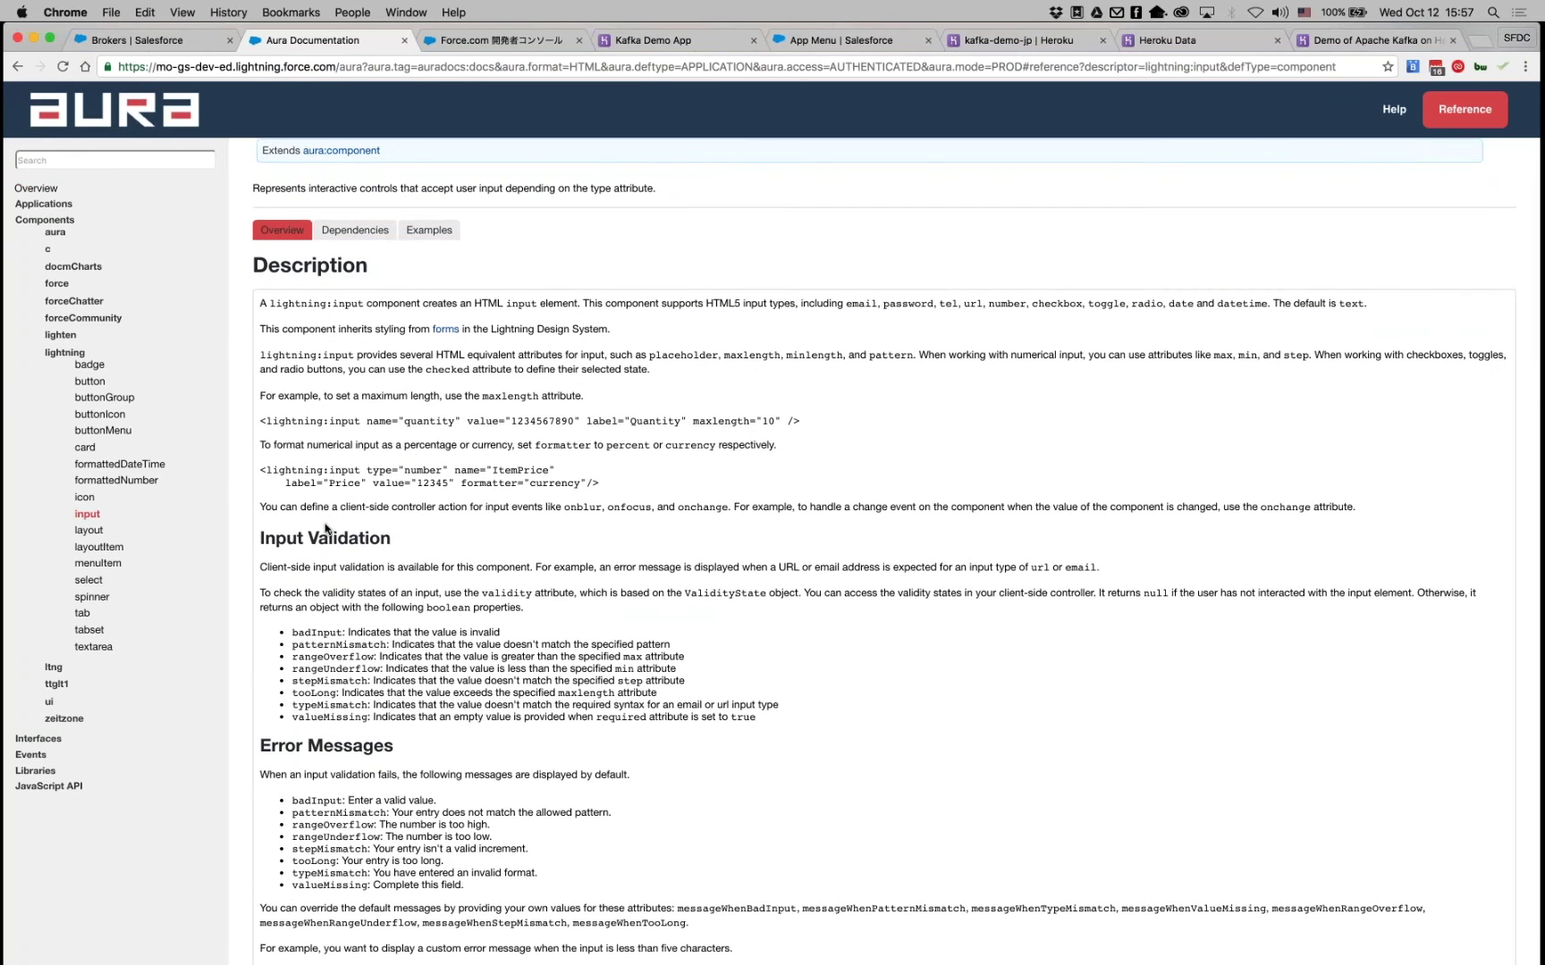
pyautogui.scroll(-1, 325, 528)
pyautogui.scroll(-4, 325, 528)
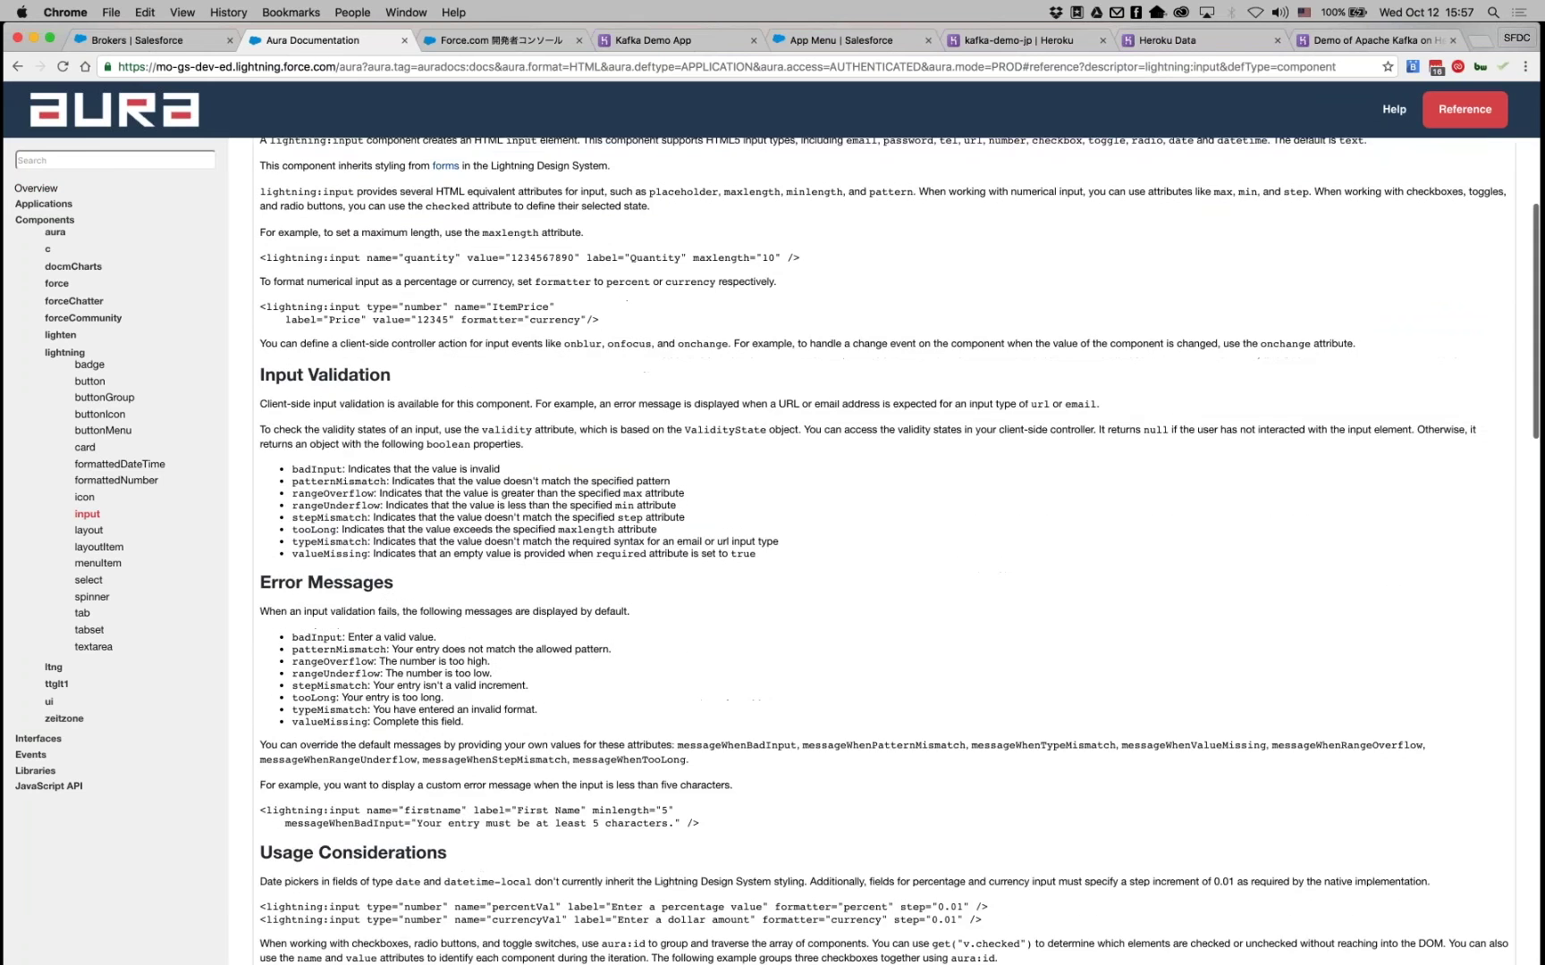
pyautogui.scroll(2, 376, 392)
pyautogui.tripleClick(375, 392)
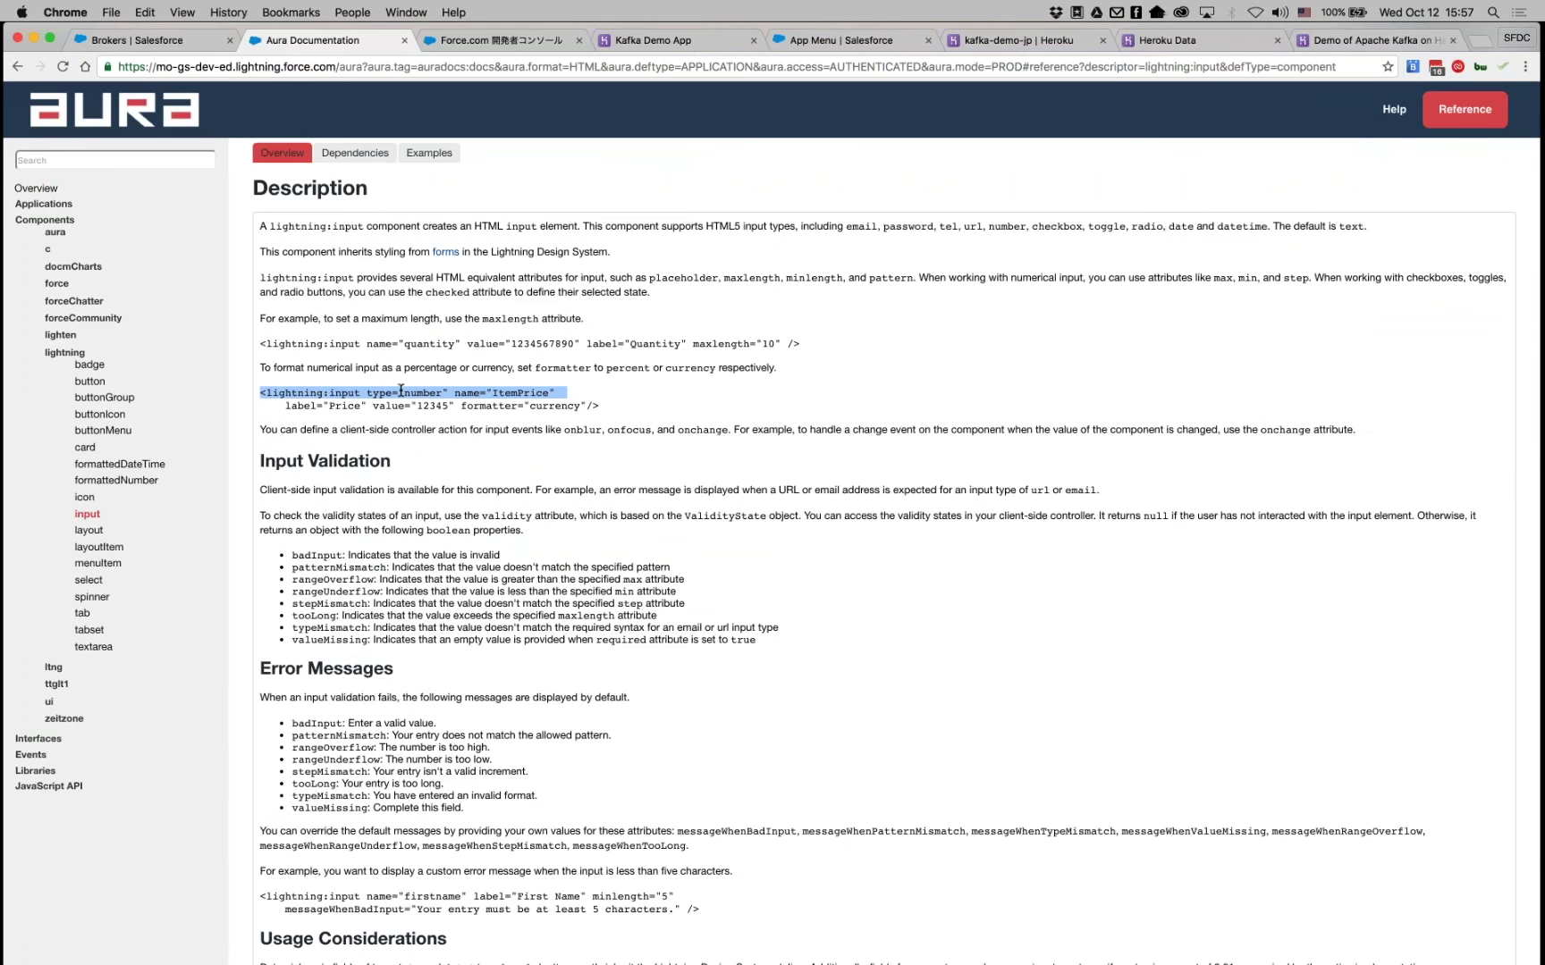
pyautogui.click(400, 390)
pyautogui.doubleClick(414, 391)
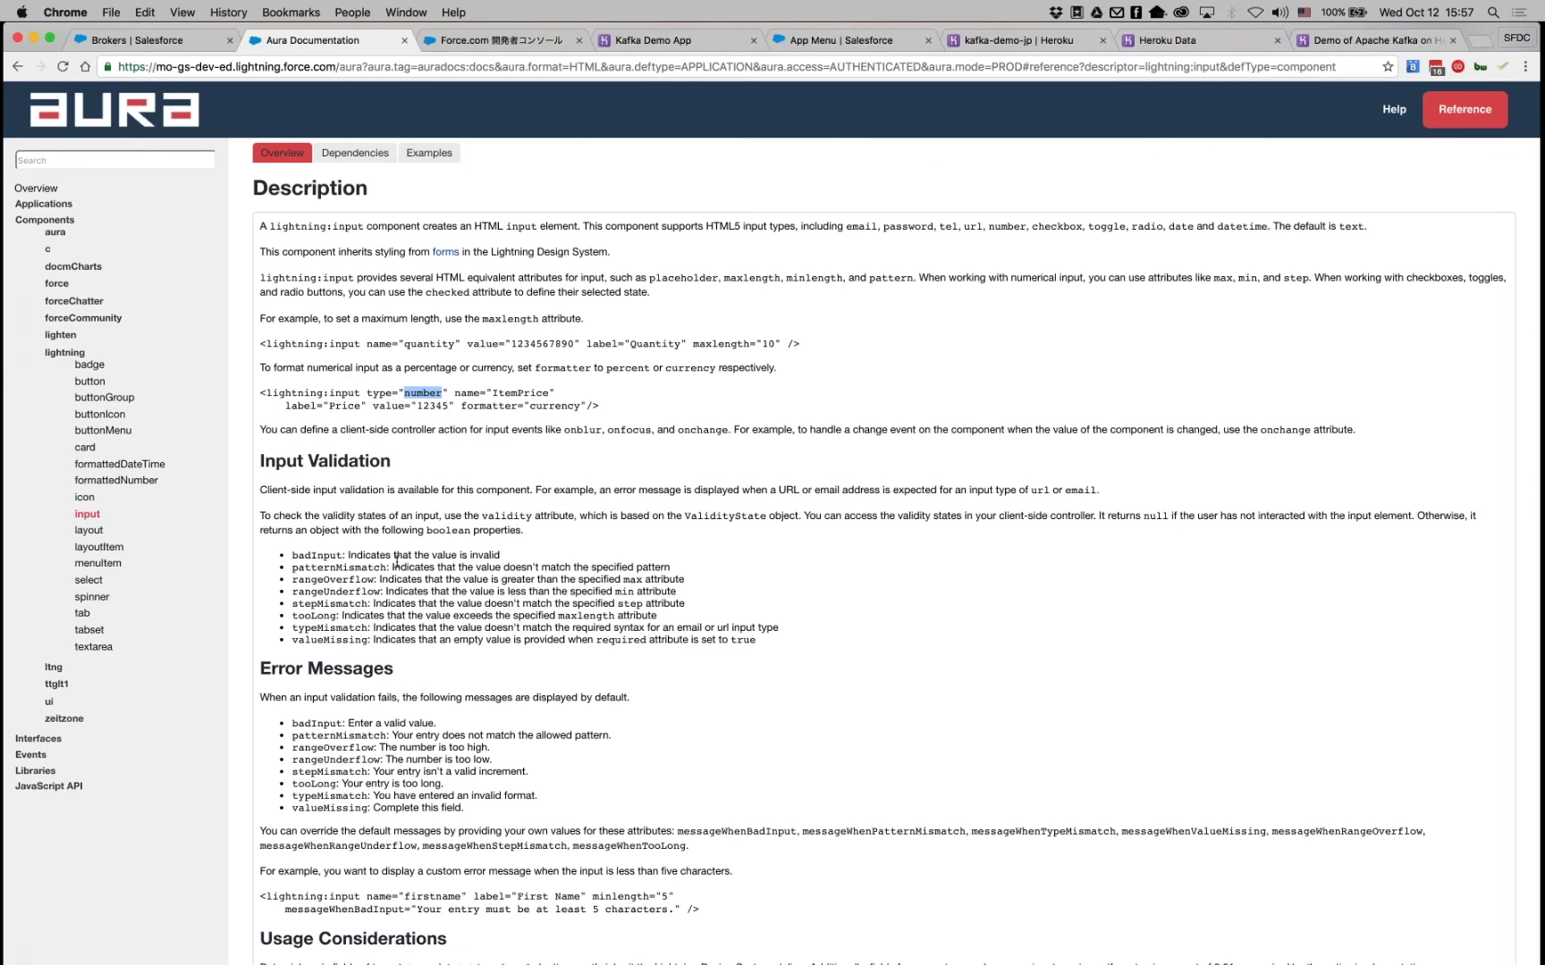
# Examine the Input Validation and Error Messages sections, highlighting tooLong in both lists.
pyautogui.scroll(-1, 396, 561)
pyautogui.scroll(-2, 396, 561)
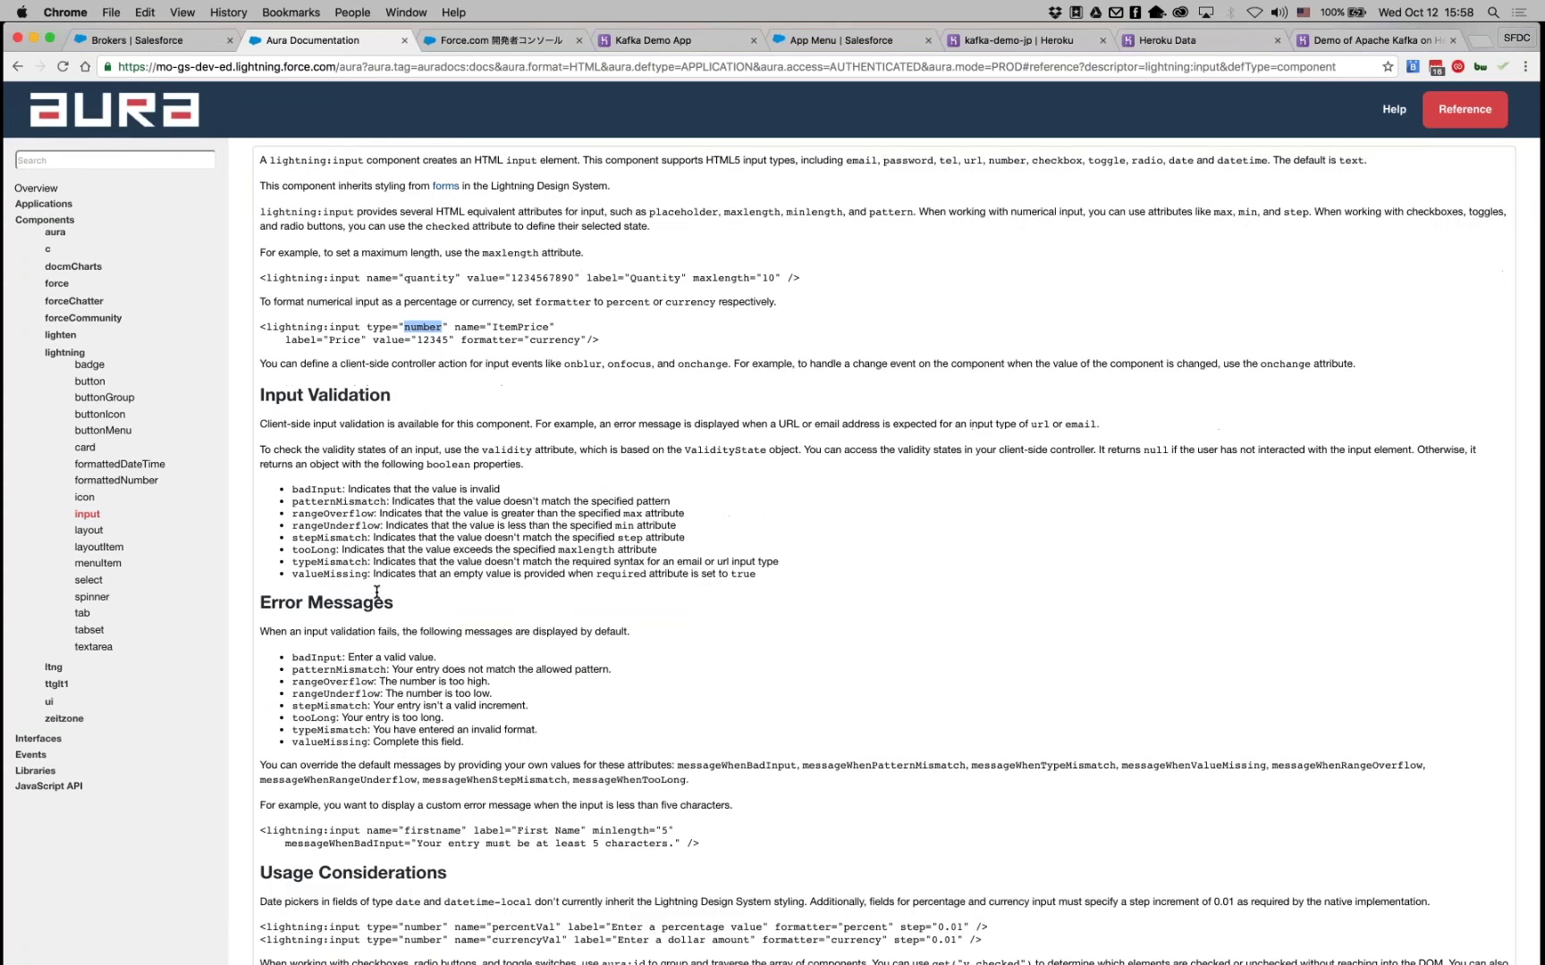
pyautogui.scroll(-2, 376, 592)
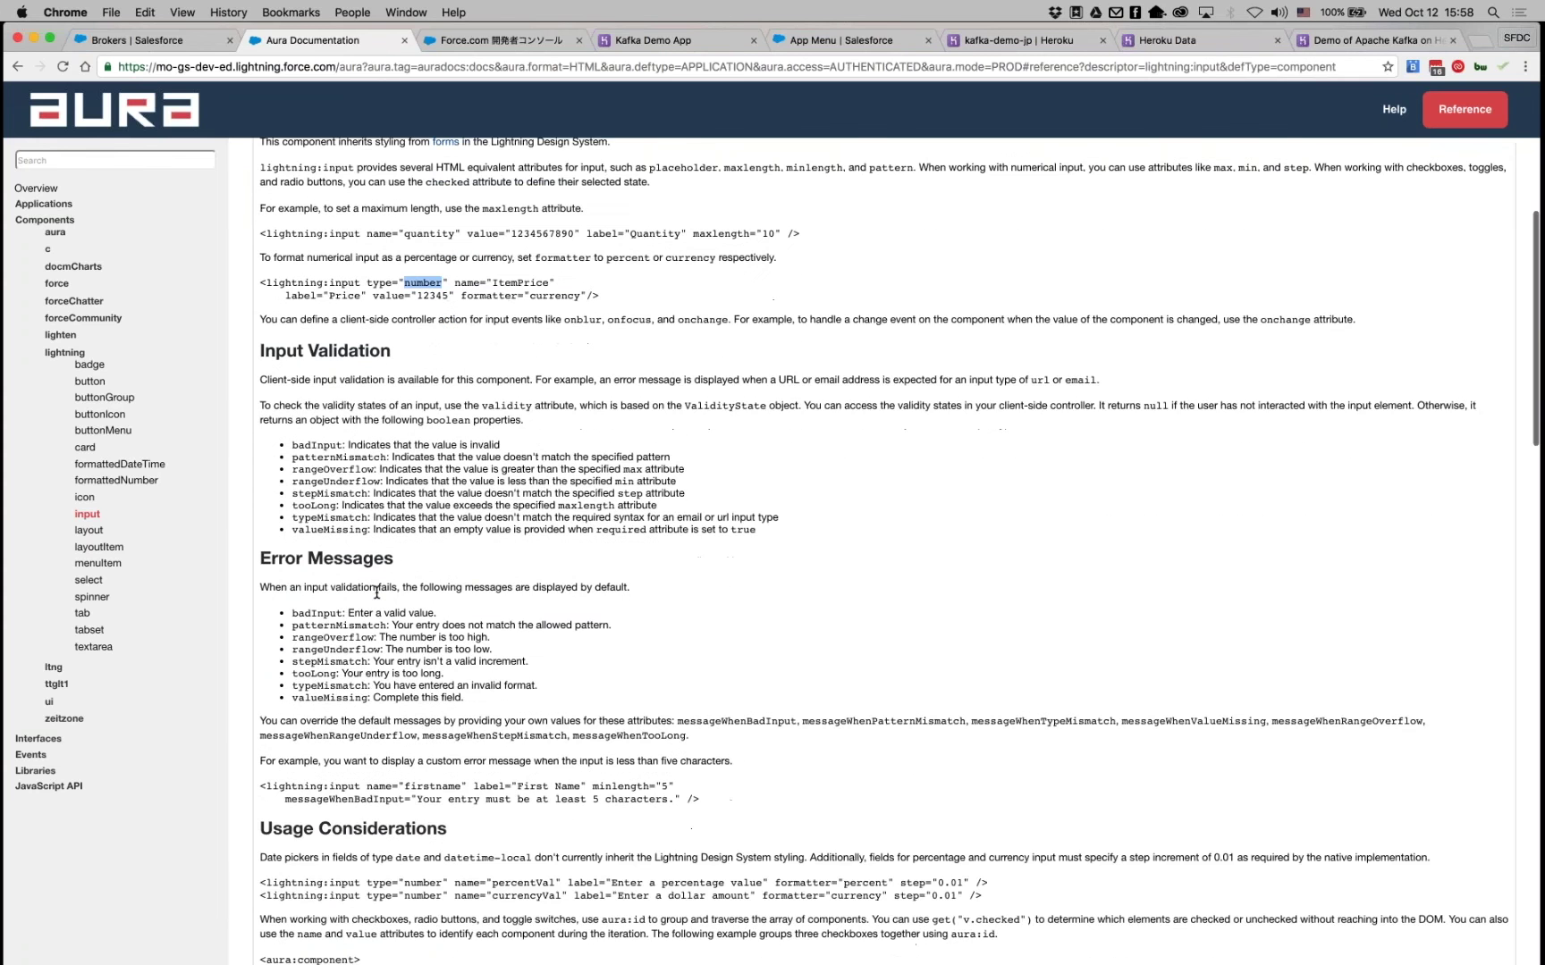
pyautogui.scroll(-2, 376, 592)
pyautogui.doubleClick(307, 448)
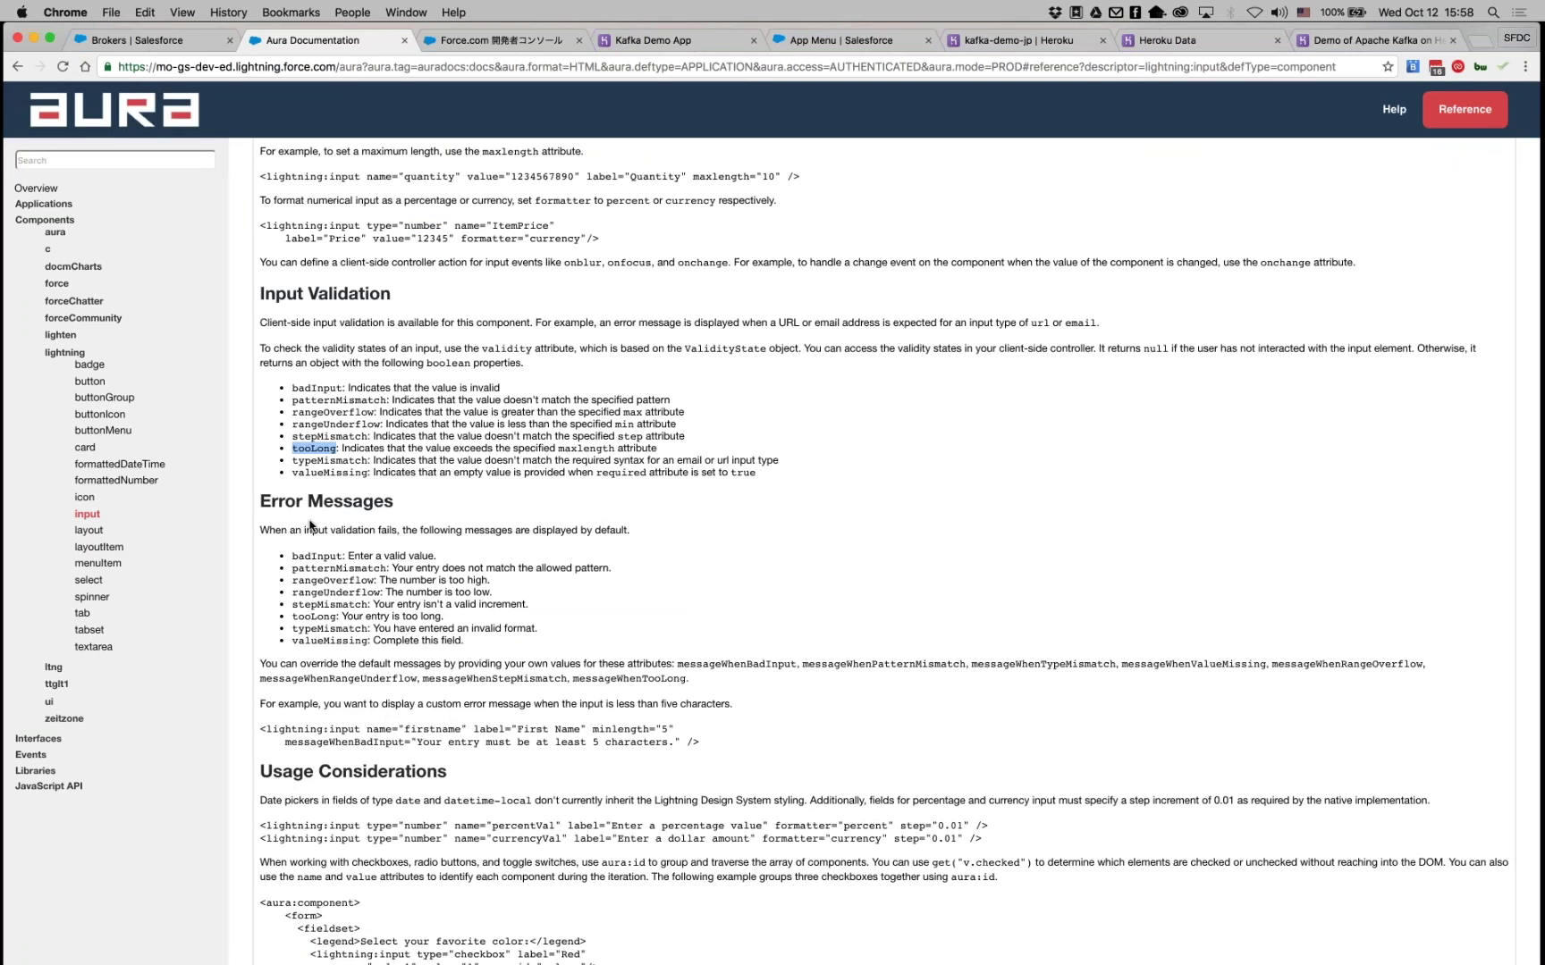
pyautogui.scroll(-1, 310, 525)
pyautogui.doubleClick(309, 591)
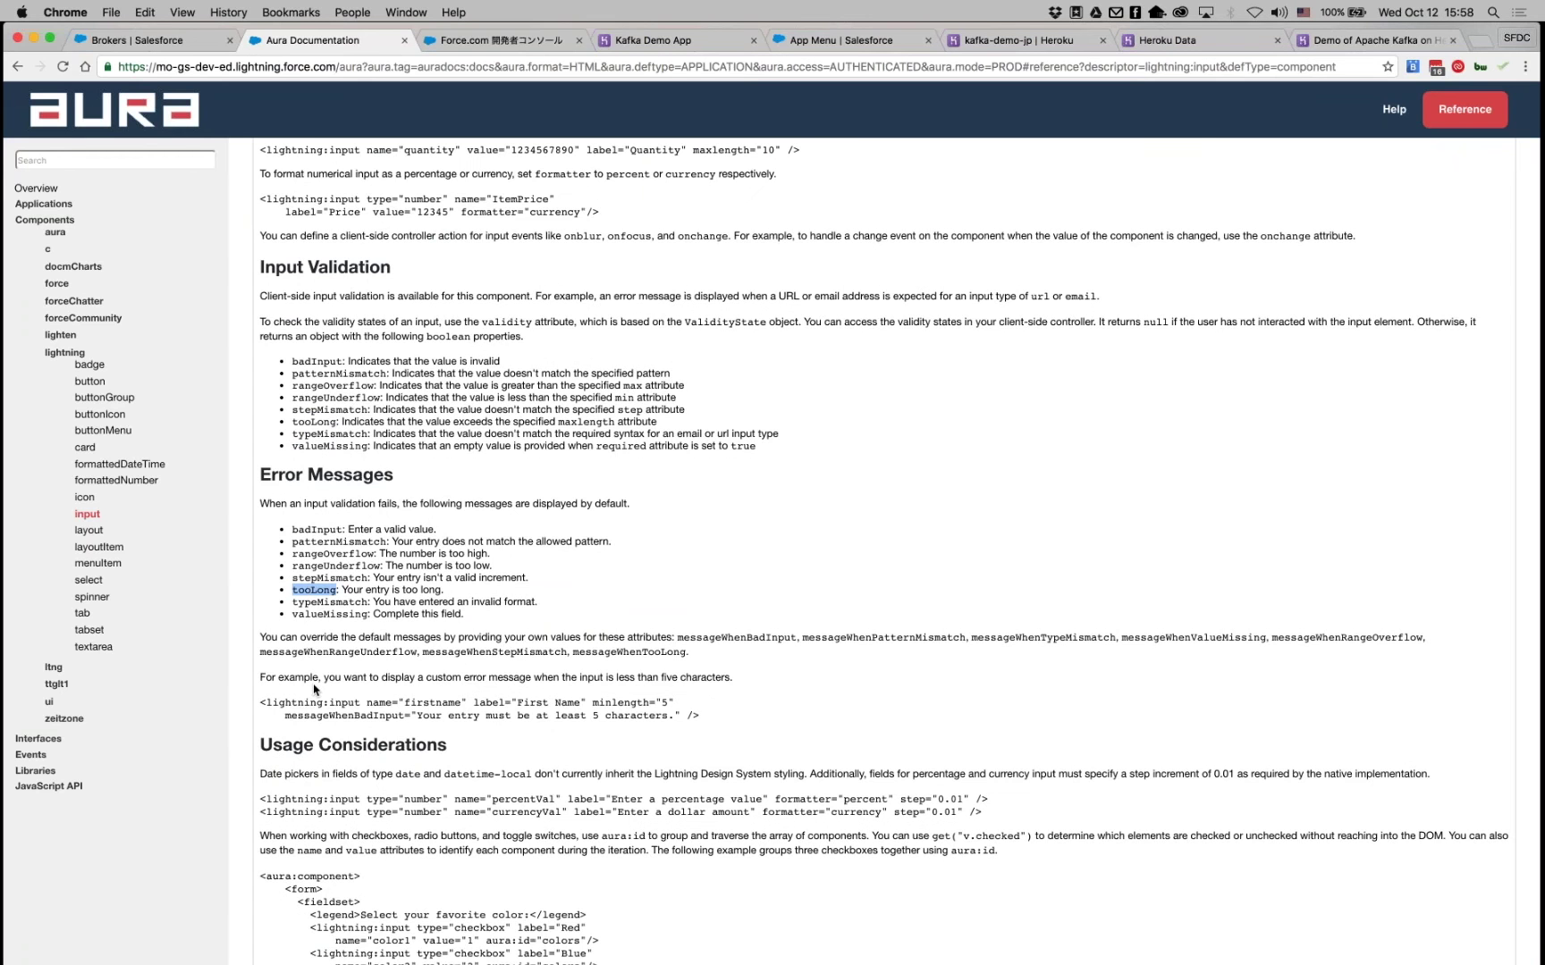
# Examine the usage examples and the Attributes table of lightning:input down to the custom error message attributes.
pyautogui.scroll(-10, 314, 689)
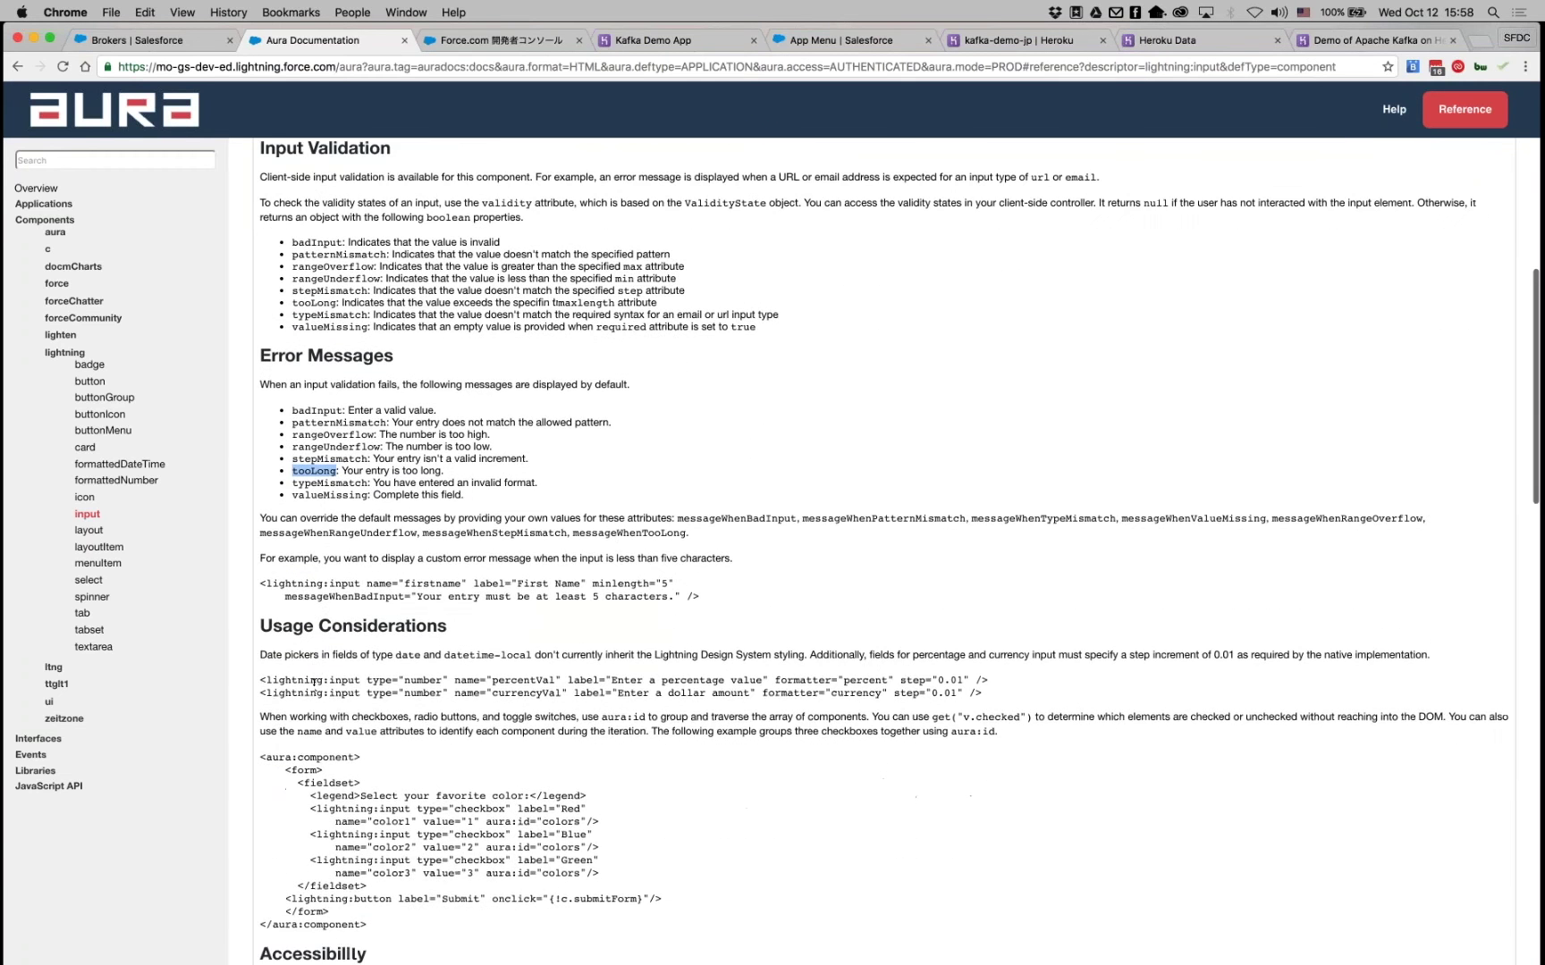
pyautogui.scroll(-4, 314, 685)
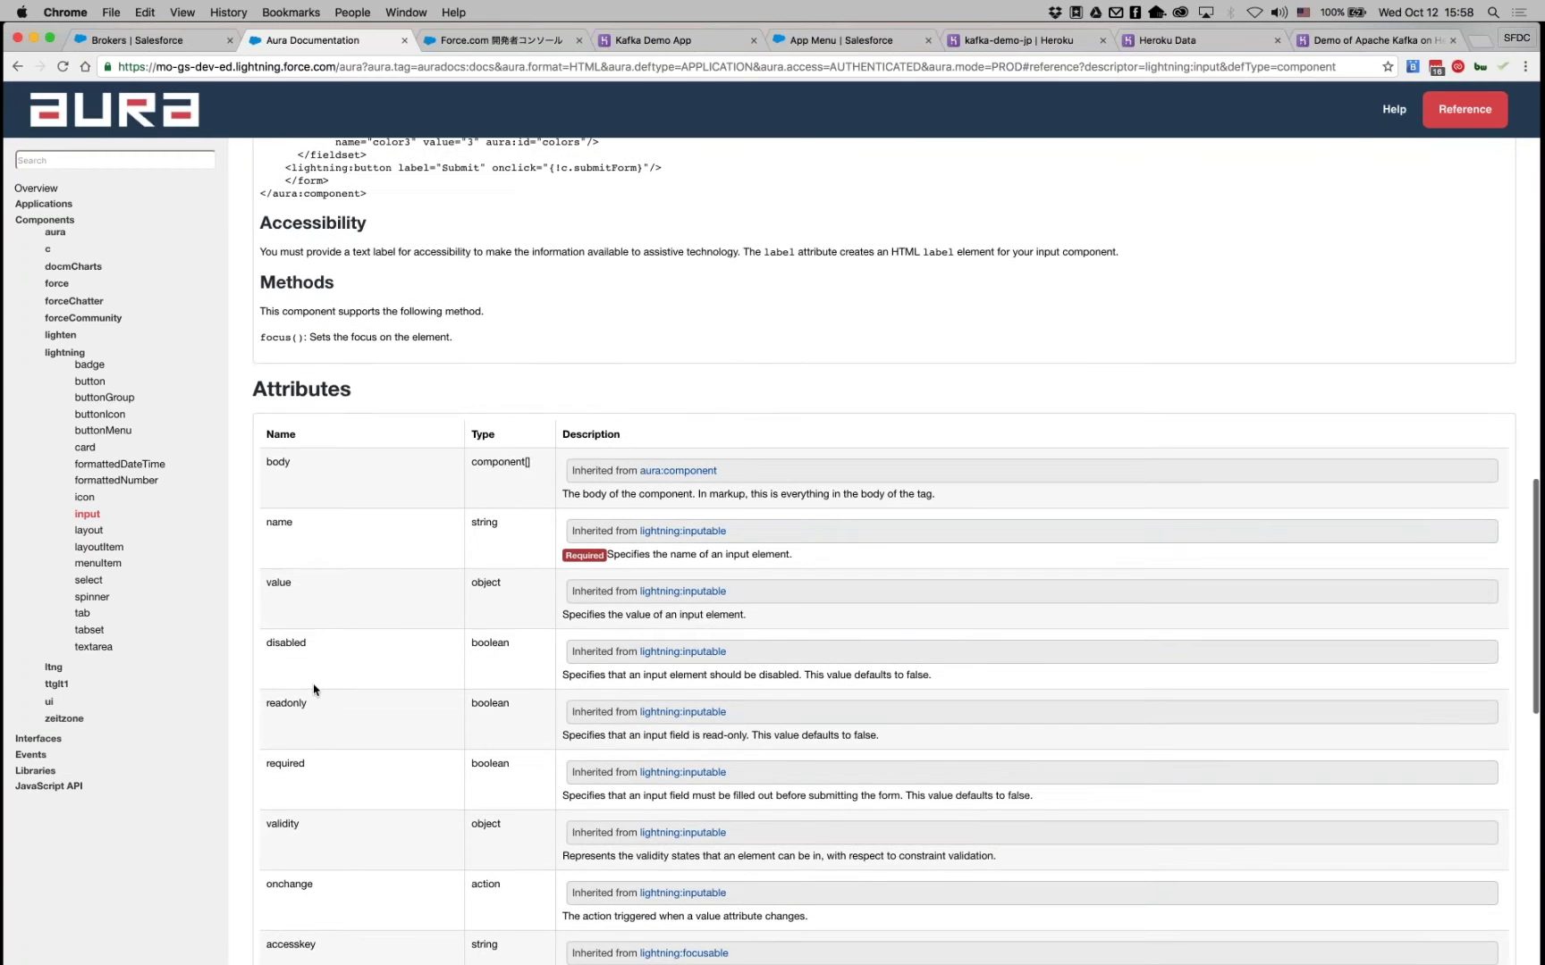
pyautogui.scroll(-1, 313, 689)
pyautogui.scroll(-4, 314, 689)
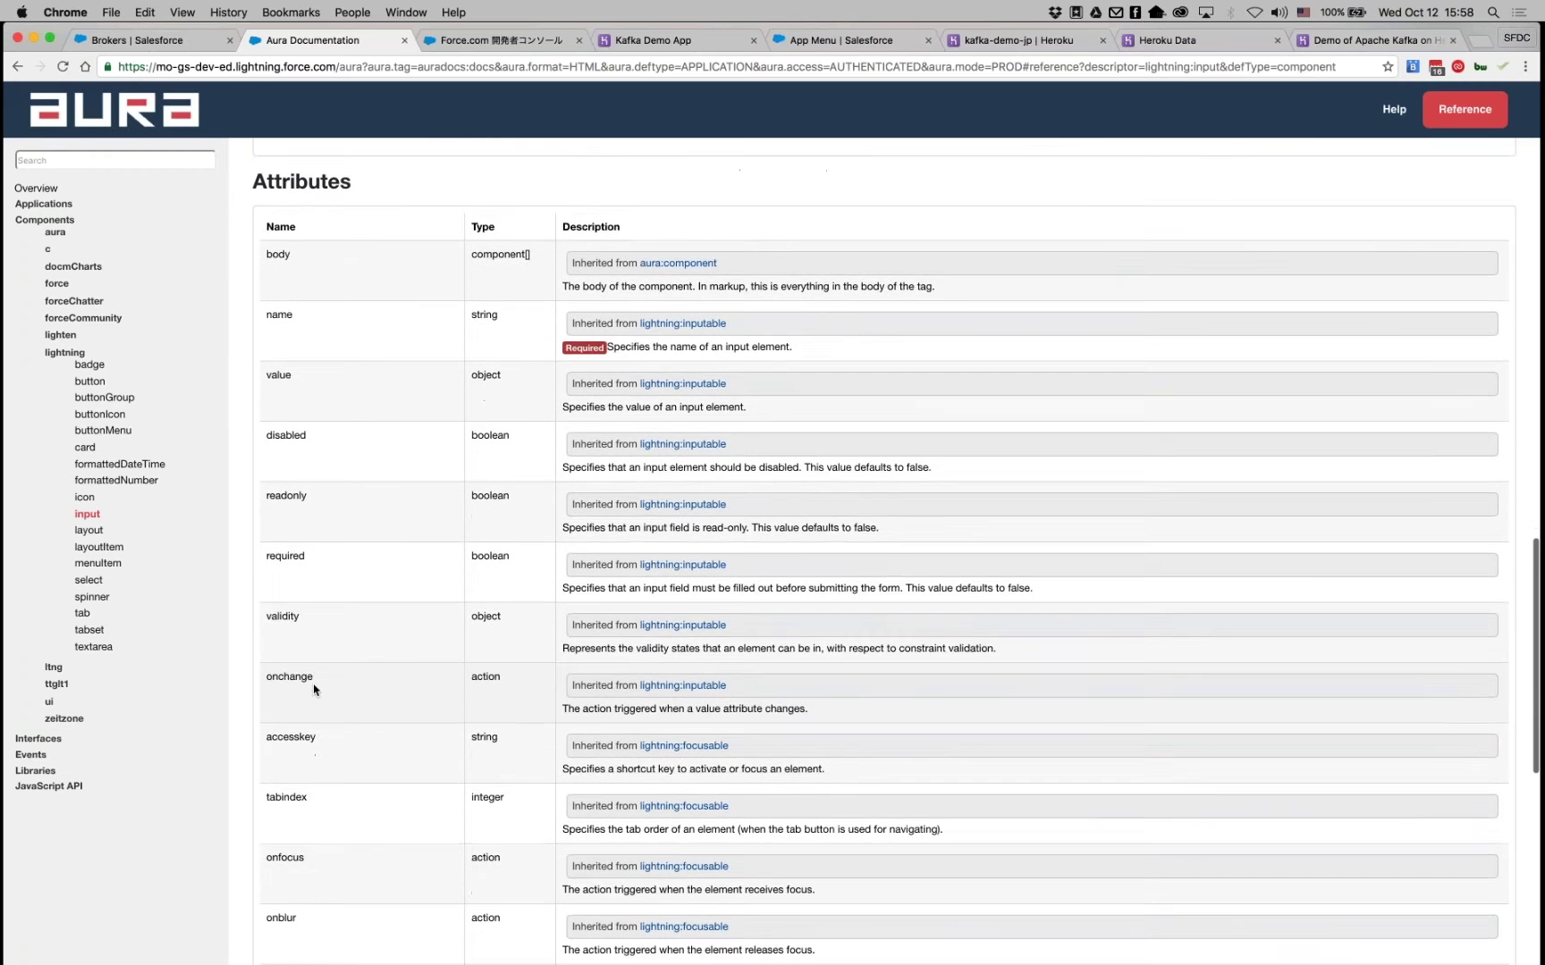
pyautogui.scroll(-3, 314, 689)
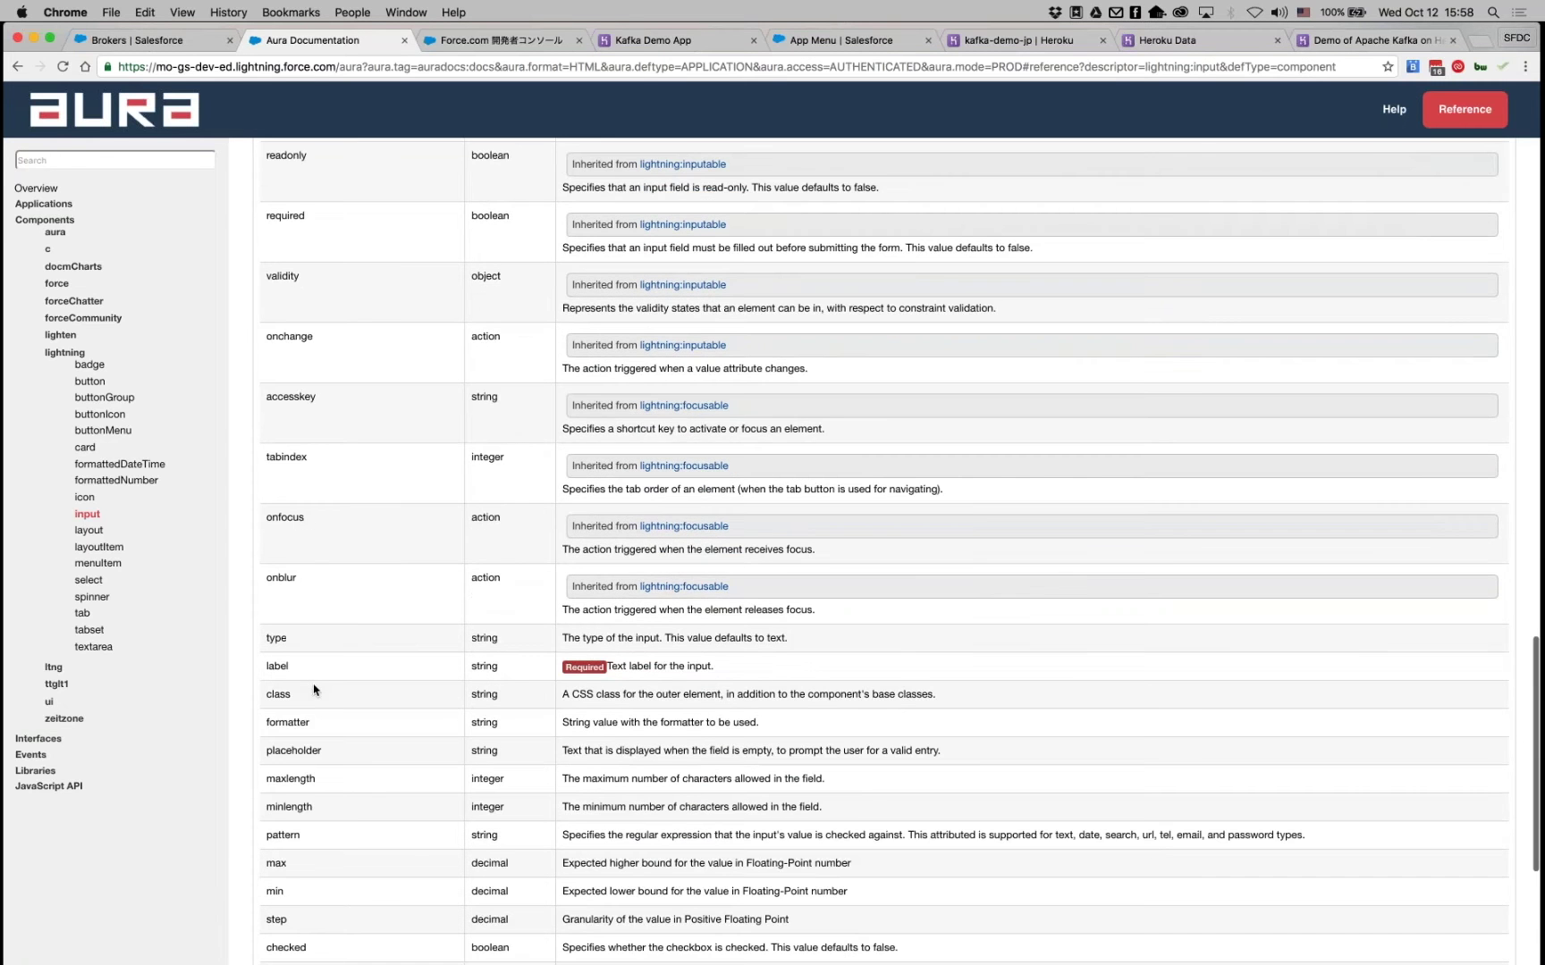
pyautogui.scroll(-5, 314, 689)
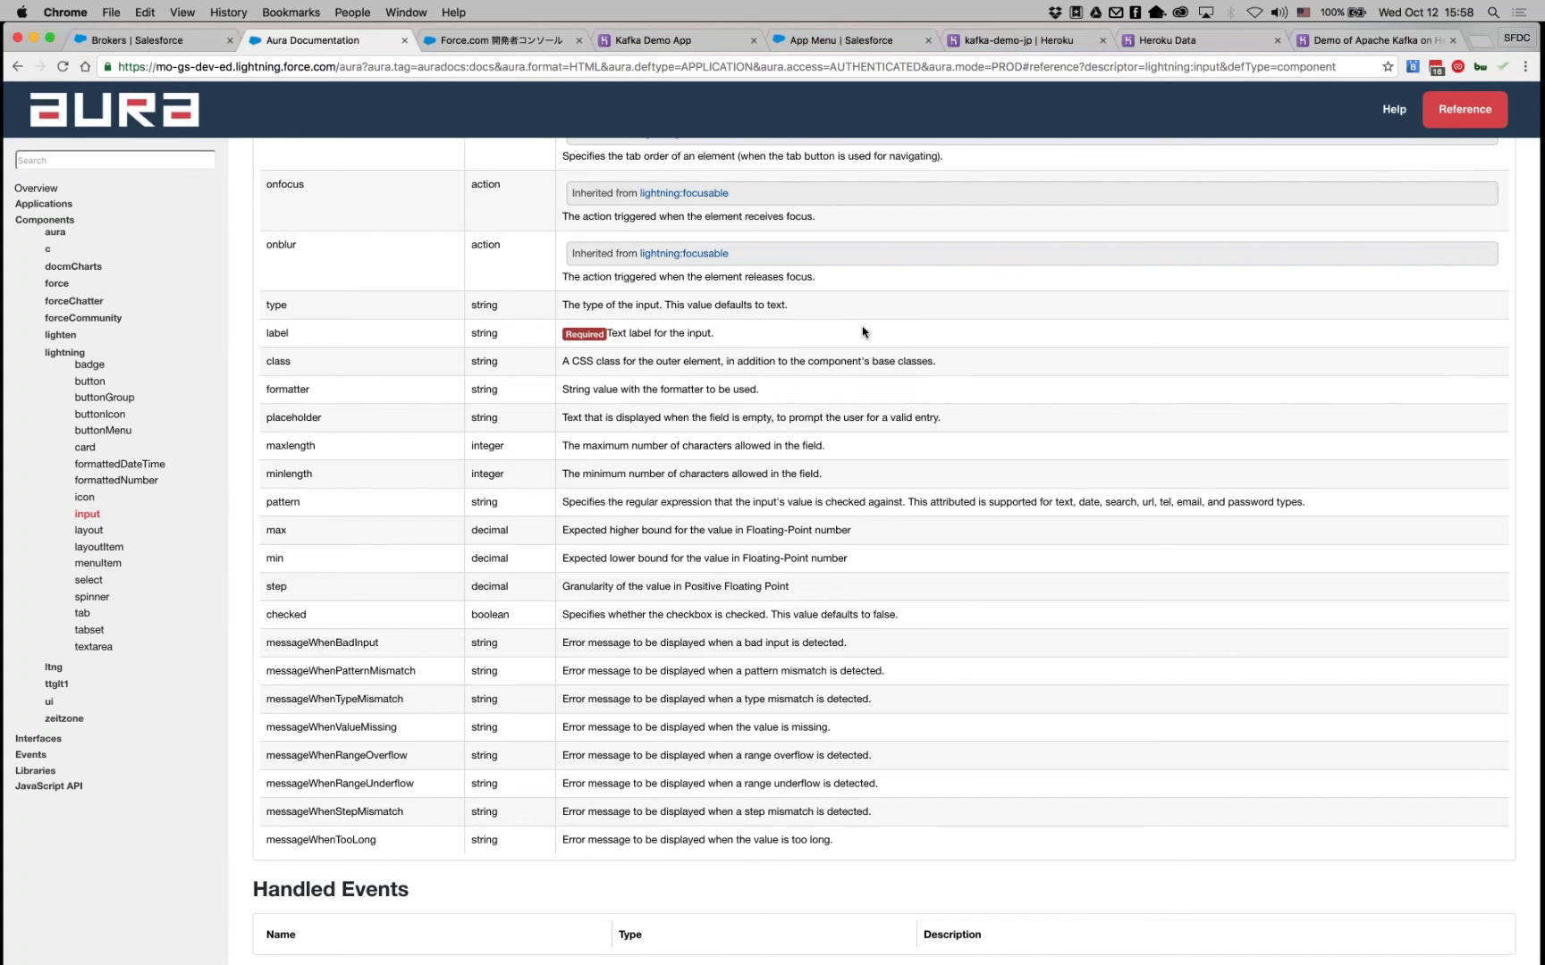
# Return to the Salesforce Brokers page and look at the recent records and lists offered for Brokers, 取引先責任者 and リード.
pyautogui.click(187, 40)
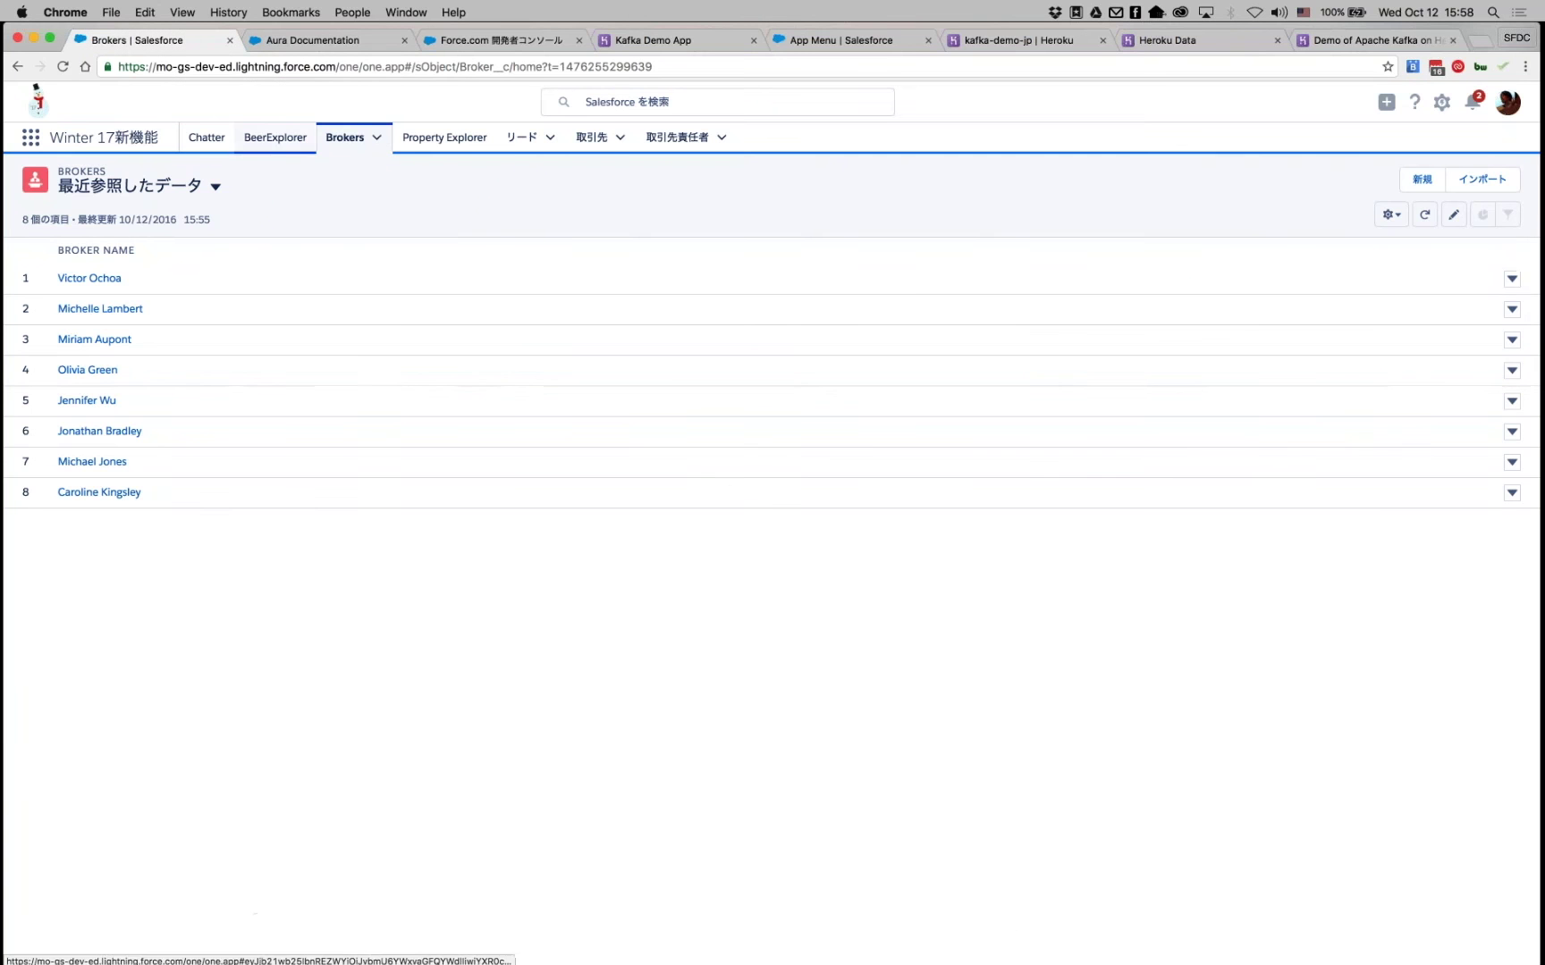
pyautogui.click(377, 137)
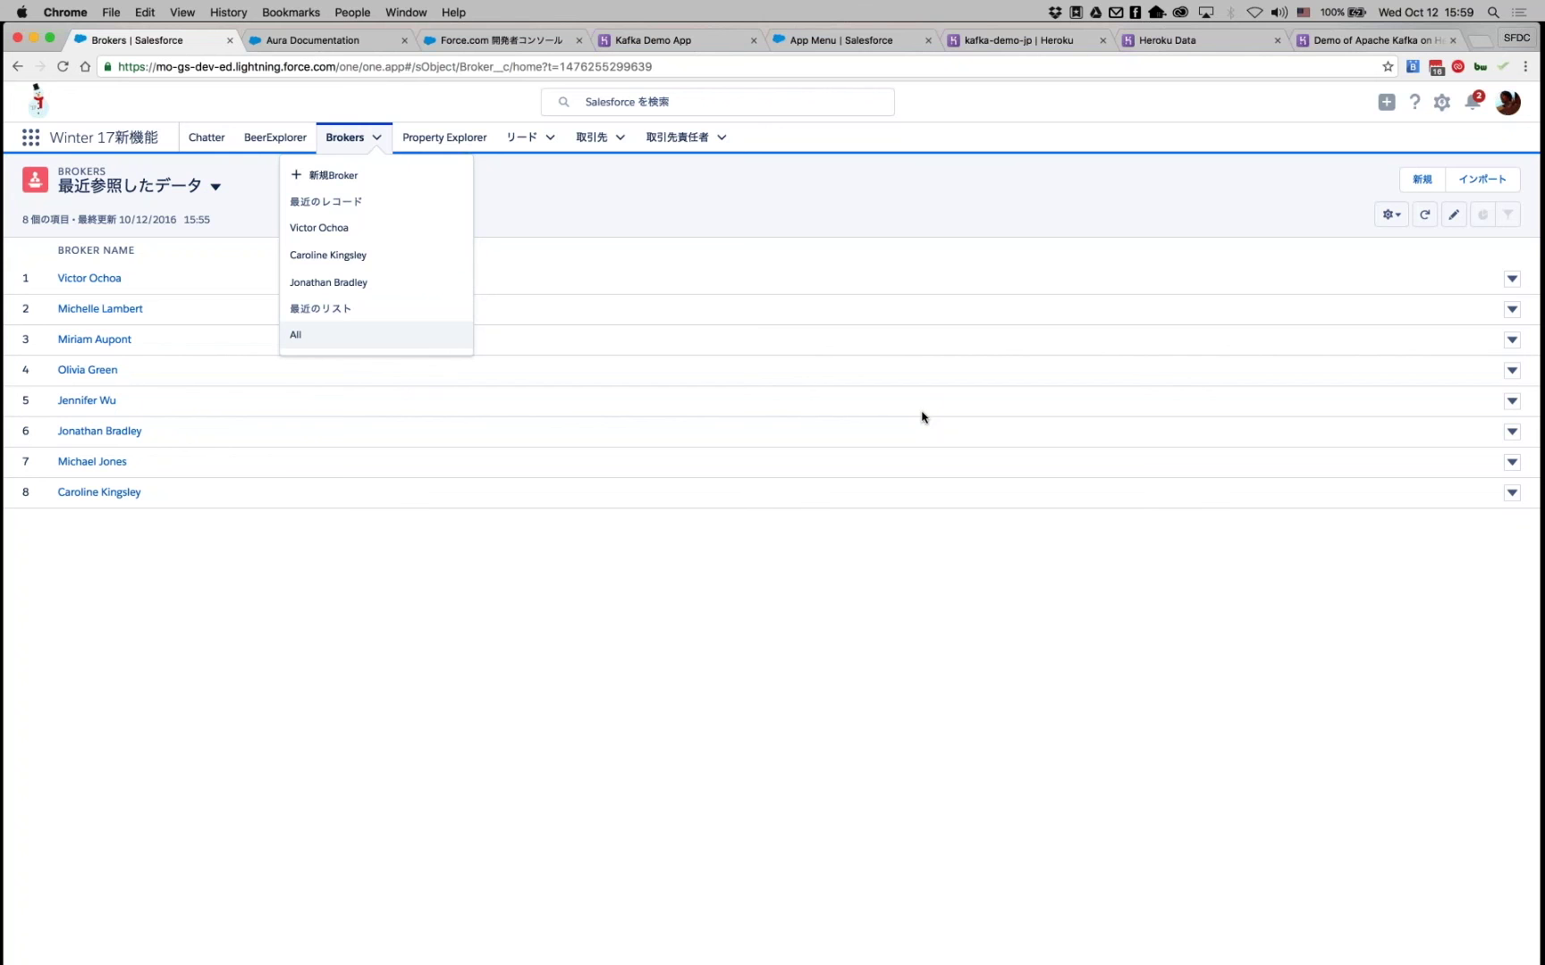
pyautogui.click(361, 107)
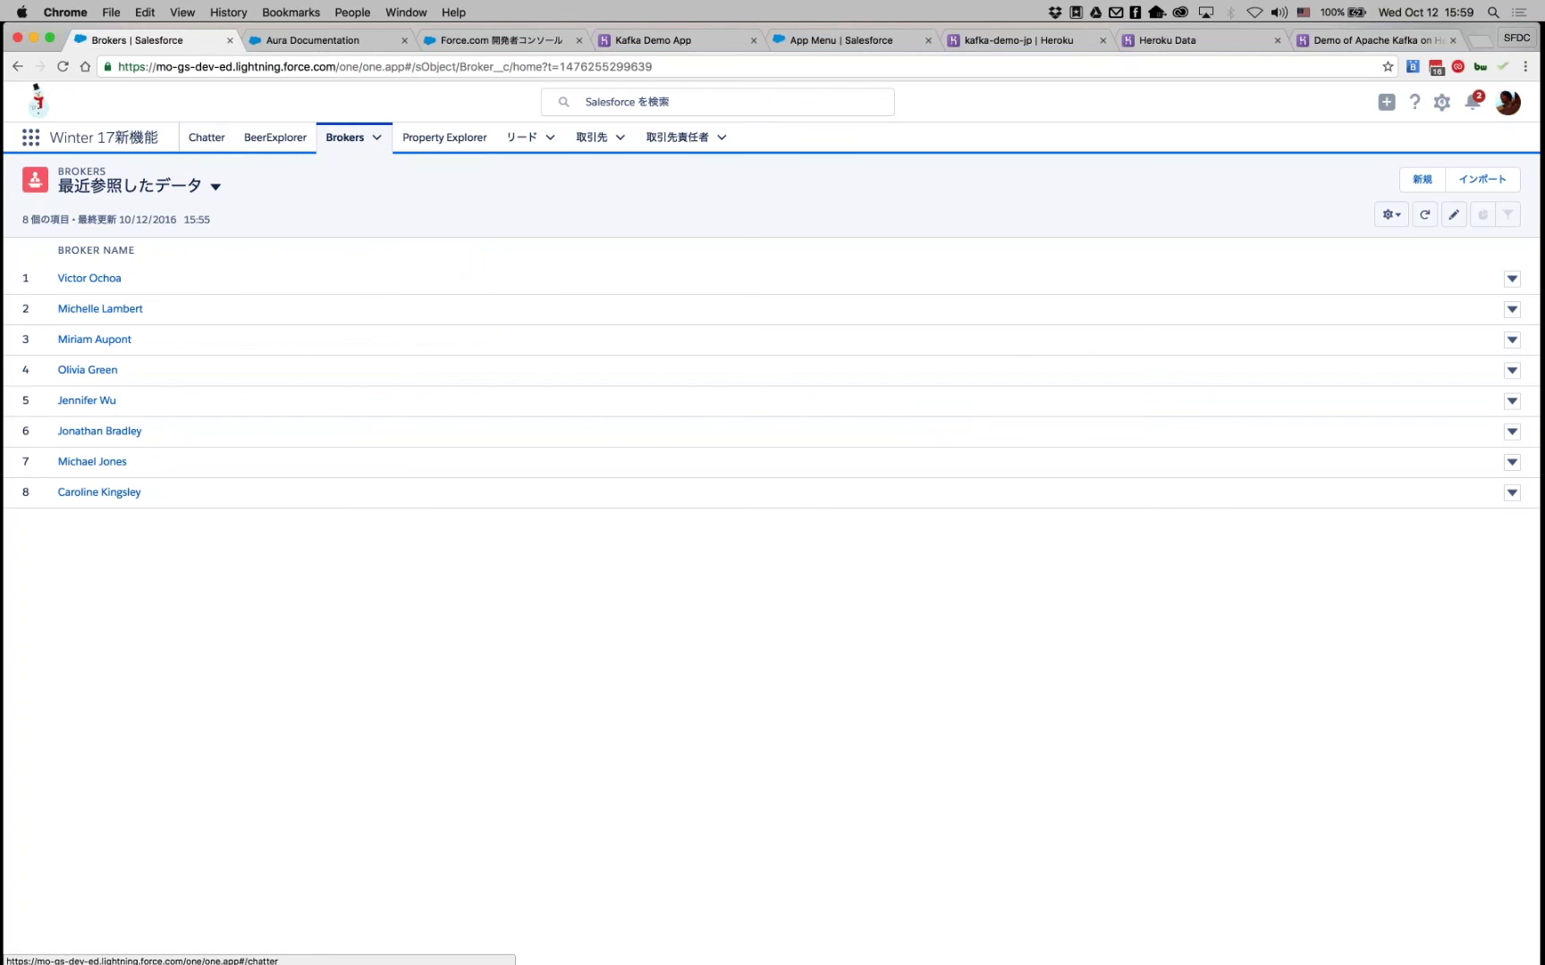
pyautogui.click(722, 137)
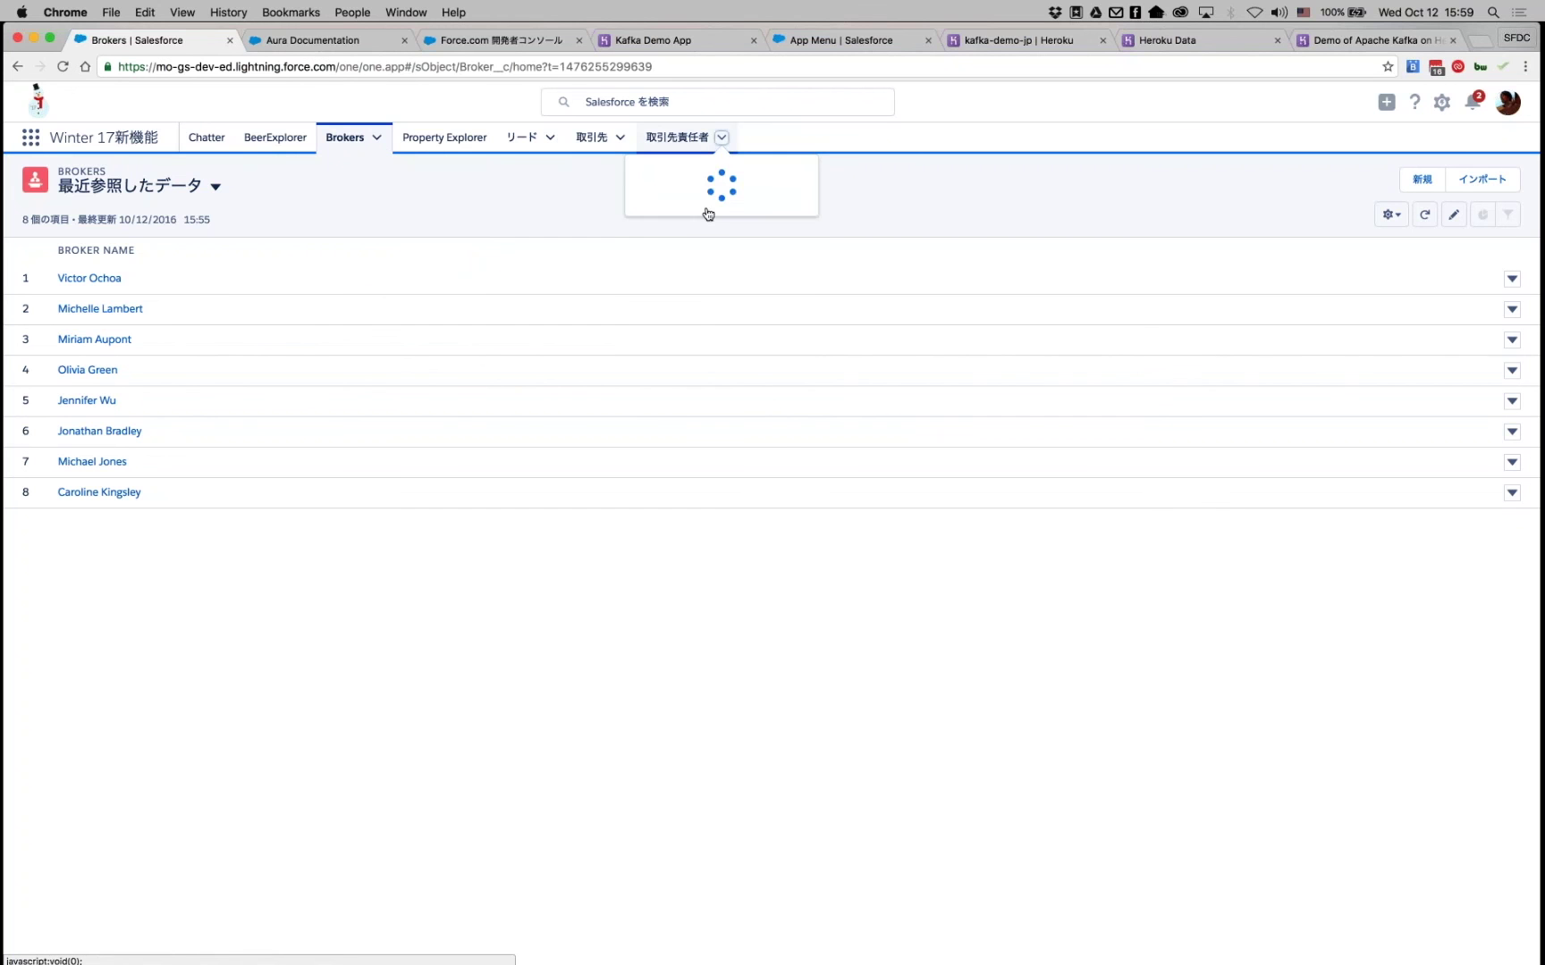
pyautogui.click(526, 204)
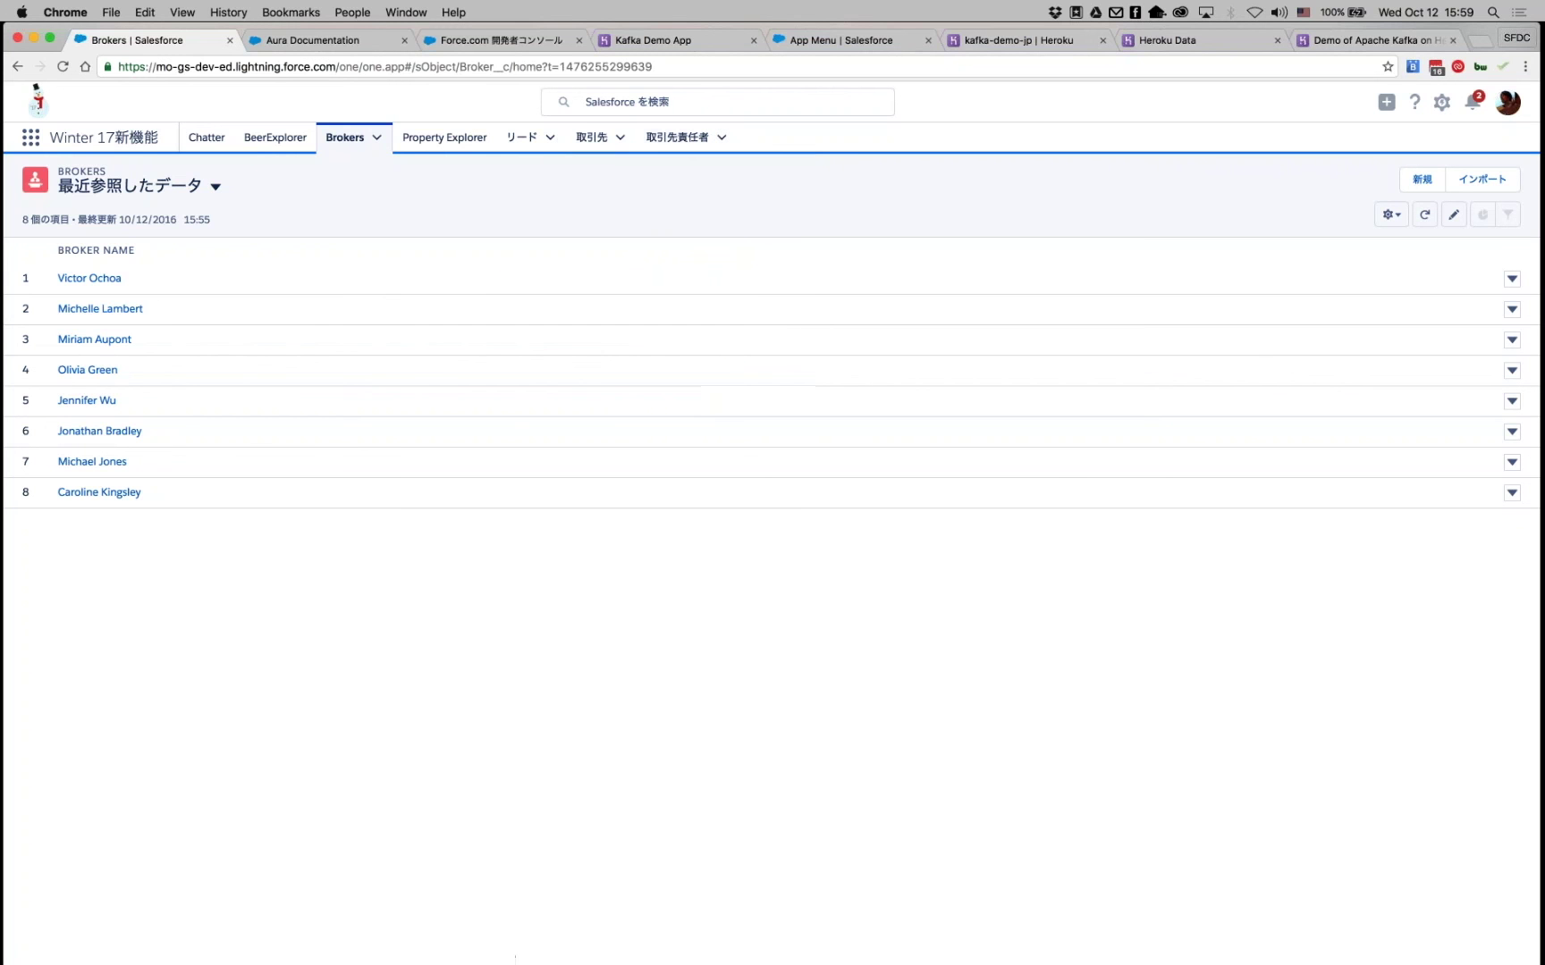
pyautogui.click(550, 137)
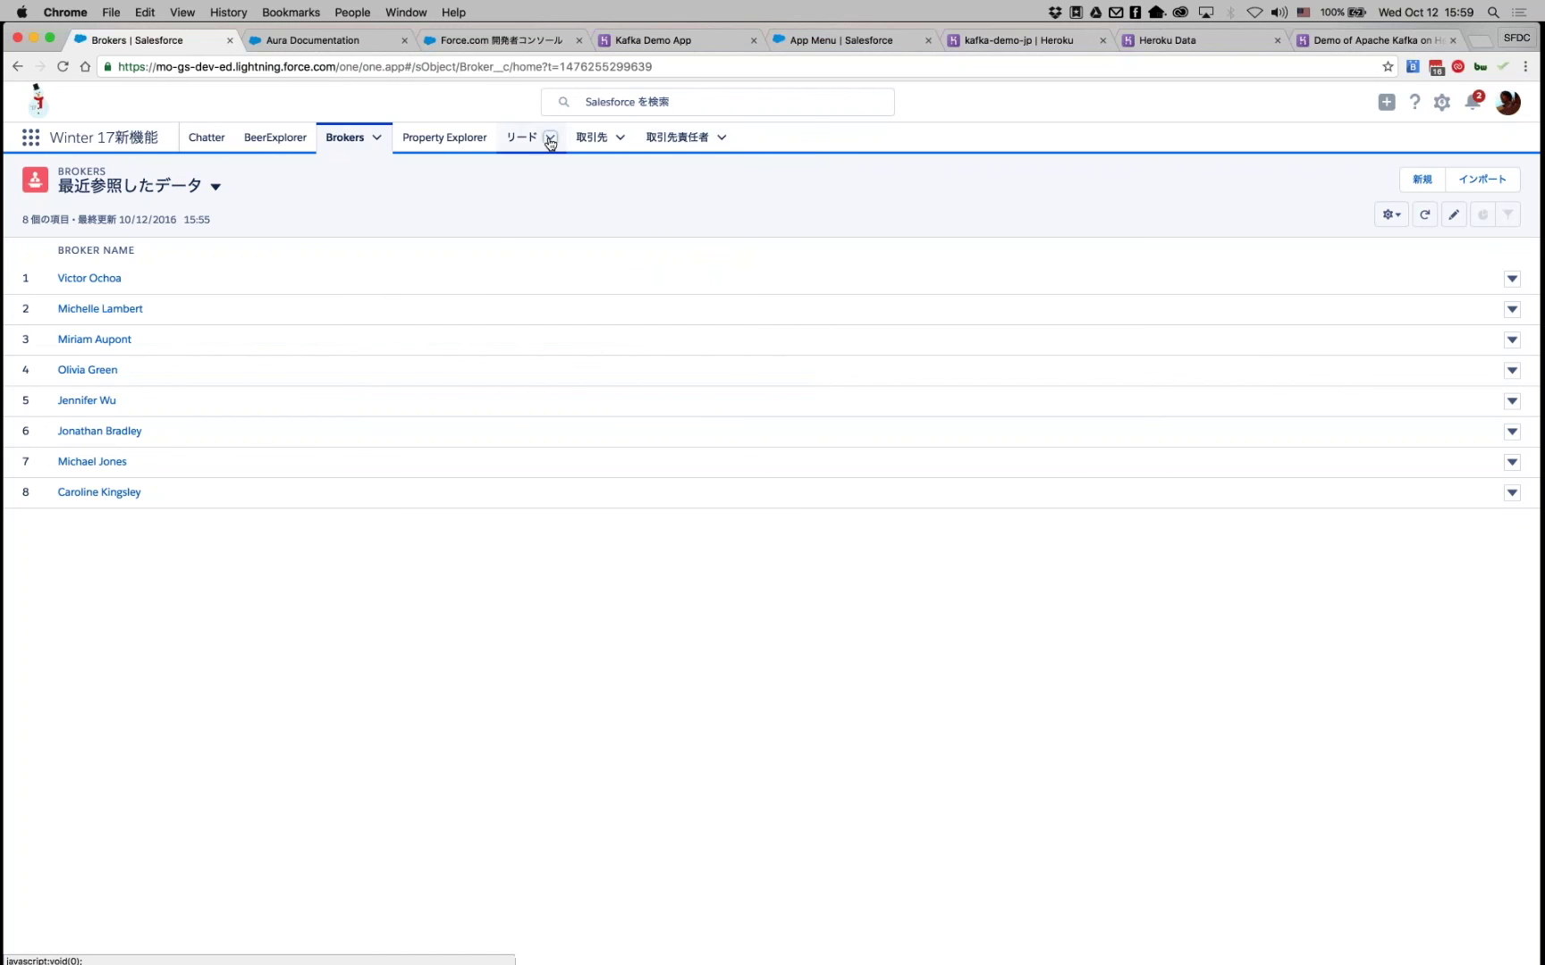
pyautogui.click(438, 102)
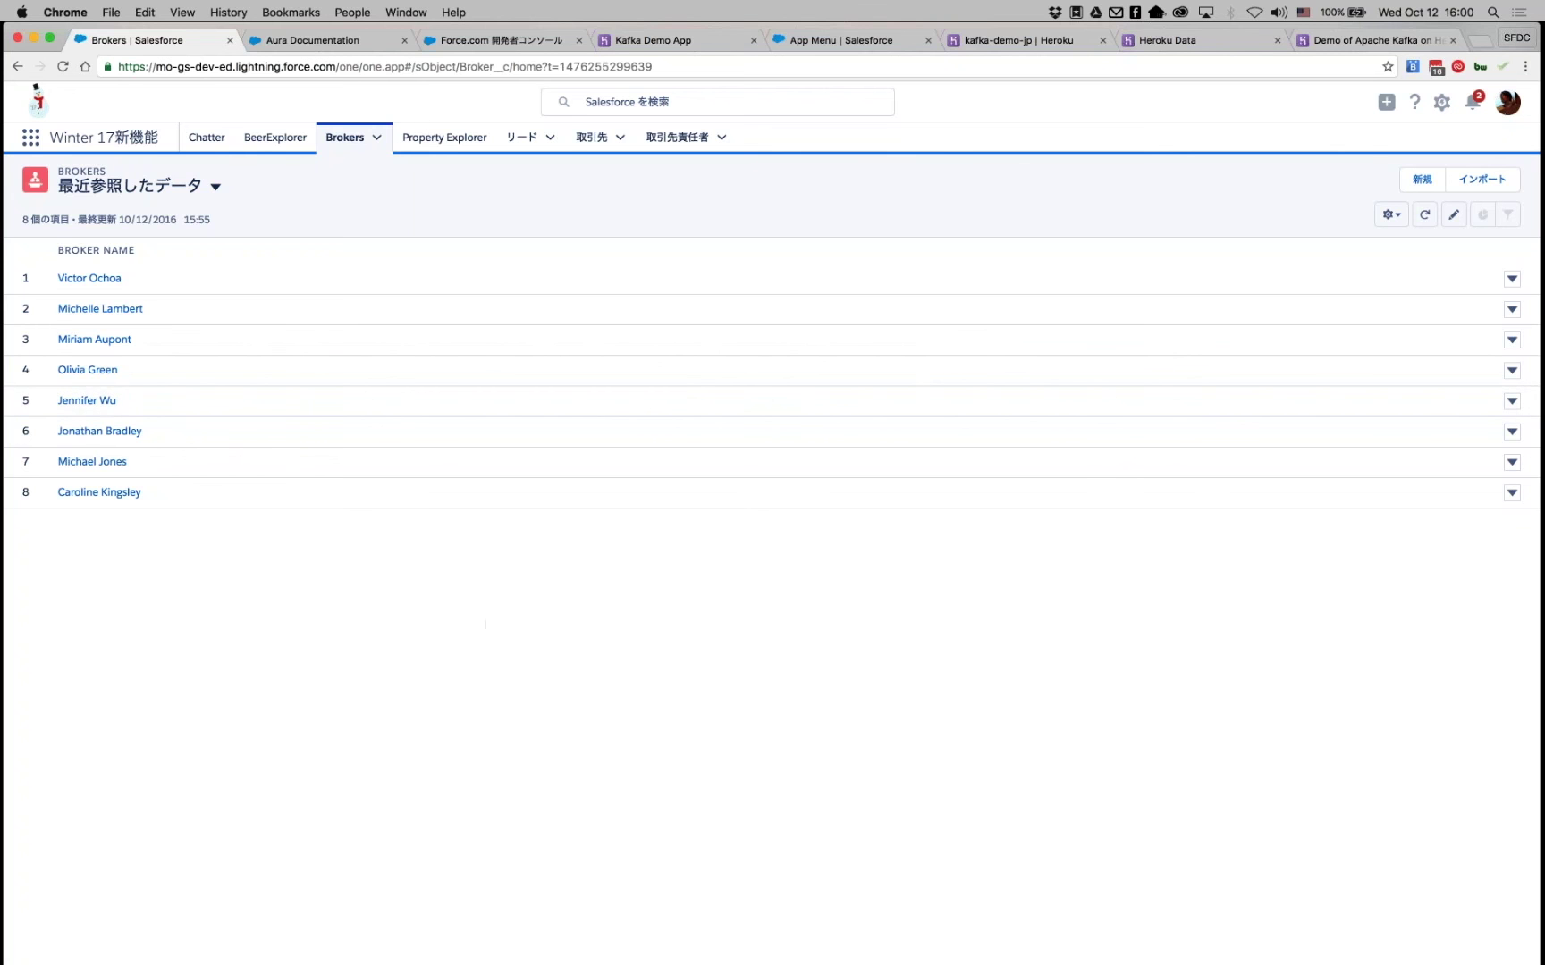
# Open the リード page and switch its list view to 今日のリード and on to すべての進行中リード.
pyautogui.click(521, 137)
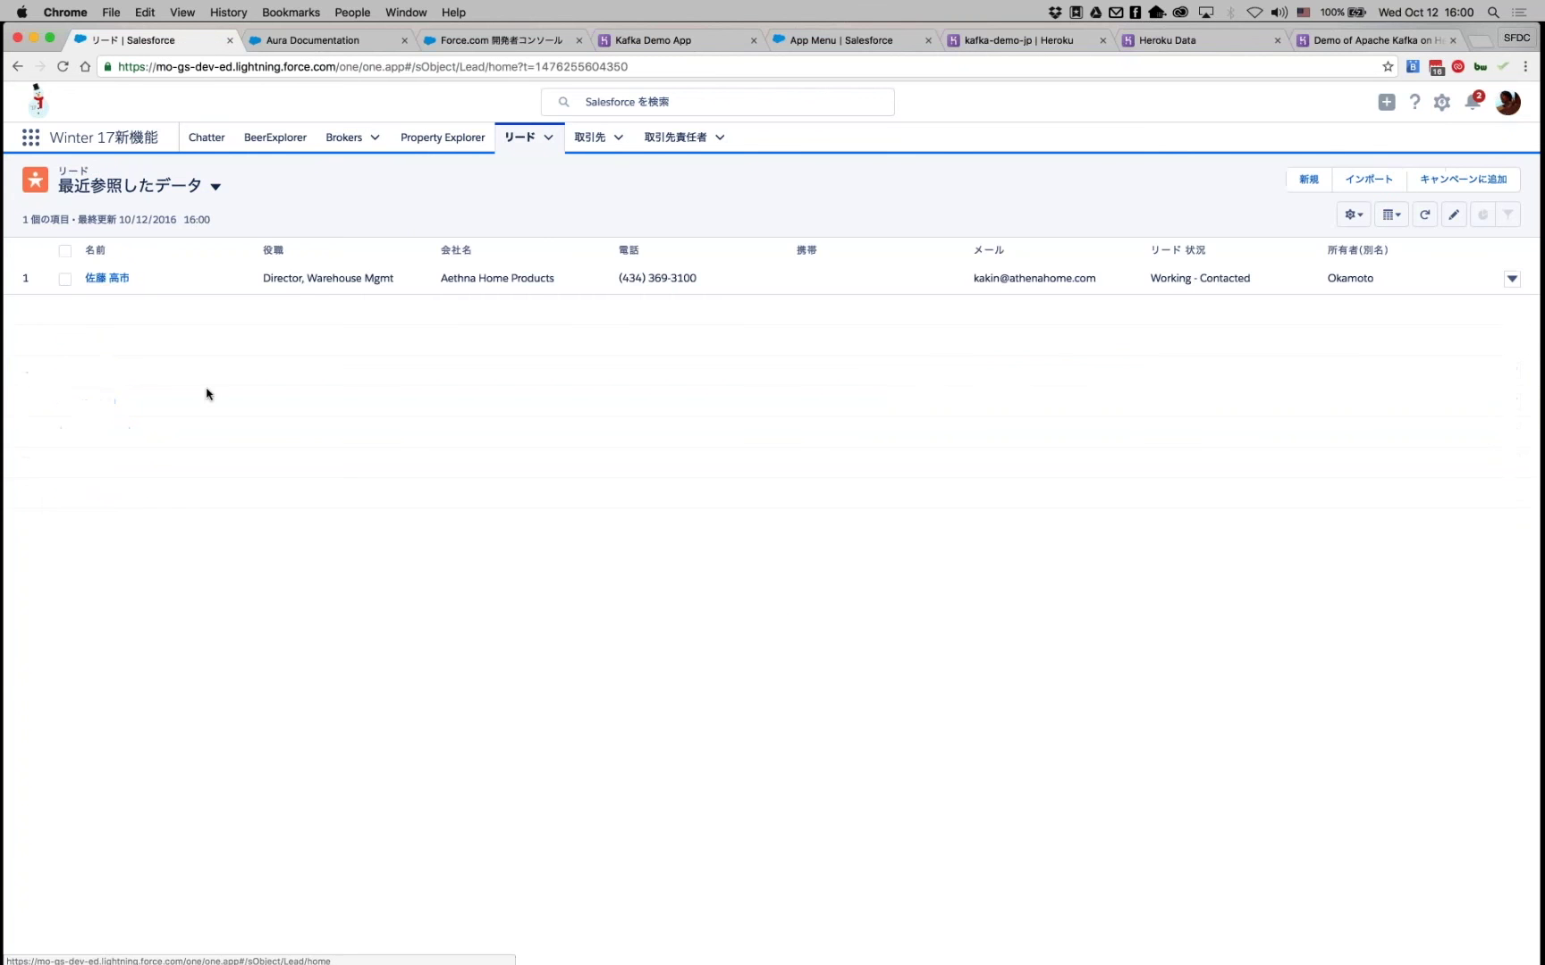
pyautogui.click(216, 185)
pyautogui.click(119, 272)
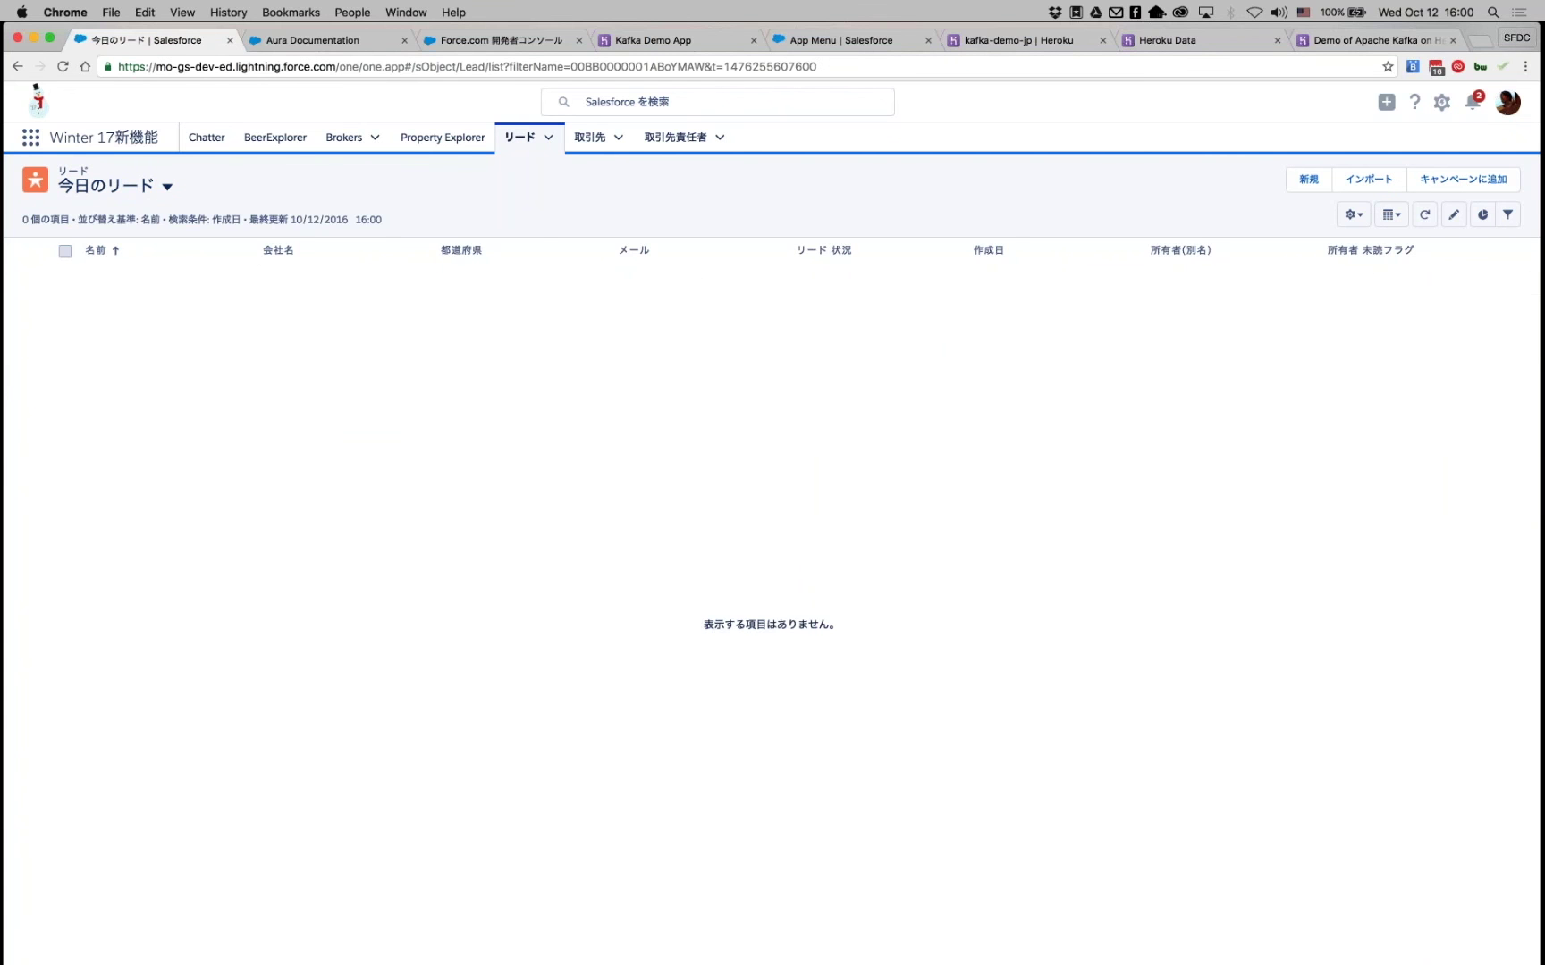
pyautogui.click(161, 186)
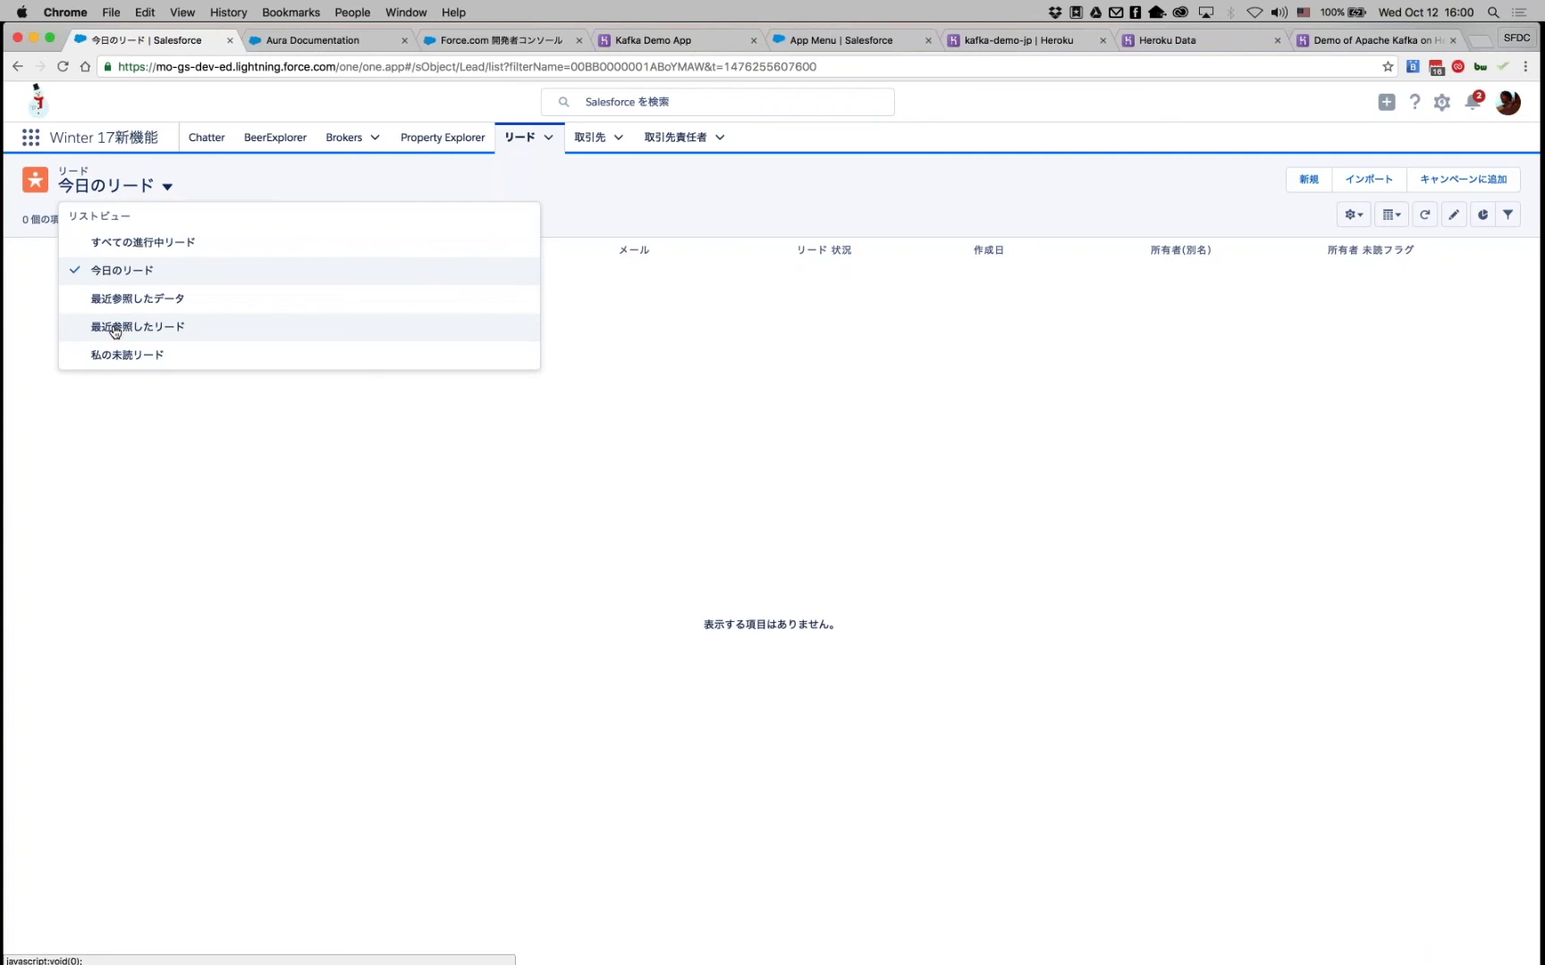
pyautogui.click(117, 242)
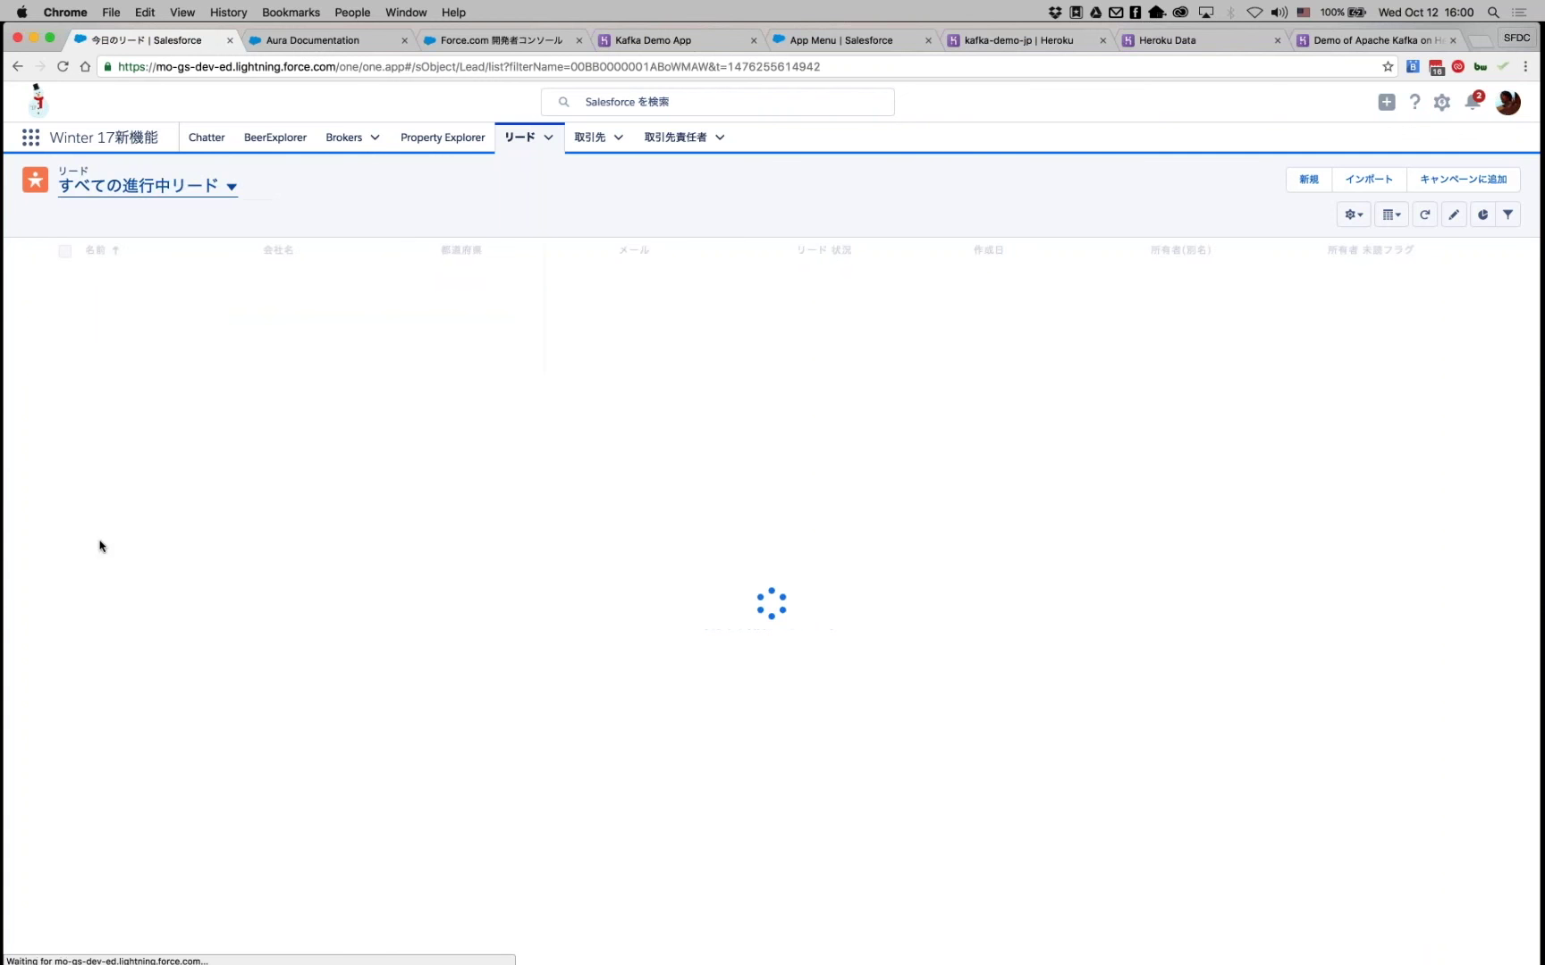
# Select the leads in rows 4, 5, 7 and 8 of the list.
pyautogui.click(64, 370)
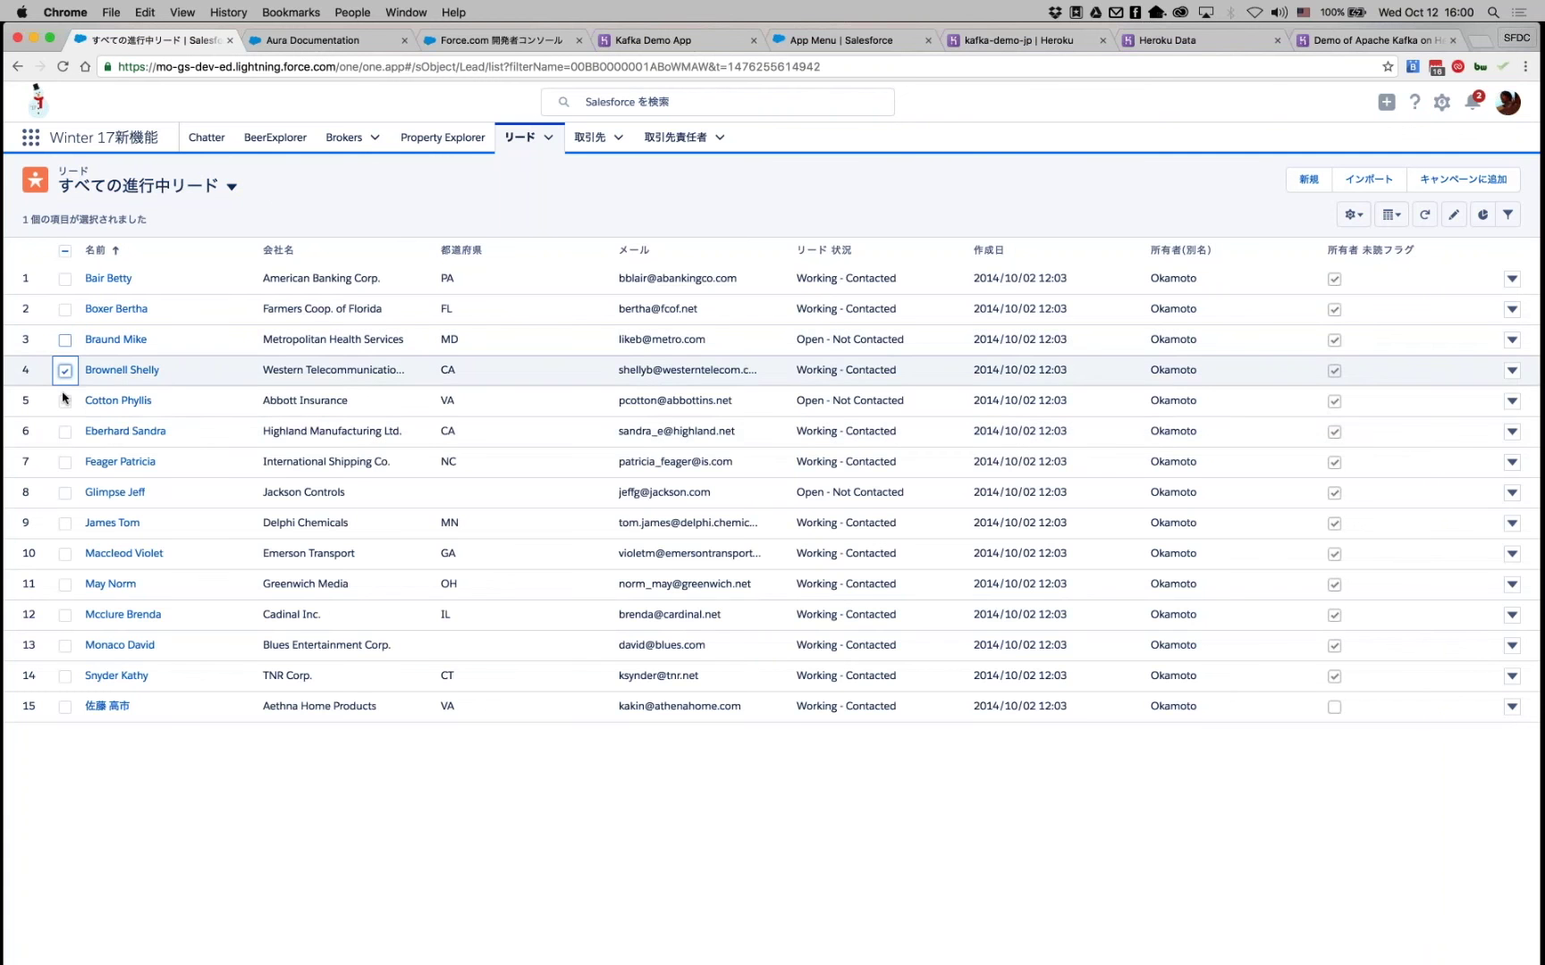
pyautogui.click(65, 400)
pyautogui.click(65, 462)
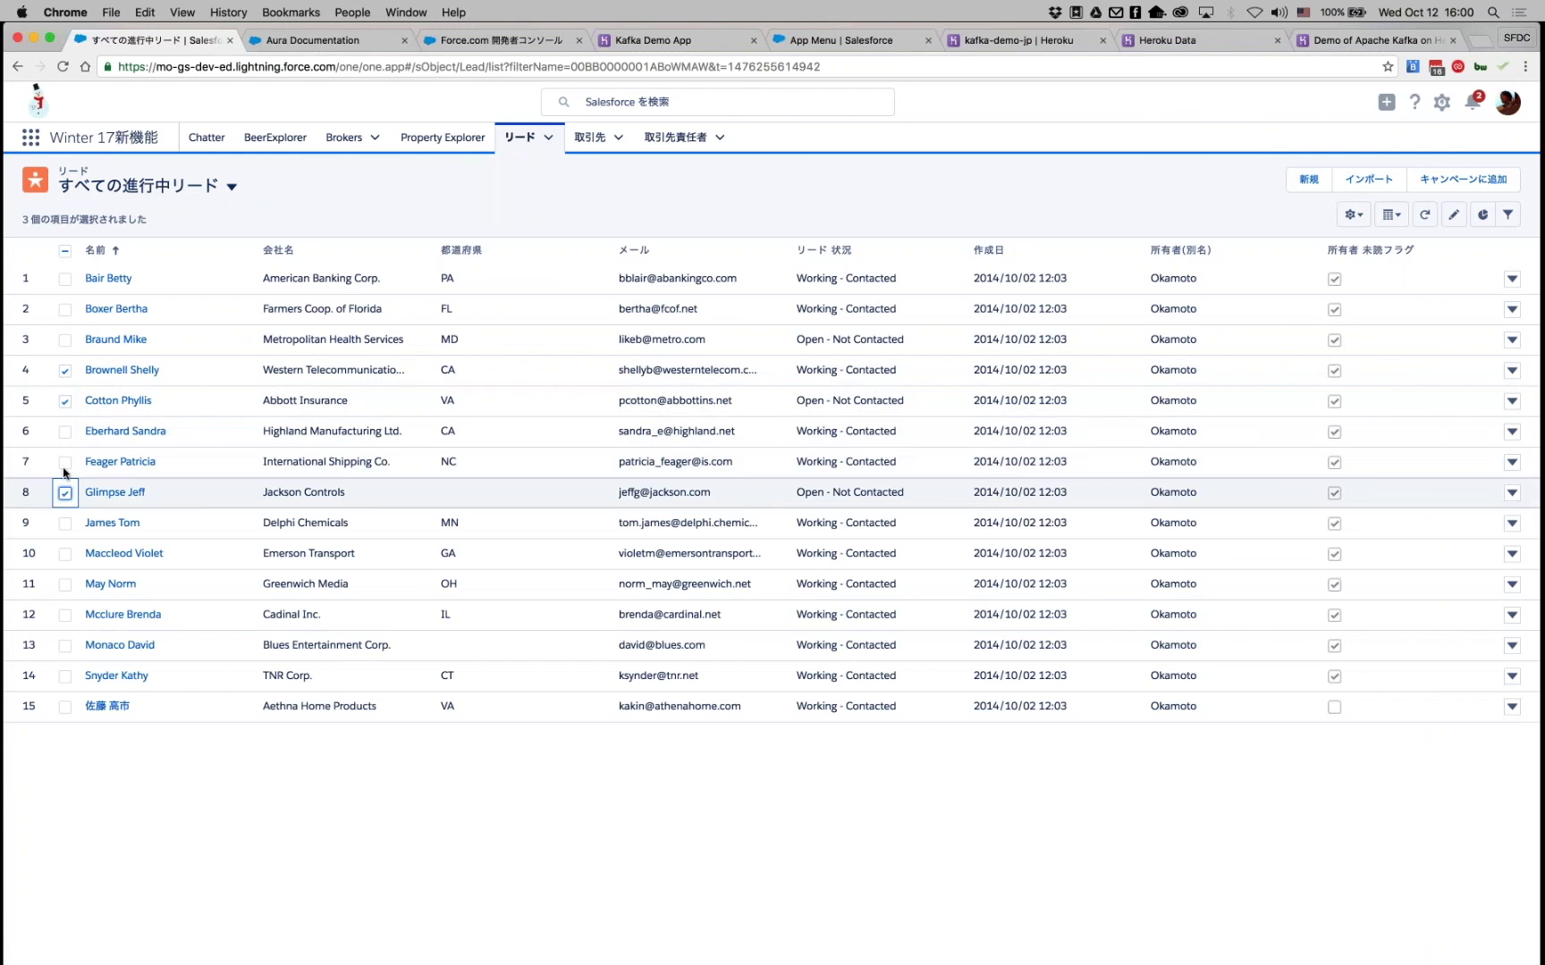
pyautogui.click(64, 492)
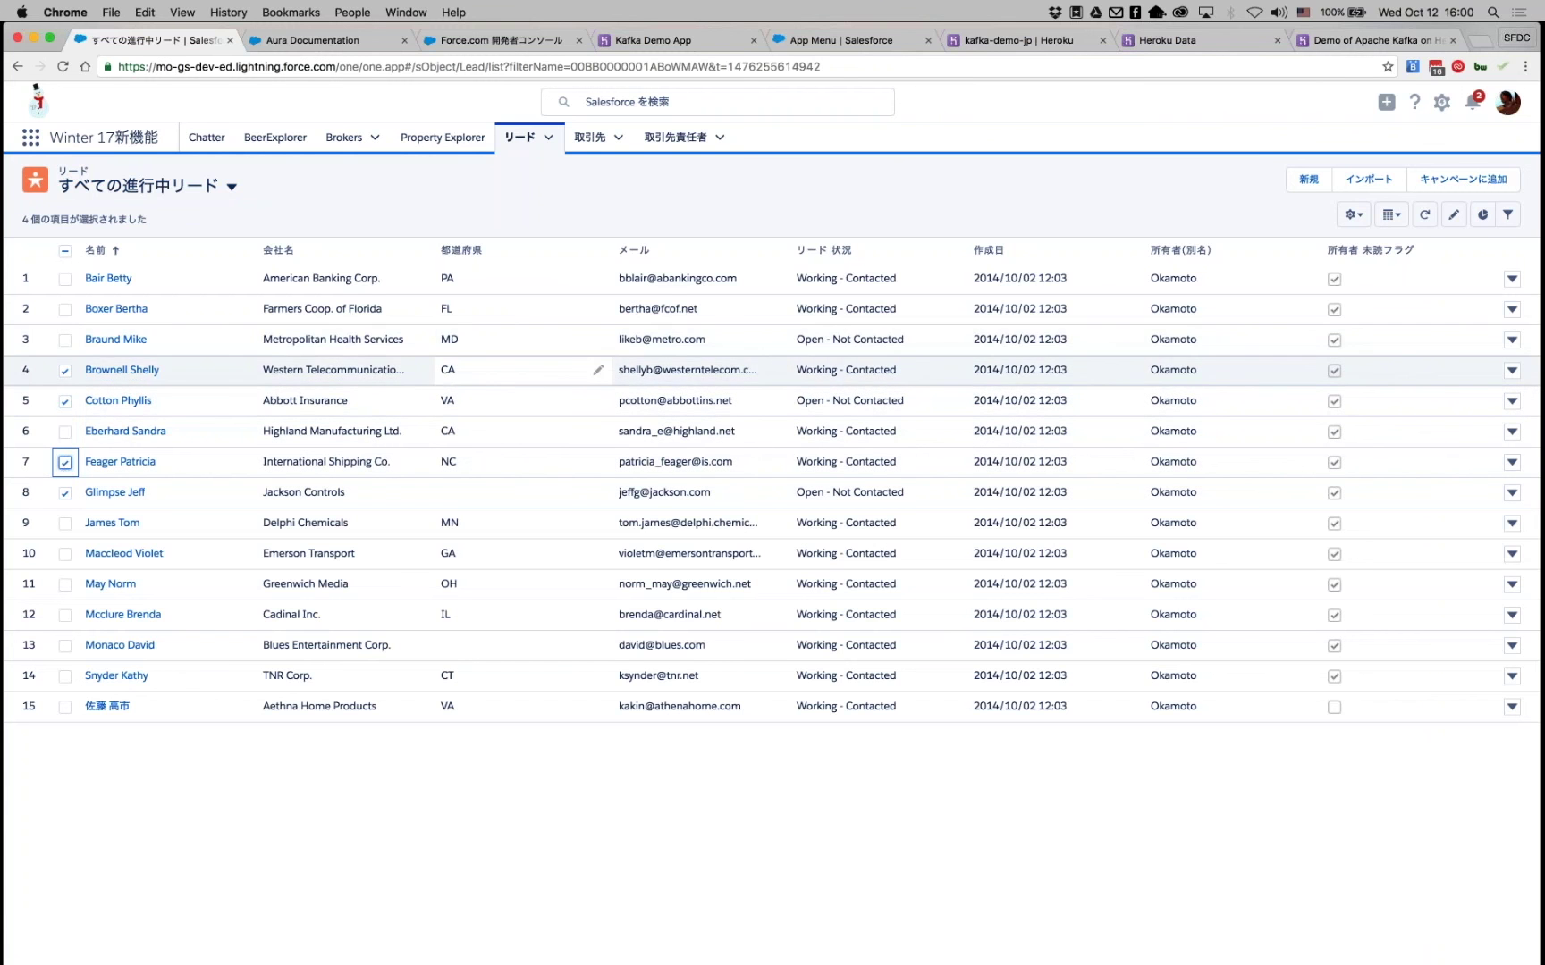
# Remove the .com ending from the fourth lead's email address directly in the list.
pyautogui.doubleClick(625, 373)
pyautogui.press('BackSpace')
pyautogui.press('BackSpace')
pyautogui.press('BackSpace')
pyautogui.press('BackSpace')
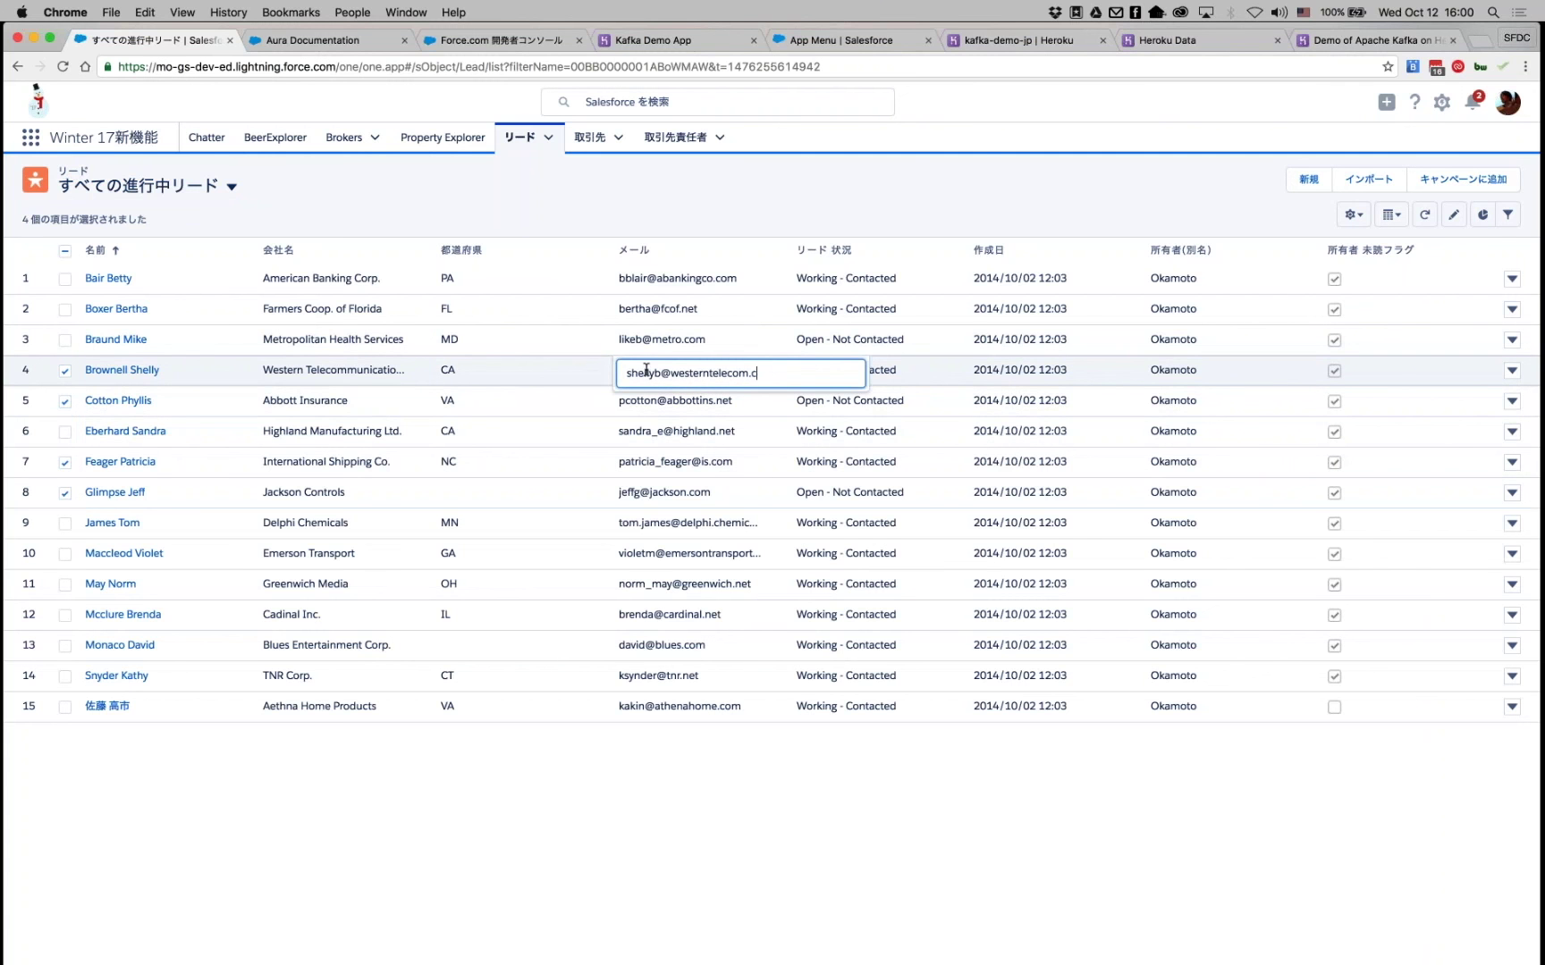
pyautogui.press('Return')
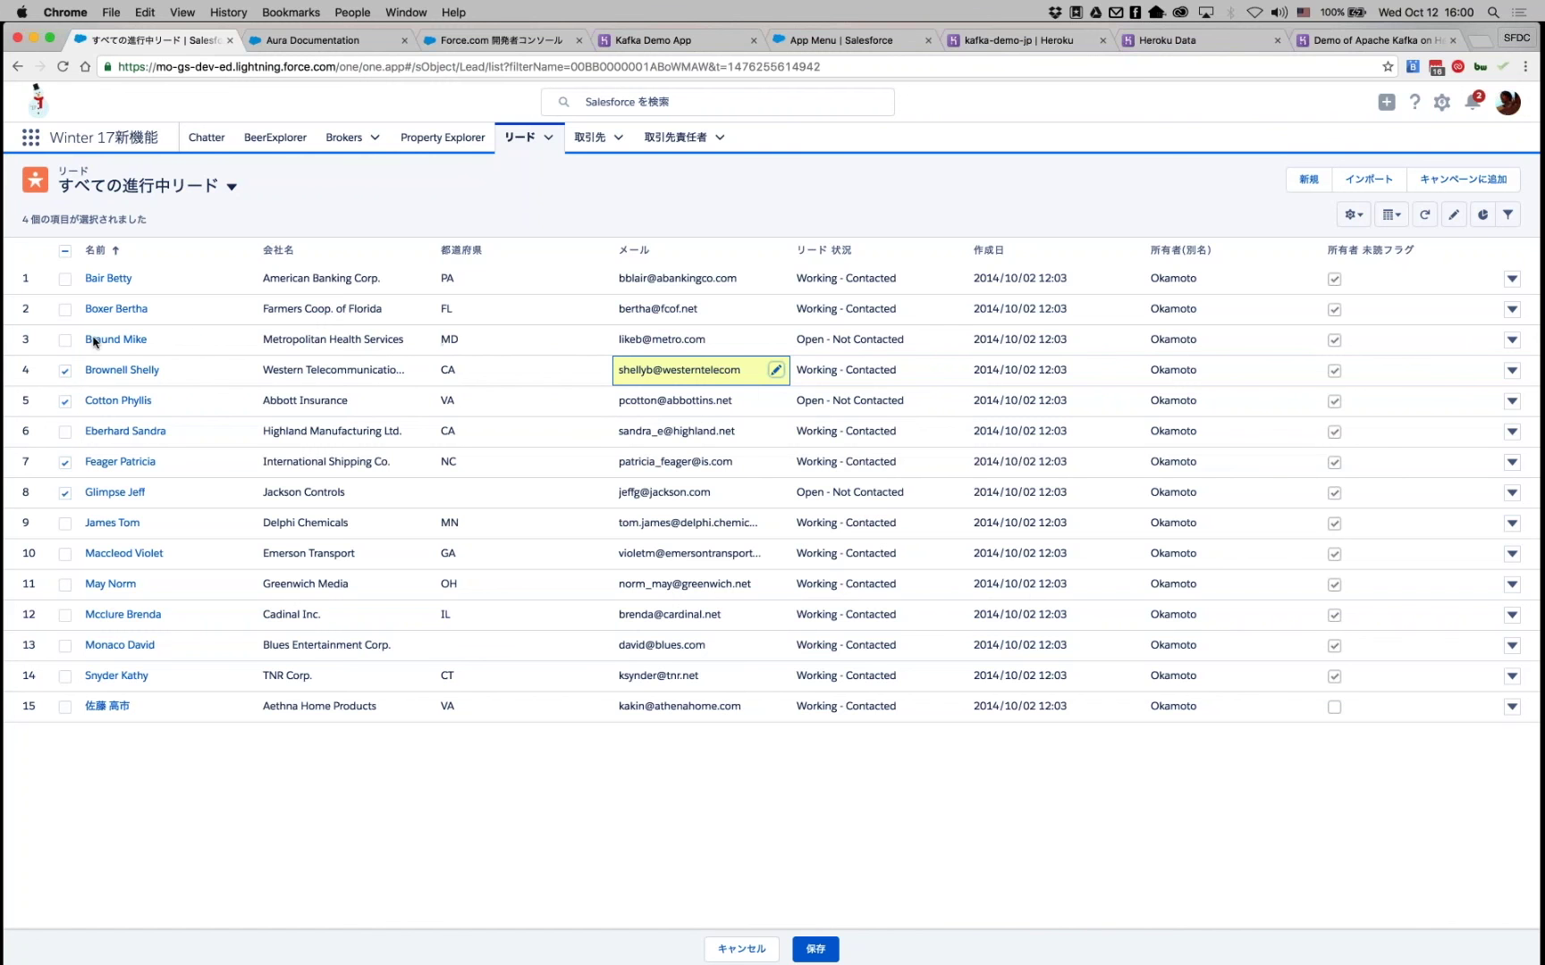
# Add the third lead to the selection and check its inline email field and row actions, leaving both without edits.
pyautogui.click(64, 340)
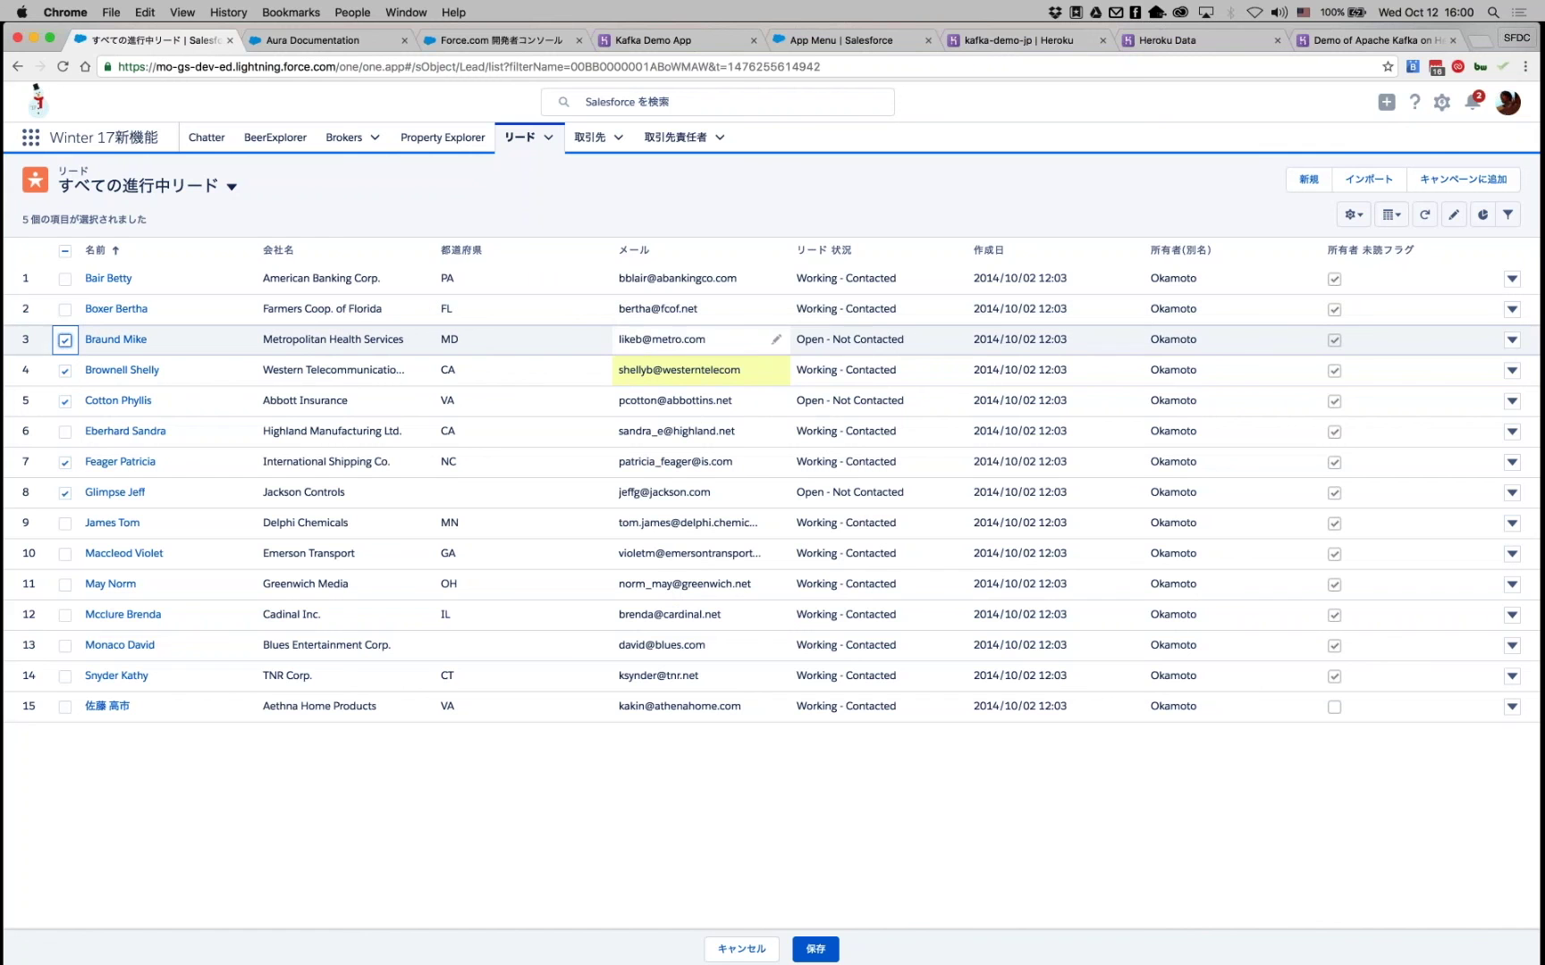
pyautogui.doubleClick(686, 341)
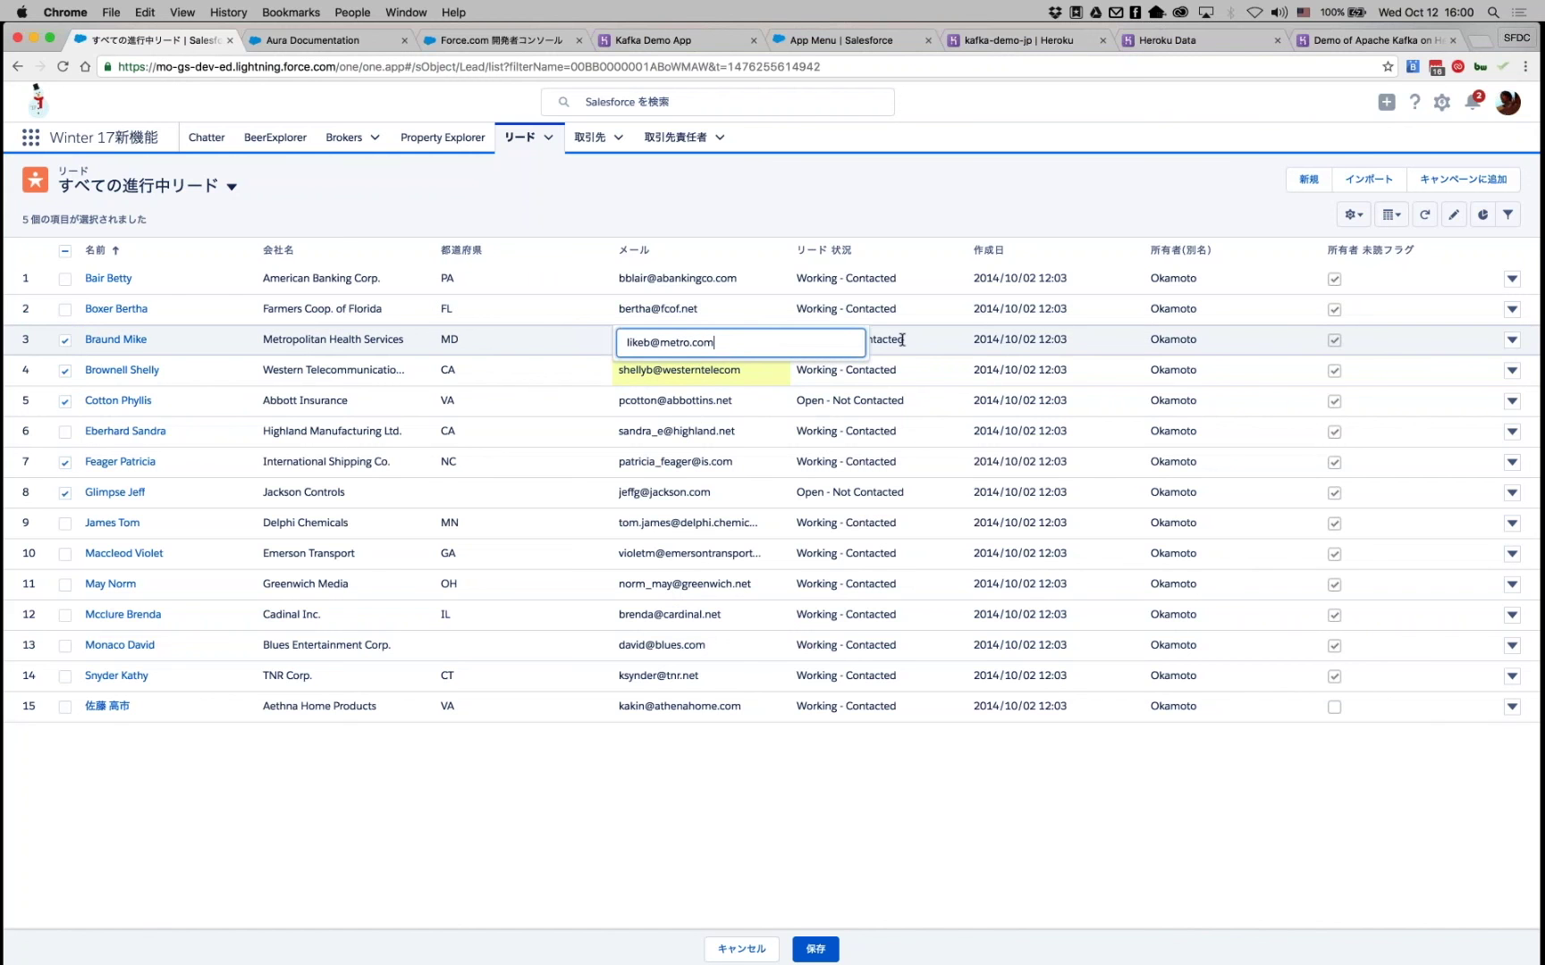
pyautogui.press('Escape')
pyautogui.click(1512, 341)
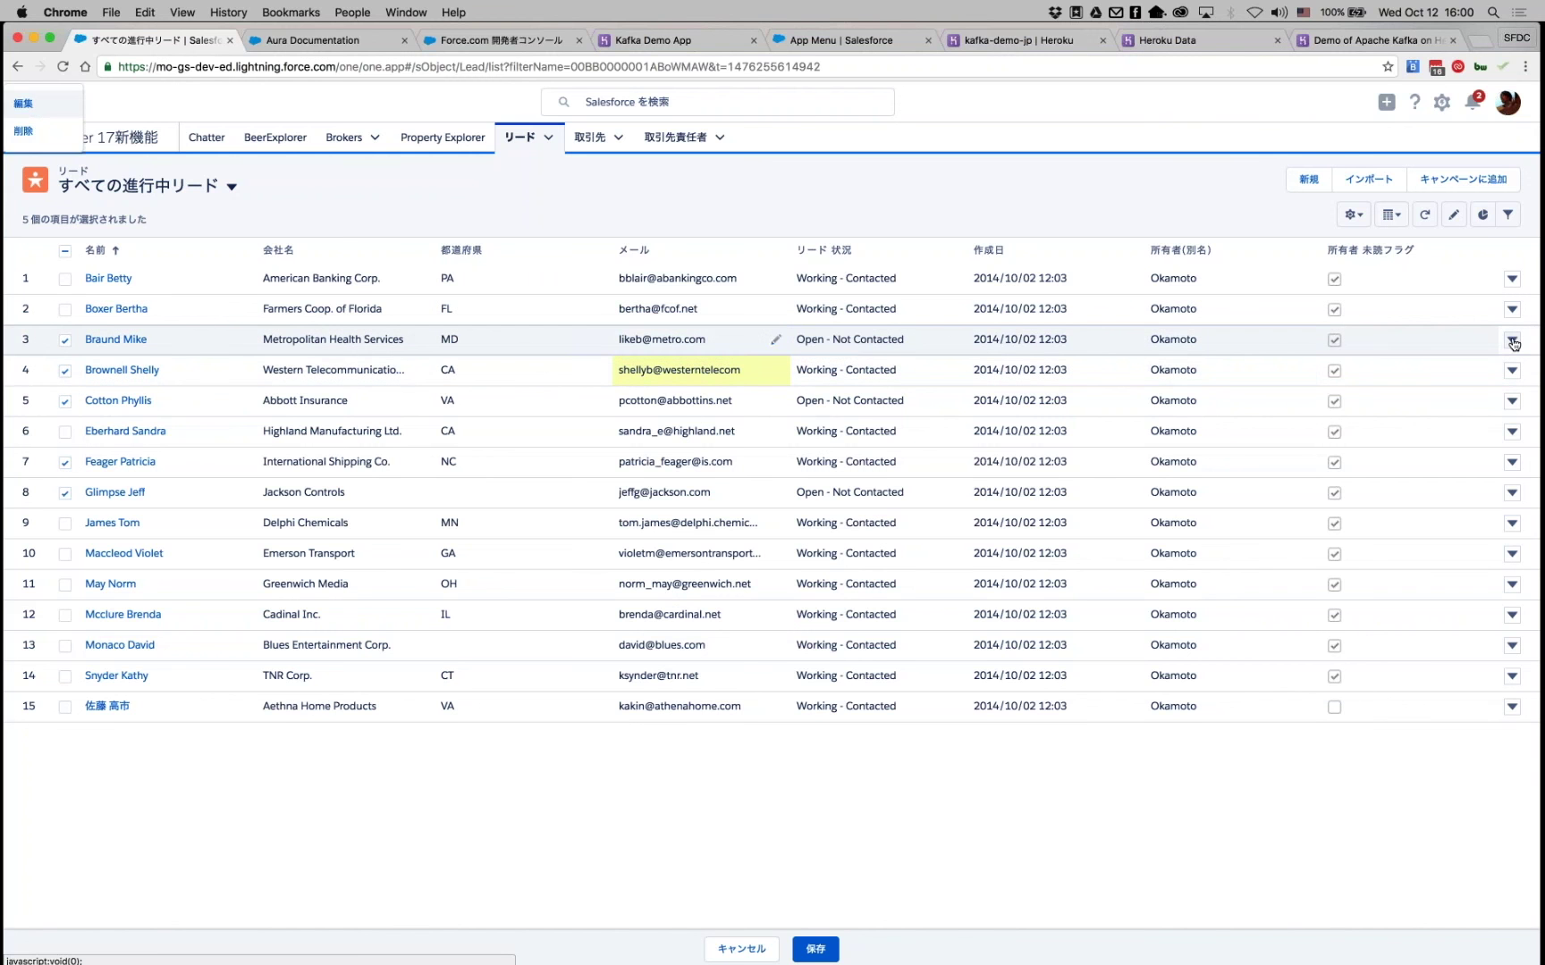
pyautogui.click(1511, 341)
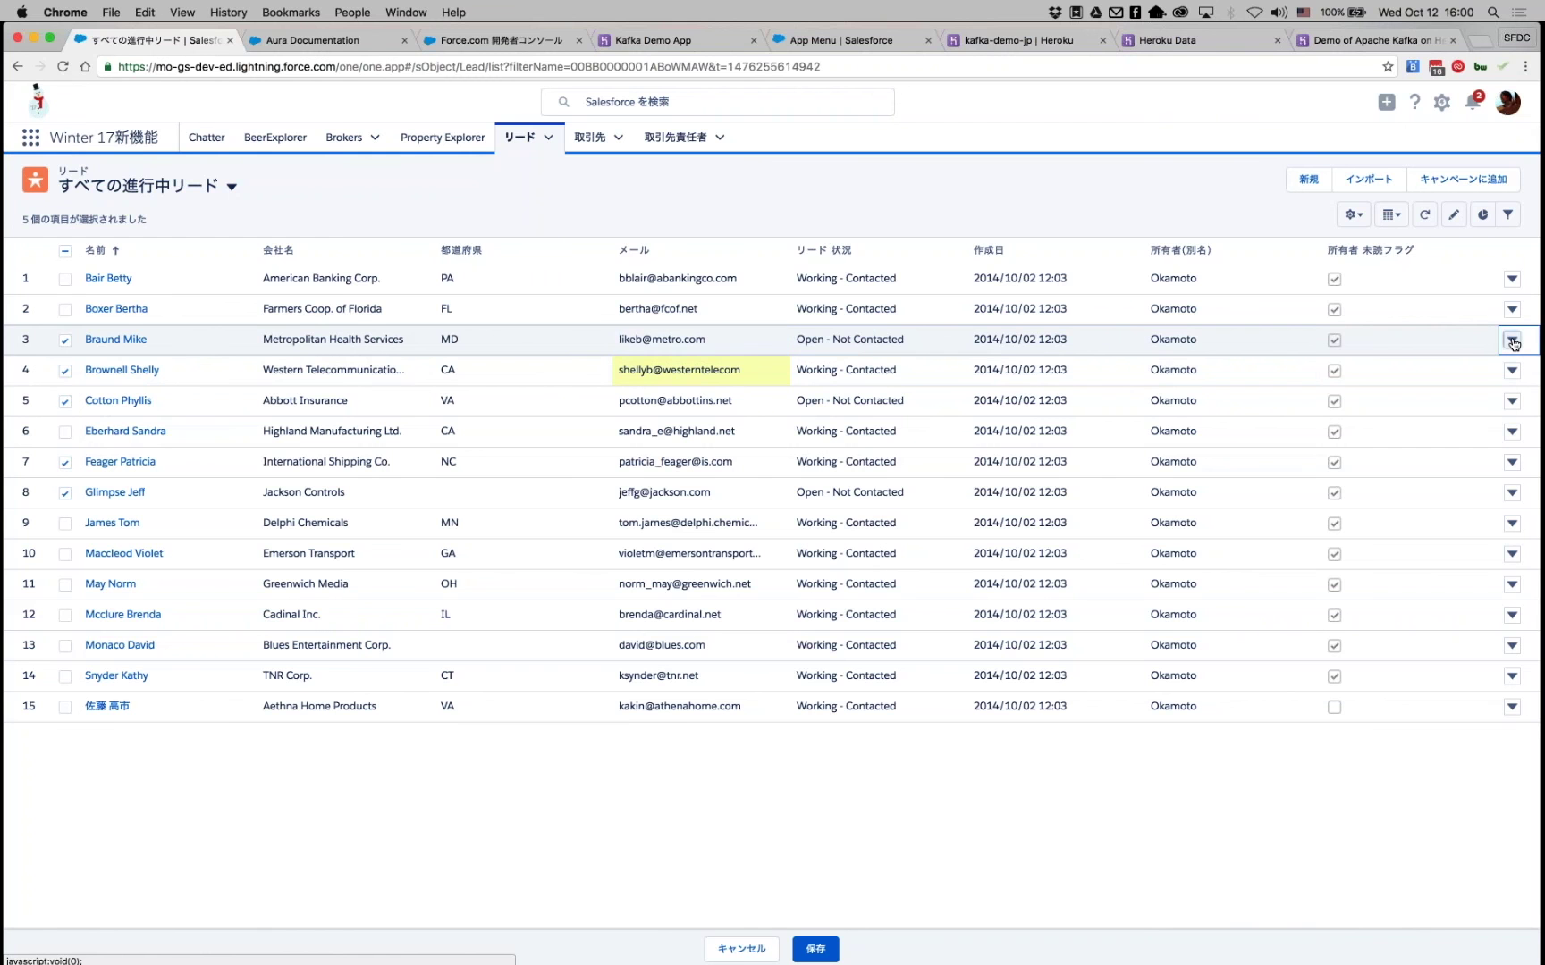
# Check the row actions available for the fourth lead and leave them unused.
pyautogui.click(1512, 370)
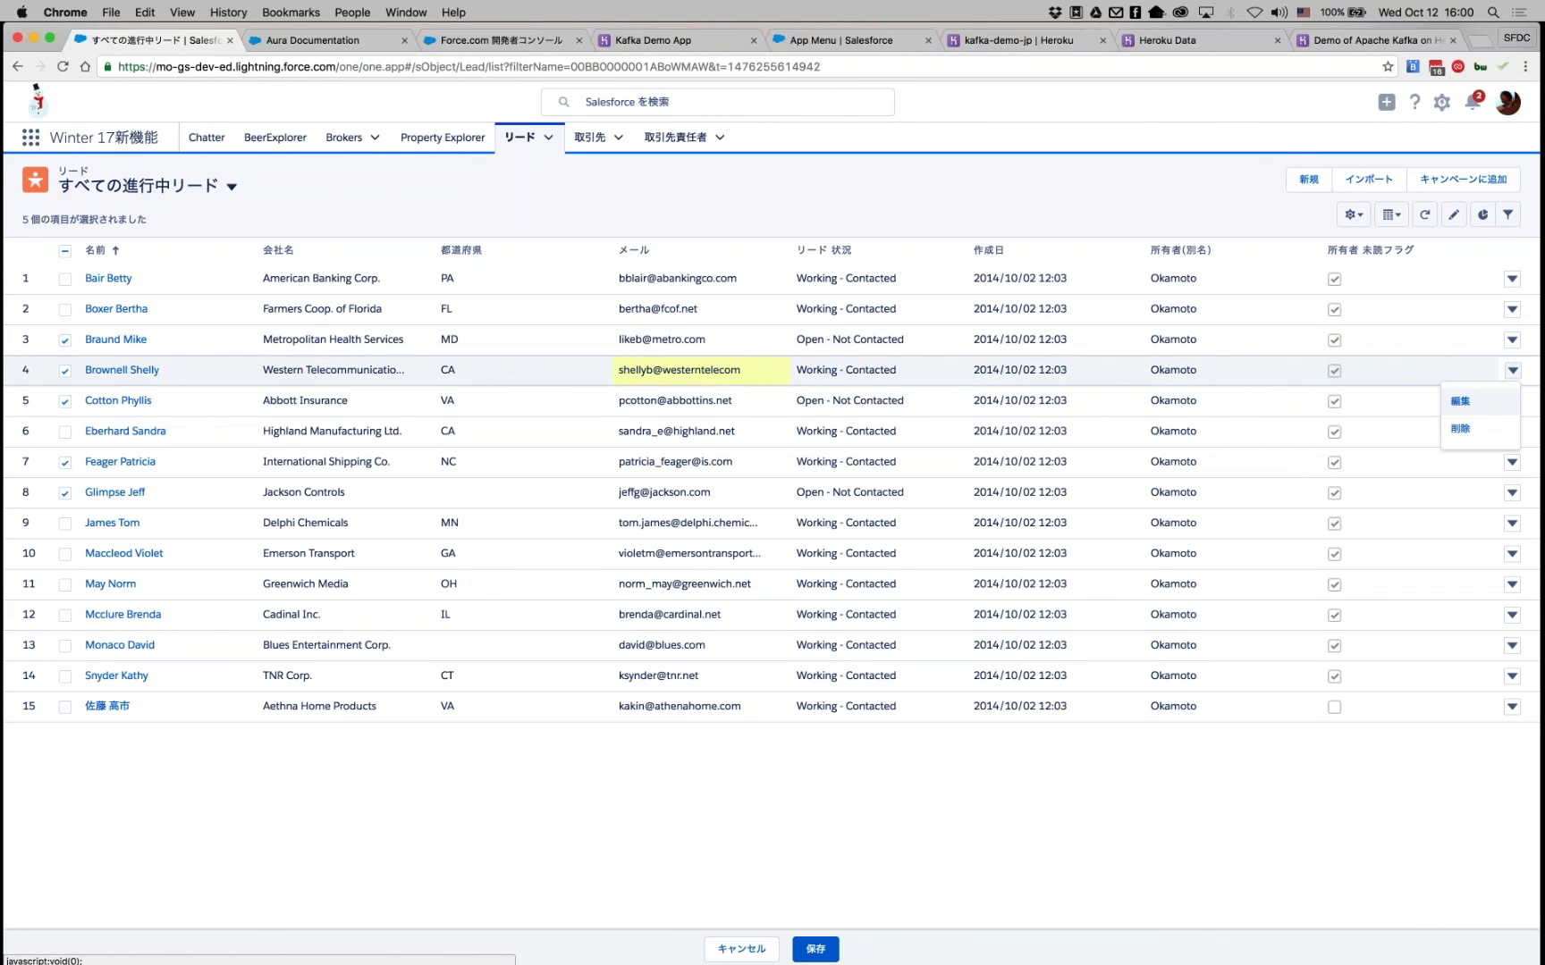
pyautogui.click(459, 190)
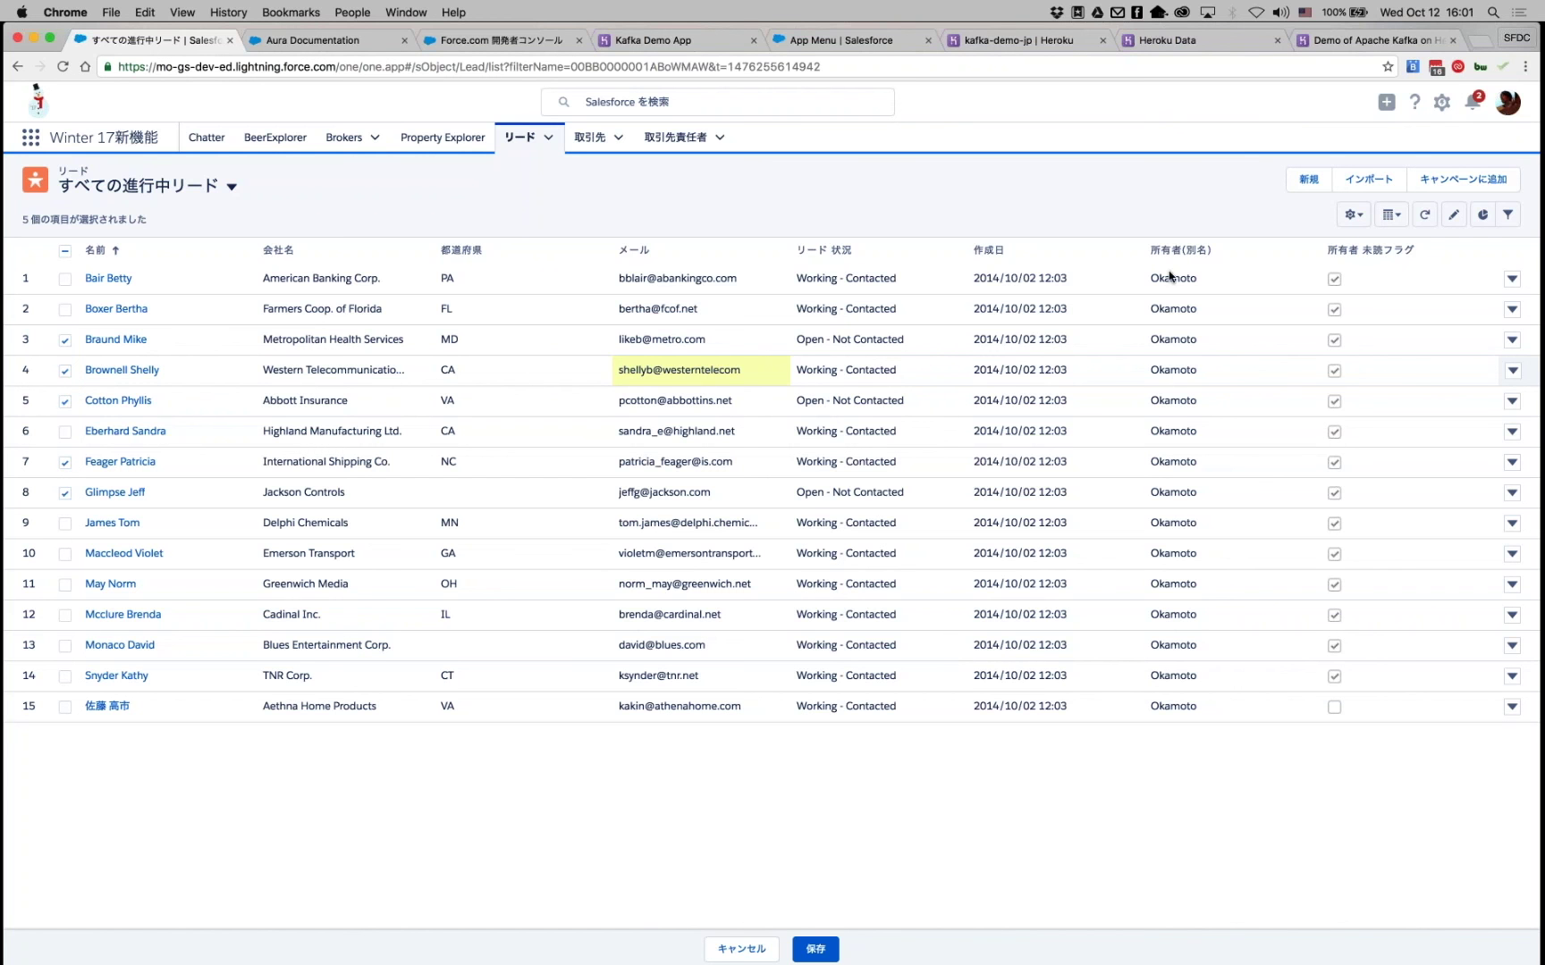
# Leave the lead list for 設定のホーム, discarding the unsaved changes in the list.
pyautogui.click(1441, 102)
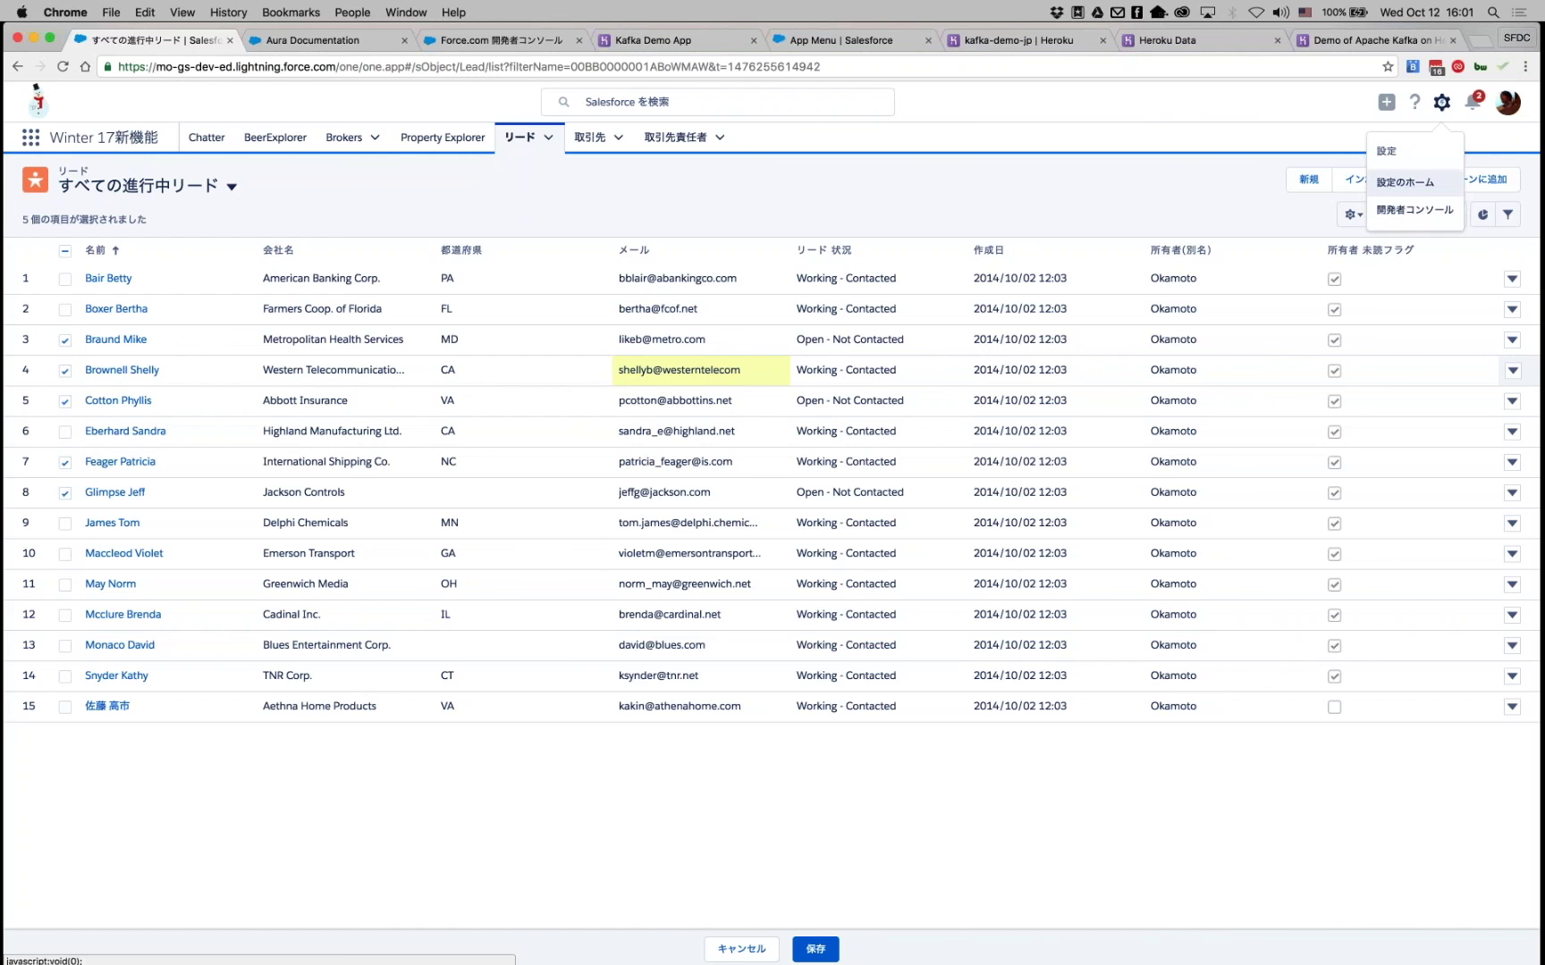
pyautogui.click(1404, 183)
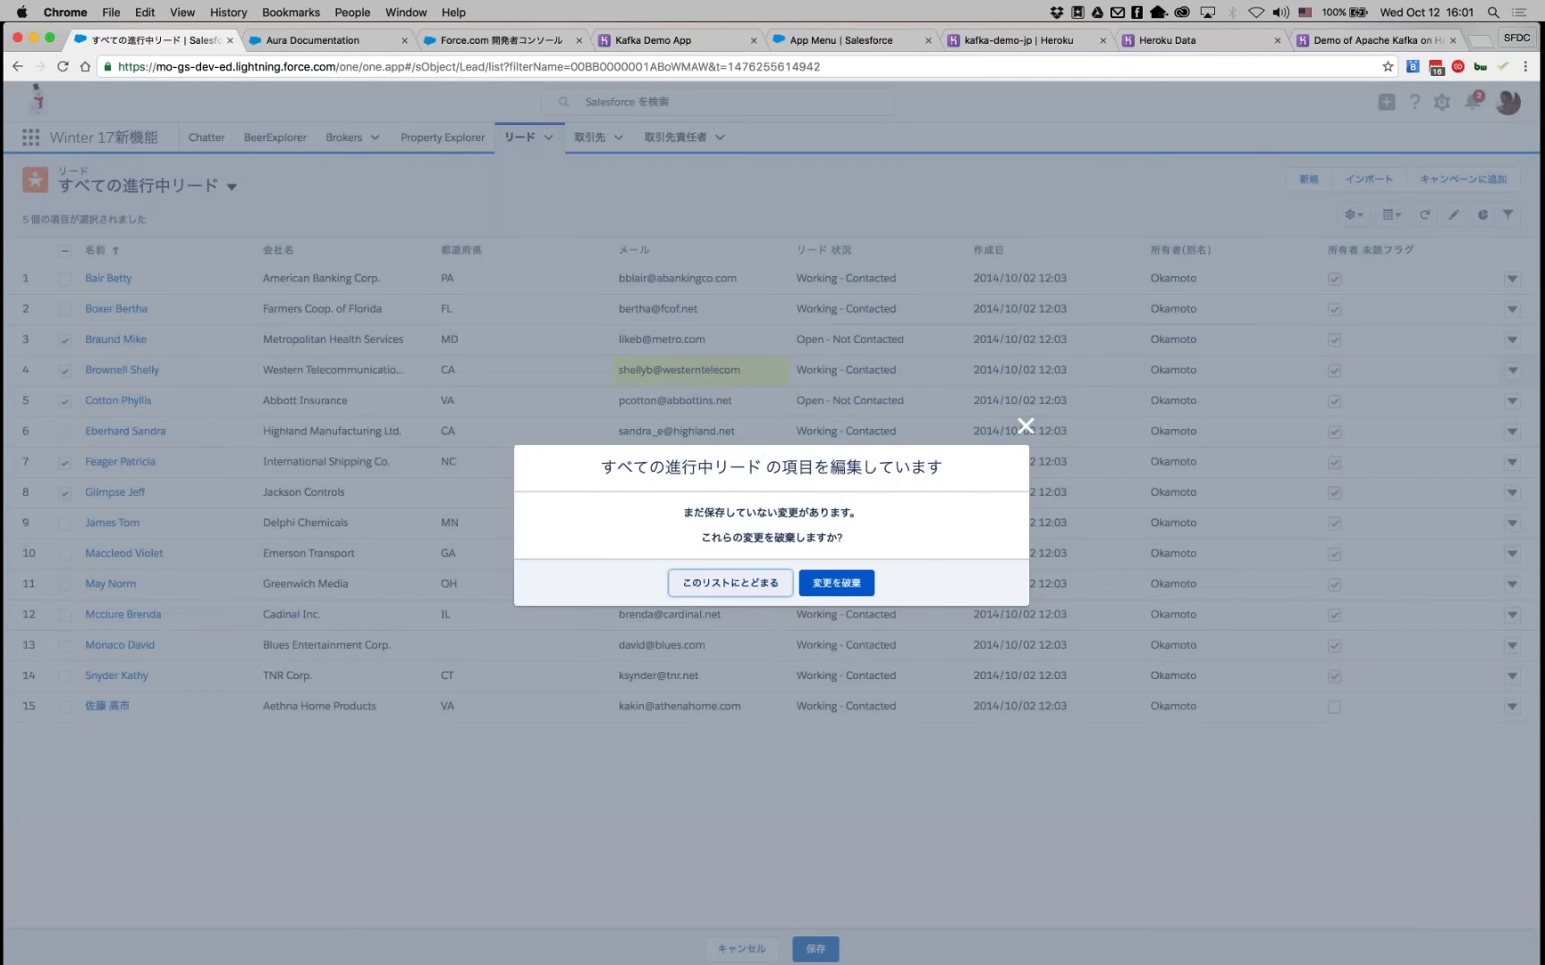
pyautogui.click(715, 583)
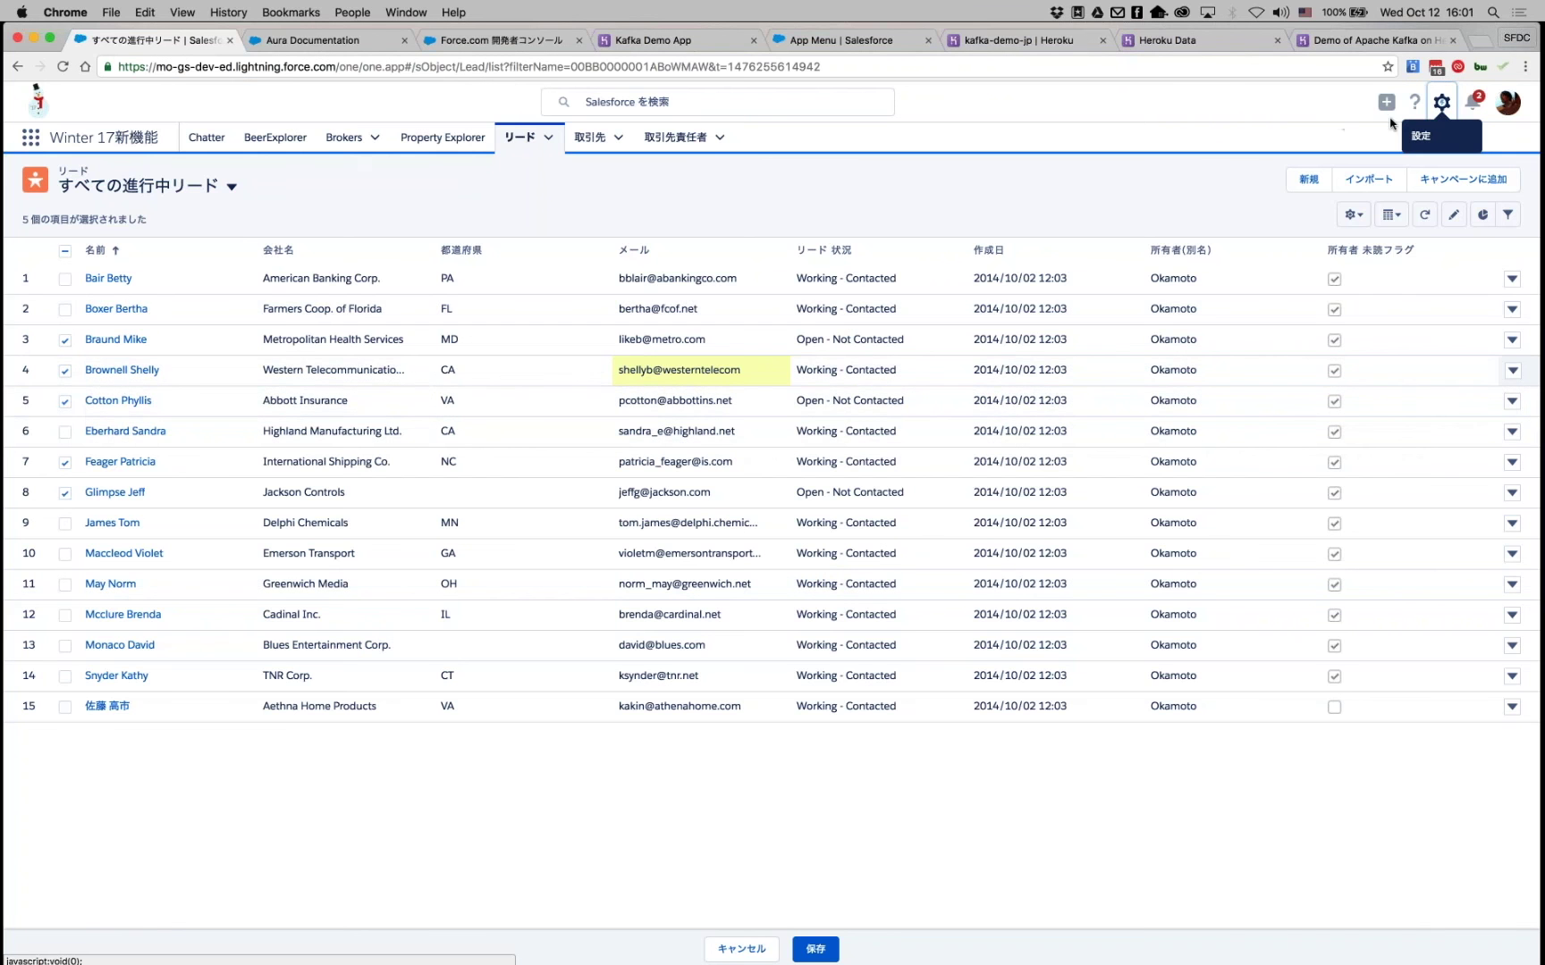
pyautogui.click(1457, 104)
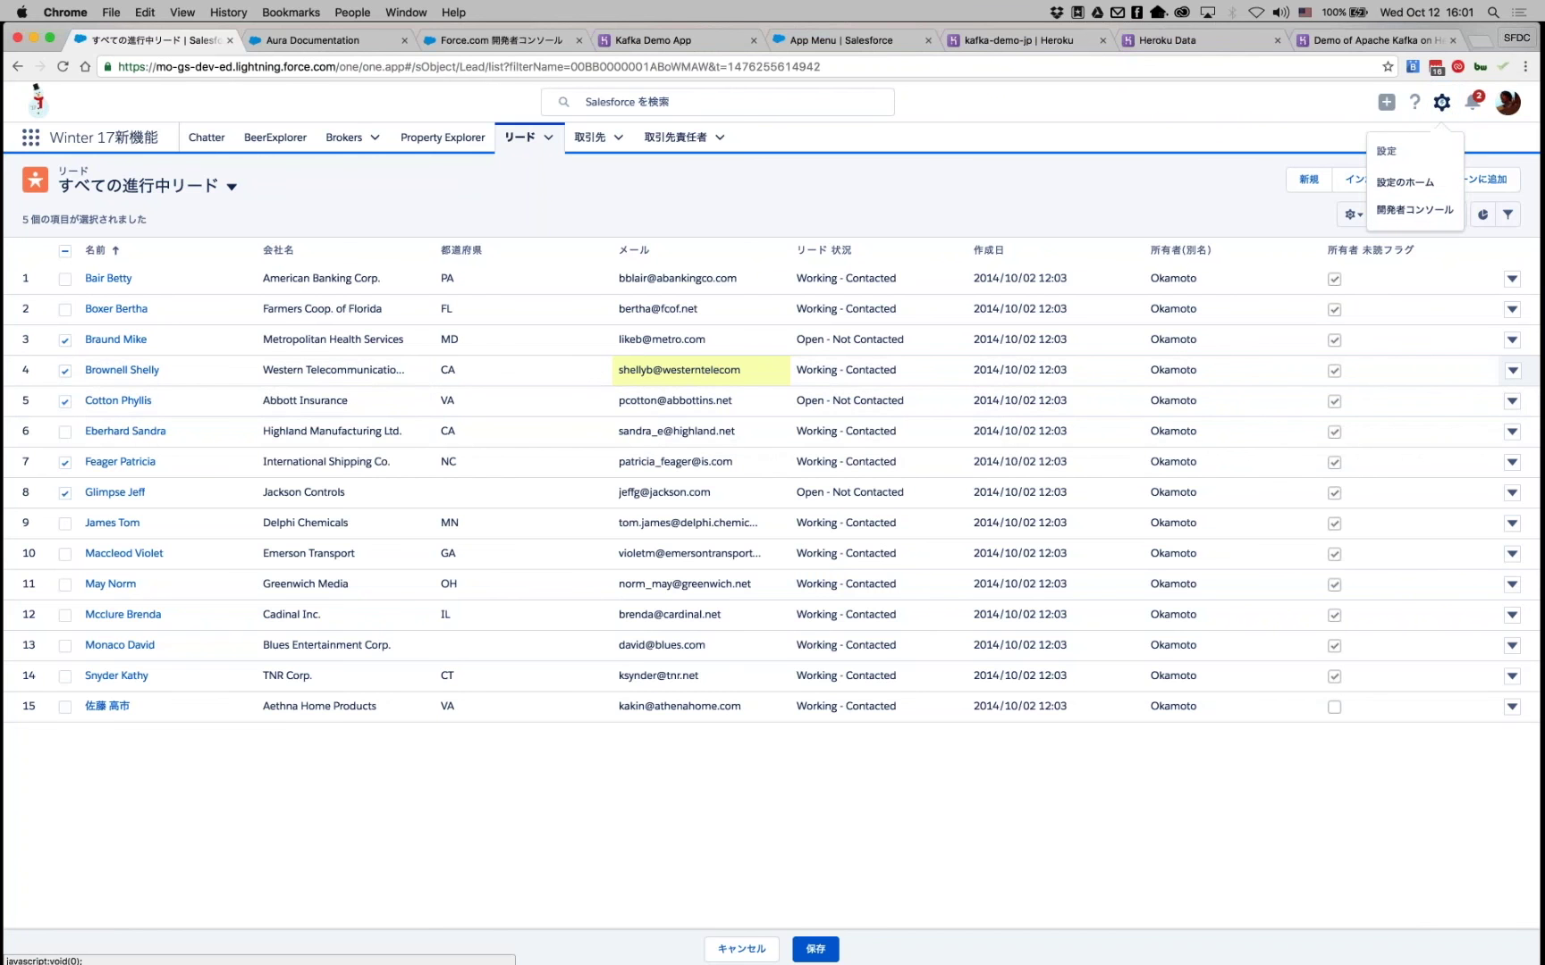
pyautogui.click(1404, 182)
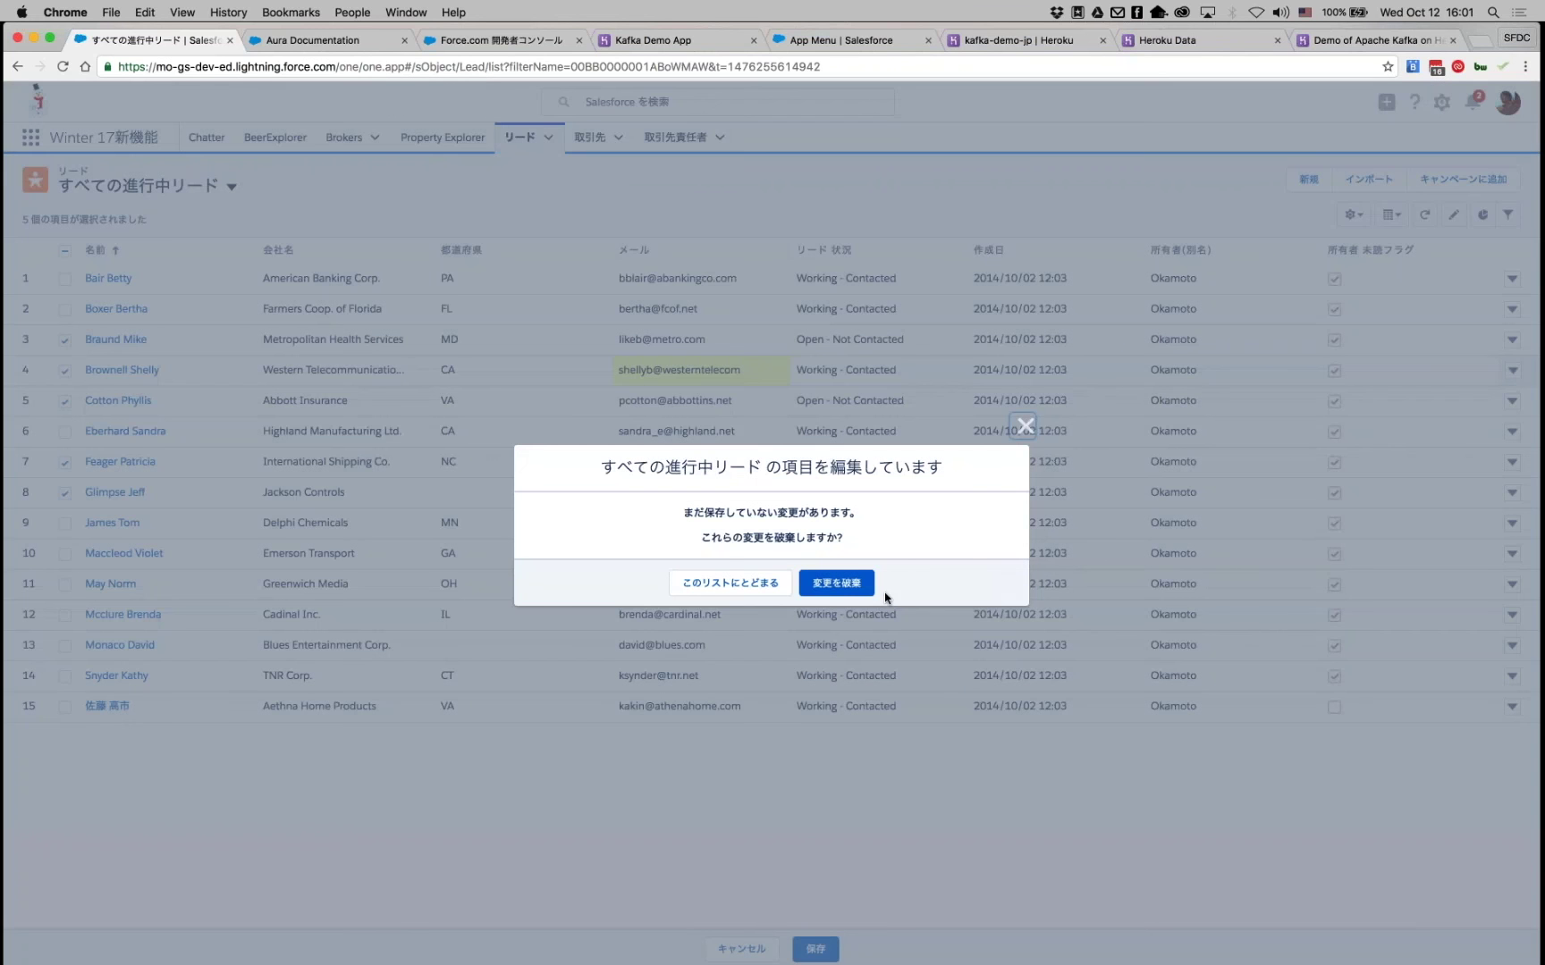
pyautogui.click(836, 583)
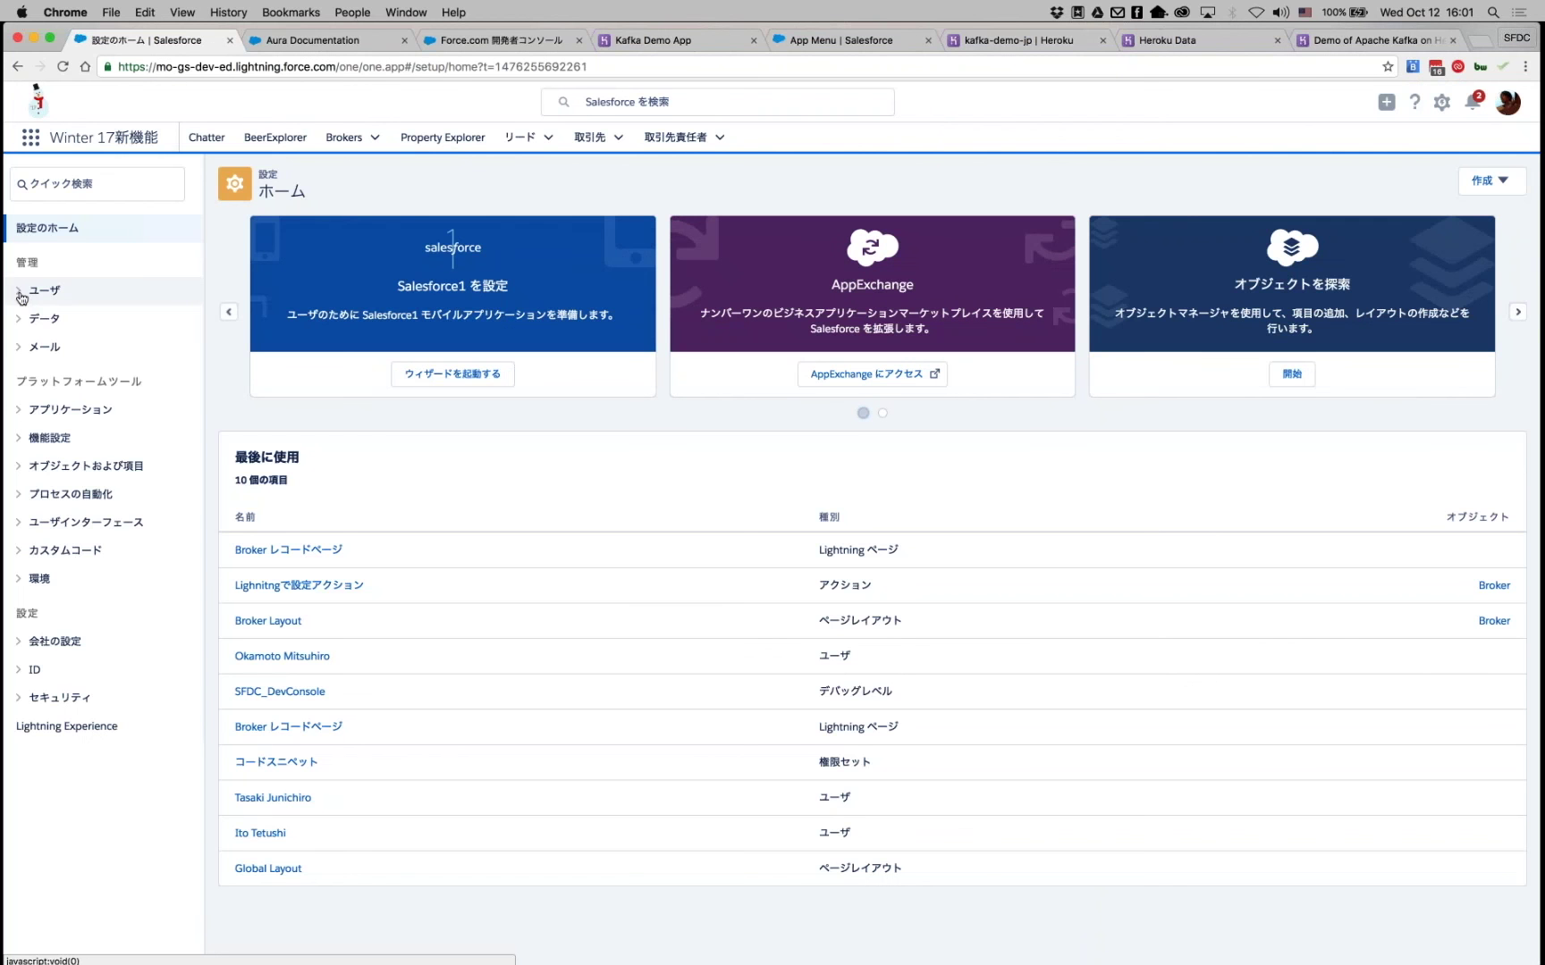
# Open the システム権限 of the LightningLogin permission set and examine the Lightning Login ユーザ permission.
pyautogui.click(21, 291)
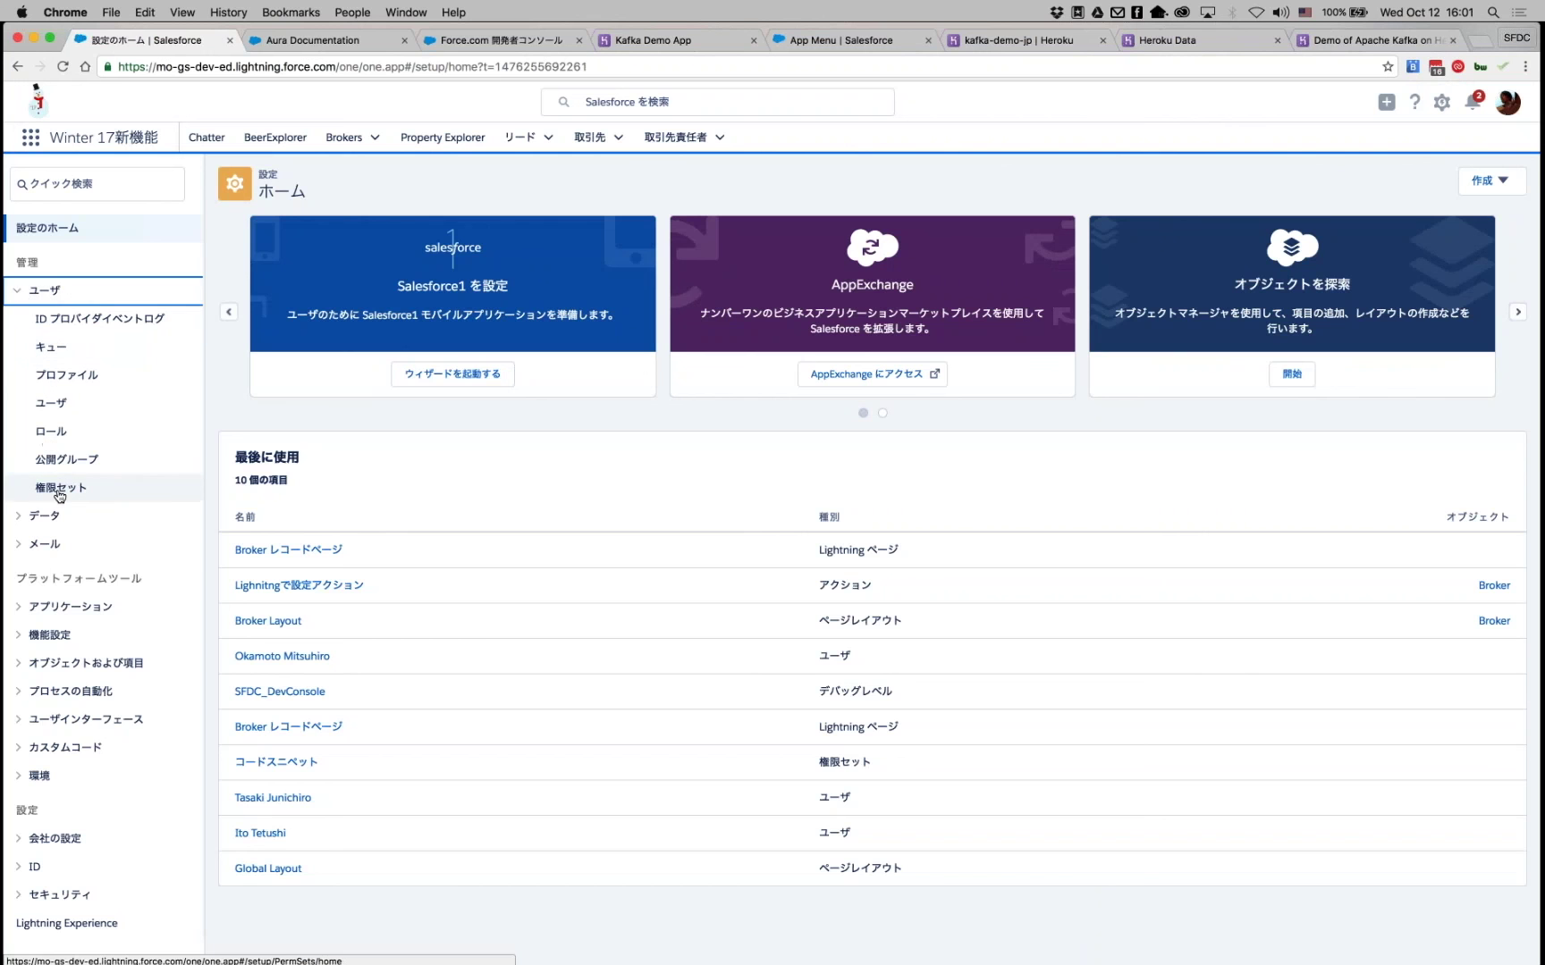
pyautogui.click(59, 489)
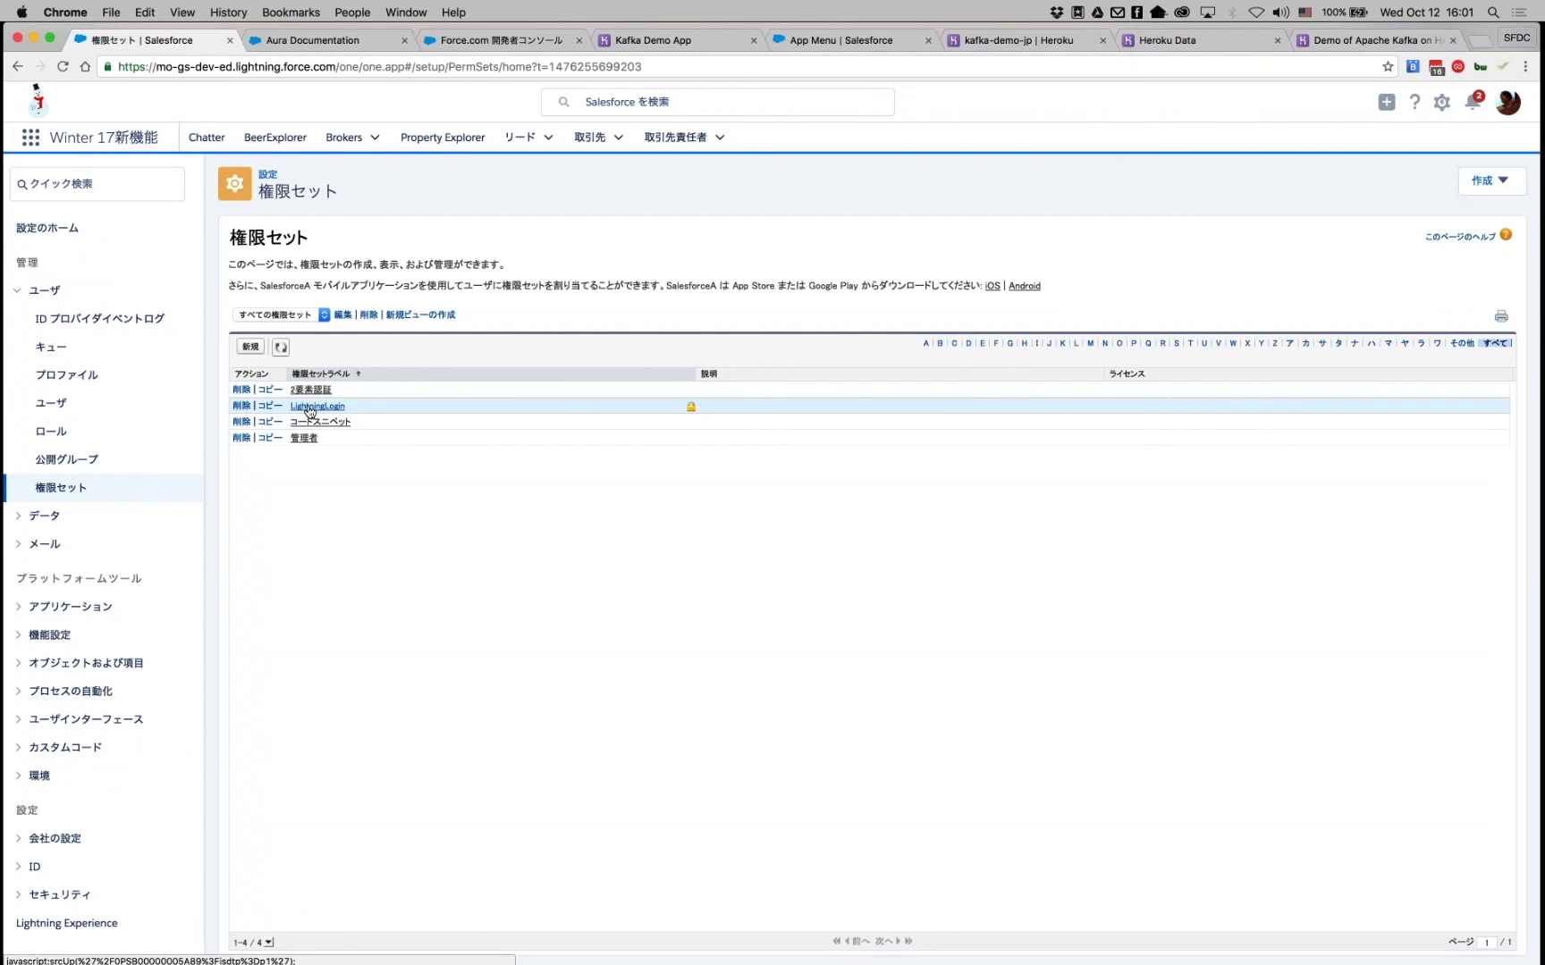
pyautogui.click(309, 409)
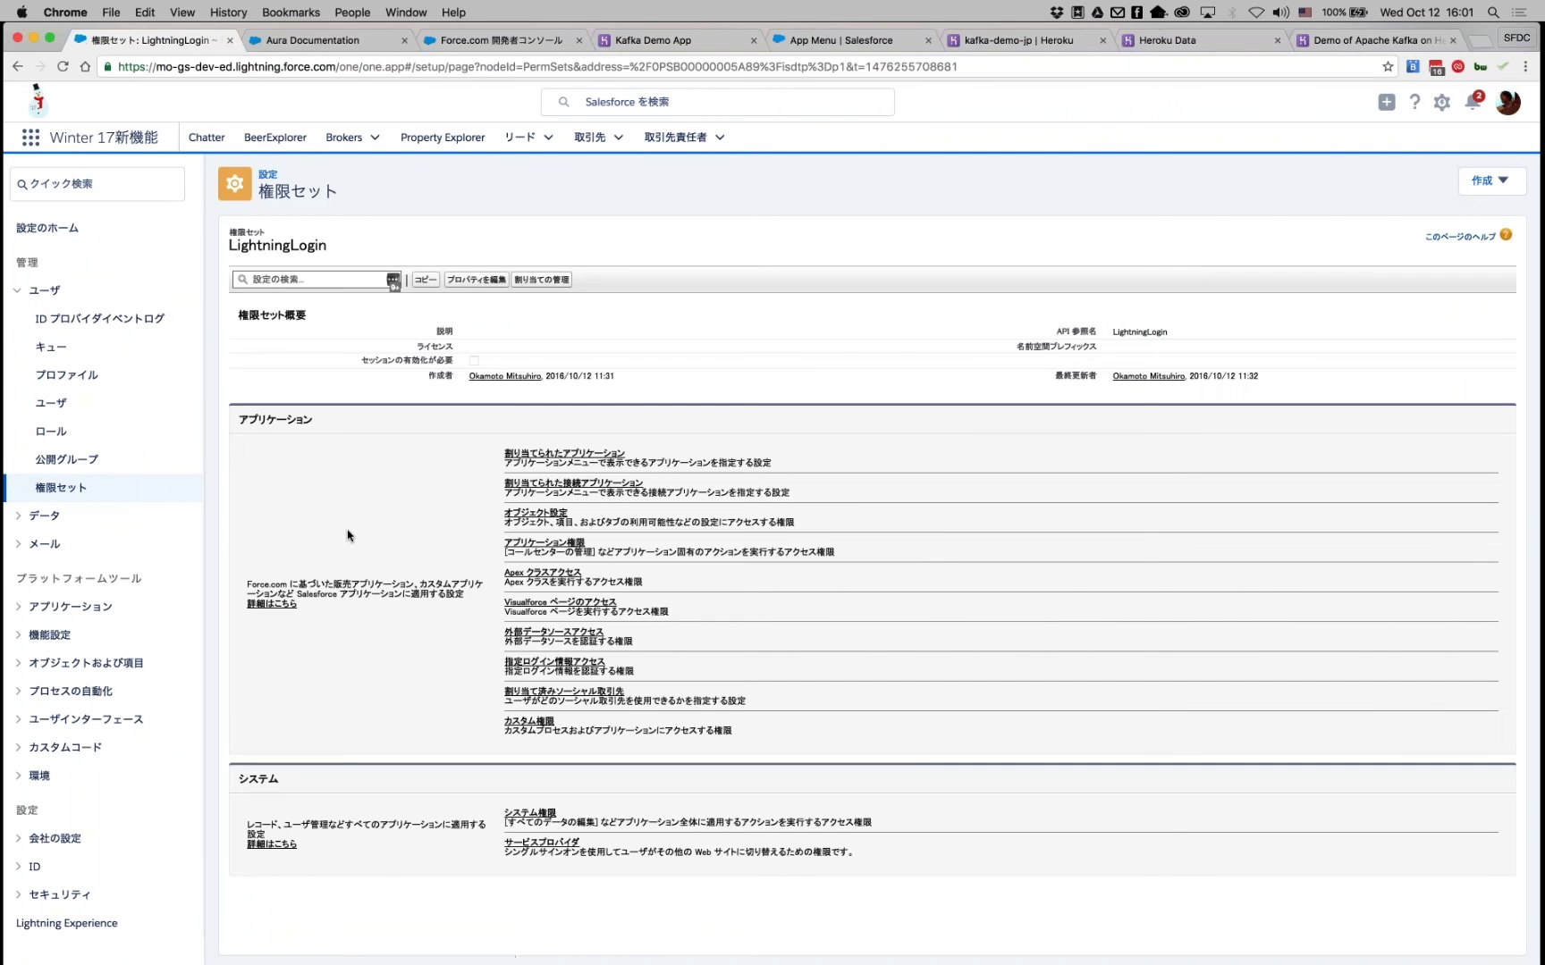
pyautogui.click(531, 813)
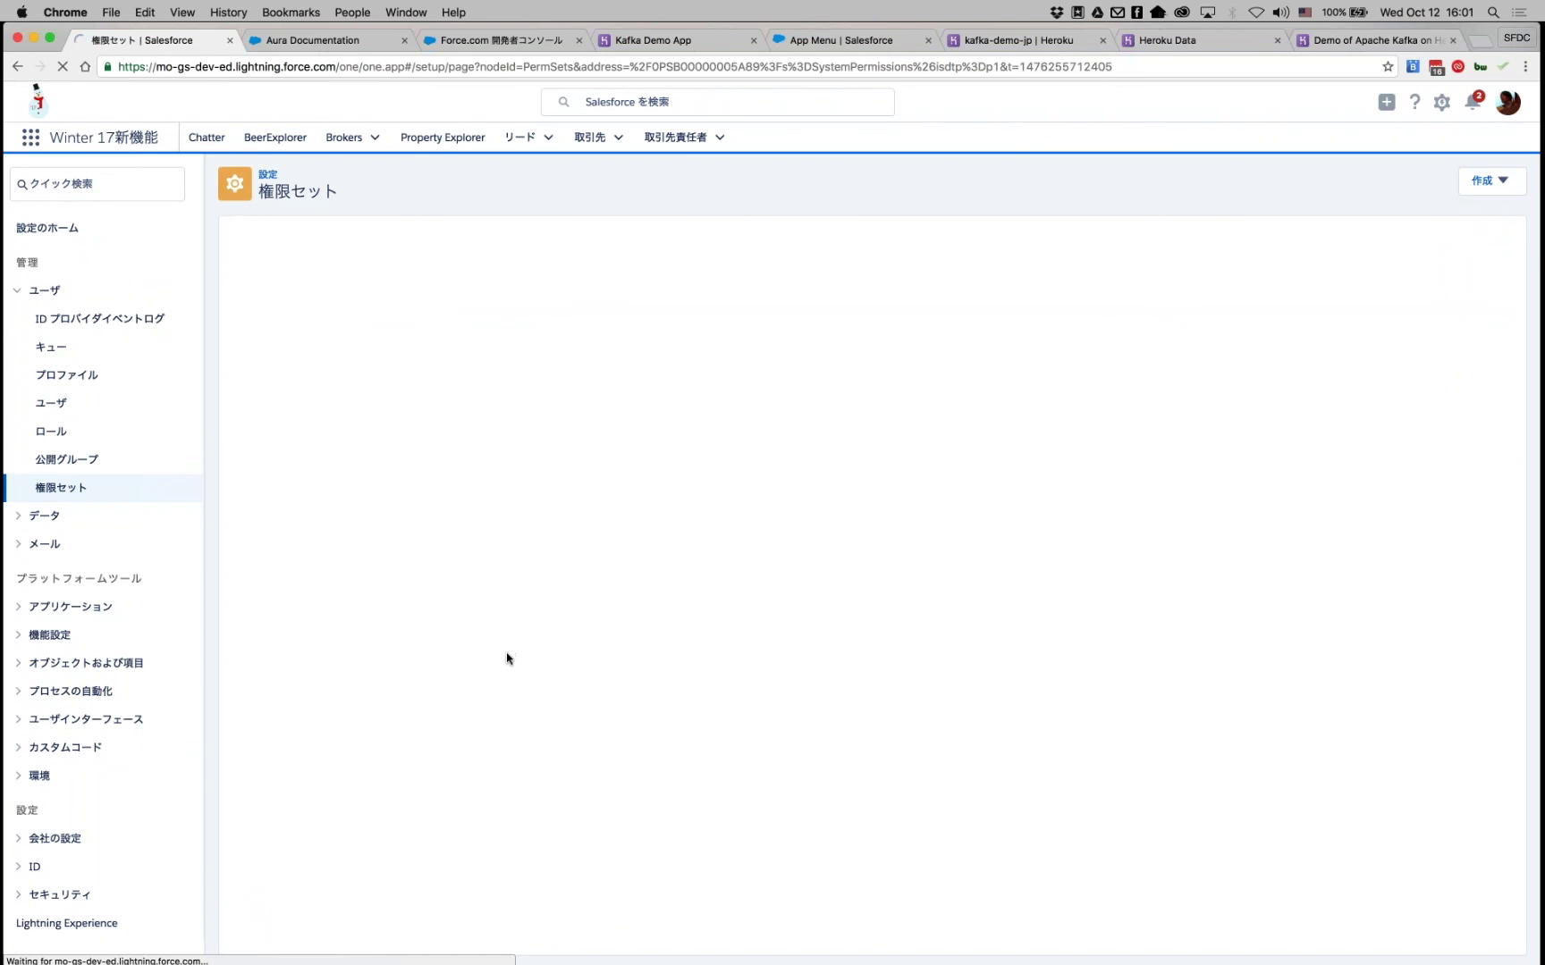
pyautogui.scroll(-1, 507, 659)
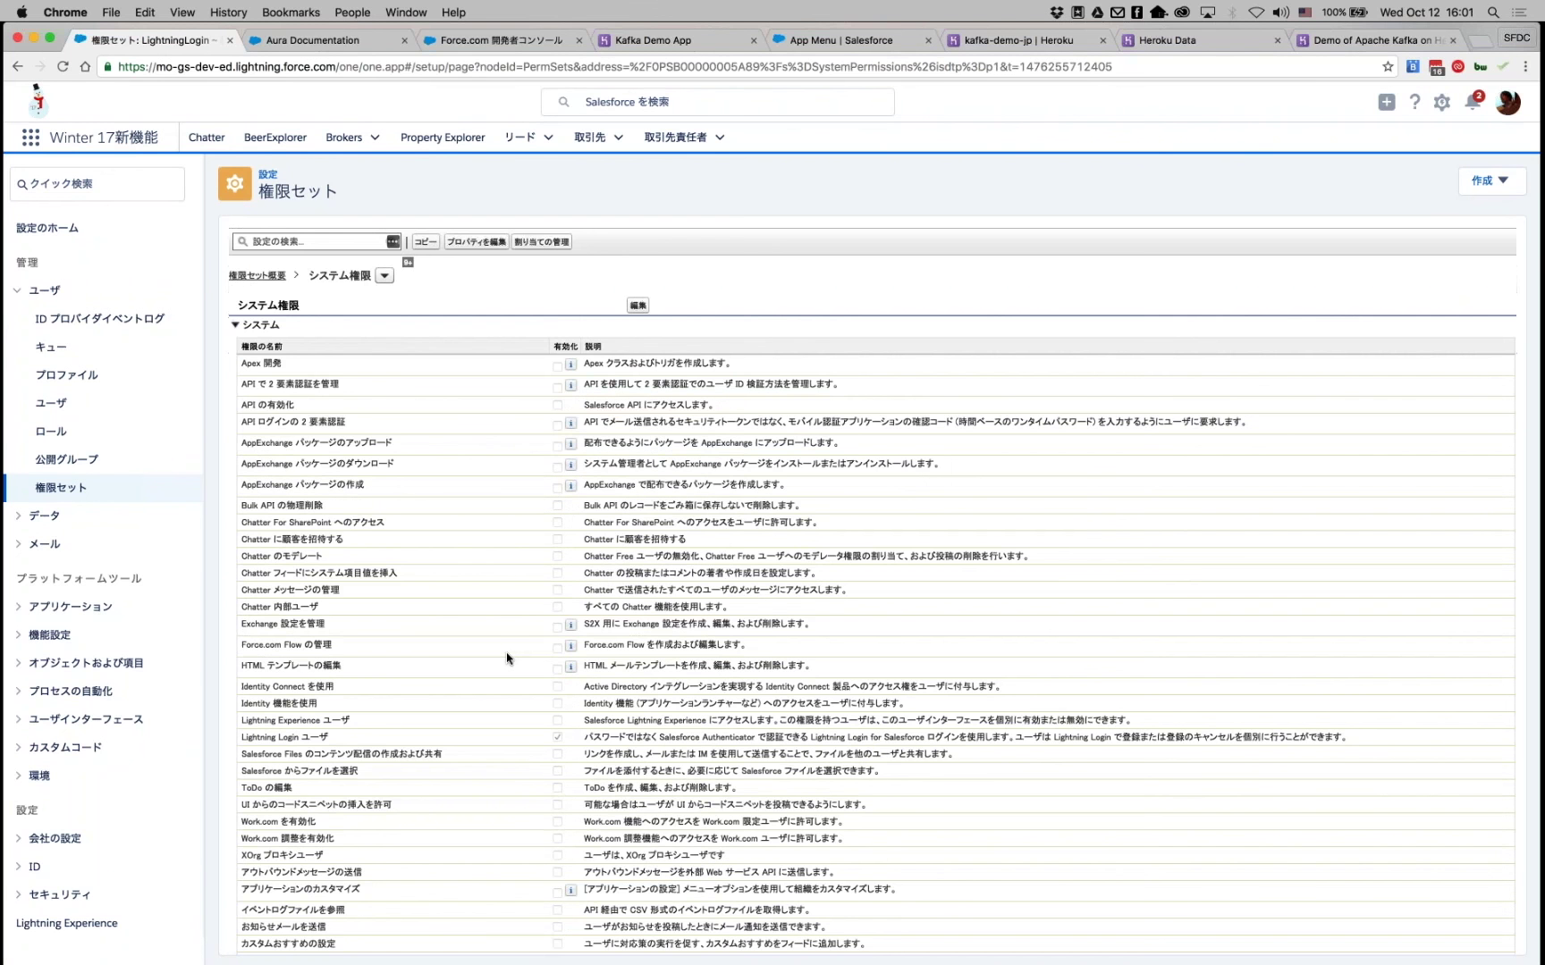
pyautogui.scroll(-2, 507, 659)
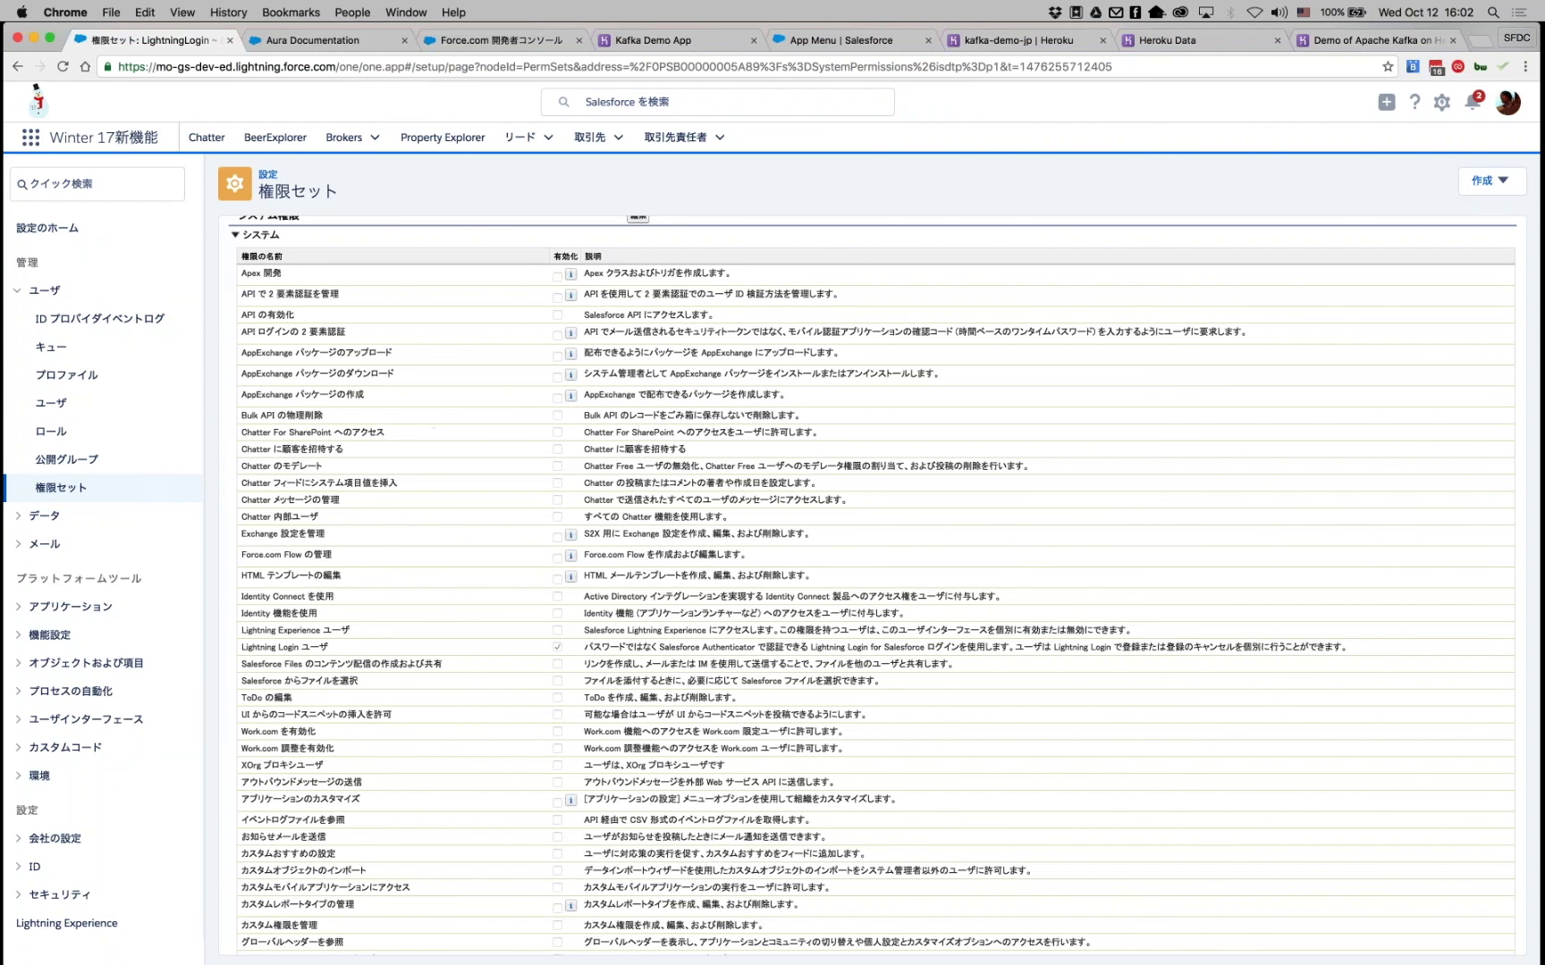
# Open the システム権限 of the 2要素認証 permission set and examine the ユーザインターフェースログインの 2 要素認証 permission.
pyautogui.click(61, 487)
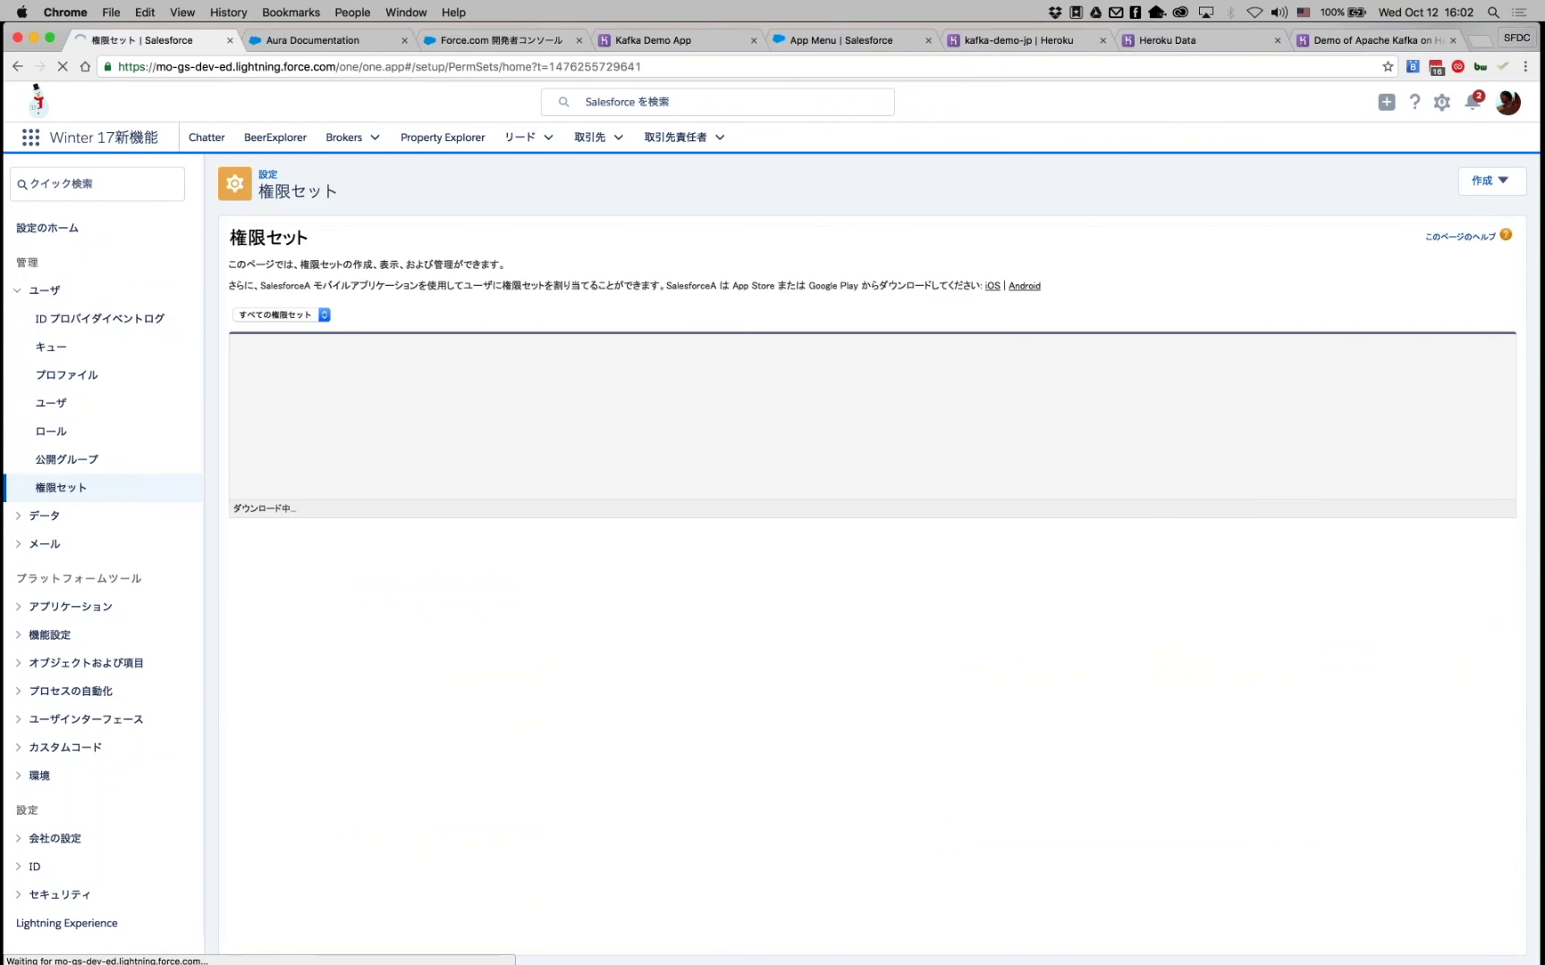
pyautogui.click(312, 390)
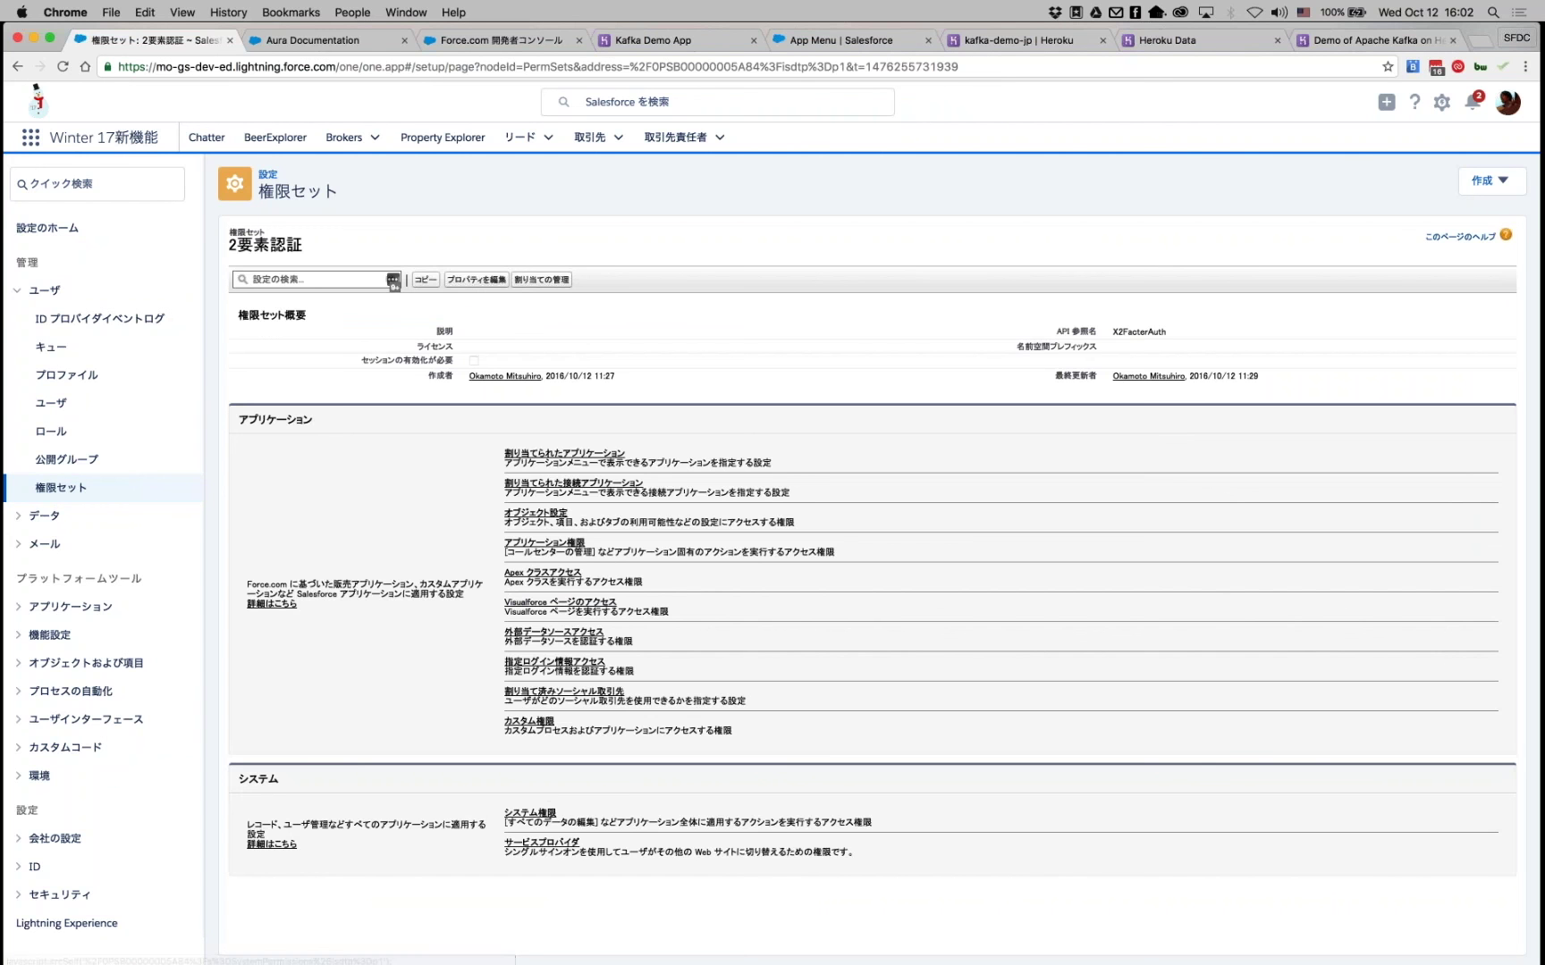
pyautogui.click(529, 813)
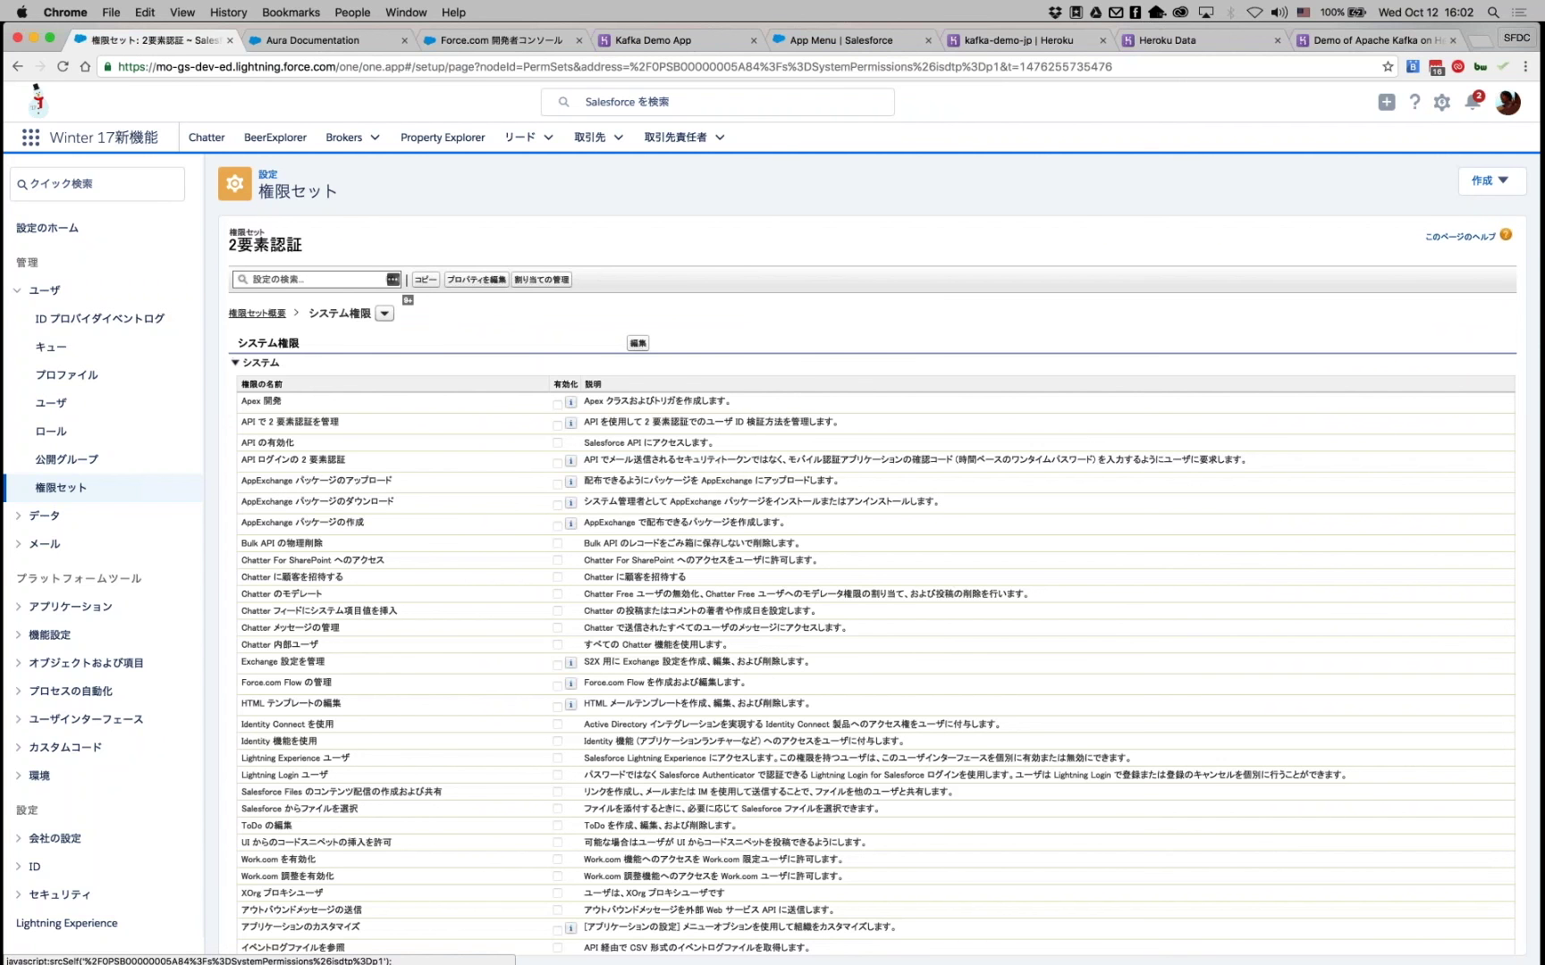
pyautogui.scroll(-3, 872, 581)
pyautogui.scroll(-7, 872, 581)
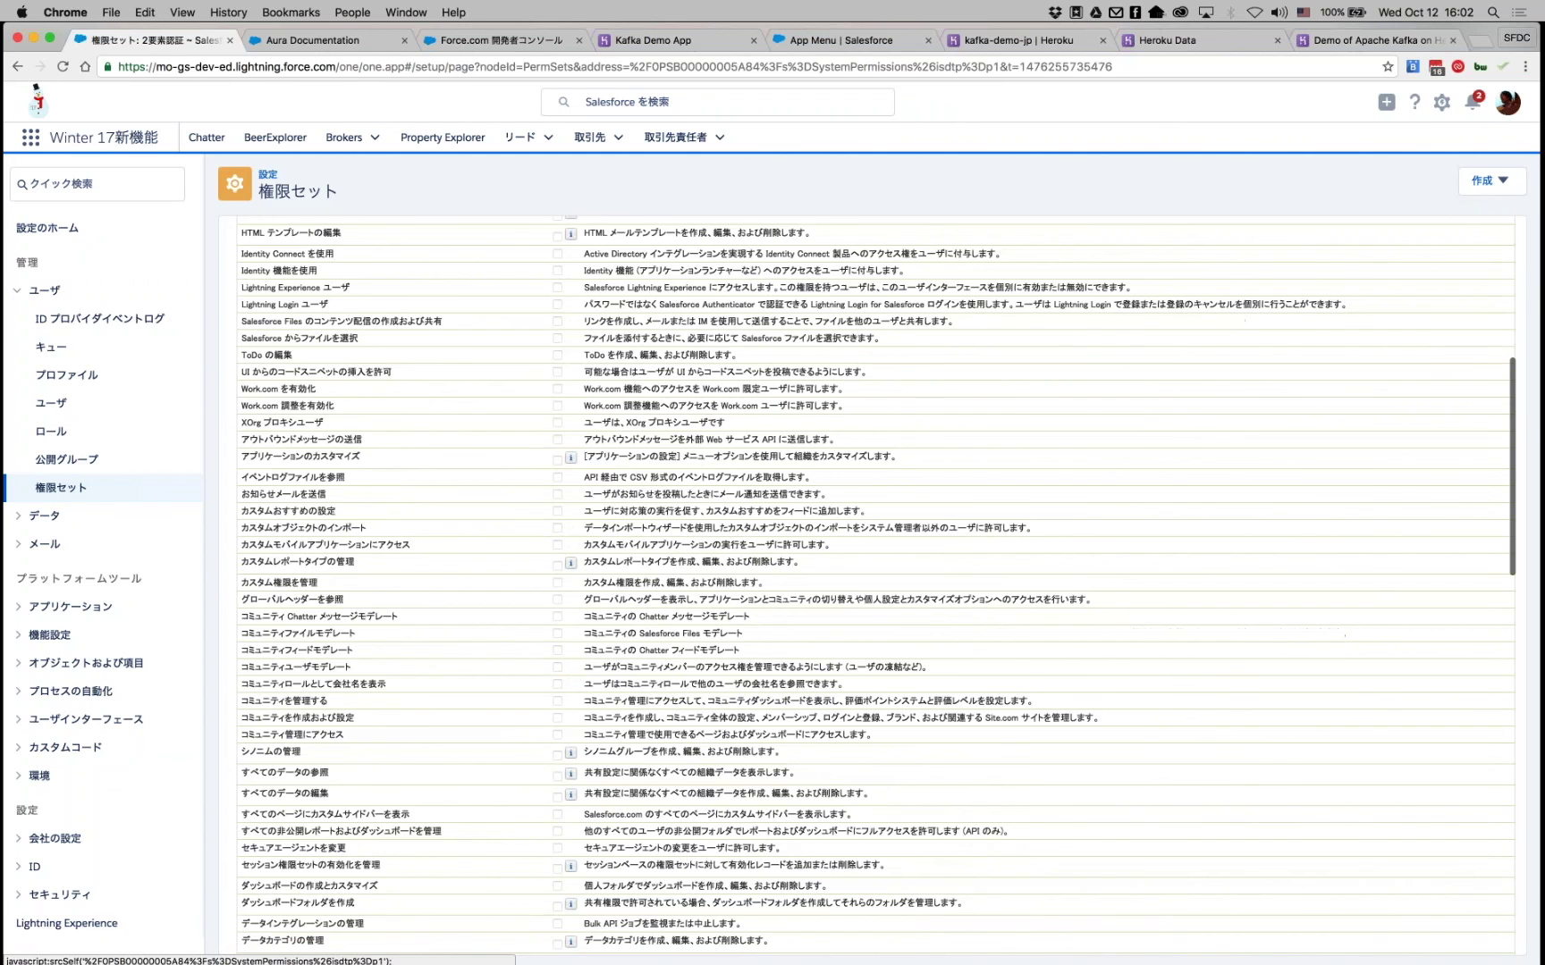
pyautogui.scroll(-15, 375, 597)
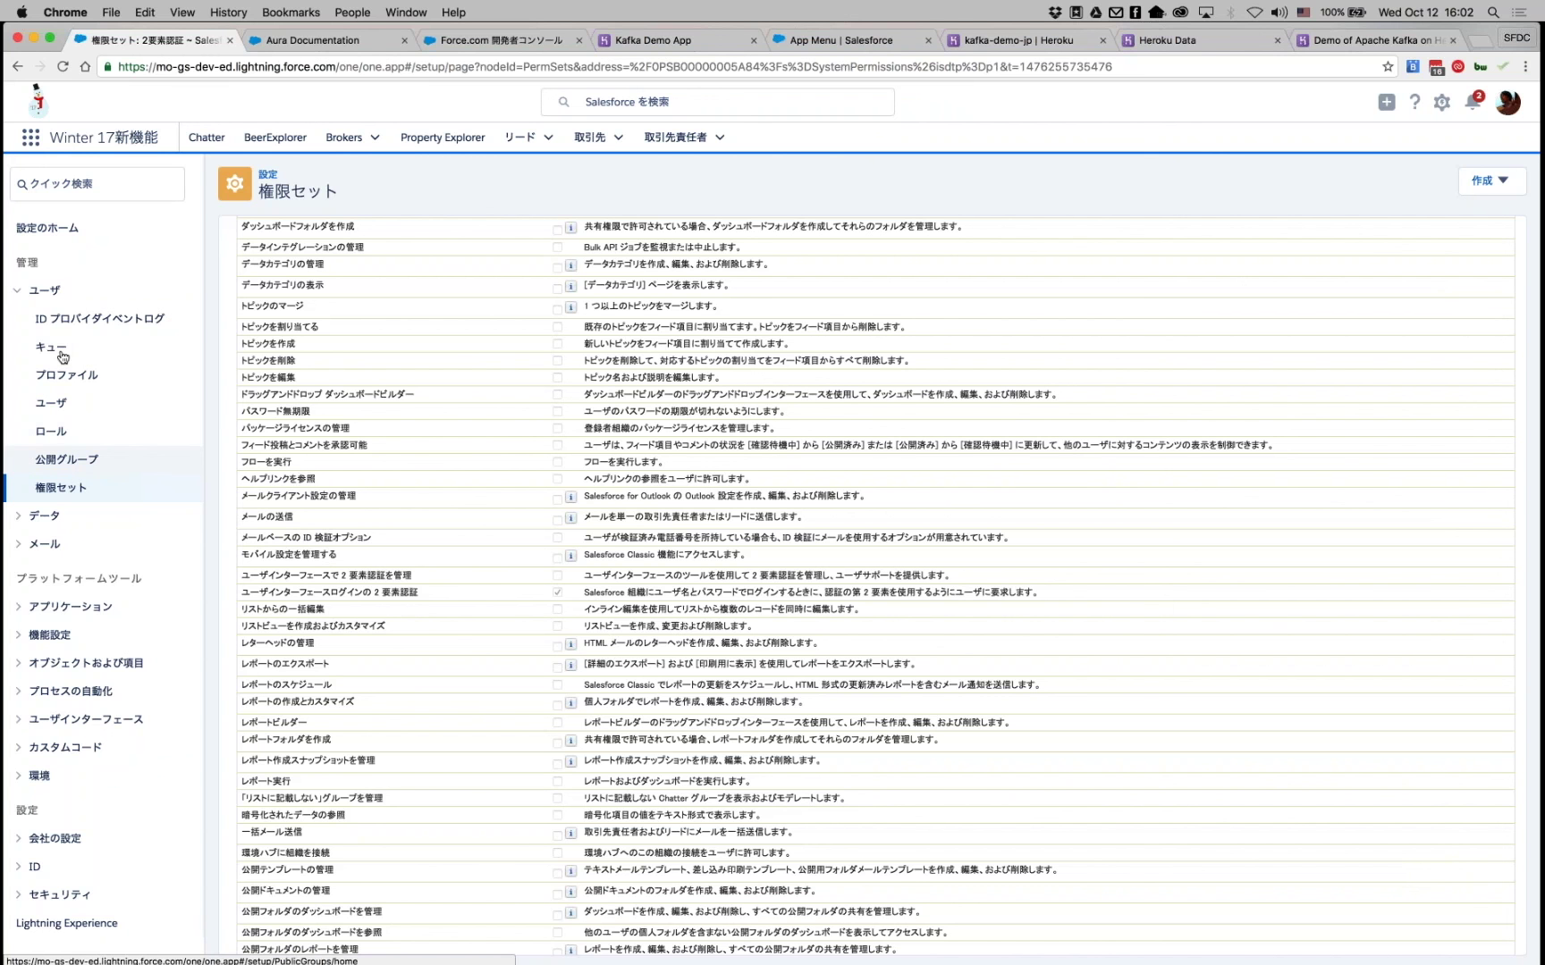
# Search the setup items for セキュリティ, open セッションの設定 and check the Lightning Login を許可 option, leaving it enabled.
pyautogui.click(90, 187)
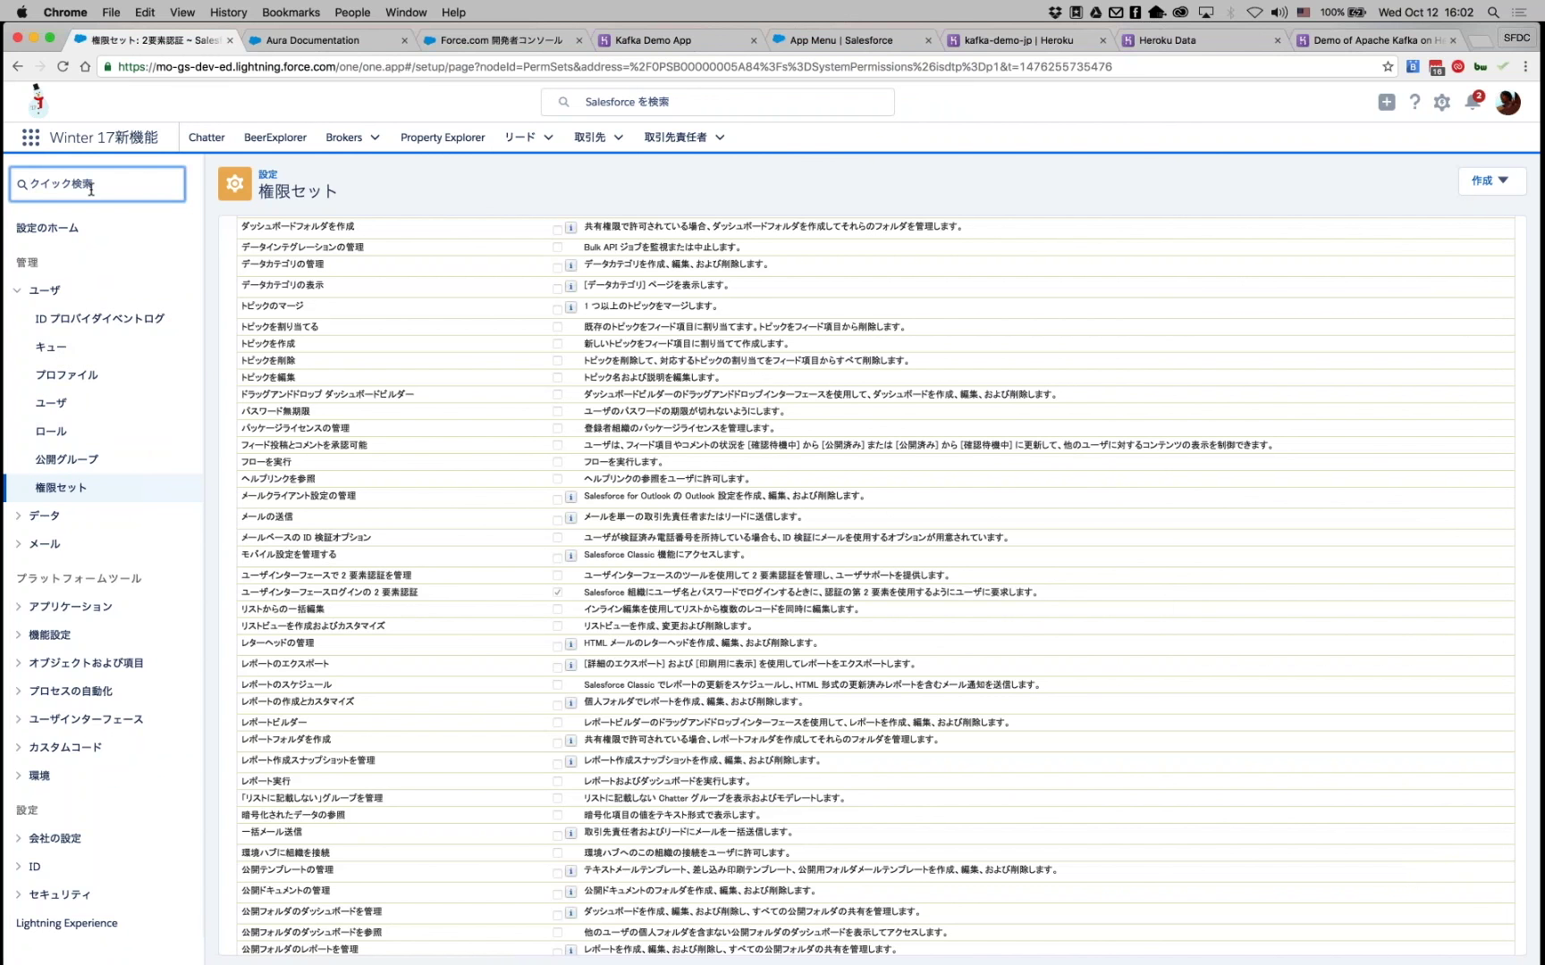
pyautogui.write('sekyurithi')
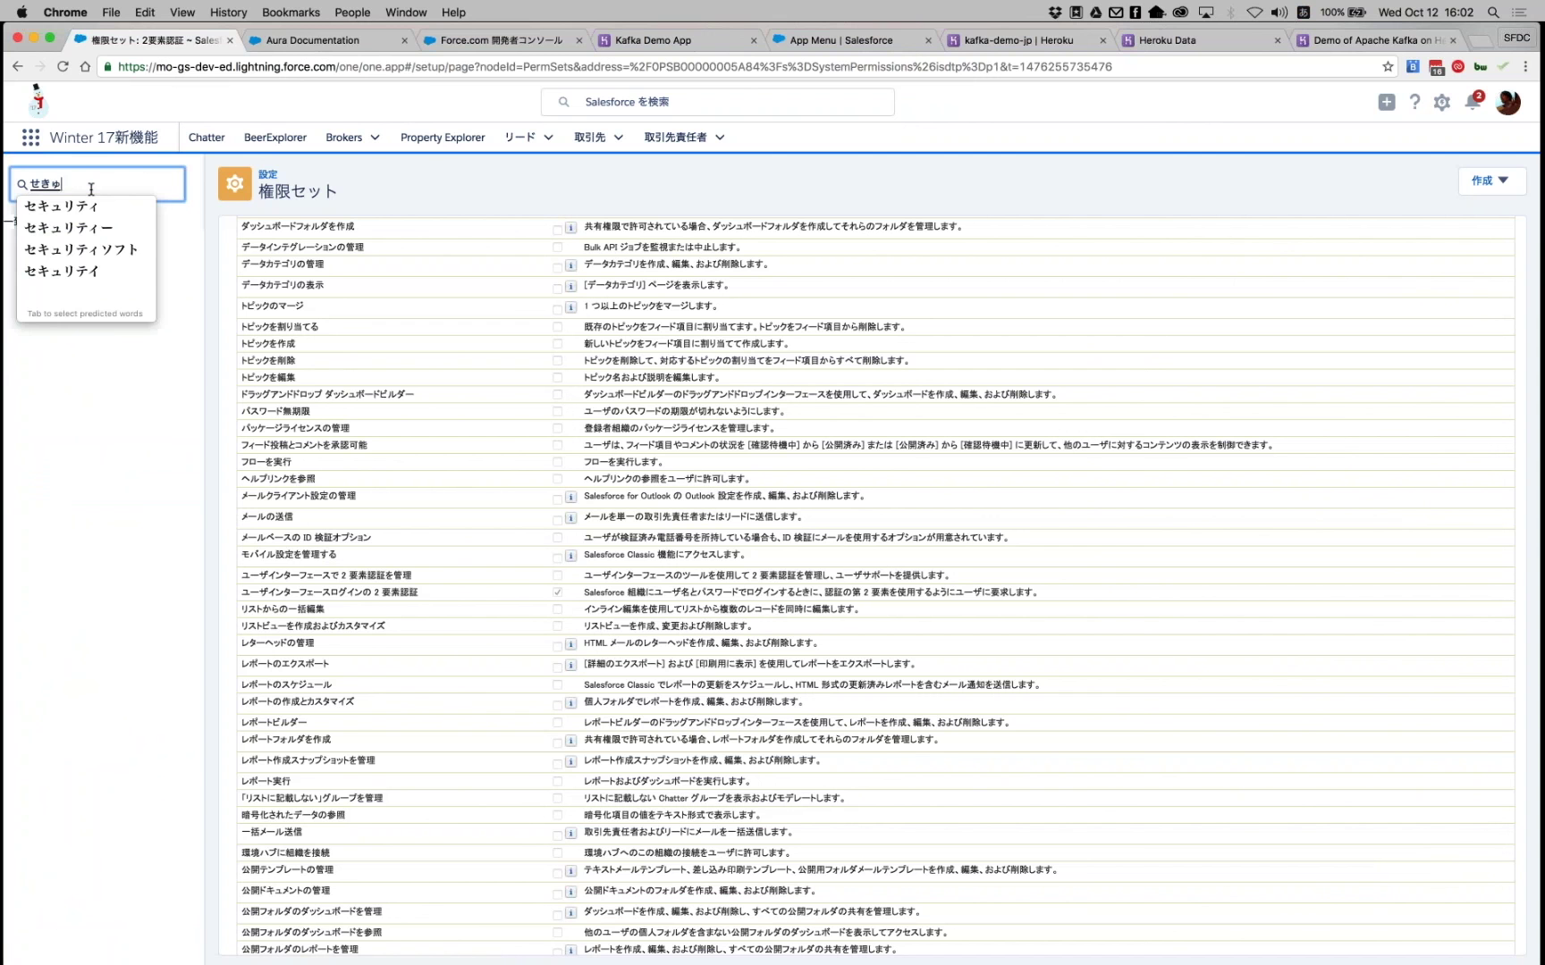
pyautogui.press('Return')
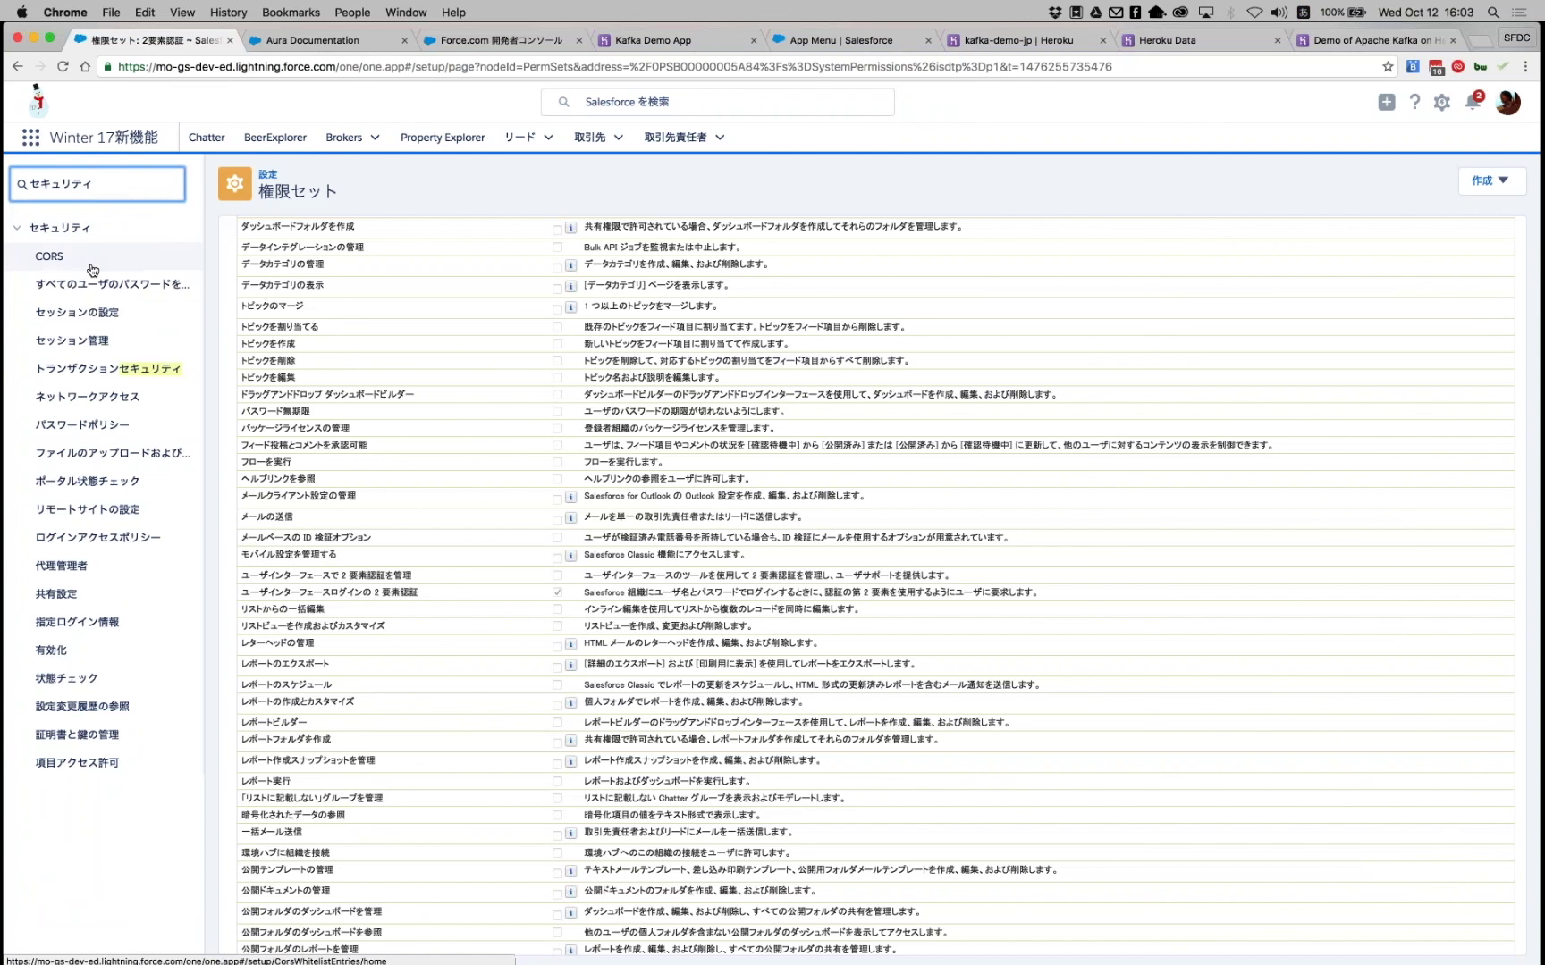
pyautogui.click(81, 312)
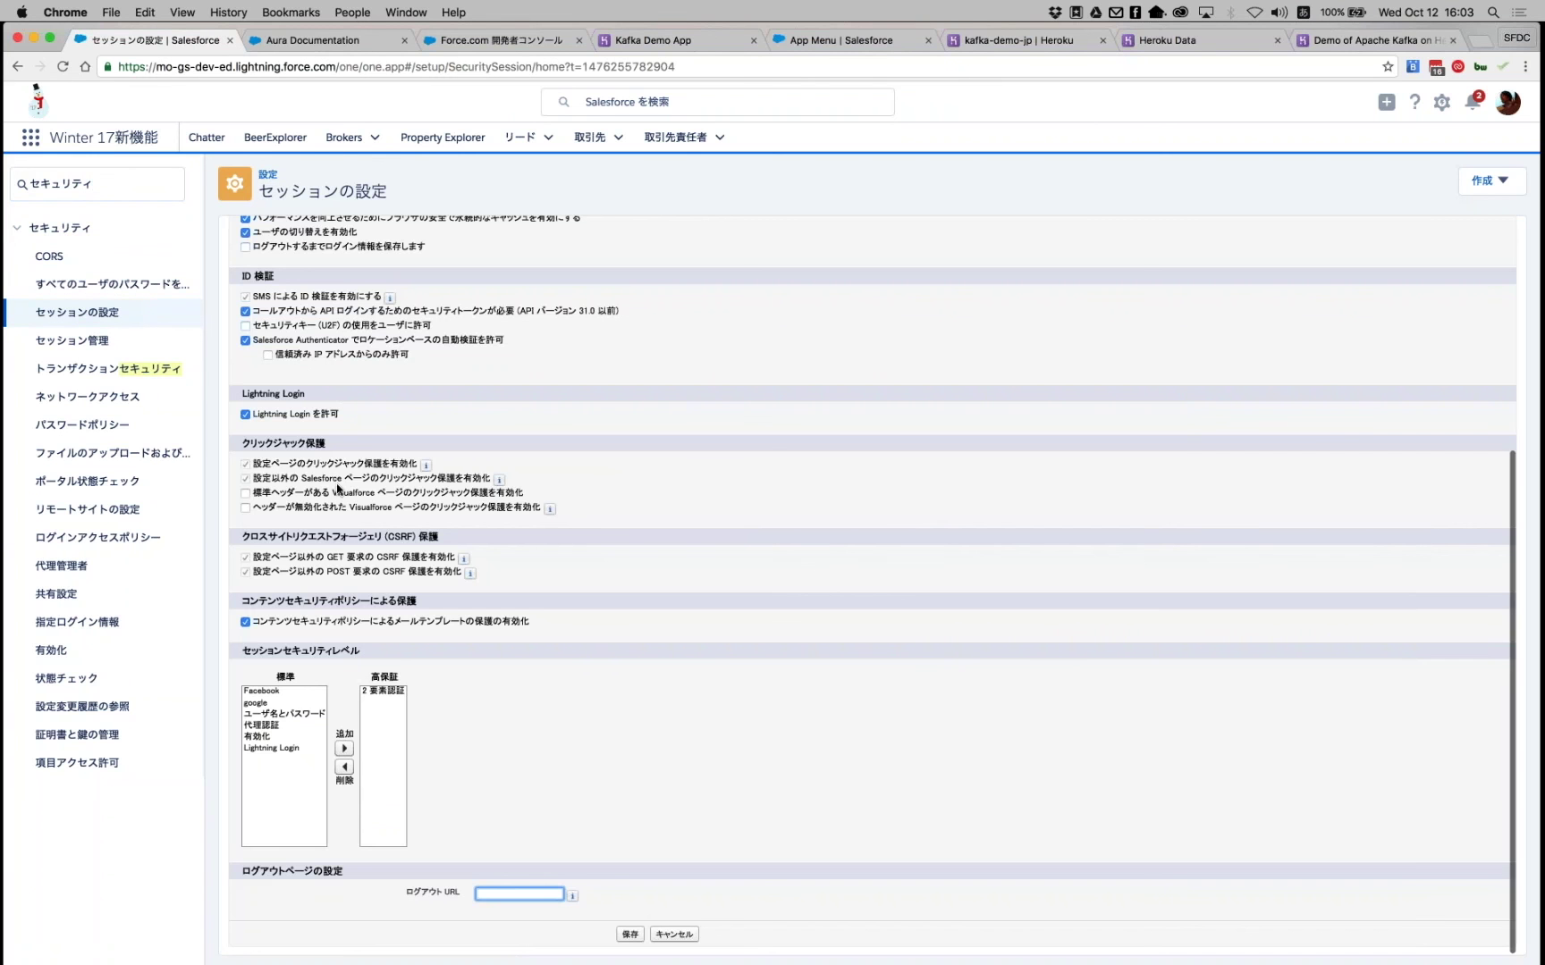
pyautogui.click(245, 414)
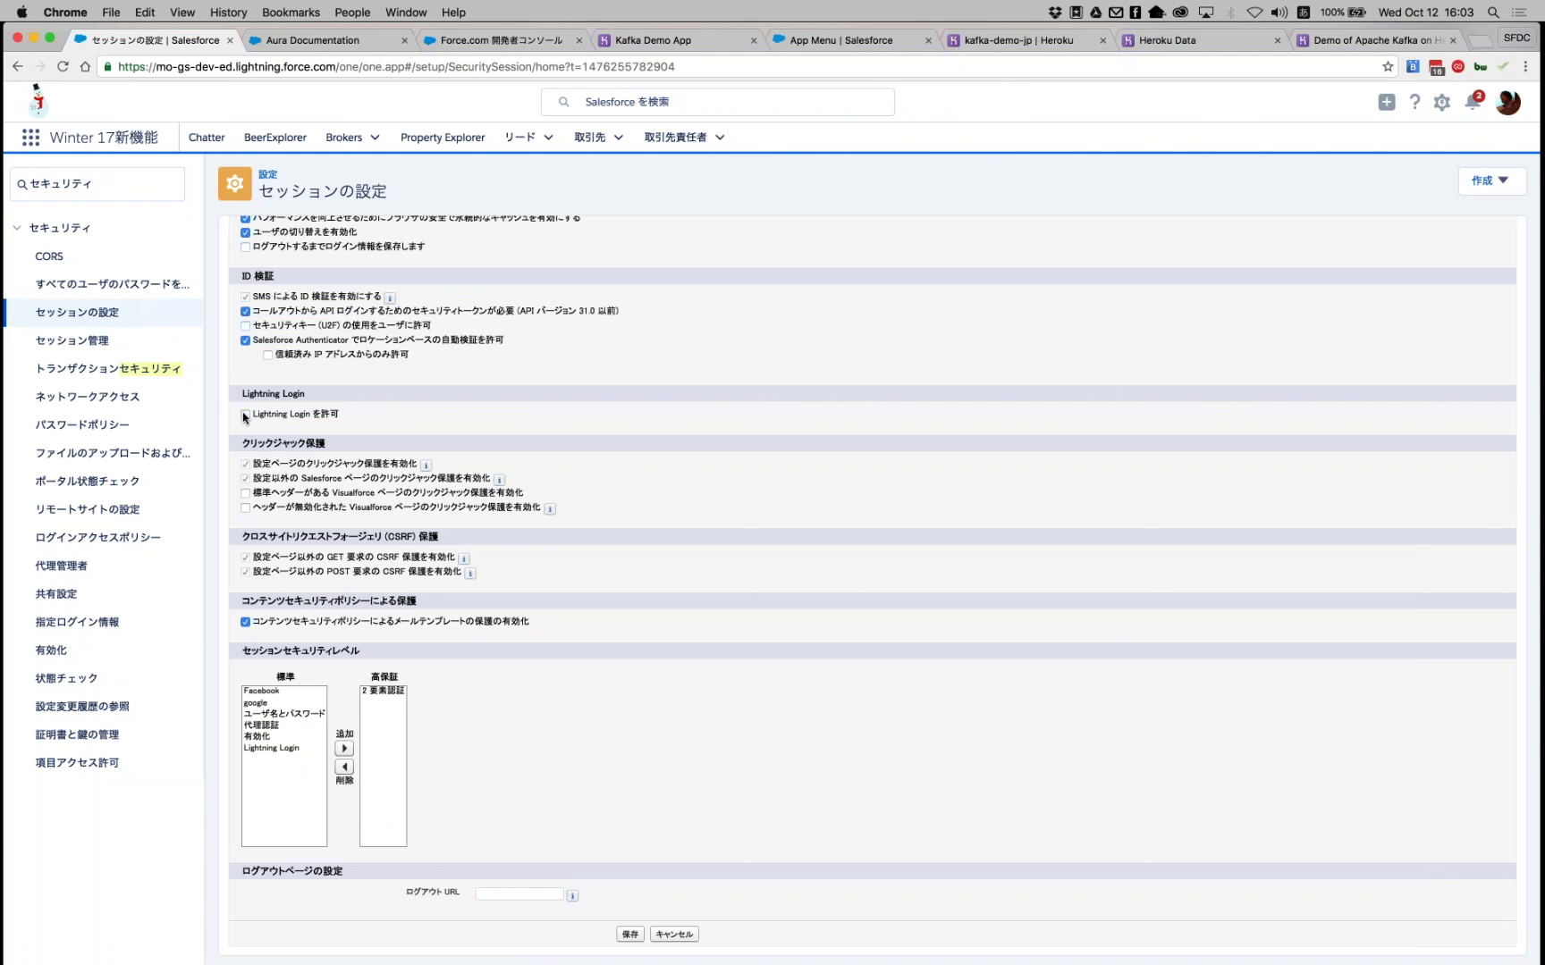
pyautogui.click(245, 415)
# Switch to PowerPoint and show the lower part of the Winter '17 deck's title slide.
pyautogui.press('super+Tab')
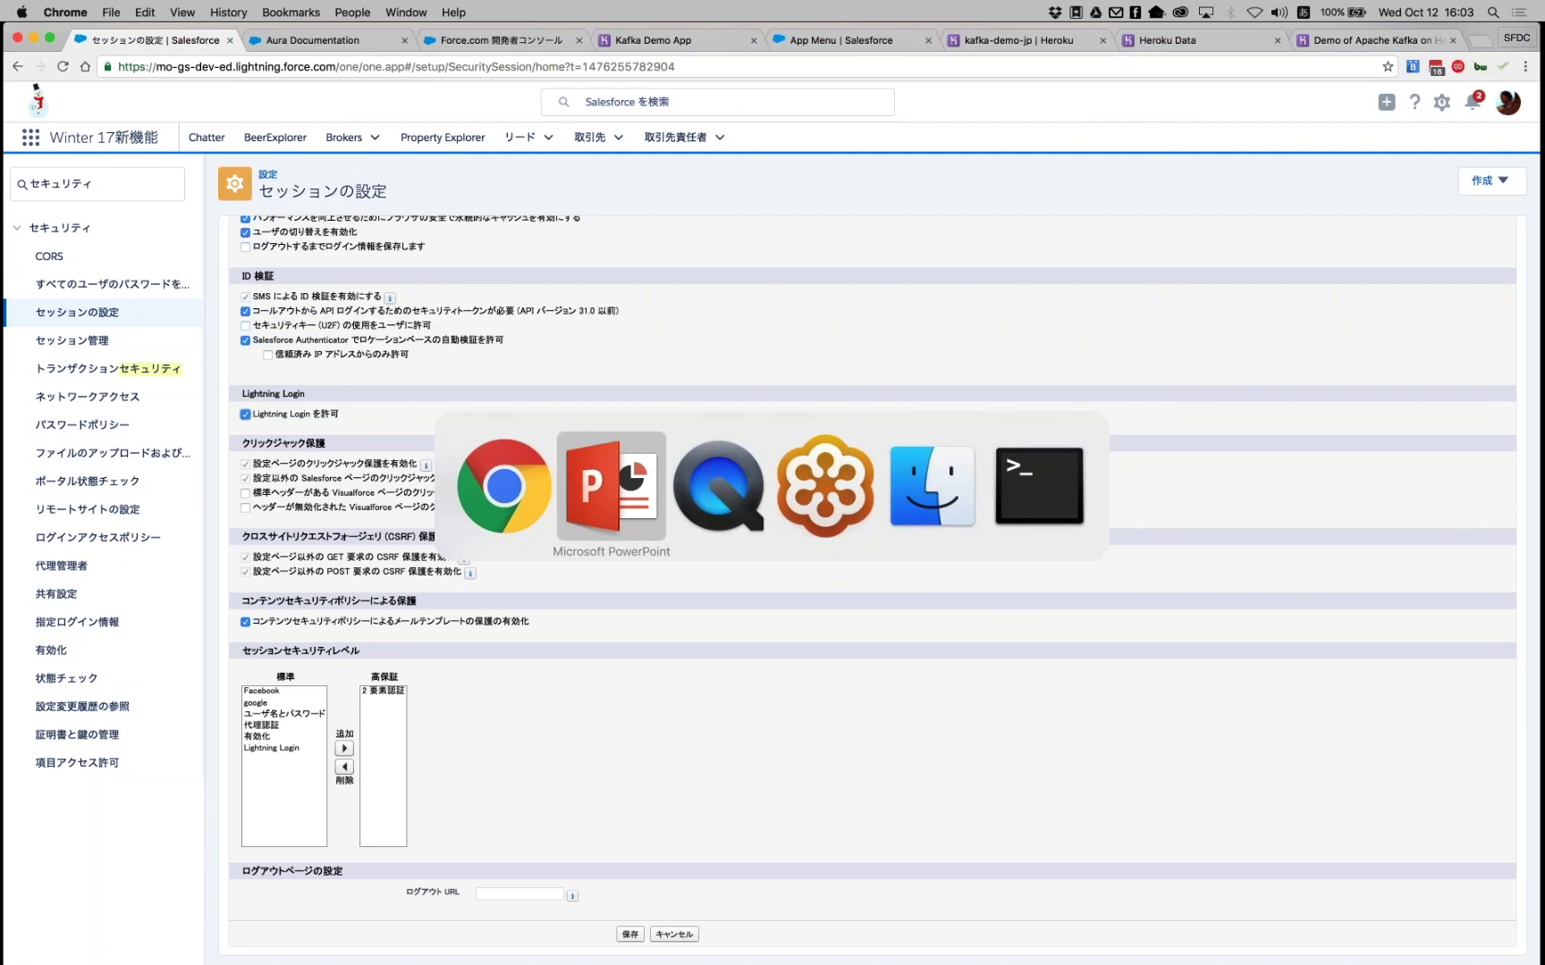
pyautogui.press('super+Tab')
pyautogui.press('super+Tab')
pyautogui.press('super+Tab')
pyautogui.press('super+Tab')
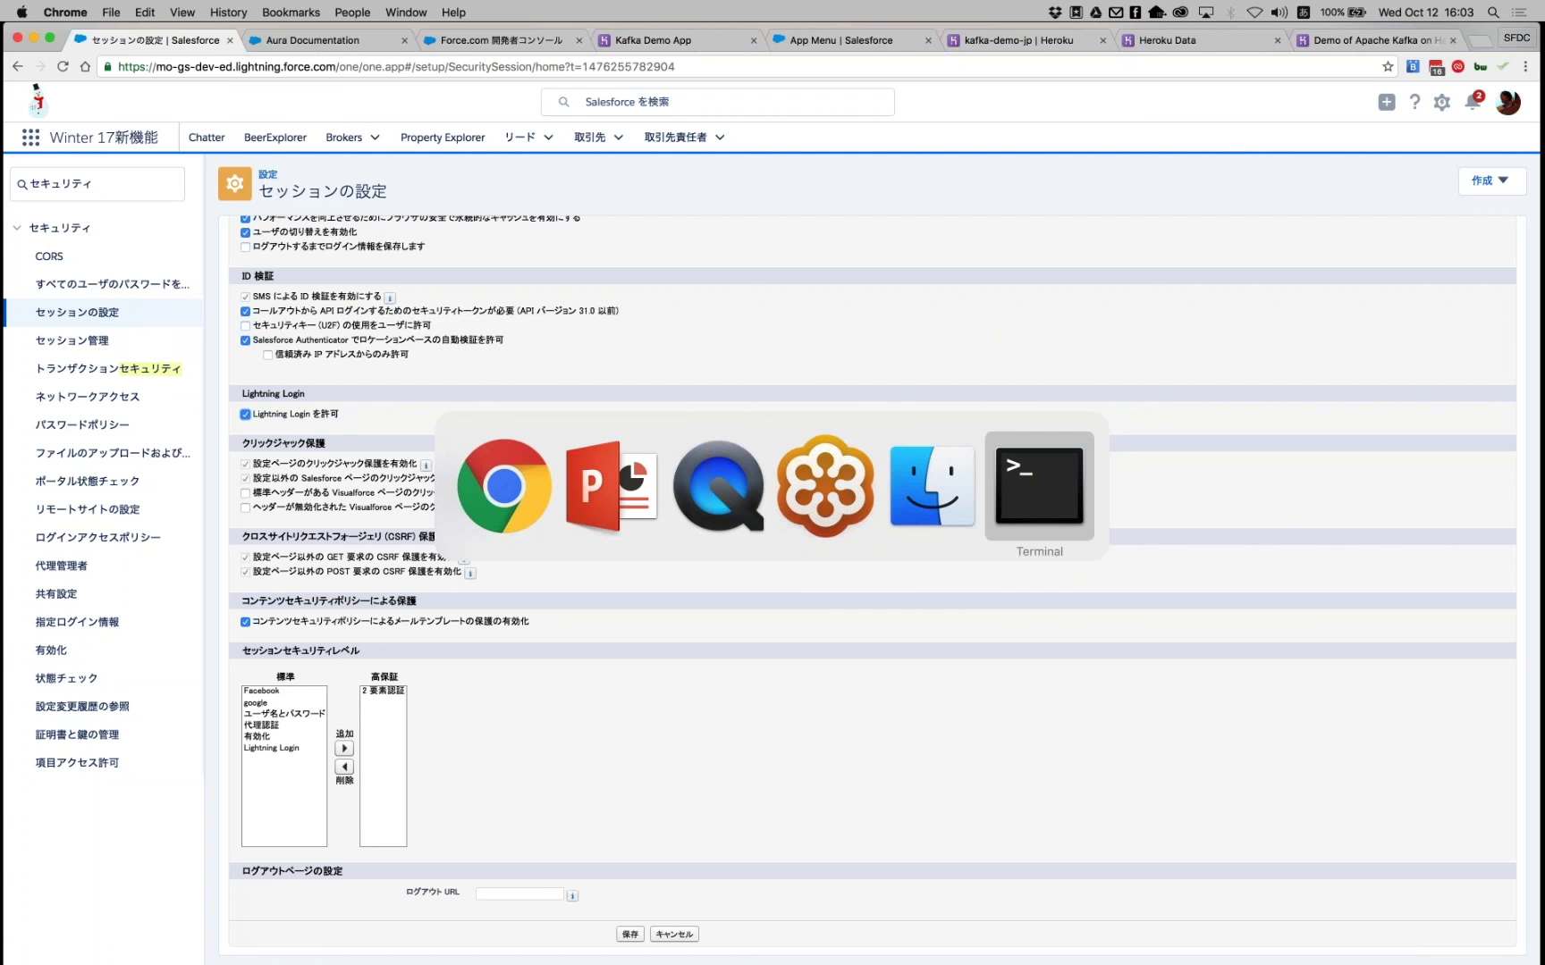
pyautogui.press('super+Tab')
pyautogui.press('super+Tab')
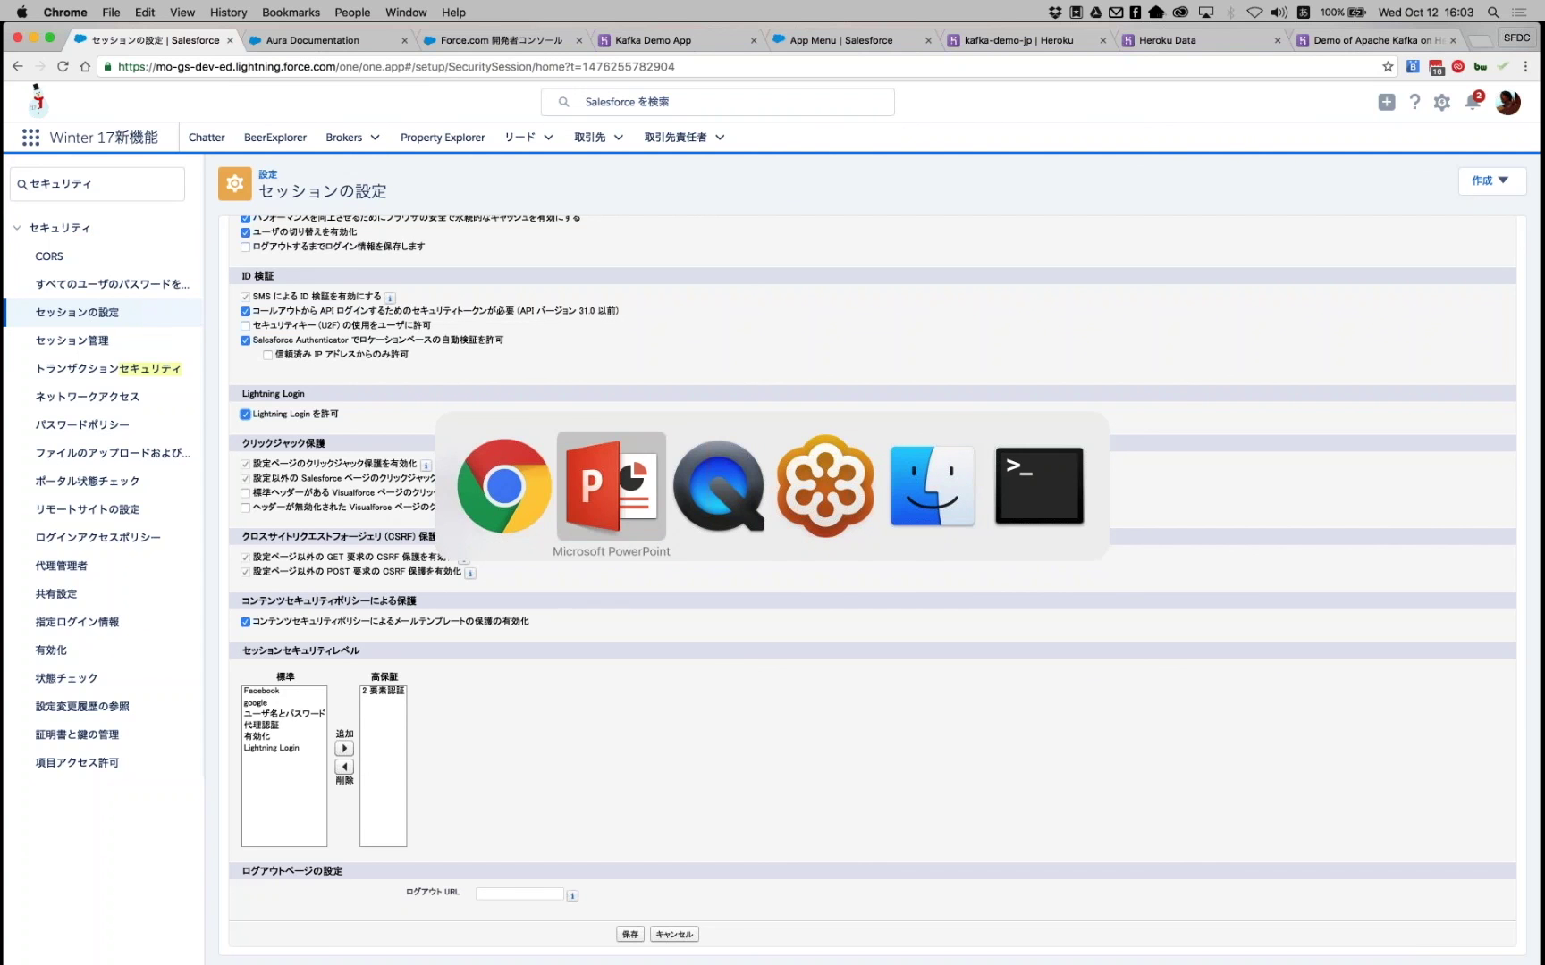
pyautogui.scroll(10, 131, 188)
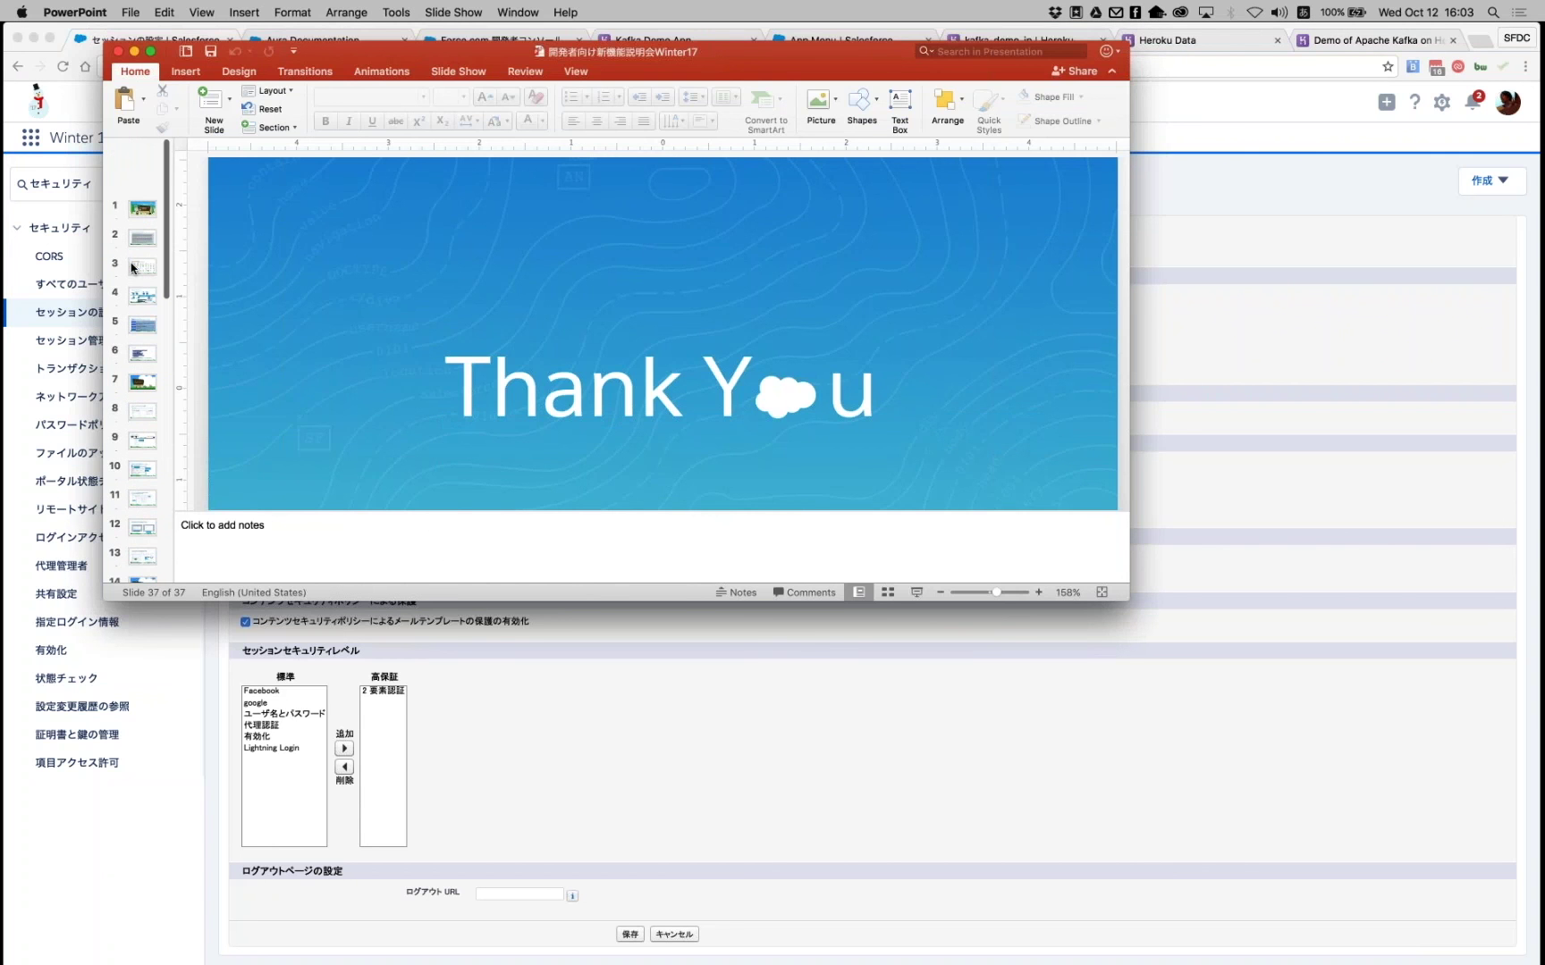
pyautogui.click(141, 157)
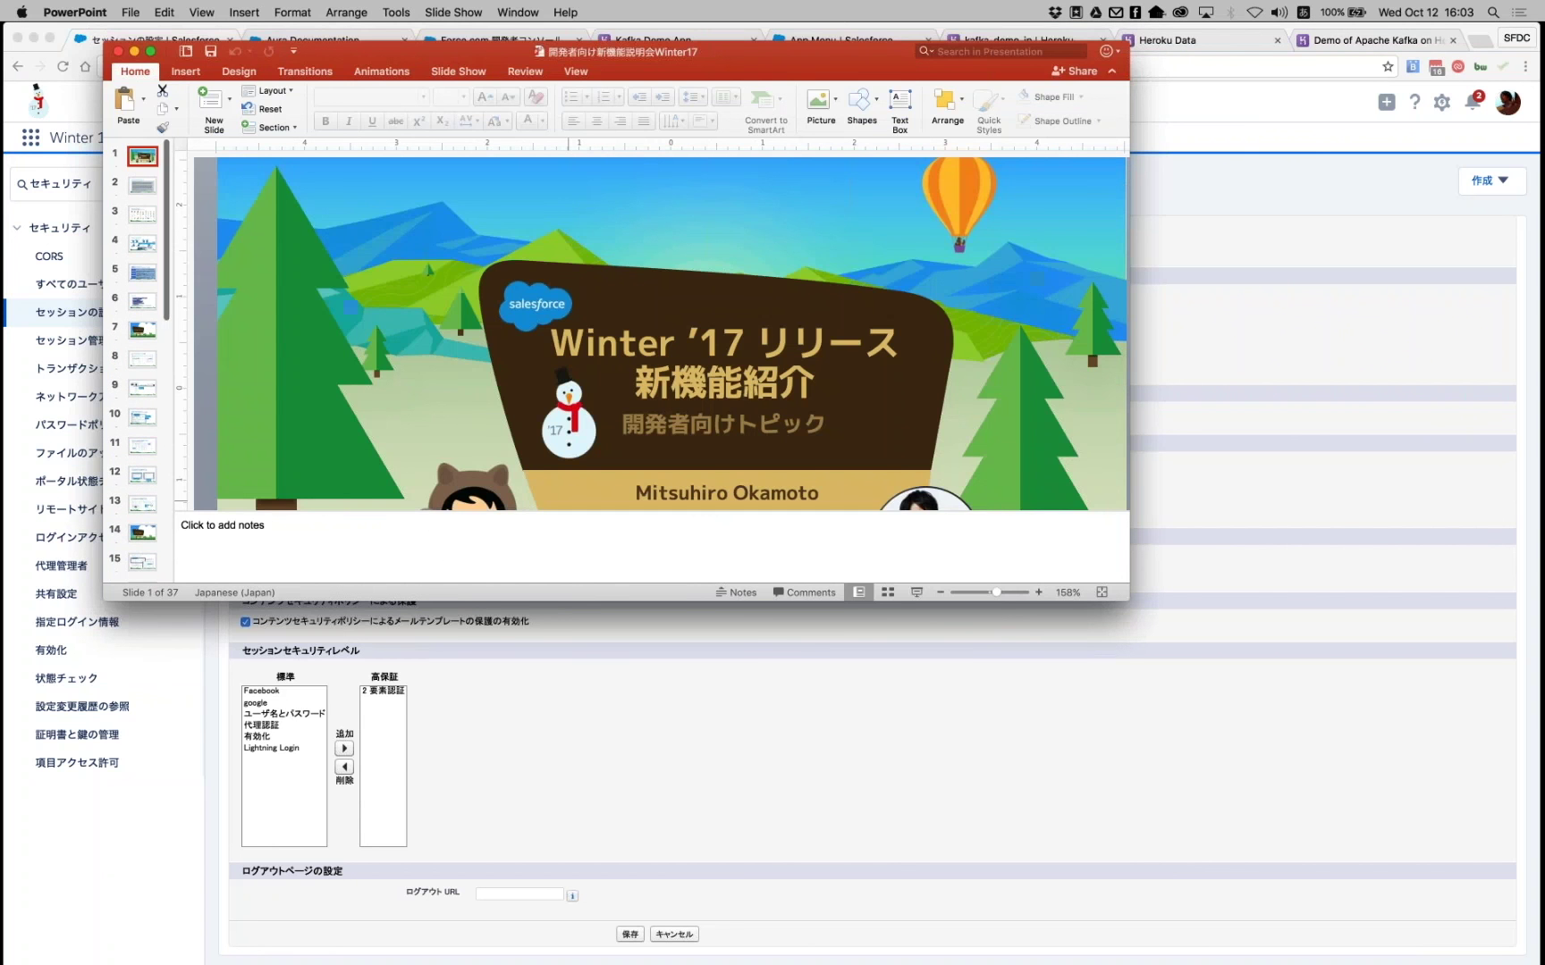
pyautogui.scroll(-5, 671, 334)
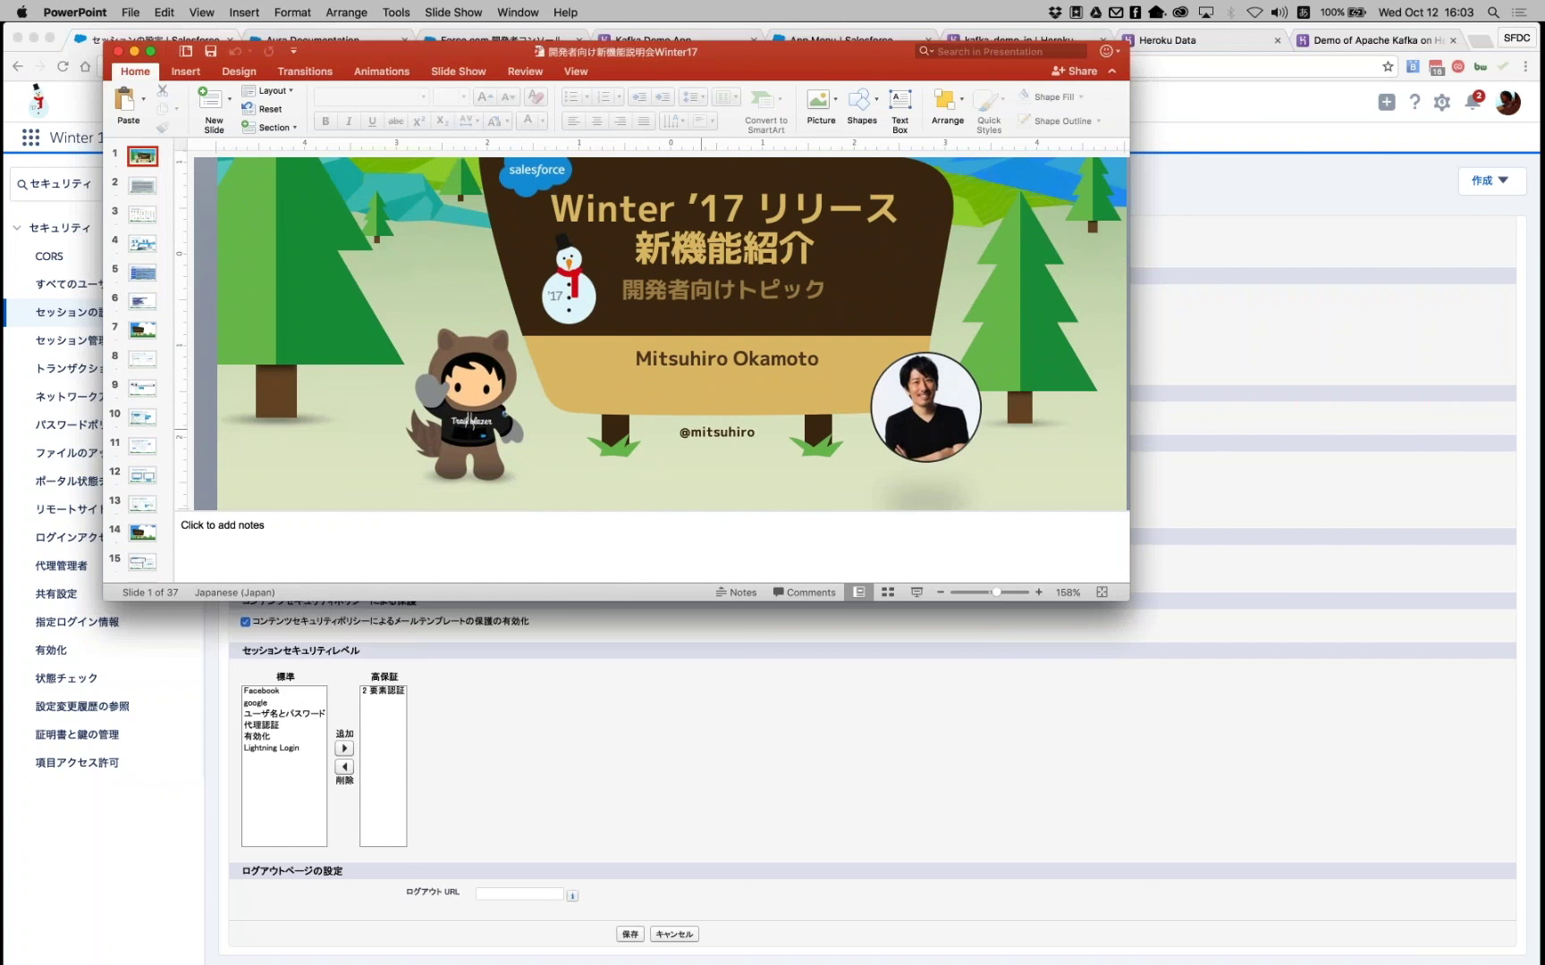
# Highlight the presenter's account handle on the title slide and deselect it without editing the text.
pyautogui.doubleClick(723, 432)
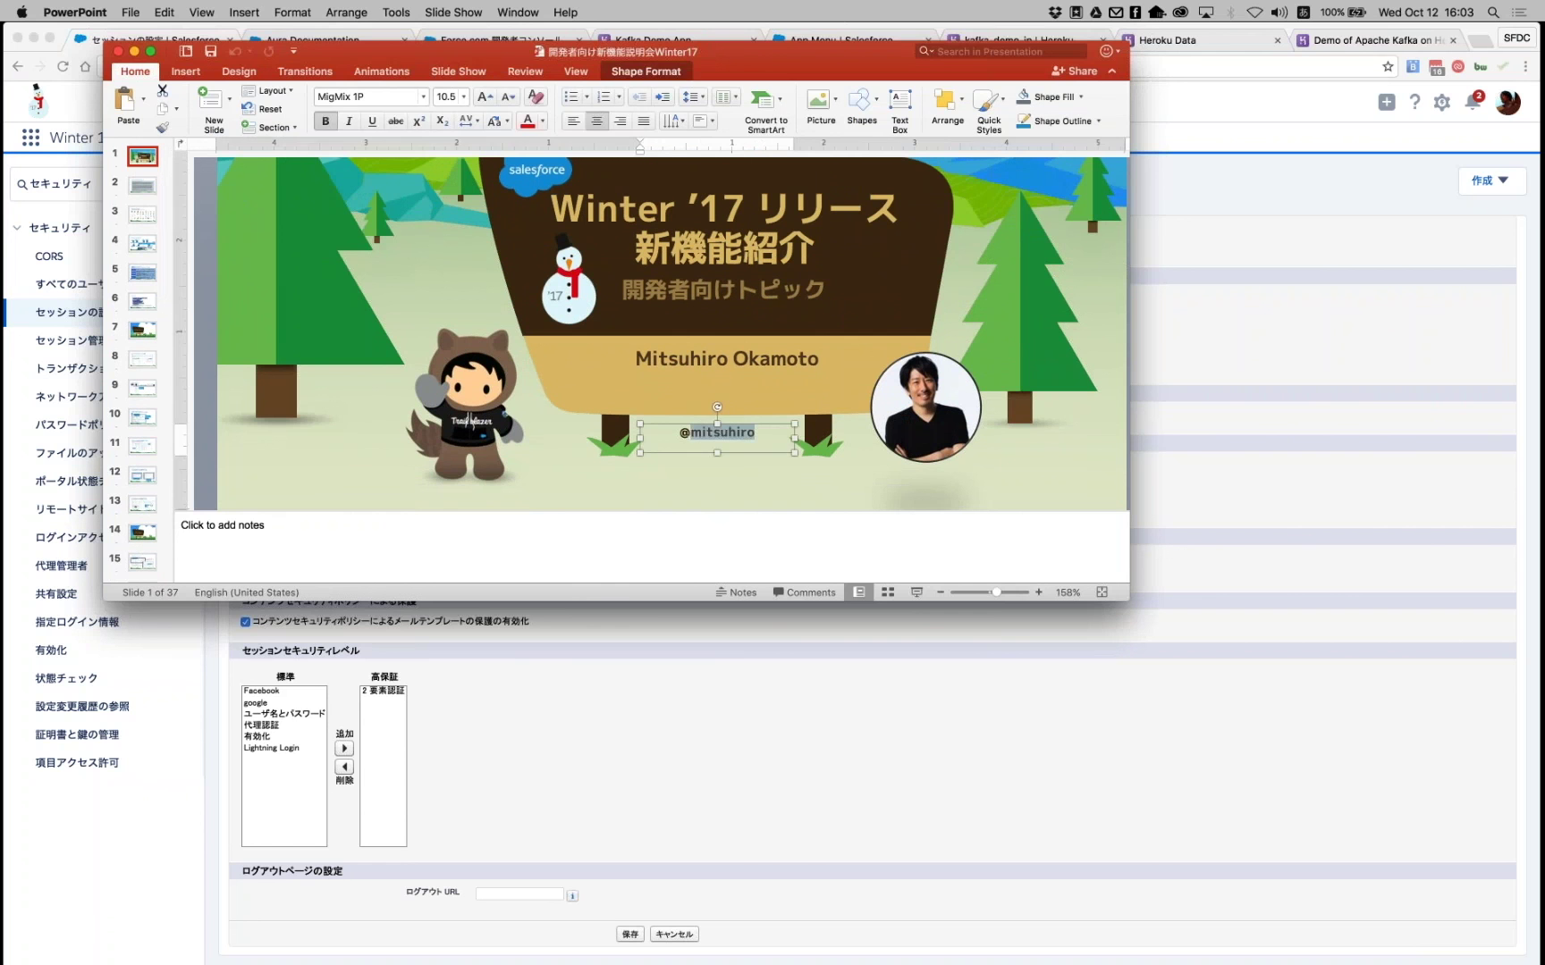
pyautogui.click(643, 487)
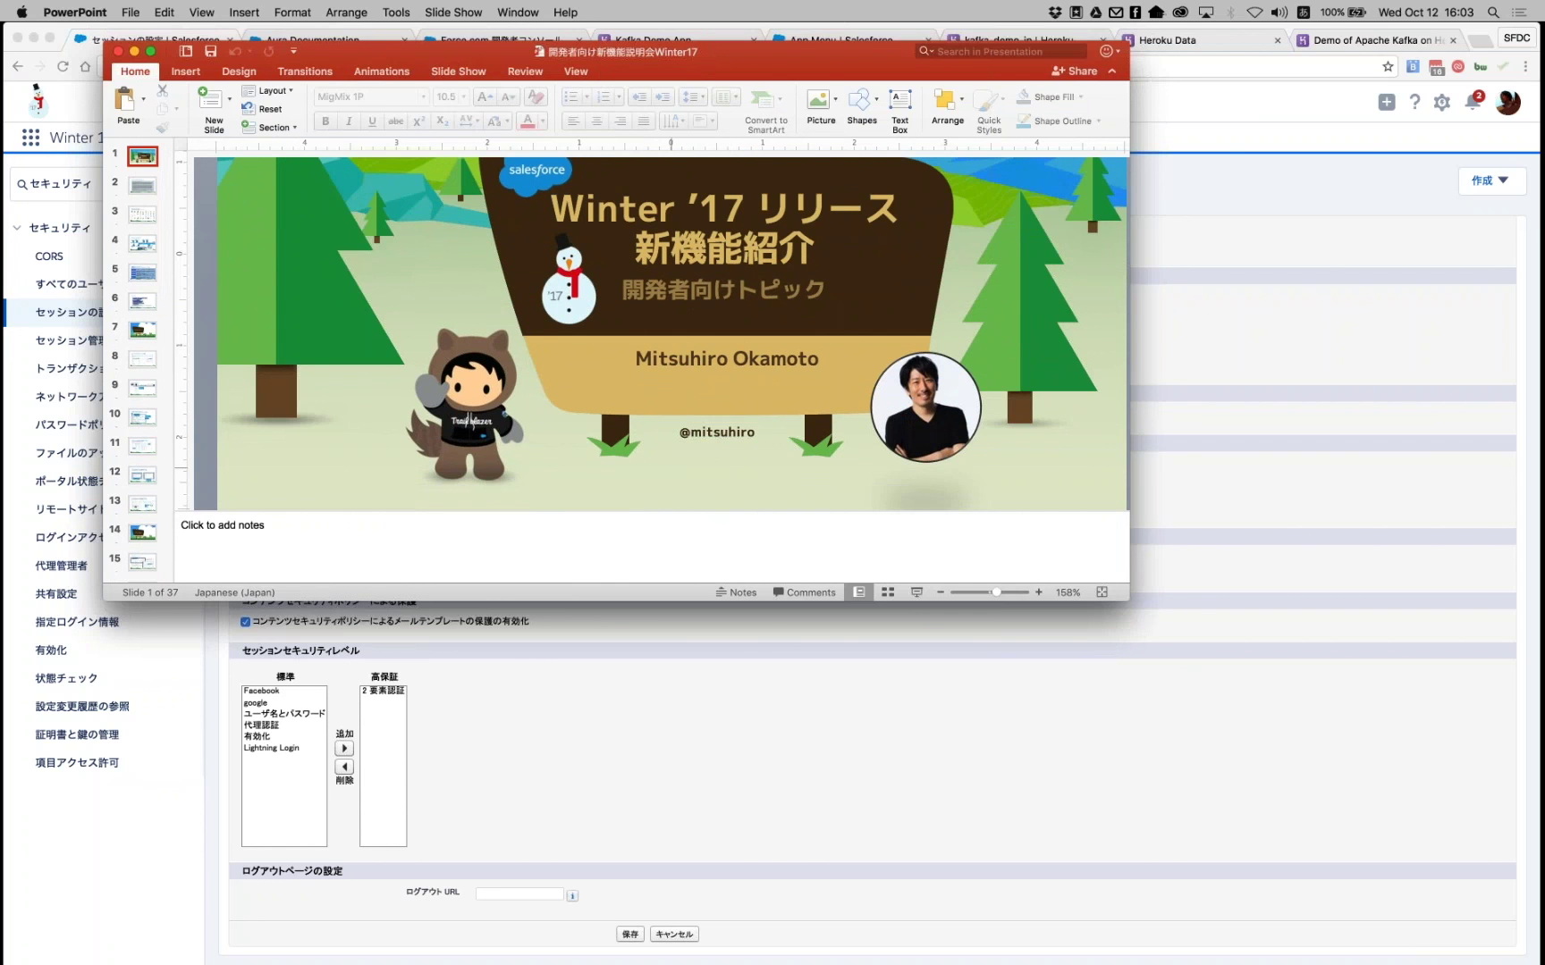
pyautogui.click(719, 432)
pyautogui.click(695, 482)
# Switch back to Chrome, load login.salesforce.com in the Aura Documentation tab and choose to log in with a different username.
pyautogui.press('super+Tab')
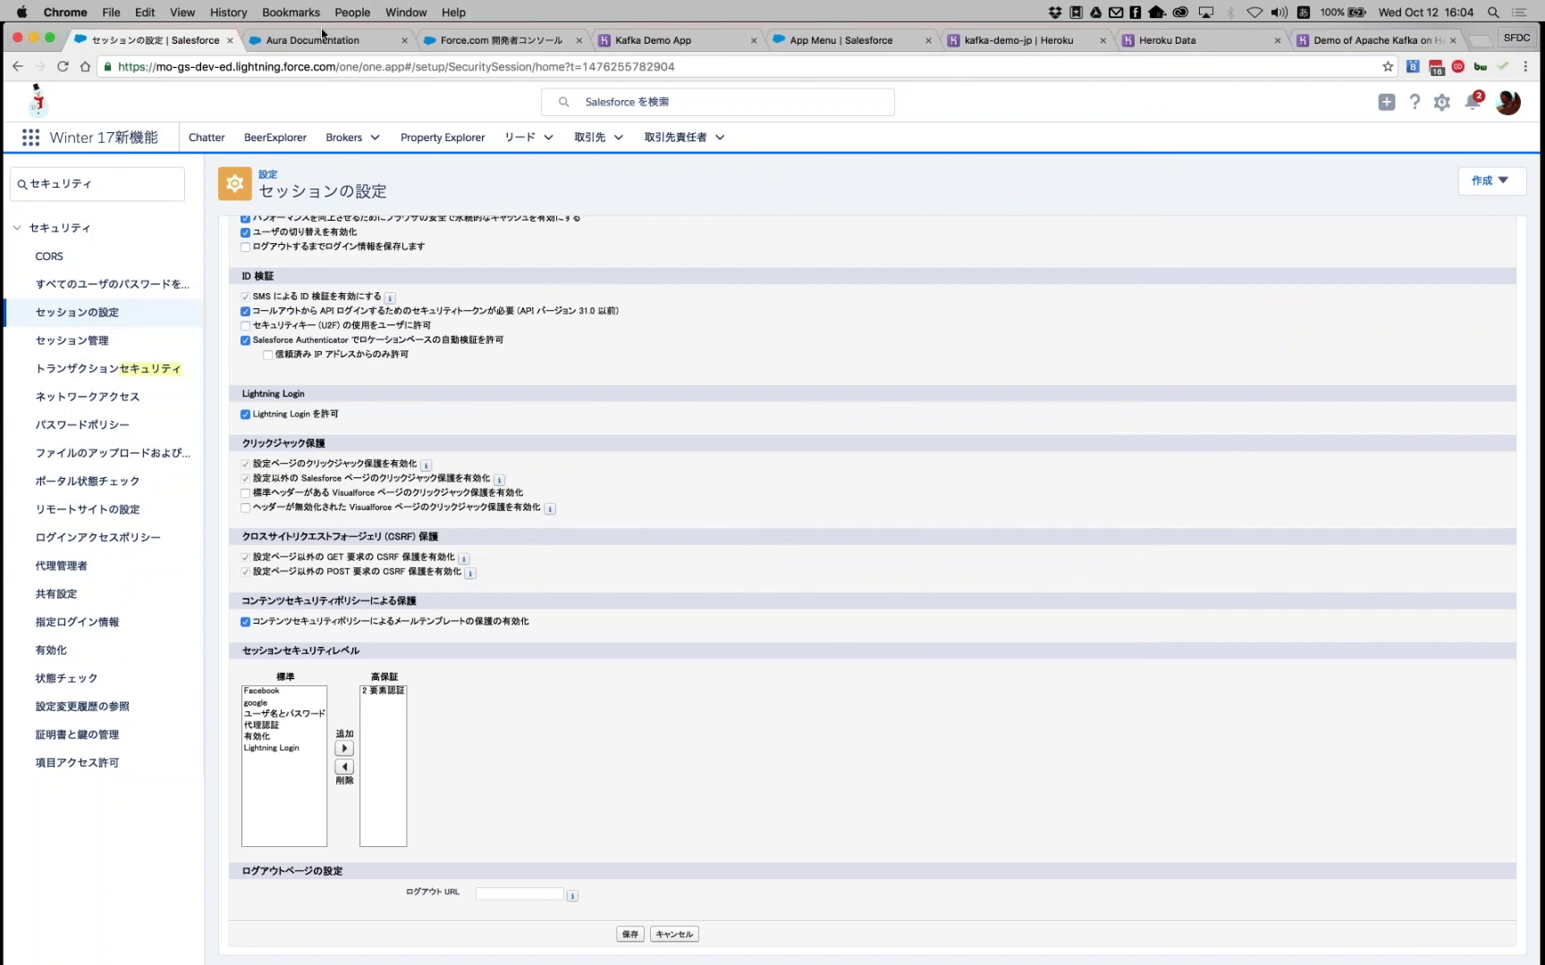
pyautogui.click(297, 45)
pyautogui.press('super+l')
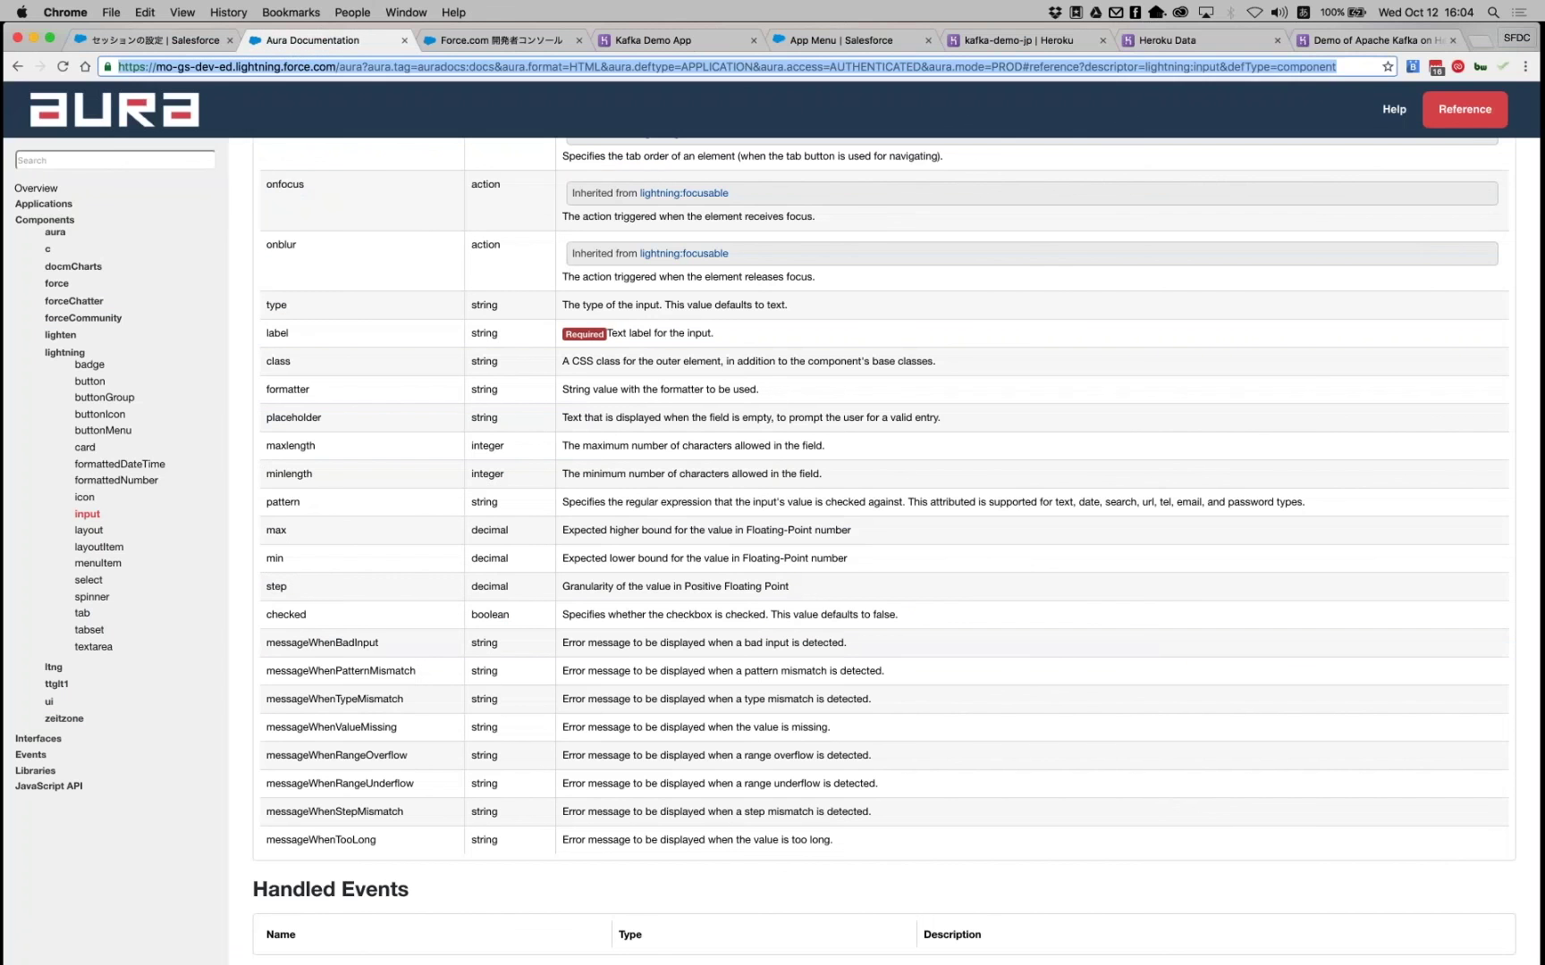
pyautogui.write('a')
pyautogui.press('BackSpace')
pyautogui.write('login.salesforce.com')
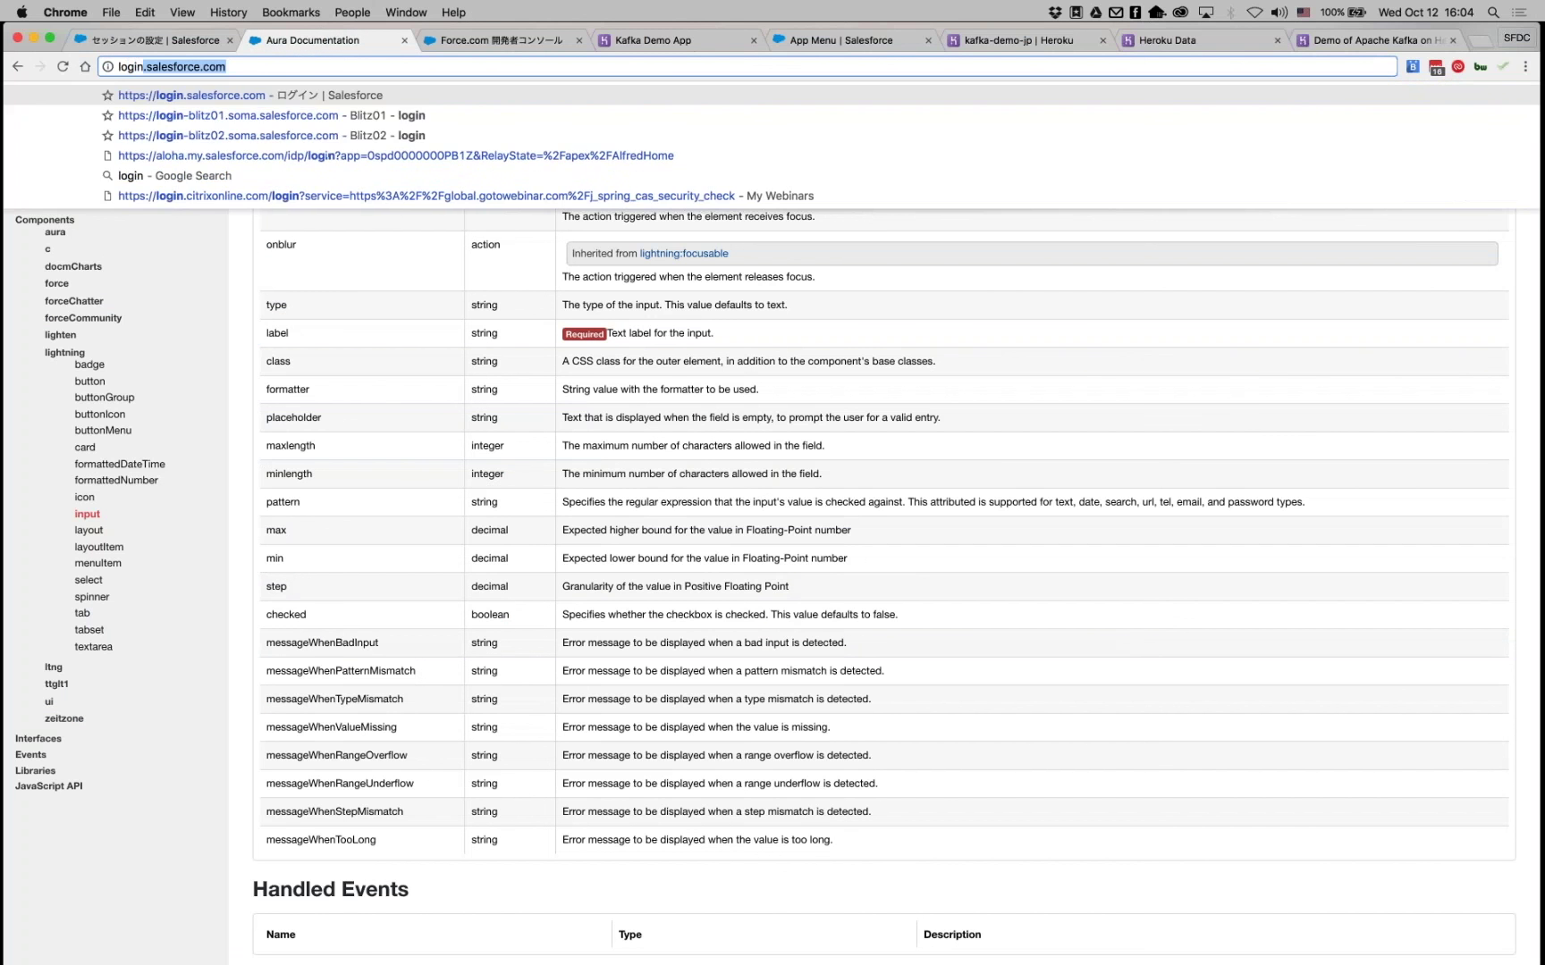
pyautogui.press('Return')
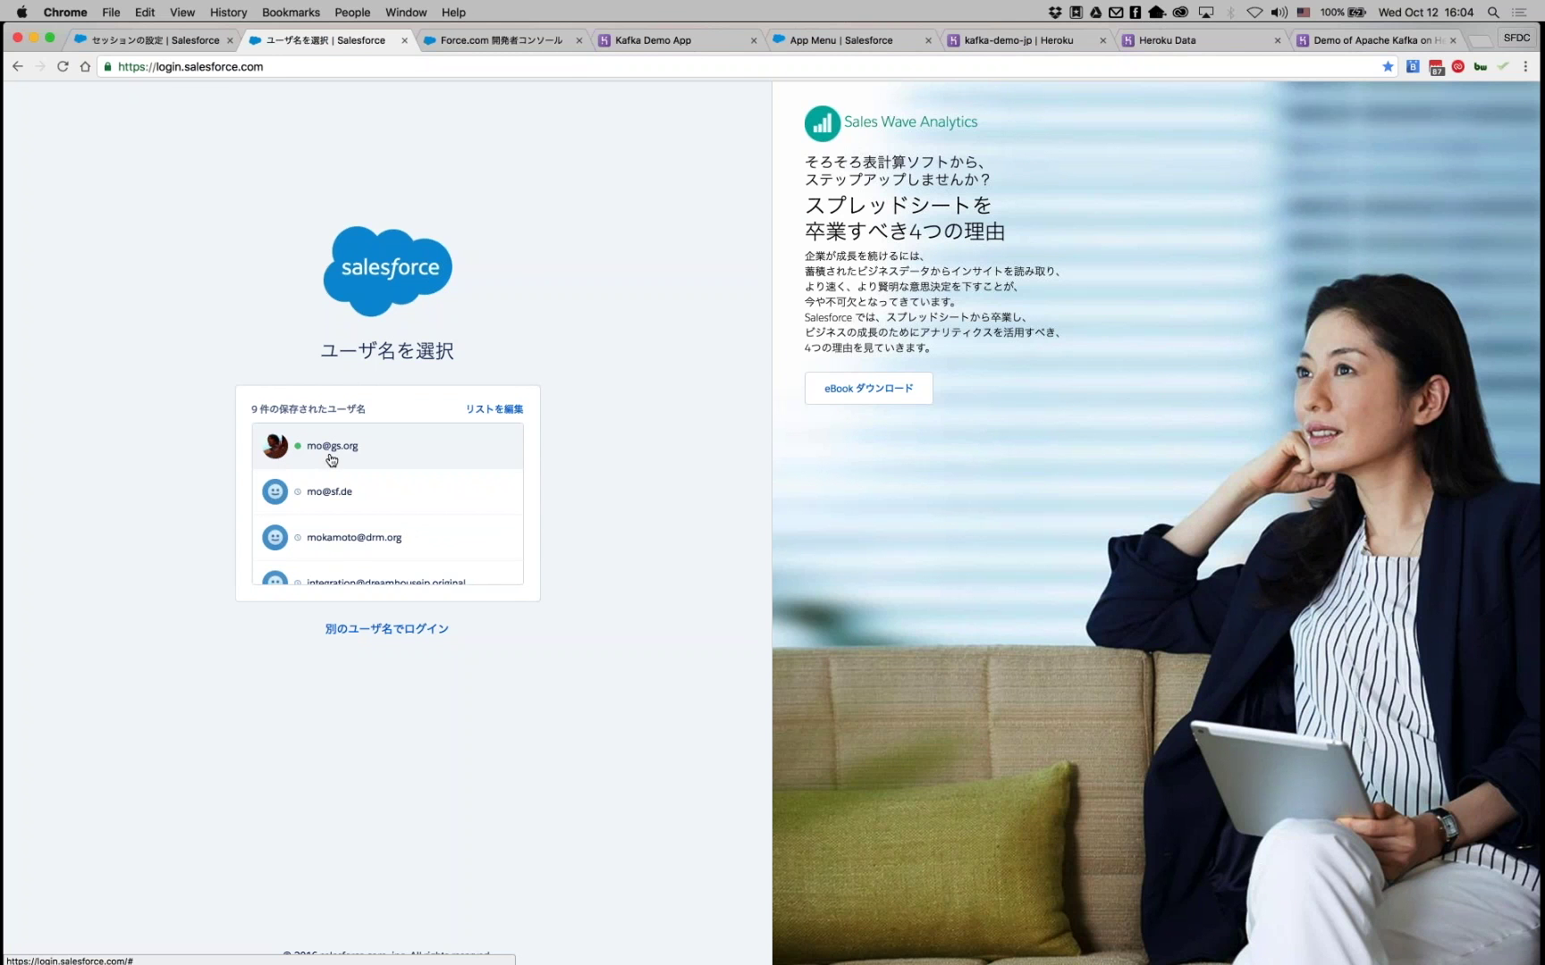
pyautogui.click(385, 628)
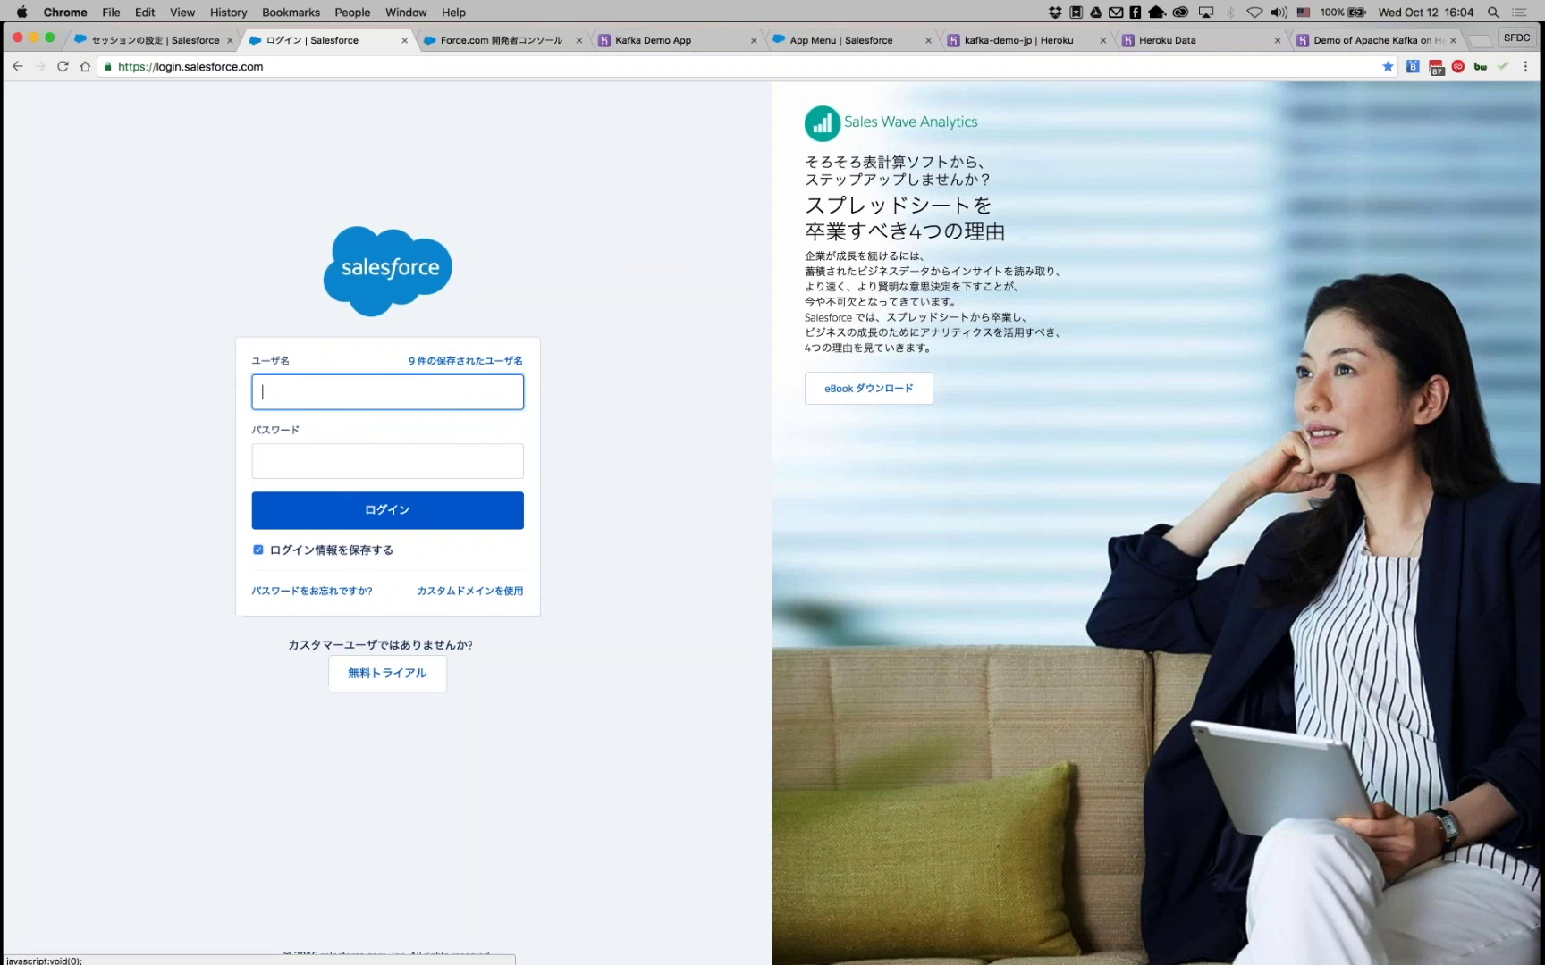